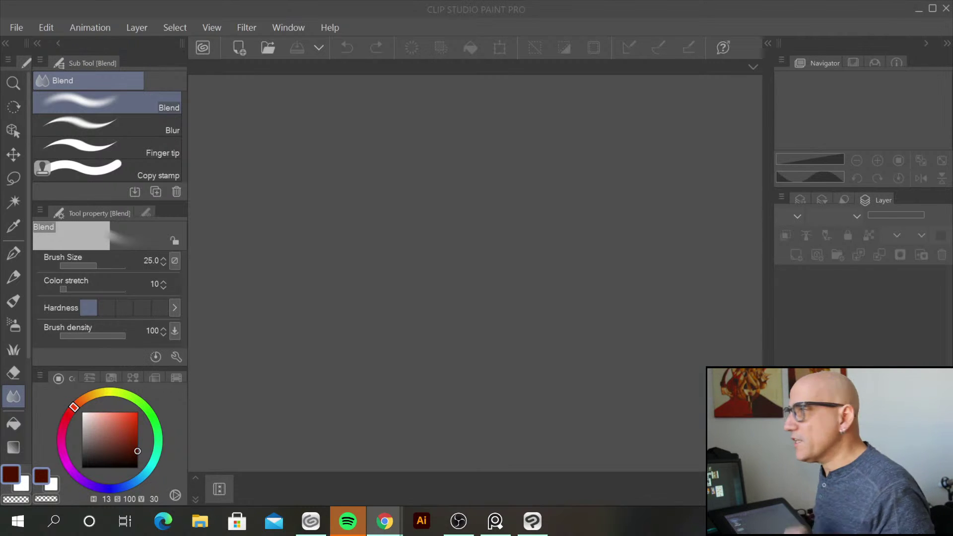
Bring the browser with the PureRef website onto the main screen and examine the feature sections down to the download link
drag(0, 277, 443, 4)
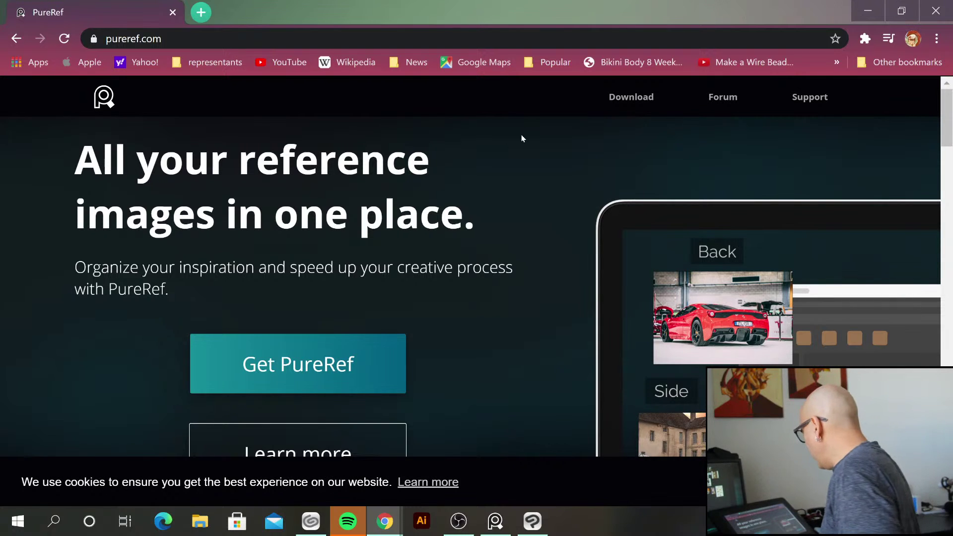
scroll(514, 229, down, 15)
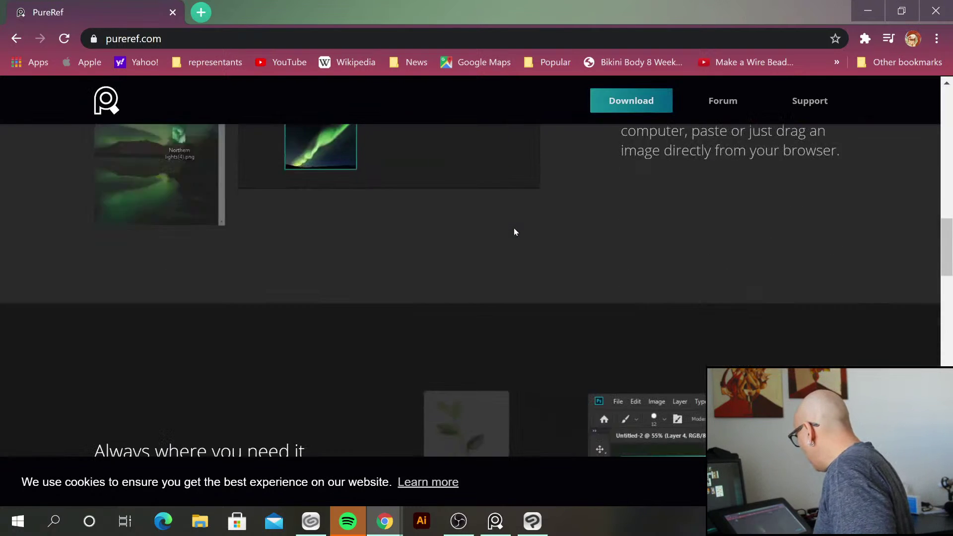
scroll(514, 229, down, 5)
scroll(515, 230, down, 5)
scroll(515, 232, down, 10)
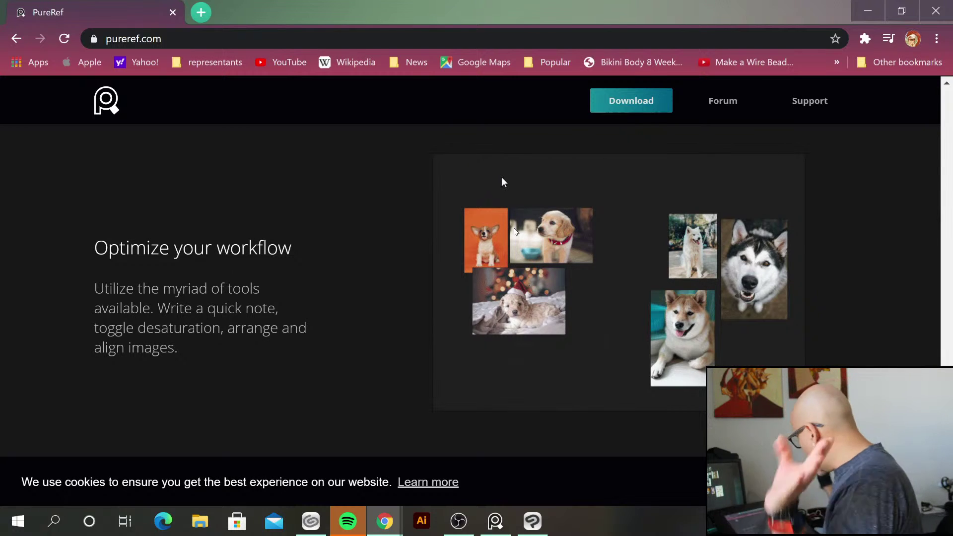
scroll(645, 297, down, 5)
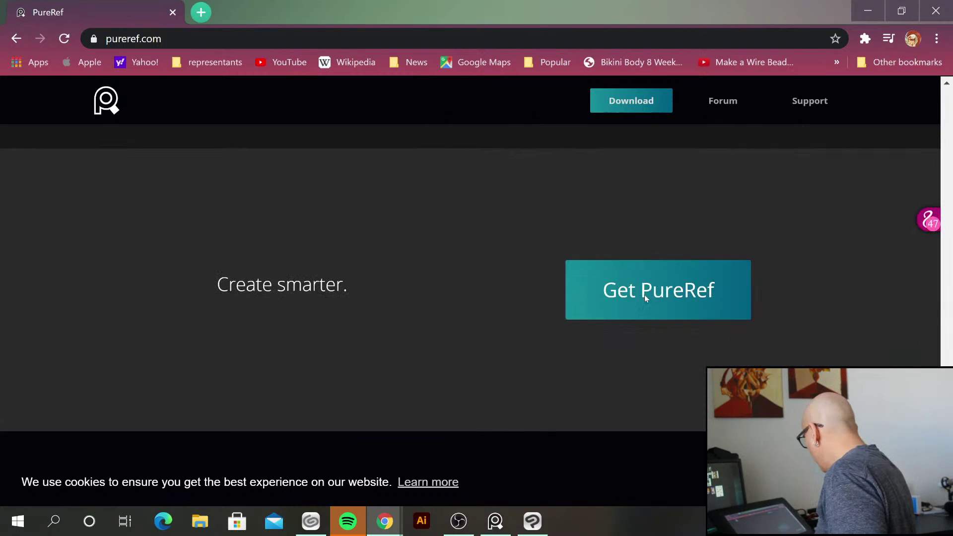
scroll(644, 297, down, 3)
scroll(644, 298, up, 7)
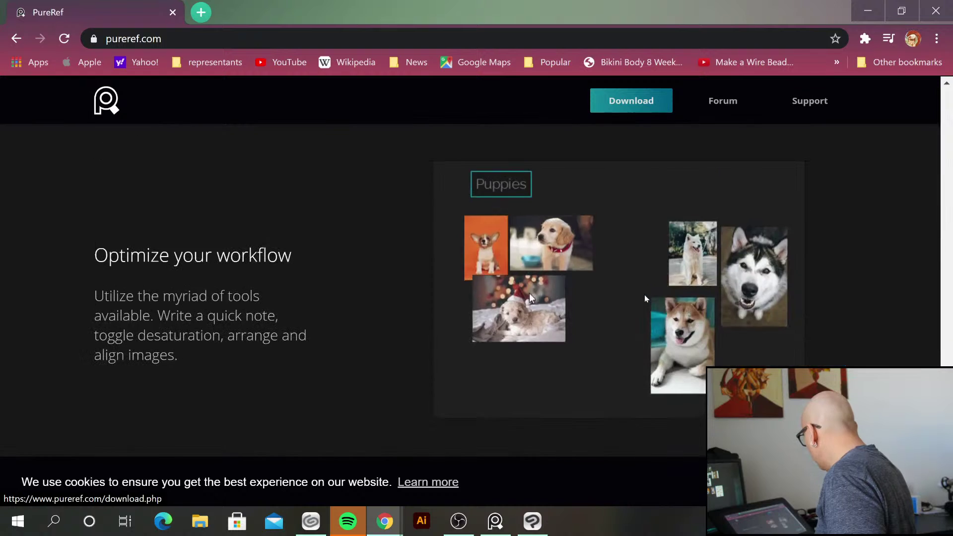
scroll(644, 297, up, 10)
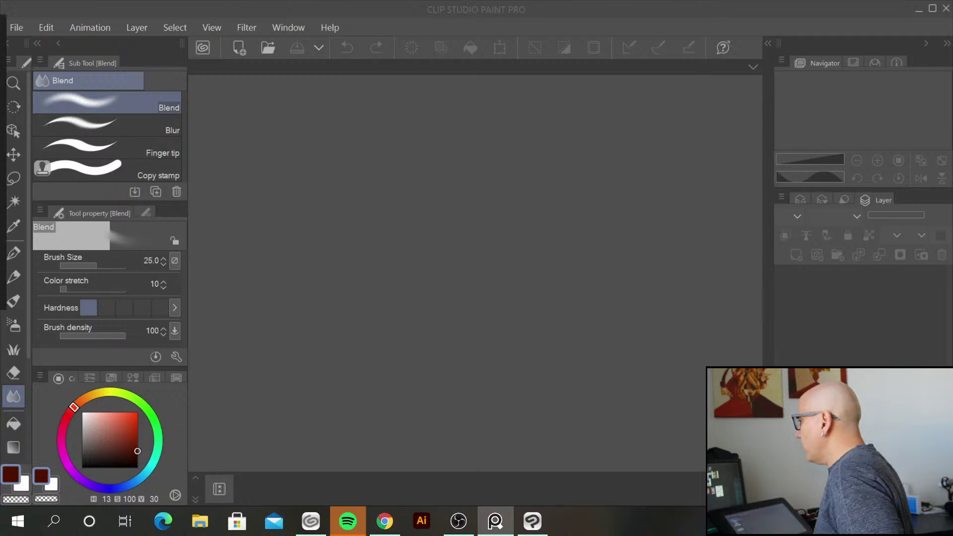
Switch to PureRef and place its reference board window on the main screen in front of CLIP STUDIO
click(495, 521)
mouse_move(425, 123)
mouse_down()
mouse_move(500, 32)
mouse_move(457, 4)
mouse_up()
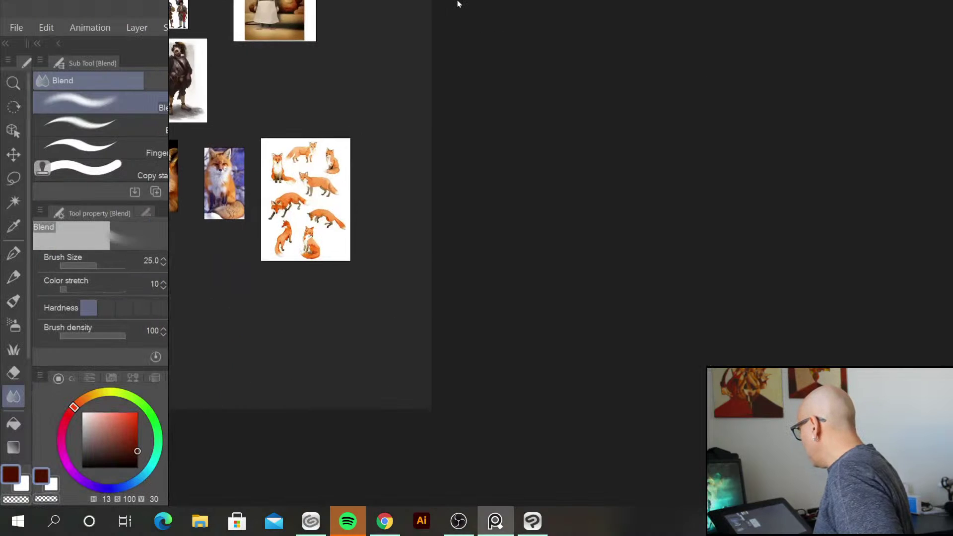
drag(412, 31, 255, 281)
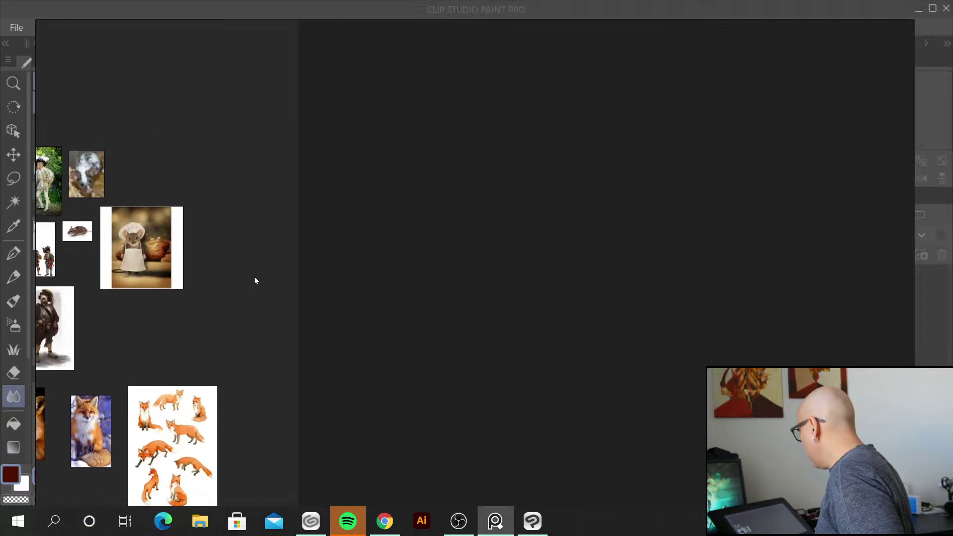
click(311, 521)
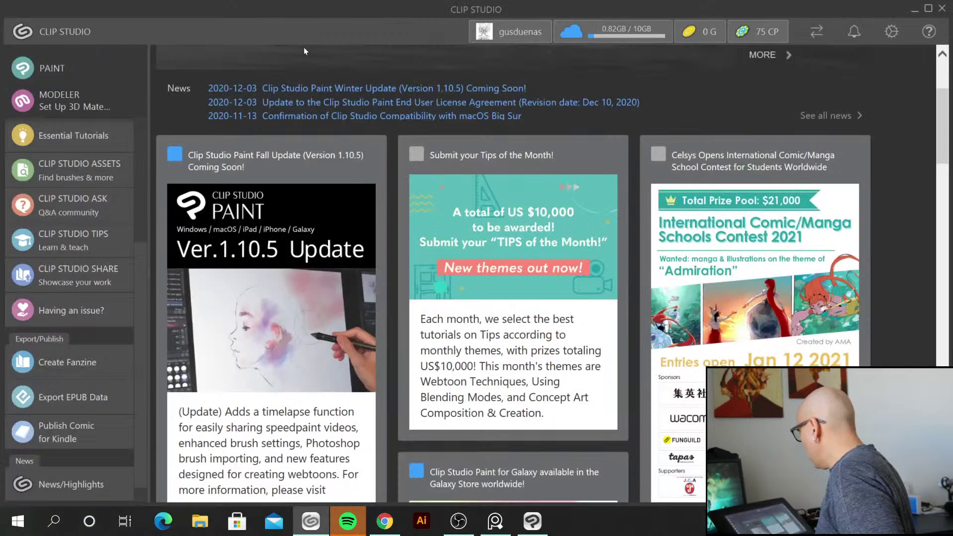
key(alt+Tab)
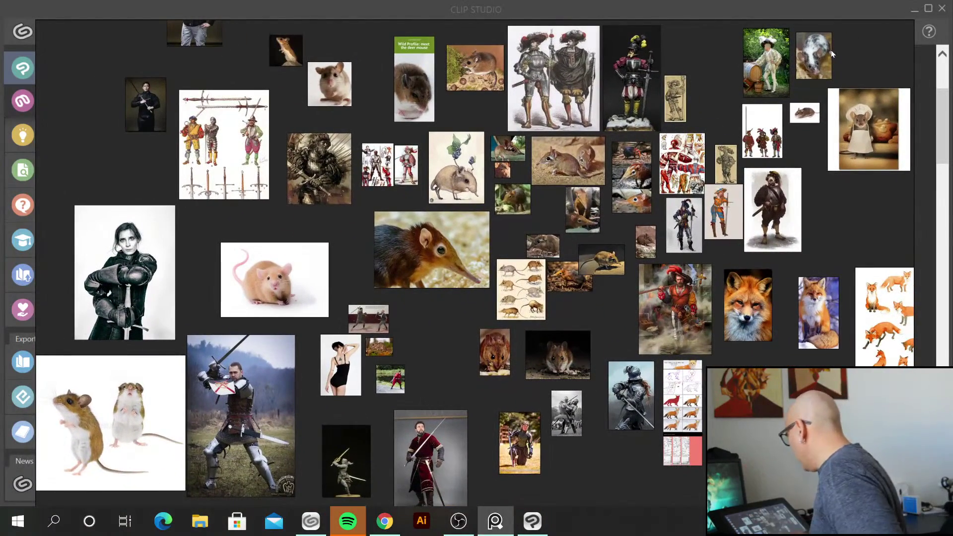
Examine the illustration of two-handed swords and soldiers and the portrait of the swordsman in black on the reference board
click(222, 144)
double_click(222, 144)
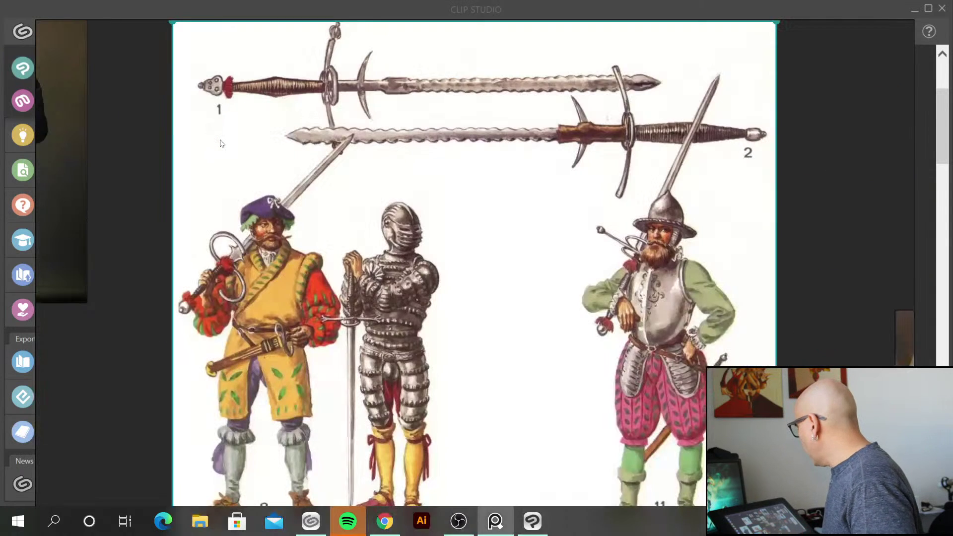
scroll(318, 292, down, 5)
scroll(318, 292, down, 2)
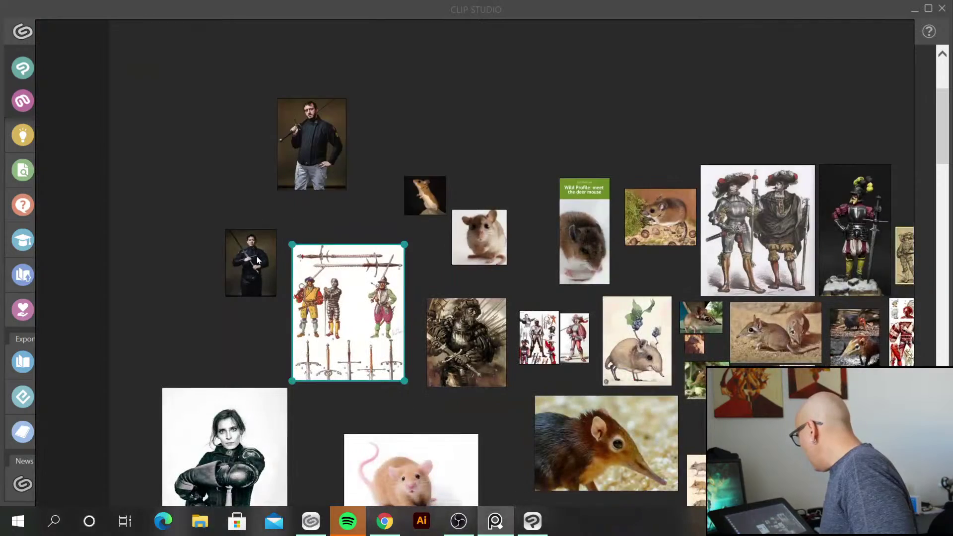
double_click(257, 256)
scroll(257, 256, down, 2)
scroll(257, 258, down, 6)
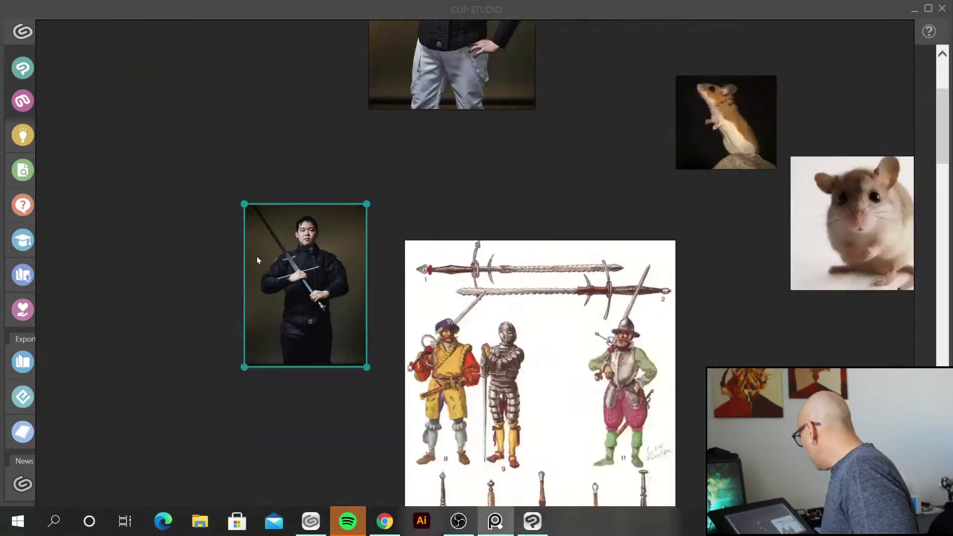
scroll(257, 256, down, 5)
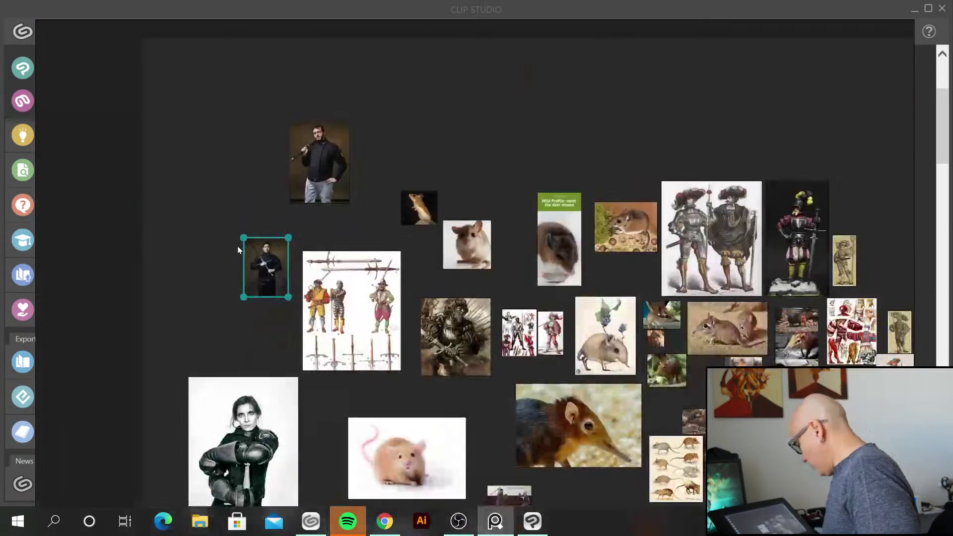
scroll(236, 287, up, 5)
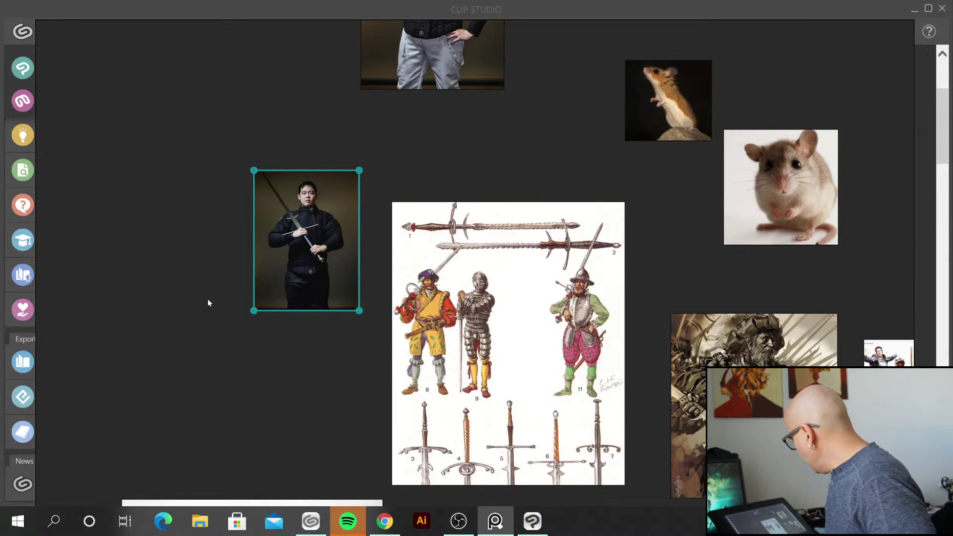
scroll(208, 299, down, 2)
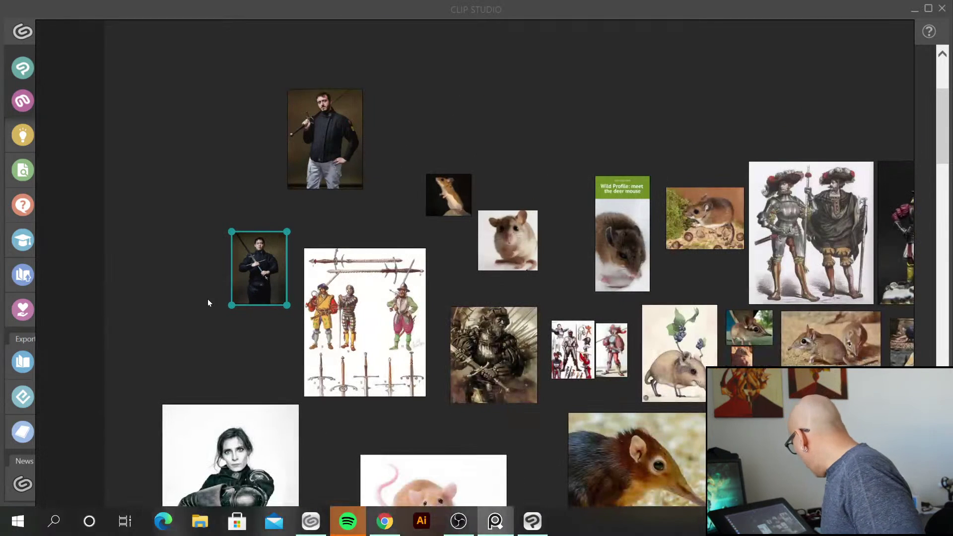
Examine the sepia painting of the armoured soldier and the neighbouring Arms and Armour sheet in close-up
double_click(489, 332)
double_click(490, 332)
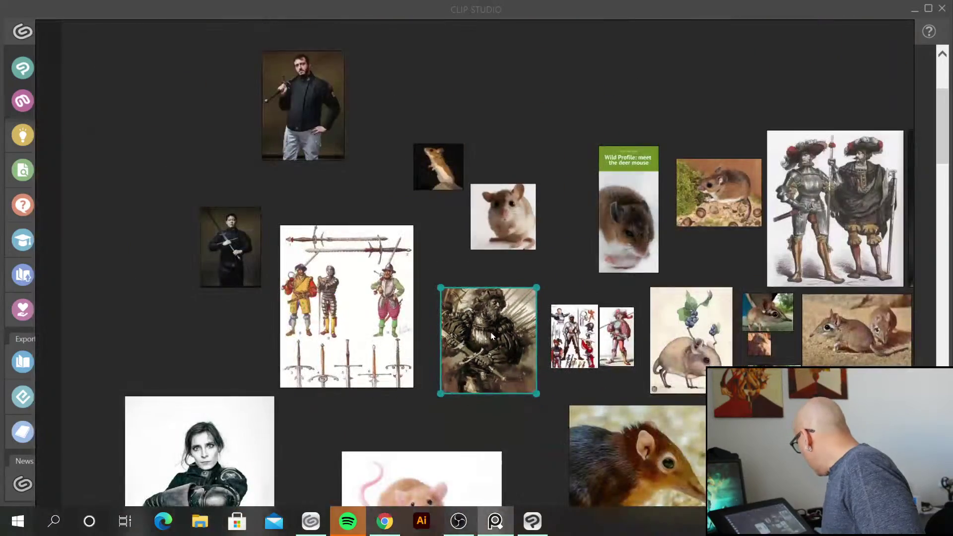
double_click(571, 350)
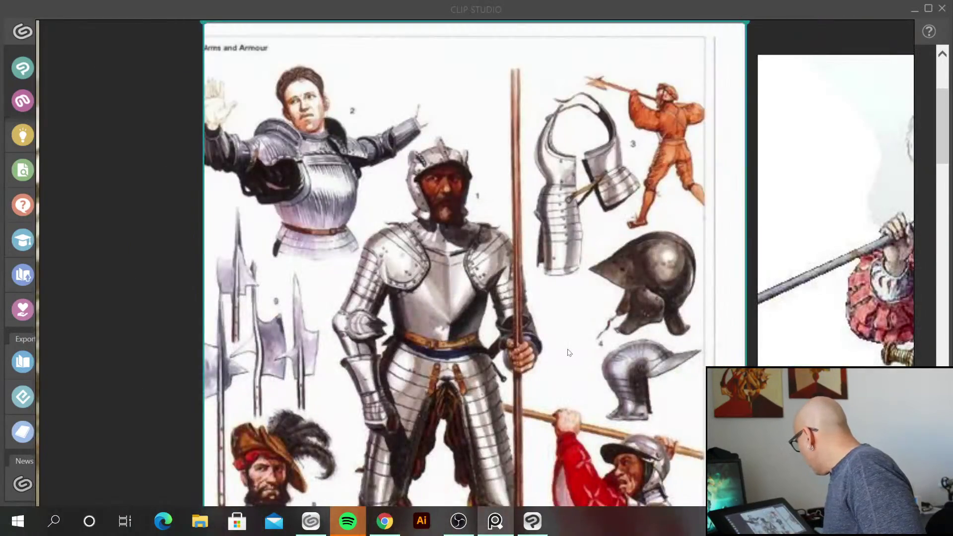
double_click(569, 352)
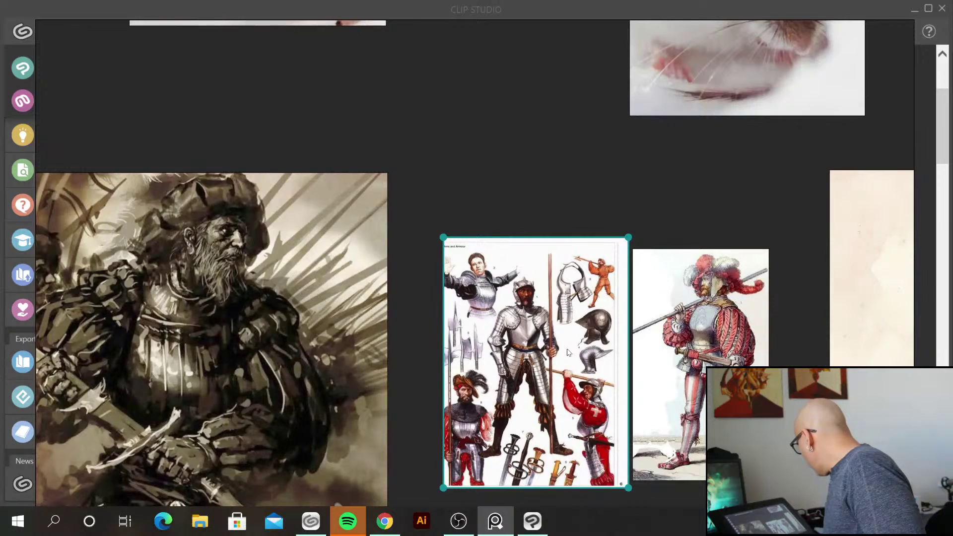
scroll(568, 352, down, 3)
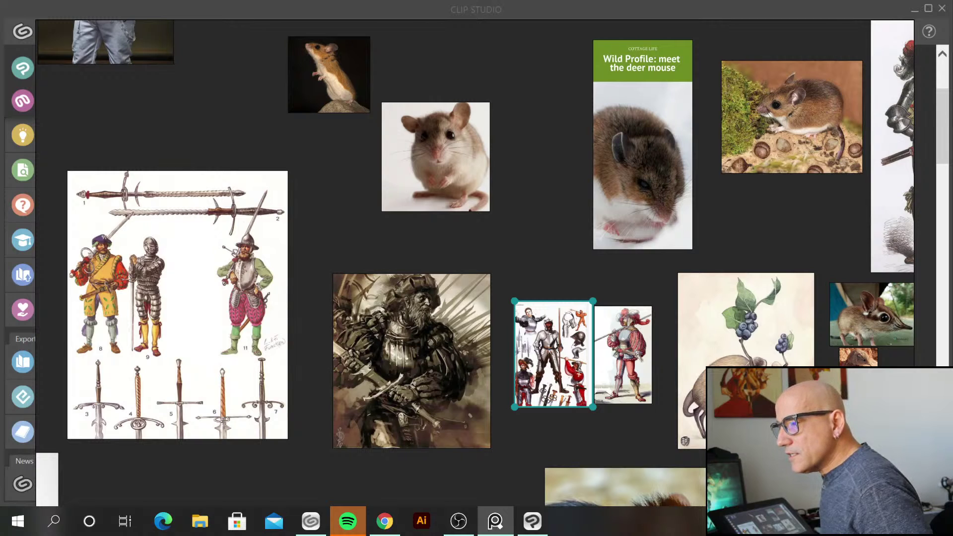
Add the sheet of fox pose sketches from another window to the reference board and view it in close-up
key(alt+Tab)
drag(435, 68, 217, 69)
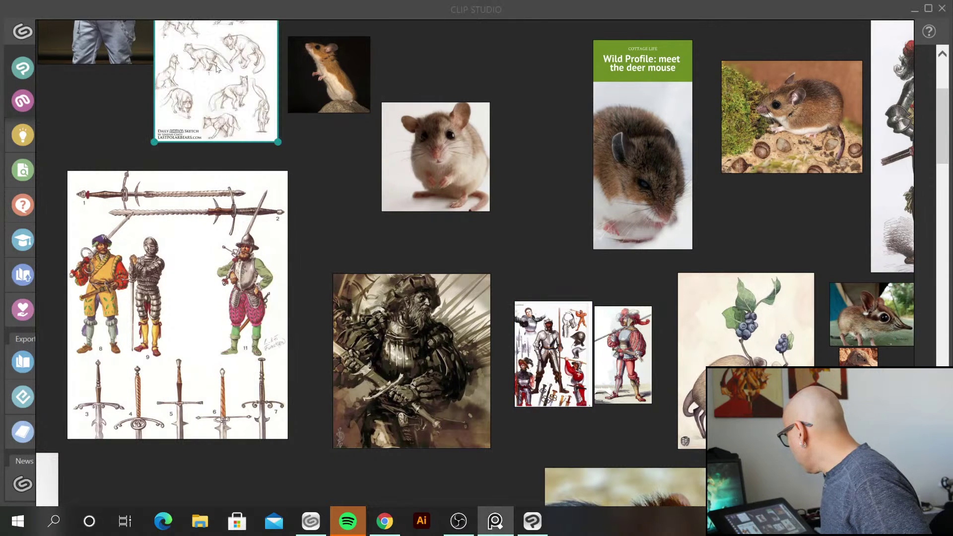
double_click(209, 84)
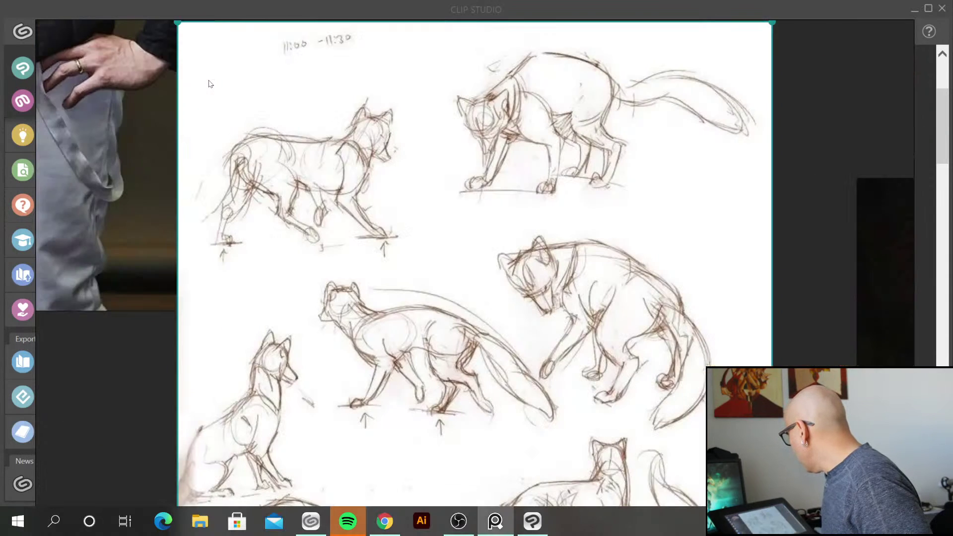
scroll(412, 325, down, 3)
scroll(412, 325, down, 5)
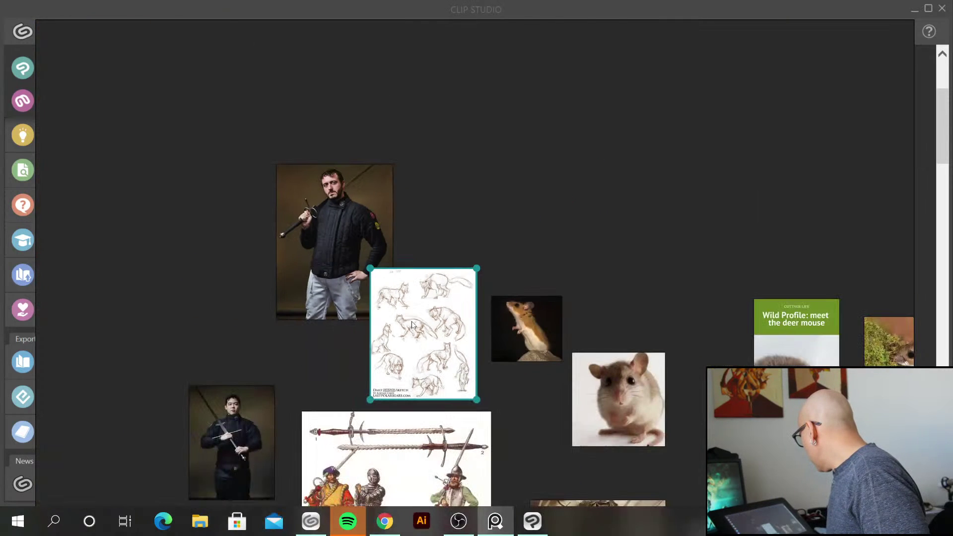
View the front-facing mouse photo in close-up and move the fox sketch sheet into the empty area above the mouse photos
double_click(643, 404)
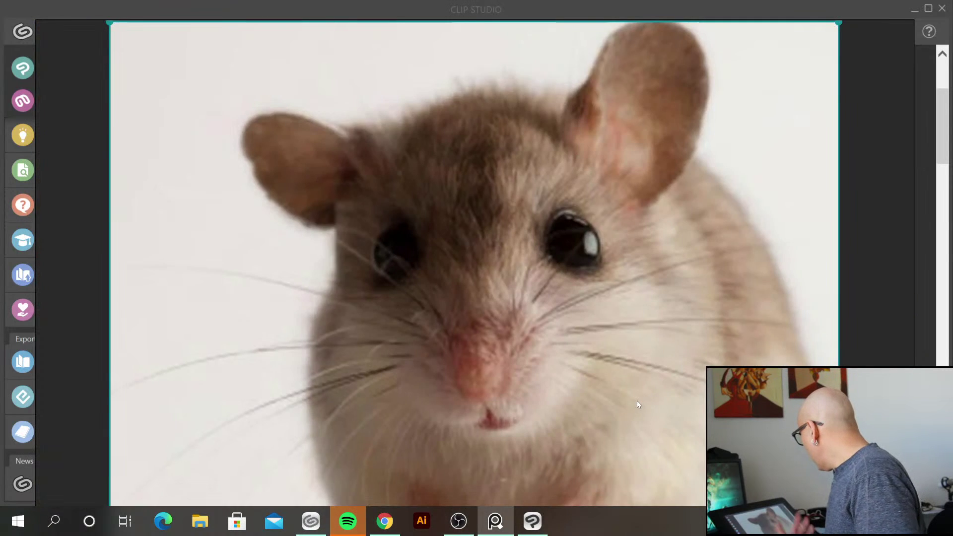
scroll(640, 403, down, 6)
mouse_move(425, 350)
mouse_down()
mouse_move(503, 240)
mouse_move(590, 211)
mouse_up()
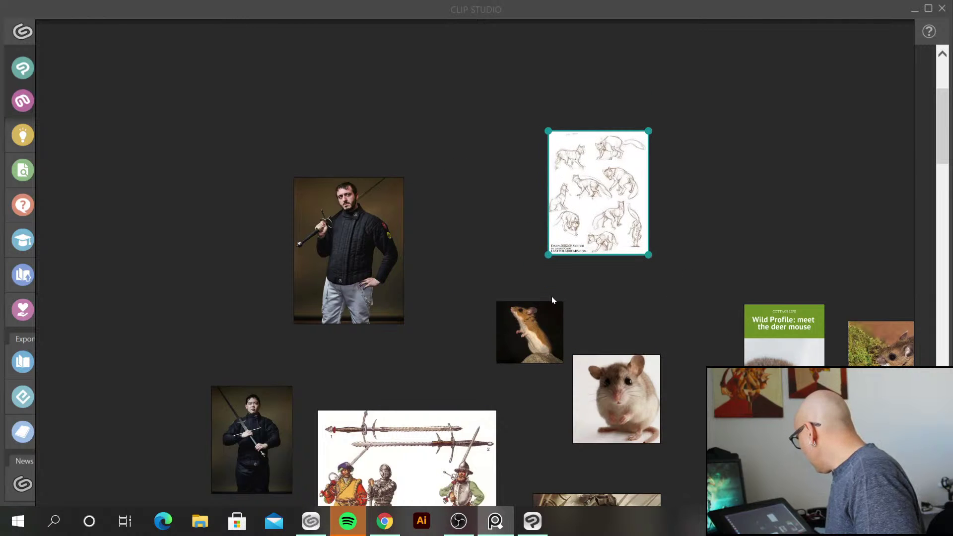
scroll(552, 296, down, 4)
mouse_move(676, 200)
mouse_down()
mouse_move(198, 81)
mouse_move(396, 54)
mouse_up()
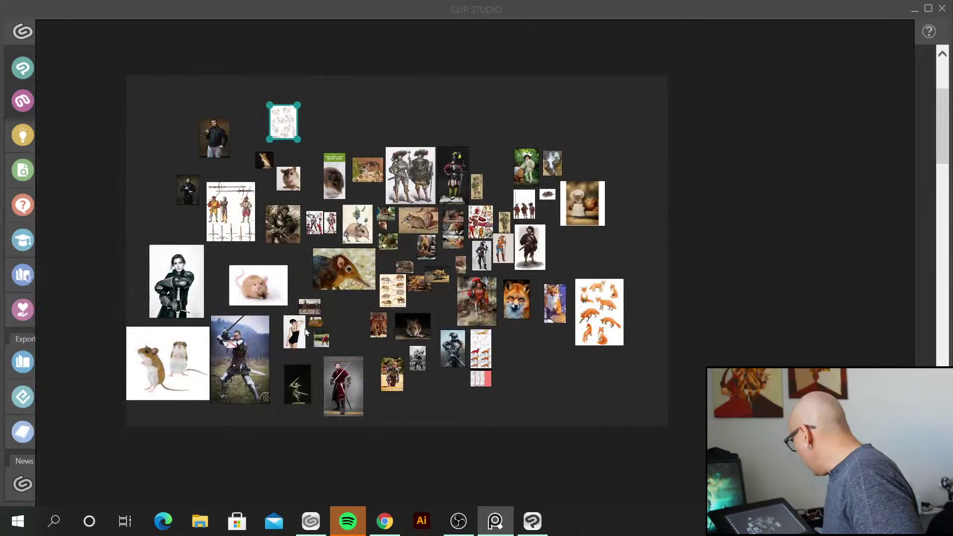
Examine the photo of the armoured sword fighter and the adjacent picture of two standing mice
double_click(241, 359)
scroll(471, 420, down, 5)
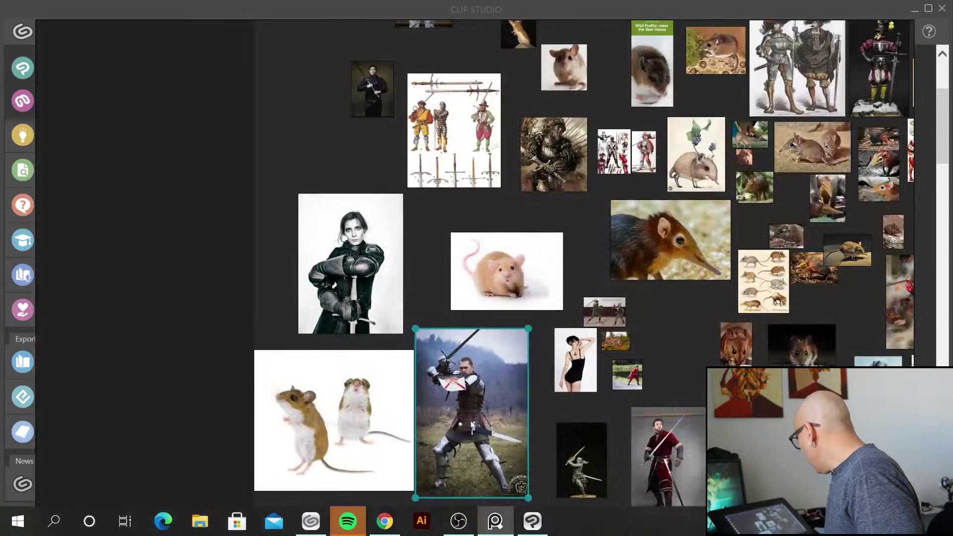
double_click(306, 425)
scroll(332, 410, down, 3)
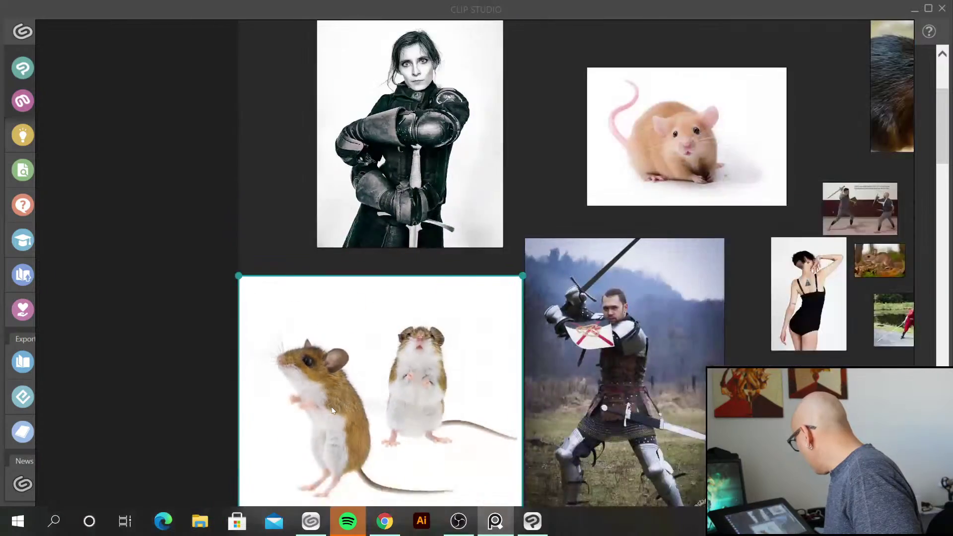
scroll(332, 410, down, 5)
Examine the painting of the soldier with the red-feathered hat and halberd, both in close-up and among its neighbouring references
double_click(723, 329)
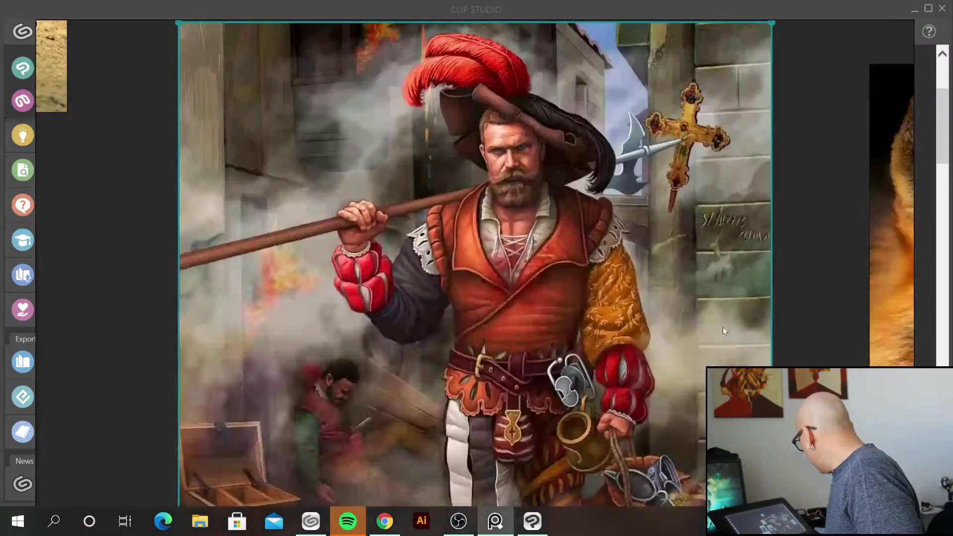
scroll(562, 338, down, 4)
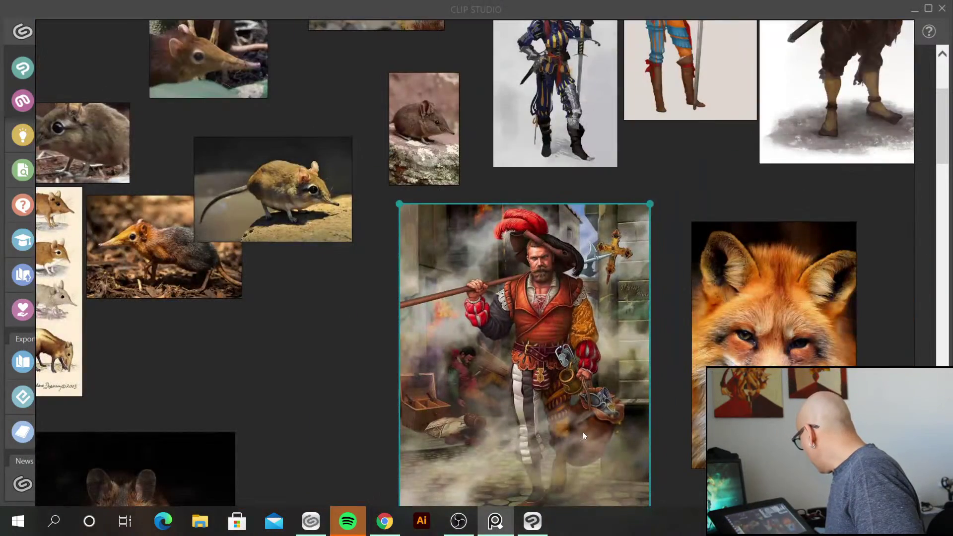
double_click(583, 438)
scroll(582, 432, down, 5)
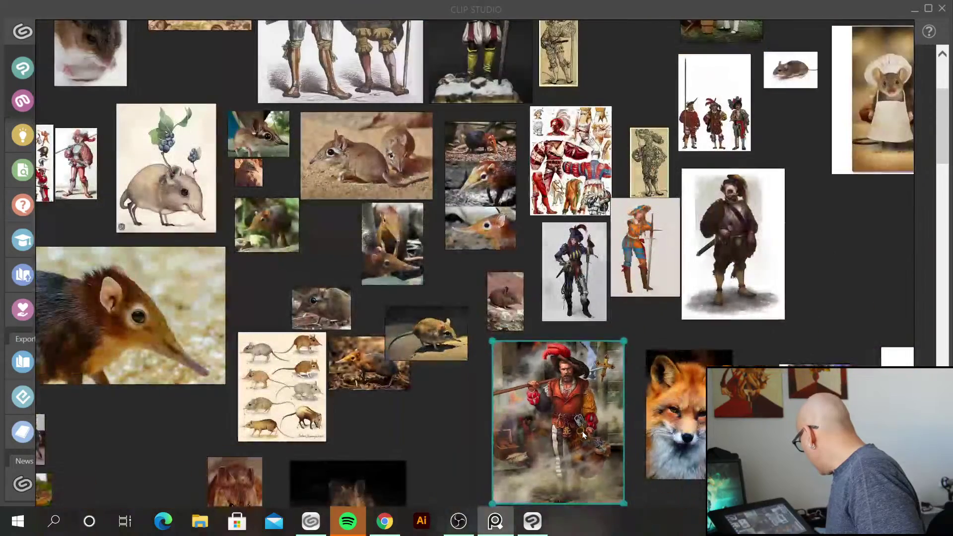
drag(573, 476, 506, 249)
double_click(507, 249)
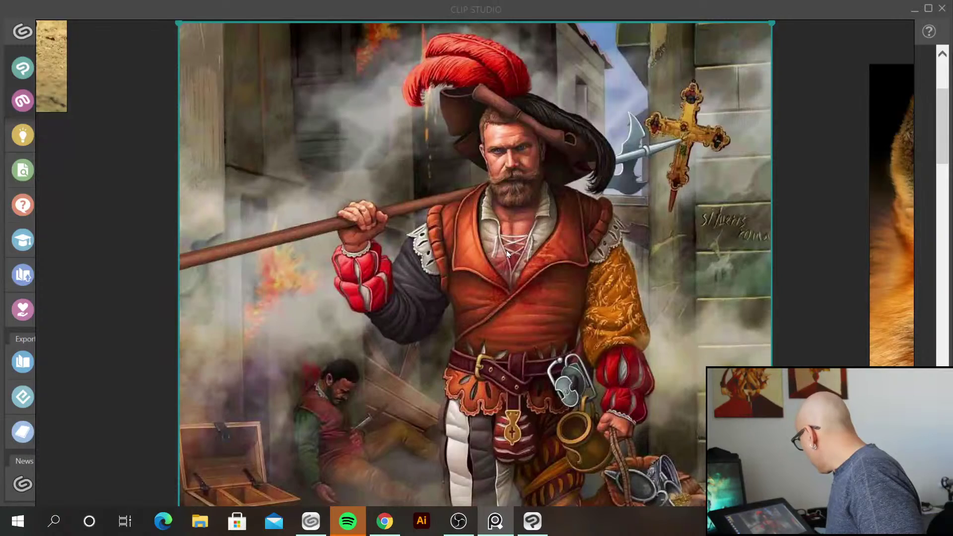
scroll(506, 250, down, 5)
scroll(507, 252, down, 2)
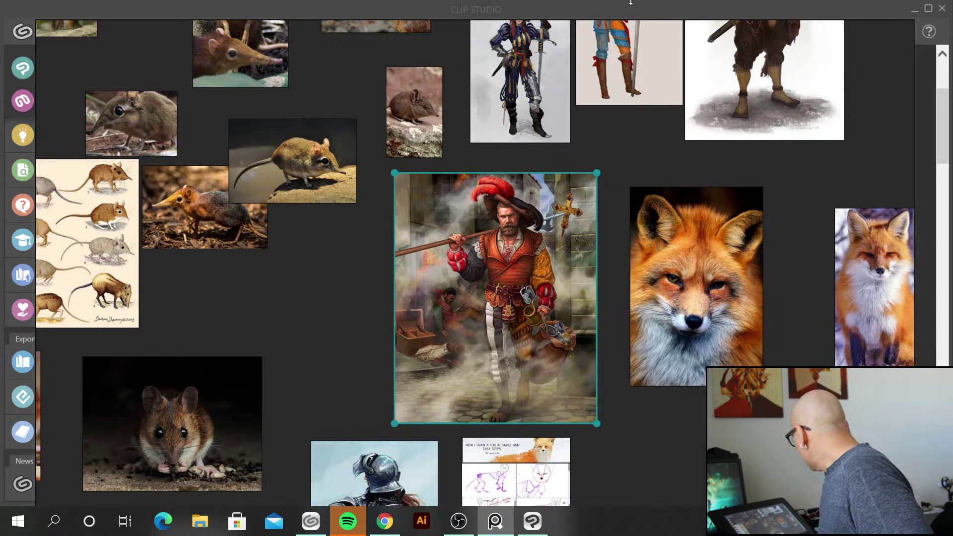
click(612, 14)
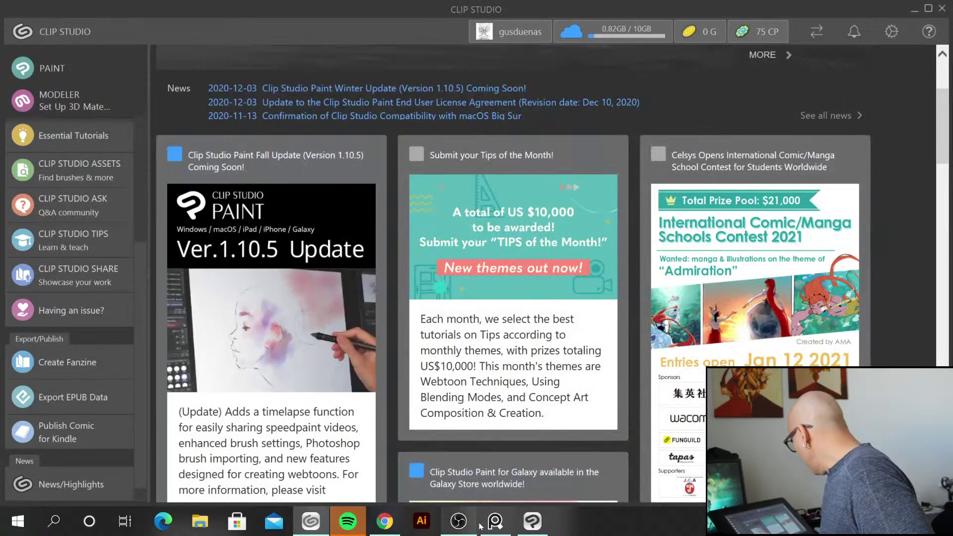
mouse_move(533, 534)
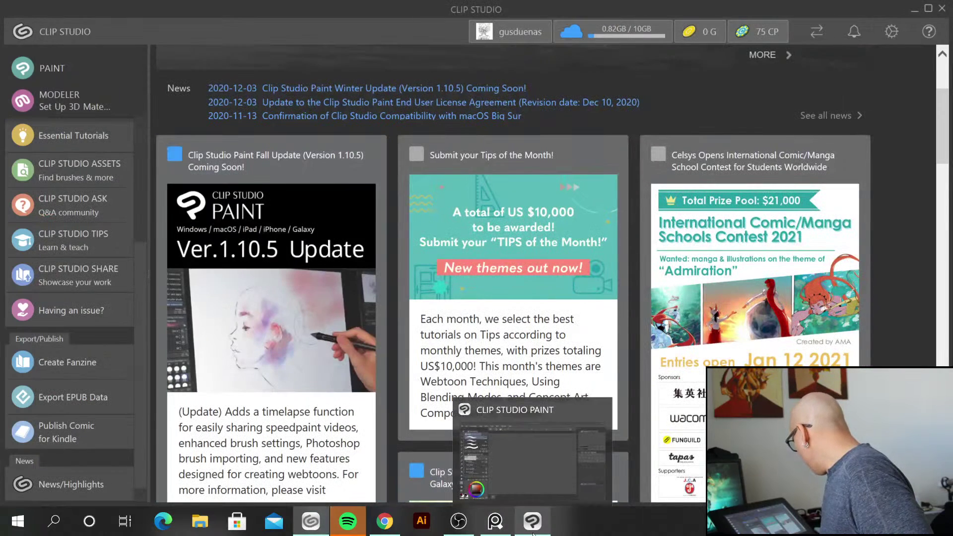
click(495, 530)
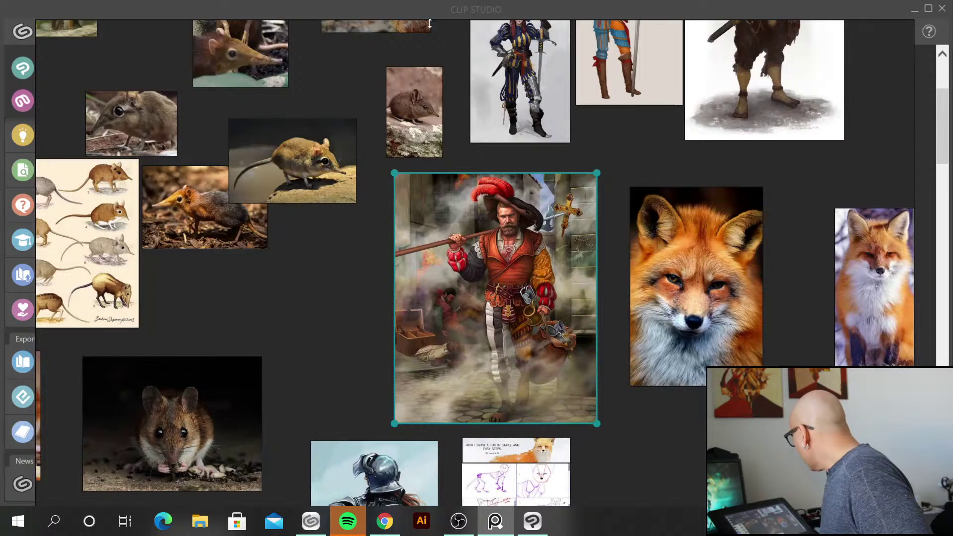
Switch to Clip Studio Paint and create a new A4 color illustration canvas, 8.27 x 11.69 in at 300 dpi
key(alt+Tab)
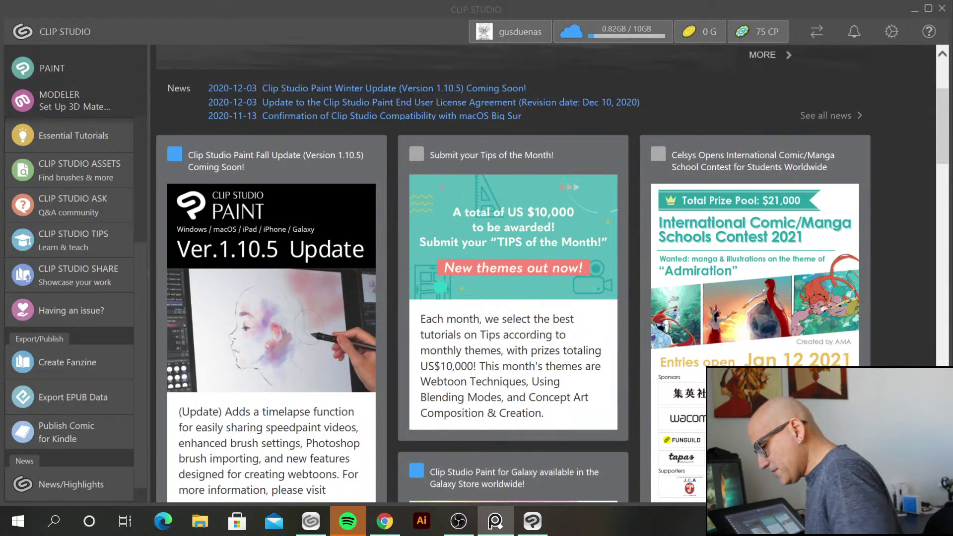
click(63, 68)
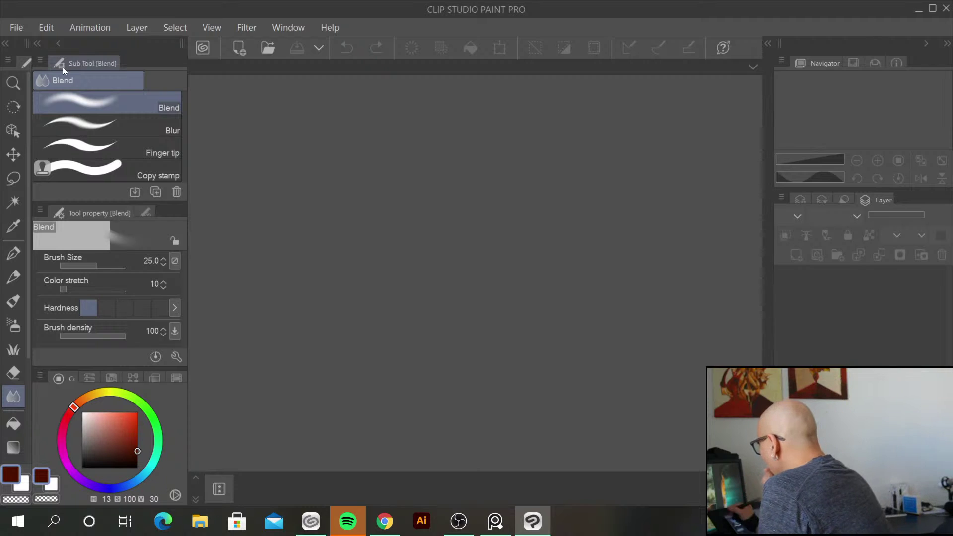
click(16, 28)
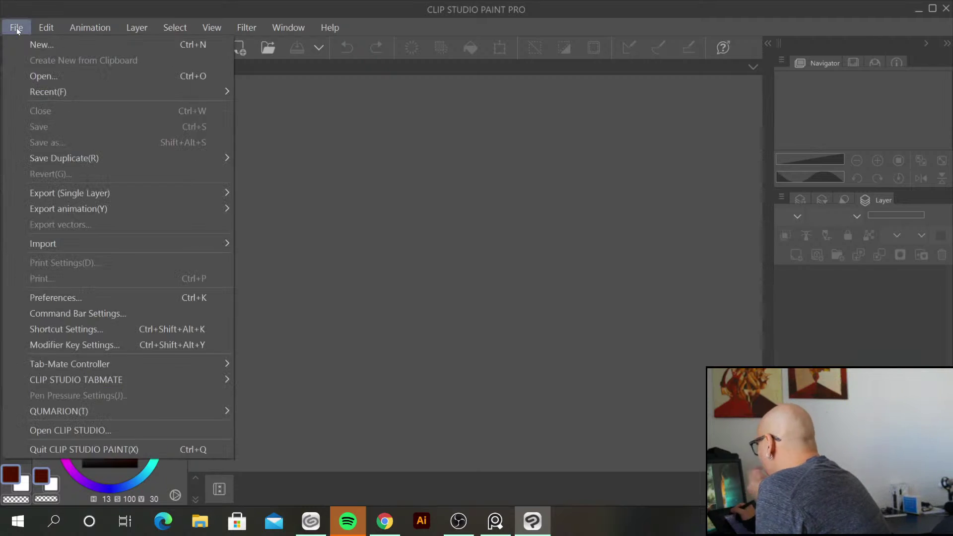
click(101, 48)
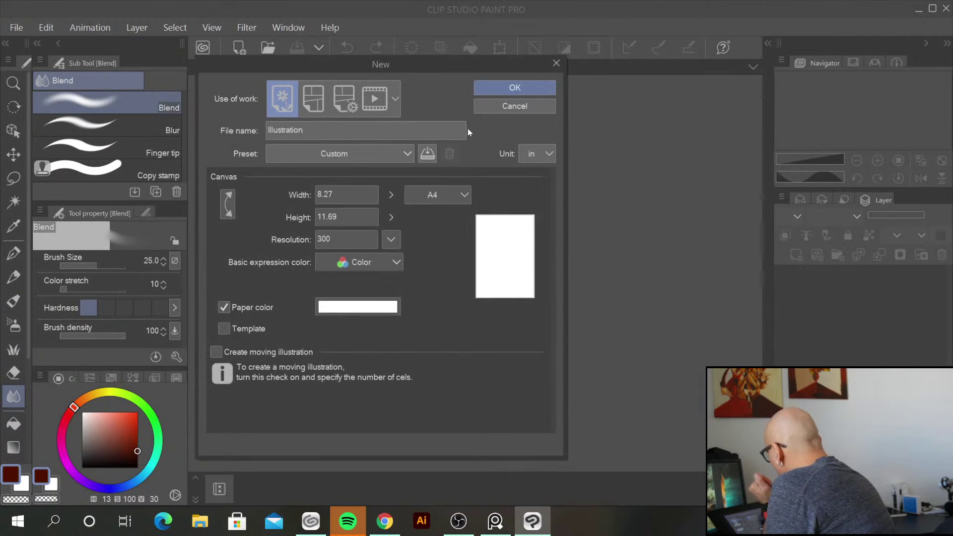
click(522, 91)
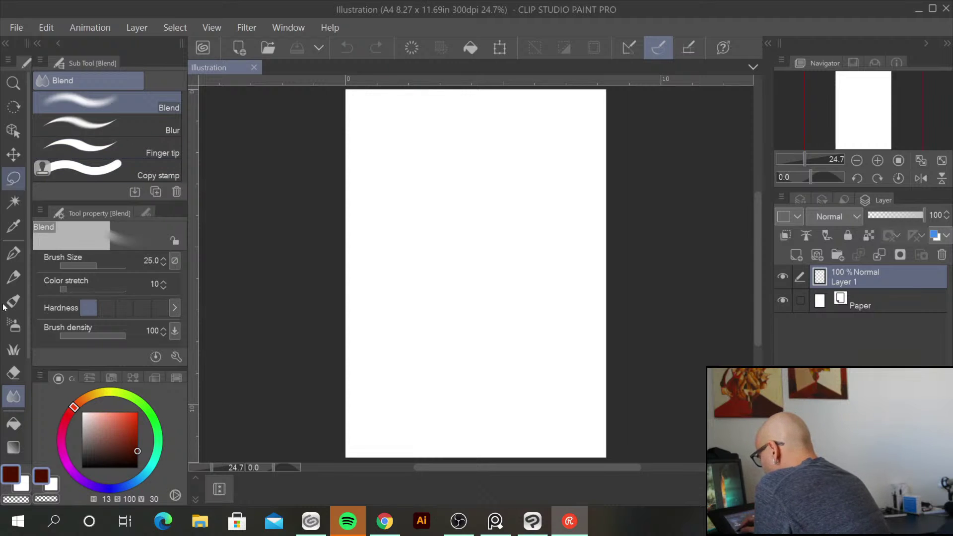
Choose the Real pencil as the drawing tool and set its brush size to 12
click(13, 276)
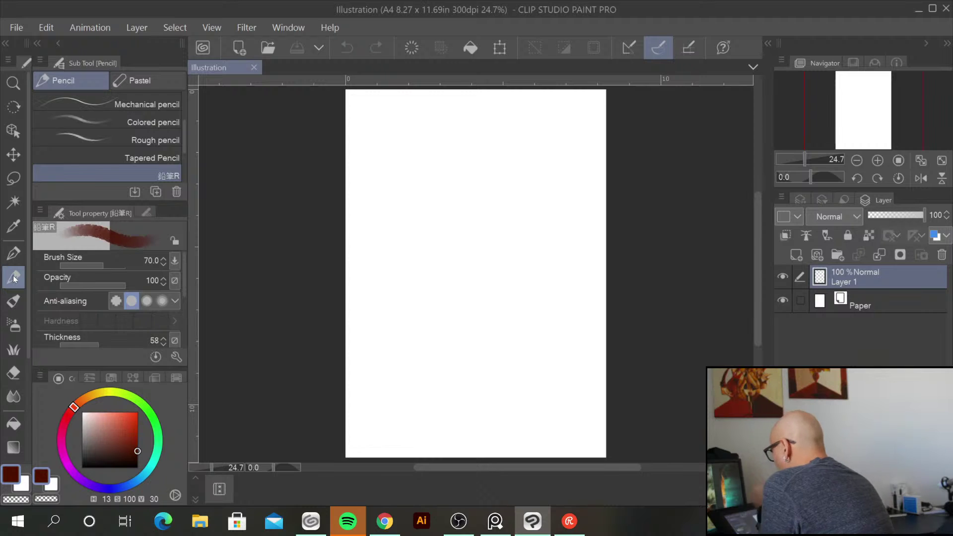
drag(184, 144, 182, 101)
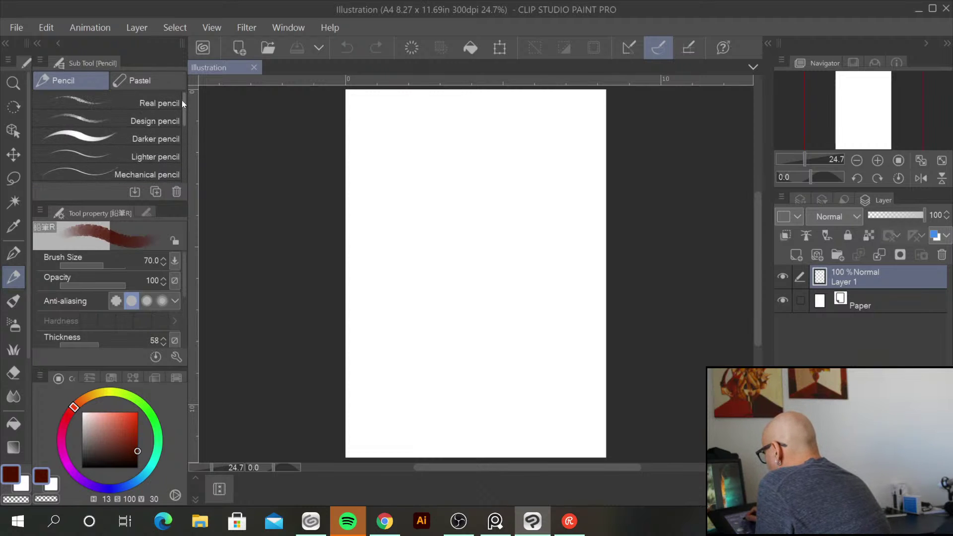
click(151, 100)
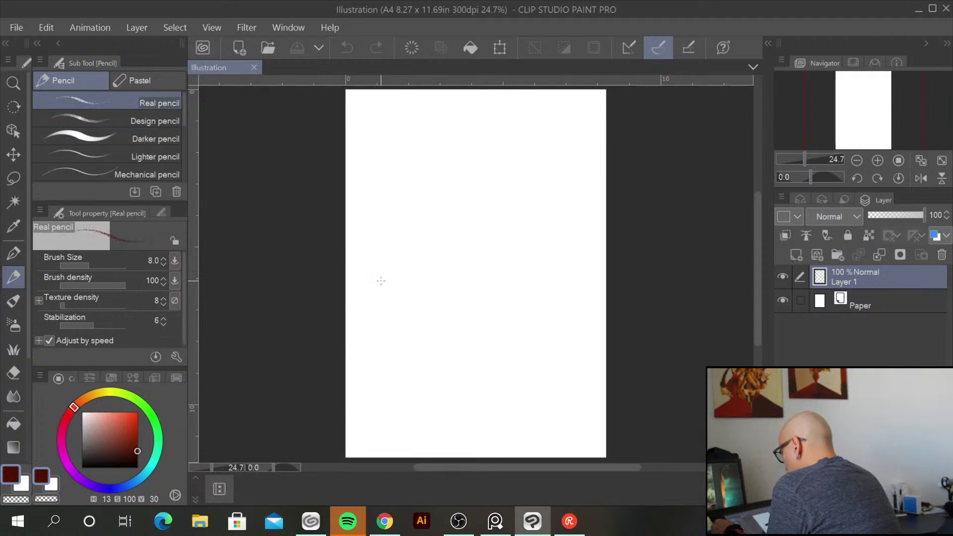
key(bracketright)
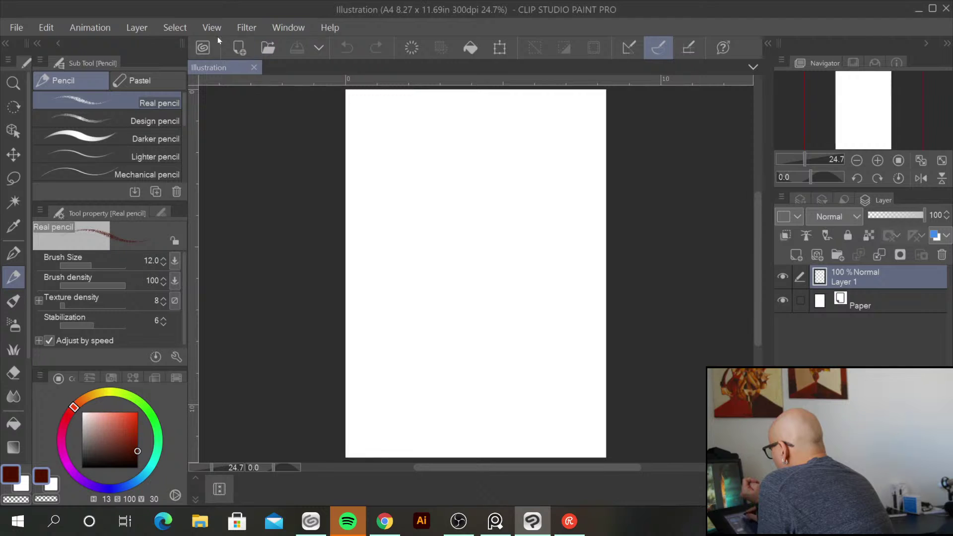
Reload the custom workspace "gus1" with its shortcut, command bar and unit settings
click(298, 28)
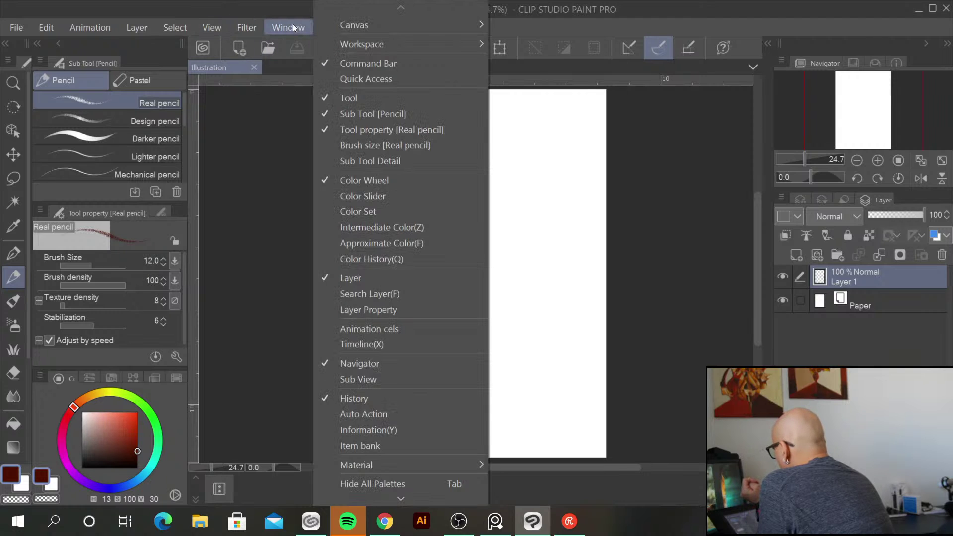
mouse_move(477, 44)
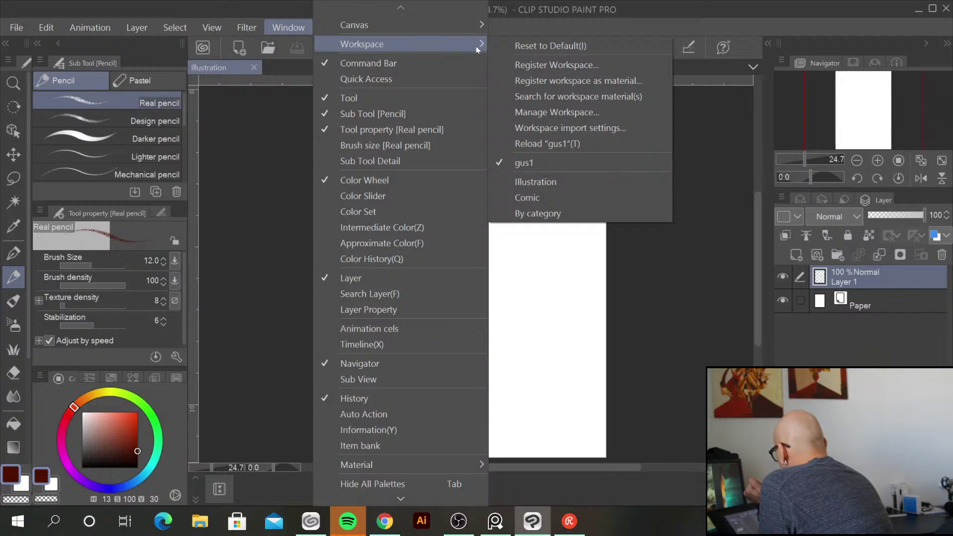
click(574, 144)
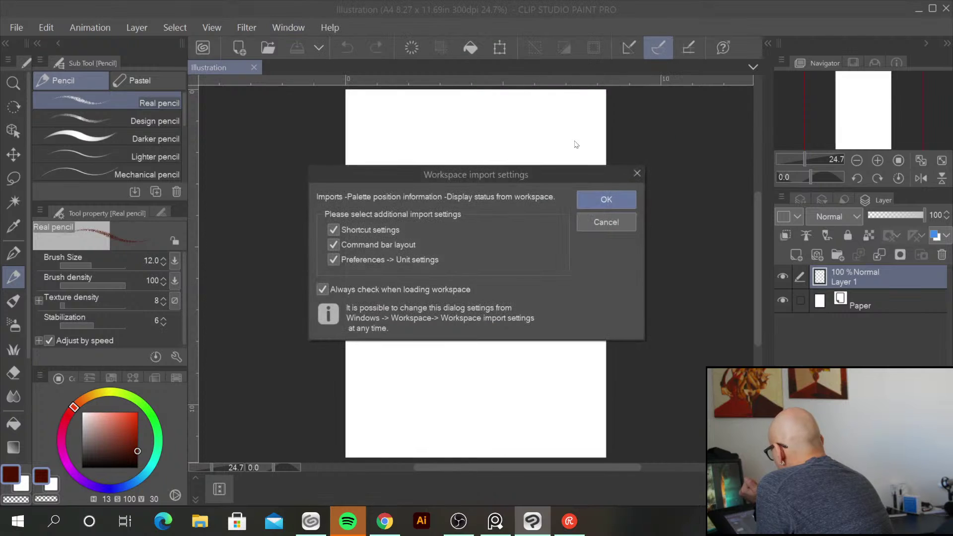
click(613, 199)
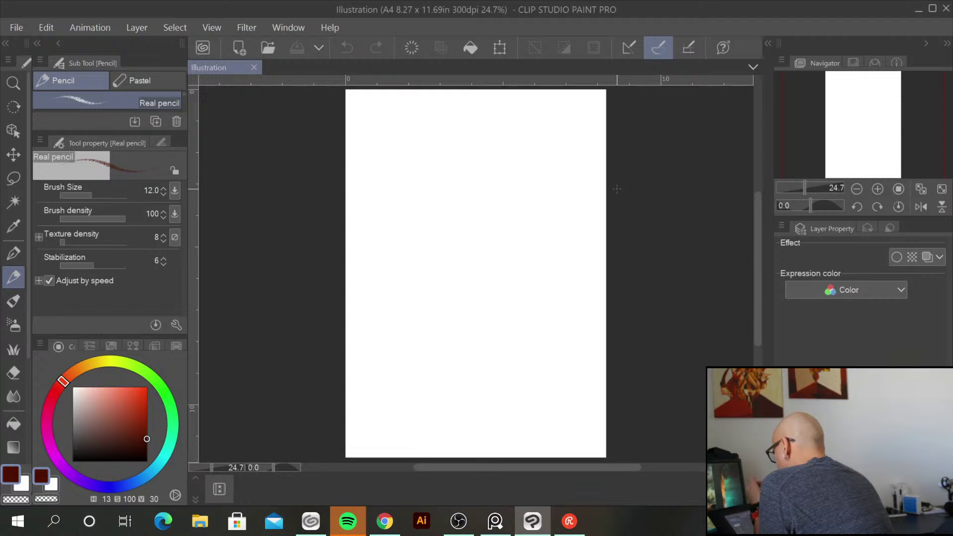
Load the Illustration workspace, importing its shortcut, command bar and unit settings
click(285, 28)
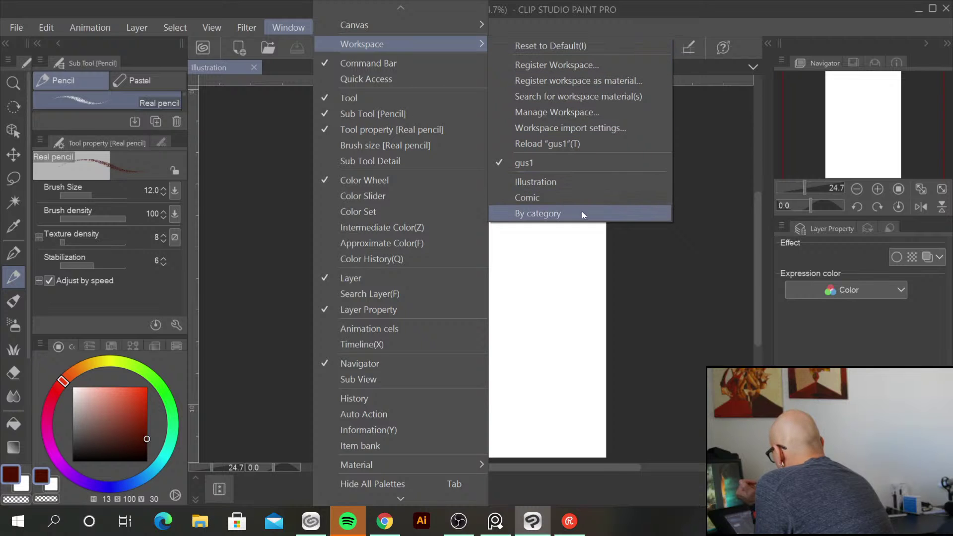
click(590, 183)
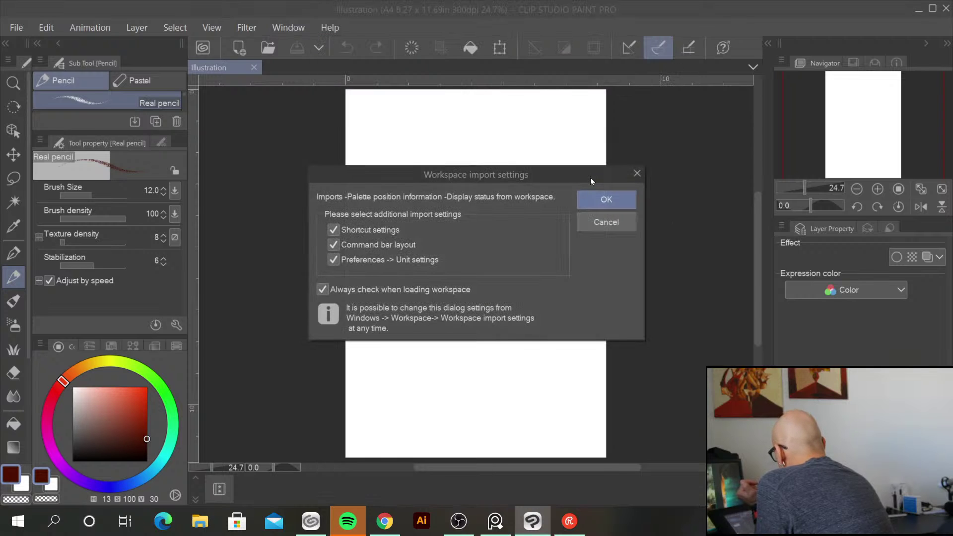
click(606, 199)
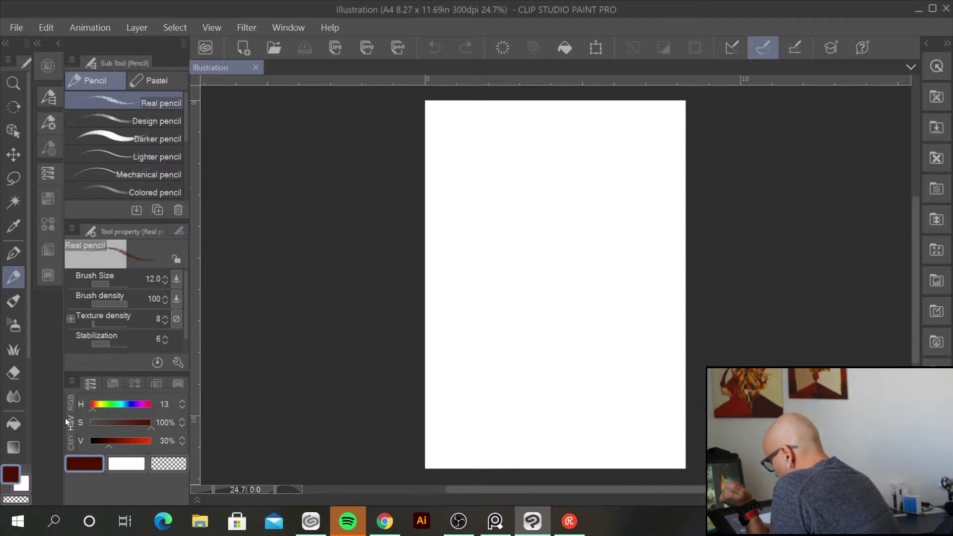
Set the color sliders to RGB mode and sample the canvas white as the drawing color
click(72, 447)
click(71, 401)
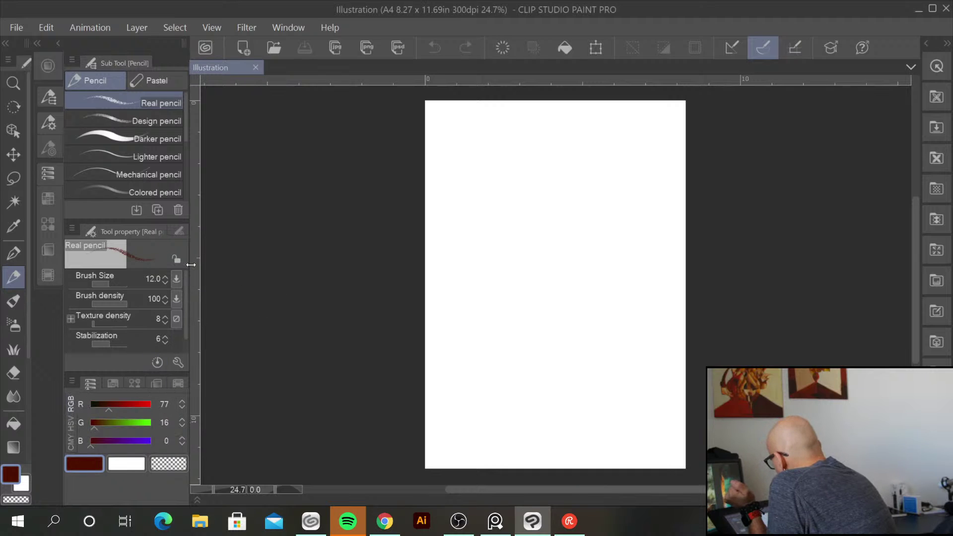
alt+click(666, 191)
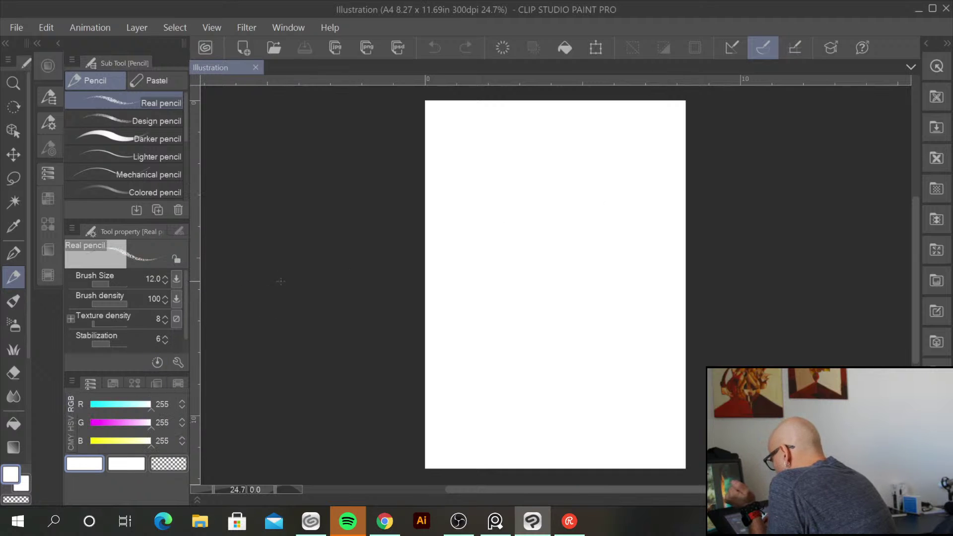
Look through the alternative color palettes and return to the RGB color sliders
click(112, 383)
click(156, 385)
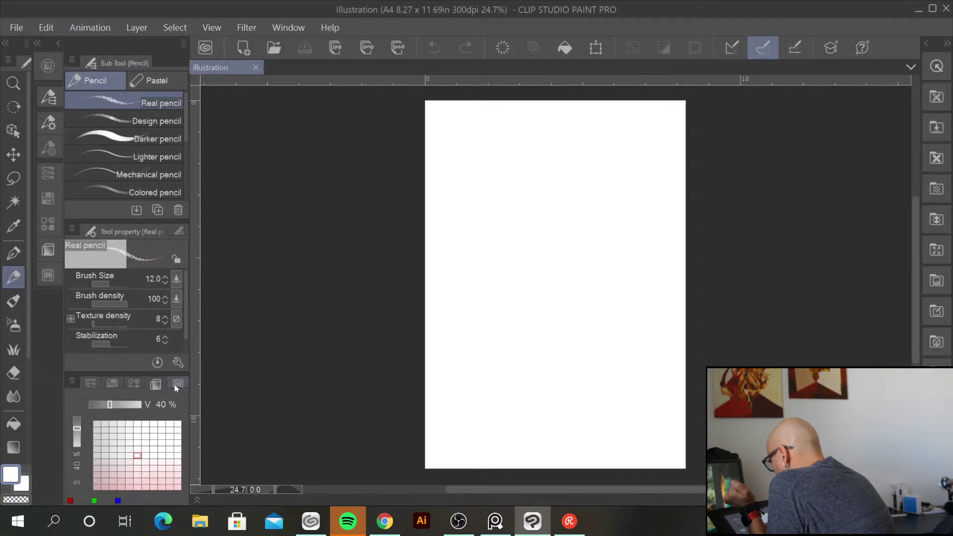
click(176, 383)
click(135, 382)
click(90, 382)
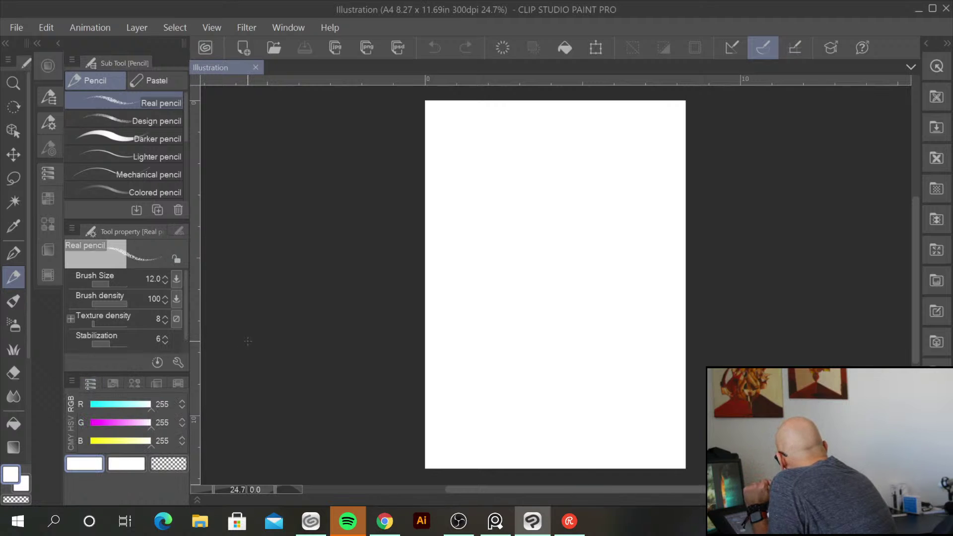
Show the Color Wheel palette in the workspace
click(290, 26)
click(409, 179)
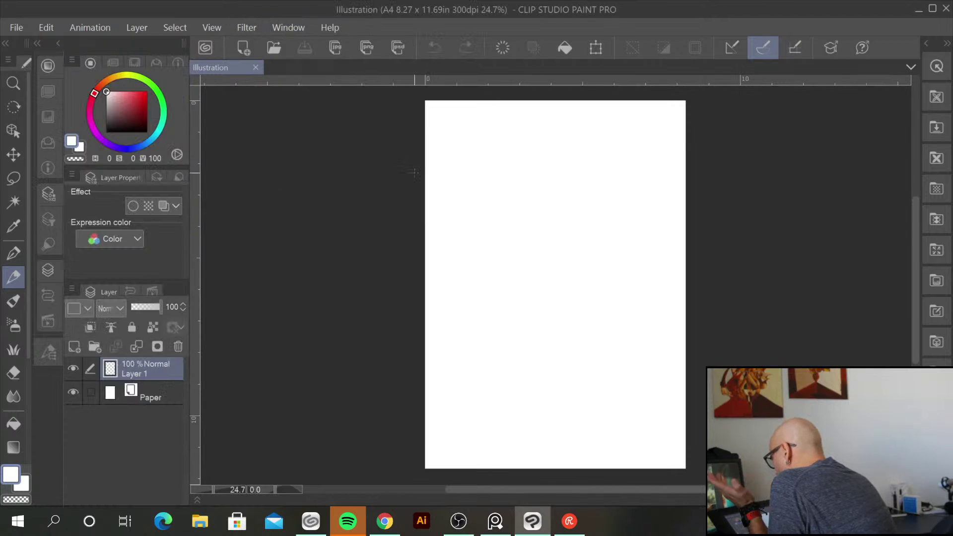
Try collapsing and expanding the palette docks, and compare the color and layer group with the pencil sub tool group
click(58, 42)
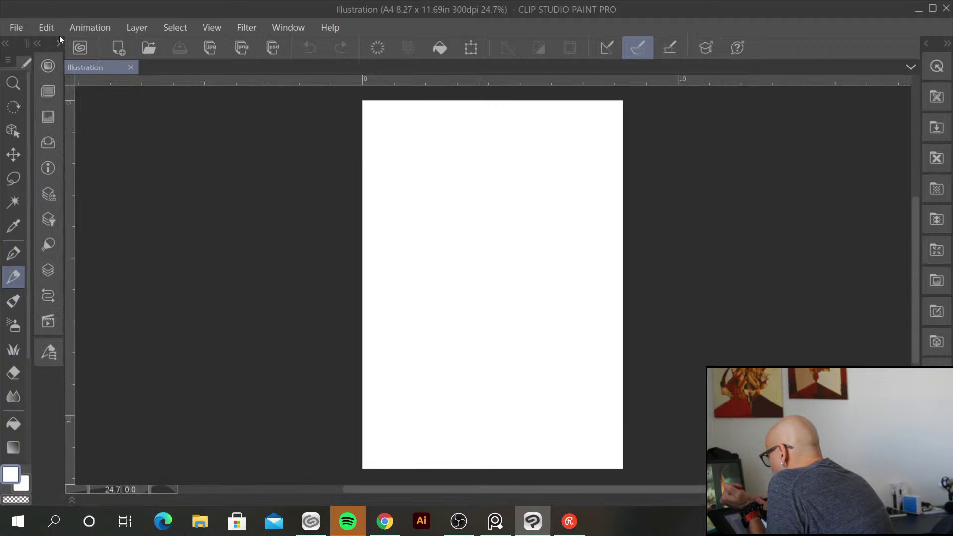
click(59, 42)
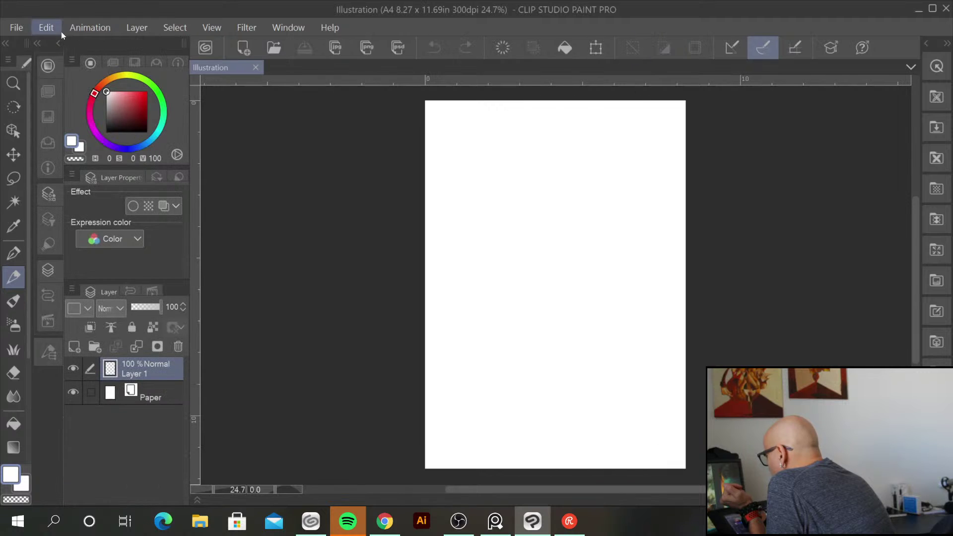
click(39, 42)
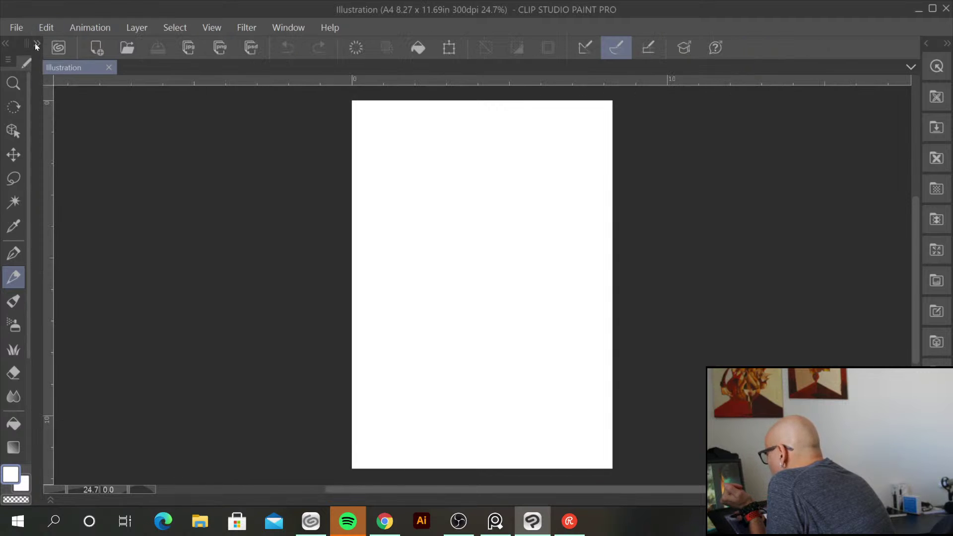
click(36, 44)
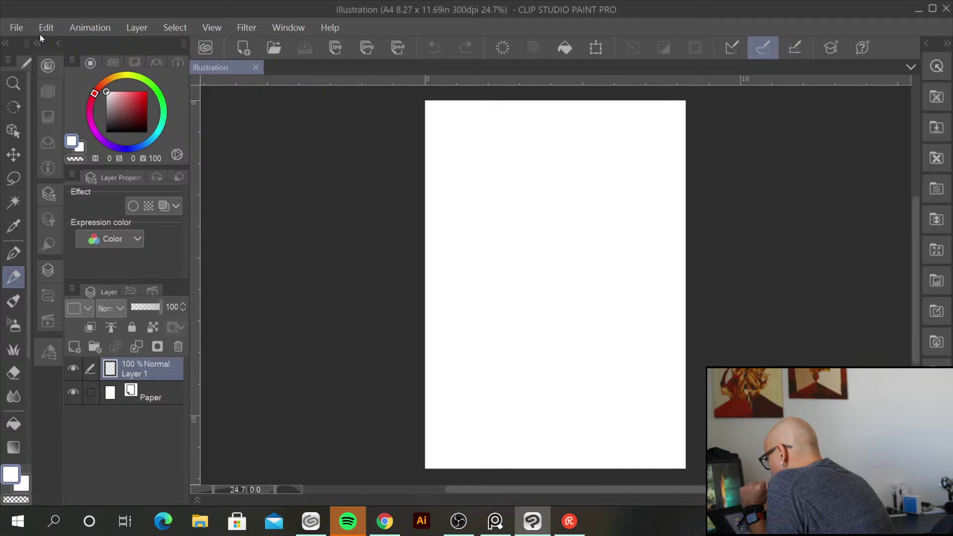
click(49, 353)
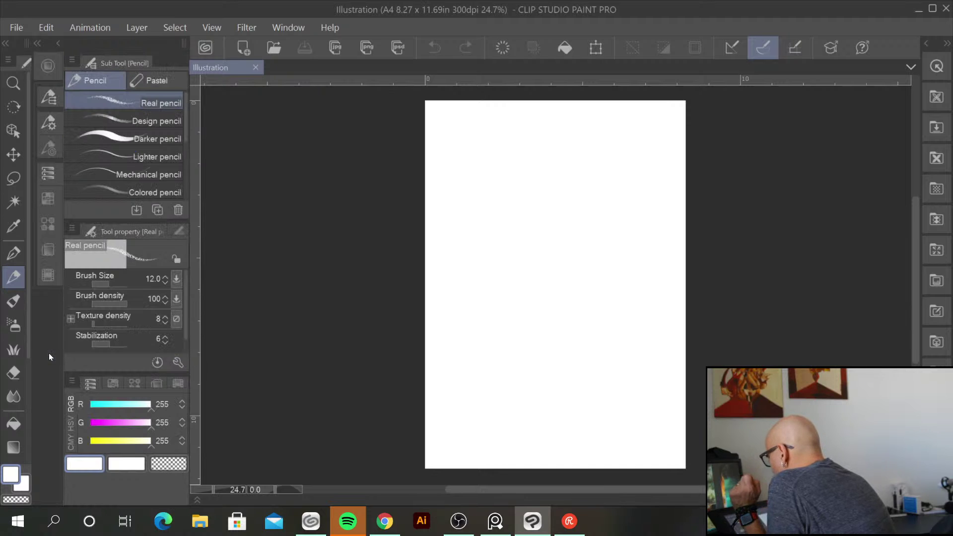
click(50, 353)
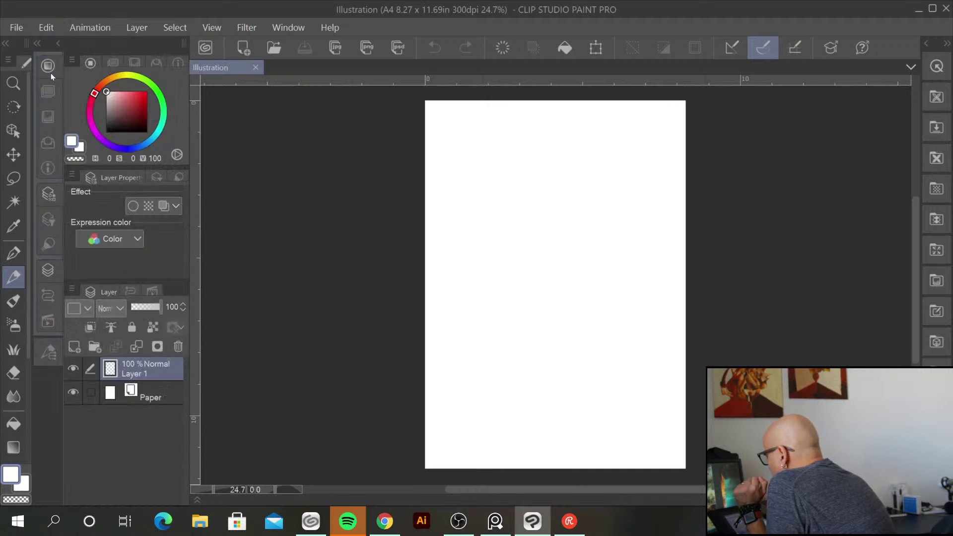
click(50, 355)
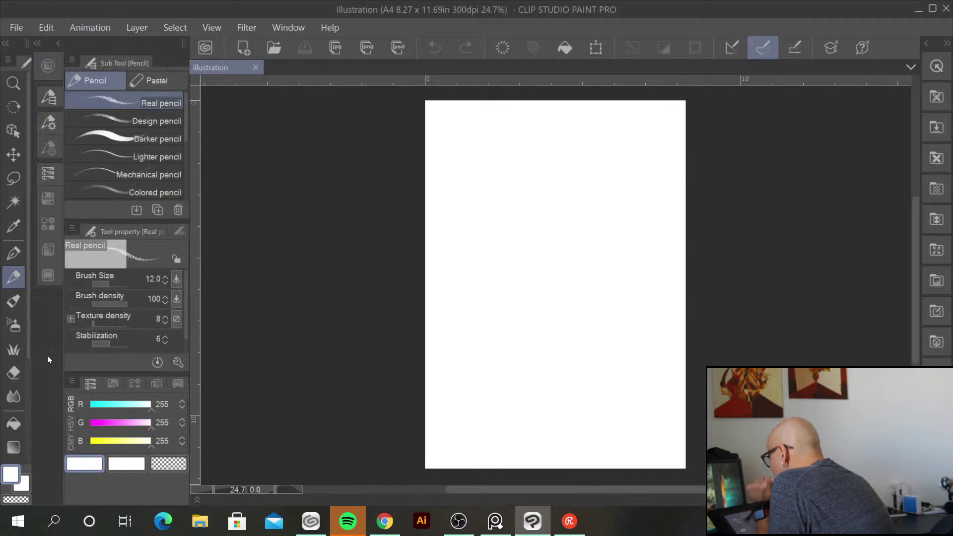
Set the drawing color to black with the Color Wheel
click(57, 67)
click(147, 132)
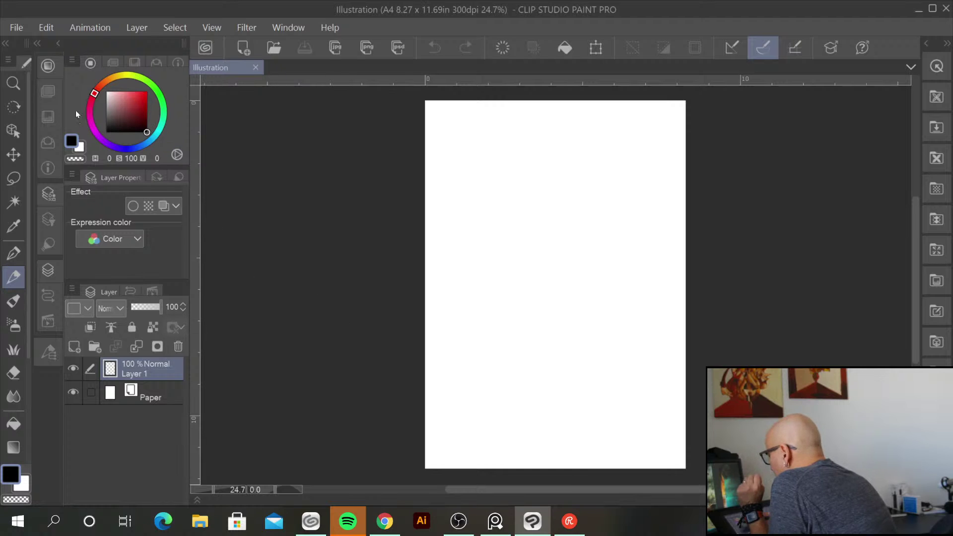
Move the Color Wheel palette out of the Navigator group and into the Sub Tool palette dock
click(51, 353)
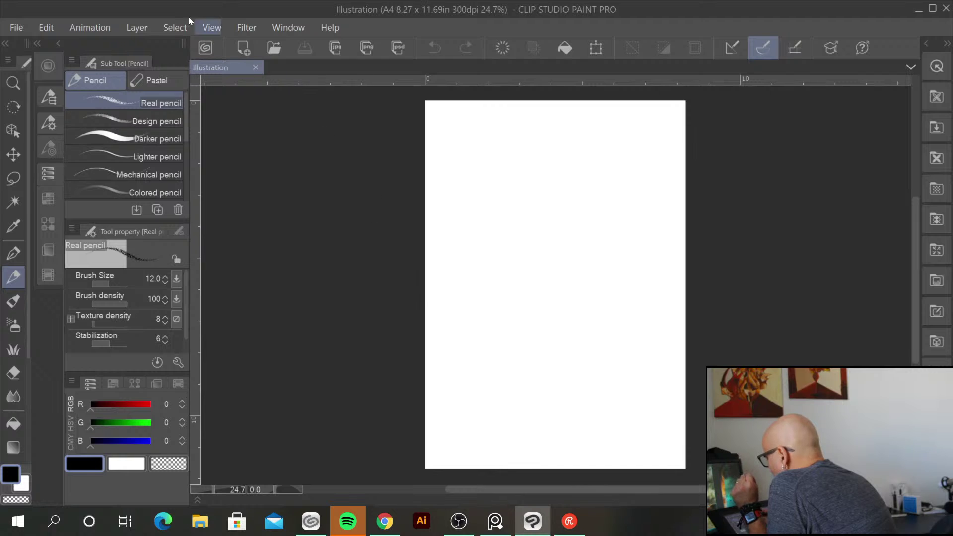
click(48, 65)
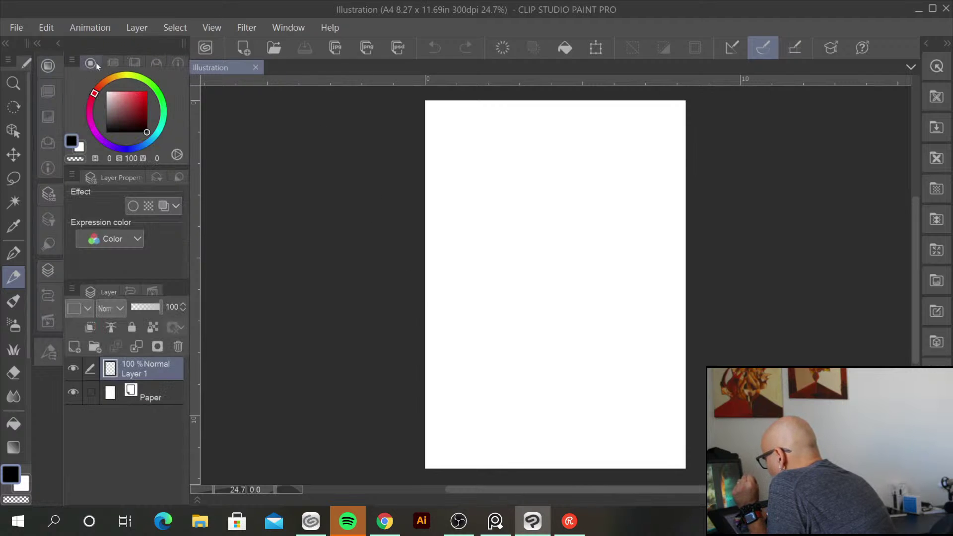
drag(99, 66, 53, 359)
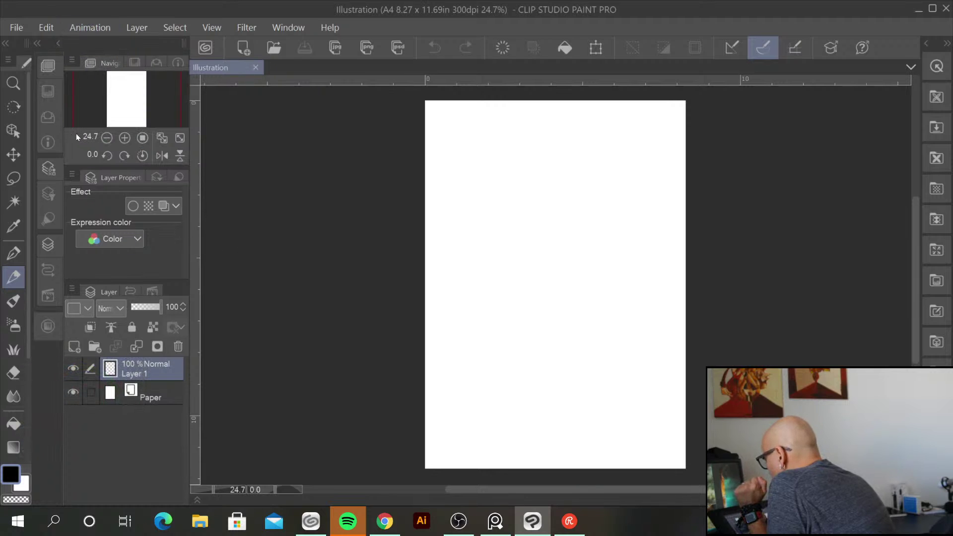
Display the palette dock with the Color Wheel, the pencil sub tools and the tool properties
click(54, 329)
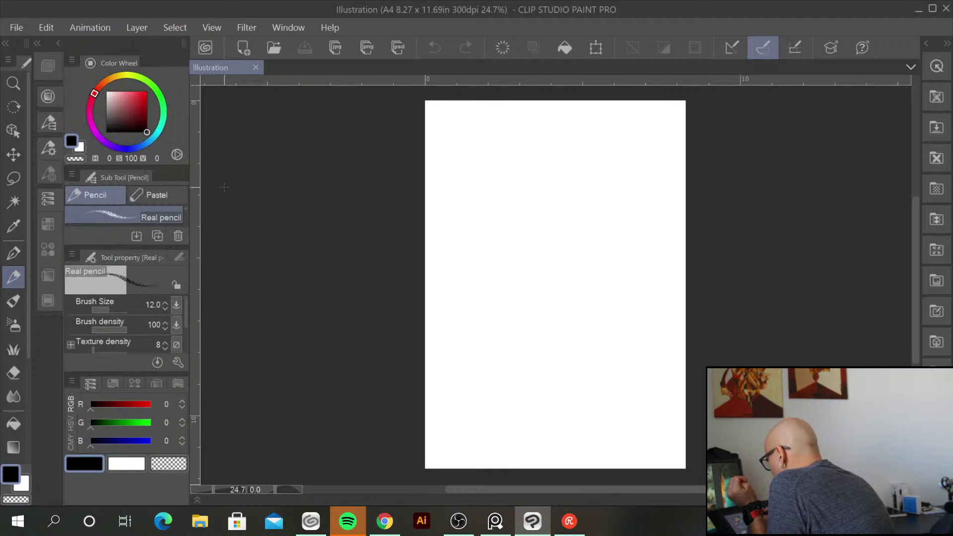
click(58, 43)
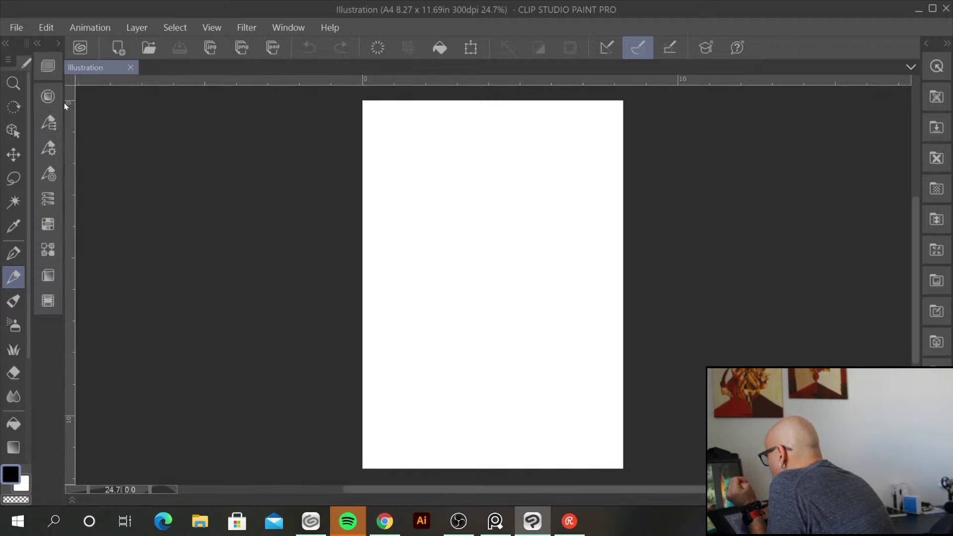
click(55, 105)
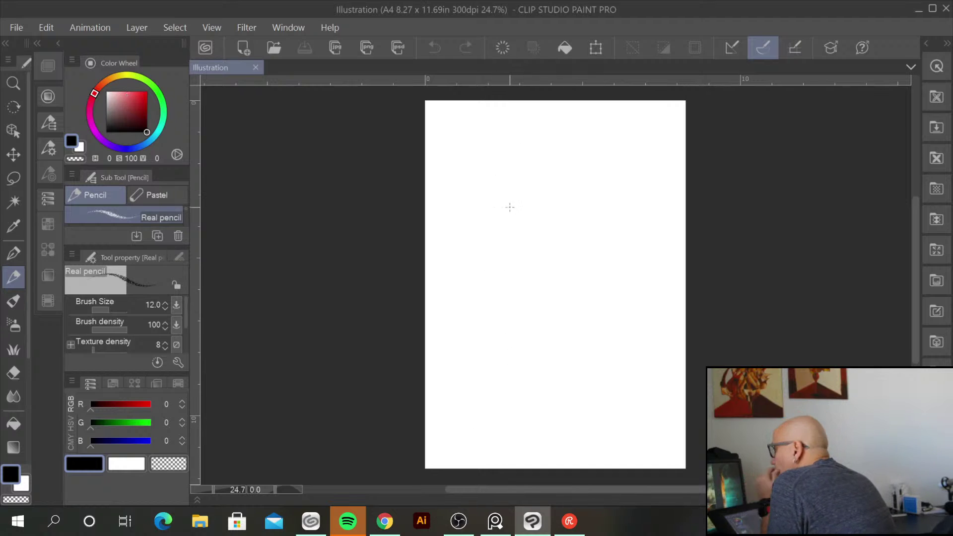
Sketch the figure's shoulder line, long central spine line and angled arm lines with light pencil strokes
mouse_move(593, 237)
mouse_down()
mouse_move(514, 242)
mouse_move(519, 254)
mouse_up()
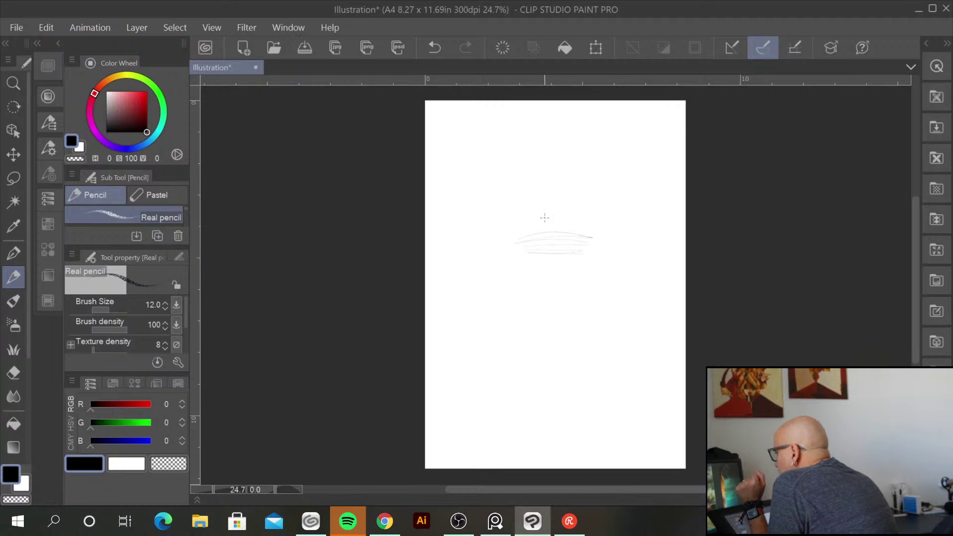
drag(558, 279, 556, 318)
drag(554, 237, 551, 327)
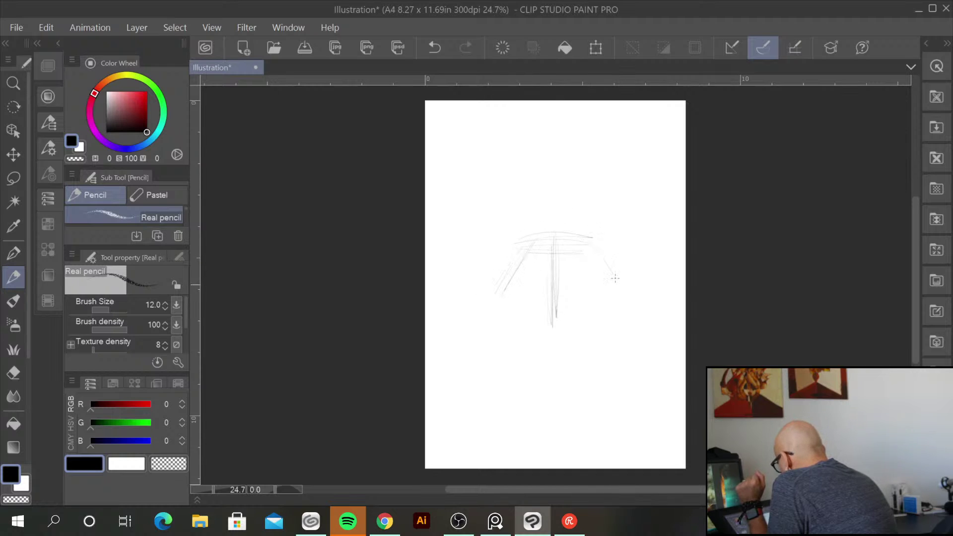
drag(599, 258, 623, 294)
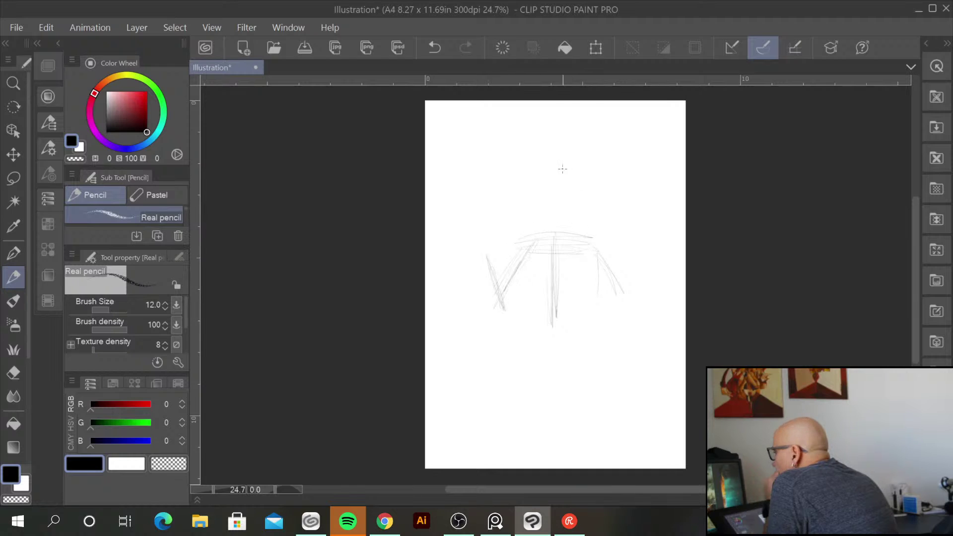
drag(552, 294, 555, 361)
drag(552, 310, 558, 399)
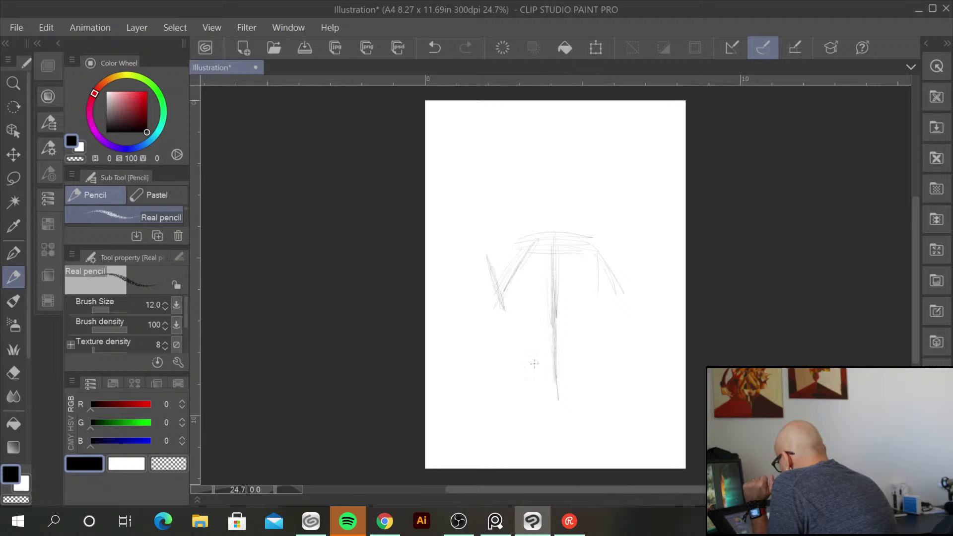
Sketch the hips and leg lines, a tail curving up beside the legs, and the lowered forearm
drag(540, 433, 537, 467)
mouse_move(576, 381)
mouse_down()
mouse_move(599, 449)
mouse_move(582, 432)
mouse_move(561, 368)
mouse_move(618, 428)
mouse_move(658, 341)
mouse_up()
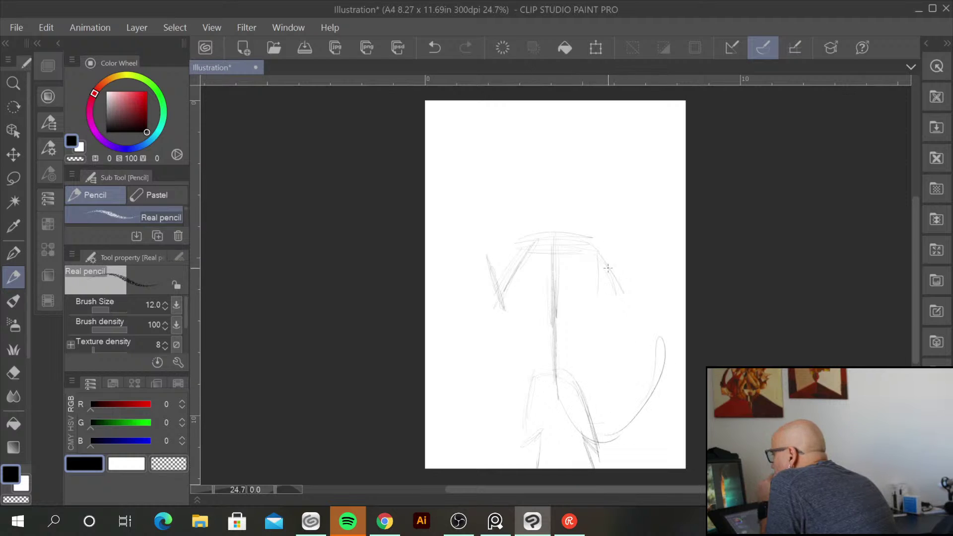
drag(618, 300, 608, 363)
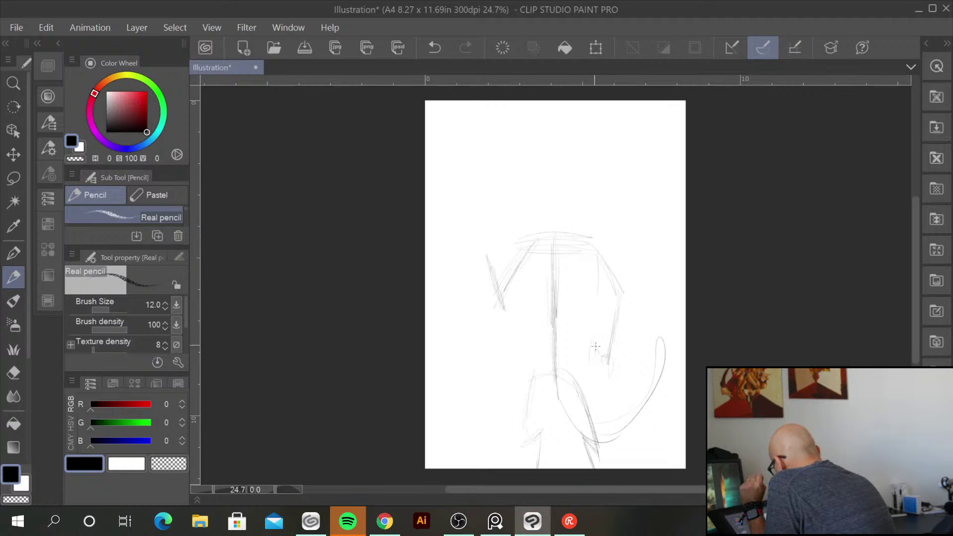
Sketch a sword at the hip, with a rounded pommel and guard and a blade angled down behind the figure
mouse_move(588, 380)
mouse_down()
mouse_move(583, 347)
mouse_move(571, 368)
mouse_move(597, 373)
mouse_up()
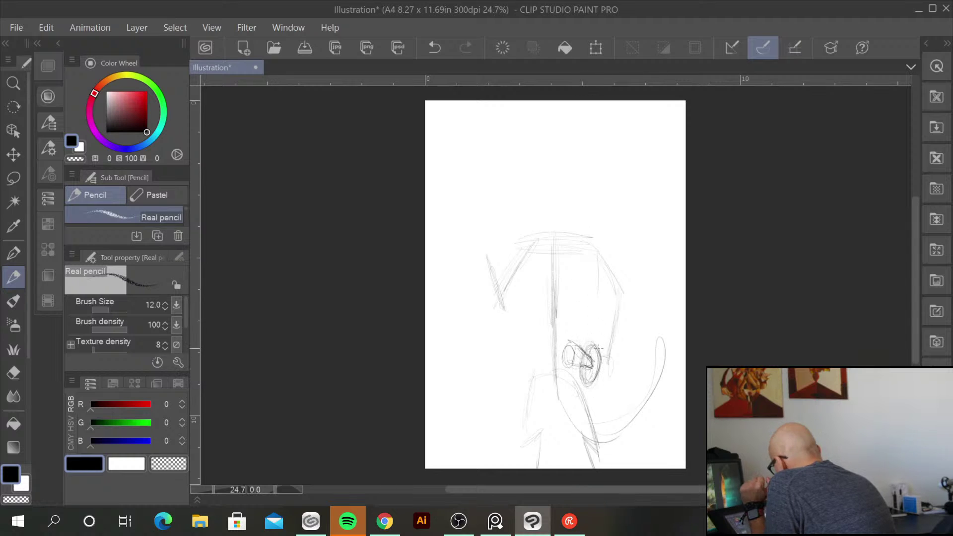
drag(590, 351, 607, 357)
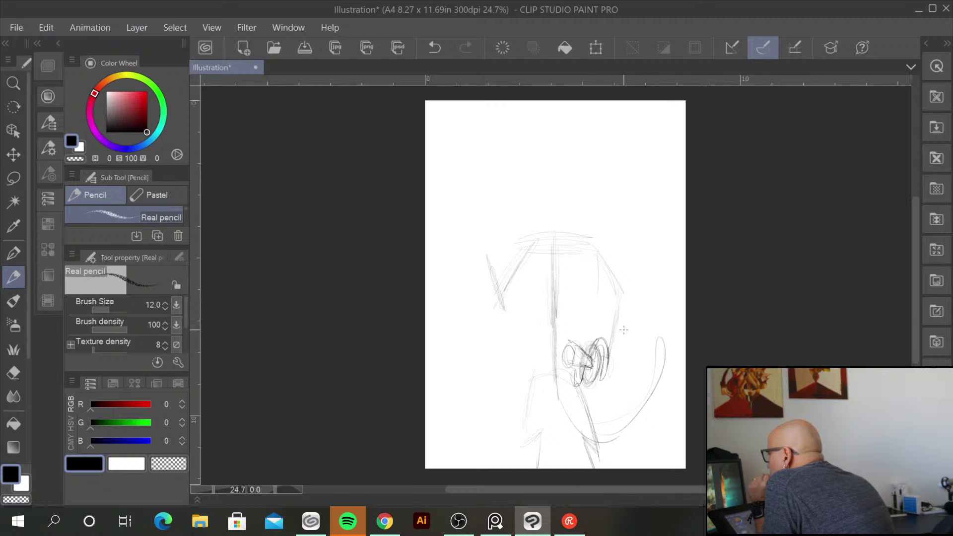
mouse_move(609, 385)
mouse_down()
mouse_move(669, 394)
mouse_move(625, 386)
mouse_up()
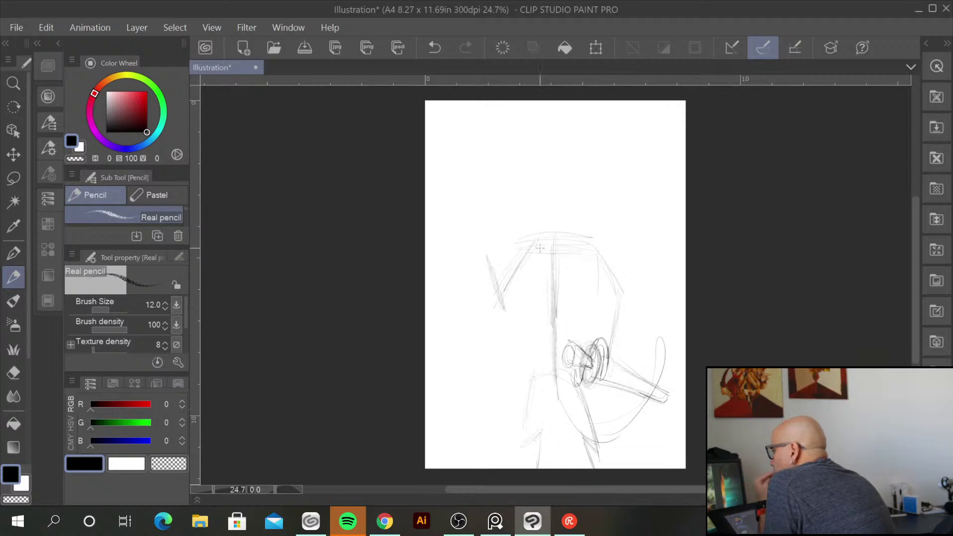
Sketch the torso volume with a curved collar line, both side contours and a rounded belly
mouse_move(516, 247)
mouse_down()
mouse_move(606, 252)
mouse_move(533, 258)
mouse_move(516, 332)
mouse_up()
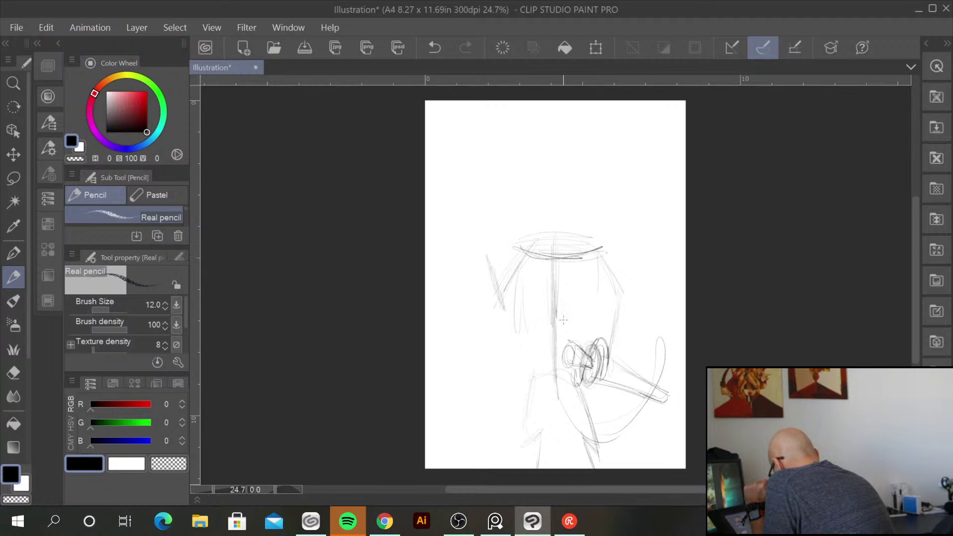
drag(589, 279, 597, 320)
mouse_move(526, 270)
mouse_down()
mouse_move(520, 327)
mouse_move(529, 344)
mouse_move(551, 330)
mouse_move(595, 327)
mouse_up()
Build up both thighs with rounded contours and add the lower leg lines down to the canvas edge
mouse_move(531, 367)
mouse_down()
mouse_move(547, 394)
mouse_move(596, 374)
mouse_move(528, 371)
mouse_move(527, 444)
mouse_up()
drag(548, 397, 532, 441)
drag(519, 387, 512, 452)
mouse_move(551, 411)
mouse_down()
mouse_move(519, 451)
mouse_move(538, 455)
mouse_up()
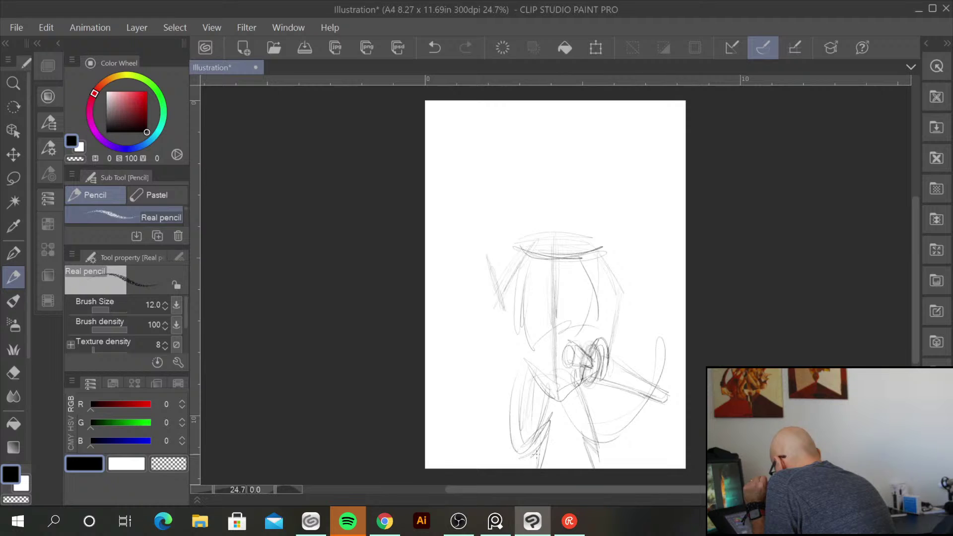
mouse_move(560, 417)
mouse_down()
mouse_move(586, 451)
mouse_move(599, 447)
mouse_move(608, 413)
mouse_up()
drag(608, 380, 600, 457)
mouse_move(568, 430)
mouse_down()
mouse_move(585, 468)
mouse_move(596, 468)
mouse_up()
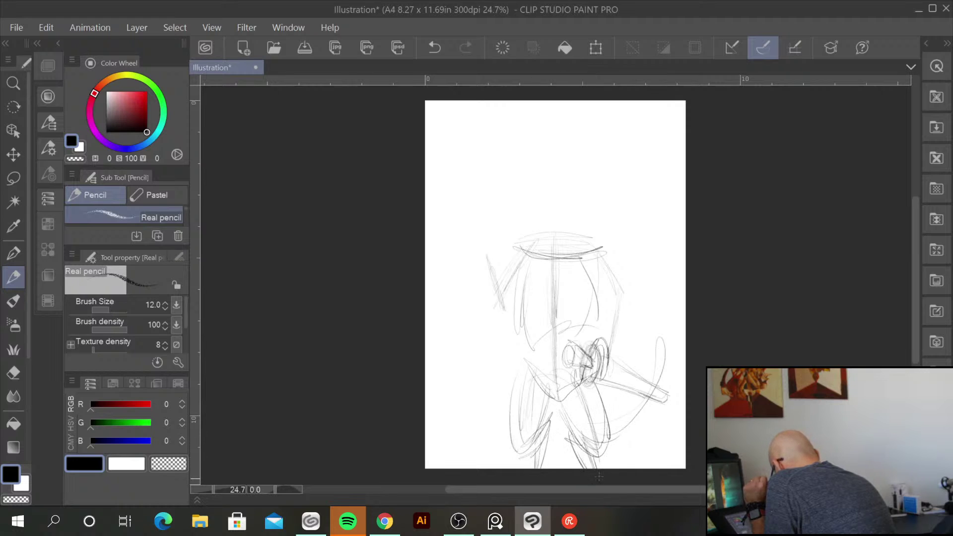
drag(551, 400, 531, 449)
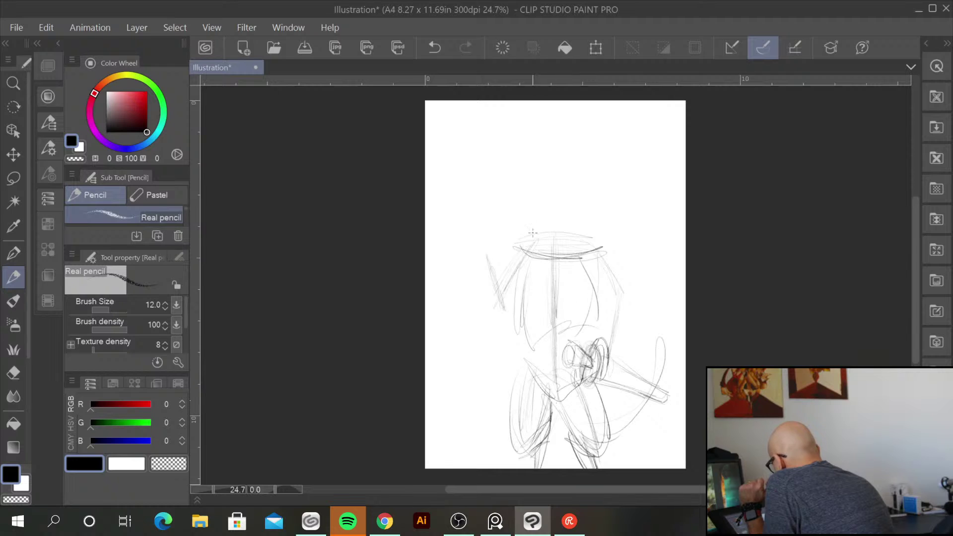
Sketch the raised hand gripping a long diagonal weapon shaft, with an axe head beyond the opposite shoulder
drag(523, 256, 499, 308)
mouse_move(482, 260)
mouse_down()
mouse_move(498, 264)
mouse_move(492, 241)
mouse_move(506, 250)
mouse_move(445, 279)
mouse_move(686, 153)
mouse_up()
mouse_move(617, 183)
mouse_down()
mouse_move(641, 182)
mouse_move(624, 228)
mouse_move(658, 224)
mouse_up()
mouse_move(660, 162)
mouse_down()
mouse_move(676, 199)
mouse_move(667, 218)
mouse_move(619, 236)
mouse_move(626, 176)
mouse_move(685, 159)
mouse_move(654, 155)
mouse_move(668, 135)
mouse_move(625, 190)
mouse_up()
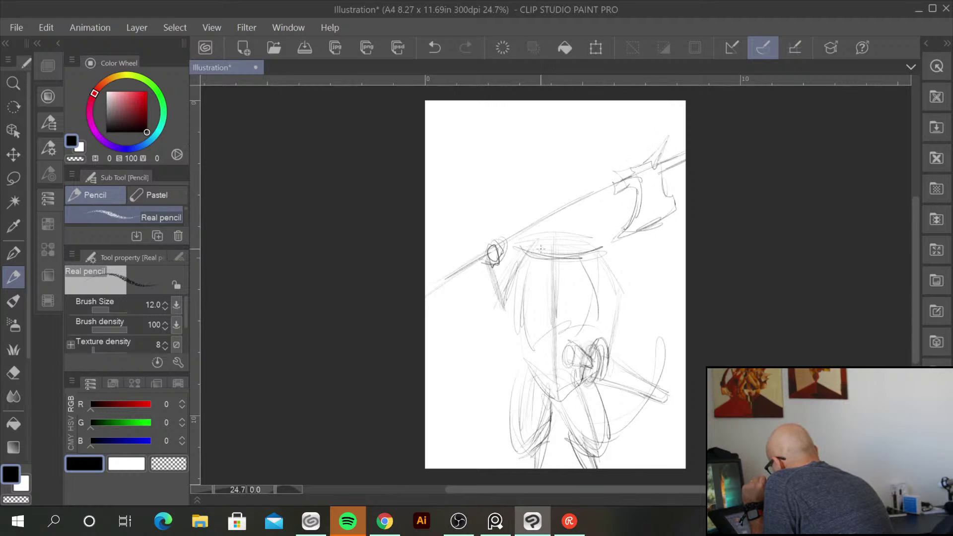
Sketch the head as a circle above the collar and darken the raised arm and the torso side
mouse_move(538, 214)
mouse_down()
mouse_move(590, 196)
mouse_move(581, 239)
mouse_move(551, 246)
mouse_move(530, 201)
mouse_move(583, 234)
mouse_move(538, 249)
mouse_up()
drag(502, 279, 500, 308)
mouse_move(527, 253)
mouse_down()
mouse_move(502, 306)
mouse_move(515, 288)
mouse_up()
drag(585, 263, 582, 344)
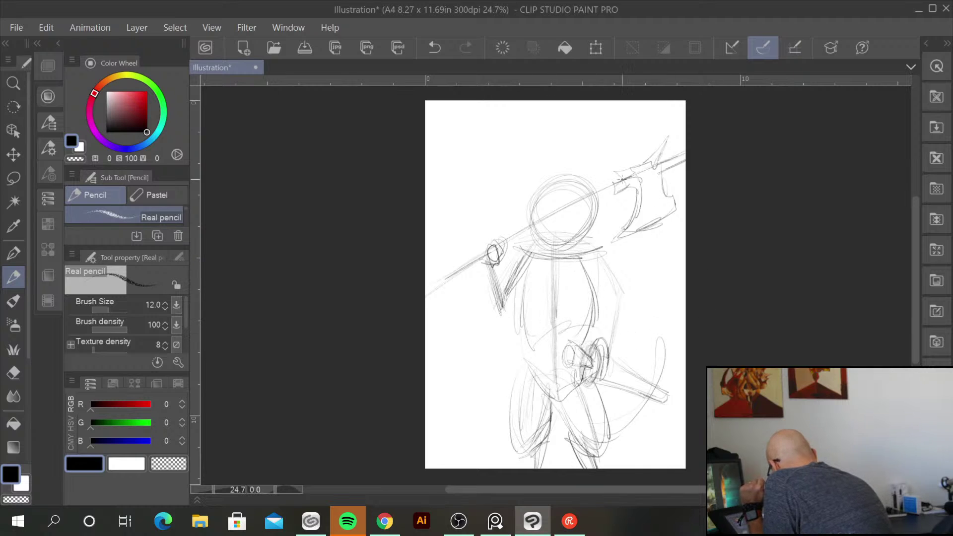
Strengthen the lowered arm with an elbow joint and sketch the hand beside the sword hilt
mouse_move(602, 267)
mouse_down()
mouse_move(622, 310)
mouse_move(612, 352)
mouse_up()
mouse_move(621, 316)
mouse_down()
mouse_move(606, 356)
mouse_move(615, 385)
mouse_move(624, 372)
mouse_move(624, 383)
mouse_up()
drag(610, 354, 623, 375)
drag(605, 276, 621, 337)
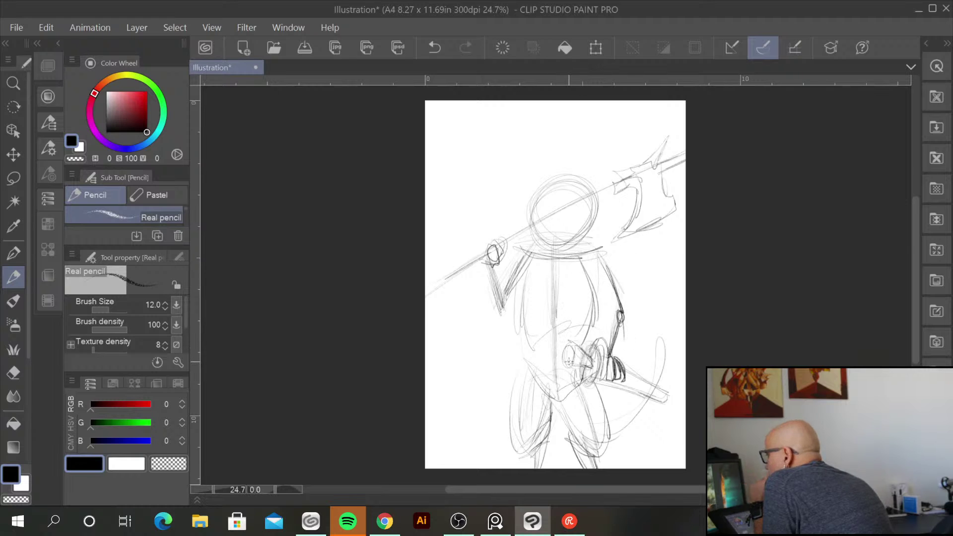
Sketch a belt across the waist and mark the elbow joints on both arms
mouse_move(520, 342)
mouse_down()
mouse_move(585, 351)
mouse_move(595, 367)
mouse_move(587, 362)
mouse_up()
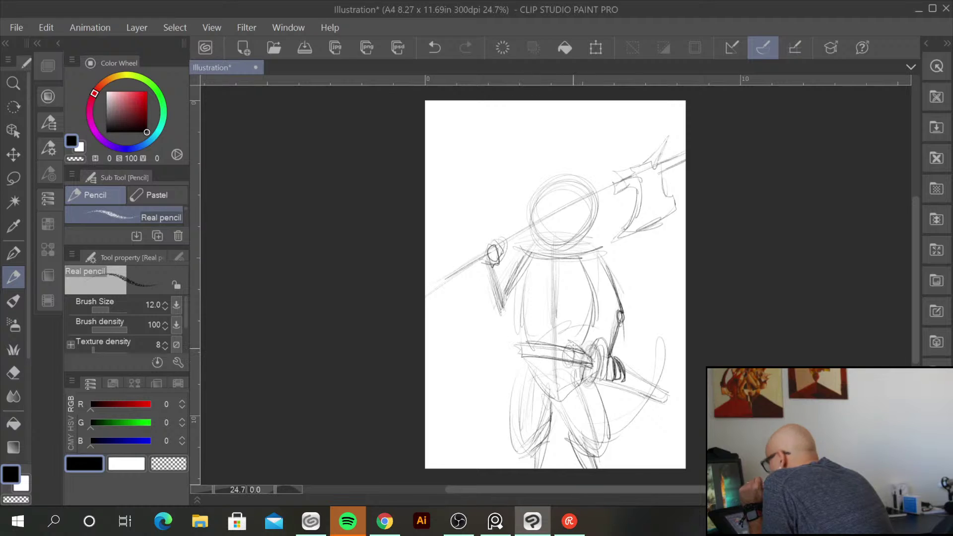
drag(607, 272, 622, 323)
drag(496, 305, 509, 317)
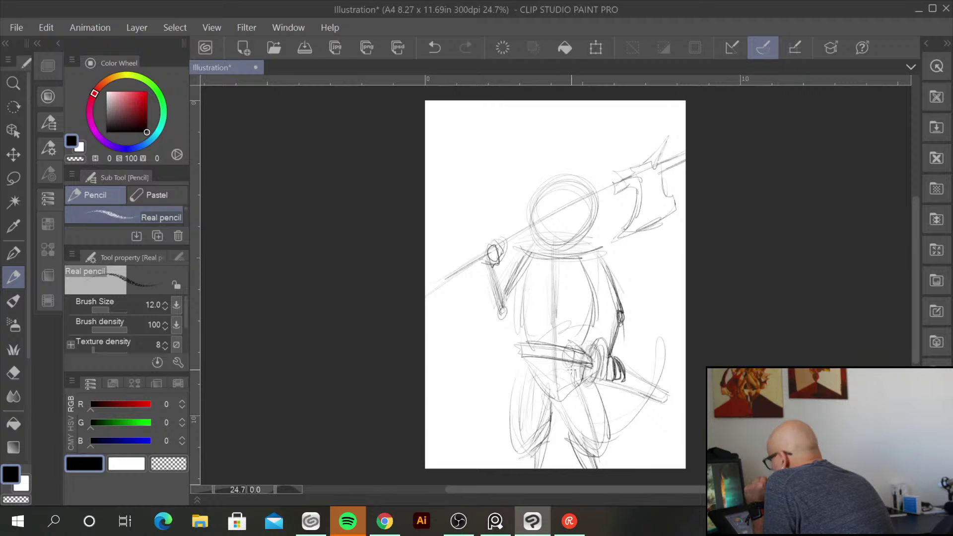
Reinforce the head circle, mark a short centre line at the chin and add a smaller circle inside the head
mouse_move(560, 247)
mouse_down()
mouse_move(570, 245)
mouse_move(593, 183)
mouse_move(580, 238)
mouse_up()
drag(529, 206, 529, 223)
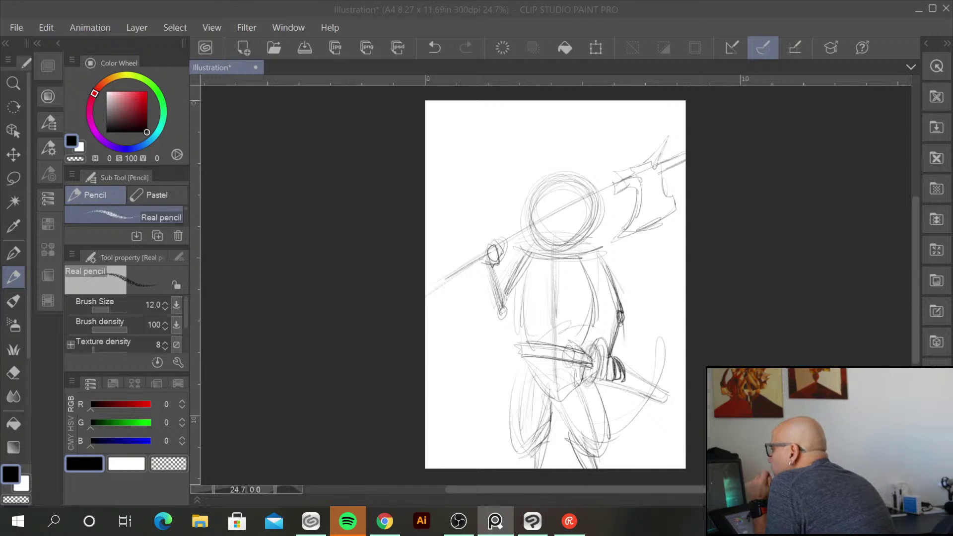
click(559, 249)
drag(555, 252, 557, 232)
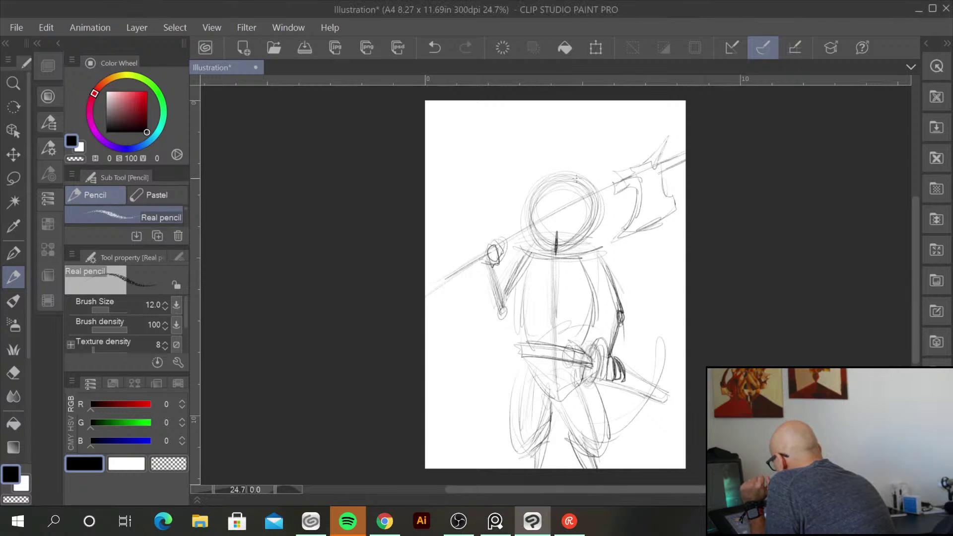
mouse_move(536, 185)
mouse_down()
mouse_move(591, 198)
mouse_move(528, 214)
mouse_move(563, 237)
mouse_up()
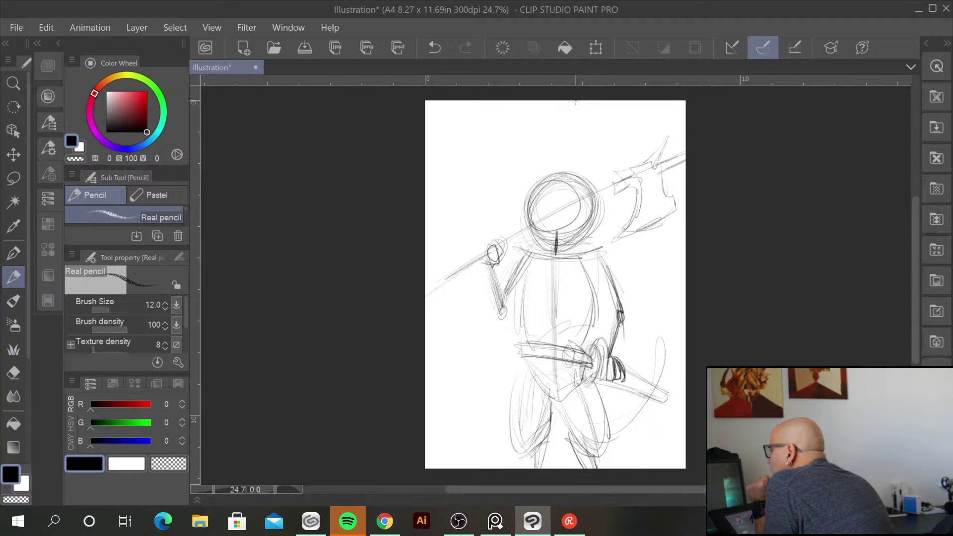
drag(550, 211, 571, 215)
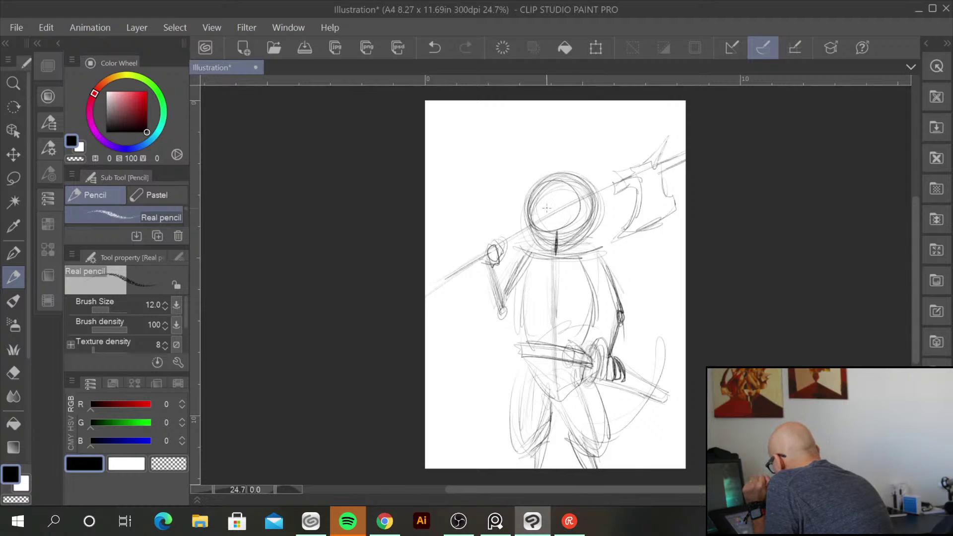
Thicken the weapon shaft near the head, extend the chest centre line and sketch rounded pads on both shoulders
mouse_move(505, 238)
mouse_down()
mouse_move(584, 224)
mouse_move(600, 194)
mouse_move(550, 259)
mouse_move(551, 290)
mouse_up()
mouse_move(557, 252)
mouse_down()
mouse_move(548, 296)
mouse_move(602, 249)
mouse_move(595, 298)
mouse_up()
drag(574, 265, 601, 291)
drag(537, 265, 526, 294)
mouse_move(526, 248)
mouse_down()
mouse_move(536, 288)
mouse_move(503, 310)
mouse_up()
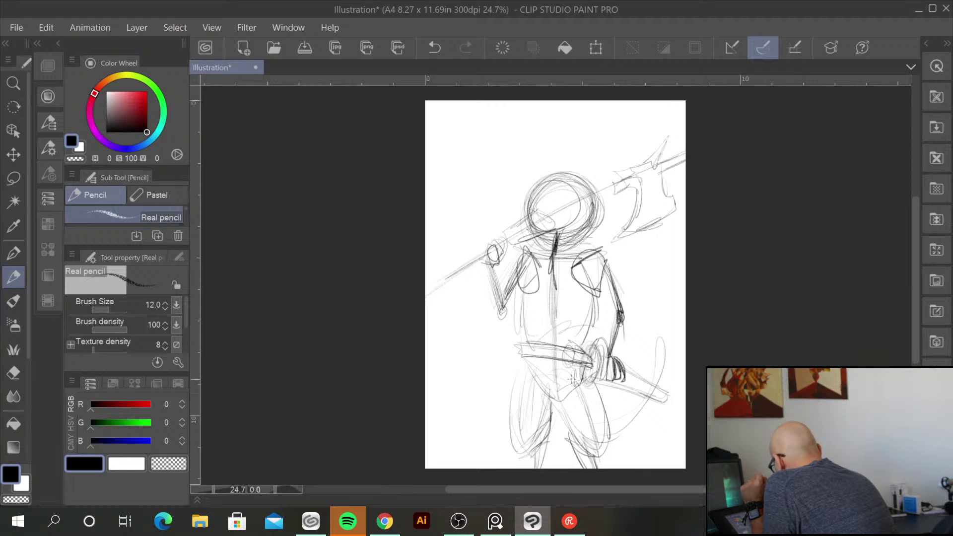
Broaden the tail with an outer contour and consult the references in PureRef
mouse_move(634, 372)
mouse_down()
mouse_move(643, 327)
mouse_move(673, 305)
mouse_move(667, 397)
mouse_move(617, 435)
mouse_move(607, 403)
mouse_move(620, 390)
mouse_up()
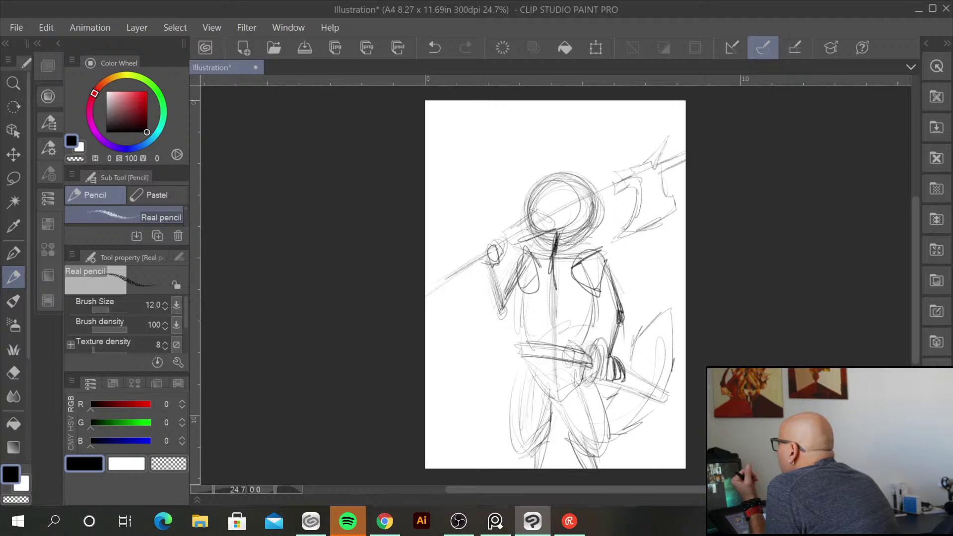
key(alt+Tab)
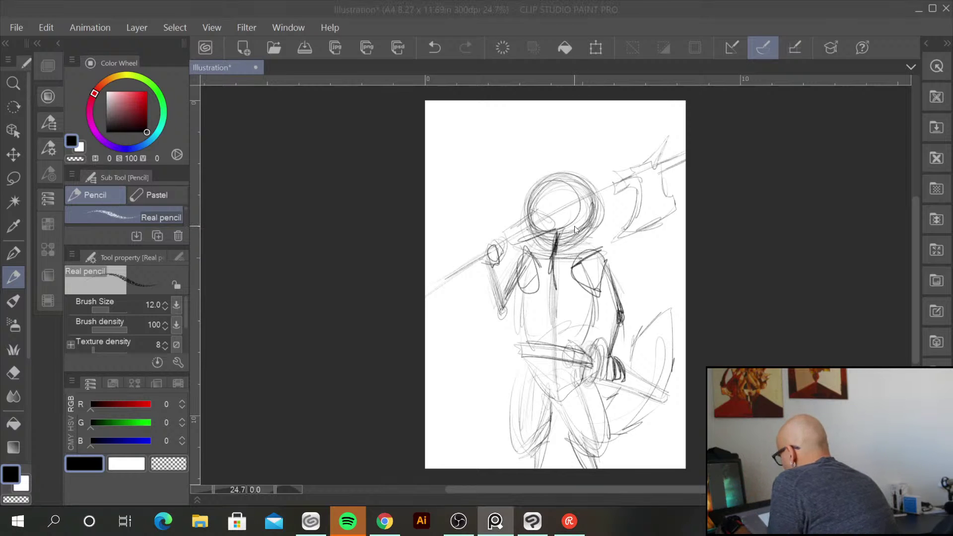
key(alt+Tab)
Draw curved horizontal guide lines across the head for the eyes and muzzle
scroll(609, 246, up, 2)
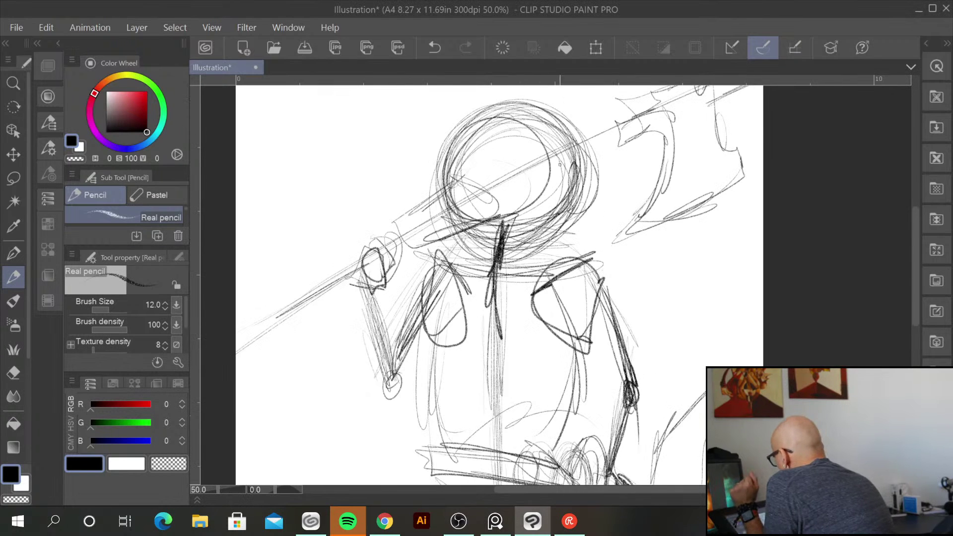
drag(447, 179, 534, 187)
drag(480, 176, 562, 180)
mouse_move(448, 192)
mouse_down()
mouse_move(565, 203)
mouse_move(571, 174)
mouse_up()
mouse_move(450, 186)
mouse_down()
mouse_move(560, 178)
mouse_move(552, 180)
mouse_up()
drag(449, 209, 569, 202)
drag(444, 217, 560, 209)
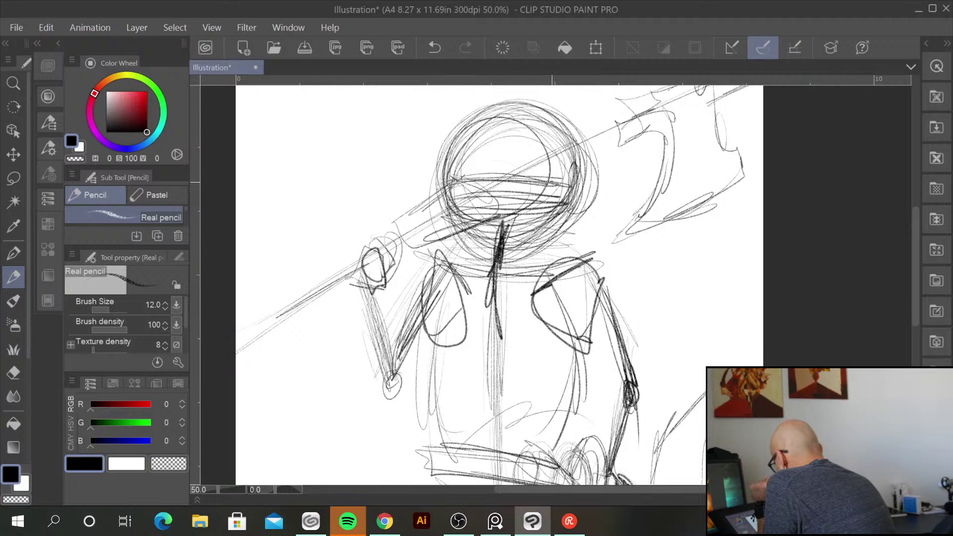
Thicken the weapon shaft near the axe head and along its lower end with parallel lines to the canvas edge
drag(621, 139, 597, 148)
drag(418, 245, 274, 352)
drag(326, 311, 236, 378)
mouse_move(334, 284)
mouse_down()
mouse_move(246, 338)
mouse_move(237, 367)
mouse_up()
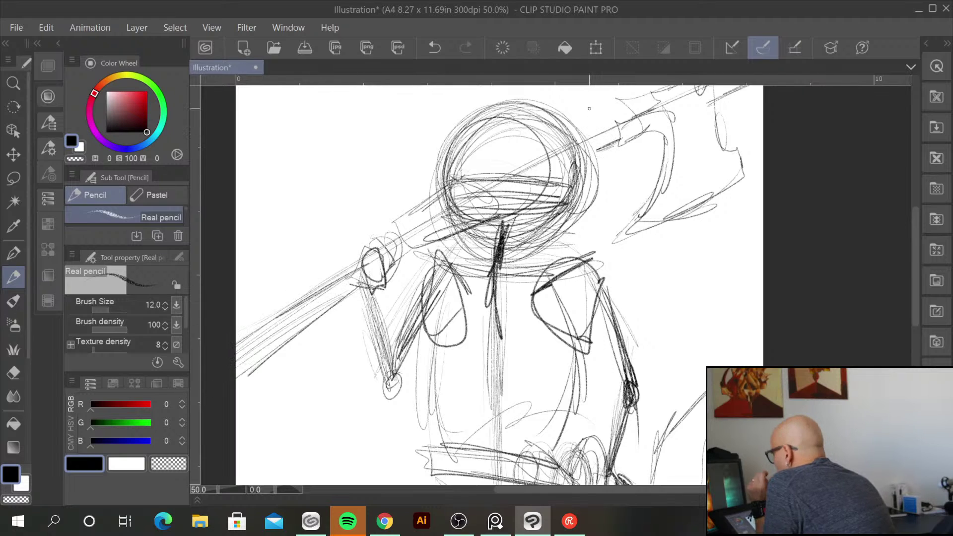
Sketch the animal face with a tapered muzzle, a small nose and two slanted eyes along the guide lines
mouse_move(476, 184)
mouse_down()
mouse_move(466, 206)
mouse_move(492, 196)
mouse_move(479, 211)
mouse_up()
mouse_move(533, 183)
mouse_down()
mouse_move(541, 208)
mouse_move(518, 218)
mouse_move(506, 206)
mouse_move(477, 234)
mouse_up()
mouse_move(521, 206)
mouse_down()
mouse_move(479, 248)
mouse_move(477, 234)
mouse_move(487, 259)
mouse_up()
mouse_move(519, 228)
mouse_down()
mouse_move(503, 264)
mouse_move(516, 268)
mouse_move(517, 208)
mouse_up()
drag(481, 260, 511, 209)
mouse_move(521, 248)
mouse_down()
mouse_move(496, 203)
mouse_move(492, 232)
mouse_move(524, 243)
mouse_move(499, 256)
mouse_move(516, 257)
mouse_move(532, 217)
mouse_move(522, 207)
mouse_move(463, 204)
mouse_up()
mouse_move(488, 196)
mouse_down()
mouse_move(473, 200)
mouse_move(521, 212)
mouse_up()
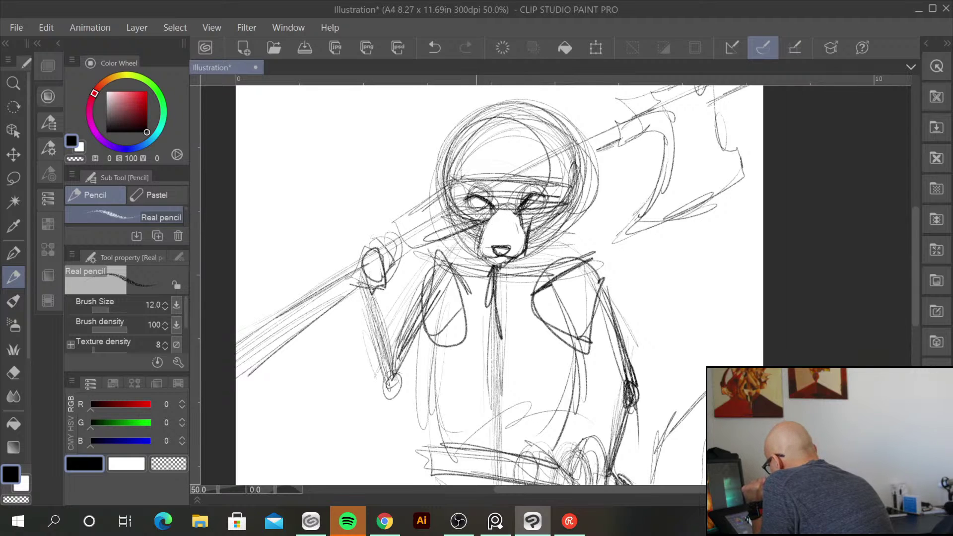
Add jagged cheek fur along one side of the face and darken the eyes, nose and muzzle details
drag(531, 219, 543, 231)
mouse_move(581, 192)
mouse_down()
mouse_move(598, 244)
mouse_move(546, 263)
mouse_move(483, 254)
mouse_move(498, 264)
mouse_up()
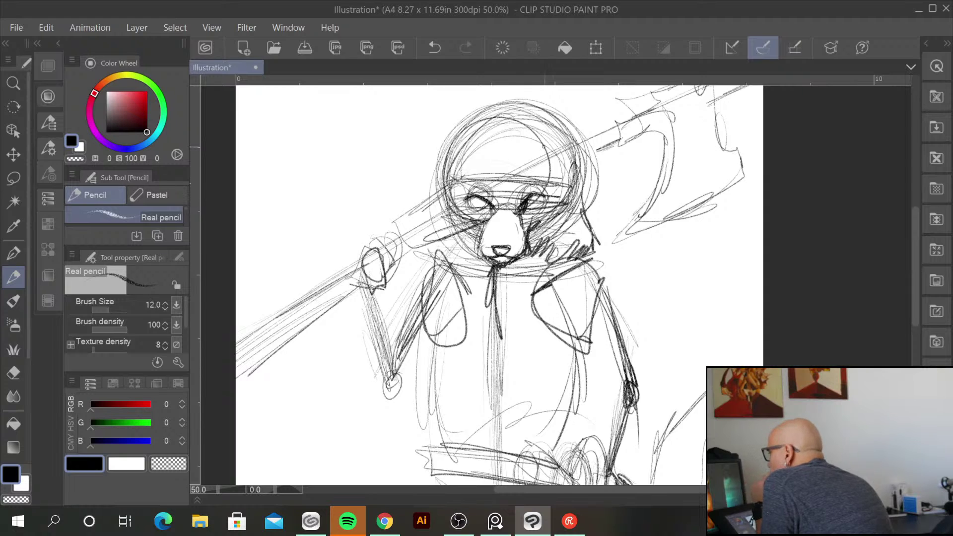
mouse_move(528, 203)
mouse_down()
mouse_move(538, 206)
mouse_move(465, 200)
mouse_move(535, 206)
mouse_up()
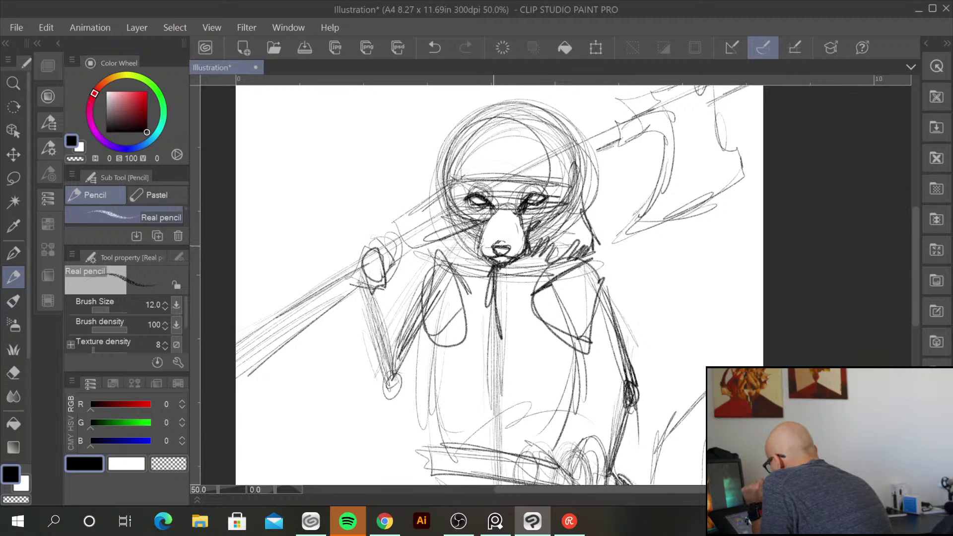
mouse_move(502, 241)
mouse_down()
mouse_move(512, 245)
mouse_move(496, 248)
mouse_up()
mouse_move(480, 226)
mouse_down()
mouse_move(495, 242)
mouse_move(524, 241)
mouse_up()
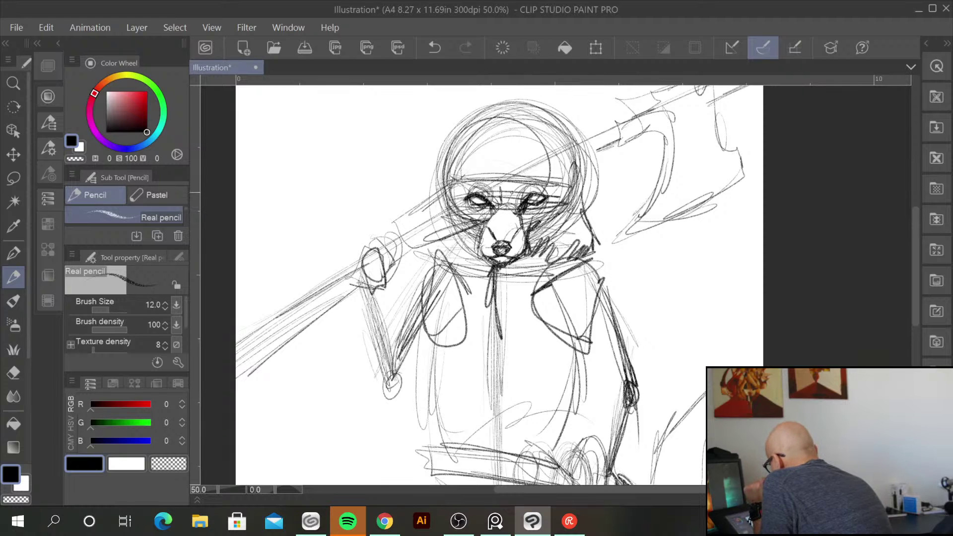
Shade the bridge of the muzzle and hatch dark fur patches on the cheeks beside it
mouse_move(504, 208)
mouse_down()
mouse_move(503, 242)
mouse_move(489, 229)
mouse_up()
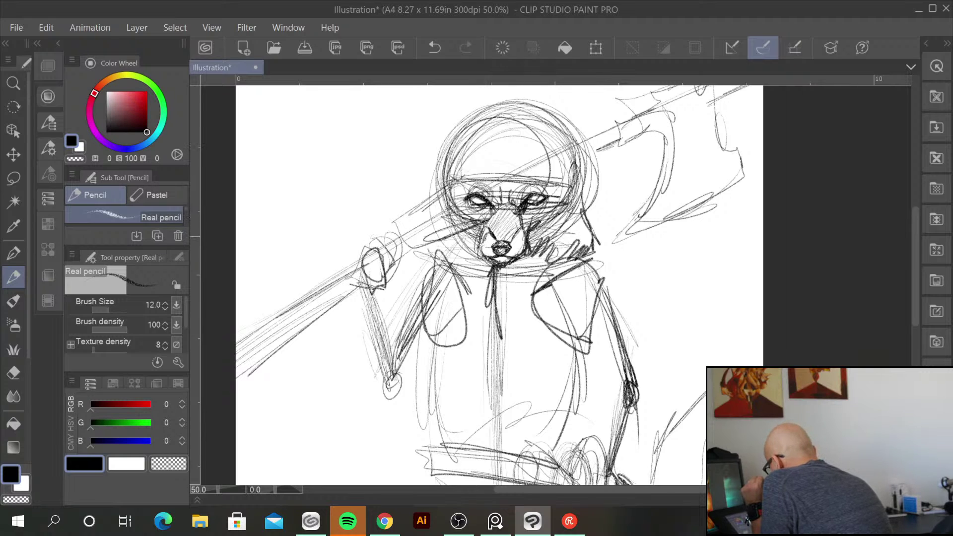
mouse_move(485, 224)
mouse_down()
mouse_move(479, 241)
mouse_move(454, 226)
mouse_move(456, 241)
mouse_up()
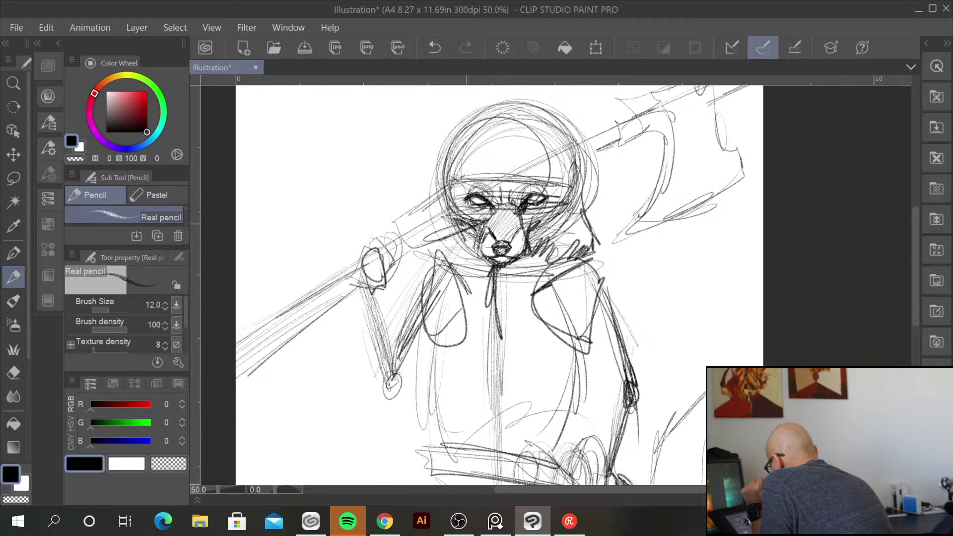
mouse_move(538, 225)
mouse_down()
mouse_move(526, 237)
mouse_move(544, 233)
mouse_move(529, 238)
mouse_up()
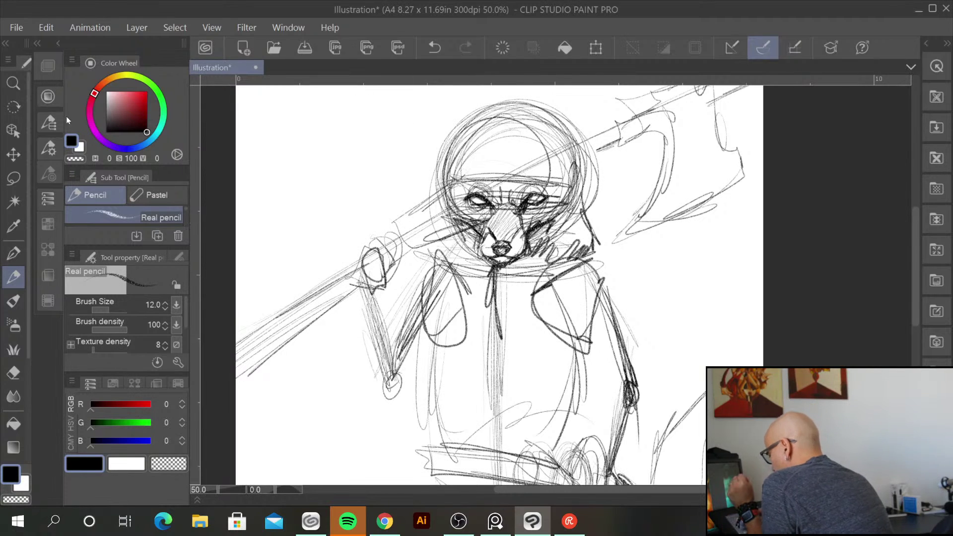
Lasso the eye and muzzle area, move it down slightly with a transform, and clear the selection
key(m)
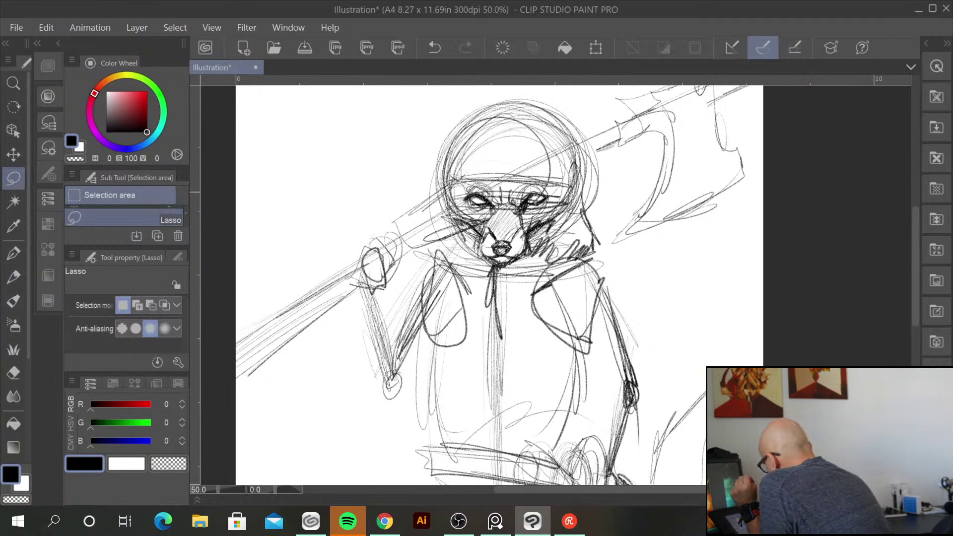
mouse_move(555, 191)
mouse_down()
mouse_move(472, 187)
mouse_move(552, 195)
mouse_up()
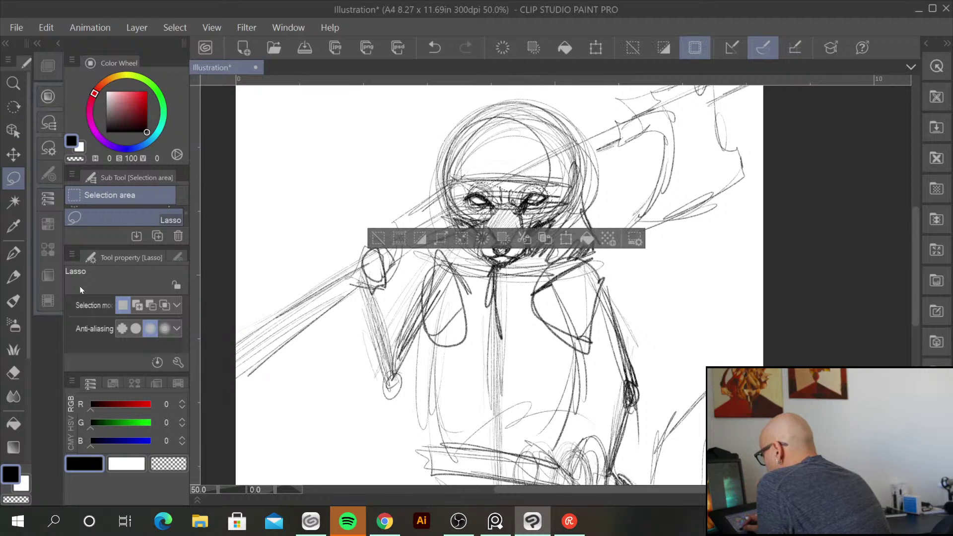
click(566, 239)
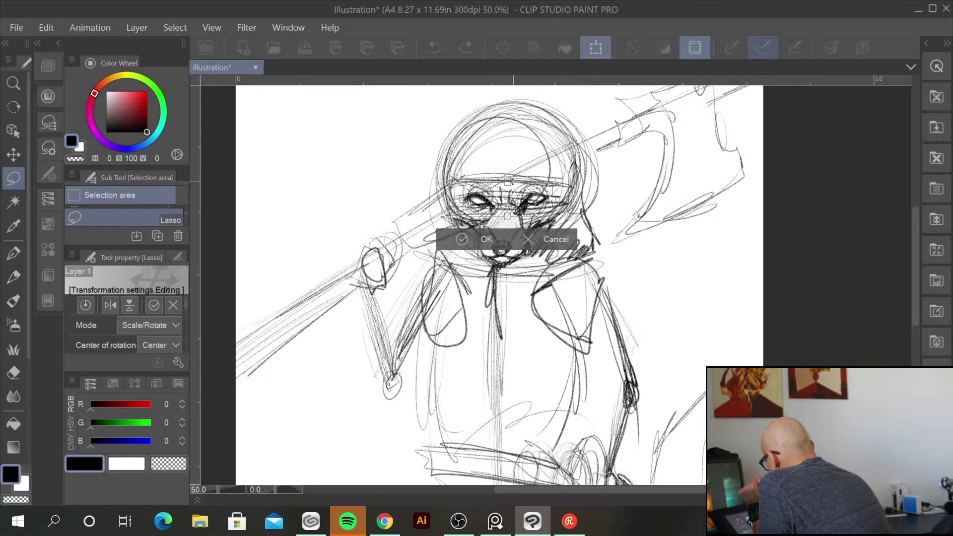
drag(506, 201, 507, 205)
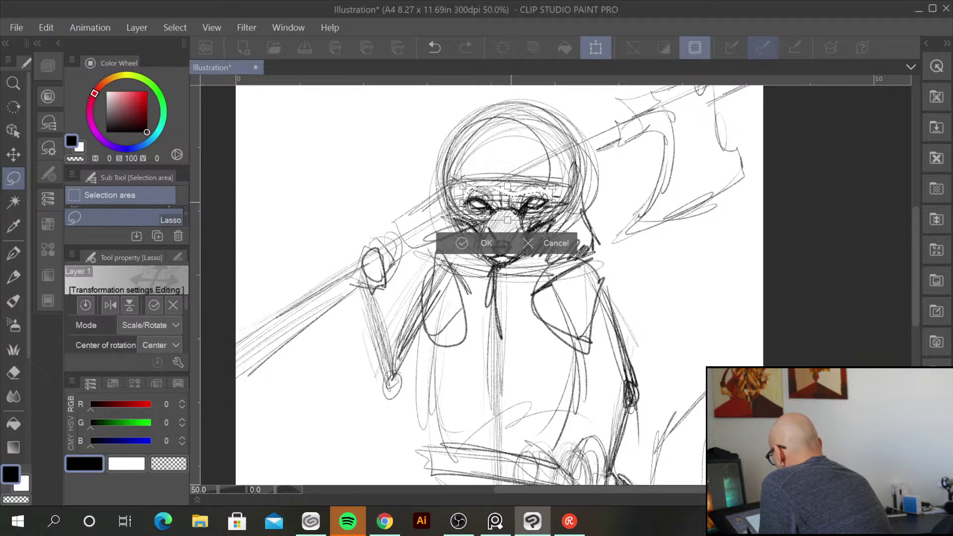
click(483, 243)
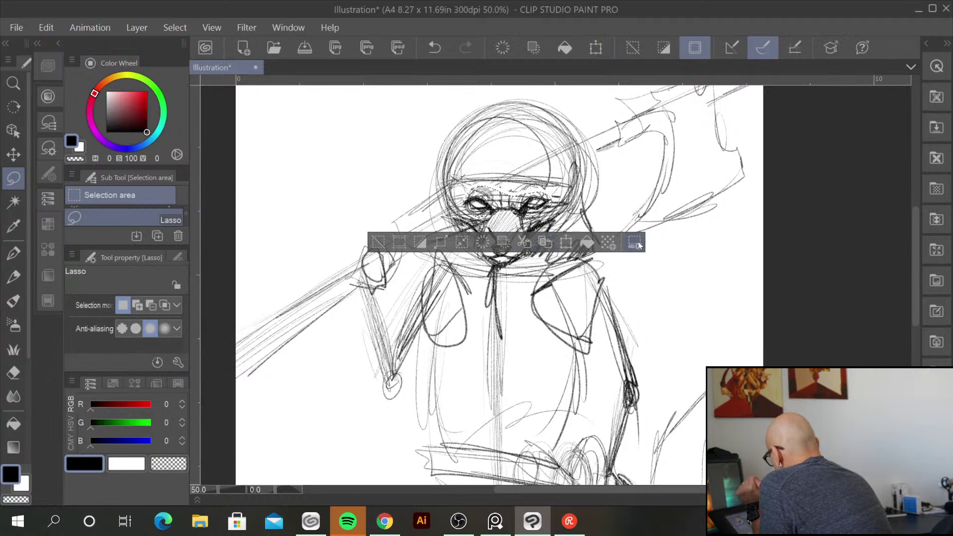
key(ctrl+d)
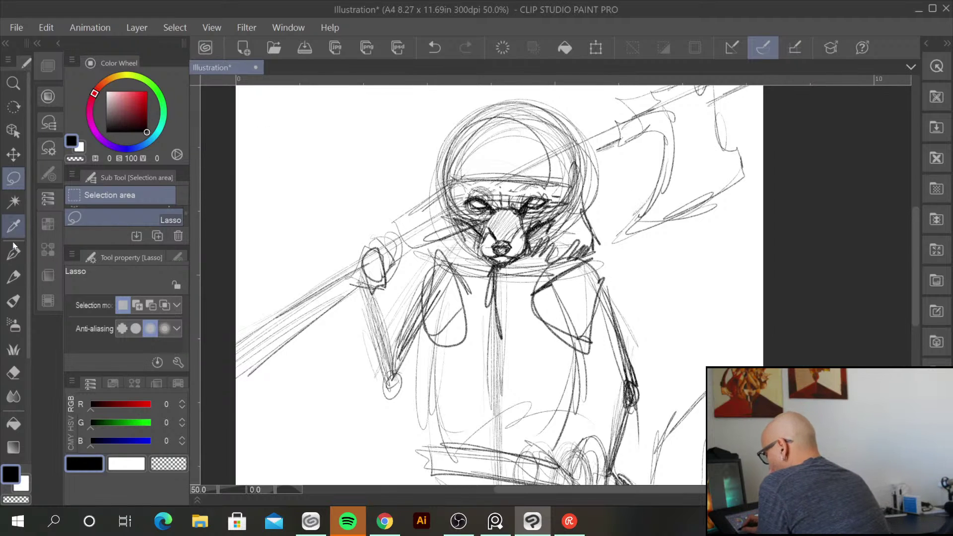
Pencil in dark pupils and brows, and sketch jagged fur along both cheeks down to the jaw
click(13, 277)
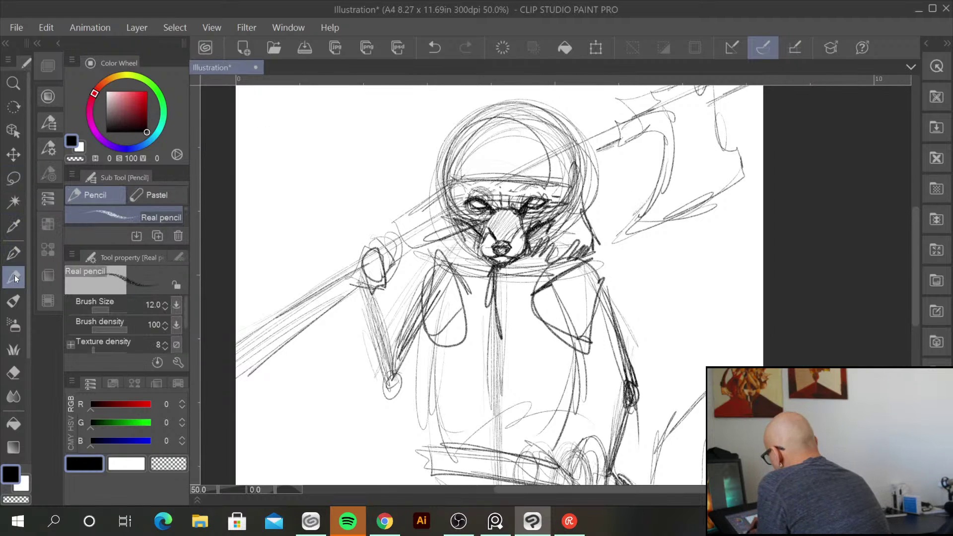
mouse_move(536, 183)
mouse_down()
mouse_move(523, 192)
mouse_move(551, 199)
mouse_move(469, 189)
mouse_move(510, 194)
mouse_up()
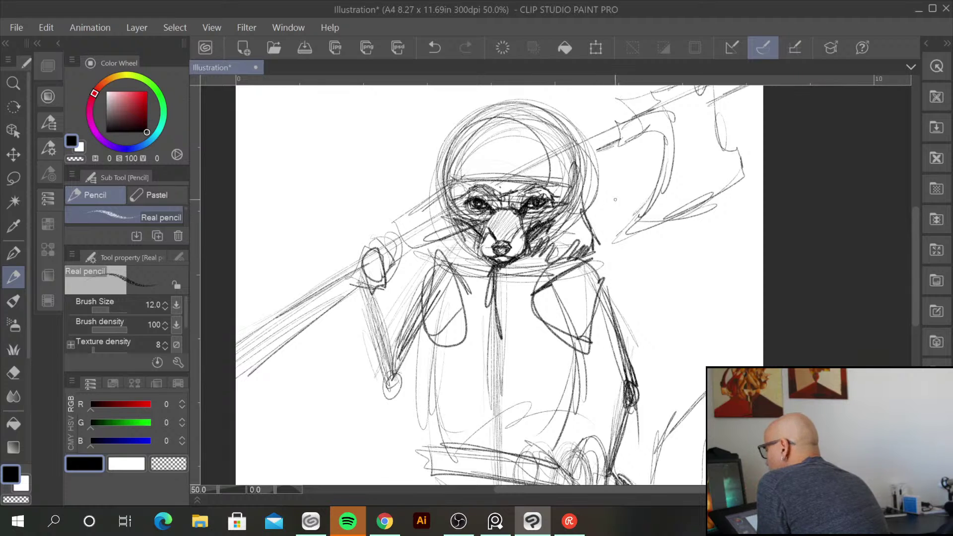
mouse_move(590, 208)
mouse_down()
mouse_move(586, 243)
mouse_move(595, 248)
mouse_move(519, 259)
mouse_up()
mouse_move(468, 231)
mouse_down()
mouse_move(457, 248)
mouse_move(490, 262)
mouse_up()
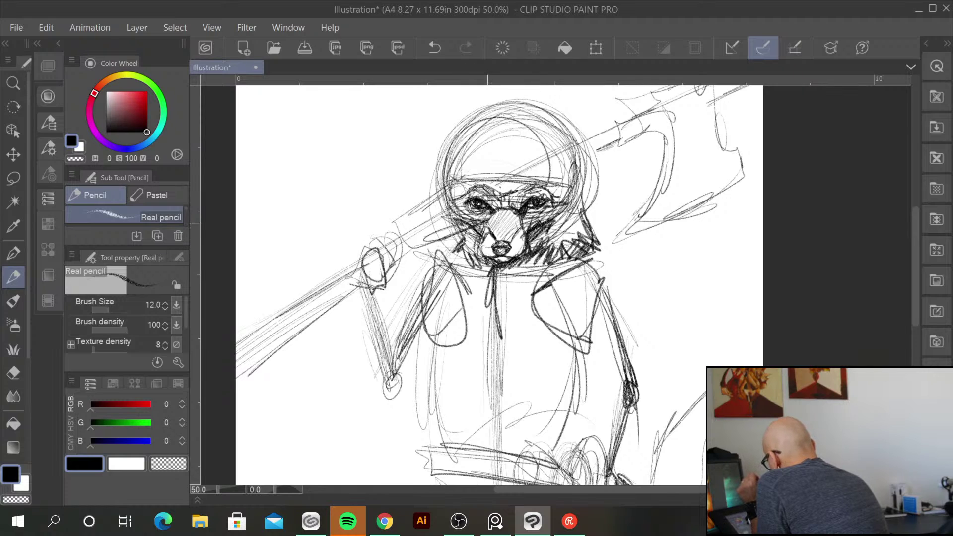
mouse_move(448, 208)
mouse_down()
mouse_move(430, 239)
mouse_move(467, 258)
mouse_up()
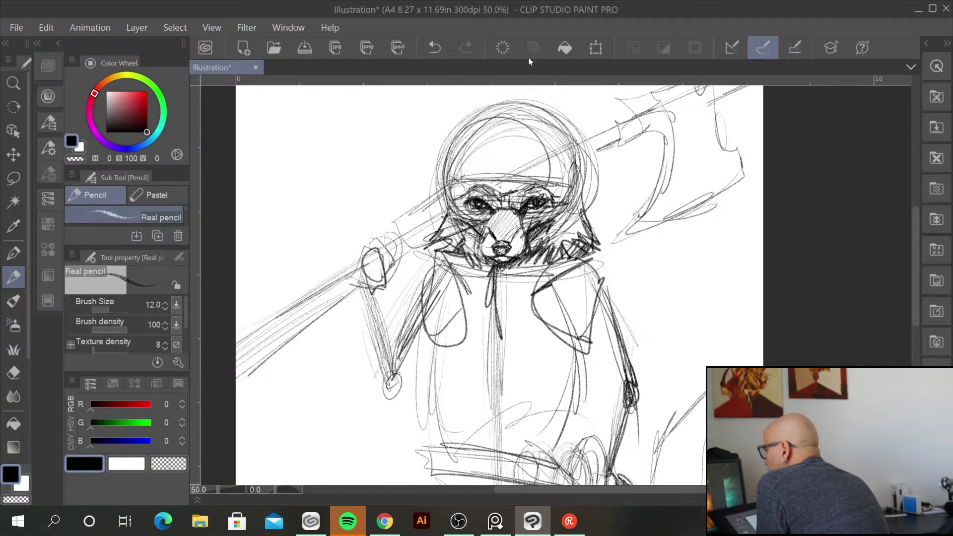
Sketch a pointed ear on the axe-head side and add short fur tufts along the forehead hairline
mouse_move(488, 146)
mouse_down()
mouse_move(506, 139)
mouse_move(533, 153)
mouse_move(570, 141)
mouse_move(573, 126)
mouse_up()
mouse_move(592, 130)
mouse_down()
mouse_move(563, 196)
mouse_move(541, 153)
mouse_move(573, 192)
mouse_up()
mouse_move(576, 130)
mouse_down()
mouse_move(537, 168)
mouse_move(530, 156)
mouse_up()
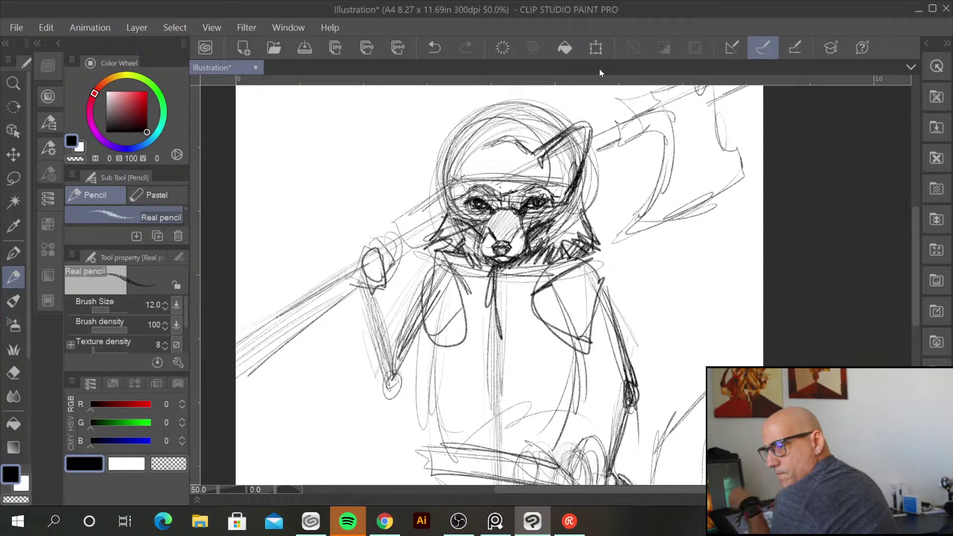
mouse_move(571, 125)
mouse_down()
mouse_move(592, 123)
mouse_move(581, 171)
mouse_move(550, 179)
mouse_up()
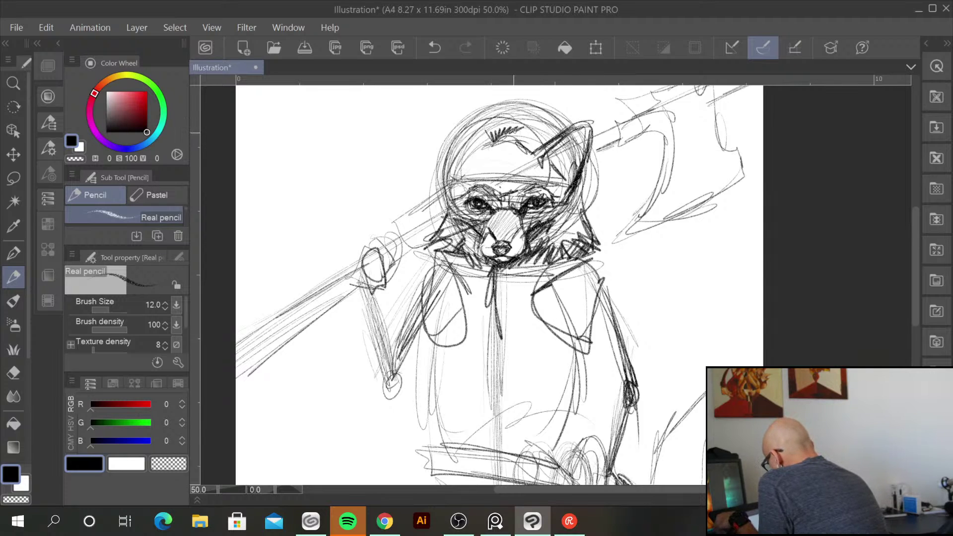
drag(538, 148, 498, 126)
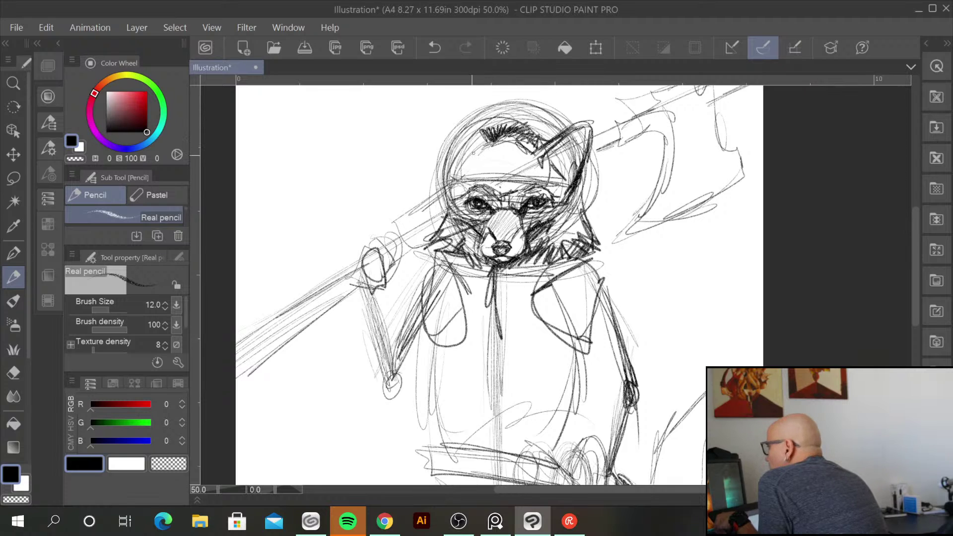
mouse_move(506, 149)
mouse_down()
mouse_move(511, 139)
mouse_move(516, 158)
mouse_move(513, 143)
mouse_up()
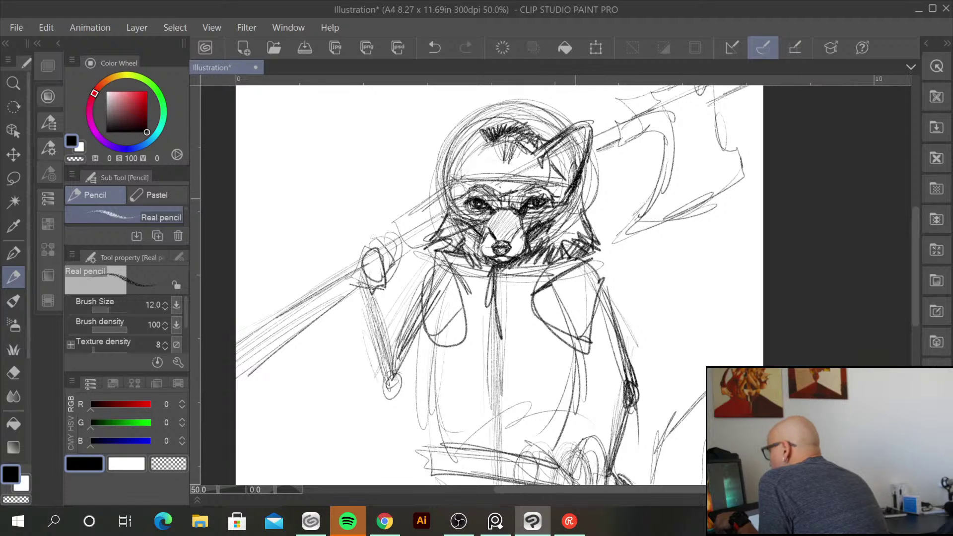
Sketch the second pointed ear on the hand side of the head with shaded fur inside
drag(485, 145, 447, 114)
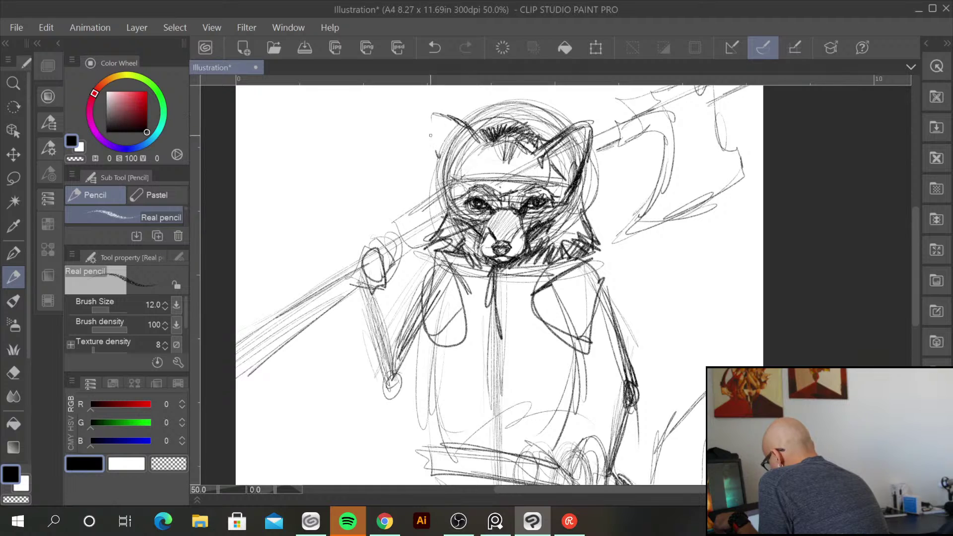
mouse_move(435, 118)
mouse_down()
mouse_move(451, 179)
mouse_move(478, 144)
mouse_move(465, 149)
mouse_move(459, 137)
mouse_move(470, 127)
mouse_up()
mouse_move(464, 155)
mouse_down()
mouse_move(473, 141)
mouse_move(442, 136)
mouse_move(446, 145)
mouse_move(504, 127)
mouse_up()
drag(535, 148, 549, 142)
Strengthen the outer contours of the face on both sides, from the ears down to the cheek fur
drag(577, 221, 584, 192)
mouse_move(449, 195)
mouse_down()
mouse_move(455, 180)
mouse_move(439, 209)
mouse_up()
mouse_move(434, 215)
mouse_down()
mouse_move(452, 202)
mouse_move(439, 223)
mouse_up()
mouse_move(448, 208)
mouse_down()
mouse_move(426, 254)
mouse_move(480, 272)
mouse_up()
Thicken the cheek and jaw fur on the axe-head side with dense strokes, and darken the ear's inner fur
drag(581, 197, 570, 222)
drag(583, 201, 570, 241)
drag(583, 204, 566, 239)
drag(589, 230, 562, 260)
drag(570, 241, 541, 263)
drag(548, 238, 516, 267)
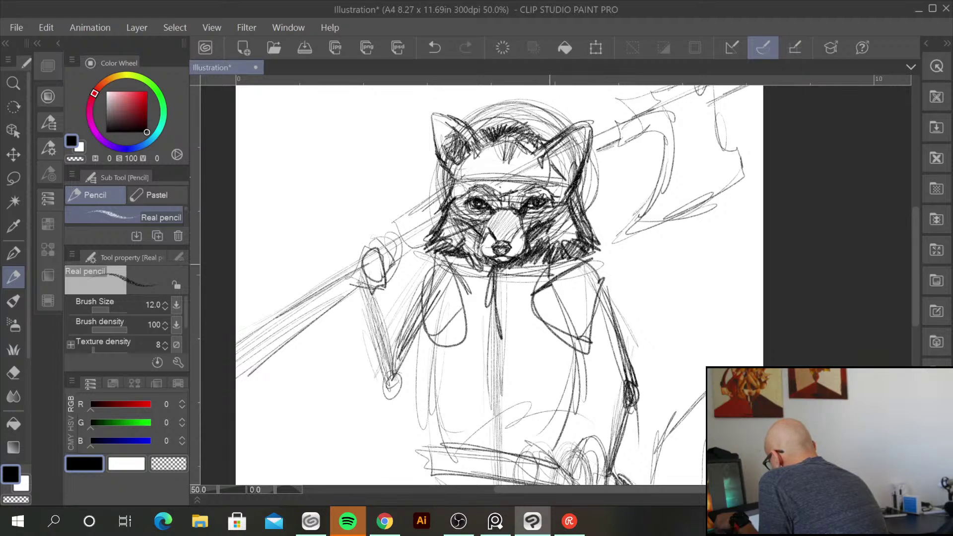
drag(595, 228, 584, 253)
drag(595, 239, 582, 254)
drag(577, 199, 561, 216)
drag(565, 150, 553, 172)
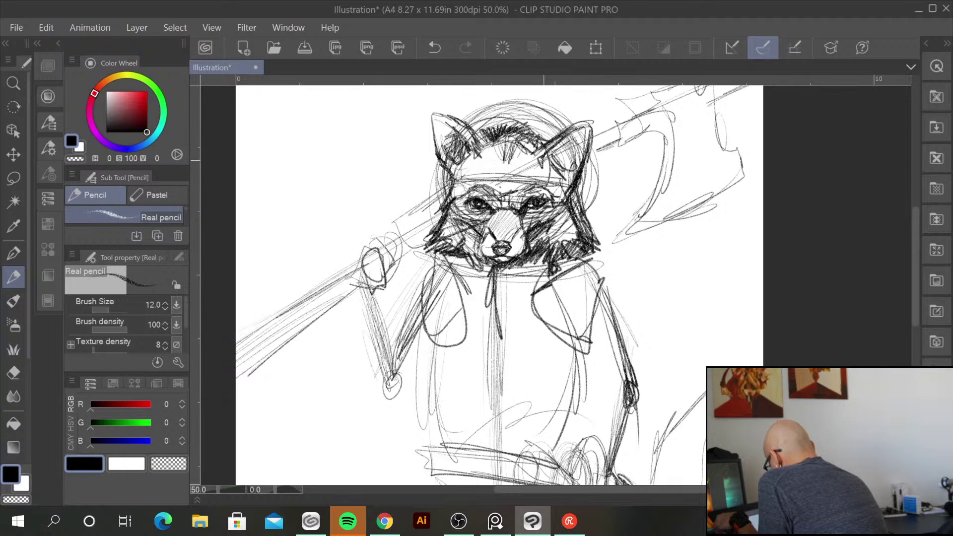
Using the PureRef reference, draw a bold round shoulder over the raised arm and start the torso side below it
key(ctrl+minus)
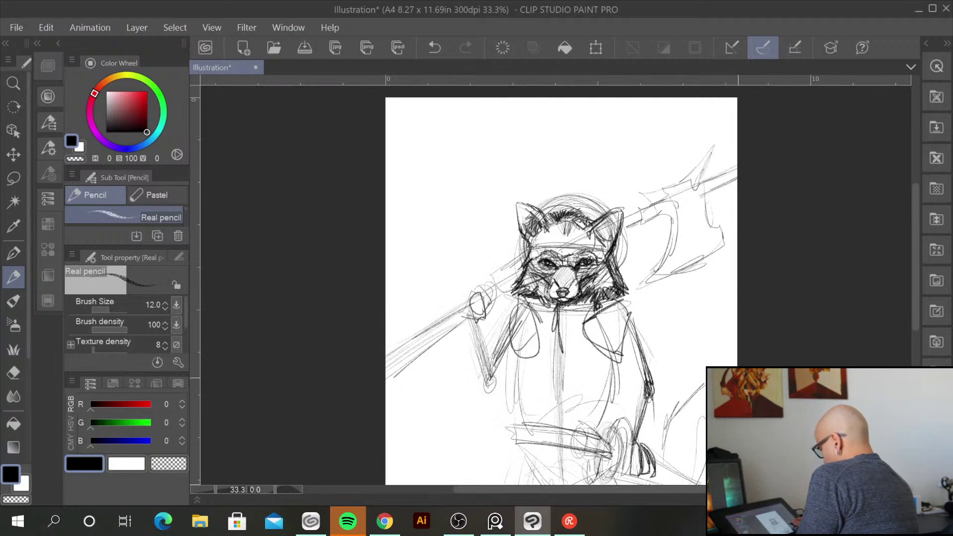
key(ctrl+plus)
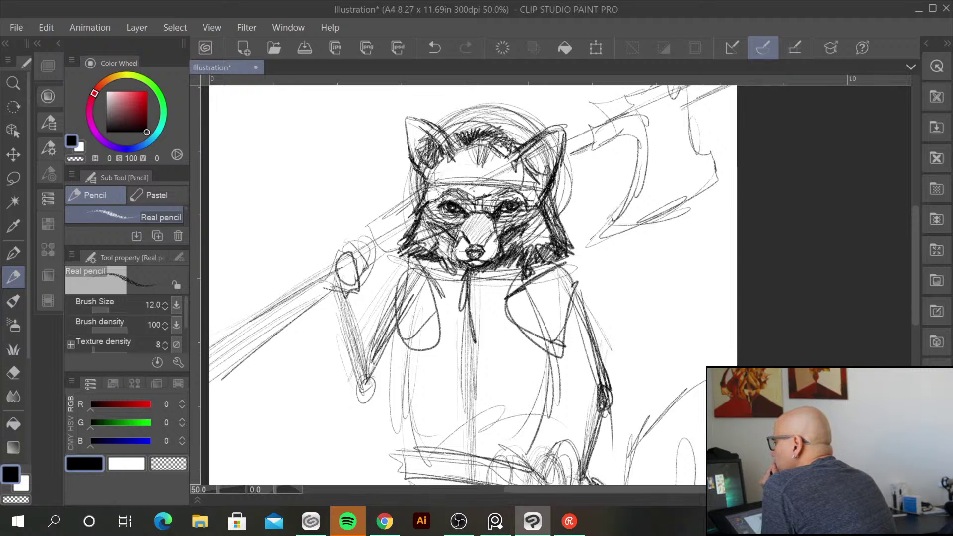
key(alt+Tab)
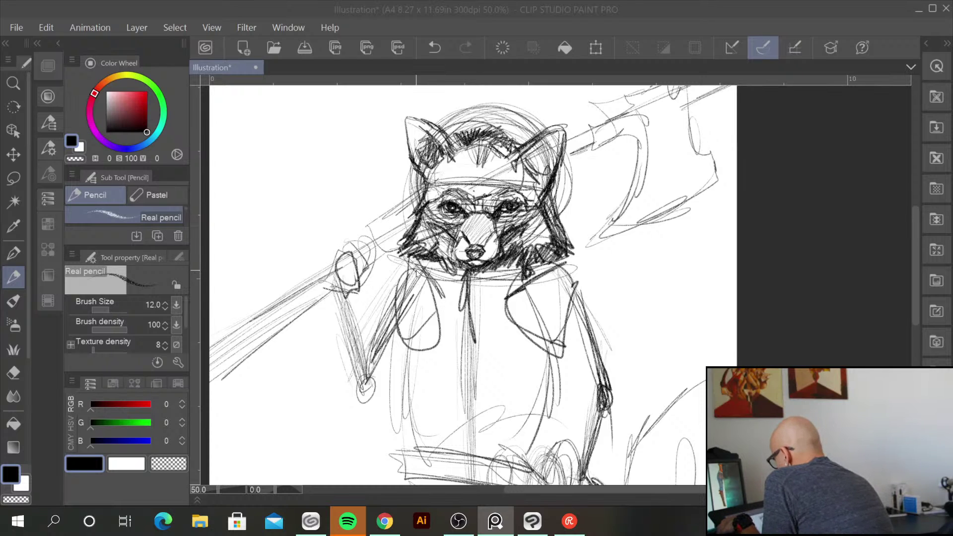
click(438, 289)
mouse_move(391, 272)
mouse_down()
mouse_move(372, 318)
mouse_move(397, 277)
mouse_move(377, 343)
mouse_move(404, 369)
mouse_up()
drag(409, 298, 400, 403)
drag(415, 361, 400, 419)
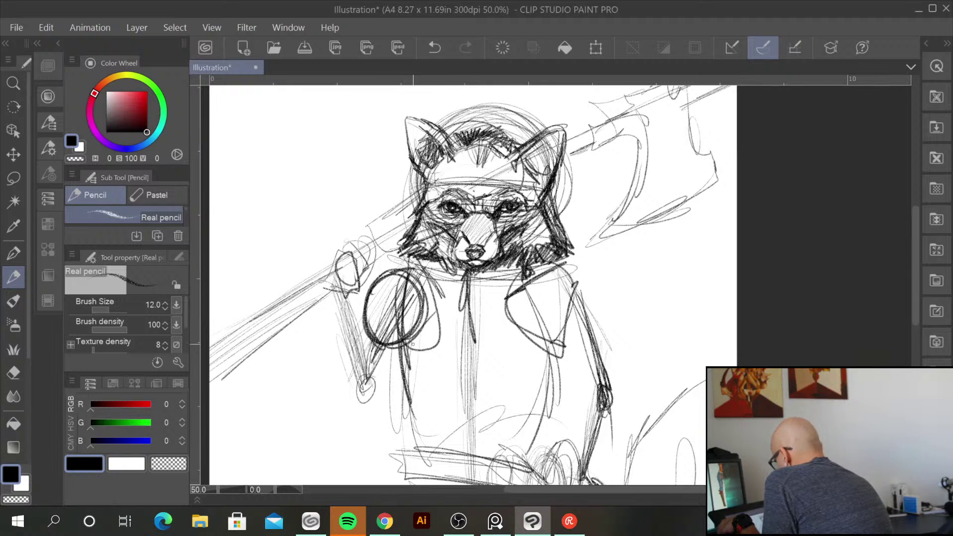
Outline both sides of the torso tapering to the belt and draw a pointed collar under the chin
drag(404, 347, 439, 452)
drag(413, 398, 441, 461)
mouse_move(559, 357)
mouse_down()
mouse_move(525, 464)
mouse_move(528, 457)
mouse_up()
mouse_move(407, 304)
mouse_down()
mouse_move(422, 259)
mouse_move(477, 289)
mouse_move(531, 268)
mouse_up()
mouse_move(484, 288)
mouse_down()
mouse_move(540, 263)
mouse_move(433, 276)
mouse_move(471, 278)
mouse_move(462, 302)
mouse_up()
drag(445, 260, 465, 276)
mouse_move(472, 271)
mouse_down()
mouse_move(456, 302)
mouse_move(527, 259)
mouse_move(529, 283)
mouse_move(512, 280)
mouse_up()
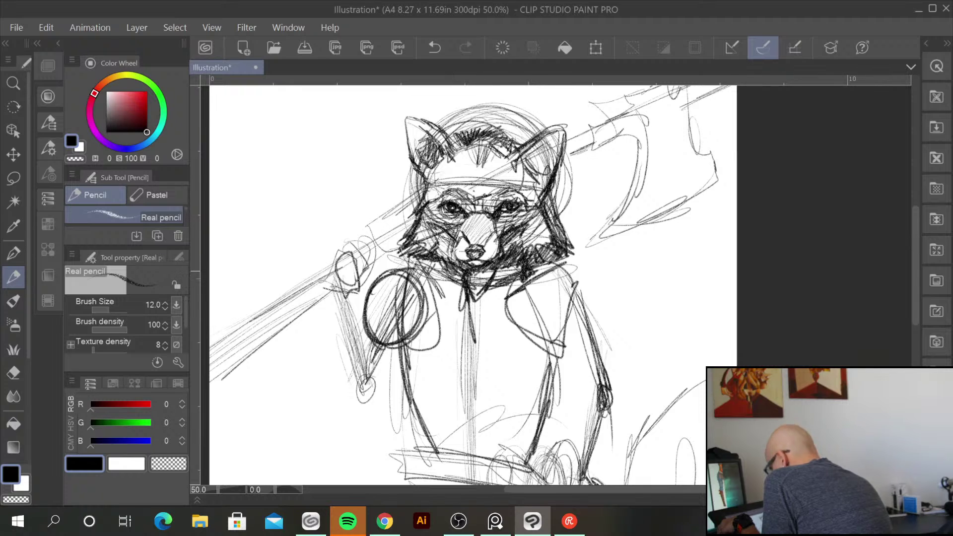
Build up the puffed sleeve around the raised arm's shoulder and start the opposite shoulder's curve
drag(413, 267, 400, 360)
drag(384, 273, 406, 360)
mouse_move(551, 262)
mouse_down()
mouse_move(541, 336)
mouse_move(611, 322)
mouse_up()
mouse_move(538, 272)
mouse_down()
mouse_move(583, 257)
mouse_move(626, 323)
mouse_move(550, 353)
mouse_move(546, 272)
mouse_up()
drag(414, 265, 362, 297)
mouse_move(387, 261)
mouse_down()
mouse_move(361, 325)
mouse_move(365, 340)
mouse_move(410, 323)
mouse_up()
drag(348, 282, 394, 365)
Draw the large rounded shoulder of the lowered arm with a heavy closed outline
mouse_move(568, 290)
mouse_down()
mouse_move(534, 357)
mouse_move(625, 298)
mouse_up()
mouse_move(626, 301)
mouse_down()
mouse_move(591, 259)
mouse_move(616, 288)
mouse_up()
drag(627, 293, 593, 349)
drag(571, 259, 613, 337)
drag(613, 342, 571, 362)
drag(537, 309, 551, 343)
Erase the construction lines inside the chest and inside the lowered arm's shoulder
mouse_move(496, 274)
mouse_down()
mouse_move(444, 272)
mouse_move(419, 287)
mouse_move(422, 348)
mouse_move(464, 328)
mouse_up()
mouse_move(466, 390)
mouse_down()
mouse_move(496, 405)
mouse_move(539, 378)
mouse_up()
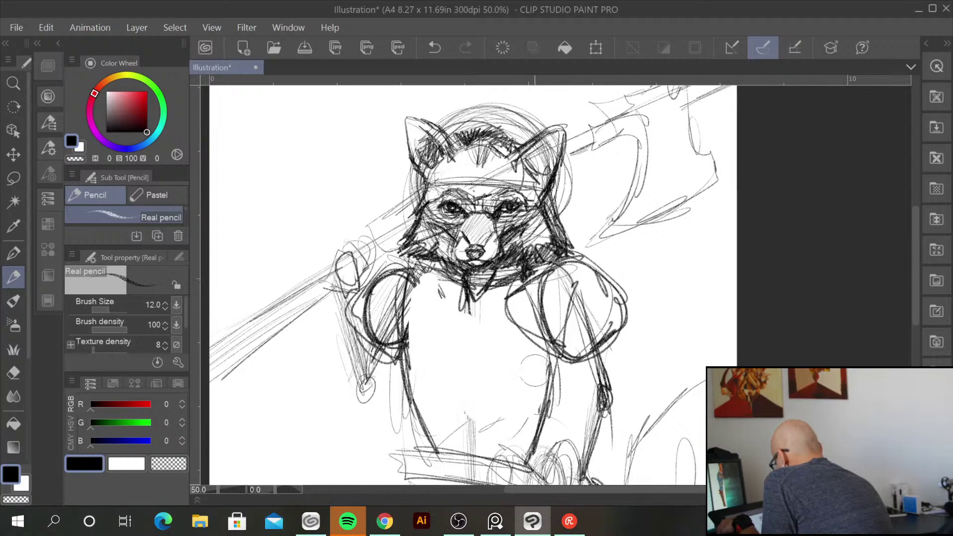
mouse_move(584, 278)
mouse_down()
mouse_move(588, 342)
mouse_move(608, 292)
mouse_up()
mouse_move(556, 271)
mouse_down()
mouse_move(594, 264)
mouse_move(623, 332)
mouse_move(568, 361)
mouse_up()
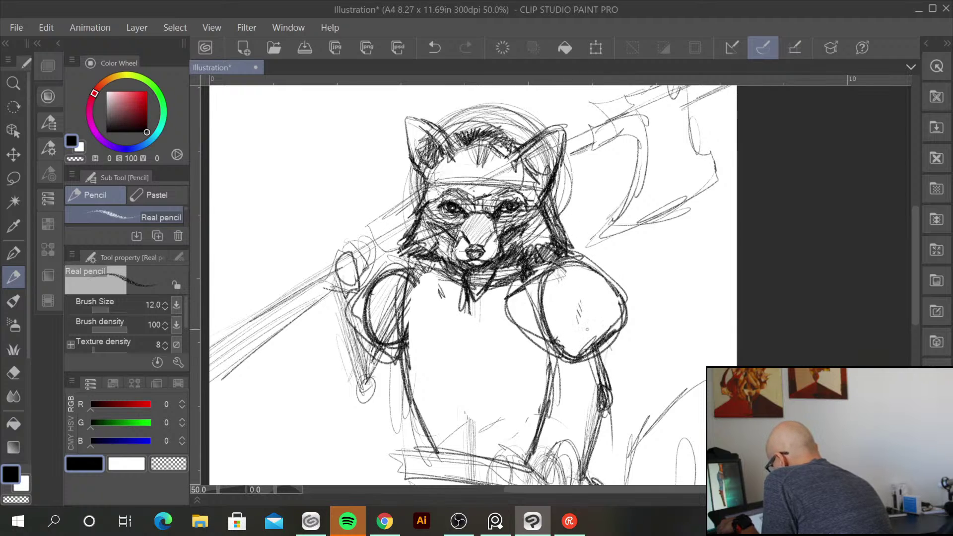
Draw the fingers gripping the weapon and darken the shaft edges and wrist below the hand
mouse_move(364, 258)
mouse_down()
mouse_move(362, 283)
mouse_move(347, 268)
mouse_move(362, 284)
mouse_move(356, 244)
mouse_move(373, 258)
mouse_up()
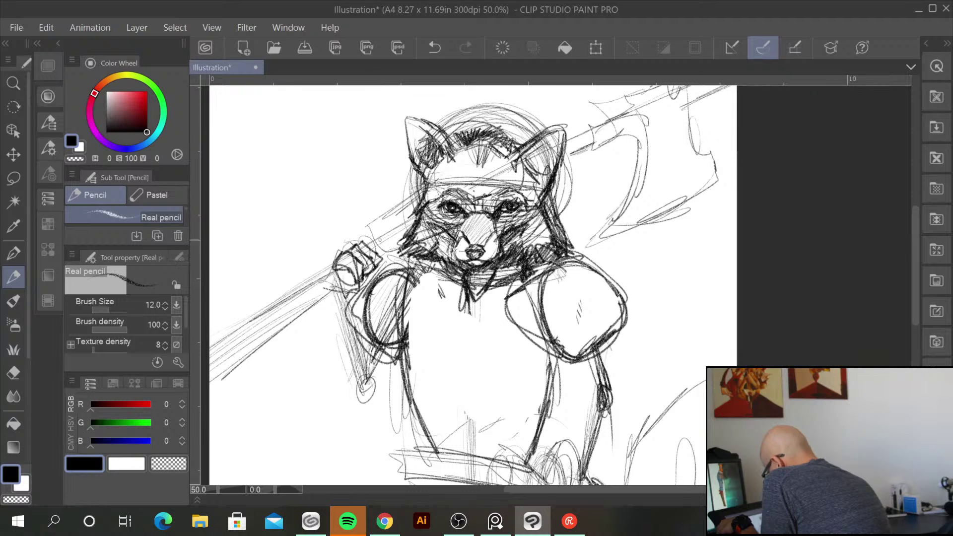
mouse_move(350, 279)
mouse_down()
mouse_move(213, 372)
mouse_move(304, 293)
mouse_move(214, 355)
mouse_move(225, 371)
mouse_up()
drag(340, 285, 334, 307)
drag(349, 286, 330, 297)
drag(361, 287, 332, 298)
drag(323, 259, 327, 279)
drag(328, 266, 340, 252)
Clear the old guide lines of the raised forearm and redraw its outer edge and elbow
mouse_move(333, 292)
mouse_down()
mouse_move(327, 359)
mouse_move(361, 338)
mouse_move(331, 356)
mouse_move(331, 377)
mouse_up()
drag(367, 349, 331, 381)
drag(370, 346, 342, 370)
mouse_move(348, 297)
mouse_down()
mouse_move(338, 317)
mouse_move(342, 357)
mouse_move(324, 317)
mouse_move(335, 338)
mouse_up()
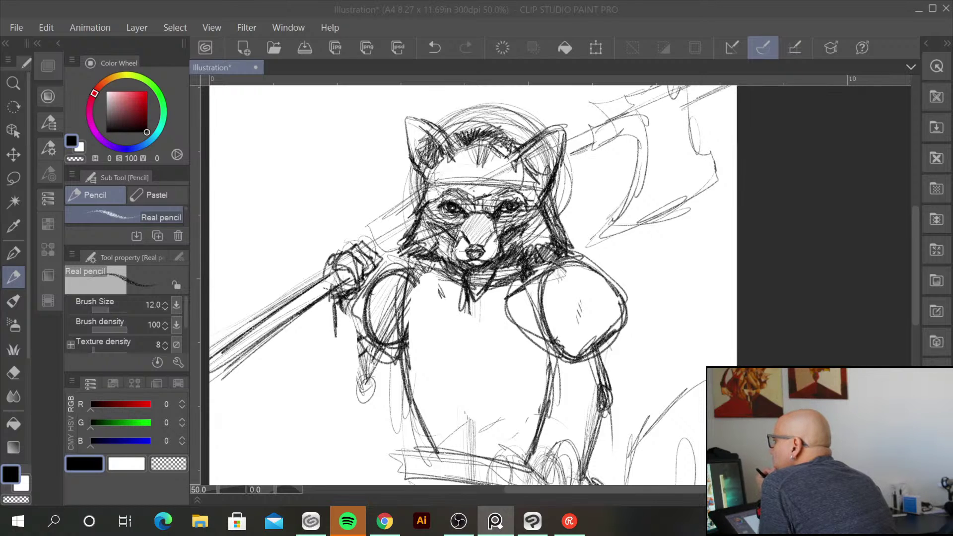
mouse_move(373, 352)
mouse_down()
mouse_move(391, 361)
mouse_move(379, 388)
mouse_move(388, 389)
mouse_up()
Fill the raised arm's puffed shoulder with curved vertical stripes and shading strokes
mouse_move(362, 293)
mouse_down()
mouse_move(395, 268)
mouse_move(353, 336)
mouse_move(378, 322)
mouse_up()
drag(388, 282, 391, 278)
drag(367, 335, 395, 279)
drag(379, 301, 393, 277)
drag(369, 327, 382, 283)
drag(382, 329, 392, 299)
drag(382, 337, 397, 285)
mouse_move(383, 340)
mouse_down()
mouse_move(398, 290)
mouse_move(402, 303)
mouse_up()
drag(389, 341, 410, 272)
Add curved panel stripes and an extra outer contour to the lowered arm's puffed shoulder
mouse_move(552, 343)
mouse_down()
mouse_move(561, 280)
mouse_move(583, 337)
mouse_up()
mouse_move(557, 328)
mouse_down()
mouse_move(565, 298)
mouse_move(585, 335)
mouse_up()
drag(554, 288, 566, 350)
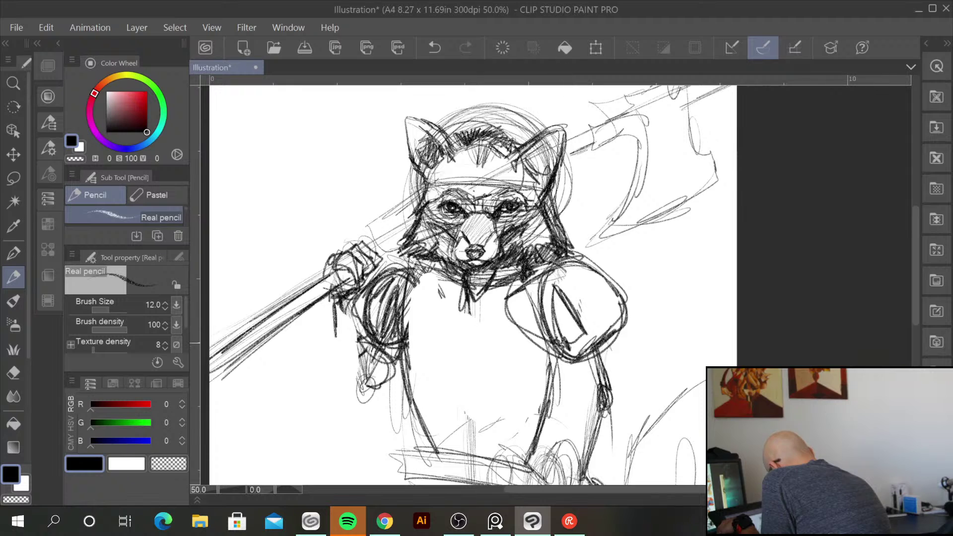
mouse_move(576, 317)
mouse_down()
mouse_move(588, 347)
mouse_move(595, 334)
mouse_up()
mouse_move(574, 274)
mouse_down()
mouse_move(604, 337)
mouse_move(589, 295)
mouse_move(620, 335)
mouse_up()
mouse_move(599, 274)
mouse_down()
mouse_move(626, 335)
mouse_move(637, 312)
mouse_move(620, 342)
mouse_move(599, 348)
mouse_up()
drag(552, 274, 546, 326)
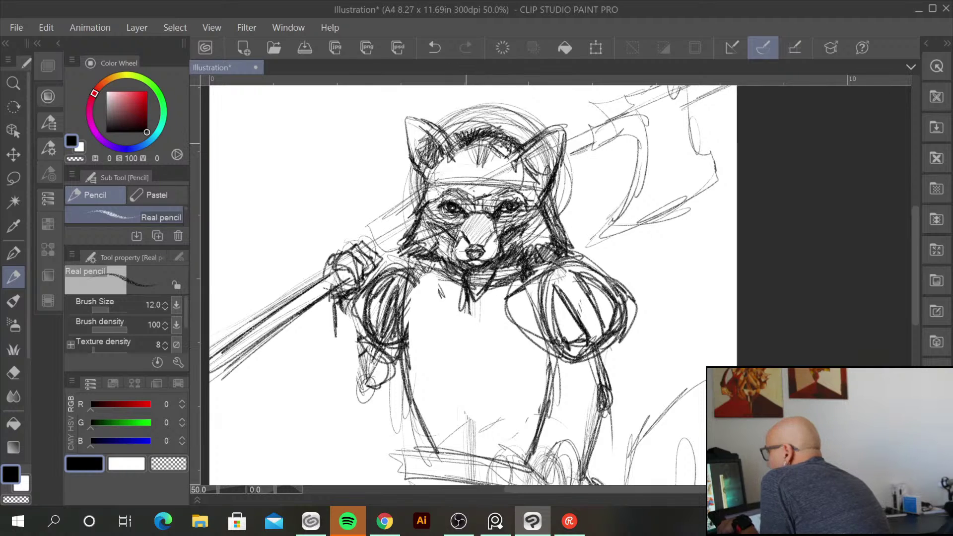
Draw a hood outline with notches over the head, extend it beside the face, and add a curve toward the axe head
mouse_move(448, 155)
mouse_down()
mouse_move(461, 144)
mouse_move(528, 135)
mouse_up()
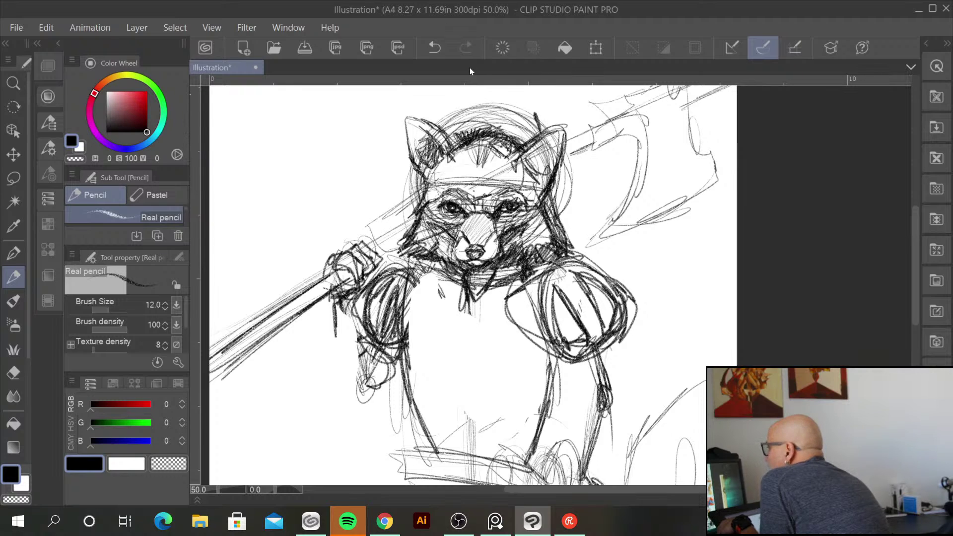
mouse_move(429, 122)
mouse_down()
mouse_move(470, 102)
mouse_move(499, 117)
mouse_move(505, 99)
mouse_move(544, 116)
mouse_move(549, 198)
mouse_up()
drag(439, 121, 459, 105)
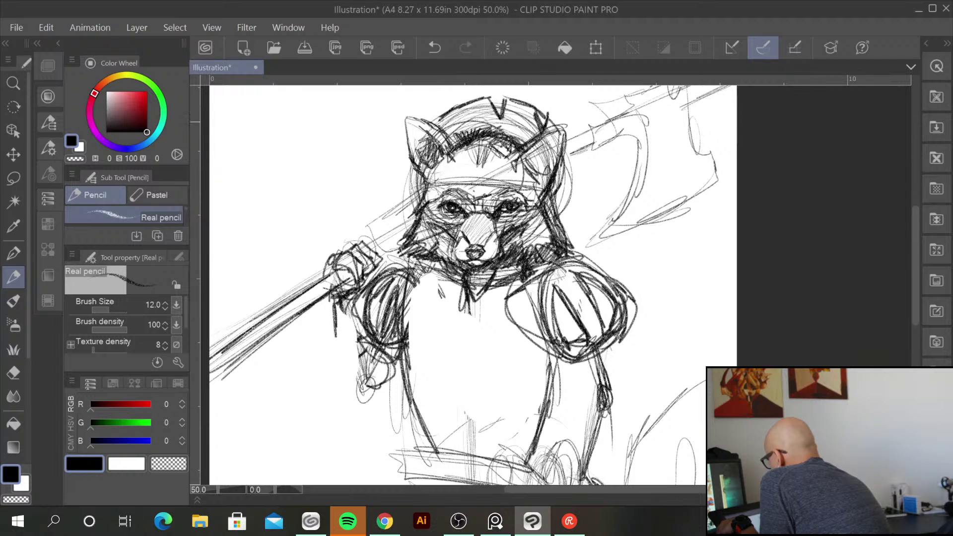
mouse_move(413, 159)
mouse_down()
mouse_move(400, 220)
mouse_move(412, 221)
mouse_move(428, 197)
mouse_move(416, 217)
mouse_up()
drag(552, 195, 556, 174)
drag(546, 120, 627, 96)
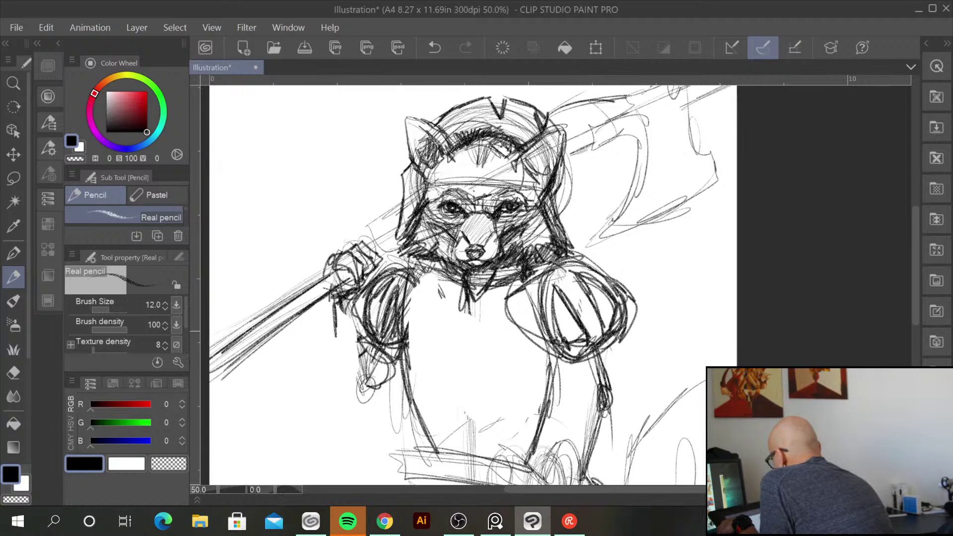
Sketch the lowered arm's sleeve below the shoulder as two stacked rounded segments
mouse_move(557, 355)
mouse_down()
mouse_move(556, 388)
mouse_move(616, 413)
mouse_up()
mouse_move(629, 337)
mouse_down()
mouse_move(621, 407)
mouse_move(595, 420)
mouse_up()
mouse_move(595, 417)
mouse_down()
mouse_move(560, 360)
mouse_move(618, 413)
mouse_up()
mouse_move(631, 354)
mouse_down()
mouse_move(600, 411)
mouse_move(619, 445)
mouse_up()
mouse_move(630, 394)
mouse_down()
mouse_move(623, 441)
mouse_move(575, 452)
mouse_up()
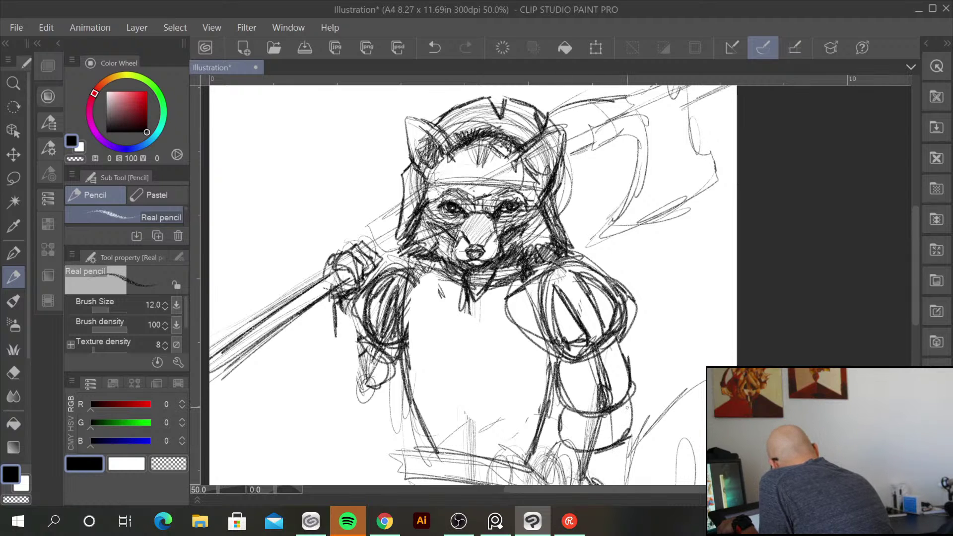
Draw a flared cuff at the lowered arm's wrist and fill the upper sleeve segment with narrow vertical slashes
scroll(576, 317, down, 5)
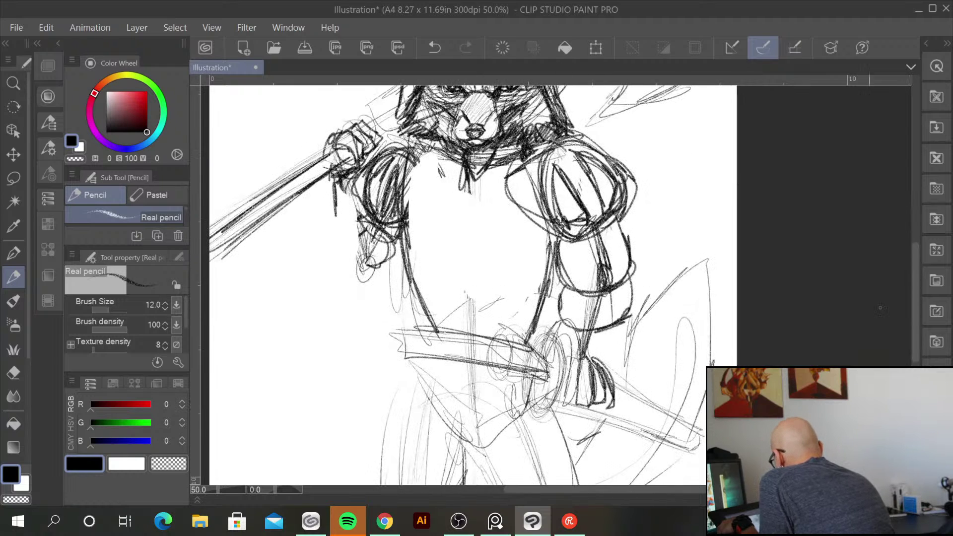
drag(618, 325, 594, 363)
drag(620, 323, 565, 332)
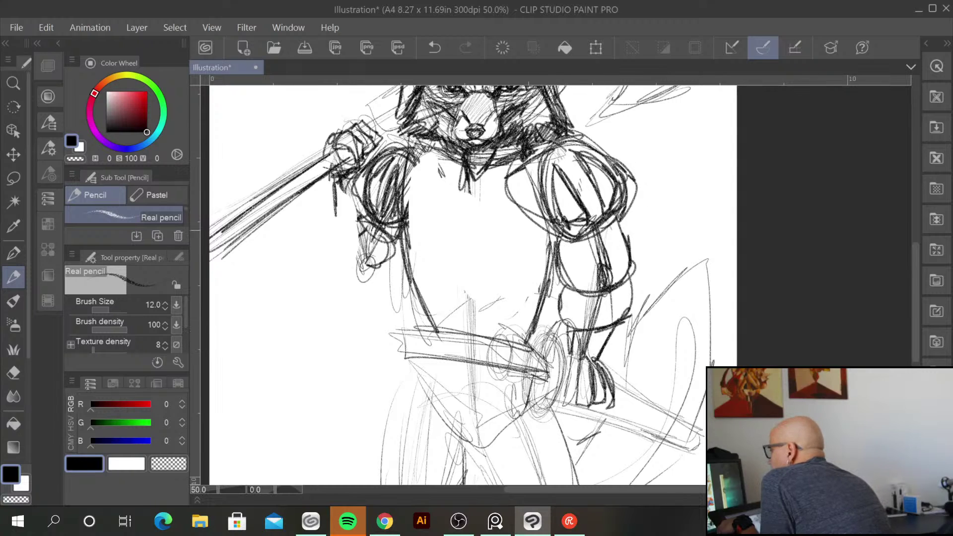
mouse_move(580, 246)
mouse_down()
mouse_move(571, 280)
mouse_move(586, 283)
mouse_up()
mouse_move(607, 240)
mouse_down()
mouse_move(602, 277)
mouse_move(618, 277)
mouse_up()
drag(621, 221, 633, 251)
drag(633, 233, 624, 273)
mouse_move(561, 253)
mouse_down()
mouse_move(565, 268)
mouse_move(614, 301)
mouse_move(590, 295)
mouse_move(620, 217)
mouse_up()
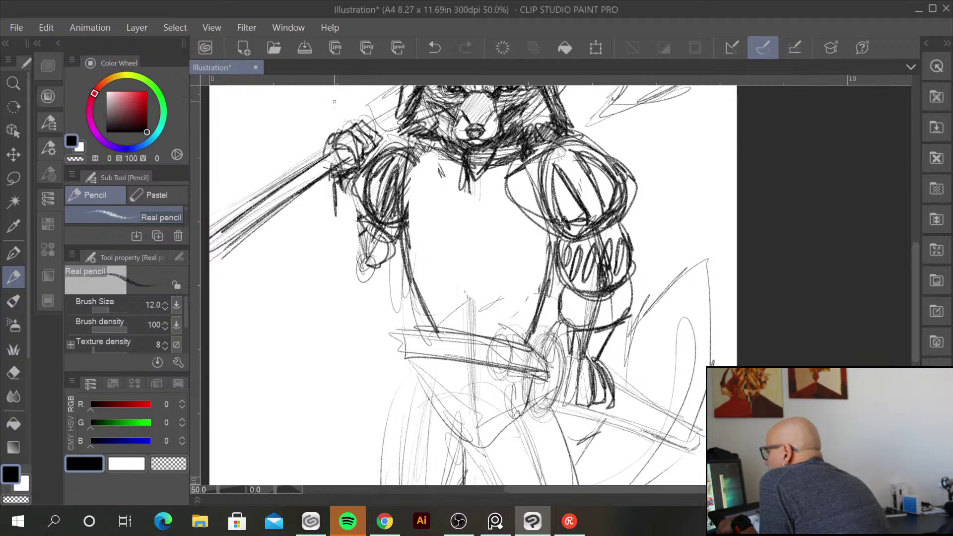
mouse_move(566, 331)
mouse_down()
mouse_move(618, 326)
mouse_move(598, 361)
mouse_move(568, 359)
mouse_up()
Sketch the raised arm's sleeve as stacked puffed segments around the elbow, with a wrist cuff and short slashes inside
mouse_move(331, 168)
mouse_down()
mouse_move(331, 215)
mouse_move(362, 191)
mouse_move(332, 215)
mouse_move(362, 243)
mouse_up()
drag(372, 184, 364, 241)
mouse_move(372, 206)
mouse_down()
mouse_move(340, 252)
mouse_move(357, 295)
mouse_move(390, 253)
mouse_move(365, 290)
mouse_up()
mouse_move(390, 227)
mouse_down()
mouse_move(344, 254)
mouse_move(367, 291)
mouse_move(331, 291)
mouse_up()
drag(348, 246, 330, 256)
mouse_move(314, 198)
mouse_down()
mouse_move(319, 227)
mouse_move(337, 225)
mouse_move(321, 248)
mouse_move(347, 253)
mouse_move(337, 260)
mouse_move(343, 249)
mouse_move(346, 255)
mouse_move(337, 245)
mouse_move(358, 250)
mouse_move(376, 205)
mouse_move(402, 189)
mouse_move(361, 249)
mouse_move(376, 222)
mouse_move(394, 251)
mouse_move(384, 223)
mouse_move(334, 210)
mouse_move(329, 197)
mouse_move(317, 209)
mouse_move(334, 220)
mouse_move(330, 241)
mouse_move(337, 213)
mouse_move(345, 246)
mouse_up()
drag(346, 220, 349, 242)
drag(319, 209, 326, 228)
drag(342, 265, 354, 279)
drag(357, 262, 366, 276)
mouse_move(365, 240)
mouse_down()
mouse_move(385, 234)
mouse_move(398, 292)
mouse_up()
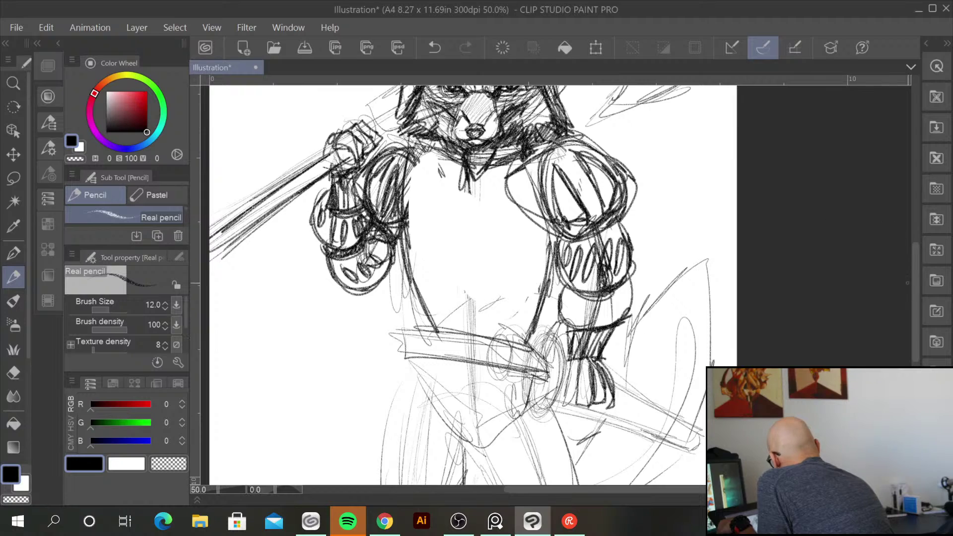
Clear the stripes and overlapping outer contours from the lowered arm's puffed shoulder and strengthen the slashes on the segment below
drag(916, 273, 914, 240)
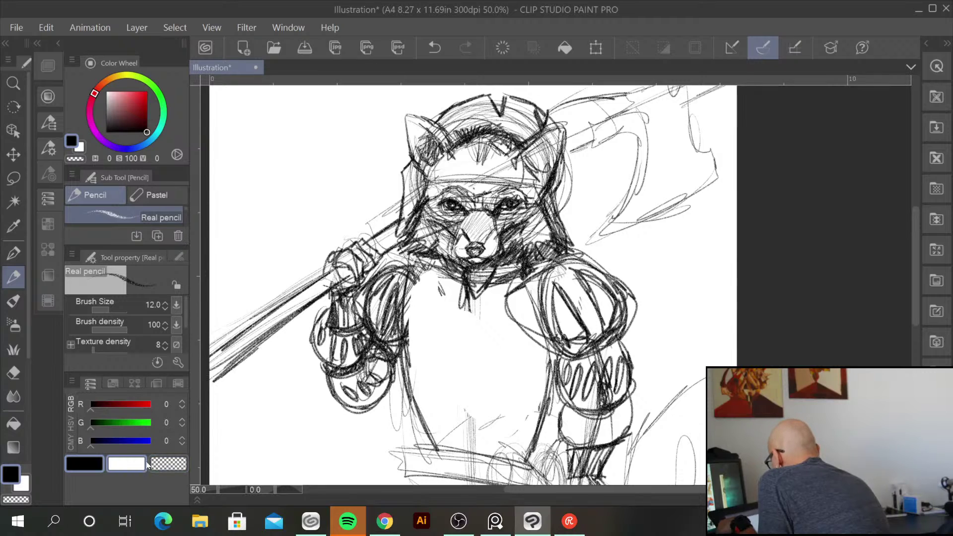
mouse_move(915, 312)
mouse_down()
mouse_move(905, 356)
mouse_move(907, 316)
mouse_up()
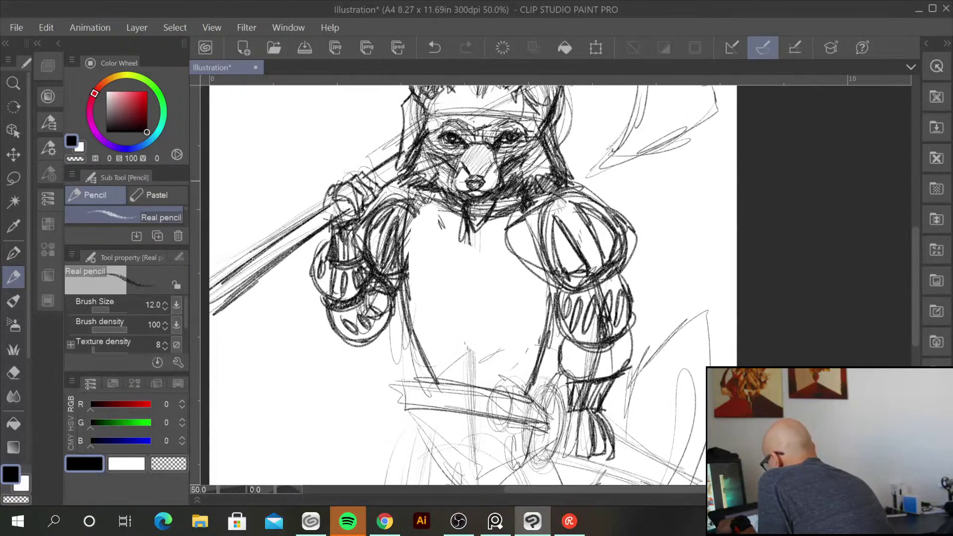
drag(454, 201, 432, 195)
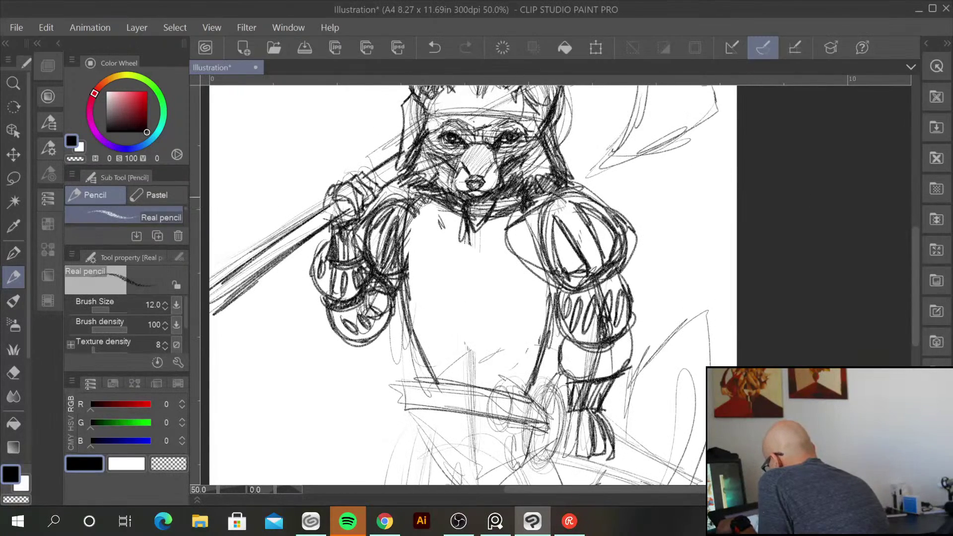
drag(364, 247, 374, 210)
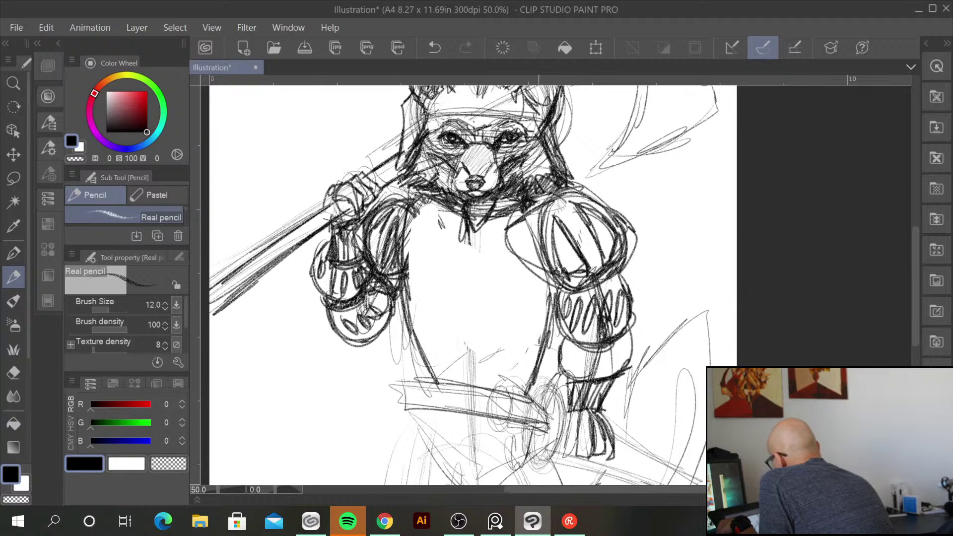
mouse_move(540, 198)
mouse_down()
mouse_move(570, 238)
mouse_move(560, 269)
mouse_move(585, 228)
mouse_move(566, 253)
mouse_up()
mouse_move(545, 218)
mouse_down()
mouse_move(596, 280)
mouse_move(615, 218)
mouse_move(600, 278)
mouse_move(612, 238)
mouse_move(578, 273)
mouse_up()
mouse_move(573, 214)
mouse_down()
mouse_move(595, 208)
mouse_move(571, 258)
mouse_up()
drag(556, 278, 568, 330)
drag(625, 258, 627, 297)
drag(616, 298, 628, 330)
mouse_move(551, 276)
mouse_down()
mouse_move(559, 327)
mouse_move(553, 320)
mouse_up()
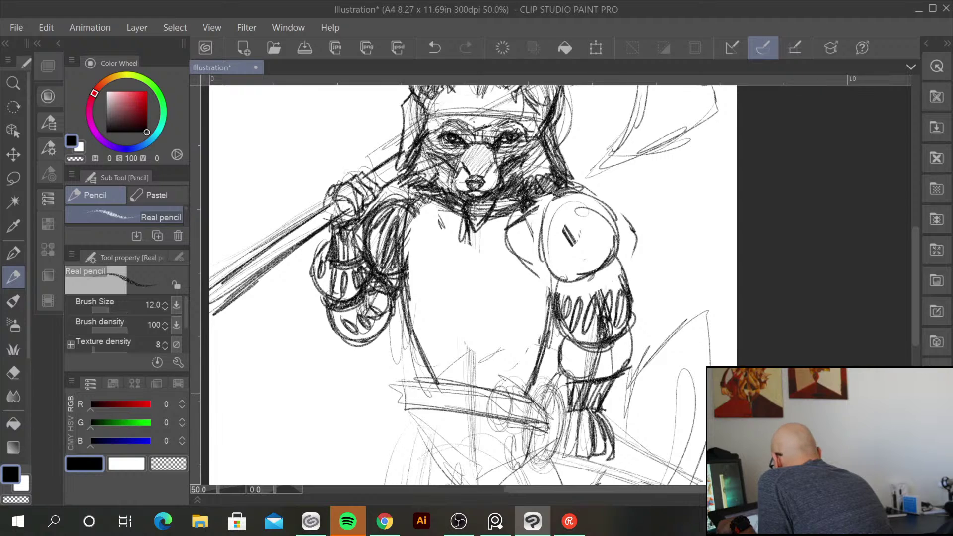
Detail the lowered hand's fingers and add slashes to the lower sleeve segment above the cuff
drag(578, 439, 583, 412)
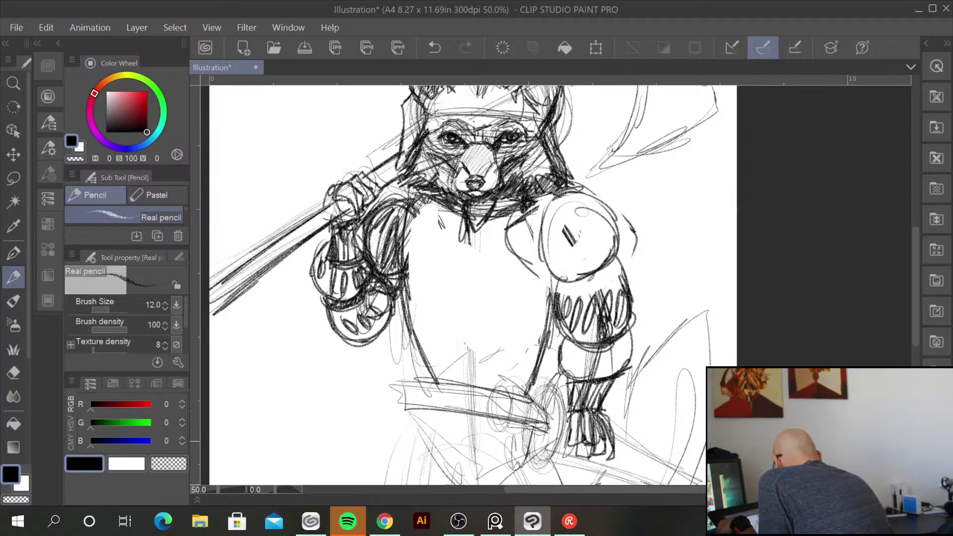
drag(612, 427, 618, 446)
mouse_move(570, 381)
mouse_down()
mouse_move(562, 414)
mouse_move(618, 376)
mouse_move(607, 380)
mouse_move(599, 356)
mouse_move(620, 345)
mouse_up()
drag(612, 368, 630, 346)
drag(621, 364, 629, 344)
drag(573, 371, 577, 348)
Redraw the lowered arm's puffed shoulder with curved panel stripes and a rounder contour
drag(559, 221, 579, 257)
mouse_move(557, 211)
mouse_down()
mouse_move(571, 241)
mouse_move(560, 266)
mouse_up()
mouse_move(554, 236)
mouse_down()
mouse_move(588, 273)
mouse_move(576, 263)
mouse_up()
drag(559, 222, 569, 271)
mouse_move(569, 210)
mouse_down()
mouse_move(598, 252)
mouse_move(611, 227)
mouse_move(603, 256)
mouse_move(606, 248)
mouse_up()
drag(581, 194, 623, 224)
drag(621, 221, 600, 271)
mouse_move(574, 192)
mouse_down()
mouse_move(615, 187)
mouse_move(627, 237)
mouse_up()
drag(618, 204, 602, 265)
drag(554, 220, 566, 273)
drag(544, 196, 562, 264)
drag(549, 261, 571, 281)
drag(547, 216, 557, 261)
drag(548, 263, 562, 289)
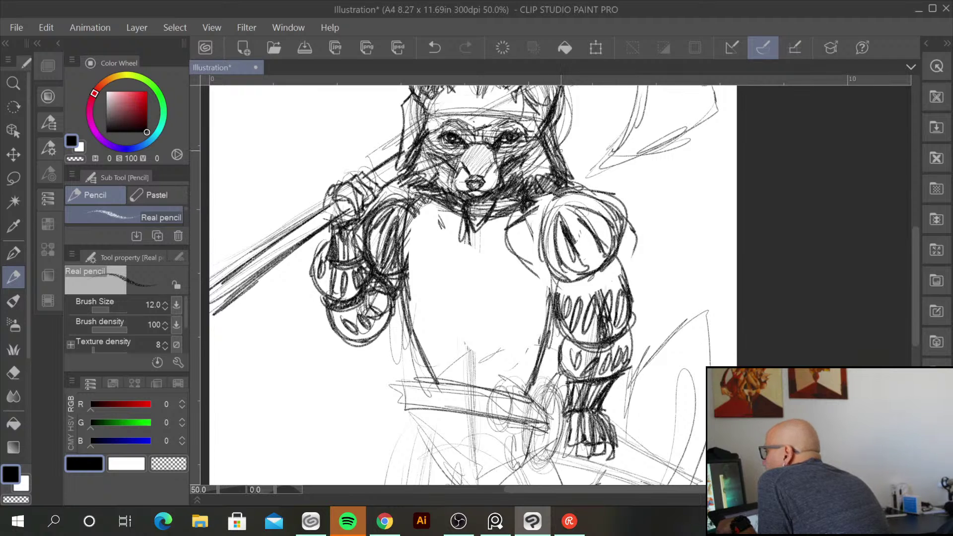
Draw the jacket's diagonal lapel and pointed chest flap across the torso, and outline the hem above the belt
drag(541, 194, 526, 204)
drag(521, 209, 462, 256)
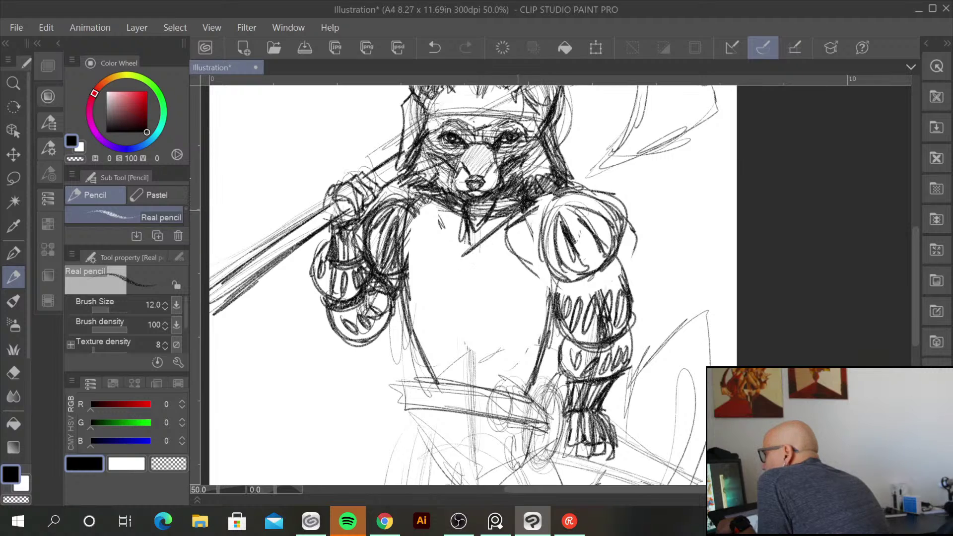
drag(505, 221, 469, 258)
drag(430, 192, 427, 221)
mouse_move(428, 211)
mouse_down()
mouse_move(445, 224)
mouse_move(433, 296)
mouse_move(531, 337)
mouse_up()
drag(474, 233, 533, 323)
mouse_move(528, 310)
mouse_down()
mouse_move(551, 351)
mouse_move(542, 341)
mouse_up()
mouse_move(534, 330)
mouse_down()
mouse_move(548, 373)
mouse_move(516, 388)
mouse_move(432, 384)
mouse_move(416, 335)
mouse_move(419, 390)
mouse_up()
drag(415, 383, 479, 394)
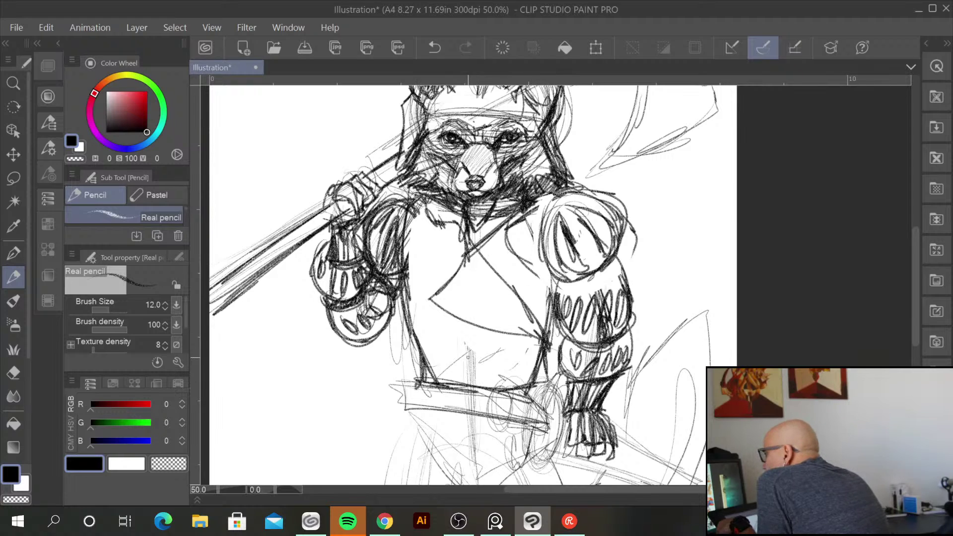
Add slanted slashes to the jacket beside and below the chest flap, and reinforce the side and lapel lines
mouse_move(409, 296)
mouse_down()
mouse_move(456, 256)
mouse_move(450, 261)
mouse_up()
drag(424, 330, 449, 311)
drag(440, 356, 464, 326)
drag(446, 351, 481, 325)
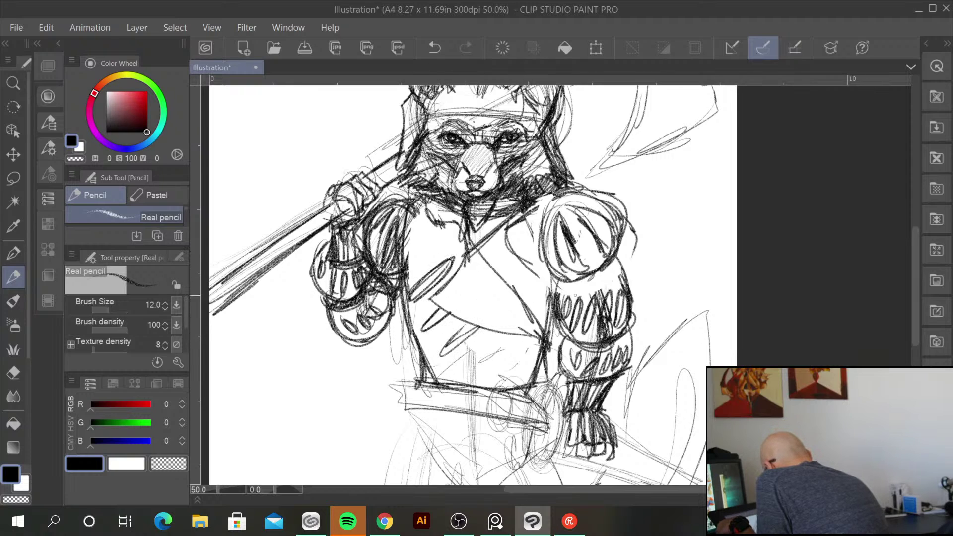
drag(541, 347, 532, 371)
drag(474, 249, 550, 193)
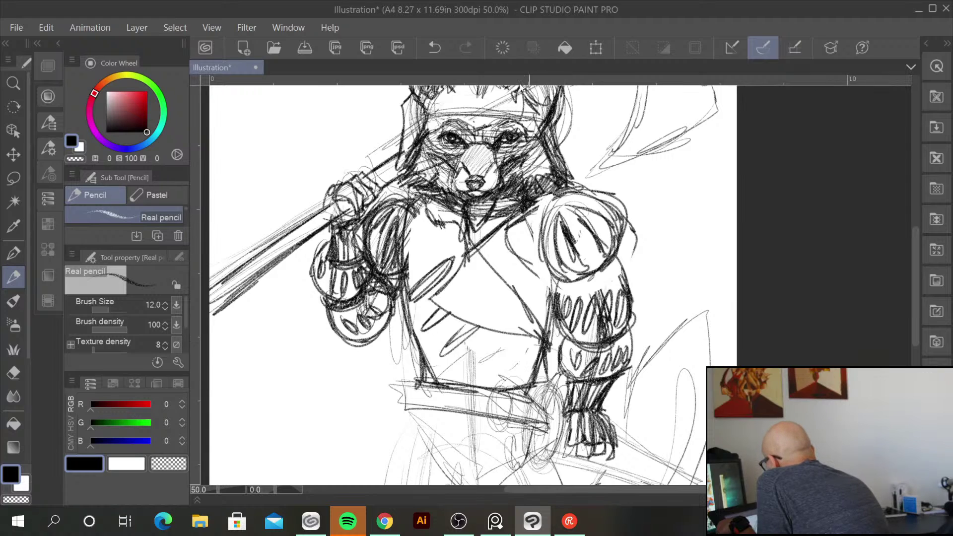
drag(400, 200, 412, 180)
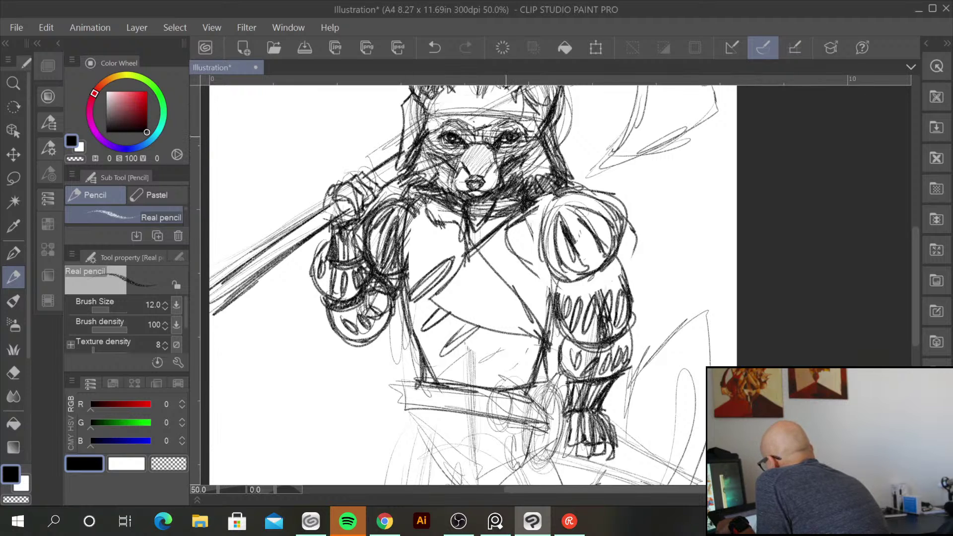
Erase the character's left eye and lasso the remaining eye for moving
mouse_move(511, 134)
mouse_down()
mouse_move(503, 142)
mouse_move(516, 131)
mouse_move(506, 119)
mouse_move(481, 127)
mouse_up()
click(14, 178)
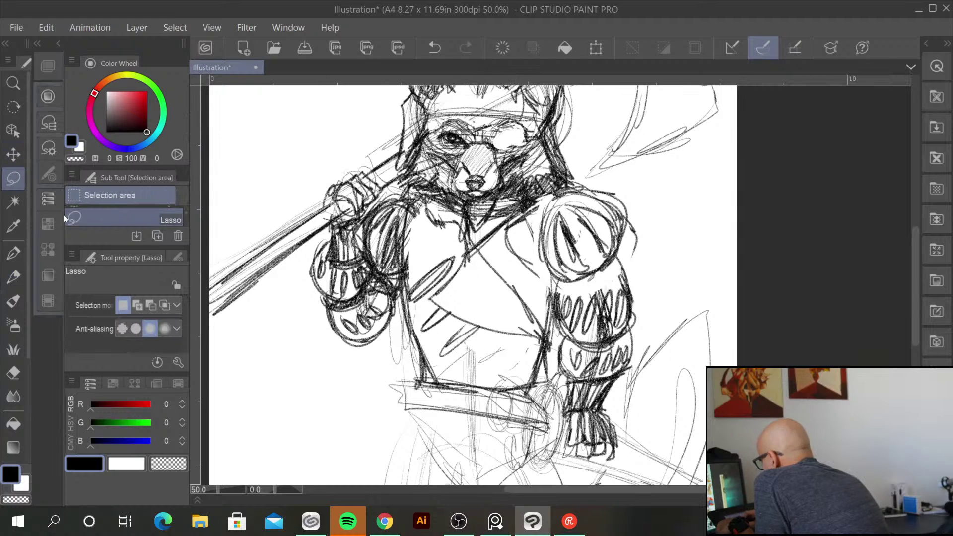
mouse_move(449, 124)
mouse_down()
mouse_move(454, 147)
mouse_move(471, 131)
mouse_move(450, 124)
mouse_up()
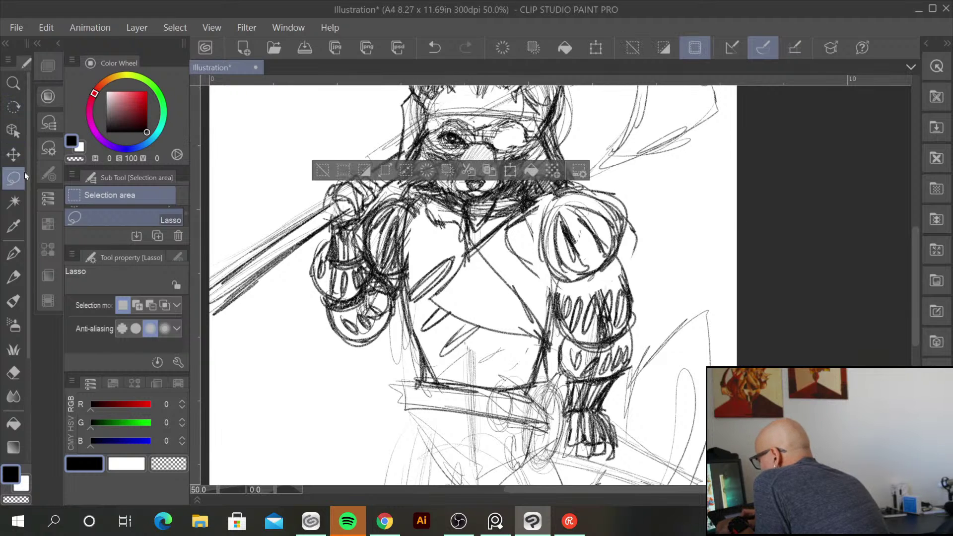
click(13, 155)
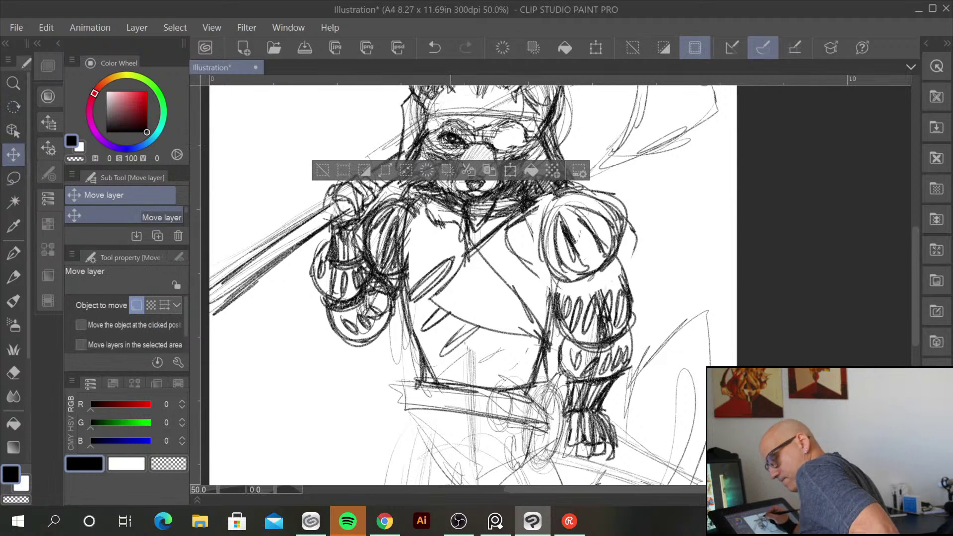
click(510, 170)
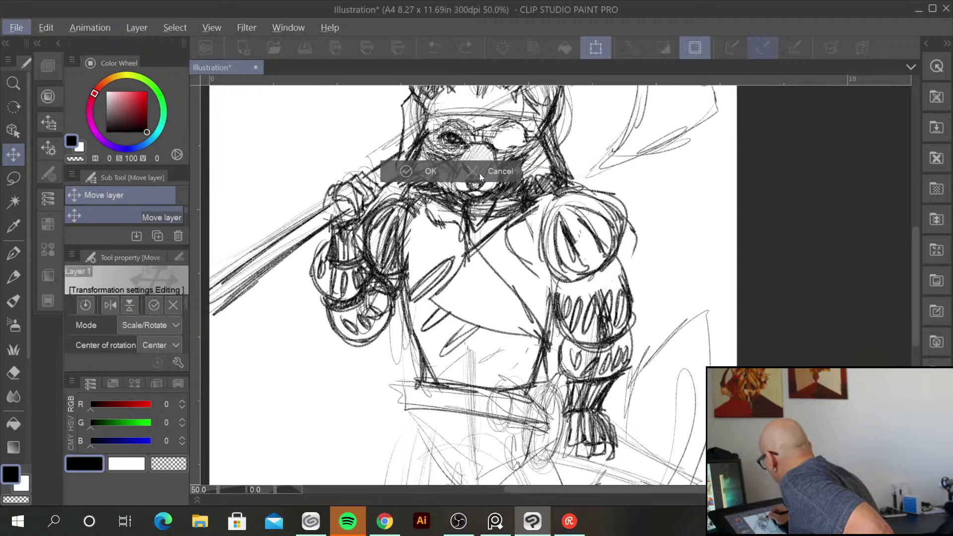
drag(477, 172, 478, 181)
key(alt+v)
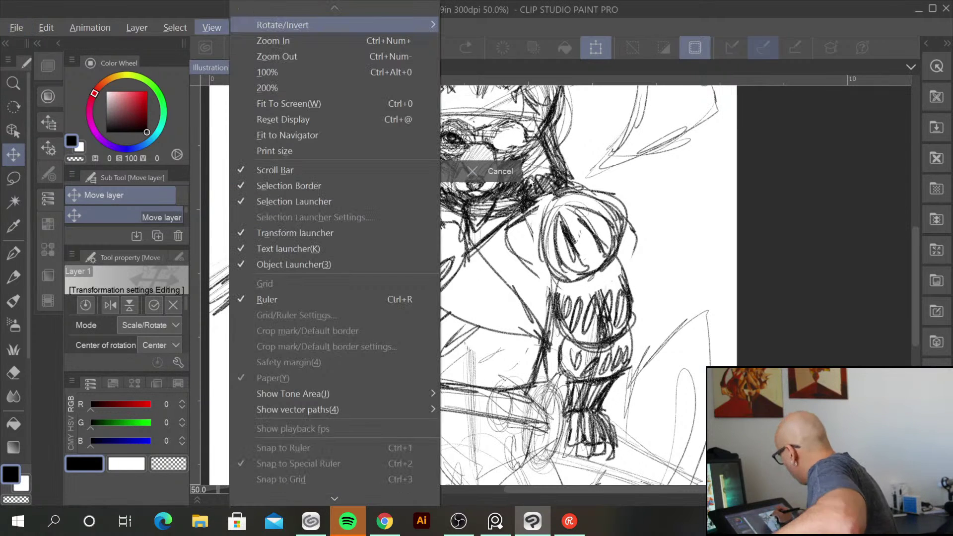
key(Escape)
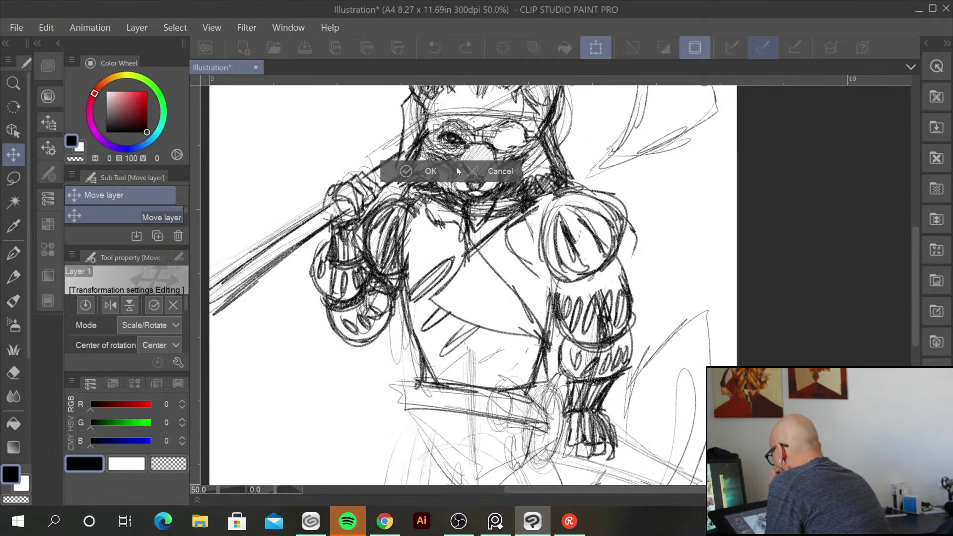
click(427, 173)
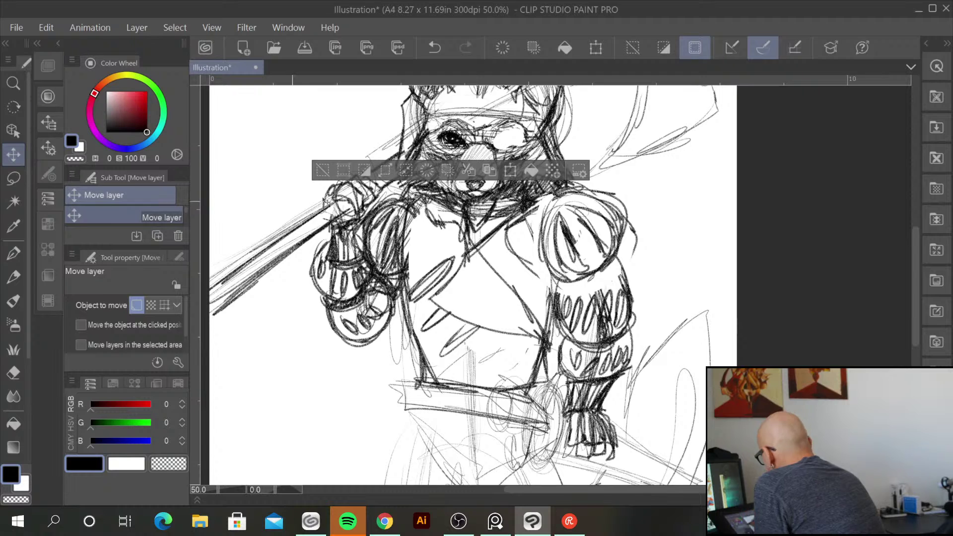
Move a copy of the selected eye into the empty eye area, flip it horizontally, fine-tune its position and deselect
drag(461, 143, 512, 140)
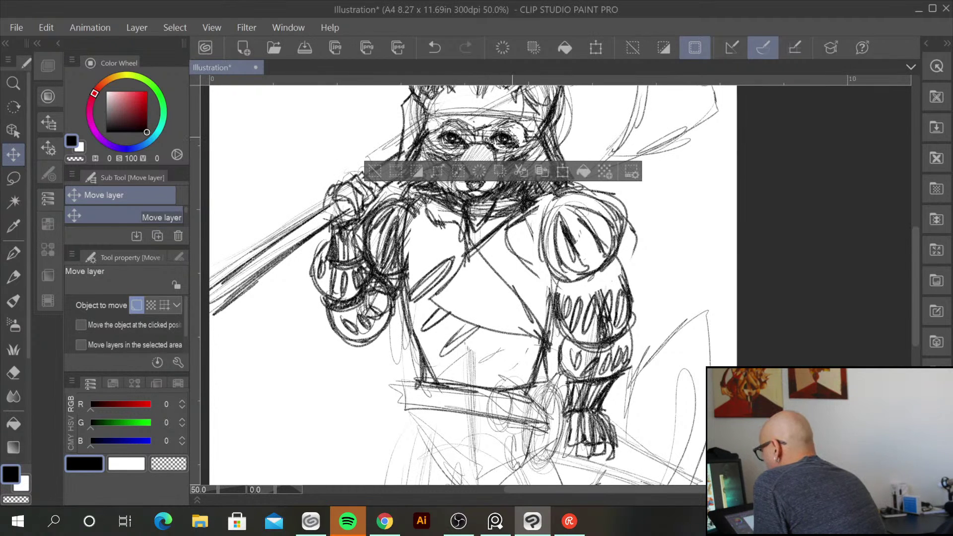
click(46, 27)
mouse_move(186, 333)
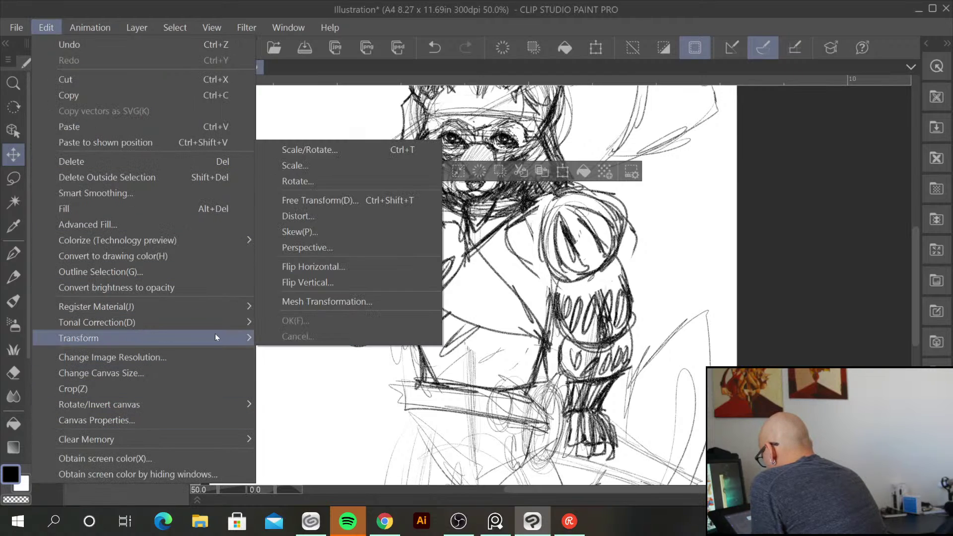
click(362, 266)
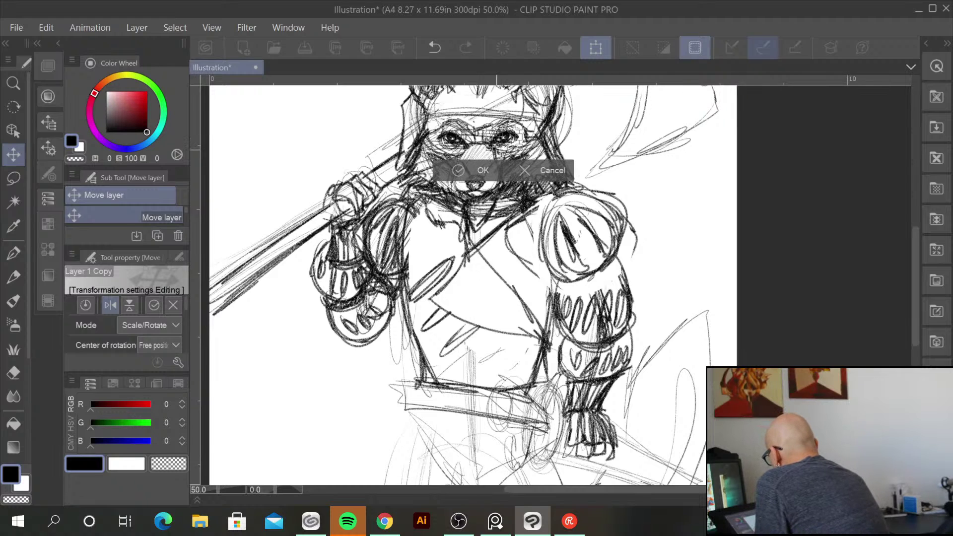
drag(500, 149, 499, 152)
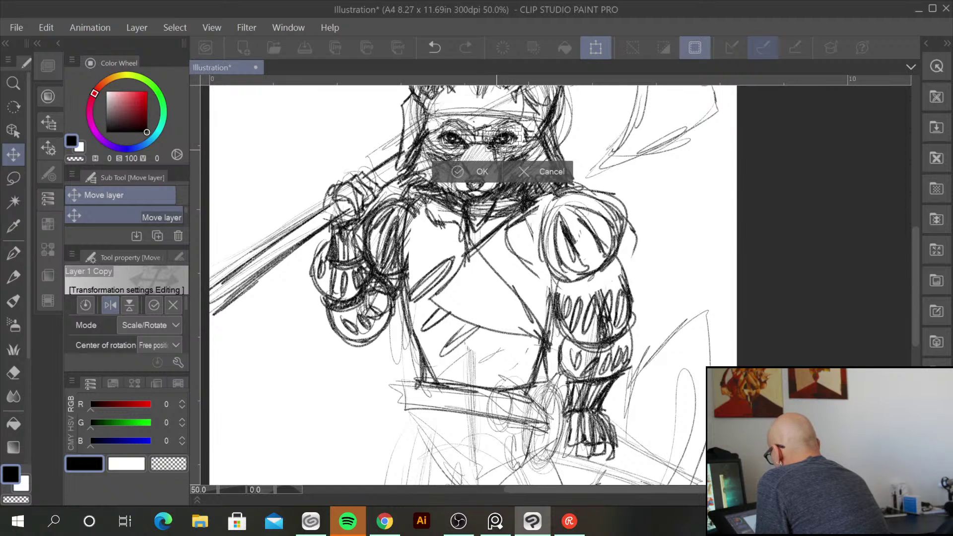
click(482, 172)
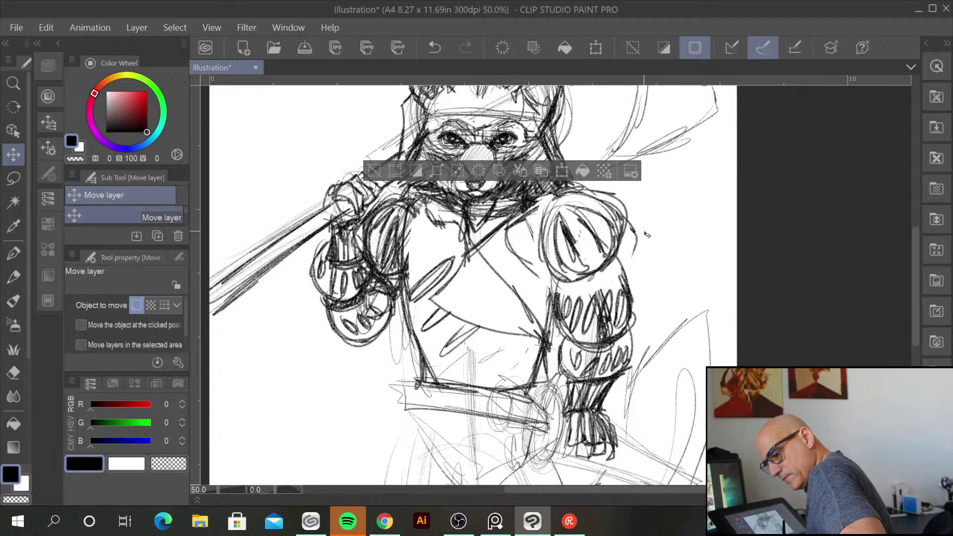
key(ctrl+d)
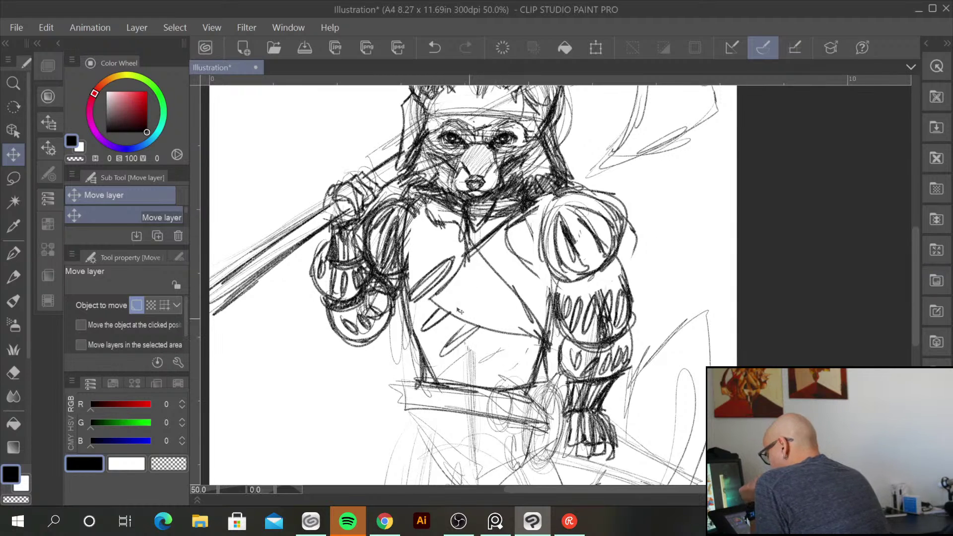
Pencil another long slash below the chest flap and add an inner edge line with two small studs to the flap
click(14, 276)
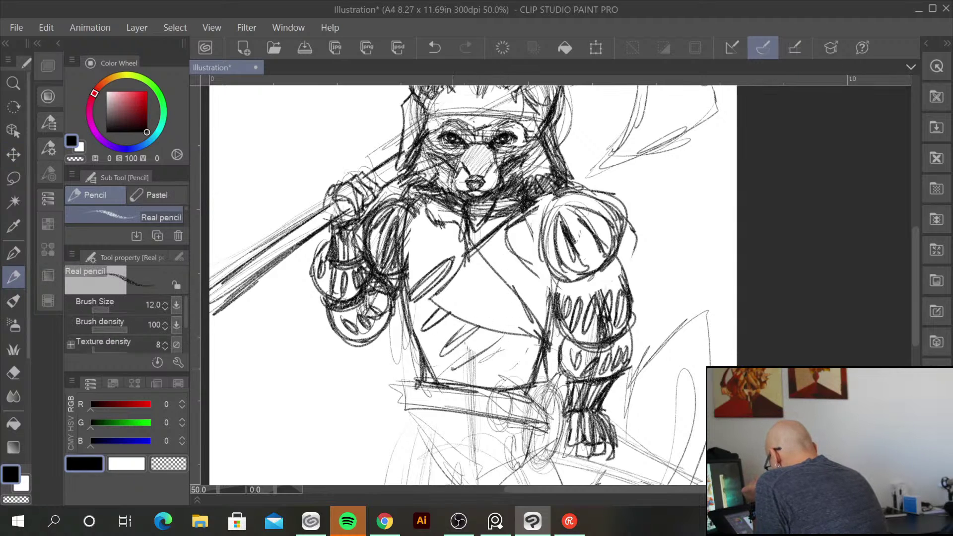
drag(473, 326, 472, 337)
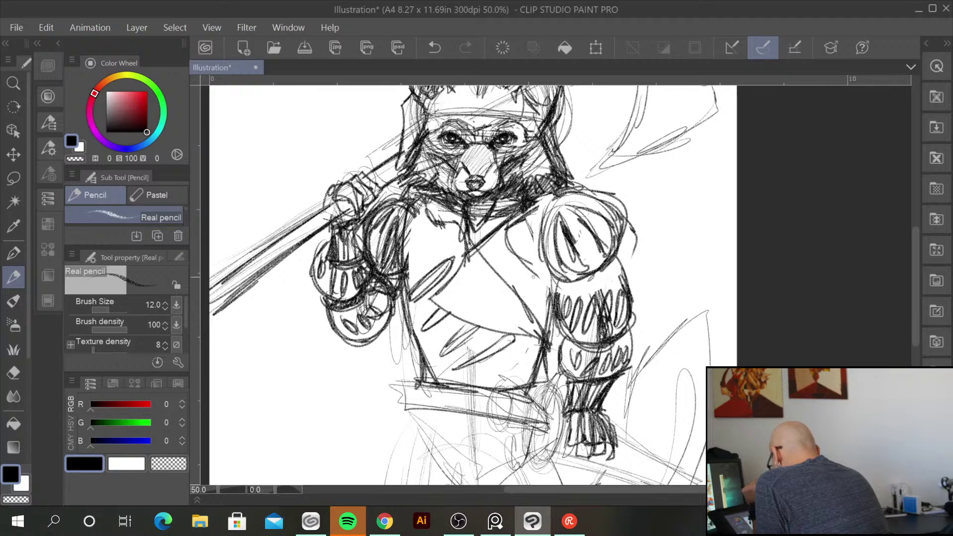
mouse_move(465, 274)
mouse_down()
mouse_move(447, 297)
mouse_move(497, 316)
mouse_move(453, 301)
mouse_up()
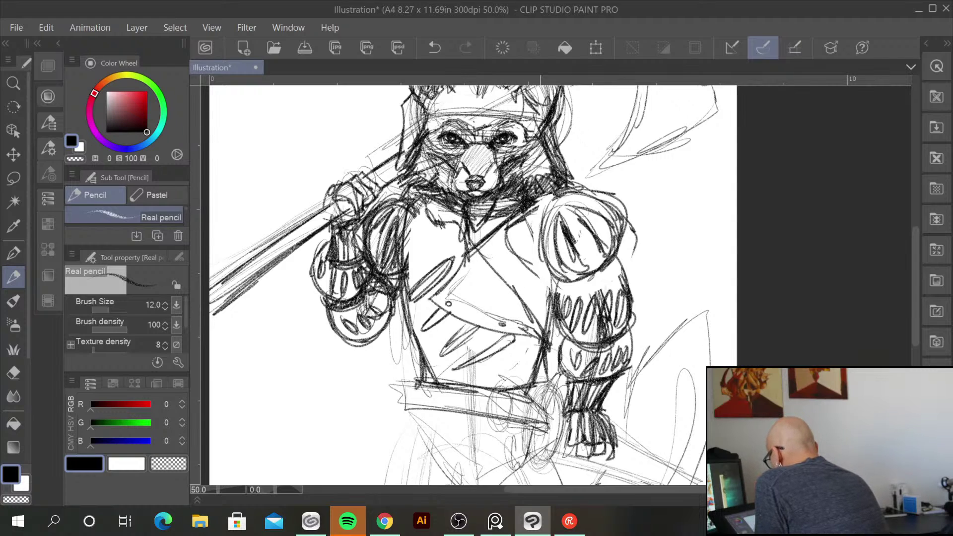
Draw a small tie with hanging cords where the lowered arm's puffed shoulder meets the jacket, and darken the opposite torso side
drag(541, 246, 548, 288)
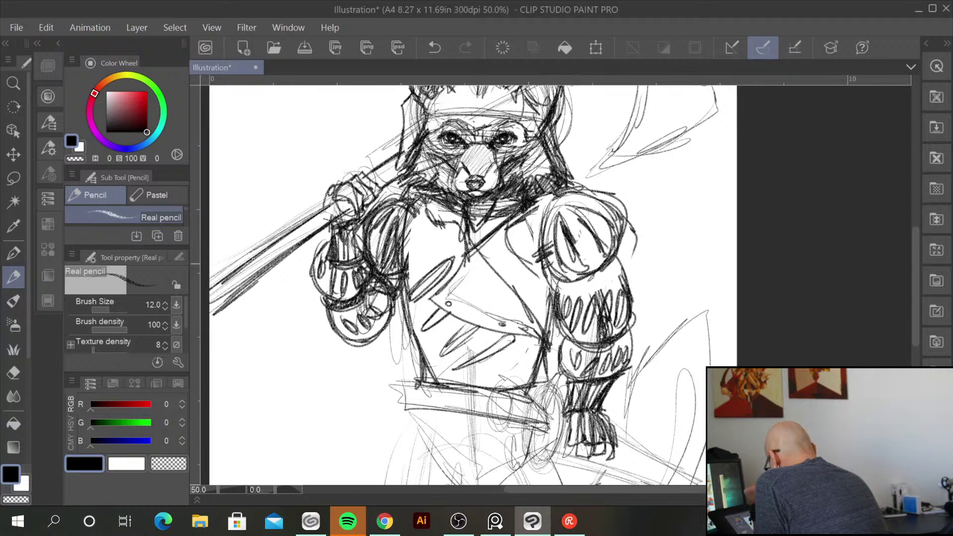
mouse_move(541, 263)
mouse_down()
mouse_move(535, 301)
mouse_move(540, 263)
mouse_up()
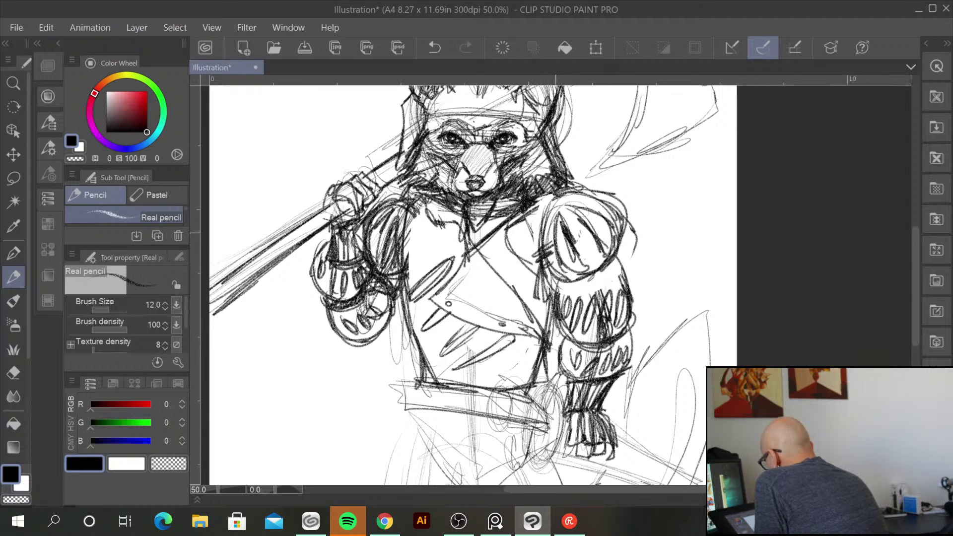
drag(403, 227, 408, 295)
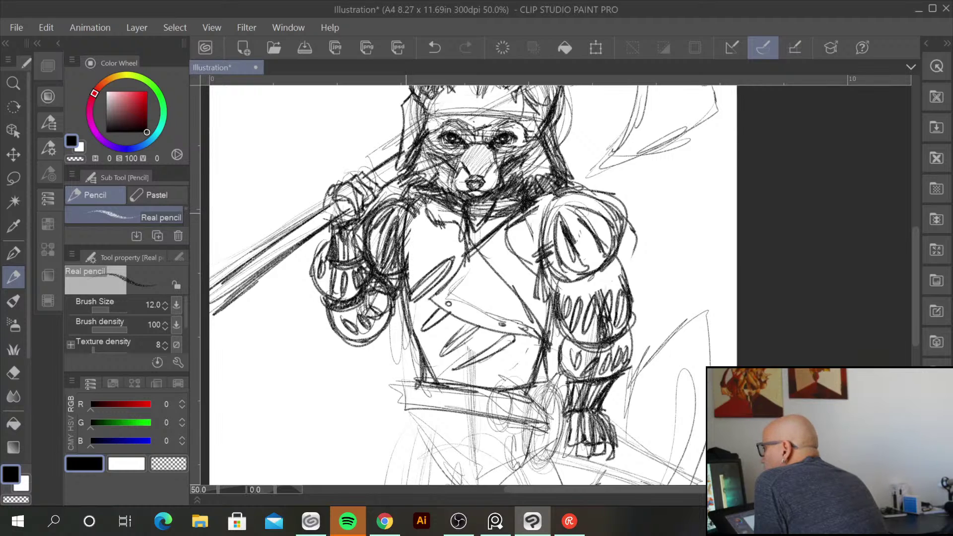
Pencil the notched collar edge at the jacket's neckline, add another slash across the upper chest and shade beneath the chin
mouse_move(409, 230)
mouse_down()
mouse_move(404, 275)
mouse_move(447, 275)
mouse_move(441, 228)
mouse_move(429, 225)
mouse_up()
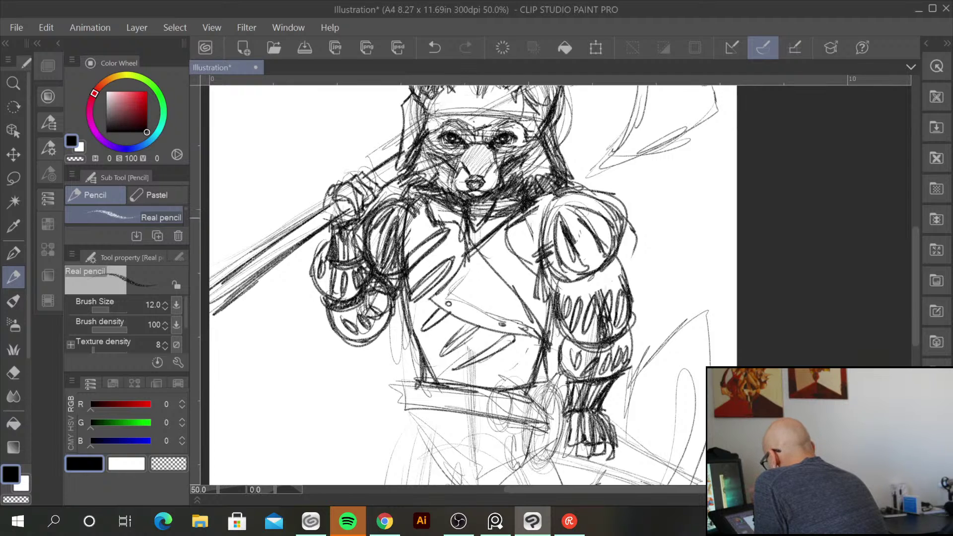
drag(469, 216, 491, 198)
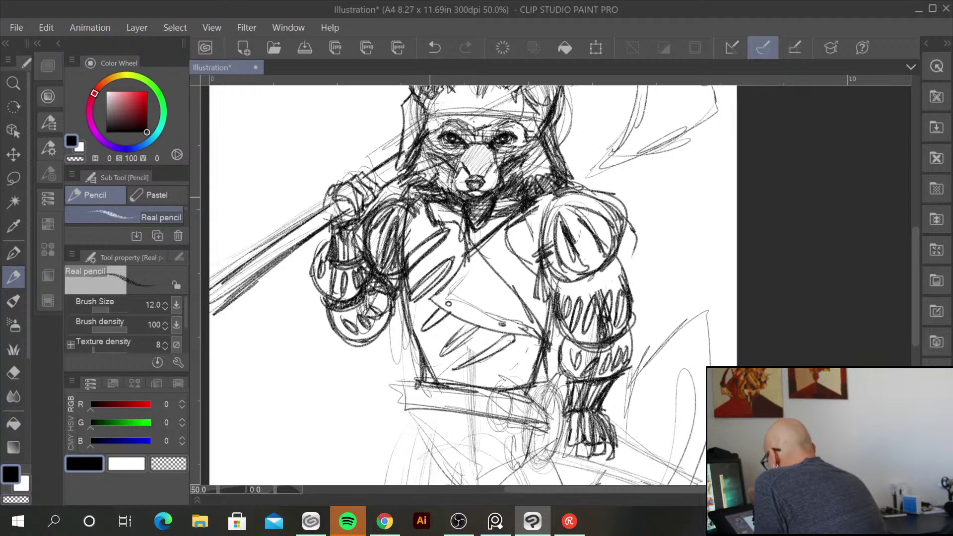
mouse_move(438, 225)
mouse_down()
mouse_move(472, 247)
mouse_move(525, 208)
mouse_move(478, 246)
mouse_up()
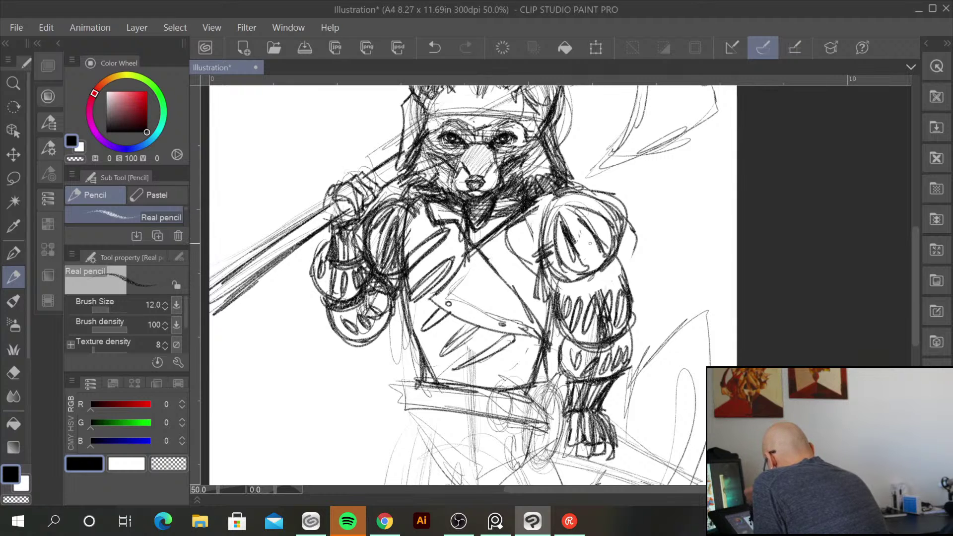
Draw the waist belt over the rough guides, with a cross and hole mark, a rectangular fitting and a round buckle
key(ctrl+minus)
key(ctrl+minus)
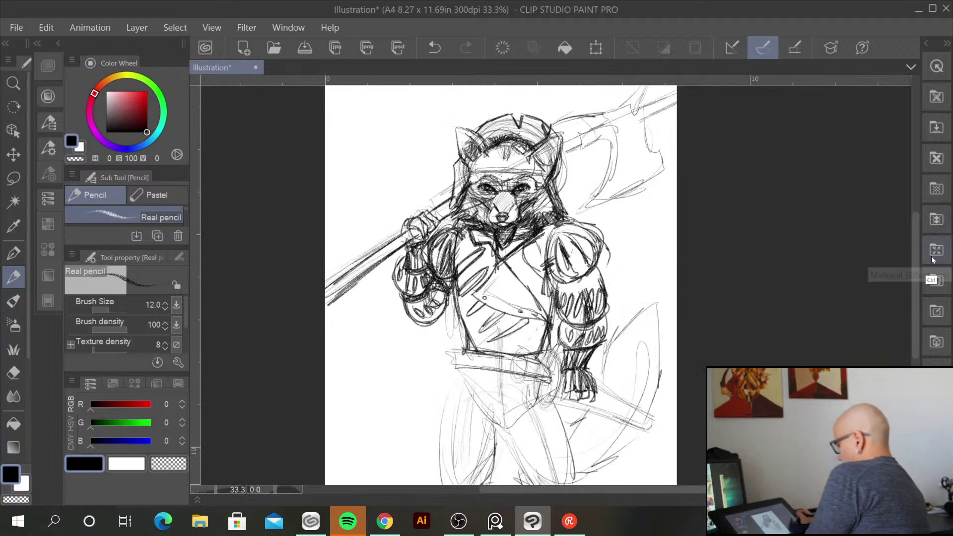
key(ctrl+plus)
key(ctrl+plus)
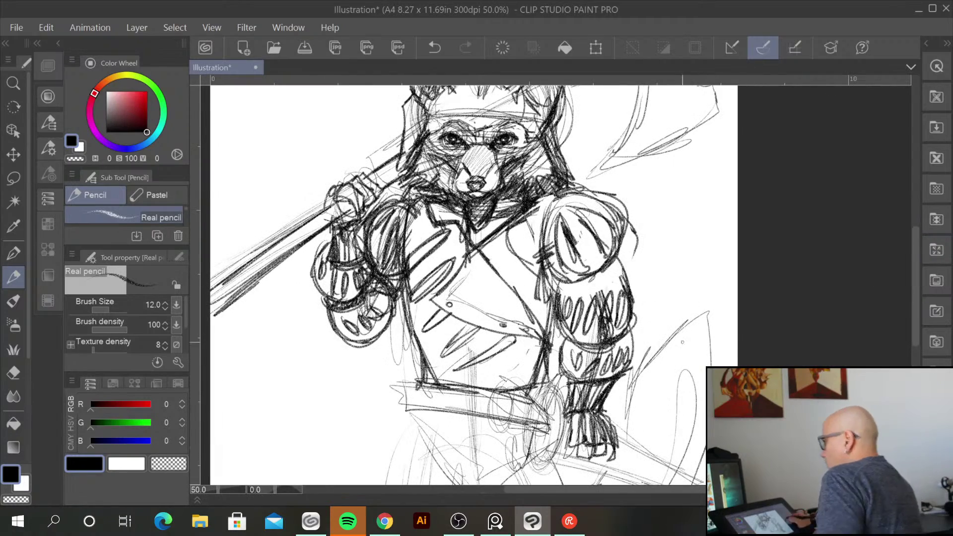
drag(681, 373, 657, 181)
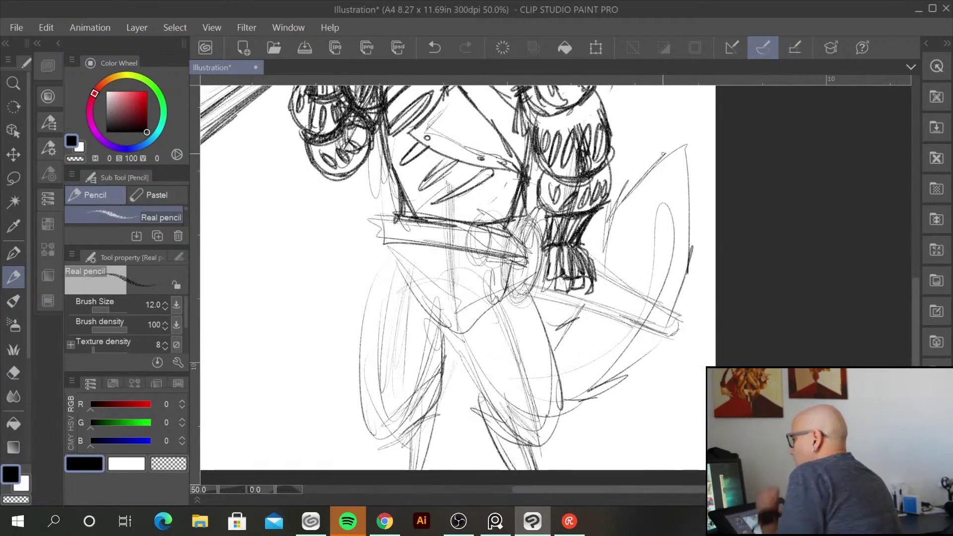
mouse_move(377, 218)
mouse_down()
mouse_move(414, 221)
mouse_move(377, 249)
mouse_up()
mouse_move(377, 248)
mouse_down()
mouse_move(461, 241)
mouse_move(439, 251)
mouse_move(476, 225)
mouse_up()
drag(437, 253, 477, 254)
drag(436, 221, 436, 254)
drag(434, 251, 475, 255)
mouse_move(474, 221)
mouse_down()
mouse_move(475, 251)
mouse_move(467, 230)
mouse_up()
mouse_move(453, 225)
mouse_down()
mouse_move(464, 248)
mouse_move(423, 230)
mouse_move(498, 256)
mouse_up()
Outline the hip sword's oval guard beside the belt, in front of the lowered hand
mouse_move(479, 226)
mouse_down()
mouse_move(469, 258)
mouse_move(491, 228)
mouse_move(489, 261)
mouse_move(476, 228)
mouse_move(523, 246)
mouse_move(518, 267)
mouse_move(536, 224)
mouse_move(533, 291)
mouse_move(510, 282)
mouse_up()
drag(540, 256, 508, 298)
mouse_move(538, 226)
mouse_down()
mouse_move(543, 260)
mouse_move(511, 285)
mouse_move(535, 211)
mouse_move(561, 258)
mouse_up()
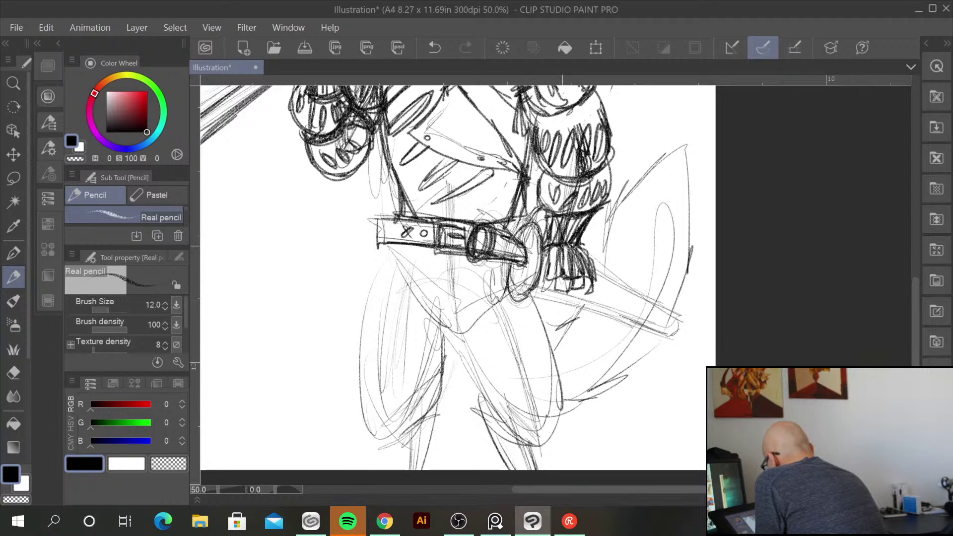
mouse_move(554, 226)
mouse_down()
mouse_move(551, 265)
mouse_move(553, 218)
mouse_up()
mouse_move(555, 224)
mouse_down()
mouse_move(537, 211)
mouse_move(532, 226)
mouse_move(539, 193)
mouse_up()
mouse_move(546, 208)
mouse_down()
mouse_move(559, 191)
mouse_move(537, 214)
mouse_move(563, 234)
mouse_move(558, 268)
mouse_up()
drag(543, 233, 571, 268)
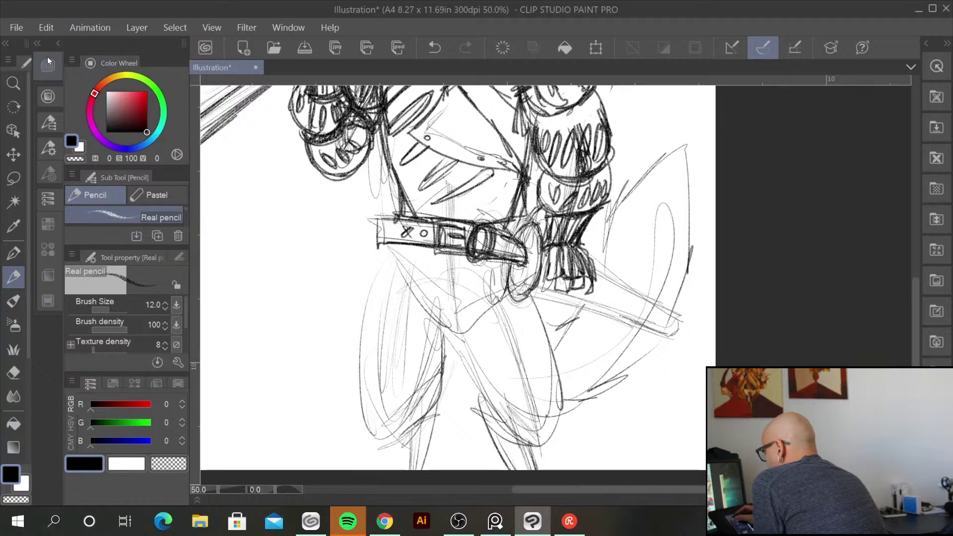
Merge Layer 1 Copy and Layer 1 into a single layer
click(57, 65)
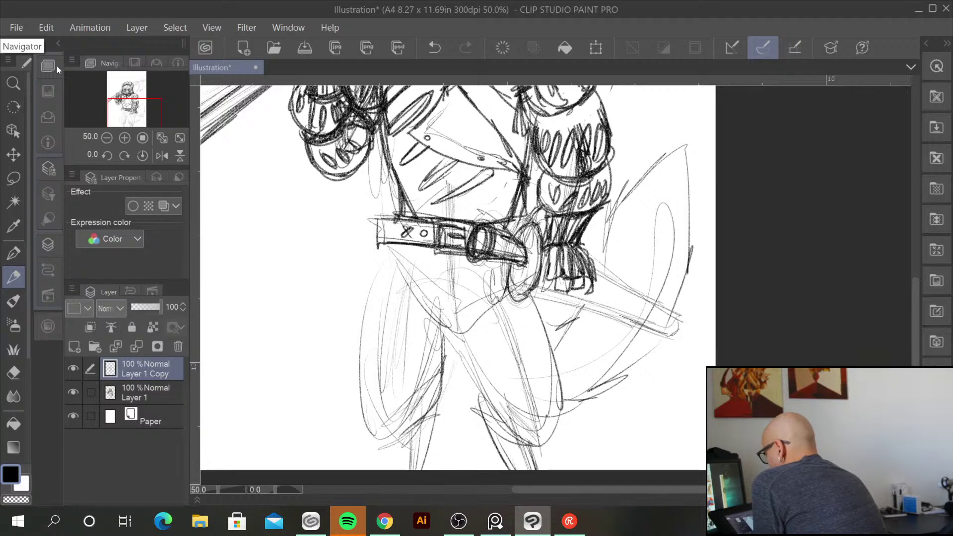
click(53, 243)
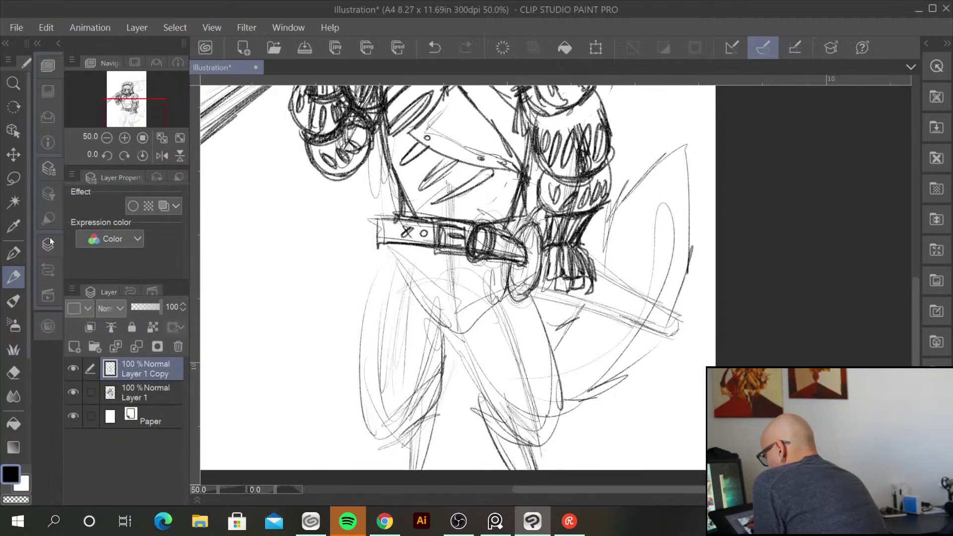
click(50, 241)
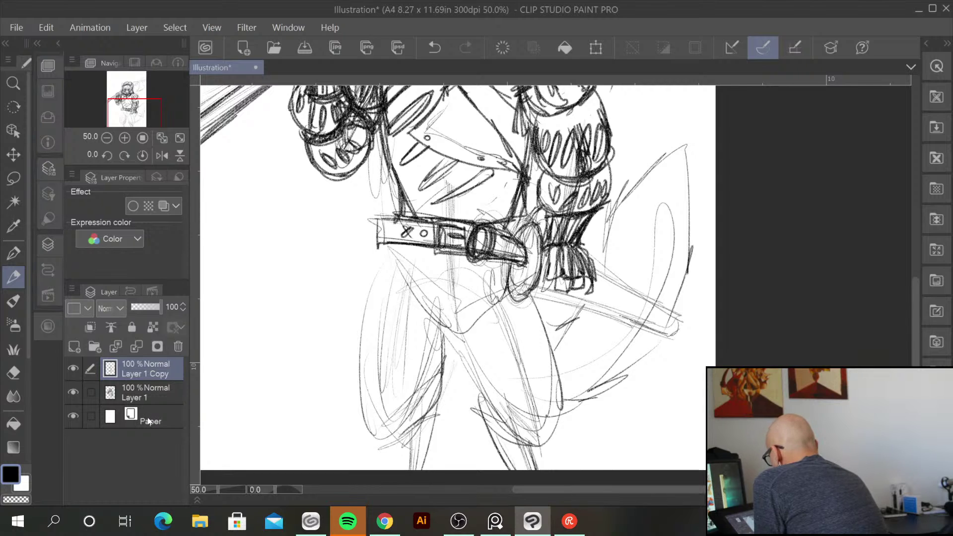
click(152, 392)
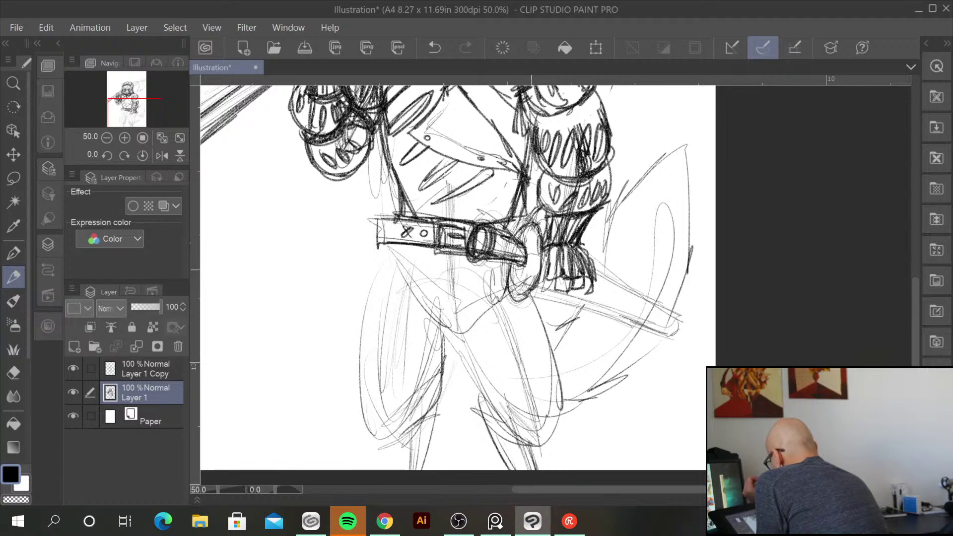
key(ctrl+plus)
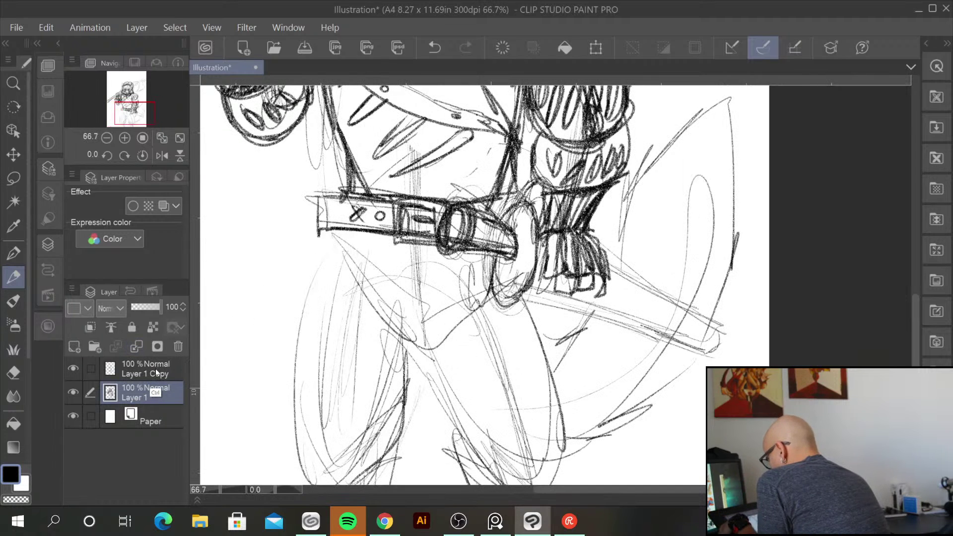
ctrl+click(155, 371)
right_click(152, 371)
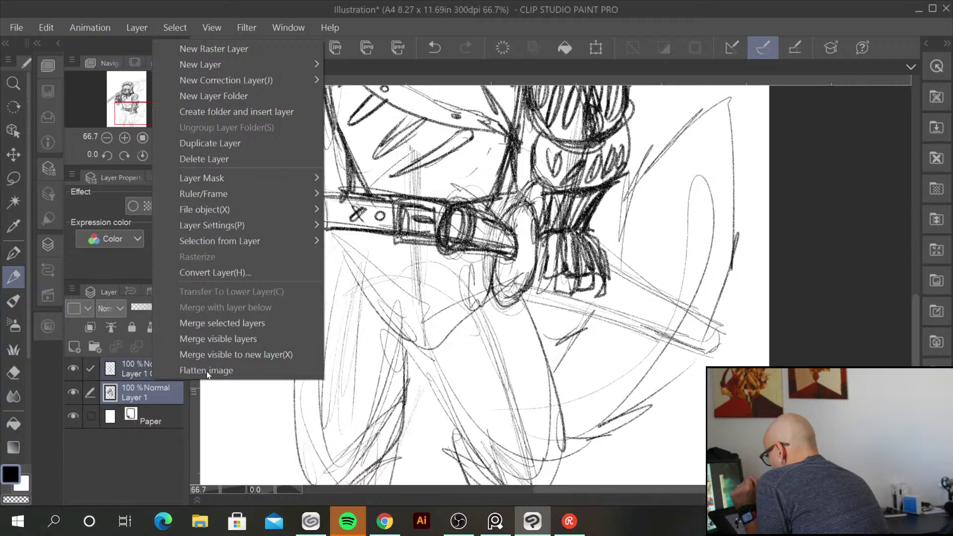
click(233, 323)
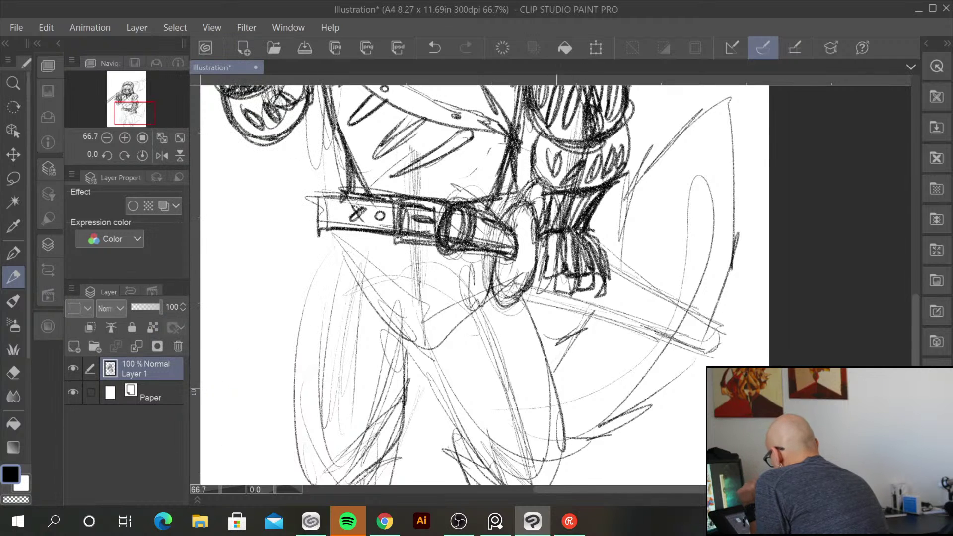
Clear the overlapping lines inside the sword's oval guard and the part of the hand next to it
mouse_move(522, 234)
mouse_down()
mouse_move(514, 226)
mouse_move(511, 285)
mouse_move(526, 214)
mouse_up()
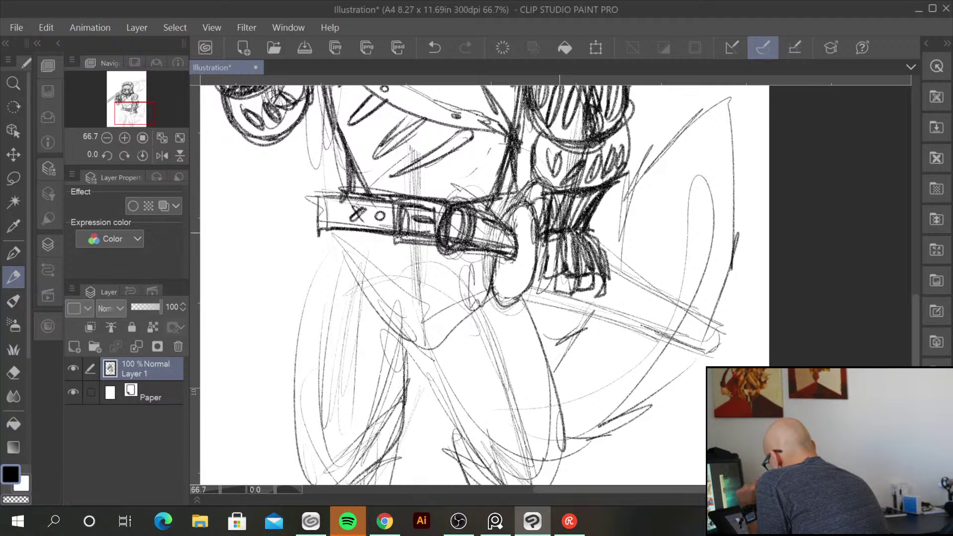
drag(558, 178, 531, 210)
mouse_move(526, 178)
mouse_down()
mouse_move(546, 196)
mouse_move(556, 238)
mouse_move(534, 187)
mouse_up()
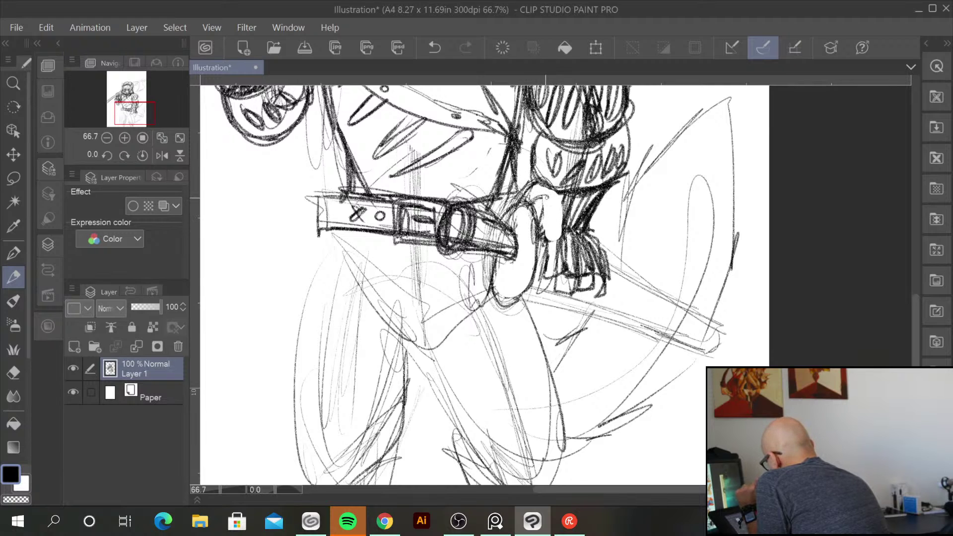
Draw the sword's curled crossguard arms above and below the oval guard, then add the grip's end and an inner rim
drag(543, 194, 532, 211)
mouse_move(516, 300)
mouse_down()
mouse_move(501, 327)
mouse_move(474, 292)
mouse_move(467, 330)
mouse_move(512, 300)
mouse_move(481, 330)
mouse_up()
mouse_move(513, 255)
mouse_down()
mouse_move(497, 297)
mouse_move(498, 270)
mouse_up()
drag(521, 221, 505, 268)
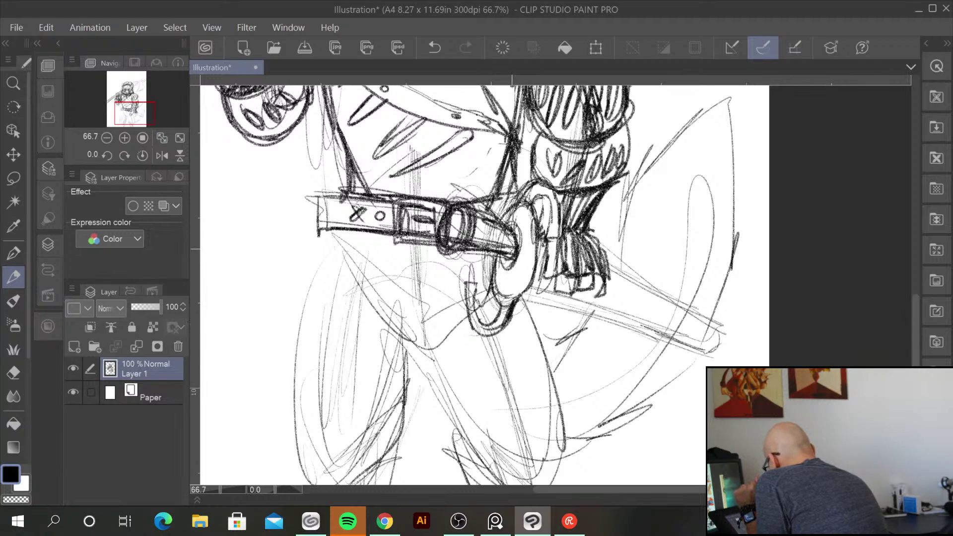
drag(534, 233, 528, 265)
mouse_move(530, 262)
mouse_down()
mouse_move(500, 298)
mouse_move(528, 278)
mouse_up()
drag(530, 268, 524, 291)
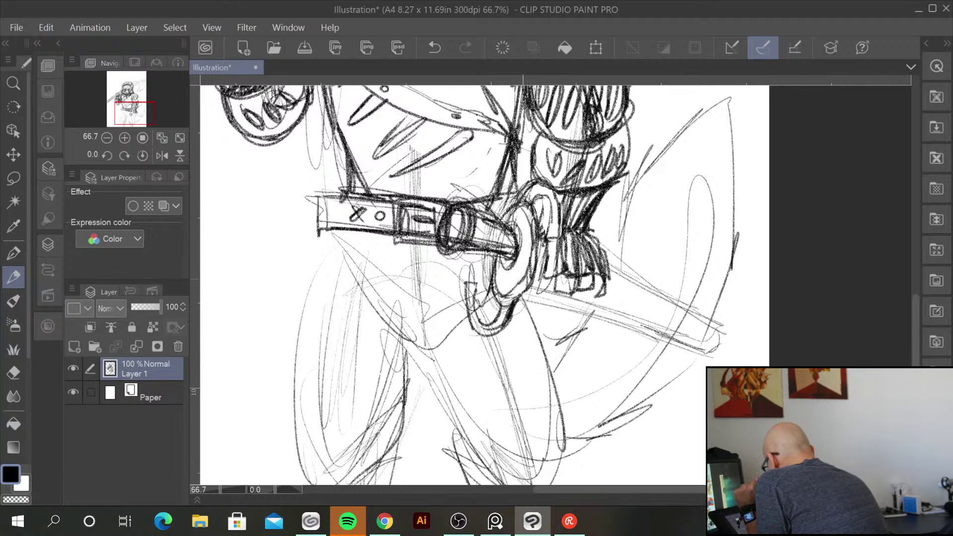
drag(534, 214, 527, 233)
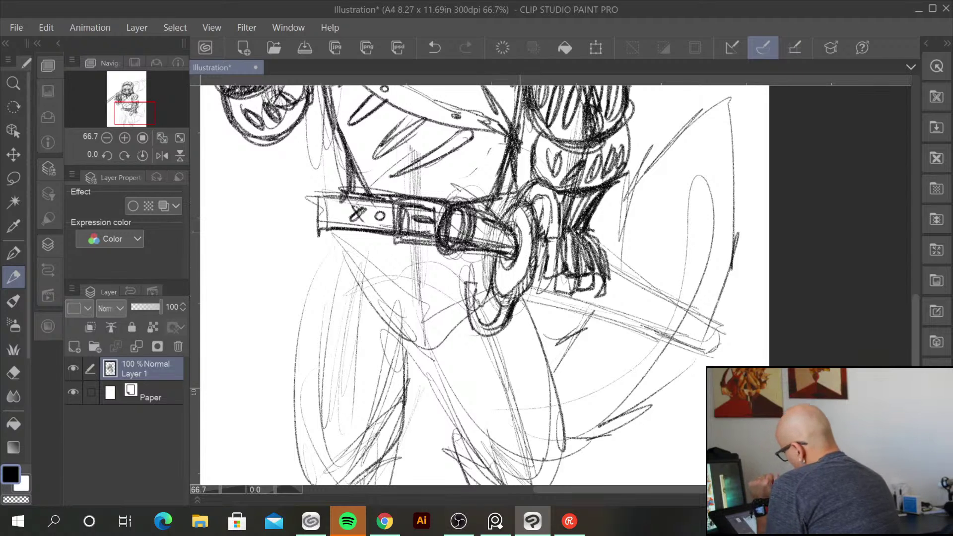
Darken the long edges of the scabbard running from the guard to its tip behind the hand
drag(516, 295, 697, 342)
mouse_move(629, 274)
mouse_down()
mouse_move(719, 326)
mouse_move(685, 347)
mouse_up()
mouse_move(640, 325)
mouse_down()
mouse_move(688, 344)
mouse_move(544, 294)
mouse_up()
drag(598, 309, 516, 286)
drag(676, 333, 638, 322)
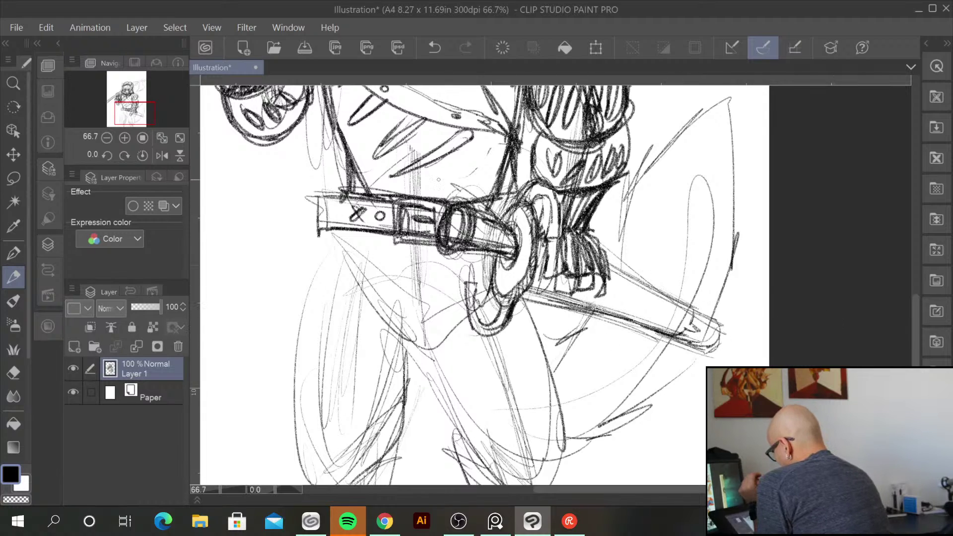
Pencil the oval codpiece, the curved hip hem on either side of it and the side edge below the belt
mouse_move(338, 233)
mouse_down()
mouse_move(311, 282)
mouse_move(411, 352)
mouse_move(404, 288)
mouse_move(449, 328)
mouse_move(407, 344)
mouse_up()
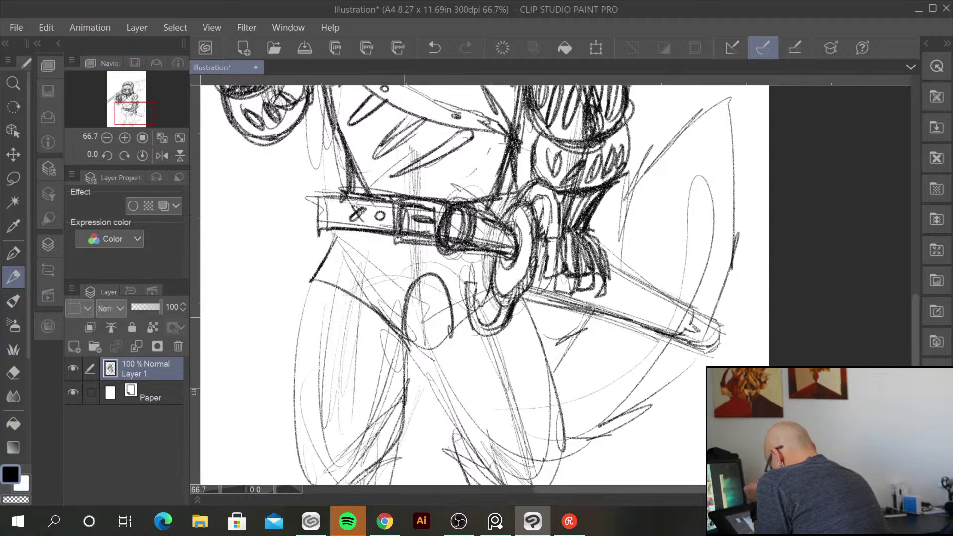
mouse_move(409, 295)
mouse_down()
mouse_move(428, 367)
mouse_move(459, 286)
mouse_up()
drag(444, 352, 482, 332)
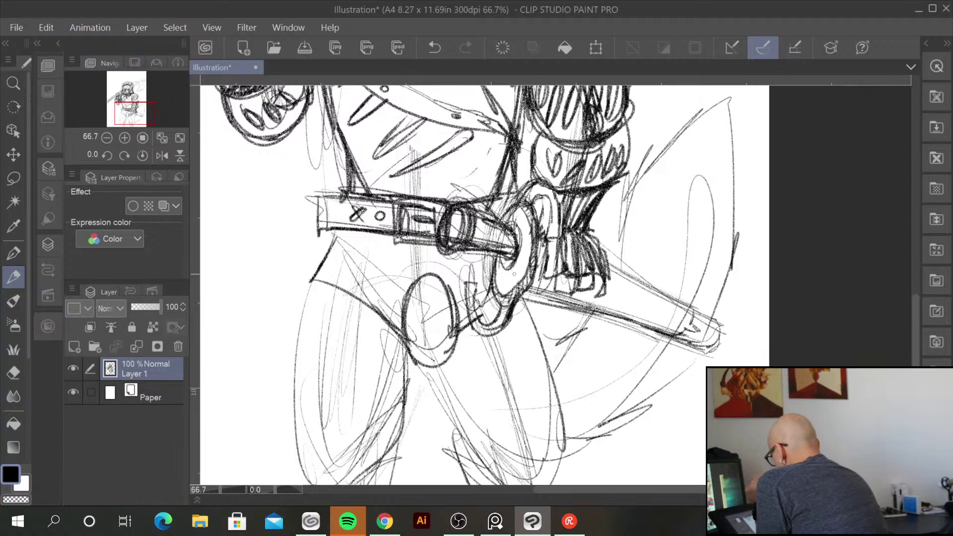
drag(319, 229, 311, 280)
drag(318, 233, 404, 235)
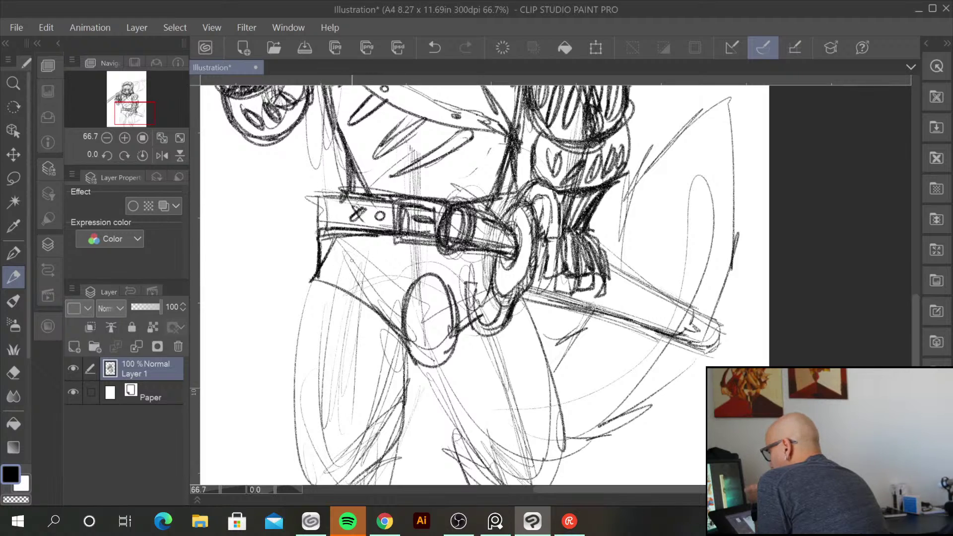
Add short stitch-like strokes along the curved hem between the hip and the codpiece
drag(356, 282, 342, 306)
drag(357, 281, 349, 289)
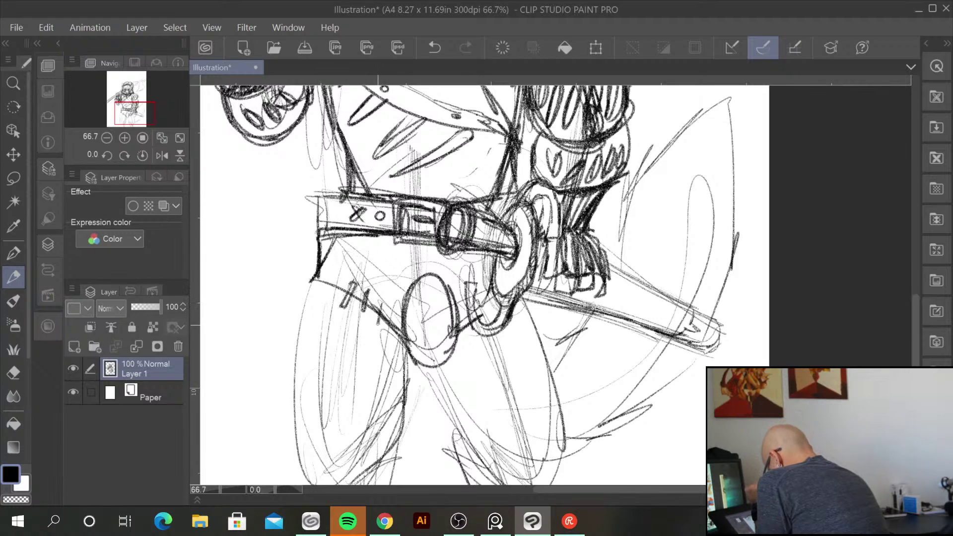
drag(389, 315, 402, 345)
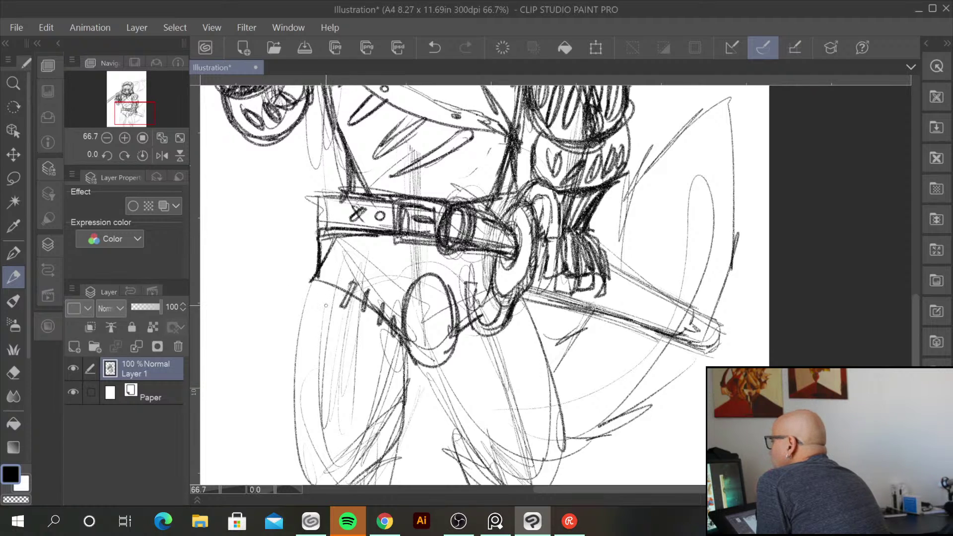
Darken the contours of both puffed breeches legs and add a gathered knee cuff on the leg away from the sword
drag(315, 280, 300, 420)
drag(313, 365, 300, 461)
drag(321, 455, 310, 478)
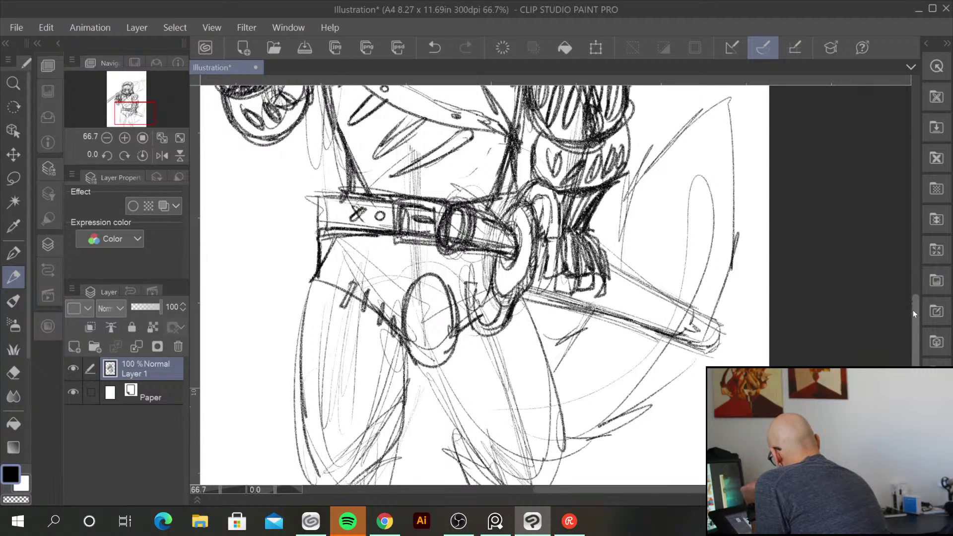
drag(912, 310, 912, 325)
mouse_move(405, 282)
mouse_down()
mouse_move(403, 355)
mouse_move(374, 398)
mouse_up()
mouse_move(319, 410)
mouse_down()
mouse_move(340, 423)
mouse_move(399, 417)
mouse_move(395, 392)
mouse_move(369, 417)
mouse_up()
drag(435, 305, 476, 389)
mouse_move(531, 252)
mouse_down()
mouse_move(557, 347)
mouse_move(534, 416)
mouse_move(521, 426)
mouse_up()
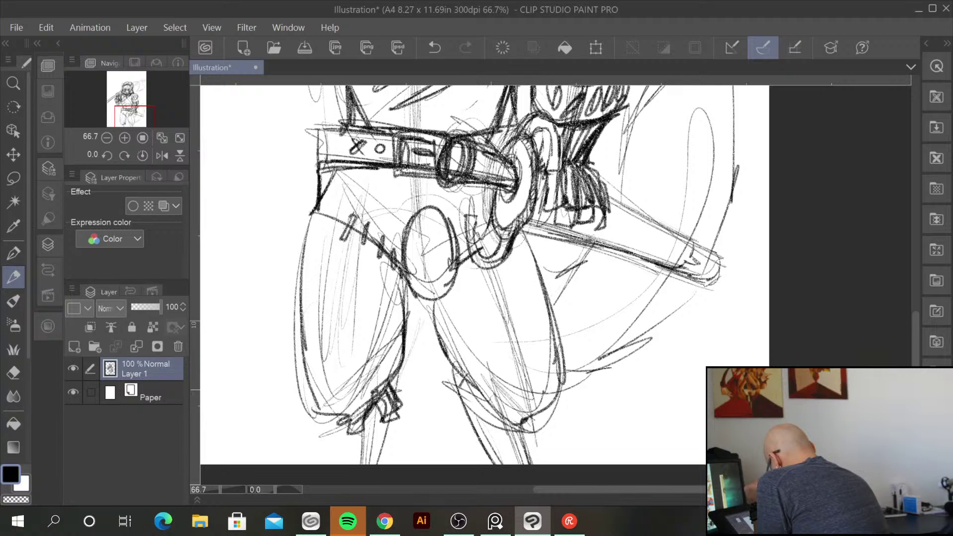
Draw the knee band on the sword-side leg and darken the outlines of both lower legs
mouse_move(453, 399)
mouse_down()
mouse_move(521, 436)
mouse_move(518, 467)
mouse_up()
drag(397, 415, 383, 464)
drag(363, 426, 357, 464)
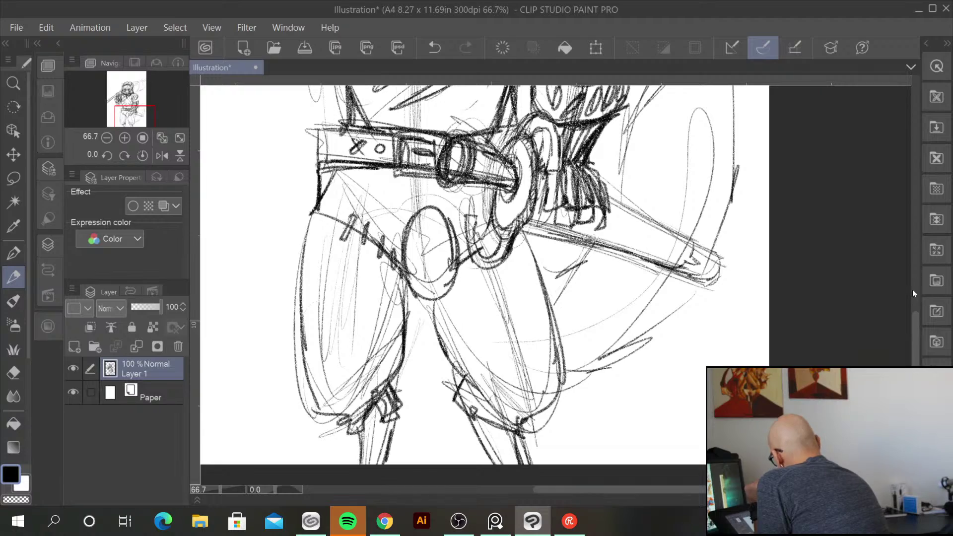
Pencil the axe's socket collar and redraw the long shaft edges through the axe head beside the hood
scroll(484, 273, down, 5)
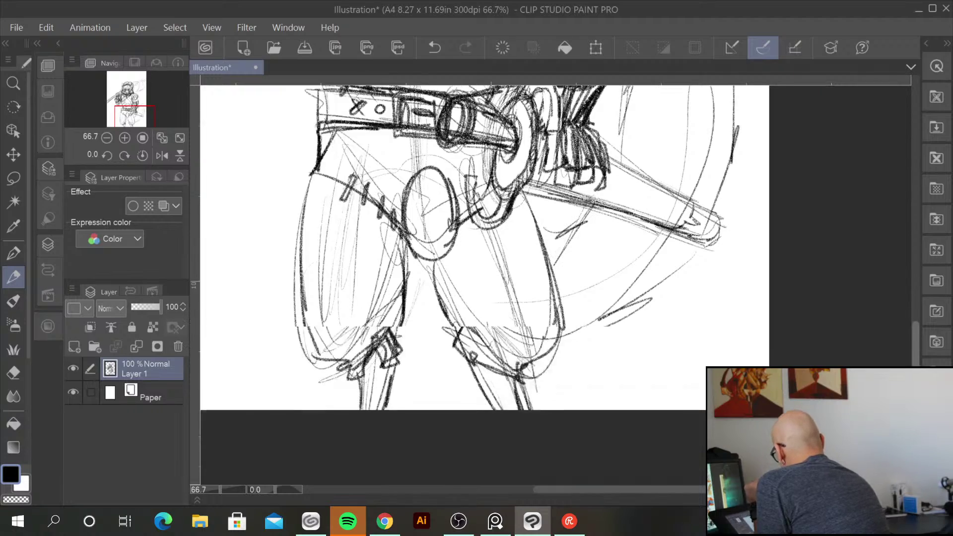
scroll(904, 289, up, 15)
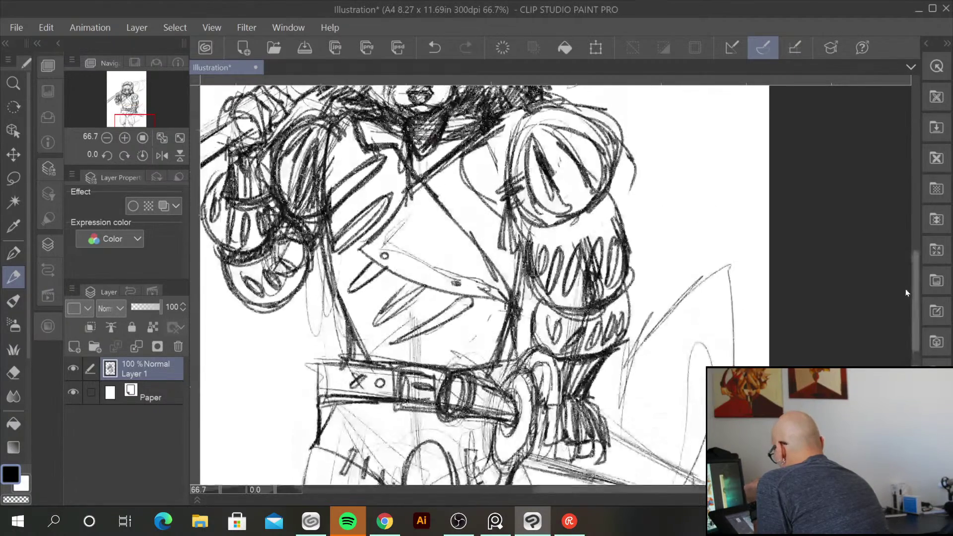
scroll(901, 239, up, 3)
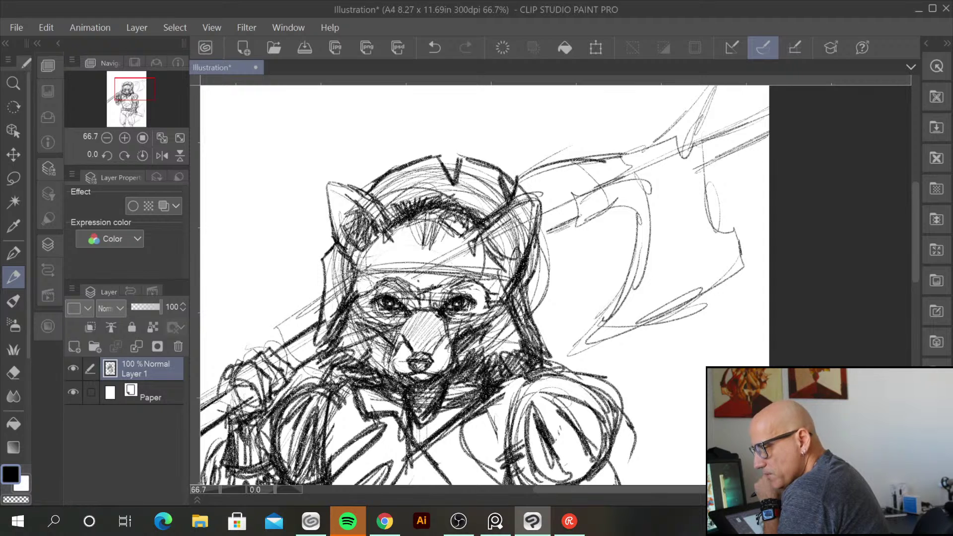
key(alt+Tab)
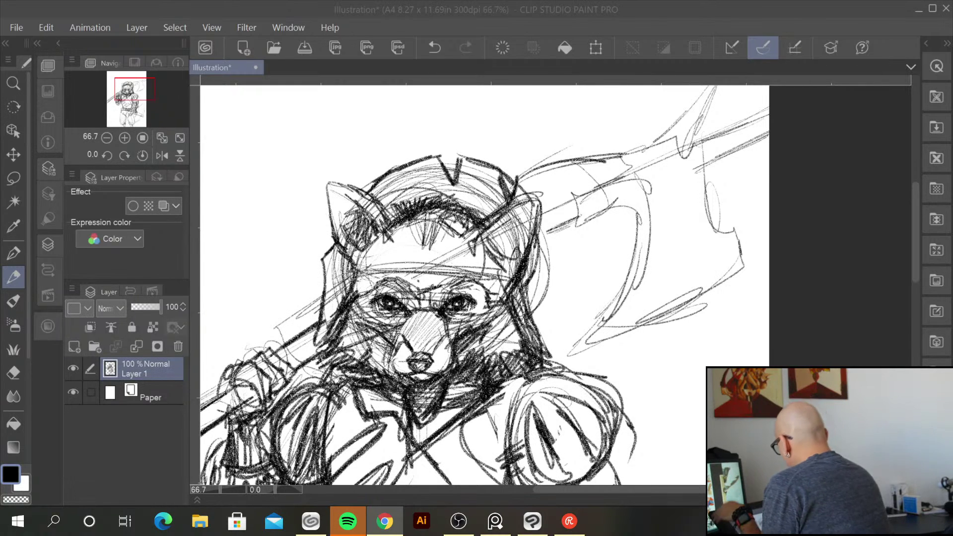
mouse_move(574, 208)
mouse_down()
mouse_move(648, 191)
mouse_move(562, 197)
mouse_move(571, 199)
mouse_move(574, 231)
mouse_up()
drag(571, 191, 687, 150)
drag(597, 182, 701, 141)
drag(616, 174, 768, 121)
drag(585, 217, 693, 169)
drag(564, 226, 752, 140)
drag(629, 179, 724, 138)
Darken the axe head with a pointed upper spike, a curved lower blade and jagged notches along its outer edge
mouse_move(686, 256)
mouse_down()
mouse_move(537, 308)
mouse_move(494, 356)
mouse_up()
mouse_move(397, 270)
mouse_down()
mouse_move(371, 222)
mouse_move(358, 224)
mouse_move(457, 208)
mouse_move(527, 156)
mouse_up()
mouse_move(482, 191)
mouse_down()
mouse_move(546, 138)
mouse_move(493, 255)
mouse_move(539, 148)
mouse_move(422, 213)
mouse_move(349, 228)
mouse_move(389, 297)
mouse_up()
mouse_move(384, 258)
mouse_down()
mouse_move(405, 286)
mouse_move(407, 320)
mouse_up()
drag(409, 279, 401, 315)
mouse_move(503, 245)
mouse_down()
mouse_move(576, 221)
mouse_move(501, 244)
mouse_move(540, 248)
mouse_move(501, 272)
mouse_up()
drag(443, 305, 431, 390)
mouse_move(434, 315)
mouse_down()
mouse_move(419, 345)
mouse_move(427, 392)
mouse_up()
drag(430, 387, 419, 411)
mouse_move(446, 347)
mouse_down()
mouse_move(405, 429)
mouse_move(448, 305)
mouse_up()
drag(469, 265, 425, 314)
mouse_move(445, 298)
mouse_down()
mouse_move(416, 320)
mouse_move(543, 275)
mouse_up()
drag(509, 290, 579, 252)
mouse_move(558, 143)
mouse_down()
mouse_move(573, 160)
mouse_move(579, 154)
mouse_move(568, 197)
mouse_move(575, 201)
mouse_move(617, 178)
mouse_up()
mouse_move(563, 201)
mouse_down()
mouse_move(618, 180)
mouse_move(593, 238)
mouse_up()
drag(597, 234, 490, 298)
key(ctrl+minus)
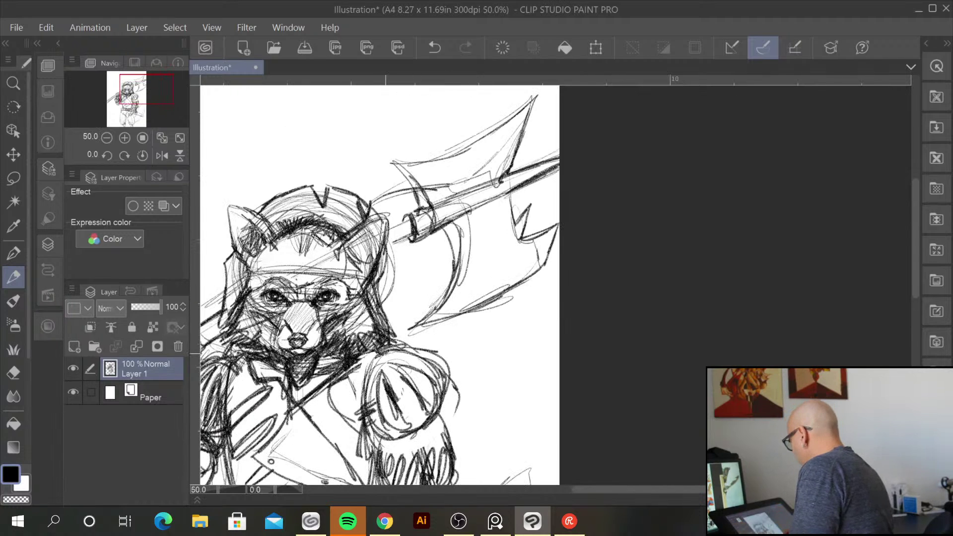
key(ctrl+minus)
drag(529, 229, 545, 228)
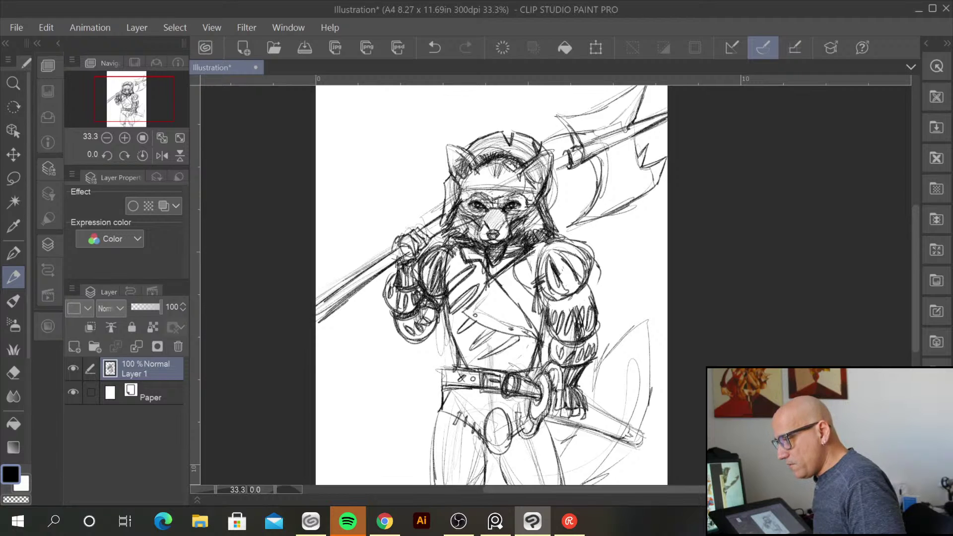
Lasso the puffed breeches leg away from the sword and move it slightly inward towards the other leg
key(alt+Tab)
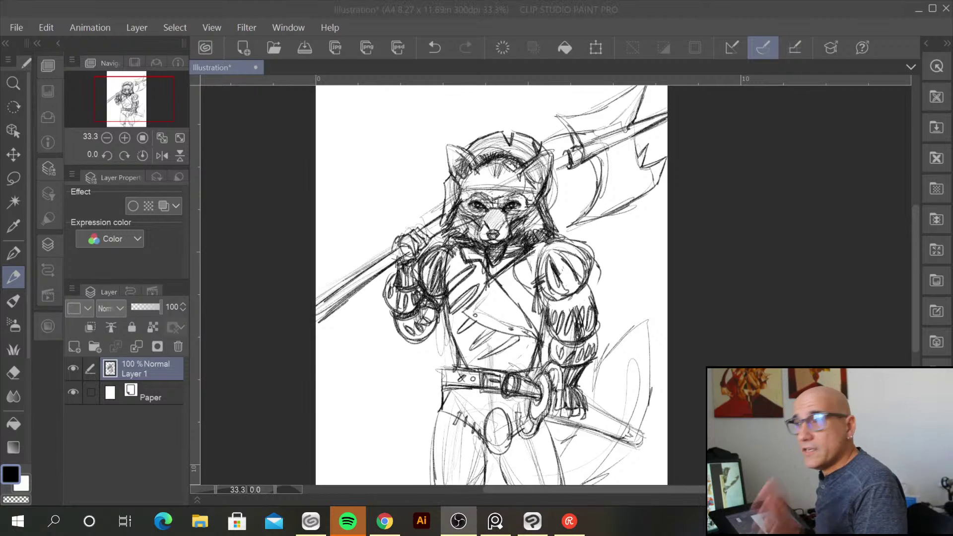
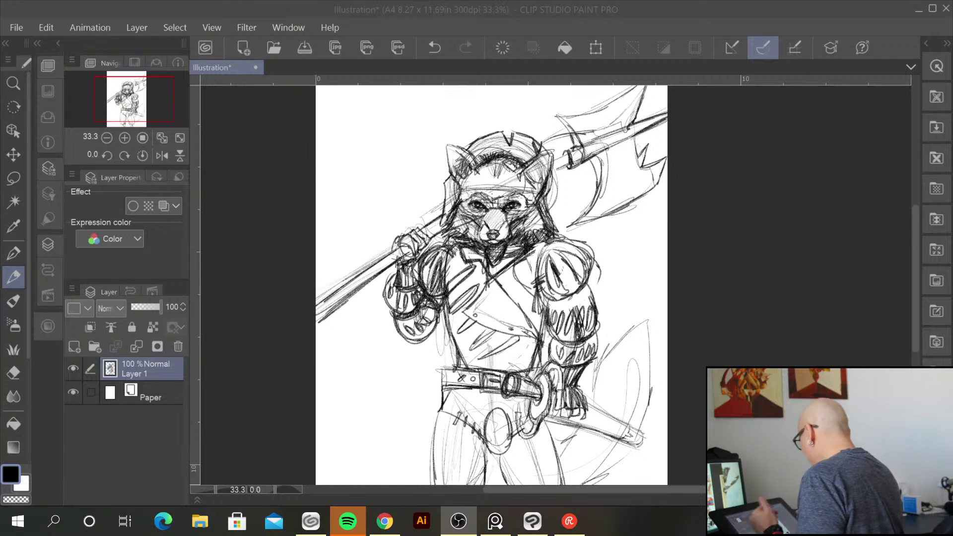
scroll(912, 342, down, 3)
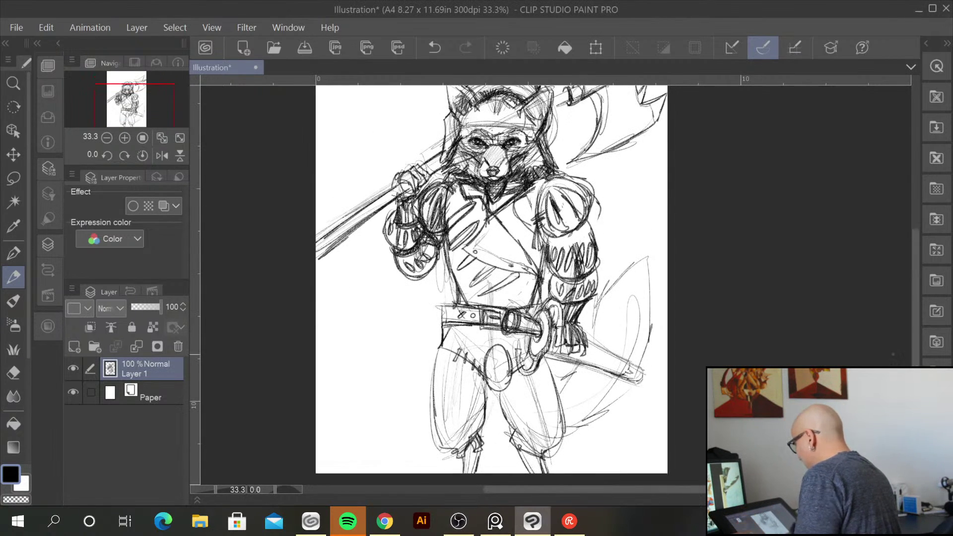
key(ctrl+minus)
drag(745, 422, 650, 397)
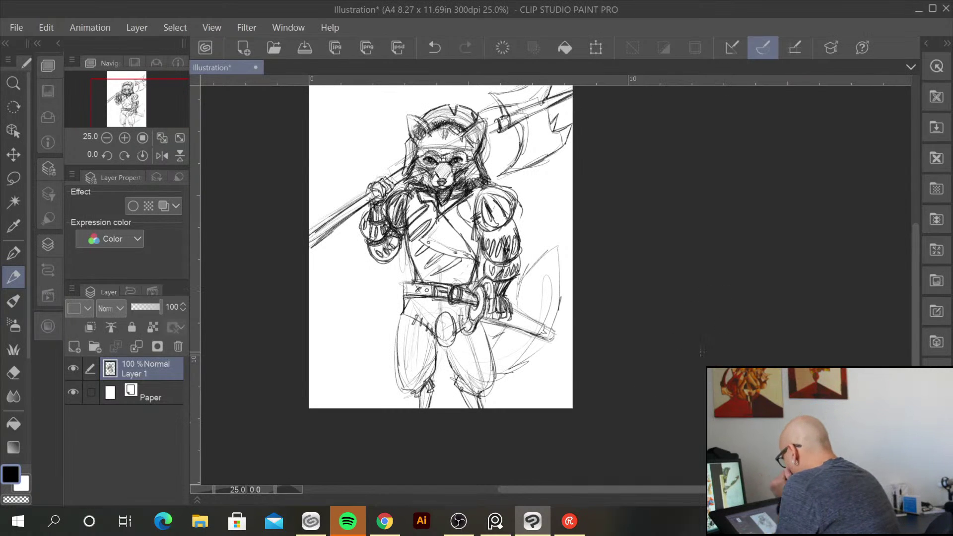
click(14, 179)
mouse_move(440, 321)
mouse_down()
mouse_move(445, 388)
mouse_move(405, 409)
mouse_move(390, 326)
mouse_move(410, 297)
mouse_up()
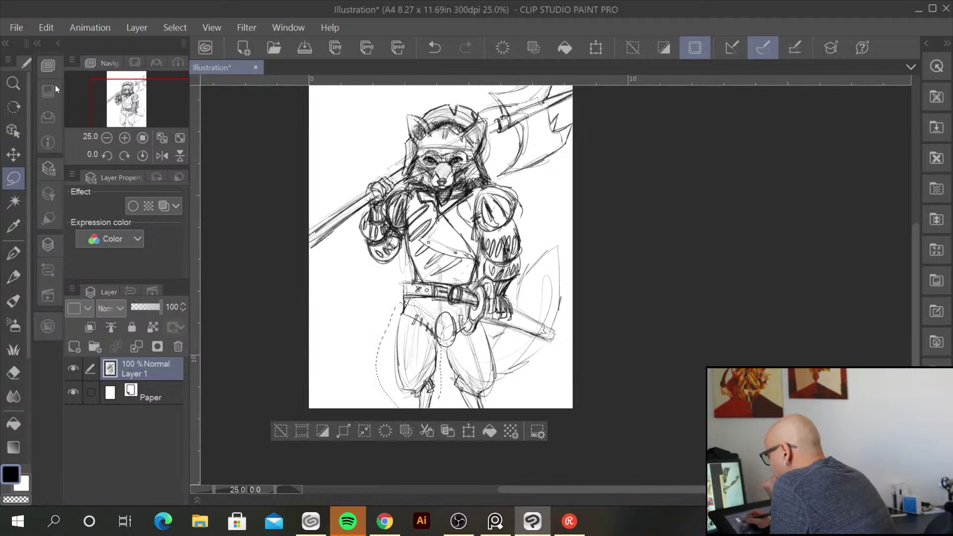
click(13, 154)
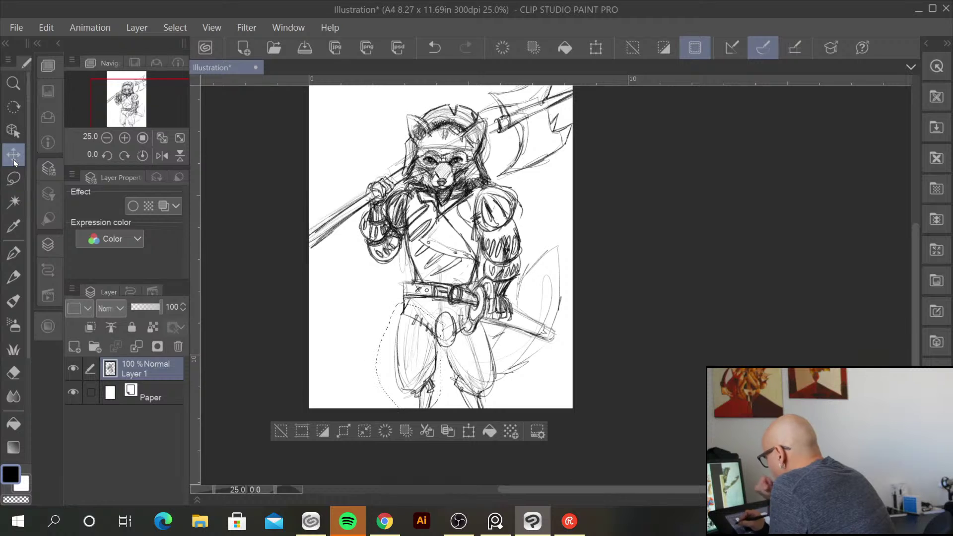
click(468, 431)
drag(439, 375, 441, 376)
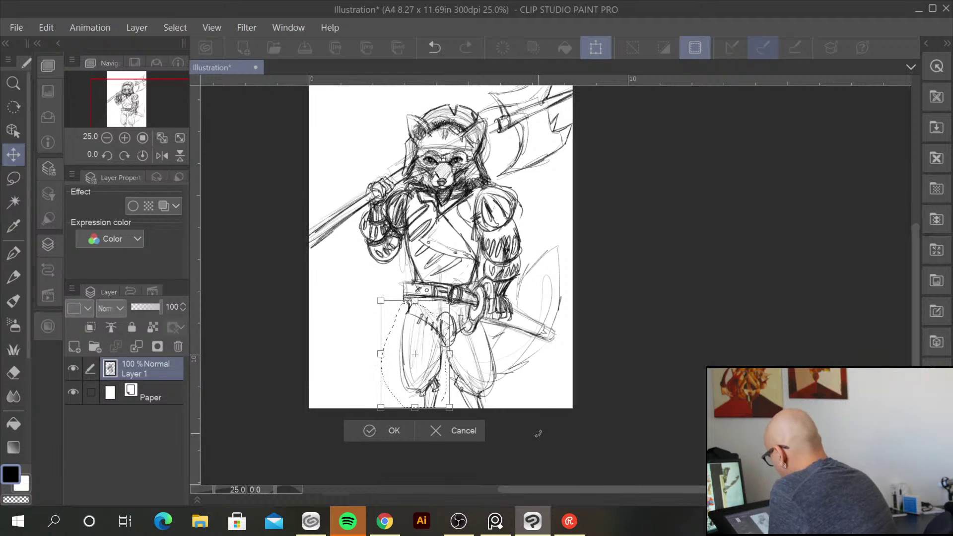
key(Return)
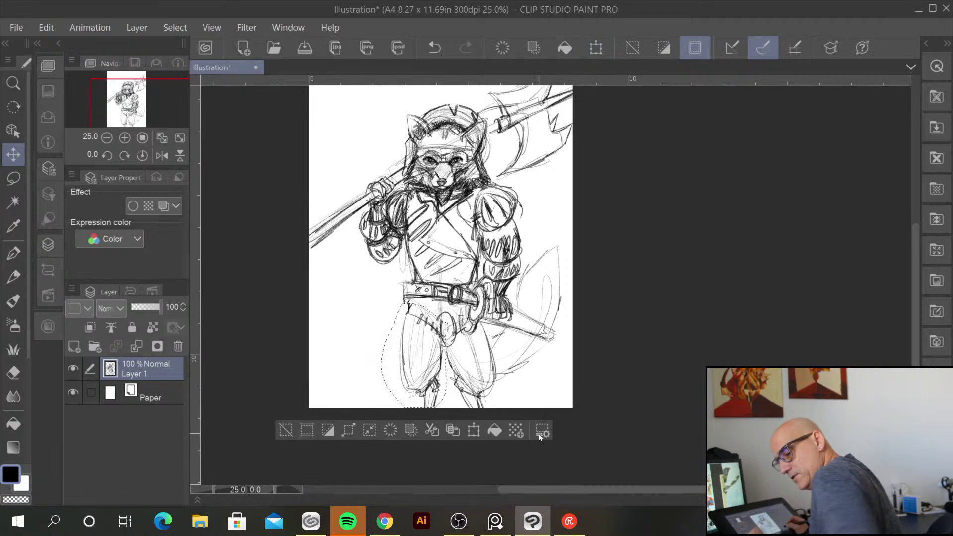
key(ctrl+d)
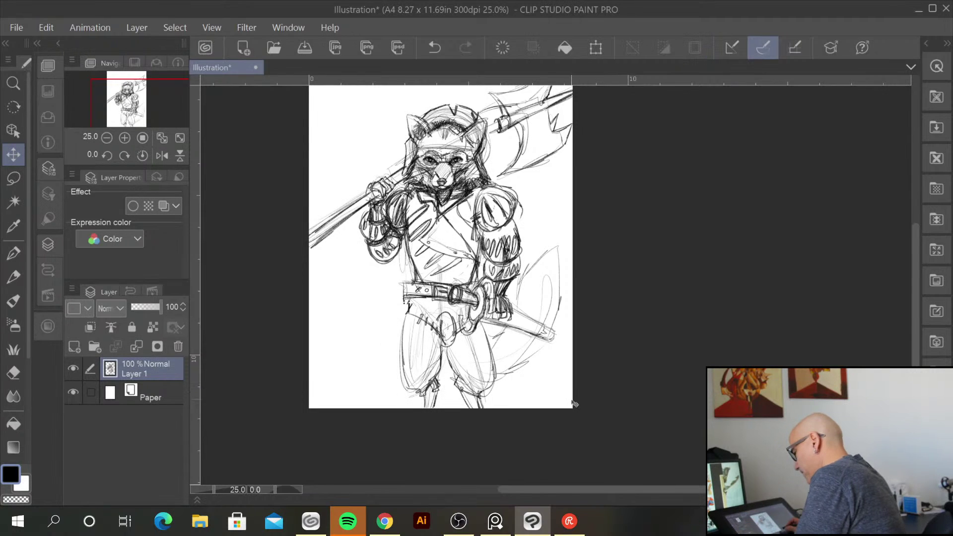
Pencil a slanted second strap beneath the belt and reinforce the belt's edges on the side away from the sword
scroll(573, 402, up, 1)
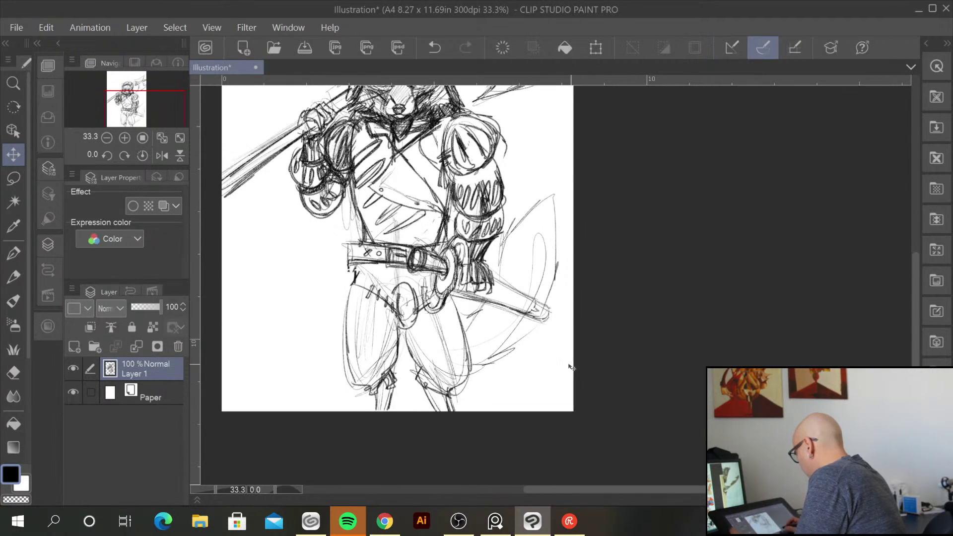
click(19, 277)
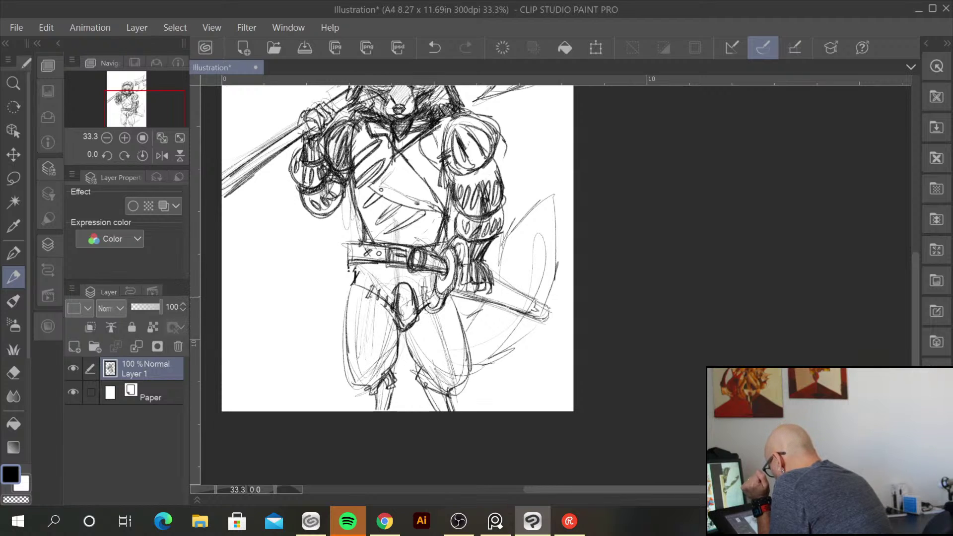
mouse_move(350, 246)
mouse_down()
mouse_move(350, 267)
mouse_move(387, 251)
mouse_up()
drag(382, 260, 397, 264)
drag(358, 274, 397, 264)
Darken the contours of both puffed breeches legs and hatch the oval codpiece between them
mouse_move(403, 332)
mouse_down()
mouse_move(417, 368)
mouse_move(448, 382)
mouse_up()
mouse_move(449, 299)
mouse_down()
mouse_move(464, 382)
mouse_move(451, 391)
mouse_move(412, 379)
mouse_up()
drag(416, 377, 452, 396)
mouse_move(347, 295)
mouse_down()
mouse_move(353, 381)
mouse_move(371, 390)
mouse_up()
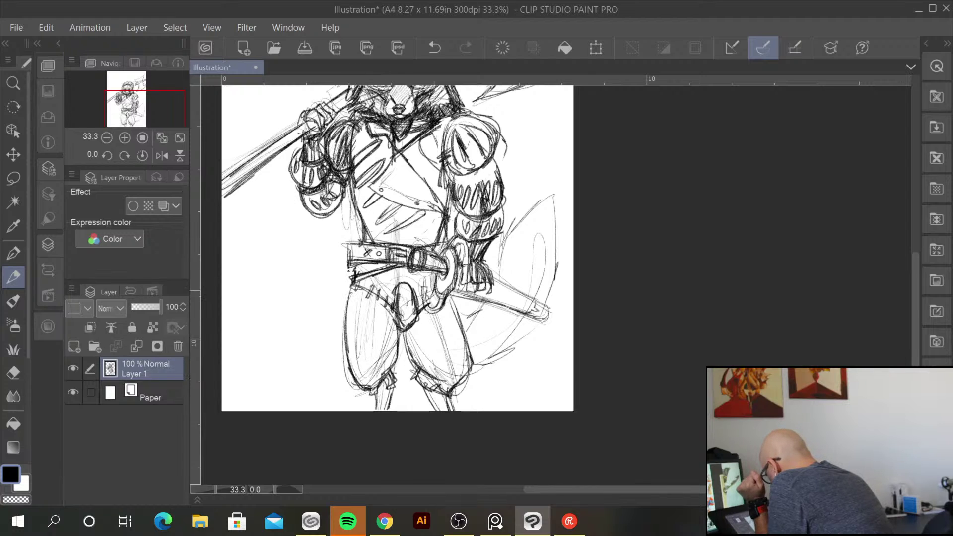
mouse_move(420, 300)
mouse_down()
mouse_move(424, 316)
mouse_move(440, 293)
mouse_move(411, 284)
mouse_move(401, 330)
mouse_up()
mouse_move(405, 288)
mouse_down()
mouse_move(399, 298)
mouse_move(409, 317)
mouse_up()
mouse_move(412, 313)
mouse_down()
mouse_move(408, 322)
mouse_move(403, 269)
mouse_move(398, 280)
mouse_move(445, 291)
mouse_up()
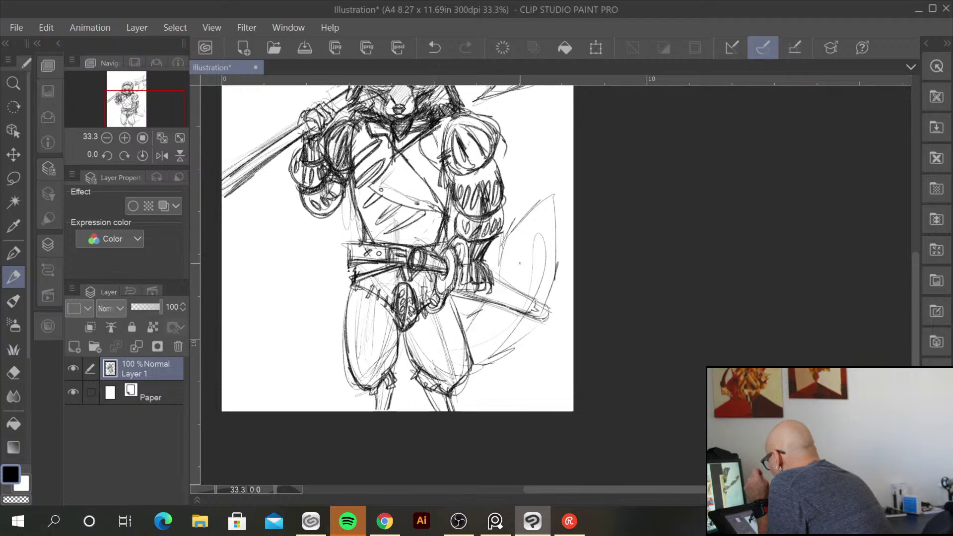
Firm up the belt's outer end and darken the jacket's waist sides and flap edges
drag(364, 245, 350, 250)
drag(351, 247, 349, 272)
drag(388, 246, 350, 249)
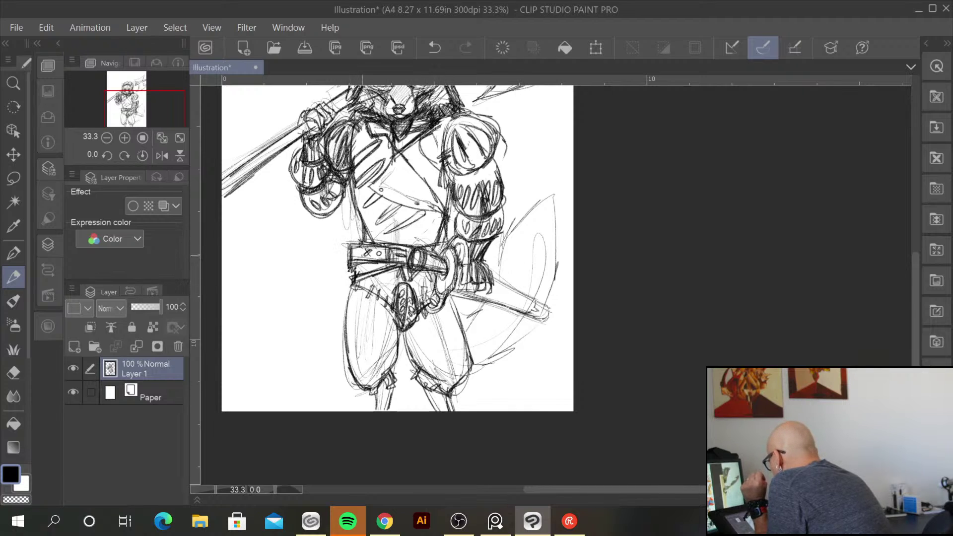
mouse_move(361, 200)
mouse_down()
mouse_move(358, 241)
mouse_move(371, 224)
mouse_move(360, 243)
mouse_up()
mouse_move(443, 223)
mouse_down()
mouse_move(439, 252)
mouse_move(442, 243)
mouse_up()
mouse_move(381, 159)
mouse_down()
mouse_move(392, 172)
mouse_move(370, 182)
mouse_move(382, 170)
mouse_move(371, 196)
mouse_up()
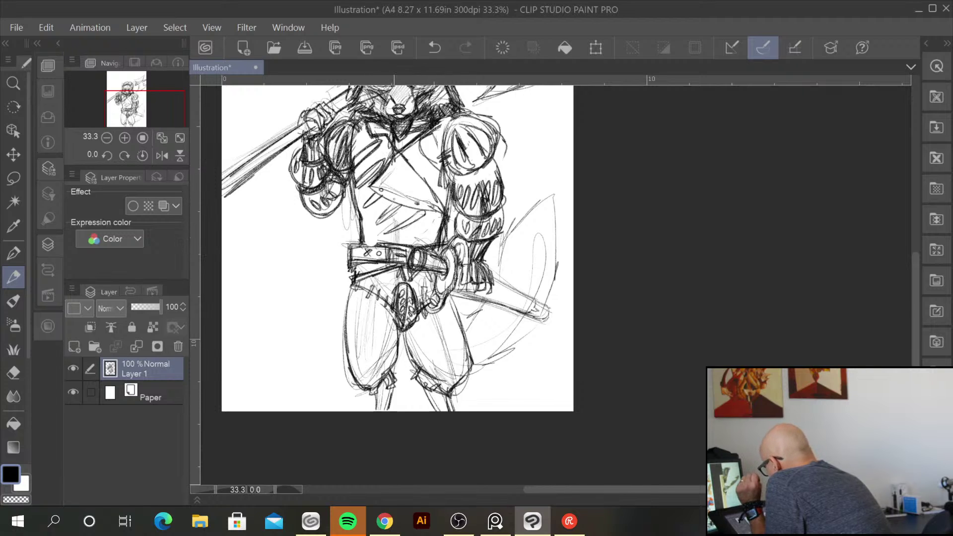
drag(410, 170, 441, 211)
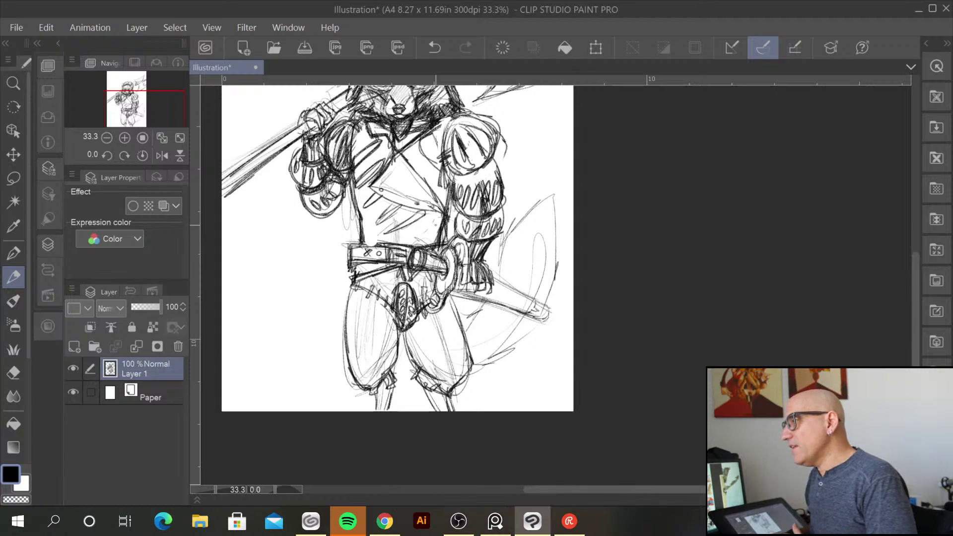
Rule the lower edge of the axe shaft as a straight line from the socket collar to the page edge
drag(516, 187, 553, 305)
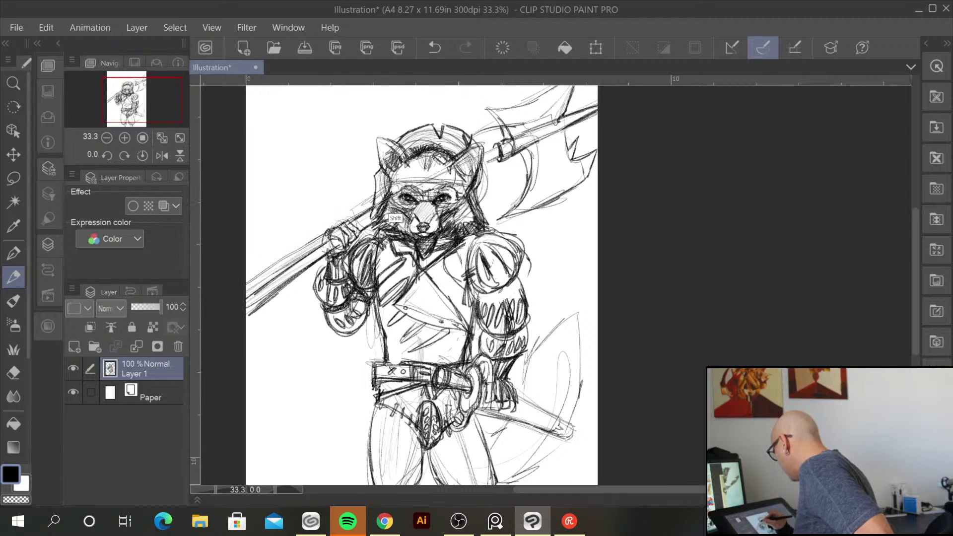
shift+click(487, 166)
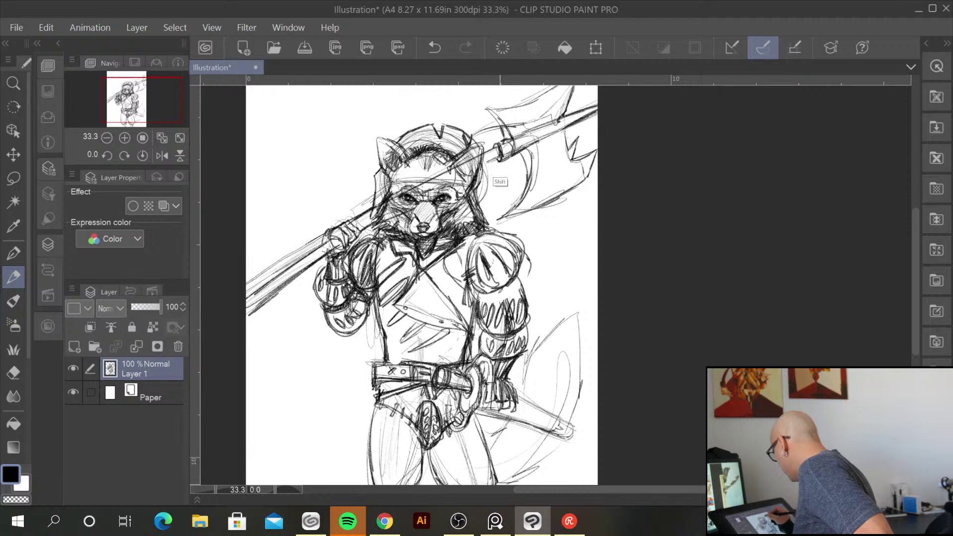
click(502, 157)
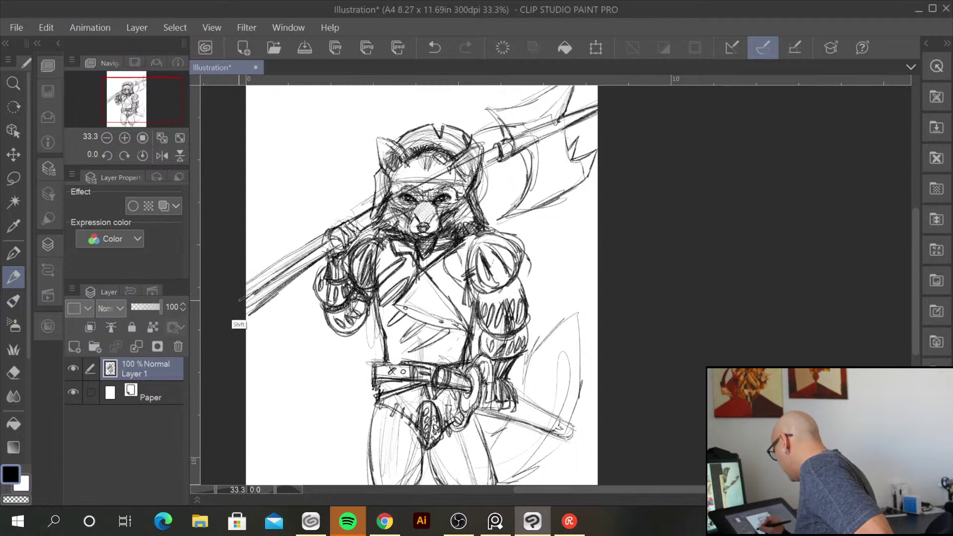
shift+click(242, 299)
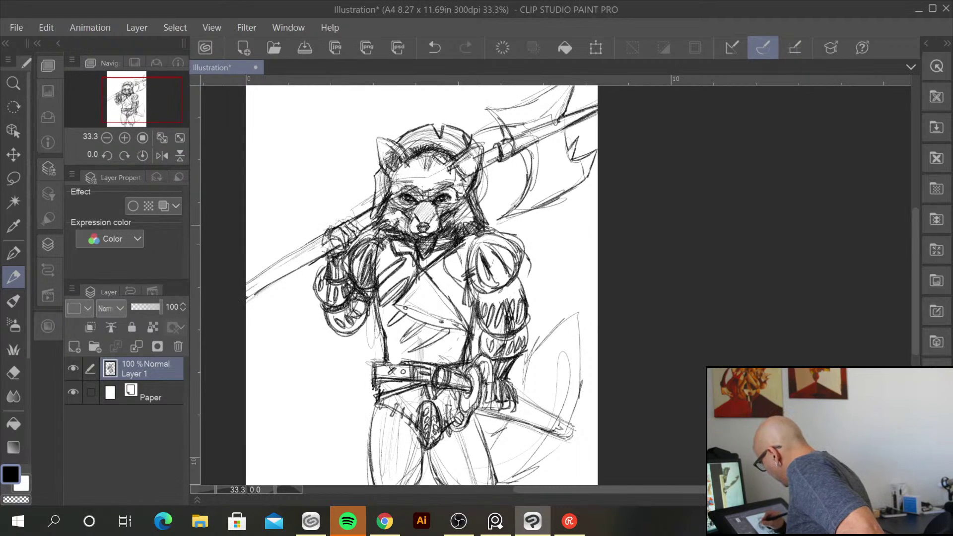
Darken the fingers gripping the axe and the shaft edges between the hand and the page edge
drag(342, 241, 342, 244)
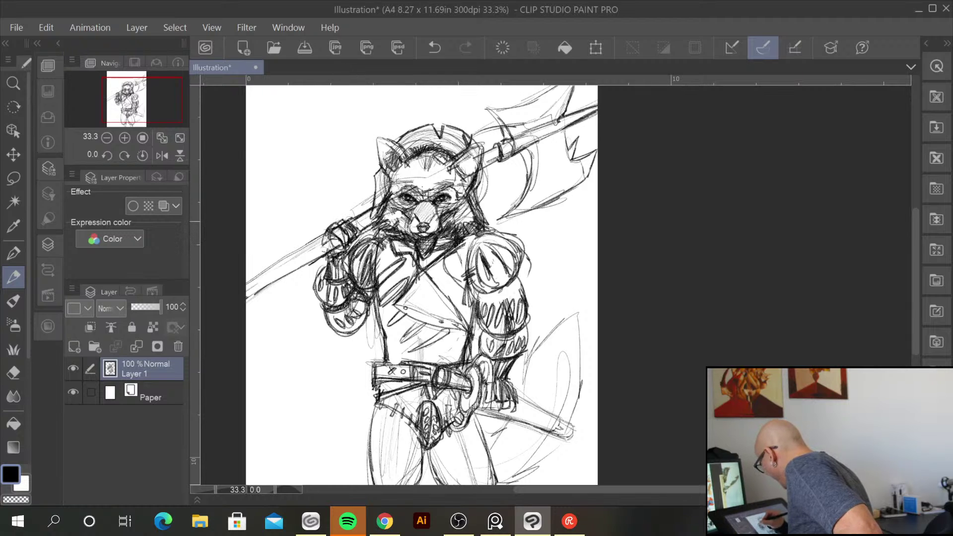
drag(330, 233, 249, 287)
drag(323, 254, 246, 301)
drag(293, 253, 246, 283)
drag(307, 249, 245, 286)
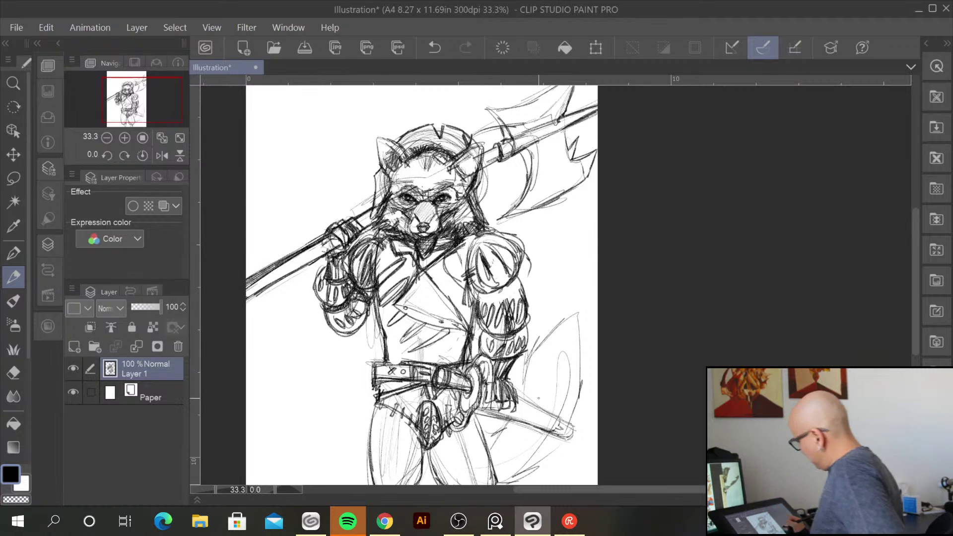
Darken the axe blade's inner curve and lower edge and add shaft lines between the collar and upper spike
drag(520, 150, 529, 186)
drag(502, 215, 583, 179)
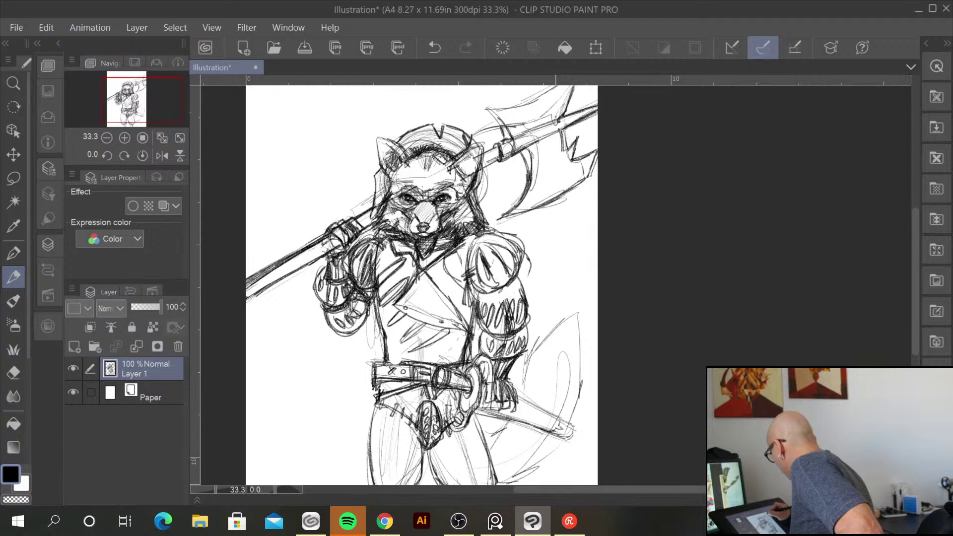
drag(509, 127, 551, 113)
drag(519, 126, 556, 103)
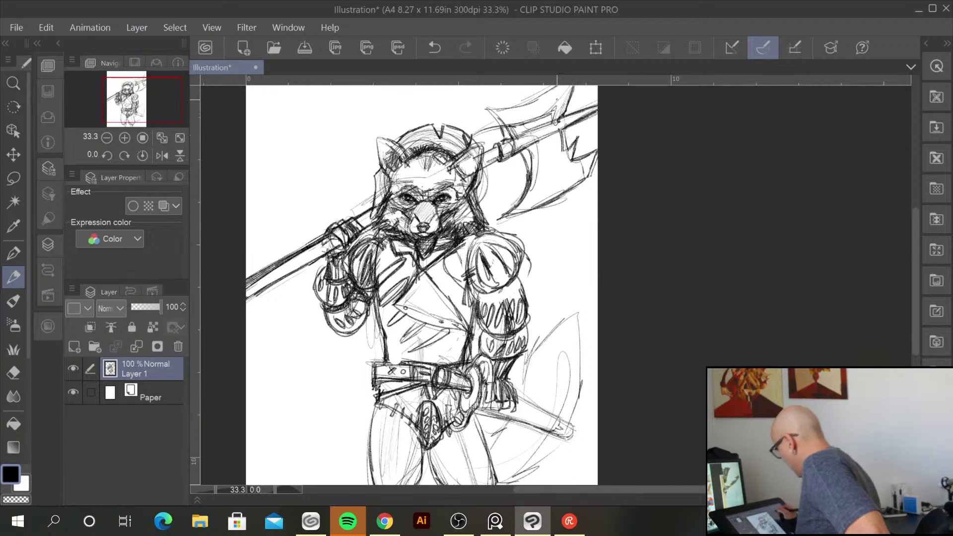
Redraw the bushy tail's upper edge and pointed tip behind the sword-side arm with darker strokes
key(ctrl+minus)
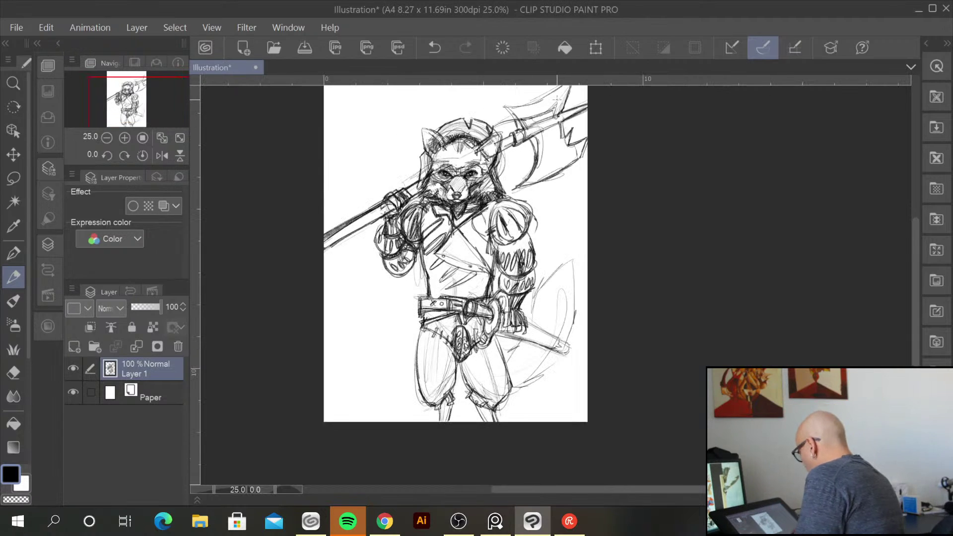
drag(628, 474, 563, 348)
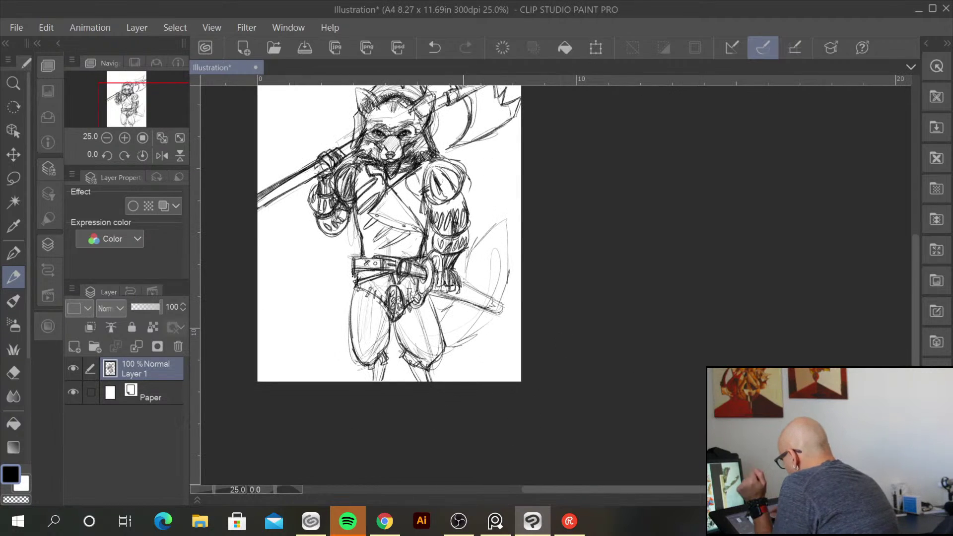
drag(433, 295, 440, 300)
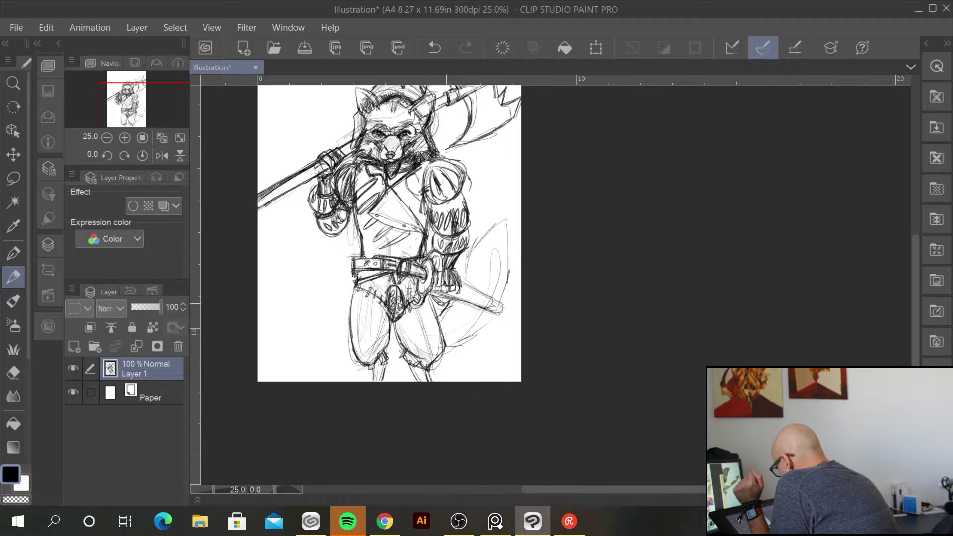
drag(439, 342, 480, 330)
drag(441, 301, 449, 308)
mouse_move(469, 254)
mouse_down()
mouse_move(507, 218)
mouse_move(518, 276)
mouse_move(460, 336)
mouse_up()
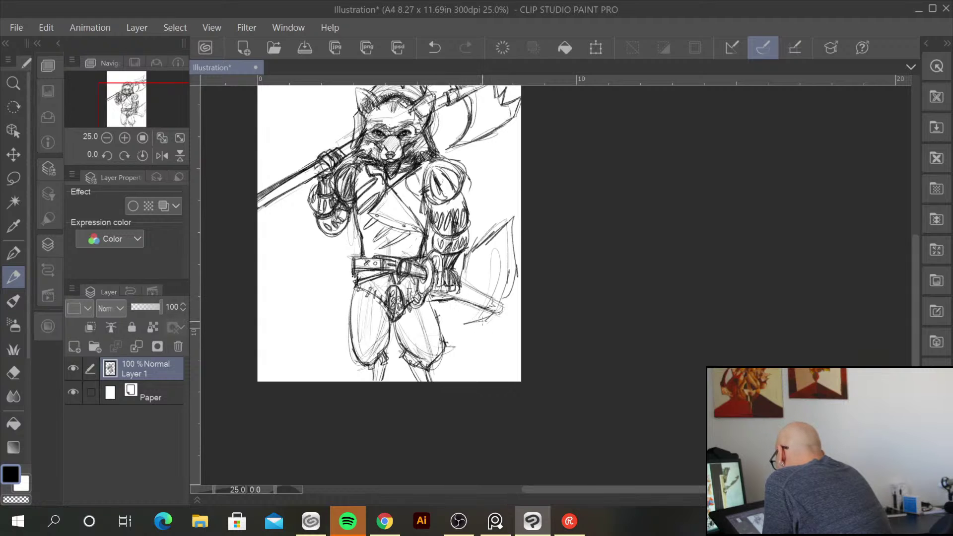
Outline the tail's curved underside below the sword and hatch fur strokes inside the tail
mouse_move(502, 303)
mouse_down()
mouse_move(474, 327)
mouse_move(444, 338)
mouse_move(441, 329)
mouse_up()
drag(442, 293, 428, 316)
drag(485, 320, 462, 331)
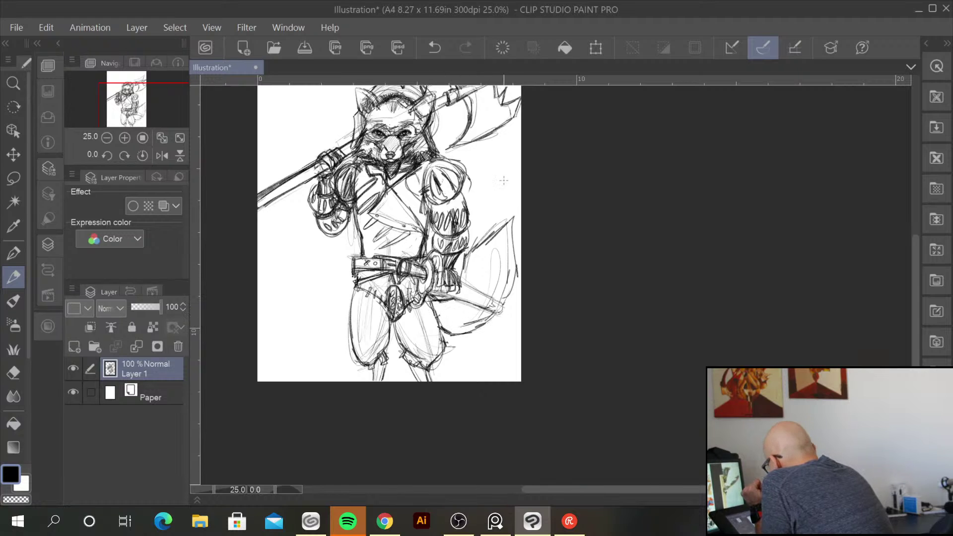
mouse_move(460, 264)
mouse_down()
mouse_move(511, 223)
mouse_move(513, 272)
mouse_move(467, 275)
mouse_move(499, 251)
mouse_move(515, 263)
mouse_up()
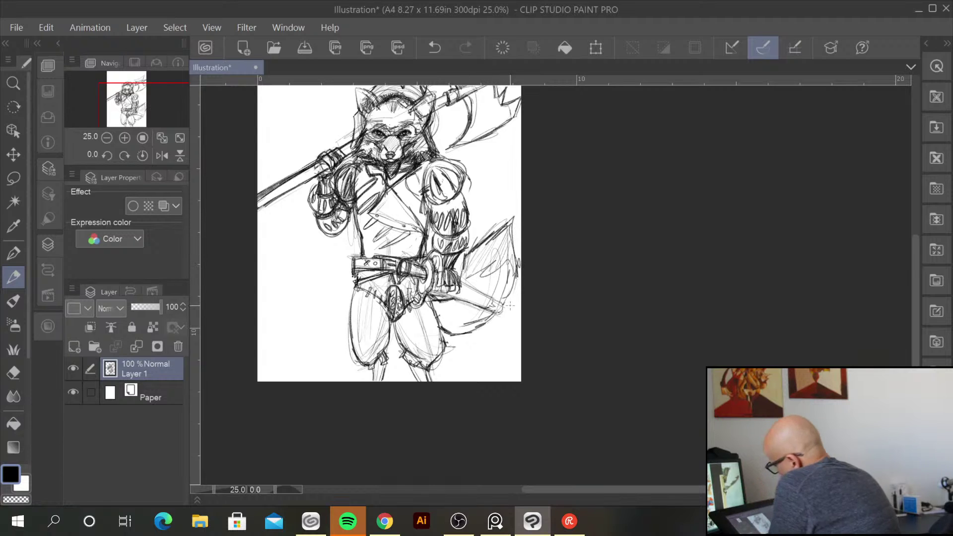
Add a new layer above the sketch and lower the sketch layer's opacity to 47%
scroll(607, 357, down, 2)
scroll(563, 419, up, 3)
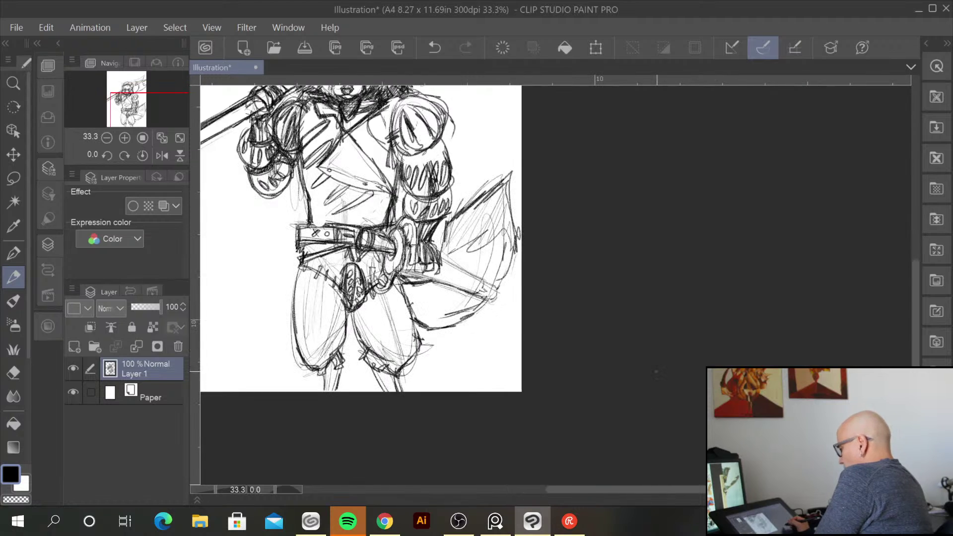
drag(563, 348, 584, 469)
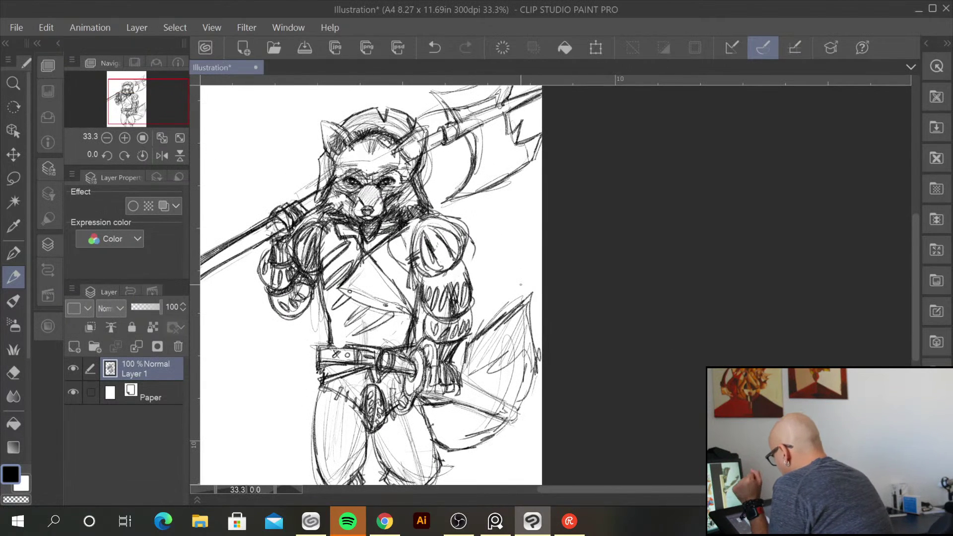
click(74, 346)
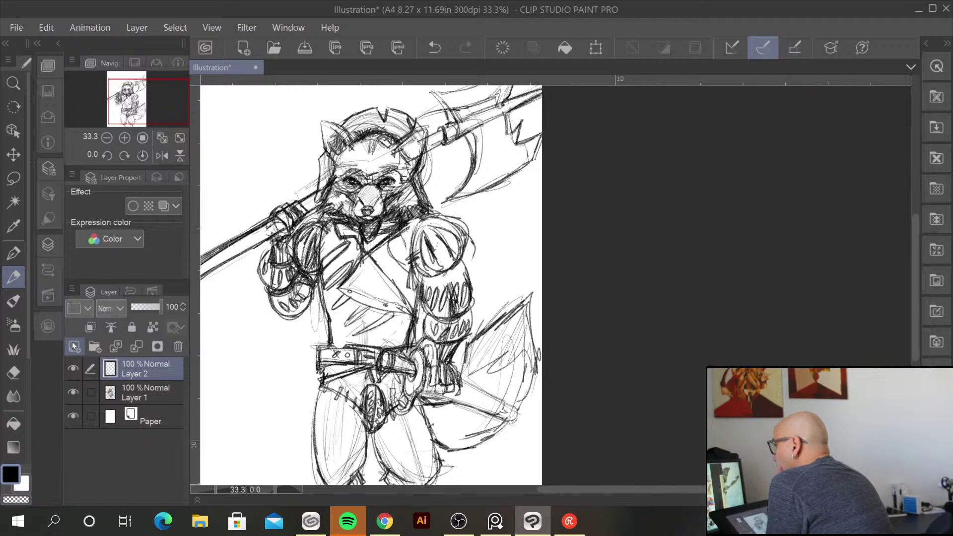
click(161, 390)
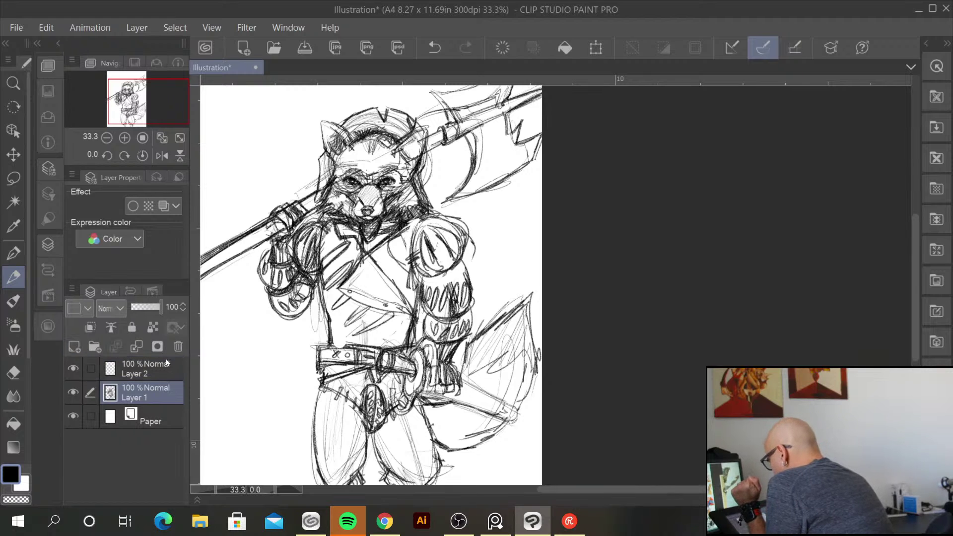
drag(159, 308, 145, 307)
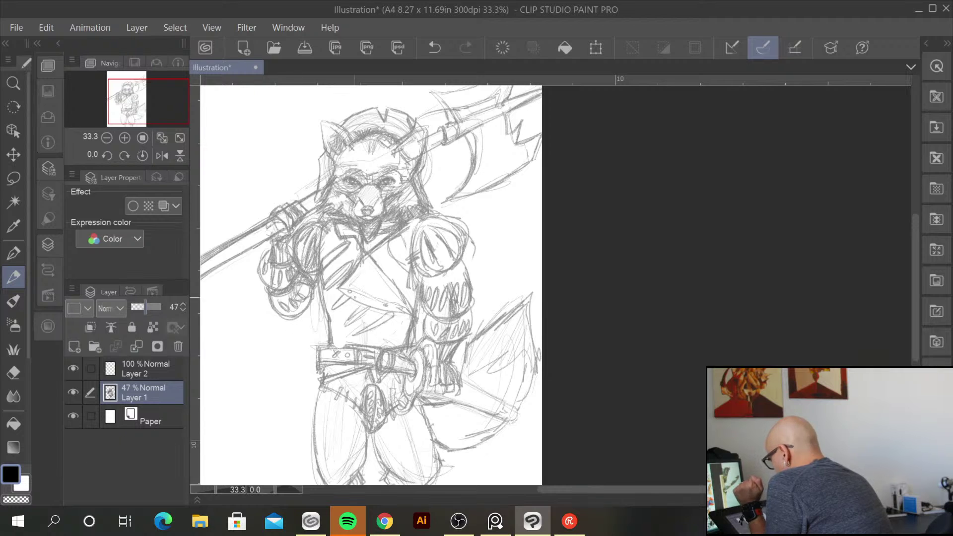
Make the new empty layer above the faded sketch active and choose the Real G-Pen at brush size 15 in black
click(161, 368)
key(ctrl+plus)
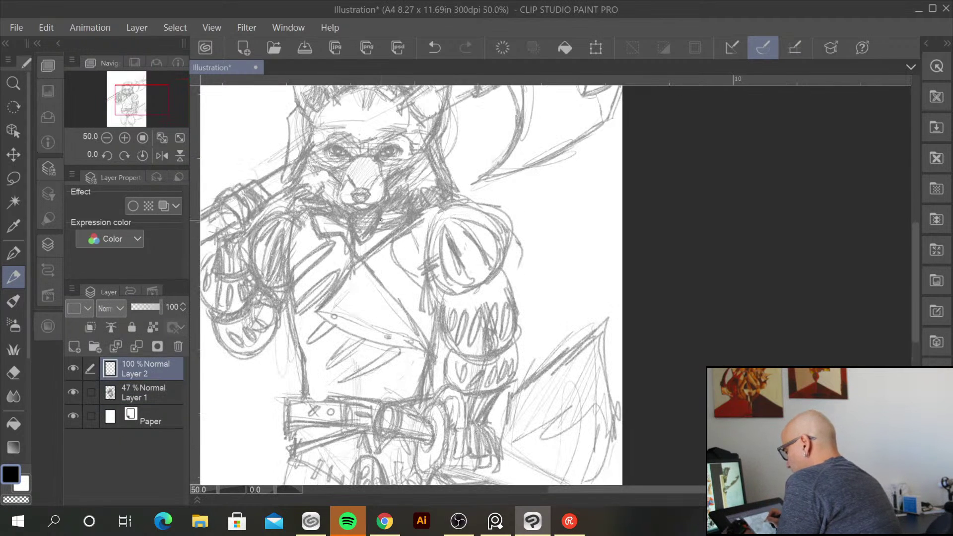
click(13, 253)
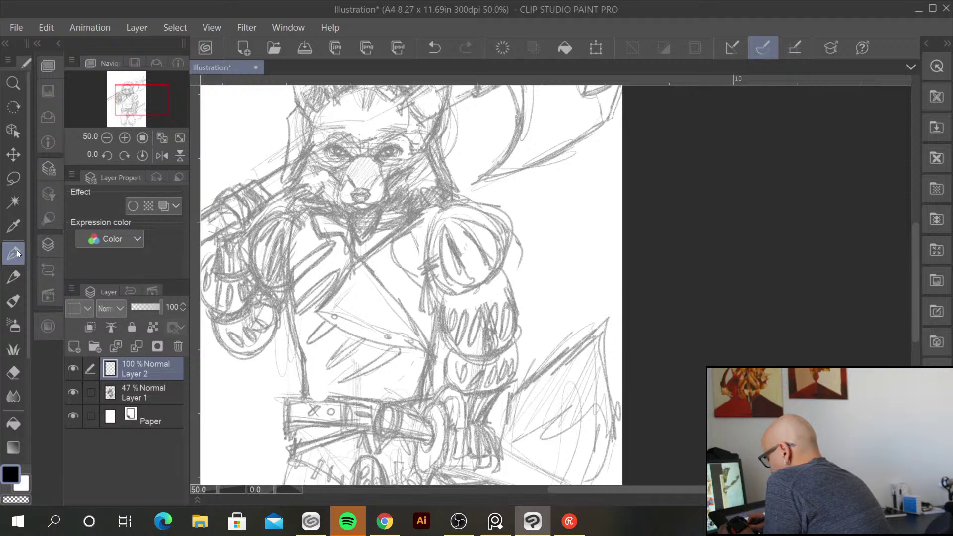
click(49, 325)
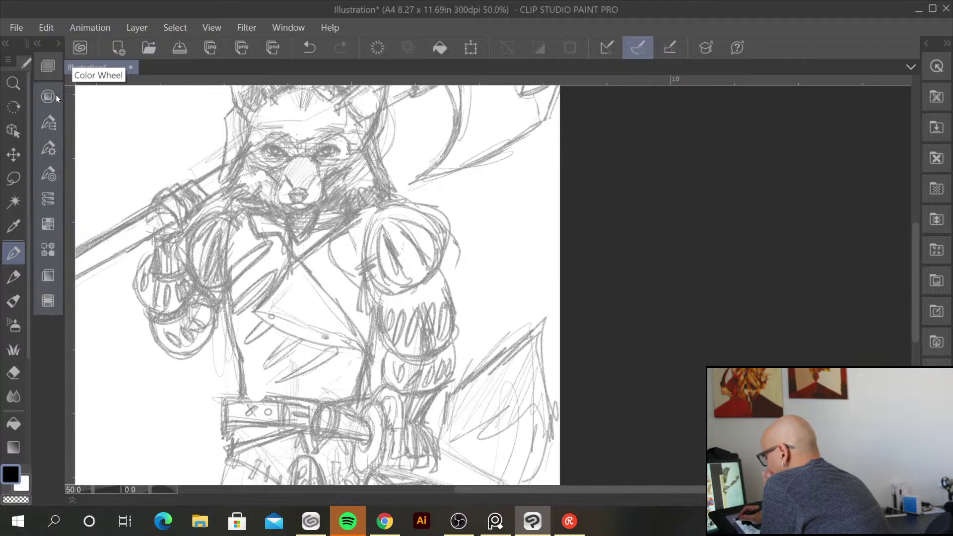
click(48, 96)
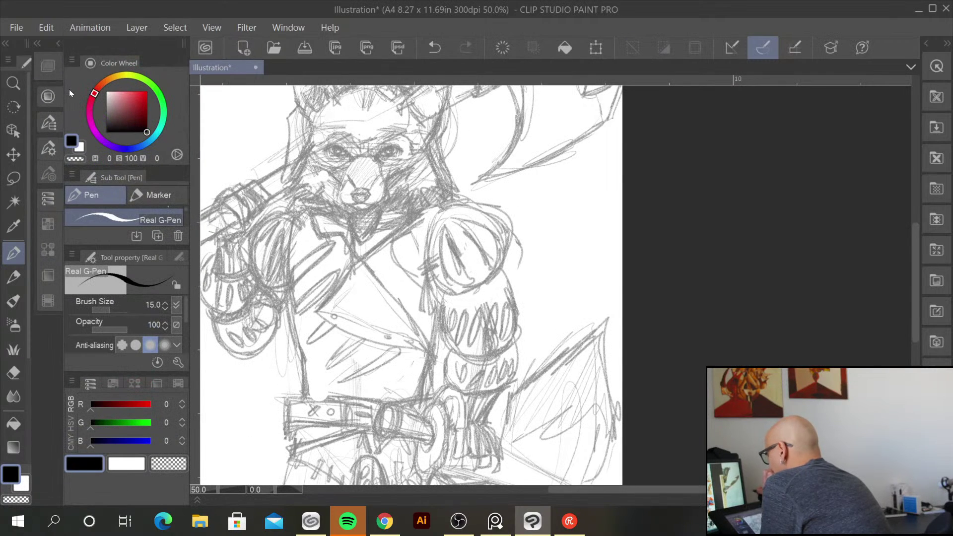
click(59, 120)
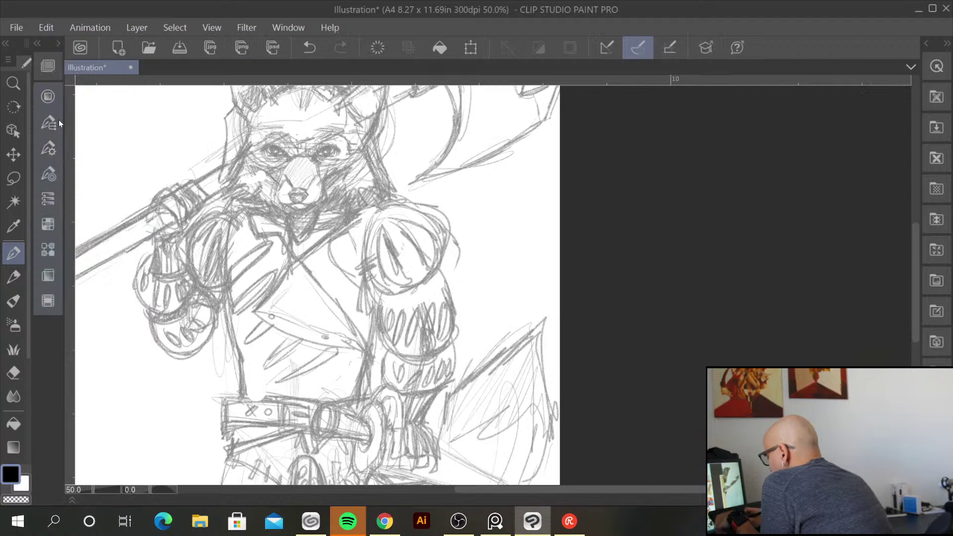
click(47, 126)
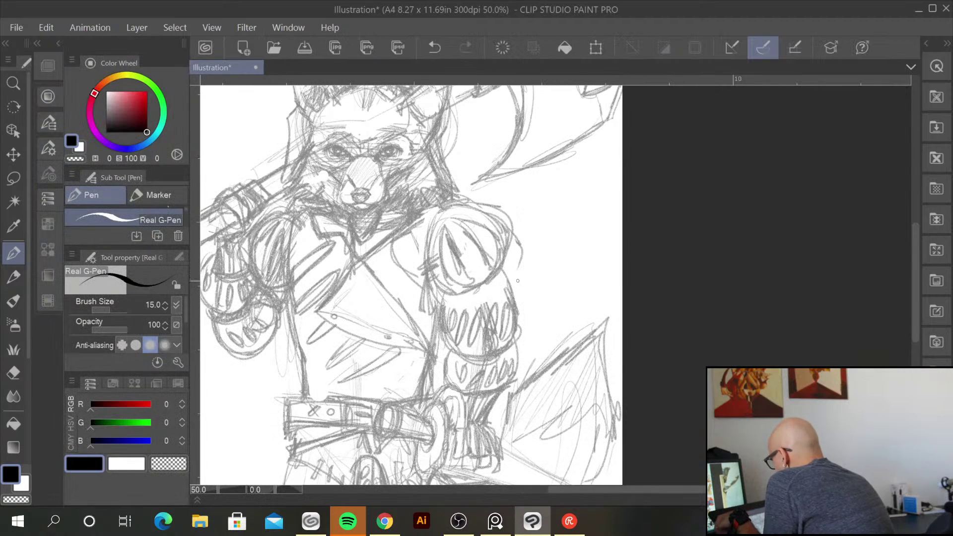
drag(536, 266, 662, 348)
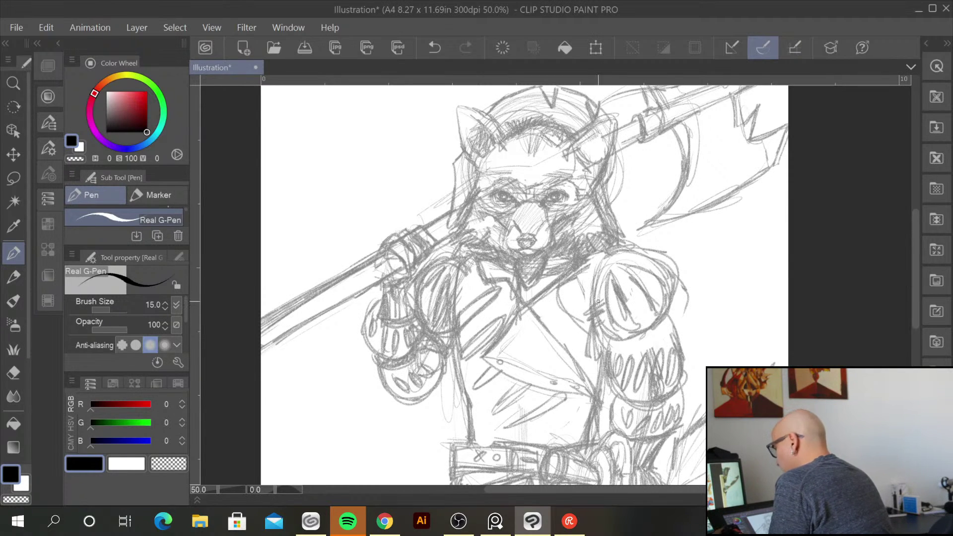
scroll(596, 301, down, 1)
scroll(596, 301, up, 2)
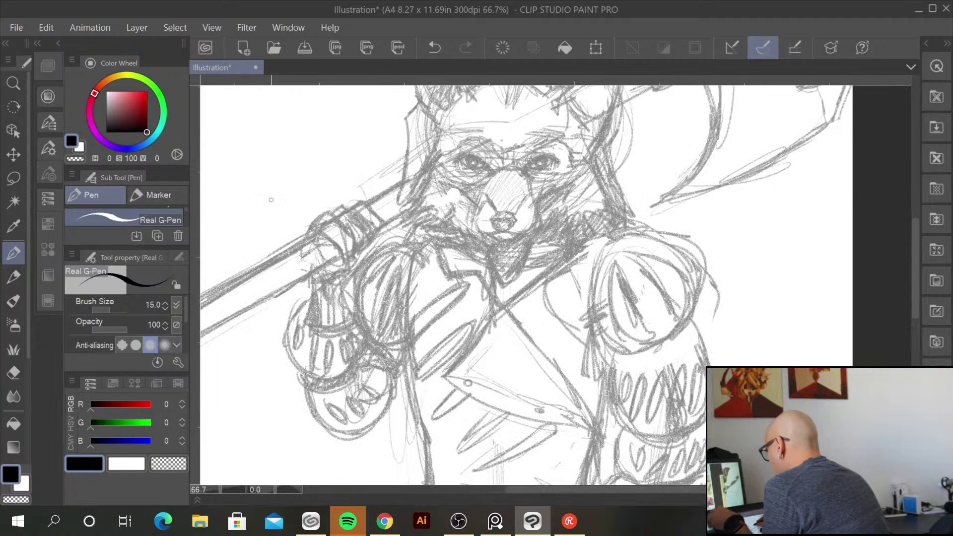
drag(233, 243, 297, 186)
drag(238, 247, 317, 184)
drag(273, 239, 322, 188)
key(ctrl+z)
key(ctrl+z)
key(ctrl+z)
key(ctrl+z)
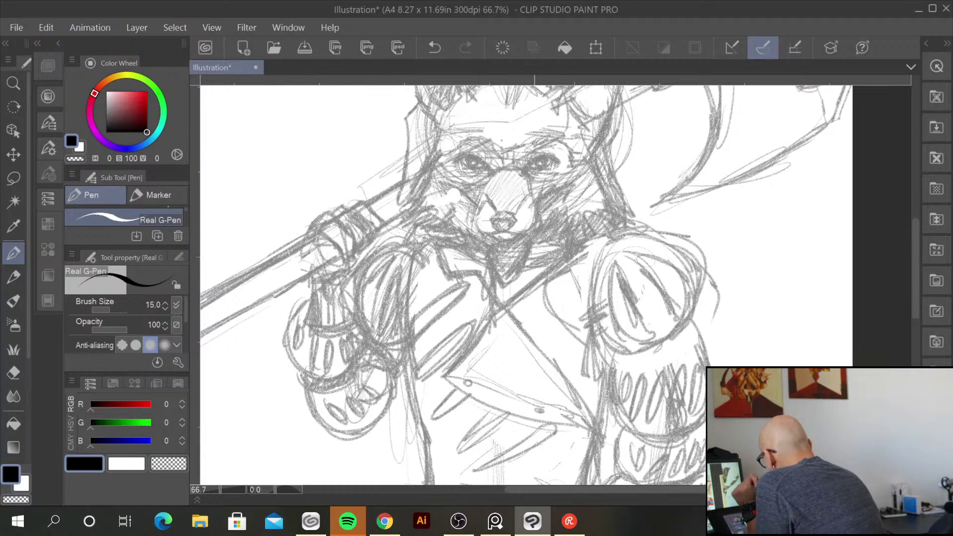
Ink both raccoon eyes with thick upper lids, ringed pupils, lower lids and a dark inner-corner line running toward the snout
scroll(568, 198, up, 1)
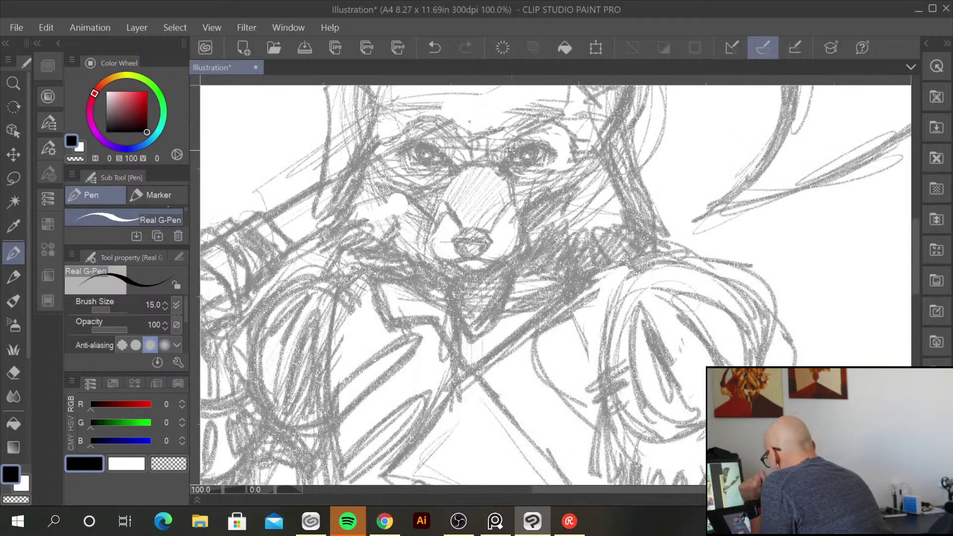
mouse_move(507, 158)
mouse_down()
mouse_move(531, 143)
mouse_move(553, 148)
mouse_up()
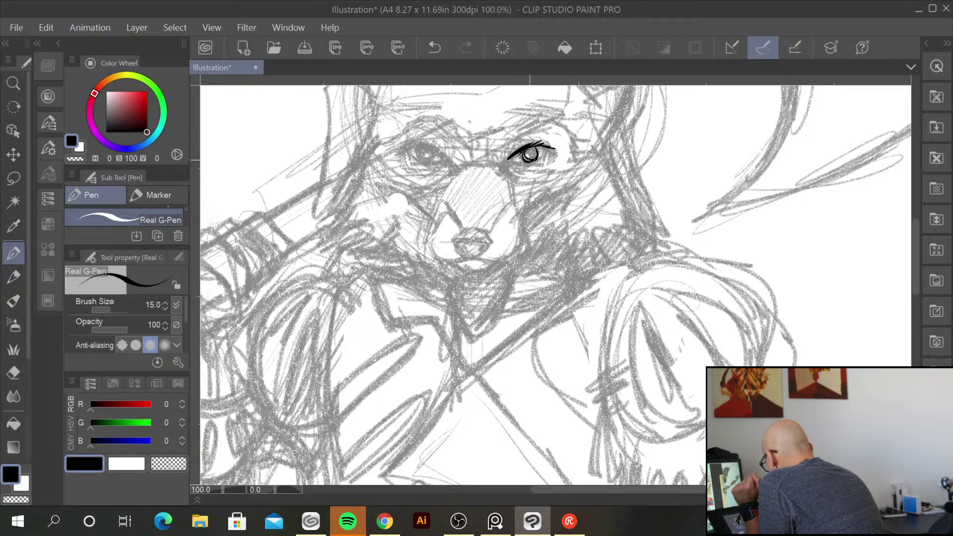
mouse_move(535, 148)
mouse_down()
mouse_move(524, 157)
mouse_move(549, 151)
mouse_move(508, 173)
mouse_move(515, 198)
mouse_up()
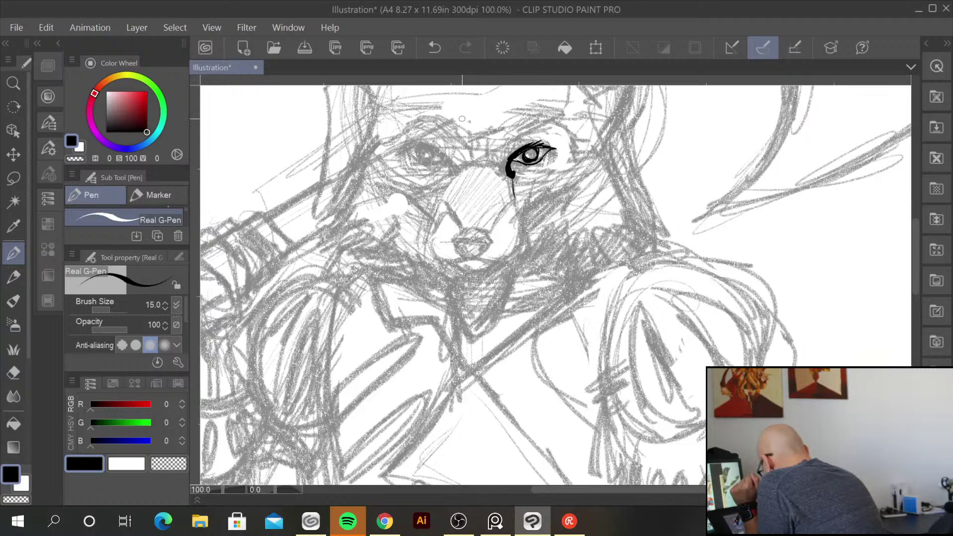
drag(444, 154, 409, 144)
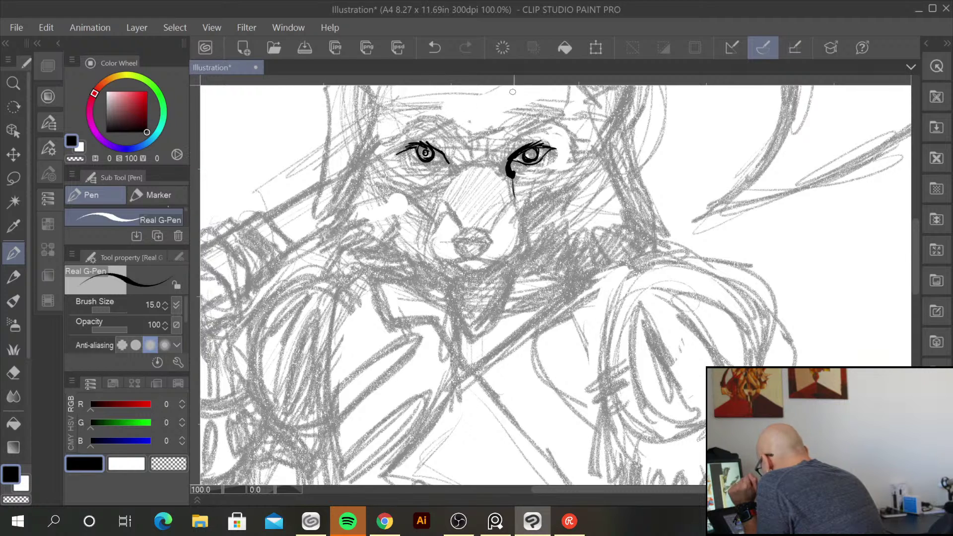
drag(528, 149, 534, 152)
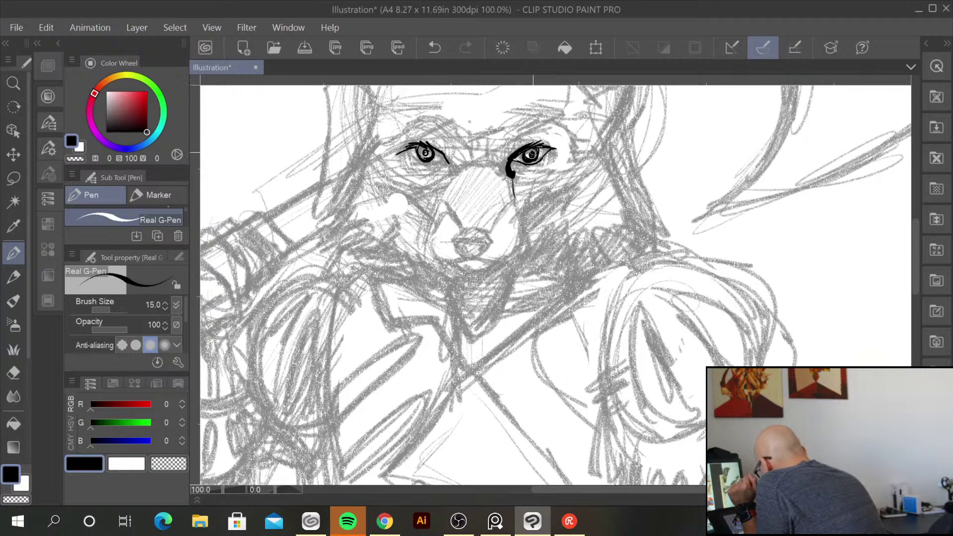
mouse_move(422, 151)
mouse_down()
mouse_move(406, 156)
mouse_move(443, 156)
mouse_move(449, 165)
mouse_up()
Ink the nose, mouth and rounded muzzle sides, and add a row of short fur tufts across the snout's bridge
mouse_move(456, 238)
mouse_down()
mouse_move(486, 242)
mouse_move(452, 240)
mouse_move(466, 253)
mouse_move(484, 249)
mouse_up()
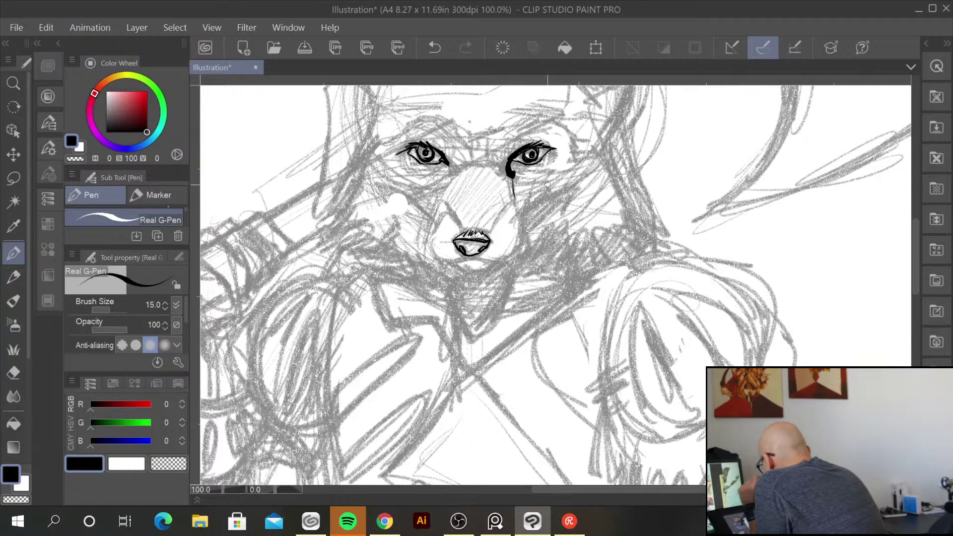
mouse_move(439, 218)
mouse_down()
mouse_move(437, 255)
mouse_move(498, 261)
mouse_up()
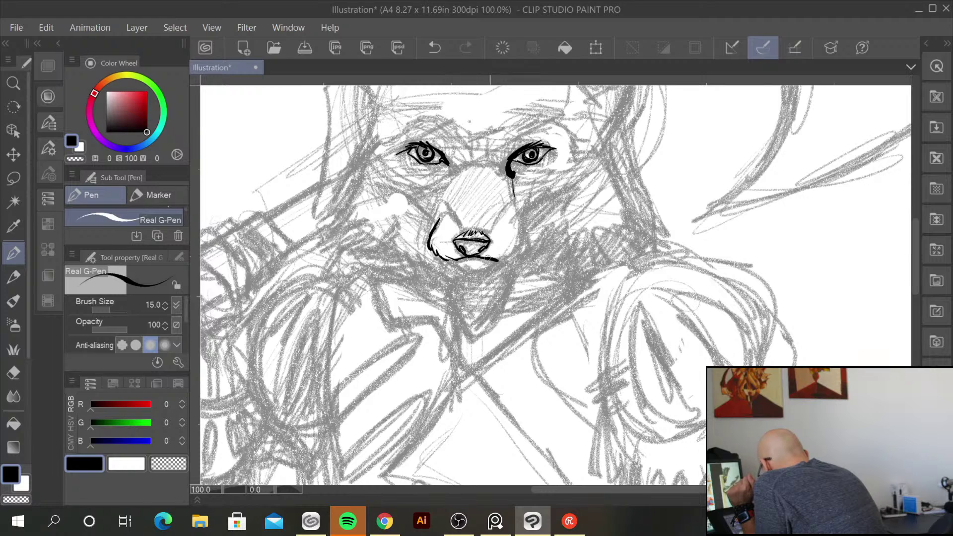
drag(518, 217, 522, 245)
mouse_move(451, 256)
mouse_down()
mouse_move(464, 270)
mouse_move(502, 258)
mouse_move(472, 253)
mouse_move(481, 237)
mouse_move(477, 244)
mouse_up()
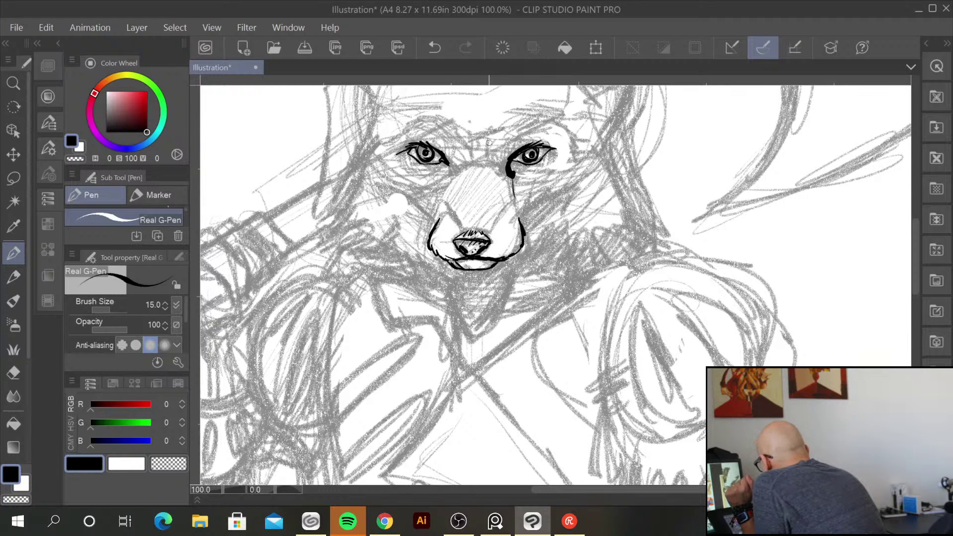
mouse_move(487, 159)
mouse_down()
mouse_move(496, 158)
mouse_move(461, 160)
mouse_up()
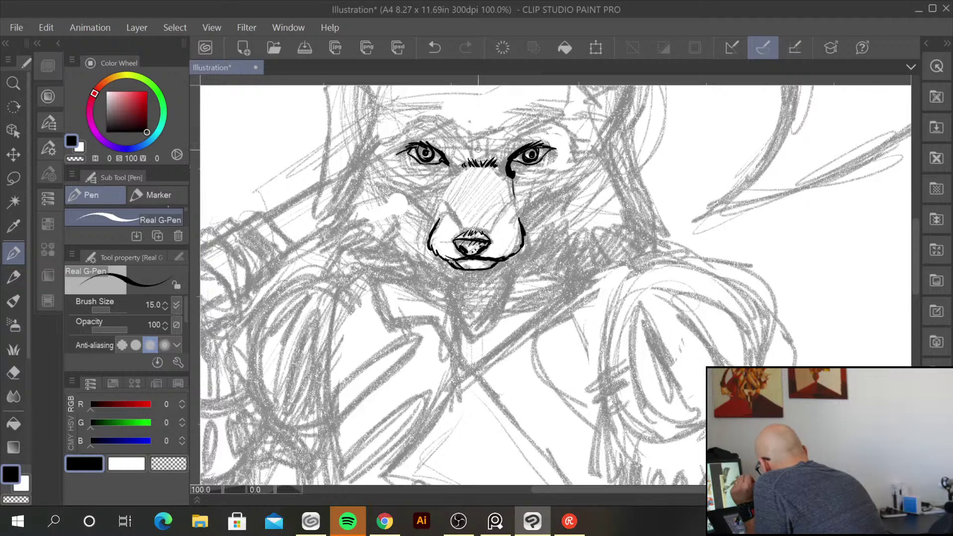
Ink the shaggy cheek on the gripping-hand side, the jaw fur under the chin, and the V-shaped neck opening with small buttons
mouse_move(365, 142)
mouse_down()
mouse_move(320, 223)
mouse_move(335, 243)
mouse_move(370, 243)
mouse_move(350, 253)
mouse_move(385, 254)
mouse_move(377, 260)
mouse_up()
mouse_move(390, 255)
mouse_down()
mouse_move(376, 263)
mouse_move(443, 277)
mouse_move(470, 333)
mouse_up()
mouse_move(509, 274)
mouse_down()
mouse_move(469, 336)
mouse_move(467, 366)
mouse_up()
mouse_move(507, 271)
mouse_down()
mouse_move(523, 257)
mouse_move(589, 258)
mouse_up()
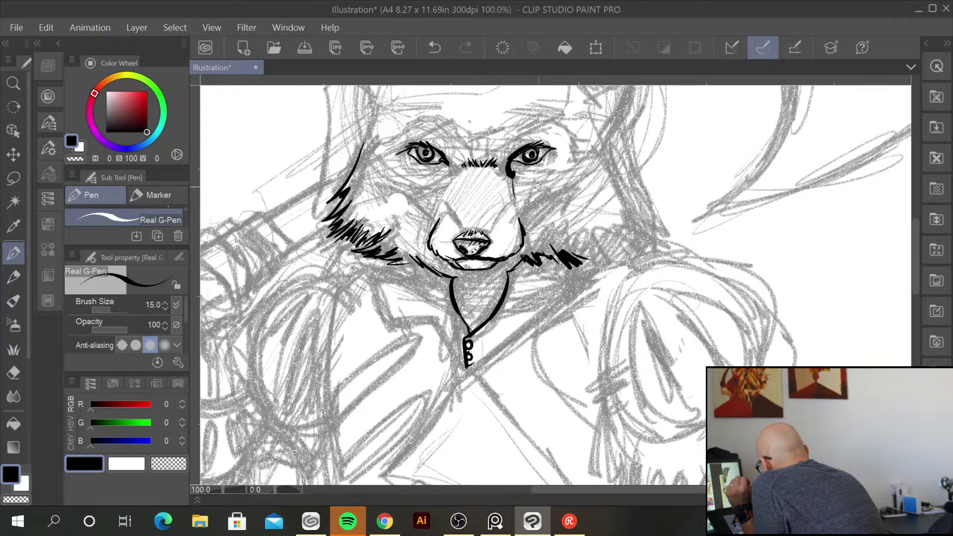
Add fur marks beside the muzzle and ink the shaggy cheek outline on the axe-blade side
mouse_move(524, 221)
mouse_down()
mouse_move(529, 204)
mouse_move(556, 193)
mouse_up()
mouse_move(406, 187)
mouse_down()
mouse_move(397, 193)
mouse_move(453, 216)
mouse_move(505, 214)
mouse_move(524, 197)
mouse_up()
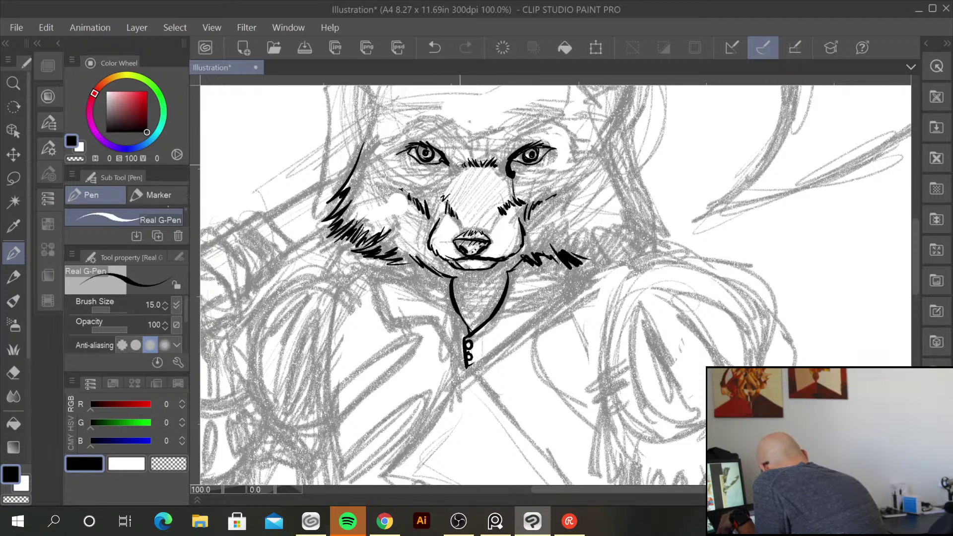
mouse_move(614, 141)
mouse_down()
mouse_move(638, 202)
mouse_move(628, 192)
mouse_move(639, 242)
mouse_move(622, 225)
mouse_move(632, 248)
mouse_up()
mouse_move(620, 237)
mouse_down()
mouse_move(627, 250)
mouse_move(618, 261)
mouse_up()
drag(624, 246, 606, 261)
mouse_move(603, 248)
mouse_down()
mouse_move(598, 259)
mouse_move(652, 313)
mouse_move(670, 370)
mouse_up()
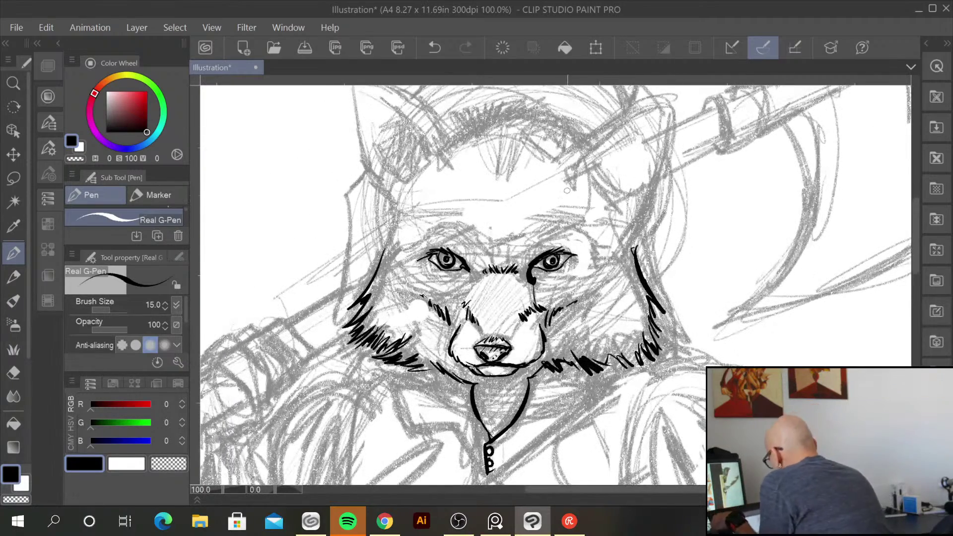
Ink the furry brow arches above both eyes and the small tuft between them
drag(557, 227, 600, 243)
drag(590, 245, 601, 255)
drag(591, 255, 601, 260)
drag(559, 226, 541, 231)
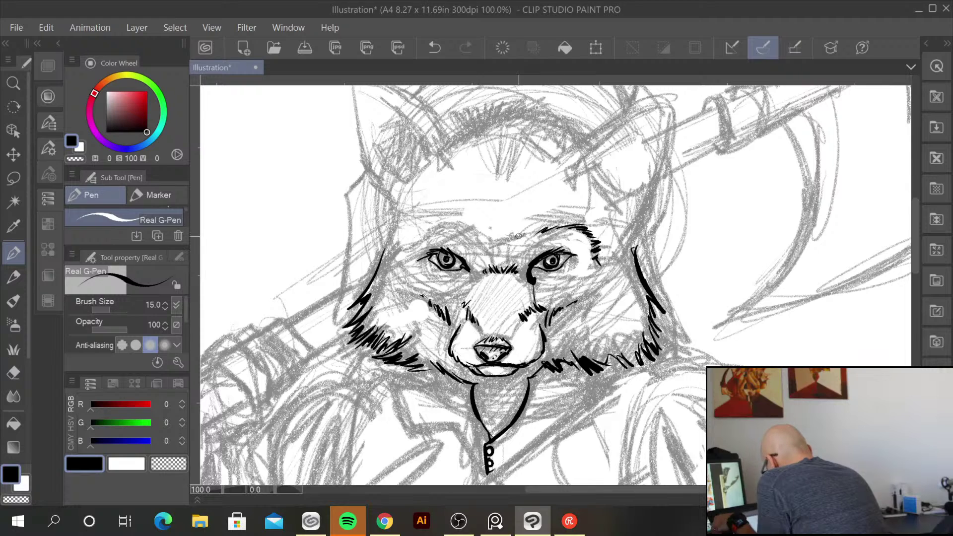
drag(466, 224, 429, 235)
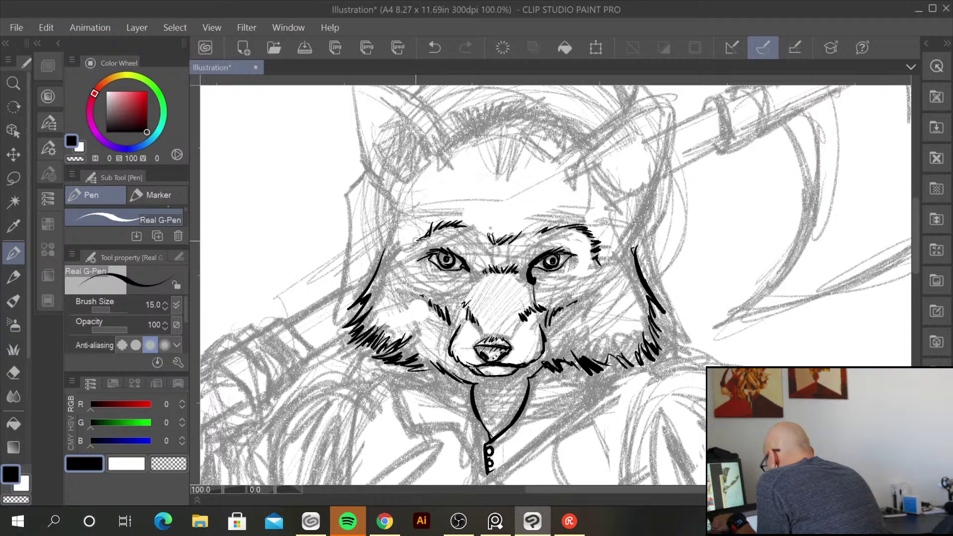
Ink the ear on the axe-blade side with its inner rim, the spiky crown fur and the upper sides of the head
mouse_move(586, 133)
mouse_down()
mouse_move(622, 106)
mouse_move(675, 92)
mouse_move(668, 177)
mouse_move(641, 211)
mouse_move(649, 218)
mouse_move(626, 215)
mouse_move(639, 261)
mouse_up()
drag(393, 194, 379, 258)
drag(453, 139, 480, 113)
mouse_move(469, 107)
mouse_down()
mouse_move(468, 125)
mouse_move(540, 100)
mouse_move(585, 145)
mouse_move(446, 132)
mouse_up()
mouse_move(568, 130)
mouse_down()
mouse_move(587, 140)
mouse_move(669, 106)
mouse_move(654, 183)
mouse_move(624, 197)
mouse_up()
drag(609, 134, 598, 168)
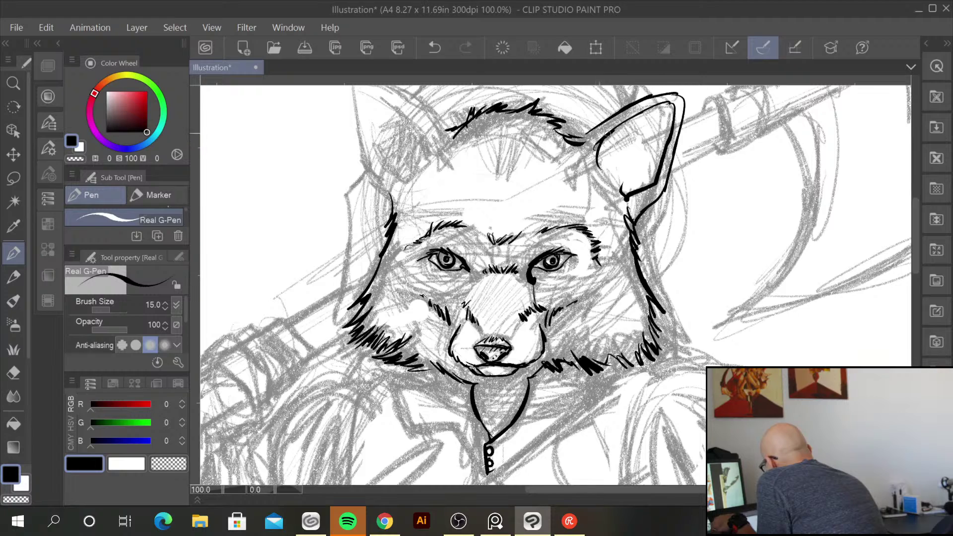
Ink the pointed ear on the gripping-hand side with its furry top edge and inner contour
drag(525, 81, 544, 174)
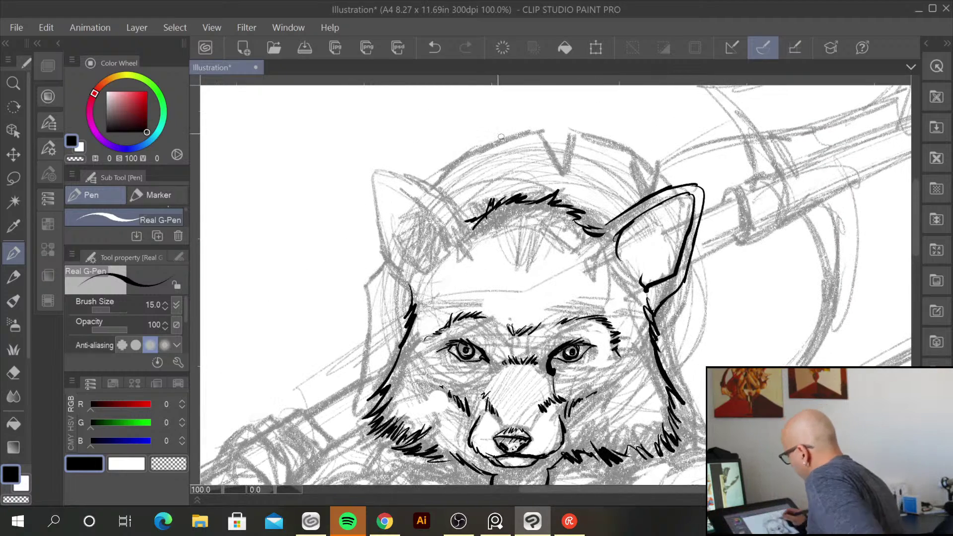
mouse_move(466, 218)
mouse_down()
mouse_move(402, 168)
mouse_move(386, 169)
mouse_move(375, 201)
mouse_move(382, 266)
mouse_move(408, 284)
mouse_up()
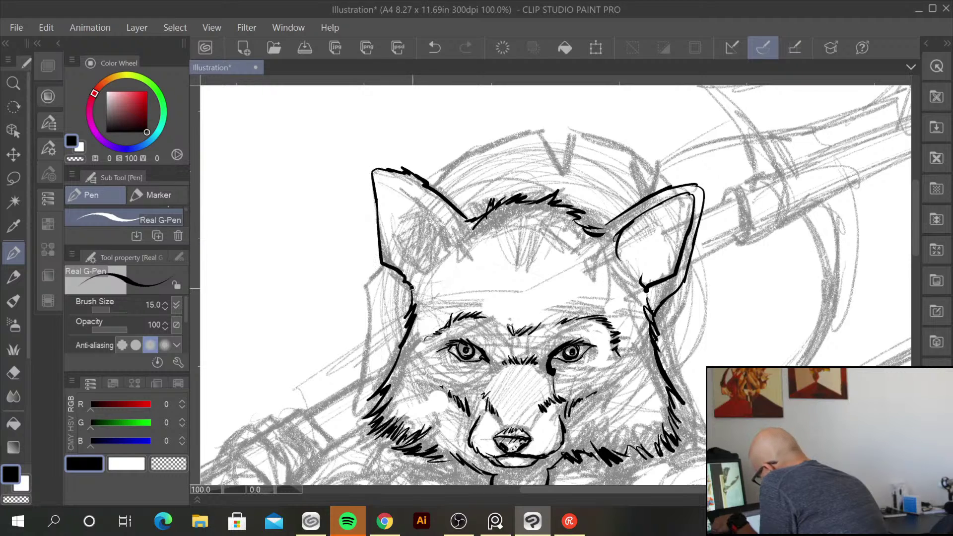
mouse_move(389, 233)
mouse_down()
mouse_move(439, 265)
mouse_move(449, 245)
mouse_up()
mouse_move(401, 186)
mouse_down()
mouse_move(447, 226)
mouse_move(445, 252)
mouse_up()
Outline the hood around the head, including the V notch at its crown and the side edges below both ears
mouse_move(433, 189)
mouse_down()
mouse_move(488, 144)
mouse_move(540, 127)
mouse_move(561, 168)
mouse_move(569, 130)
mouse_move(564, 166)
mouse_up()
mouse_move(568, 132)
mouse_down()
mouse_move(562, 167)
mouse_move(644, 152)
mouse_move(652, 158)
mouse_move(651, 194)
mouse_move(665, 187)
mouse_up()
drag(691, 260, 657, 341)
mouse_move(383, 266)
mouse_down()
mouse_move(350, 424)
mouse_move(382, 396)
mouse_up()
drag(369, 355, 362, 366)
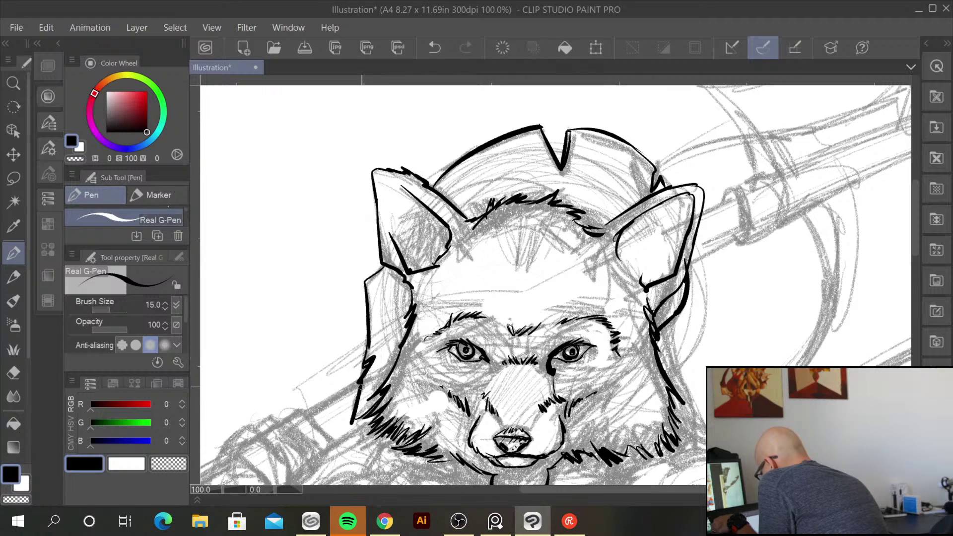
Add short shading strokes and fold marks inside the hood beside the face, above the crown fur and below the notch
drag(407, 317, 395, 354)
drag(403, 348, 394, 361)
drag(388, 324, 385, 364)
drag(399, 345, 386, 370)
drag(398, 281, 382, 312)
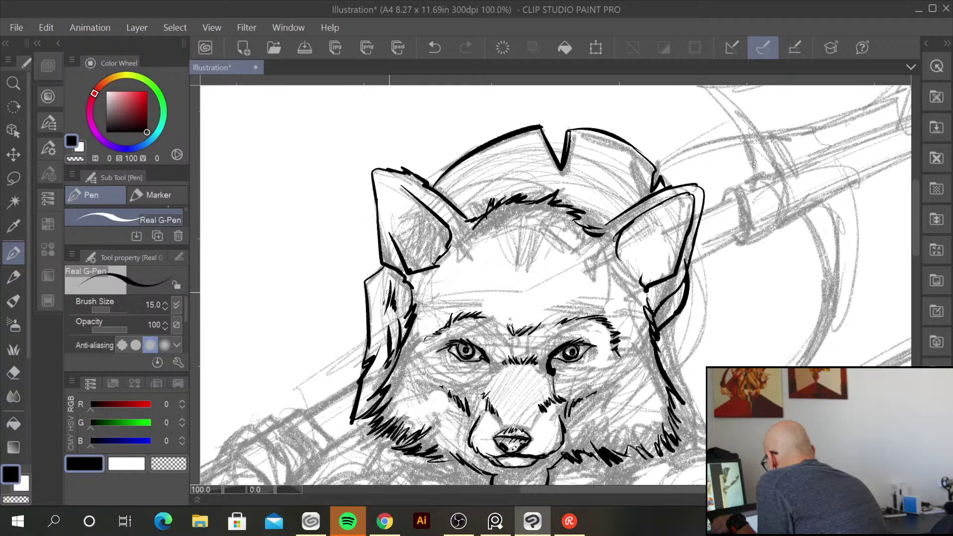
mouse_move(458, 174)
mouse_down()
mouse_move(480, 198)
mouse_move(515, 188)
mouse_up()
drag(536, 152, 552, 177)
drag(678, 296, 670, 301)
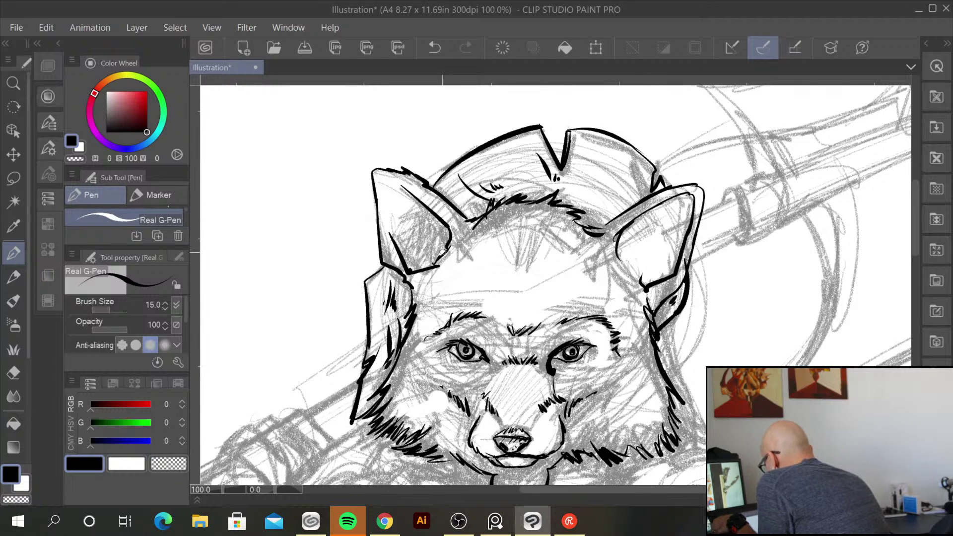
Ink the notched collar below the chin and the jacket's diagonal front edges crossing beneath the neck buttons
drag(732, 414, 740, 134)
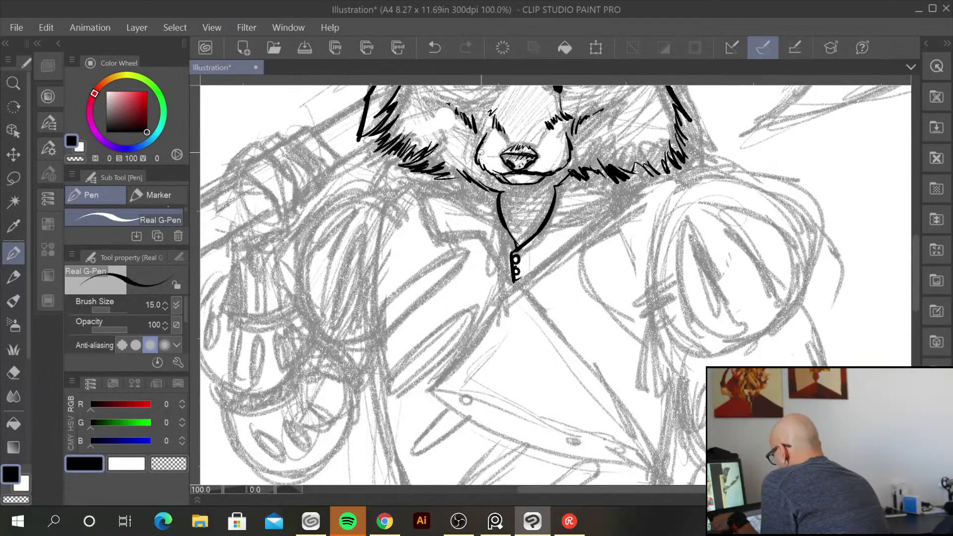
drag(484, 131, 494, 174)
mouse_move(385, 190)
mouse_down()
mouse_move(421, 183)
mouse_move(439, 232)
mouse_move(472, 229)
mouse_move(515, 279)
mouse_up()
mouse_move(420, 188)
mouse_down()
mouse_move(461, 188)
mouse_move(457, 178)
mouse_up()
mouse_move(584, 182)
mouse_down()
mouse_move(626, 201)
mouse_move(617, 196)
mouse_move(456, 344)
mouse_move(492, 310)
mouse_move(422, 386)
mouse_up()
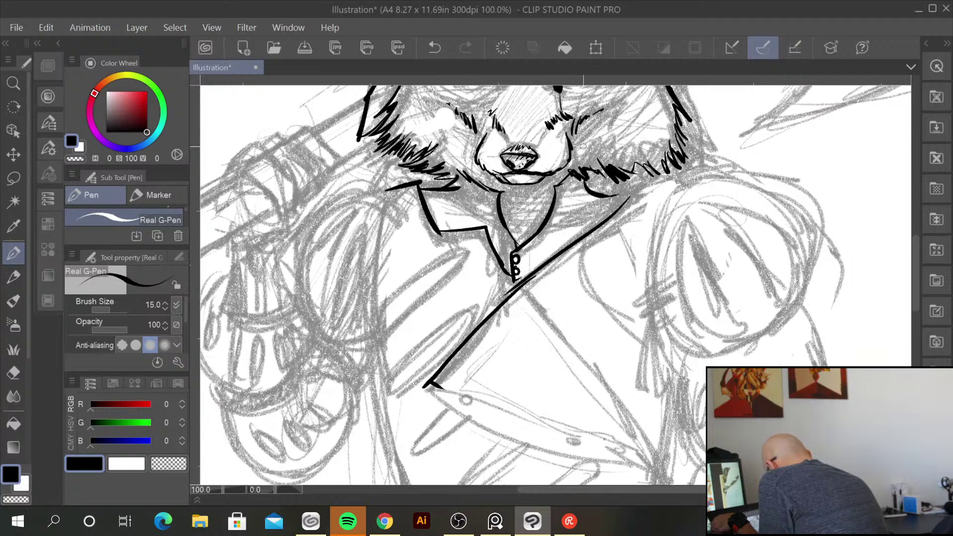
drag(523, 281, 629, 419)
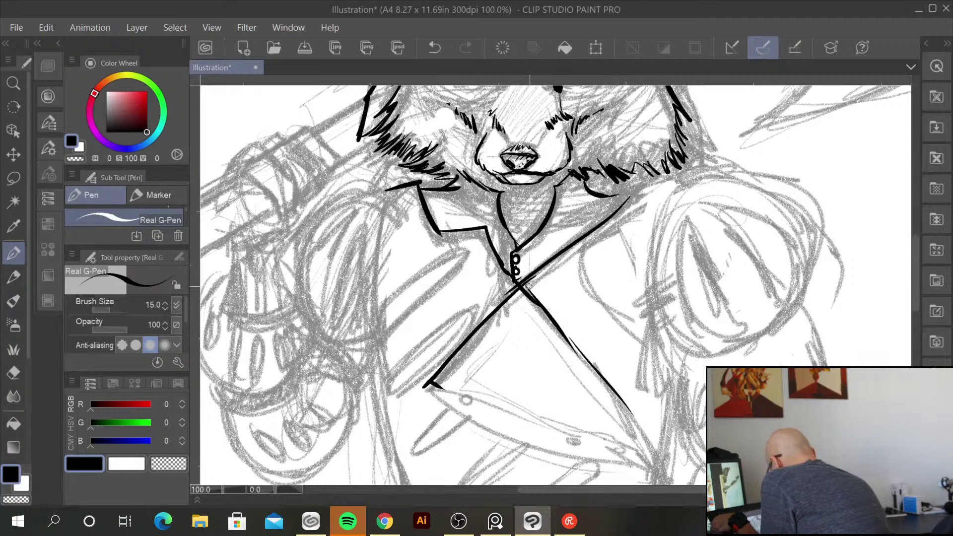
Finish the collar's folded ends beneath the cheek fur and ink the shoulder line on the axe-blade side
mouse_move(615, 211)
mouse_down()
mouse_move(627, 184)
mouse_move(585, 158)
mouse_up()
drag(630, 178, 622, 173)
drag(420, 183, 437, 192)
mouse_move(596, 186)
mouse_down()
mouse_move(626, 184)
mouse_move(616, 195)
mouse_move(680, 182)
mouse_up()
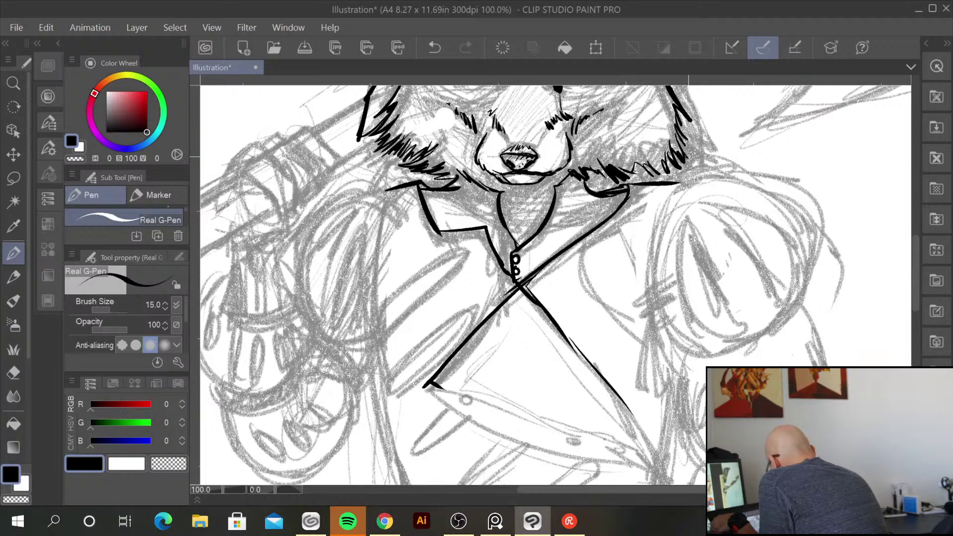
Redraw the jacket flap's diagonal edges to a point, and ink its curved lower hem and the waist side down toward the belt
drag(746, 418, 704, 272)
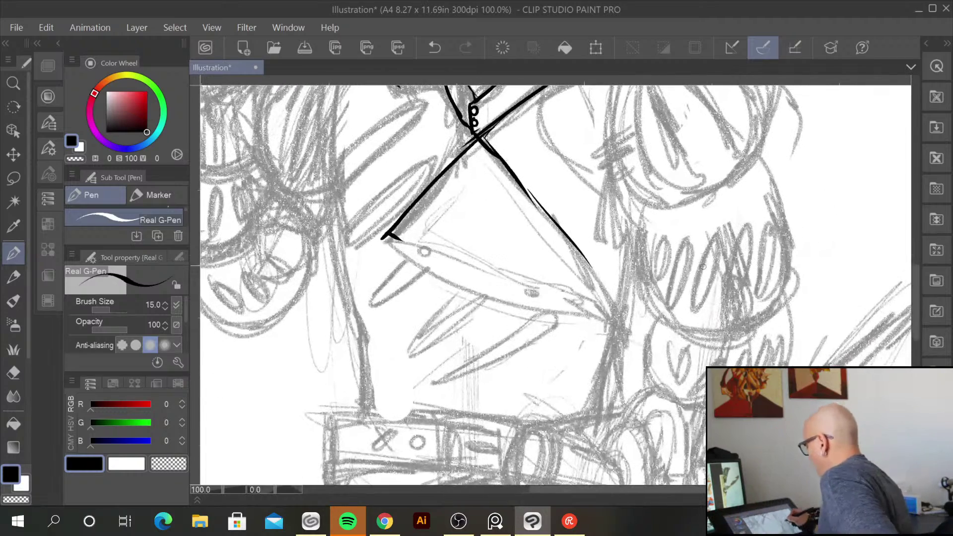
key(ctrl+z)
mouse_move(467, 147)
mouse_down()
mouse_move(381, 250)
mouse_move(543, 315)
mouse_move(616, 318)
mouse_move(623, 341)
mouse_up()
mouse_move(590, 273)
mouse_down()
mouse_move(621, 330)
mouse_move(611, 370)
mouse_move(607, 407)
mouse_up()
drag(624, 346, 624, 412)
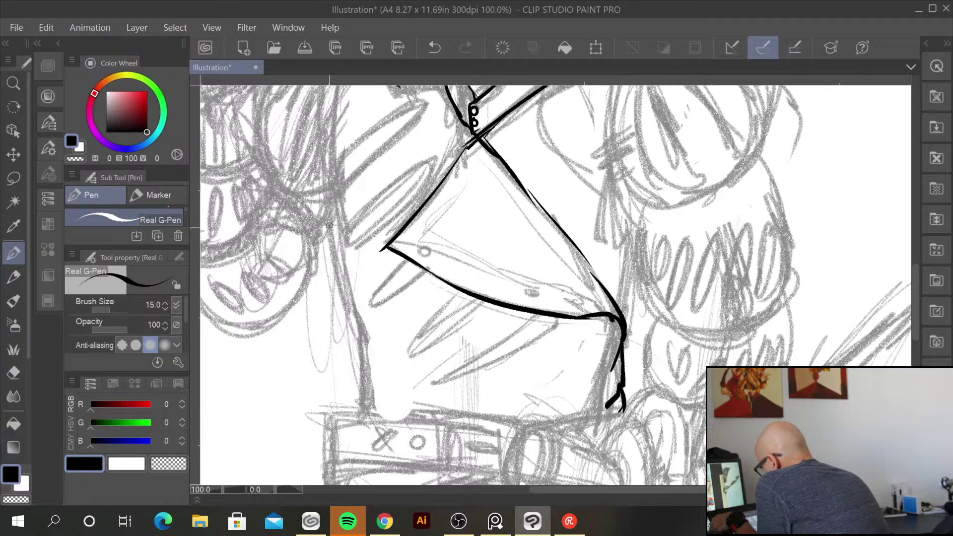
Ink the torso's side below the raised arm down to the belt, with small fold marks near the waist
drag(329, 226, 385, 363)
drag(361, 332, 363, 399)
drag(367, 347, 378, 365)
drag(373, 359, 393, 374)
Ink the long tapered slashes across the jacket's chest and beneath the flap's curved hem
mouse_move(430, 159)
mouse_down()
mouse_move(350, 241)
mouse_move(427, 166)
mouse_move(404, 175)
mouse_up()
mouse_move(418, 99)
mouse_down()
mouse_move(332, 177)
mouse_move(424, 116)
mouse_move(346, 185)
mouse_move(329, 235)
mouse_up()
mouse_move(407, 262)
mouse_down()
mouse_move(373, 300)
mouse_move(423, 269)
mouse_up()
mouse_move(458, 300)
mouse_down()
mouse_move(411, 345)
mouse_move(485, 297)
mouse_up()
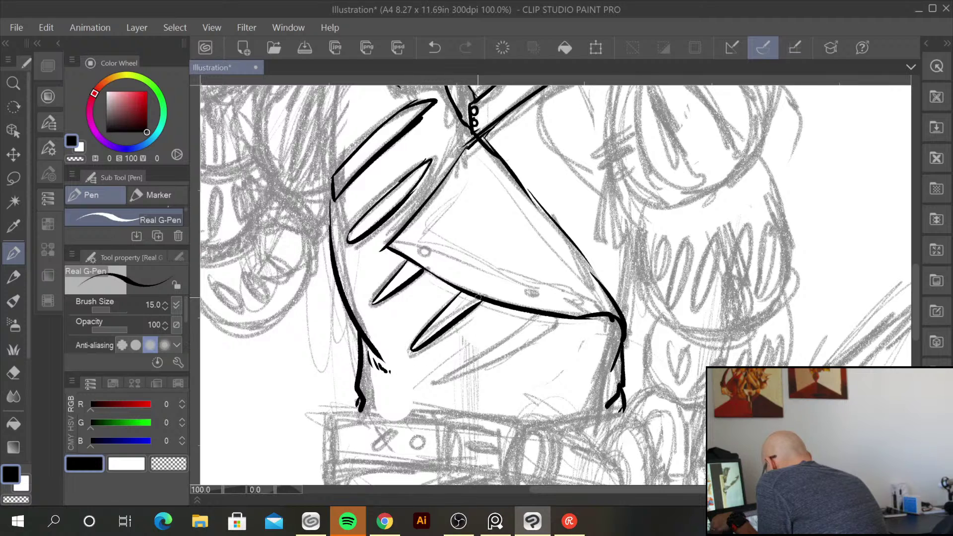
mouse_move(539, 319)
mouse_down()
mouse_move(441, 380)
mouse_move(558, 320)
mouse_move(500, 355)
mouse_up()
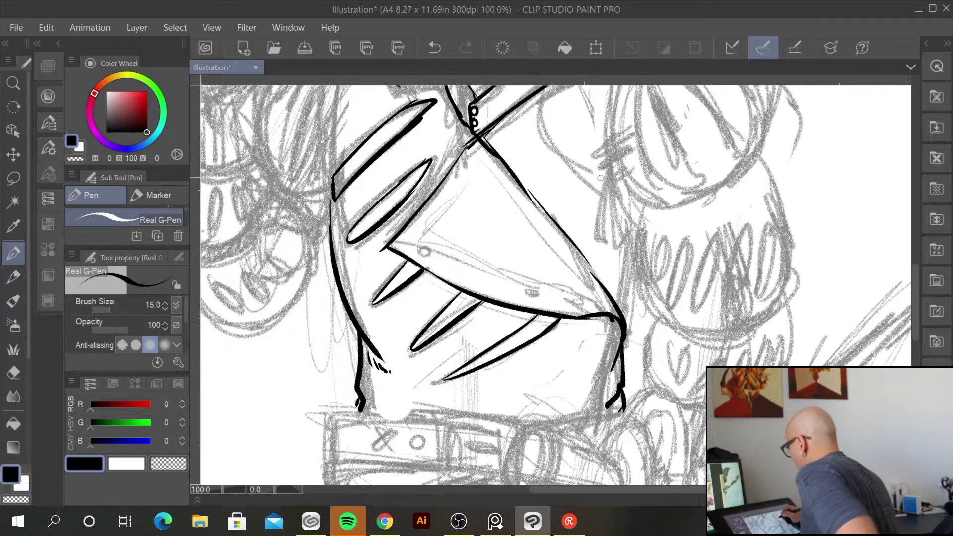
Add dashed stitching along the jacket's diagonal neck edge, and ink the armhole seam with its knotted cord and tassel
drag(580, 199, 549, 342)
mouse_move(444, 276)
mouse_down()
mouse_move(377, 358)
mouse_move(434, 288)
mouse_up()
drag(572, 146, 565, 152)
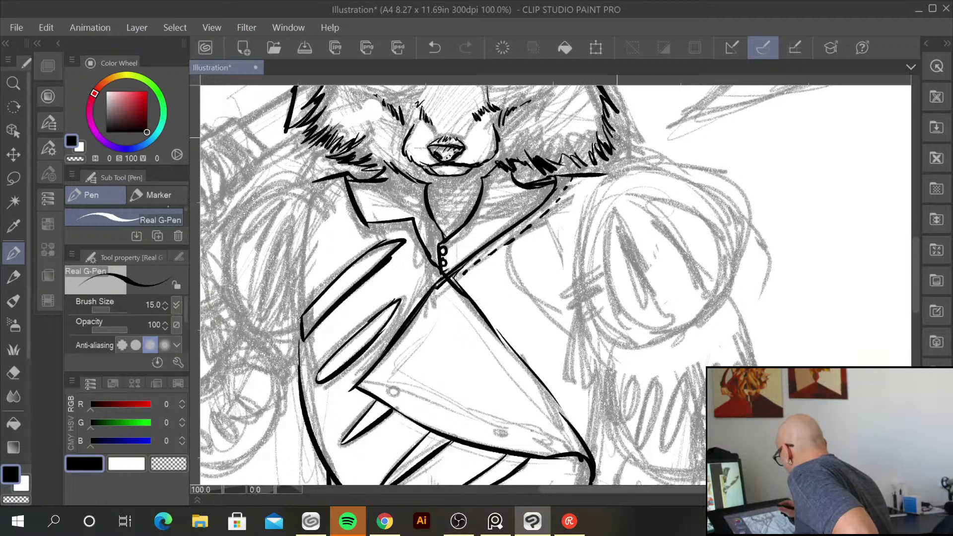
mouse_move(606, 174)
mouse_down()
mouse_move(576, 279)
mouse_move(562, 290)
mouse_move(570, 300)
mouse_move(595, 291)
mouse_move(571, 299)
mouse_move(570, 308)
mouse_move(582, 297)
mouse_move(566, 386)
mouse_up()
mouse_move(575, 309)
mouse_down()
mouse_move(571, 386)
mouse_move(596, 375)
mouse_up()
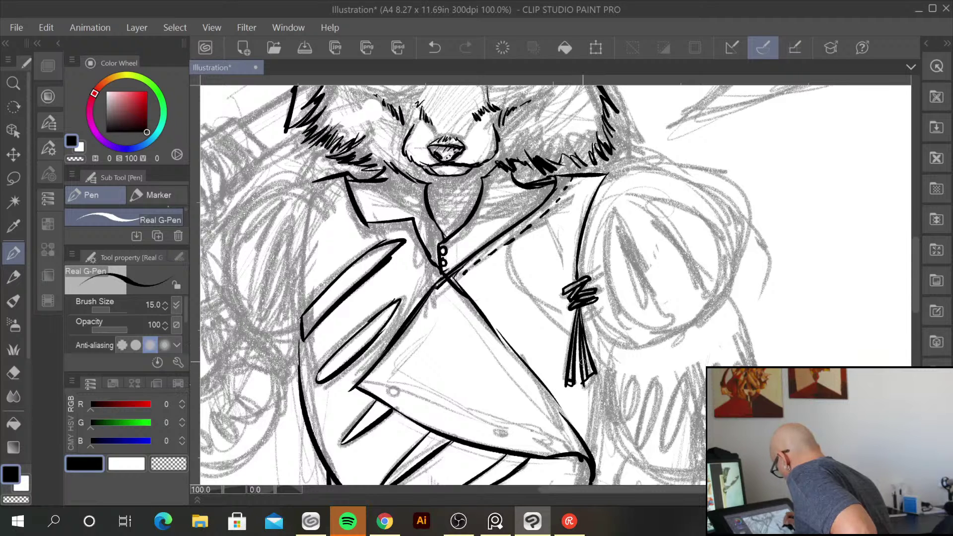
Outline the sleeve's upper puff at the shoulder, and ink its long curved slashes and doubled outer edge
drag(568, 344, 512, 387)
mouse_move(550, 216)
mouse_down()
mouse_move(599, 202)
mouse_move(692, 247)
mouse_move(700, 272)
mouse_move(656, 362)
mouse_move(594, 384)
mouse_move(539, 370)
mouse_up()
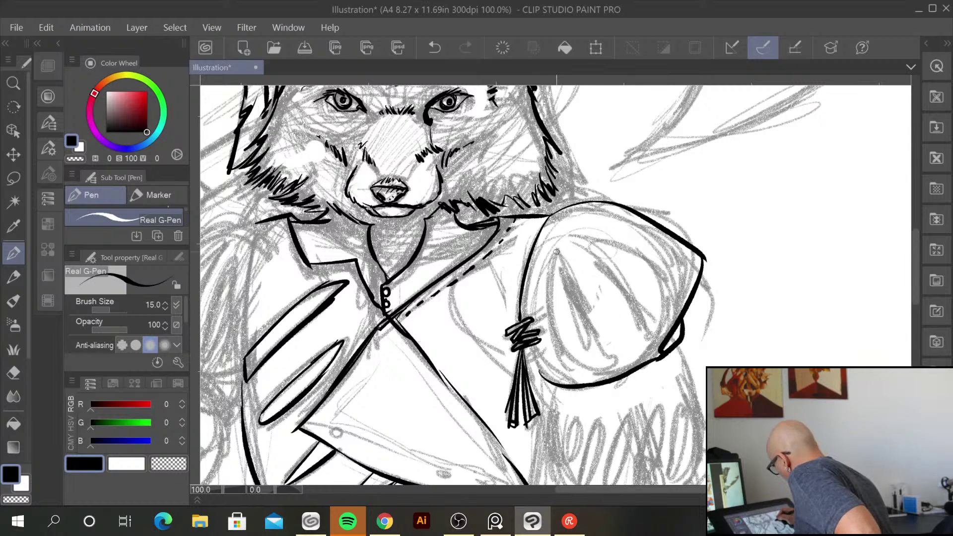
drag(555, 233, 601, 377)
drag(554, 244, 602, 377)
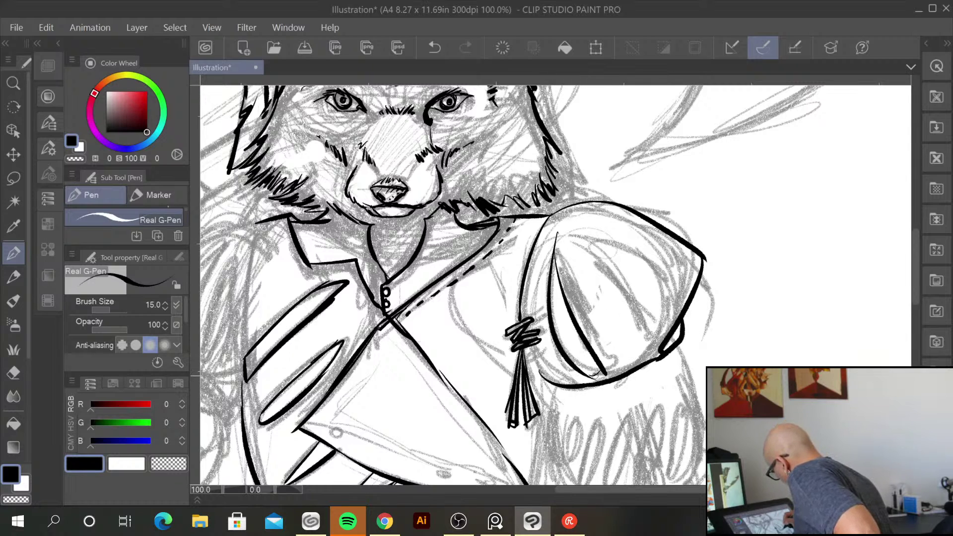
drag(570, 236, 638, 337)
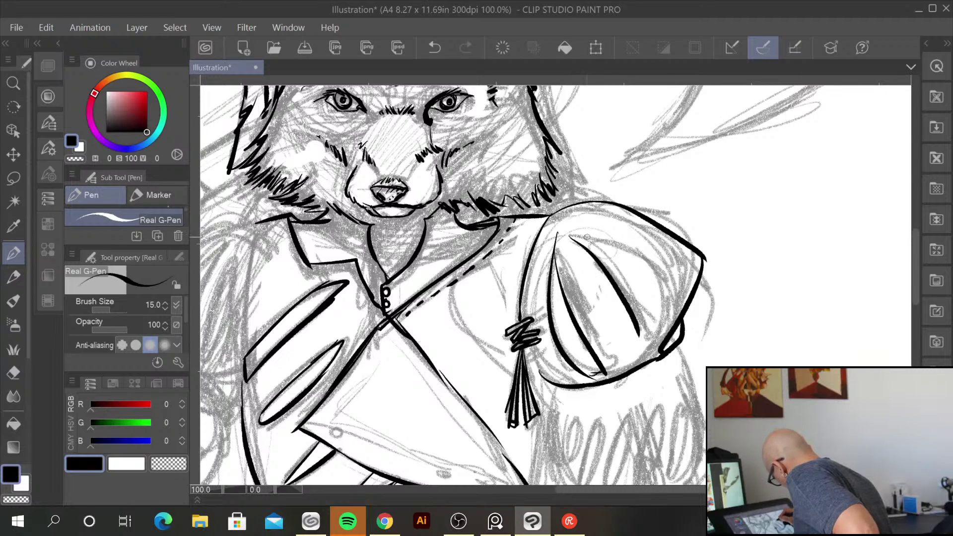
mouse_move(564, 234)
mouse_down()
mouse_move(665, 292)
mouse_move(650, 341)
mouse_up()
mouse_move(615, 212)
mouse_down()
mouse_move(687, 267)
mouse_move(691, 259)
mouse_move(670, 325)
mouse_up()
drag(625, 216, 683, 241)
mouse_move(626, 216)
mouse_down()
mouse_move(697, 255)
mouse_move(681, 308)
mouse_up()
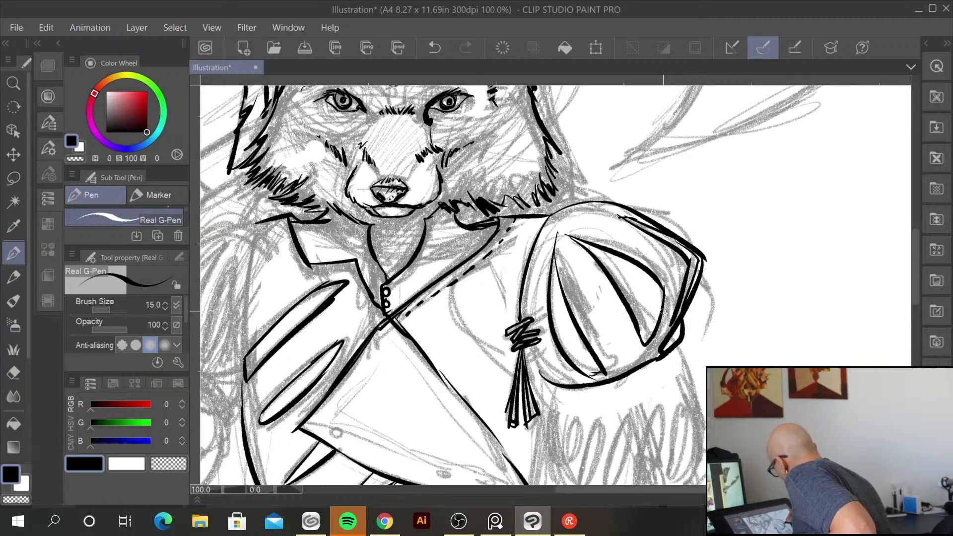
Outline the sleeve's middle puff and hatch the narrow band joining it to the upper puff
drag(661, 327, 632, 164)
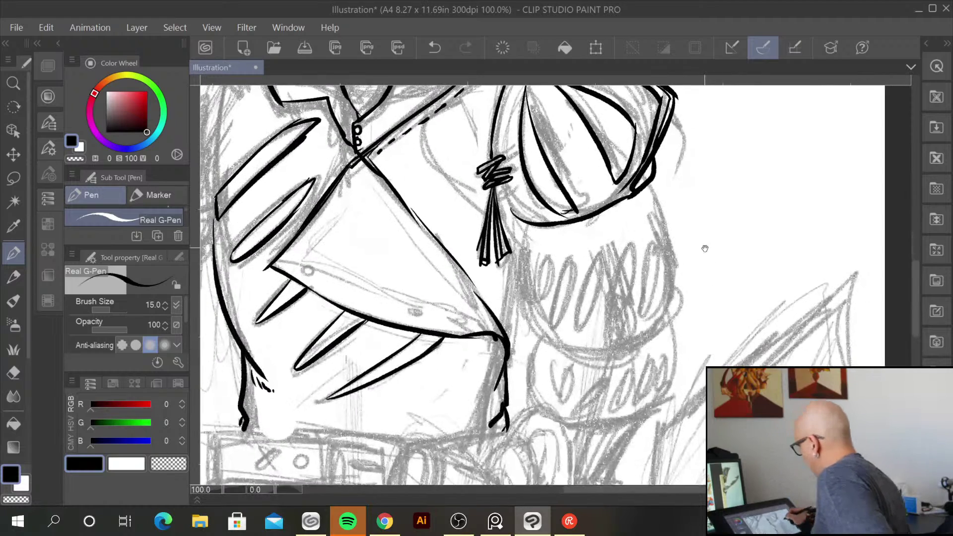
mouse_move(528, 226)
mouse_down()
mouse_move(540, 334)
mouse_move(623, 358)
mouse_up()
mouse_move(647, 183)
mouse_down()
mouse_move(672, 314)
mouse_move(666, 307)
mouse_move(612, 358)
mouse_up()
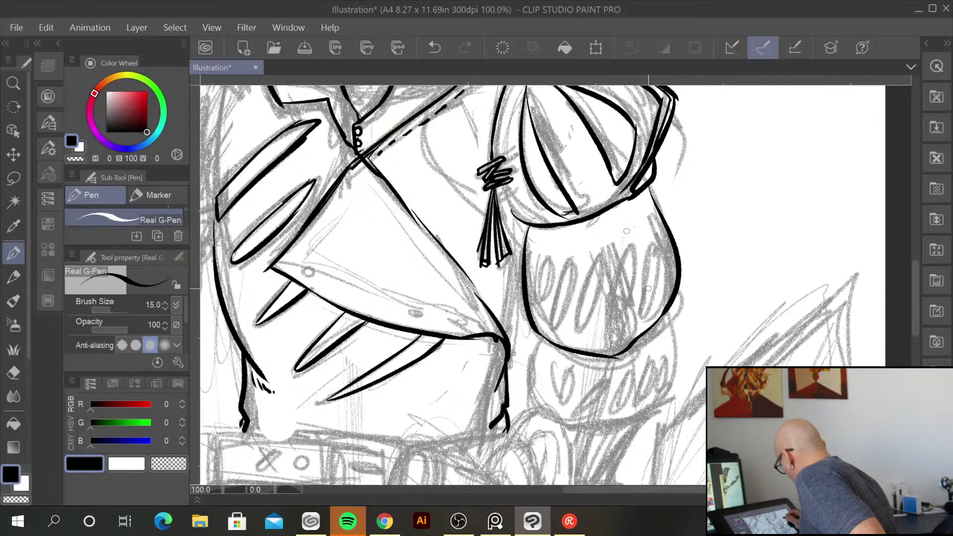
mouse_move(528, 232)
mouse_down()
mouse_move(622, 210)
mouse_move(634, 197)
mouse_move(593, 217)
mouse_up()
drag(581, 229, 582, 220)
mouse_move(568, 231)
mouse_down()
mouse_move(574, 221)
mouse_move(545, 229)
mouse_up()
Ink the narrow band under the middle sleeve puff and fill it with short hatching strokes
drag(533, 236, 528, 166)
drag(529, 263, 608, 281)
mouse_move(643, 231)
mouse_down()
mouse_move(593, 284)
mouse_move(620, 244)
mouse_up()
drag(616, 265, 635, 232)
drag(632, 248, 638, 240)
drag(571, 284, 576, 275)
drag(566, 285, 570, 274)
mouse_move(559, 285)
mouse_down()
mouse_move(564, 276)
mouse_move(549, 269)
mouse_up()
drag(538, 277, 542, 268)
Outline the lowest sleeve puff and the wrist, and ink the hand's bent fingers below it
mouse_move(530, 267)
mouse_down()
mouse_move(545, 263)
mouse_move(543, 148)
mouse_move(527, 179)
mouse_move(582, 238)
mouse_up()
mouse_move(665, 132)
mouse_down()
mouse_move(650, 226)
mouse_move(593, 239)
mouse_move(618, 301)
mouse_up()
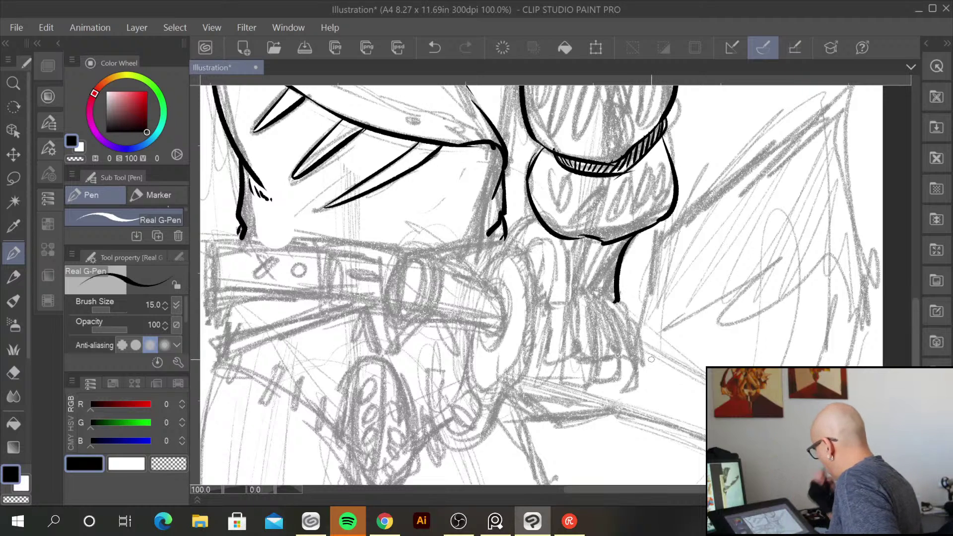
mouse_move(564, 301)
mouse_down()
mouse_move(609, 331)
mouse_move(588, 361)
mouse_move(575, 320)
mouse_move(590, 362)
mouse_up()
mouse_move(595, 300)
mouse_down()
mouse_move(619, 301)
mouse_move(617, 358)
mouse_move(597, 359)
mouse_up()
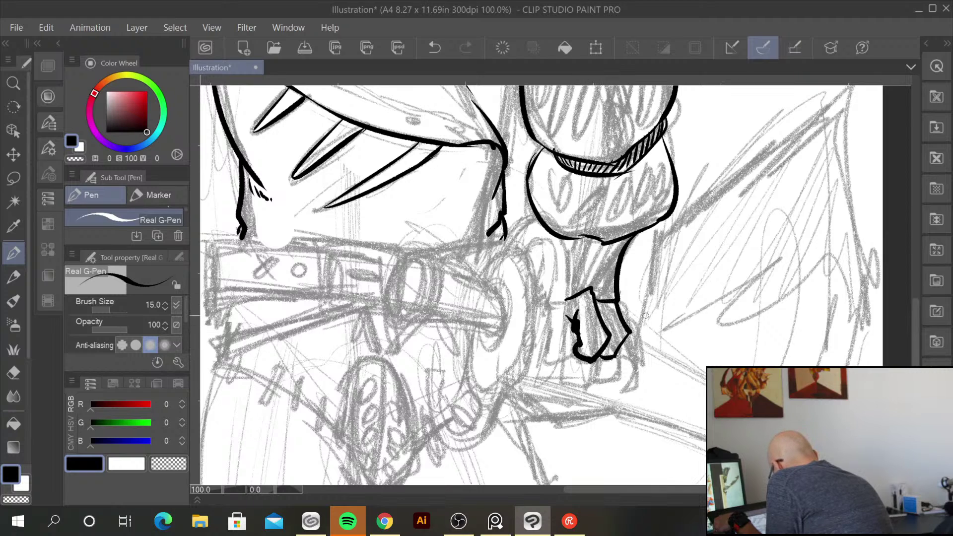
mouse_move(628, 312)
mouse_down()
mouse_move(643, 350)
mouse_move(621, 365)
mouse_move(641, 345)
mouse_move(633, 356)
mouse_up()
Ink the sword guard's curved loop arching down beside the fingers
mouse_move(507, 239)
mouse_down()
mouse_move(539, 218)
mouse_move(571, 297)
mouse_up()
mouse_move(525, 262)
mouse_down()
mouse_move(530, 254)
mouse_move(558, 272)
mouse_move(541, 353)
mouse_up()
drag(571, 293, 564, 362)
drag(563, 362, 542, 353)
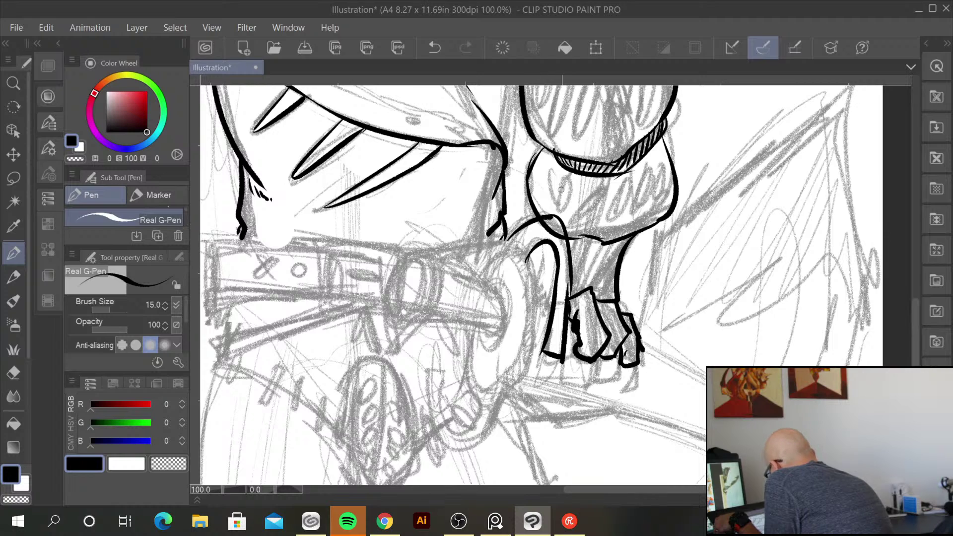
Ink the sword's round hand guard with its inner rim, and hatch the rim along the hand side
mouse_move(561, 212)
mouse_down()
mouse_move(558, 224)
mouse_move(551, 218)
mouse_move(561, 226)
mouse_move(555, 205)
mouse_move(545, 214)
mouse_move(565, 241)
mouse_move(484, 282)
mouse_move(535, 366)
mouse_up()
drag(541, 315, 502, 390)
drag(474, 332, 489, 403)
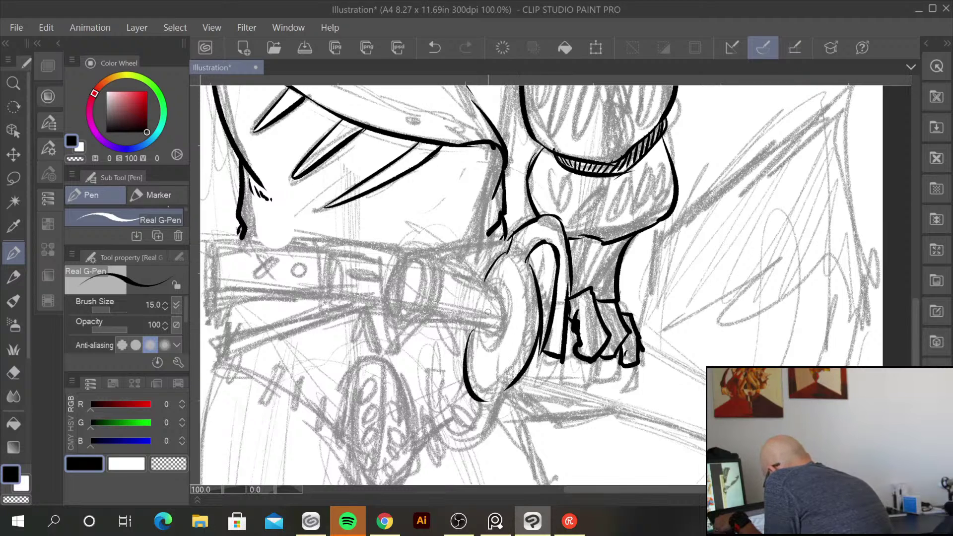
drag(477, 329, 504, 381)
drag(527, 254, 522, 350)
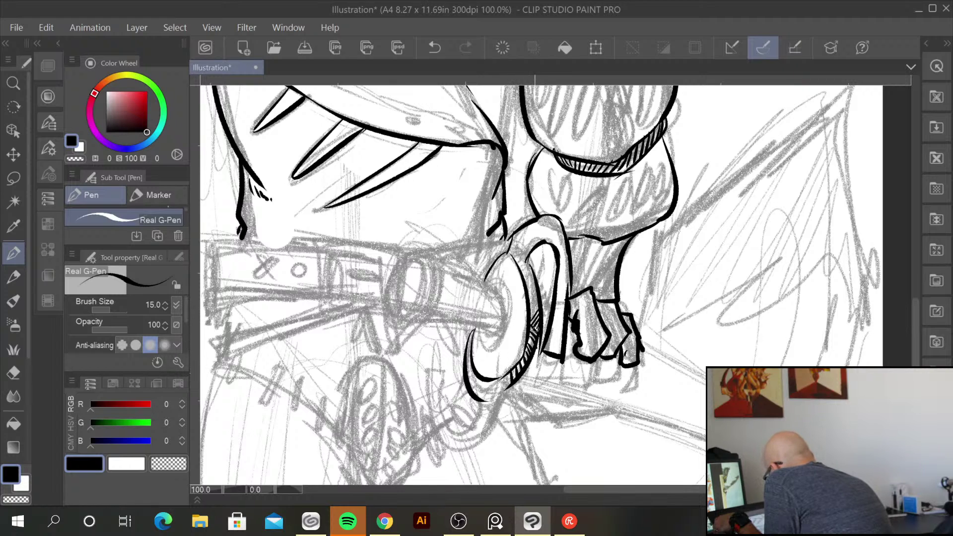
drag(539, 287, 532, 314)
drag(536, 269, 529, 298)
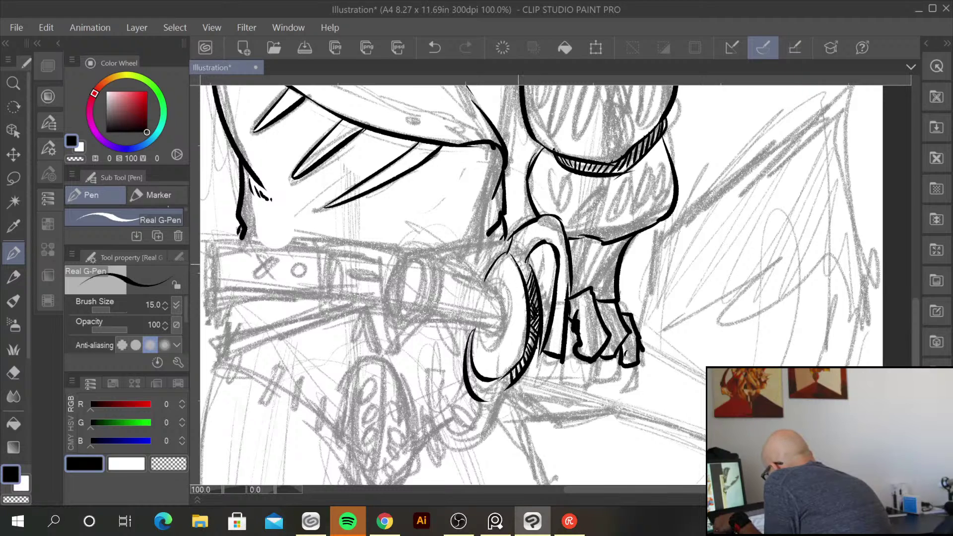
drag(523, 246, 518, 263)
drag(527, 229, 523, 263)
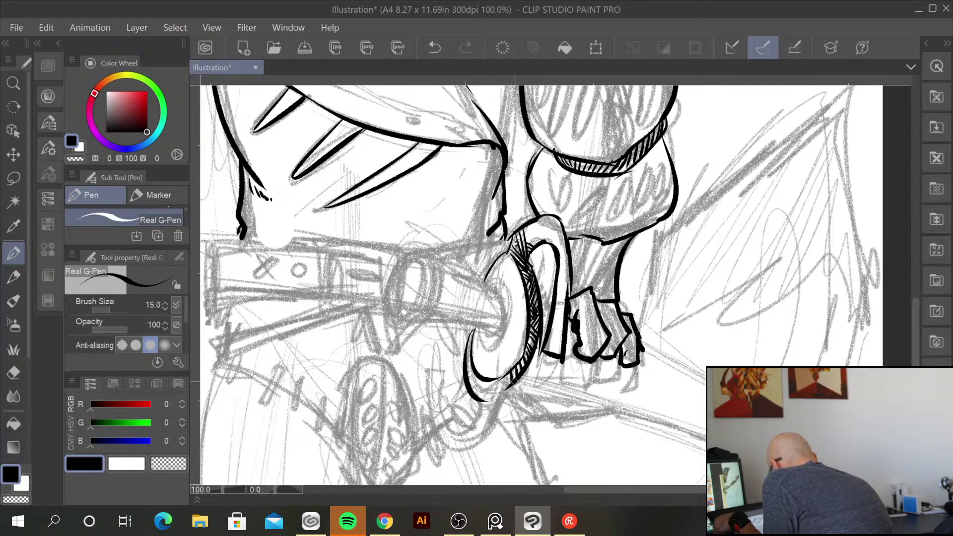
Ink the tapered sword grip with its oval pommel end and the dark socket where it meets the guard
drag(513, 385, 489, 419)
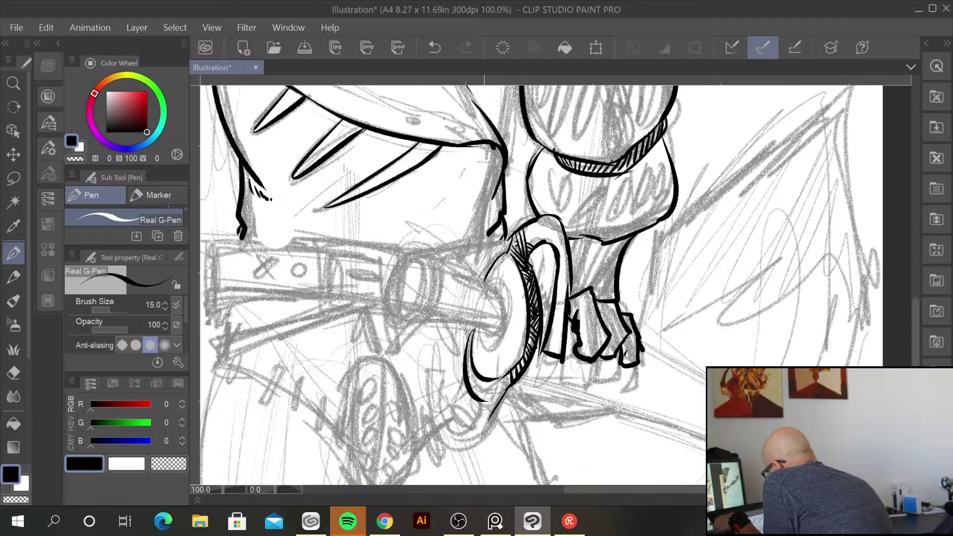
mouse_move(394, 248)
mouse_down()
mouse_move(383, 298)
mouse_move(393, 251)
mouse_move(392, 319)
mouse_move(519, 313)
mouse_up()
drag(415, 325, 509, 333)
mouse_move(501, 301)
mouse_down()
mouse_move(505, 343)
mouse_move(514, 328)
mouse_move(493, 357)
mouse_move(510, 349)
mouse_move(507, 361)
mouse_up()
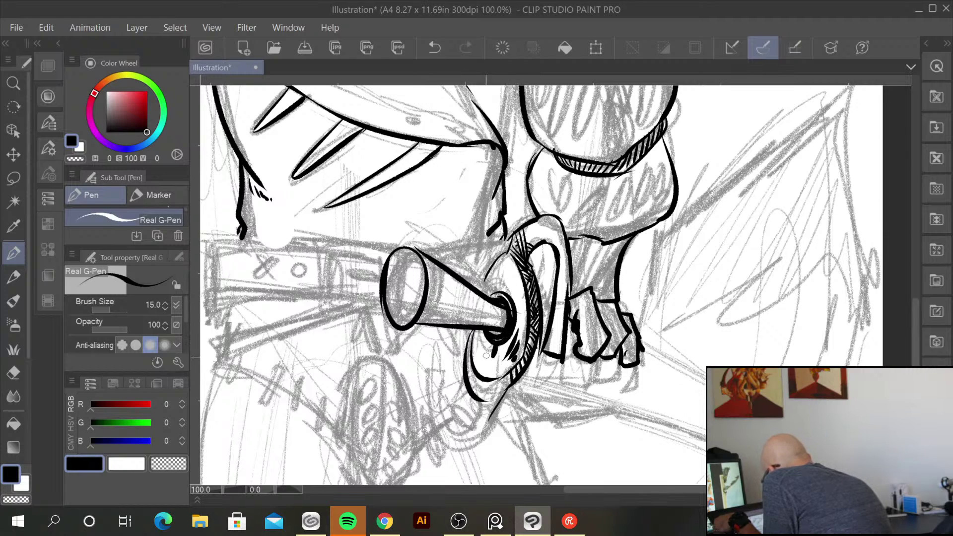
Complete the round guard's upper edge and ink the curled hook hanging below it
drag(498, 262, 482, 292)
drag(515, 240, 501, 248)
drag(506, 242, 493, 270)
drag(485, 389, 474, 428)
mouse_move(480, 390)
mouse_down()
mouse_move(507, 372)
mouse_move(501, 403)
mouse_move(478, 435)
mouse_move(447, 375)
mouse_move(426, 381)
mouse_move(436, 420)
mouse_move(487, 428)
mouse_up()
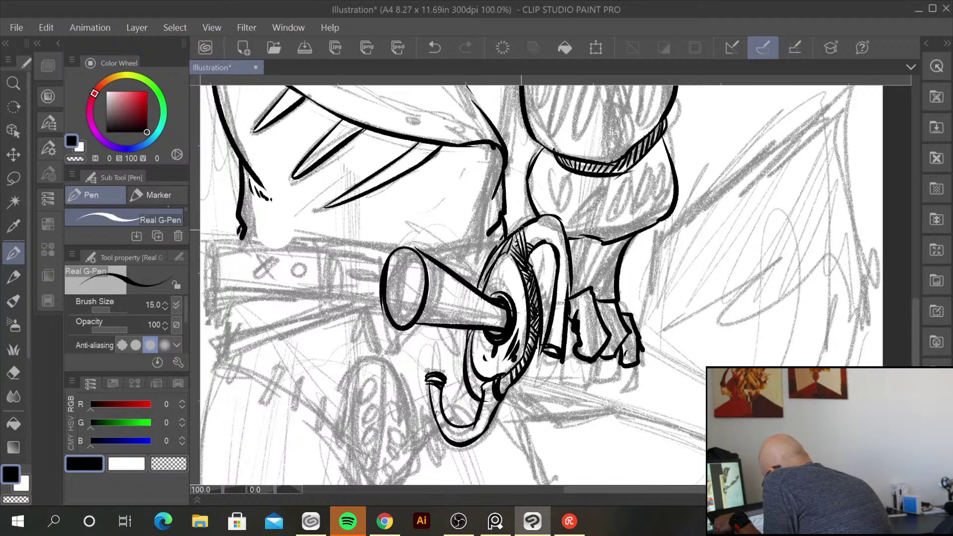
Ink two X marks on the sword grip, redrawing the one nearer the pommel at brush size 12, and shade the pommel's face
drag(400, 328, 490, 329)
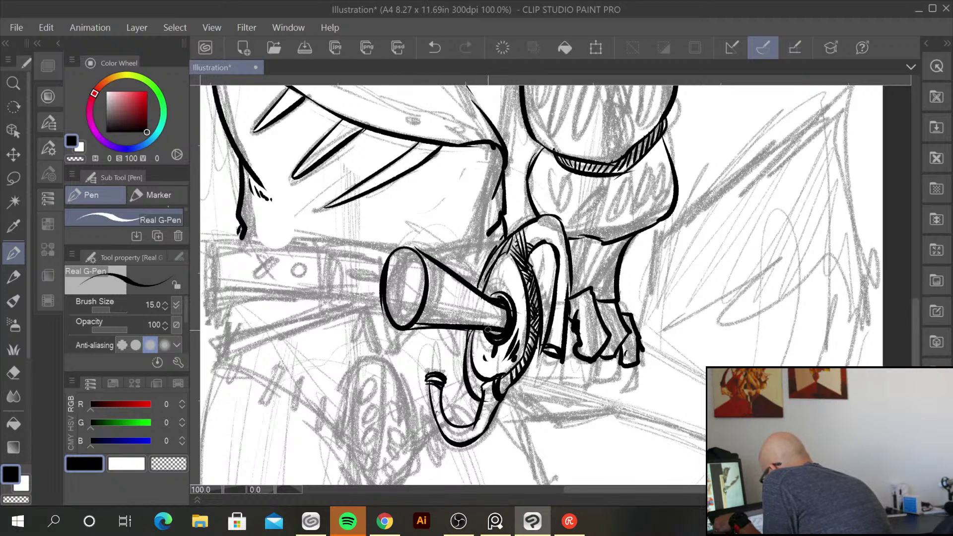
mouse_move(427, 291)
mouse_down()
mouse_move(466, 284)
mouse_move(470, 311)
mouse_move(468, 290)
mouse_move(474, 300)
mouse_move(450, 290)
mouse_up()
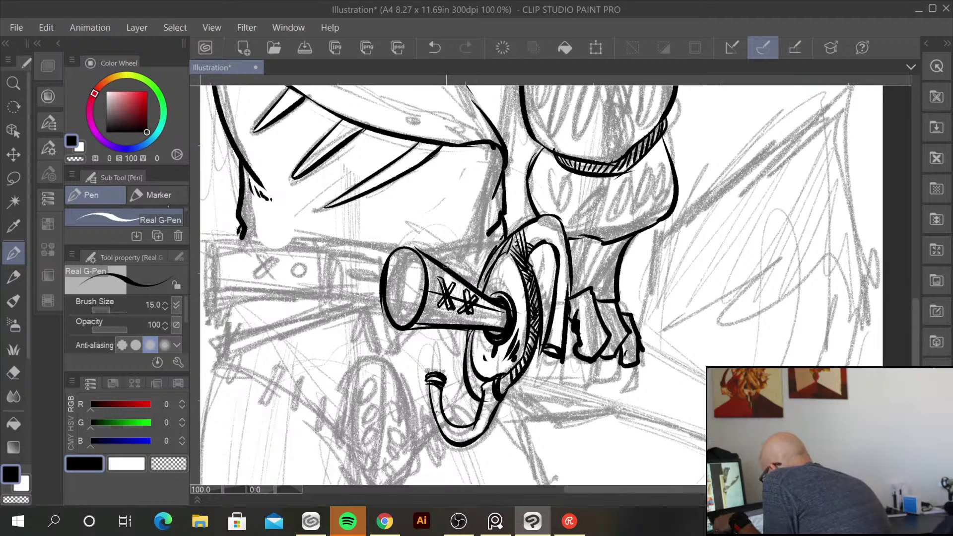
key(bracketleft)
key(bracketleft)
mouse_move(441, 268)
mouse_down()
mouse_move(452, 278)
mouse_move(447, 298)
mouse_move(457, 283)
mouse_move(449, 294)
mouse_up()
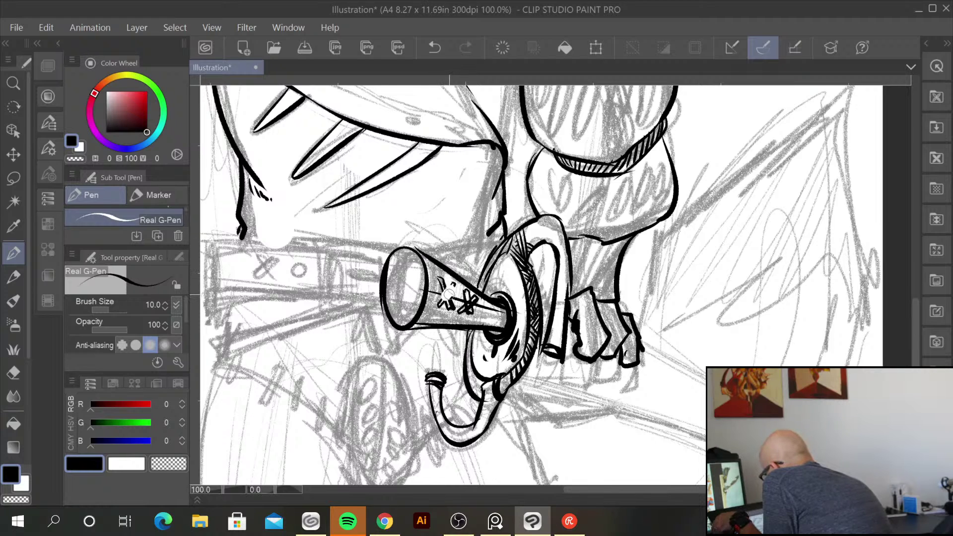
key(bracketright)
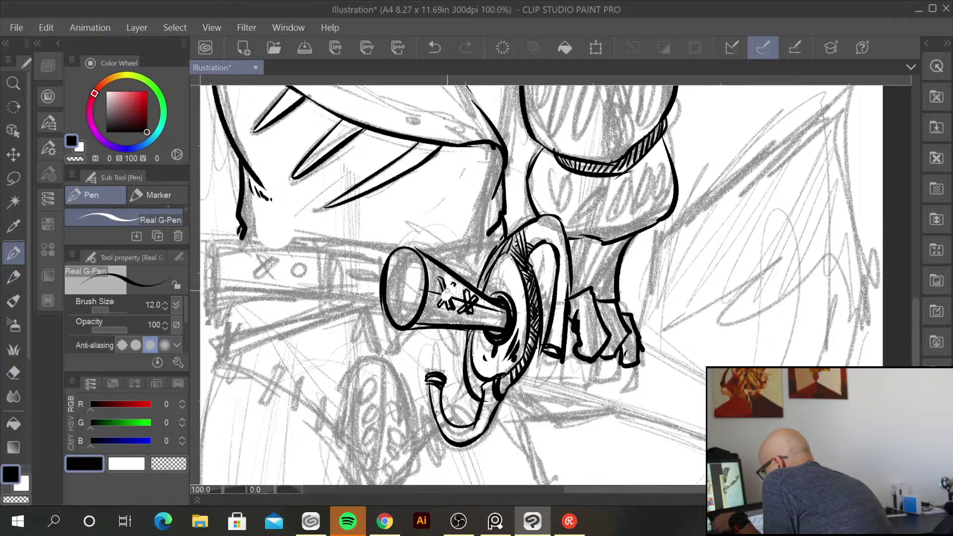
mouse_move(442, 278)
mouse_down()
mouse_move(449, 307)
mouse_move(454, 297)
mouse_move(471, 300)
mouse_up()
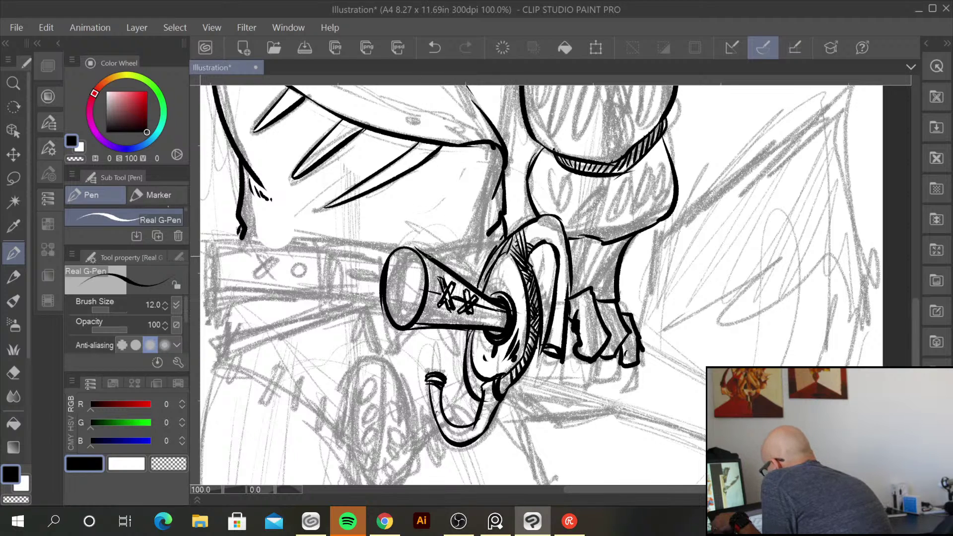
mouse_move(399, 264)
mouse_down()
mouse_move(394, 301)
mouse_move(411, 300)
mouse_move(392, 301)
mouse_move(397, 284)
mouse_move(395, 297)
mouse_move(404, 297)
mouse_up()
Ink the waist belt up to the sword pommel, with its X mark, round hole and rectangular buckle
scroll(701, 419, down, 1)
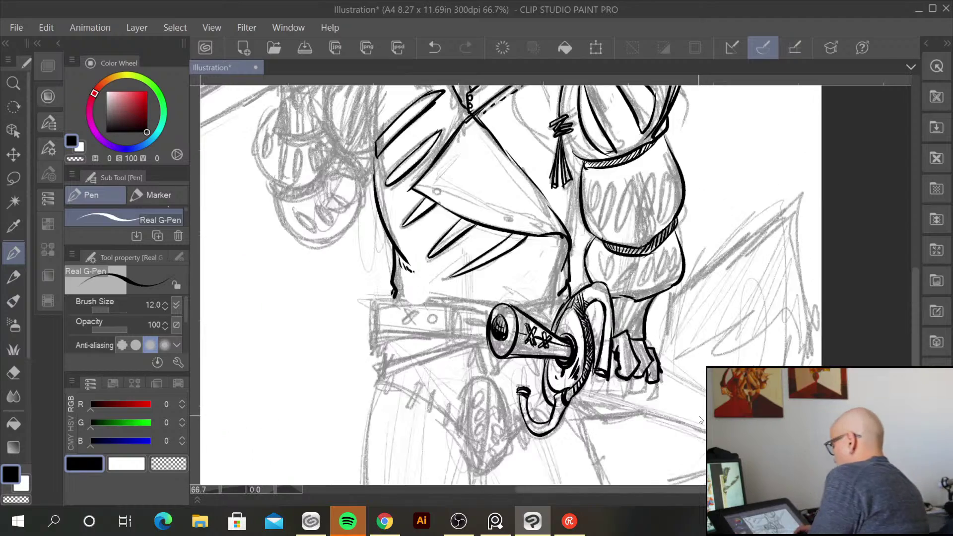
scroll(701, 419, down, 2)
scroll(698, 416, up, 1)
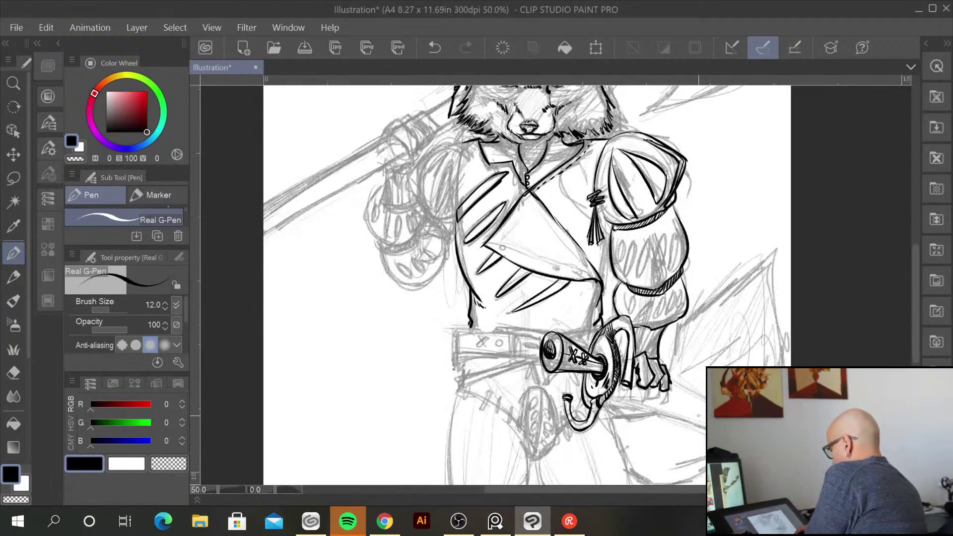
scroll(698, 416, up, 1)
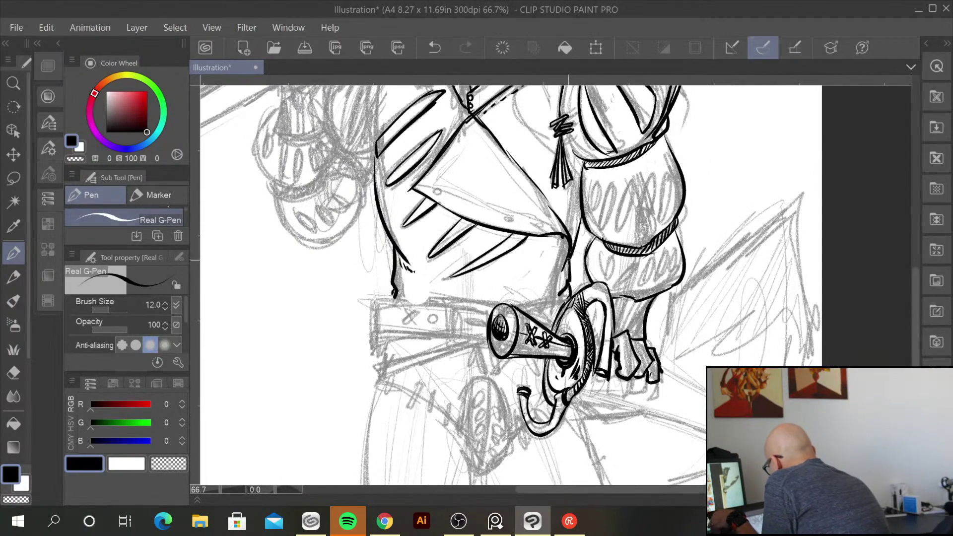
mouse_move(376, 300)
mouse_down()
mouse_move(473, 306)
mouse_move(378, 341)
mouse_move(448, 337)
mouse_up()
mouse_move(450, 300)
mouse_down()
mouse_move(452, 339)
mouse_move(489, 340)
mouse_move(494, 307)
mouse_move(463, 323)
mouse_move(487, 325)
mouse_move(428, 319)
mouse_move(438, 315)
mouse_move(402, 326)
mouse_move(415, 310)
mouse_move(376, 339)
mouse_move(385, 367)
mouse_up()
Ink the diagonal strap beneath the belt and the belt's upper edge behind the sword grip
drag(385, 367, 456, 345)
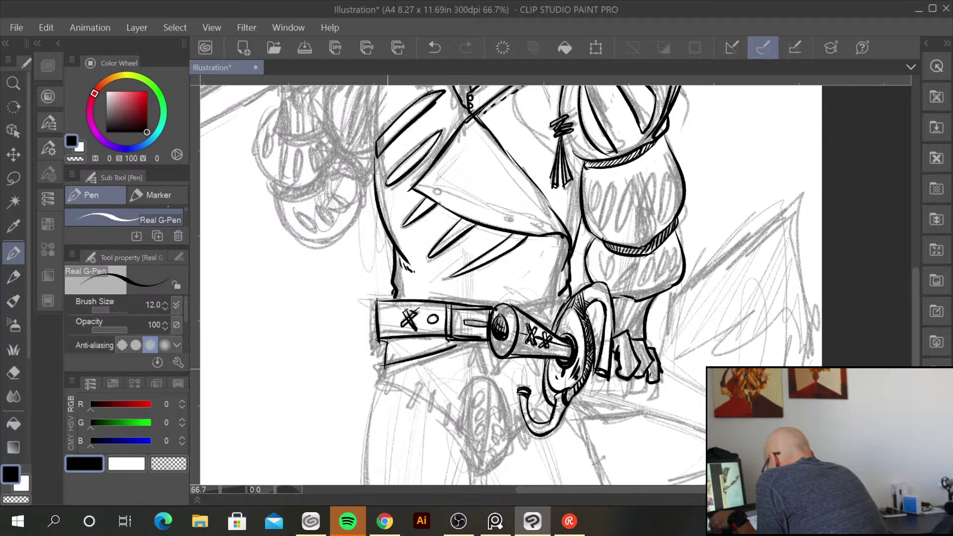
drag(380, 366, 379, 378)
drag(379, 378, 484, 341)
drag(511, 311, 571, 298)
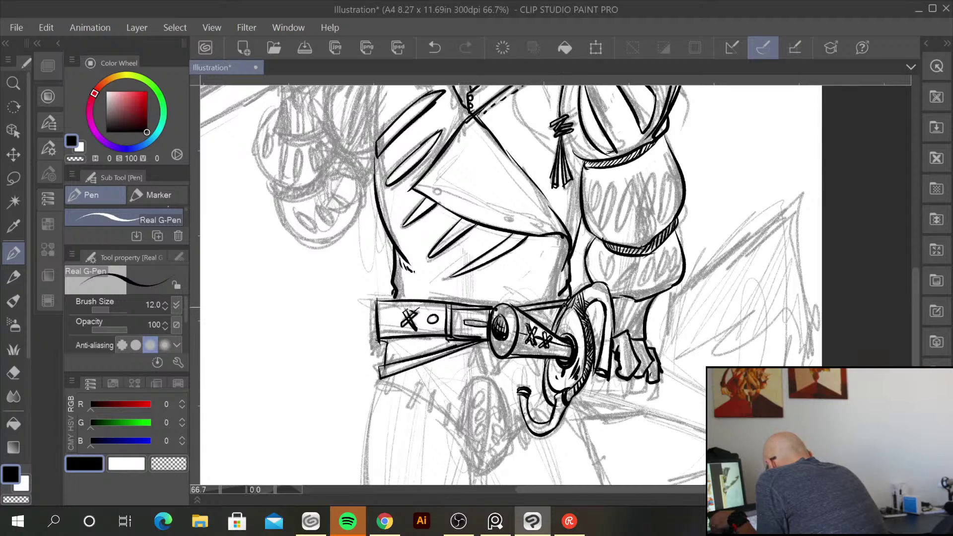
Ink the short forked strap ends hanging below the belt and the sword grip
drag(474, 343, 486, 378)
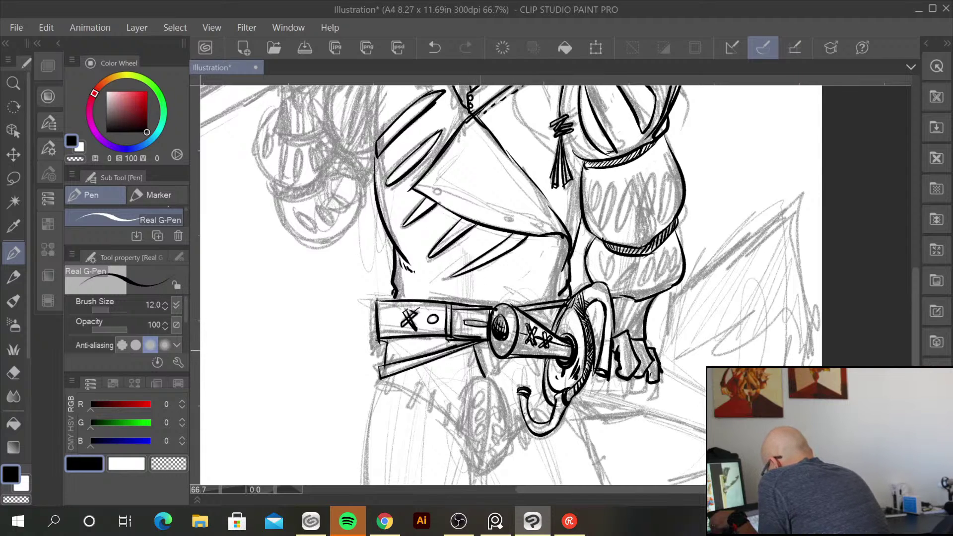
mouse_move(477, 342)
mouse_down()
mouse_move(465, 371)
mouse_move(536, 372)
mouse_up()
drag(533, 357, 538, 373)
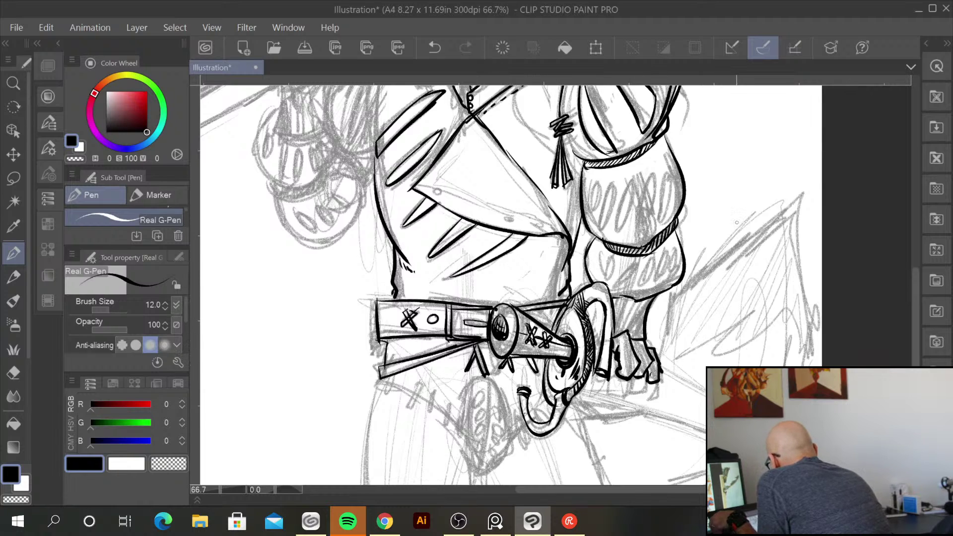
Ink a row of narrow slanted oval slits across the sleeve's middle puff
mouse_move(598, 180)
mouse_down()
mouse_move(593, 226)
mouse_move(607, 197)
mouse_up()
drag(616, 185, 601, 227)
drag(629, 182, 647, 221)
mouse_move(669, 175)
mouse_down()
mouse_move(659, 197)
mouse_move(673, 208)
mouse_move(676, 198)
mouse_up()
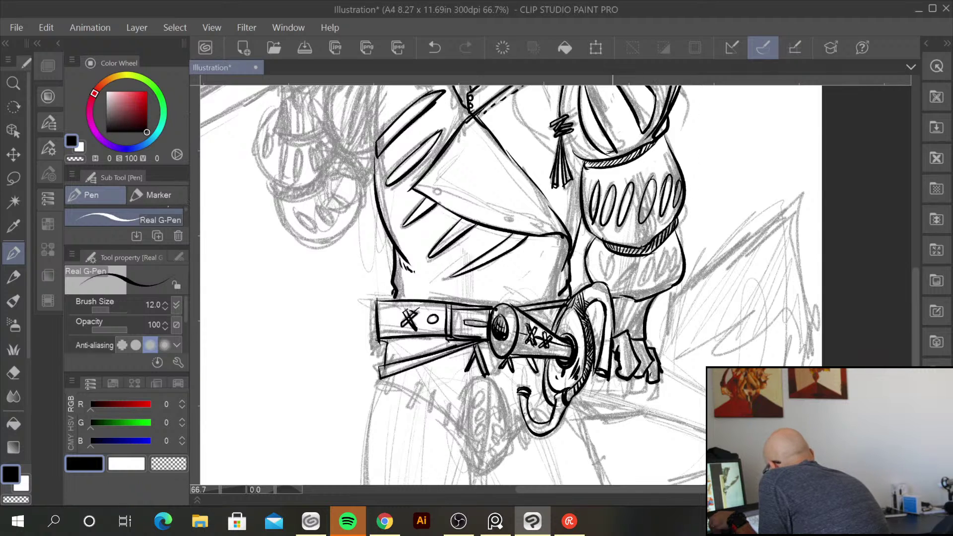
Ink slanted oval slits across the lowest sleeve puff and shade the wrist with dense vertical strokes
mouse_move(613, 253)
mouse_down()
mouse_move(606, 283)
mouse_move(594, 274)
mouse_move(620, 287)
mouse_up()
drag(658, 256, 638, 286)
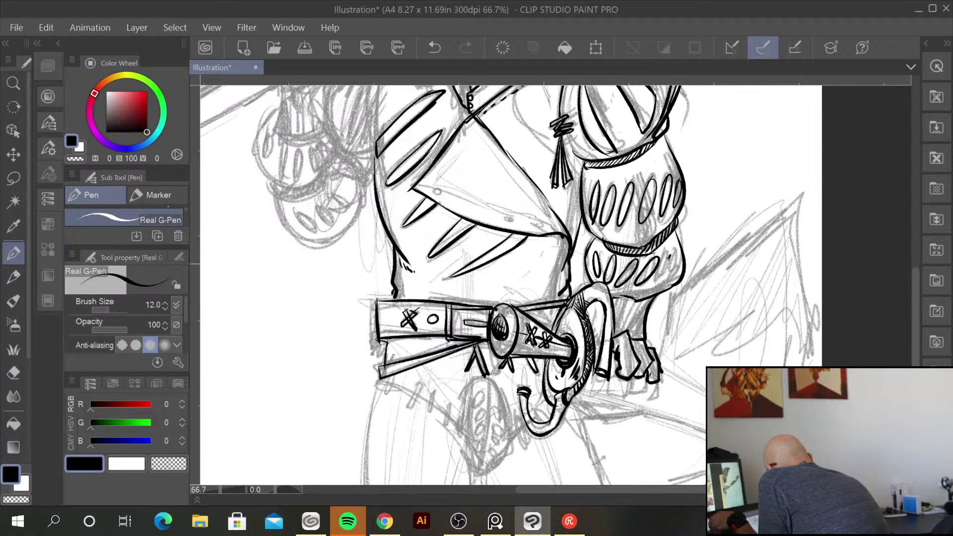
drag(670, 255, 651, 284)
drag(671, 252, 657, 285)
drag(680, 254, 628, 332)
mouse_move(643, 298)
mouse_down()
mouse_move(643, 326)
mouse_move(618, 308)
mouse_move(613, 333)
mouse_up()
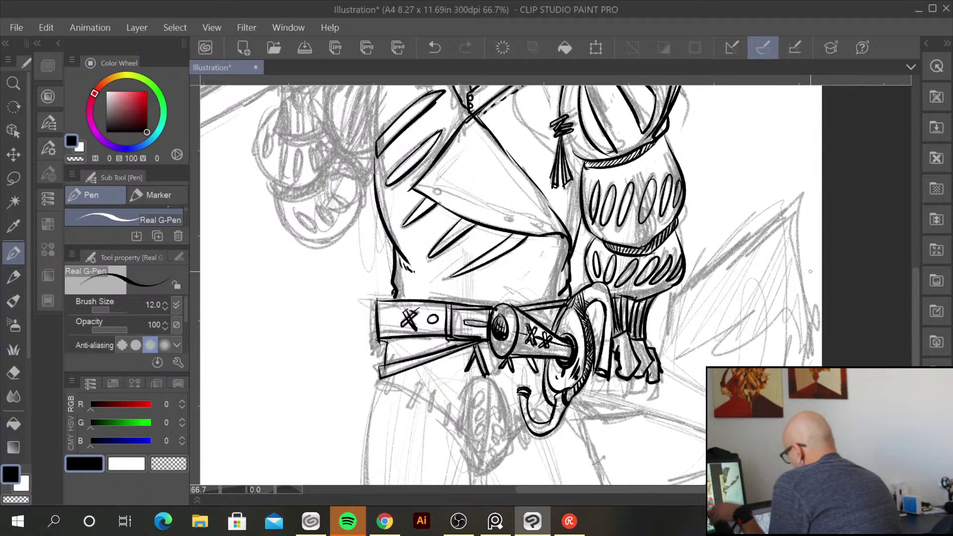
Ink the fingers of the raised hand gripping the polearm shaft
drag(712, 155, 726, 347)
mouse_move(309, 202)
mouse_down()
mouse_move(333, 223)
mouse_move(337, 247)
mouse_move(320, 240)
mouse_move(337, 244)
mouse_move(340, 214)
mouse_move(339, 237)
mouse_up()
drag(325, 205, 358, 216)
Ink both long edges of the polearm shaft, from the page edge to the fist and between the fist and head
drag(299, 225, 211, 279)
drag(447, 248, 625, 201)
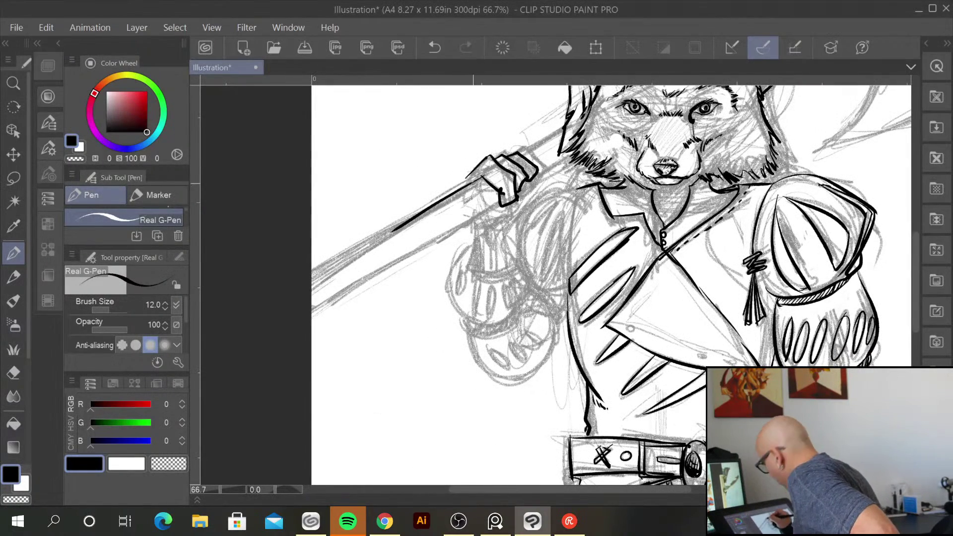
drag(476, 180, 311, 279)
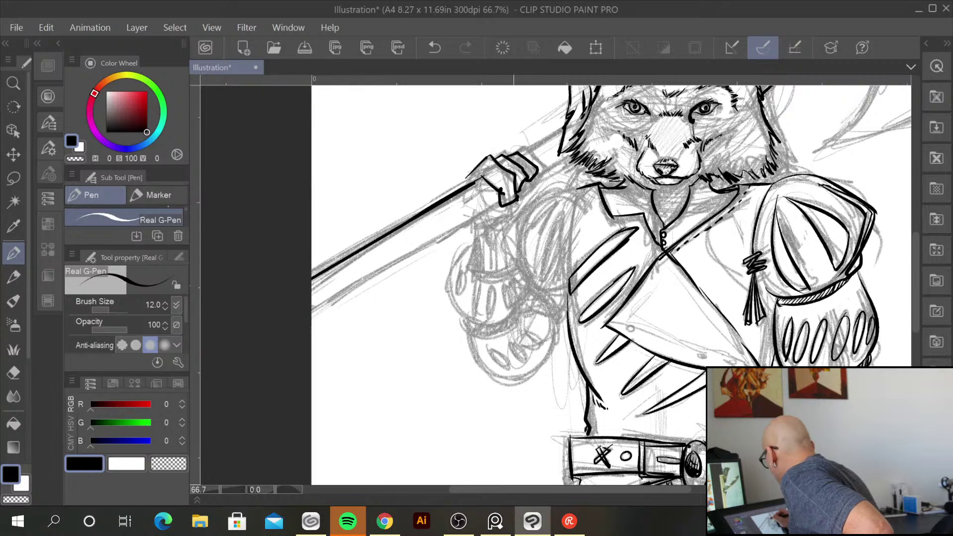
drag(500, 199, 311, 308)
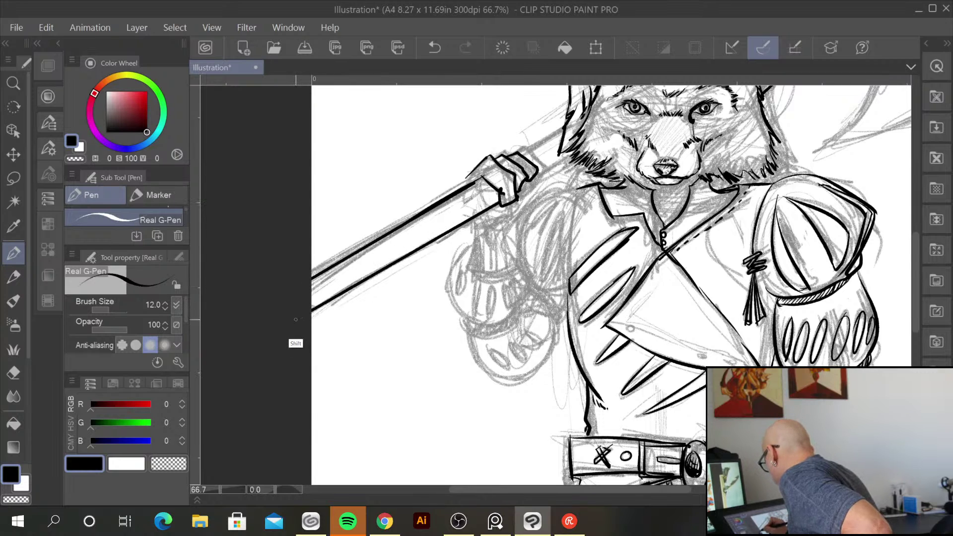
drag(577, 115, 474, 208)
mouse_move(417, 245)
mouse_down()
mouse_move(461, 221)
mouse_move(441, 260)
mouse_up()
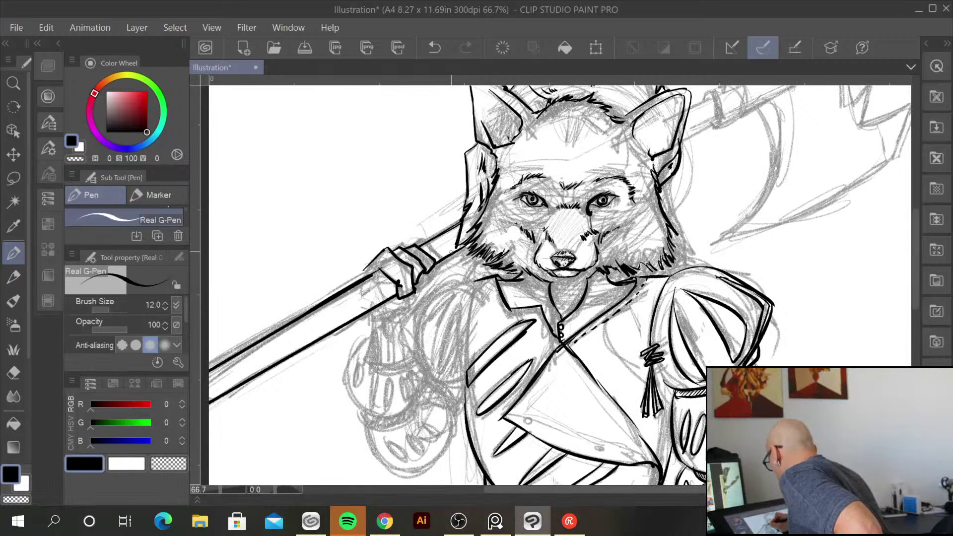
Ink the back of the gripping hand and the narrow forearm below it, ending in a curved cuff edge
mouse_move(402, 298)
mouse_down()
mouse_move(404, 312)
mouse_move(377, 307)
mouse_move(363, 268)
mouse_up()
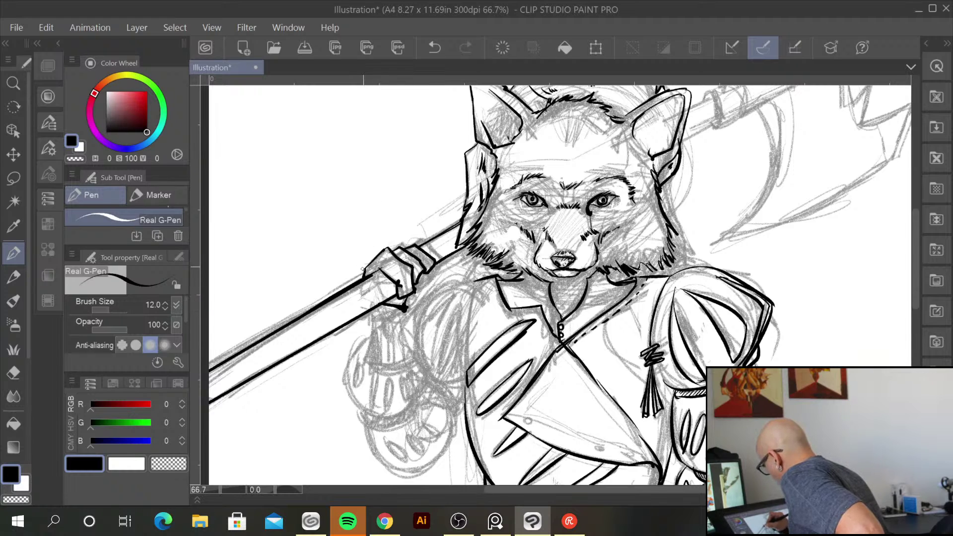
mouse_move(373, 310)
mouse_down()
mouse_move(399, 307)
mouse_move(370, 362)
mouse_up()
mouse_move(406, 311)
mouse_down()
mouse_move(418, 355)
mouse_move(410, 367)
mouse_up()
drag(418, 351, 408, 365)
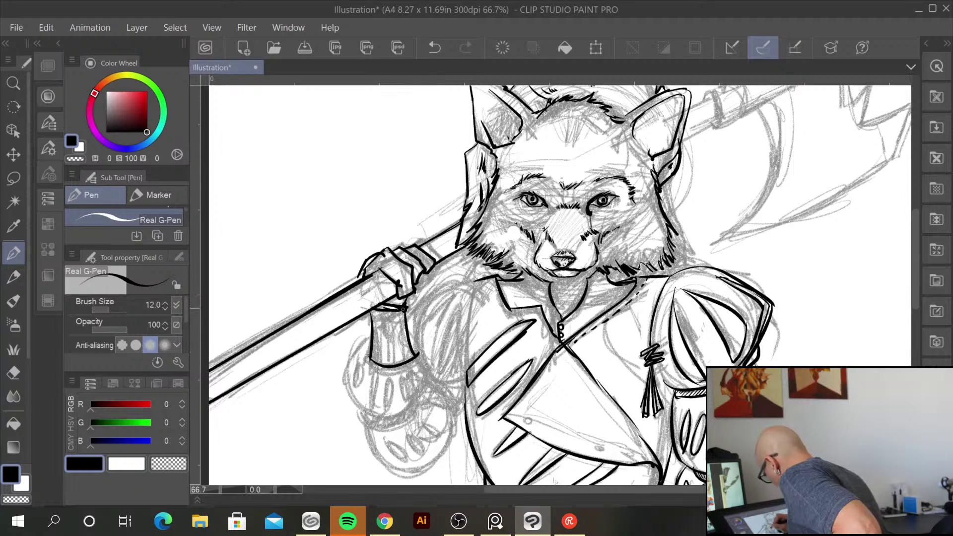
Ink the raised arm's wrist puff with a row of narrow oval slits and a hatched band underneath
scroll(555, 280, down, 5)
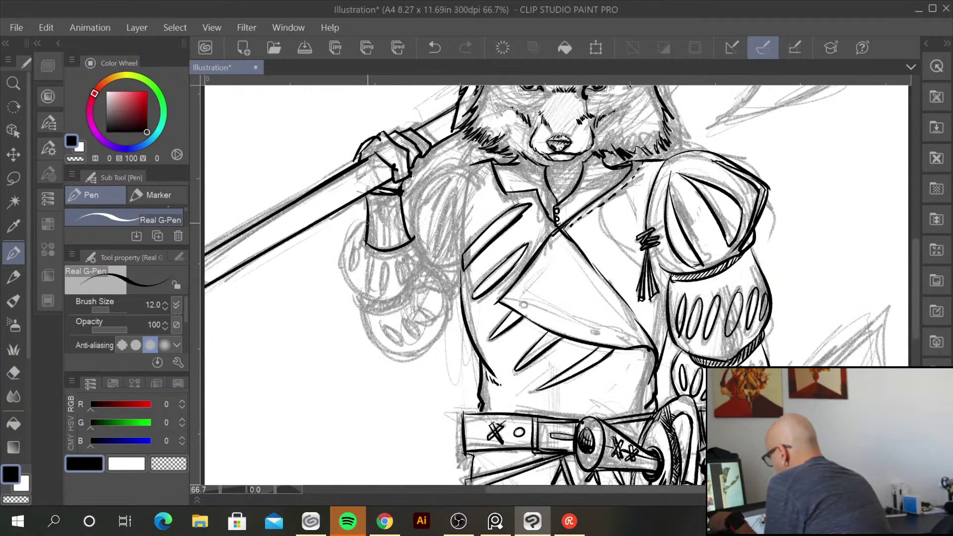
drag(366, 244, 407, 292)
mouse_move(406, 222)
mouse_down()
mouse_move(425, 260)
mouse_move(392, 290)
mouse_up()
mouse_move(372, 252)
mouse_down()
mouse_move(370, 288)
mouse_move(397, 287)
mouse_up()
mouse_move(408, 254)
mouse_down()
mouse_move(406, 281)
mouse_move(415, 260)
mouse_up()
mouse_move(357, 243)
mouse_down()
mouse_move(356, 279)
mouse_move(411, 280)
mouse_up()
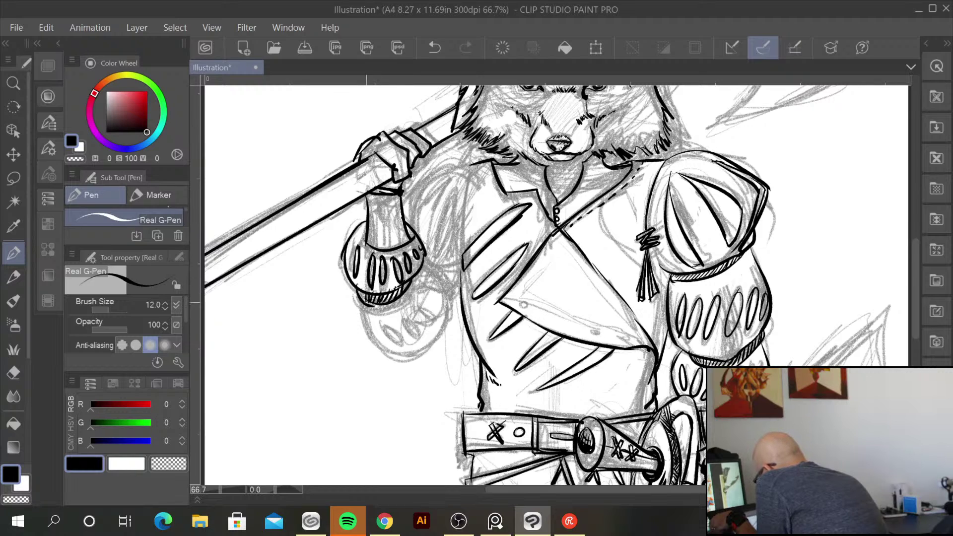
drag(358, 296, 401, 311)
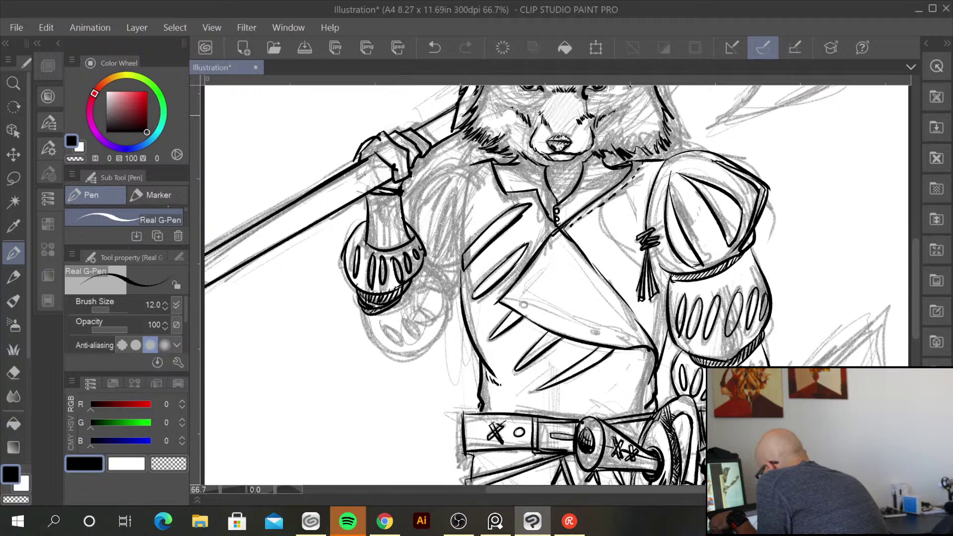
Ink the rounded elbow puff of the raised arm's sleeve with slanted oval slits
mouse_move(419, 261)
mouse_down()
mouse_move(443, 273)
mouse_move(449, 329)
mouse_up()
mouse_move(359, 313)
mouse_down()
mouse_move(371, 334)
mouse_move(442, 339)
mouse_move(453, 320)
mouse_up()
drag(381, 321, 418, 347)
drag(399, 310, 437, 332)
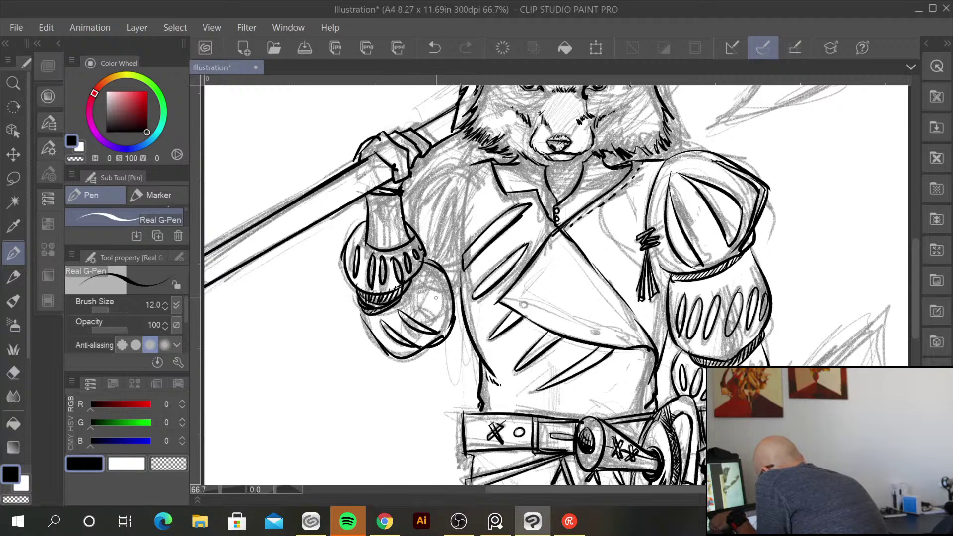
drag(424, 285, 436, 322)
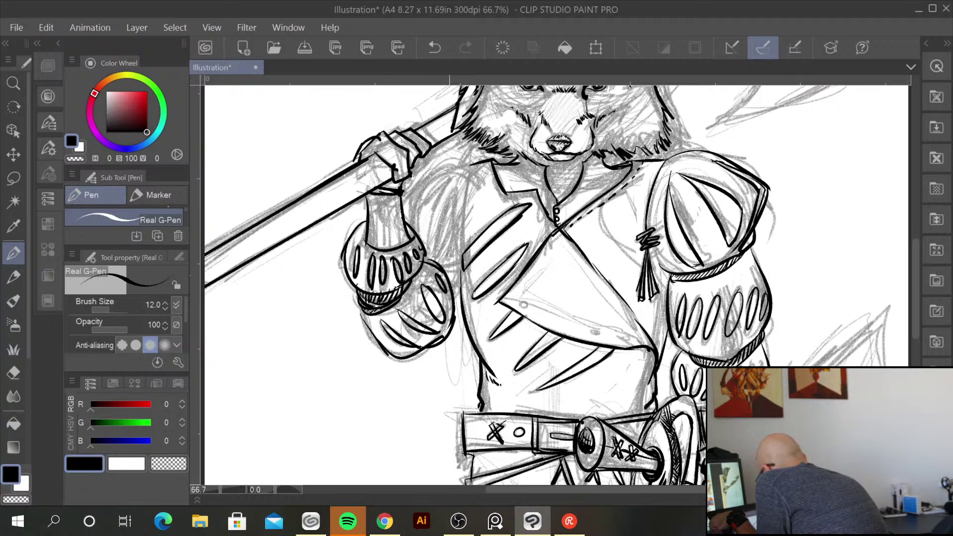
Ink the raised arm's upper sleeve puff with long pointed slits and a hatched band above the elbow puff
mouse_move(404, 216)
mouse_down()
mouse_move(407, 194)
mouse_move(469, 167)
mouse_up()
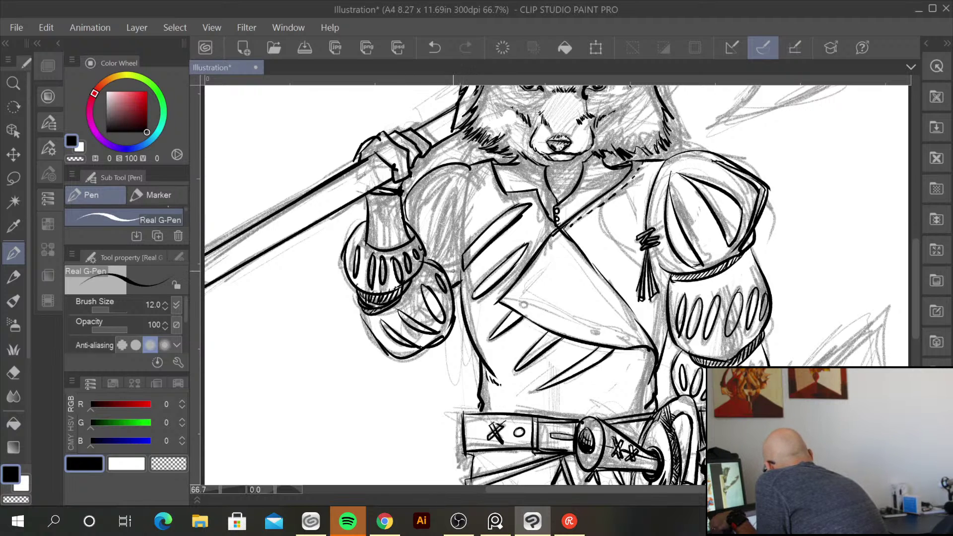
drag(426, 253, 457, 280)
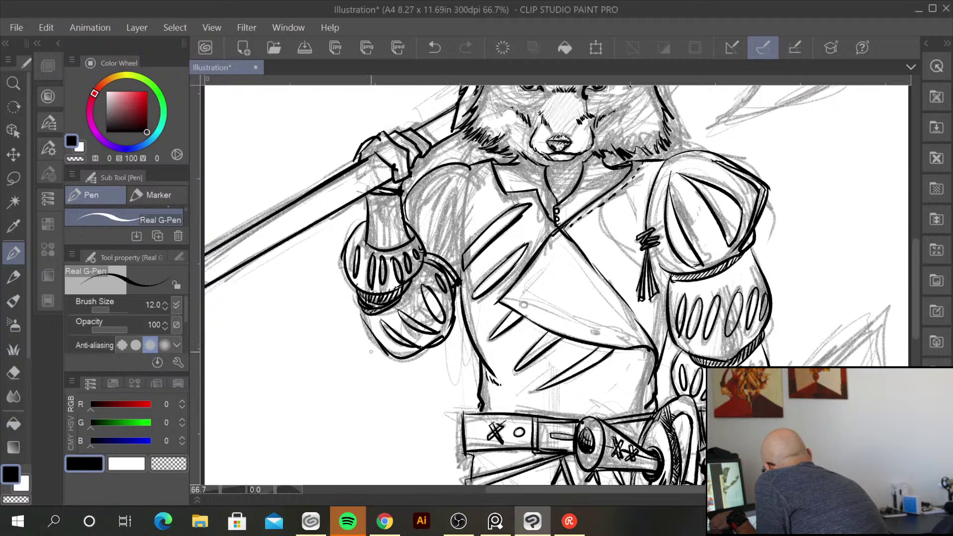
mouse_move(442, 181)
mouse_down()
mouse_move(413, 209)
mouse_move(426, 234)
mouse_up()
mouse_move(455, 185)
mouse_down()
mouse_move(436, 245)
mouse_move(454, 262)
mouse_up()
drag(469, 169, 461, 306)
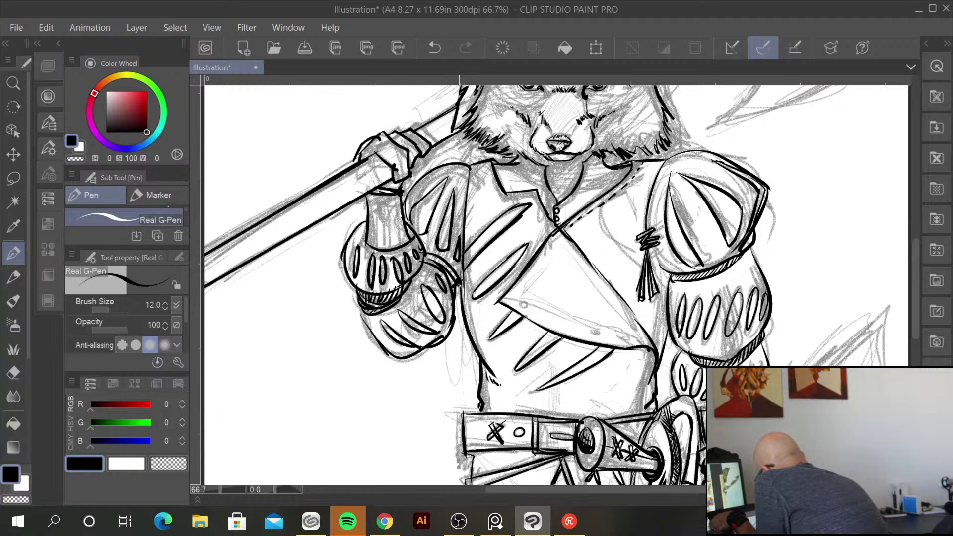
mouse_move(420, 172)
mouse_down()
mouse_move(403, 186)
mouse_move(420, 178)
mouse_up()
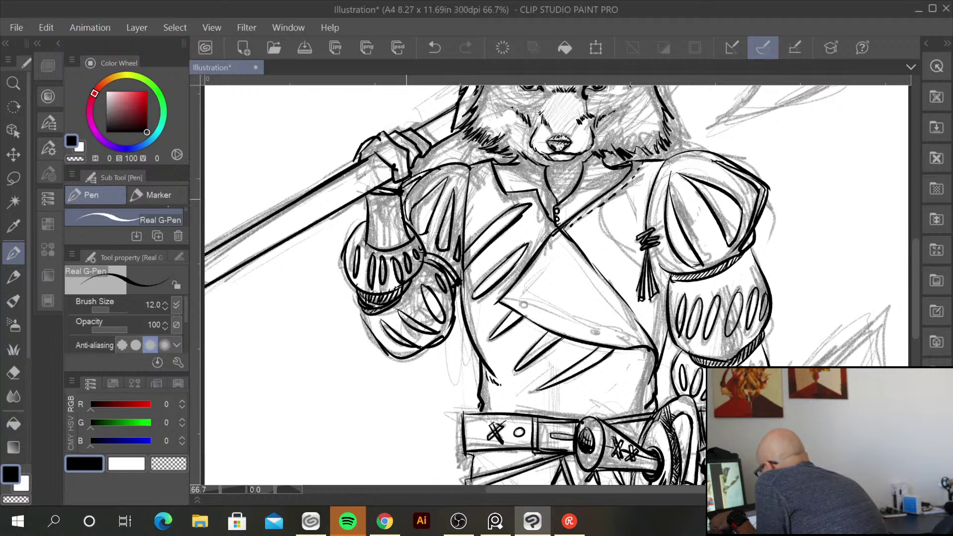
Ink the oval codpiece below the belt with side edges, a central seam and slanted slits on both halves
scroll(376, 356, down, 3)
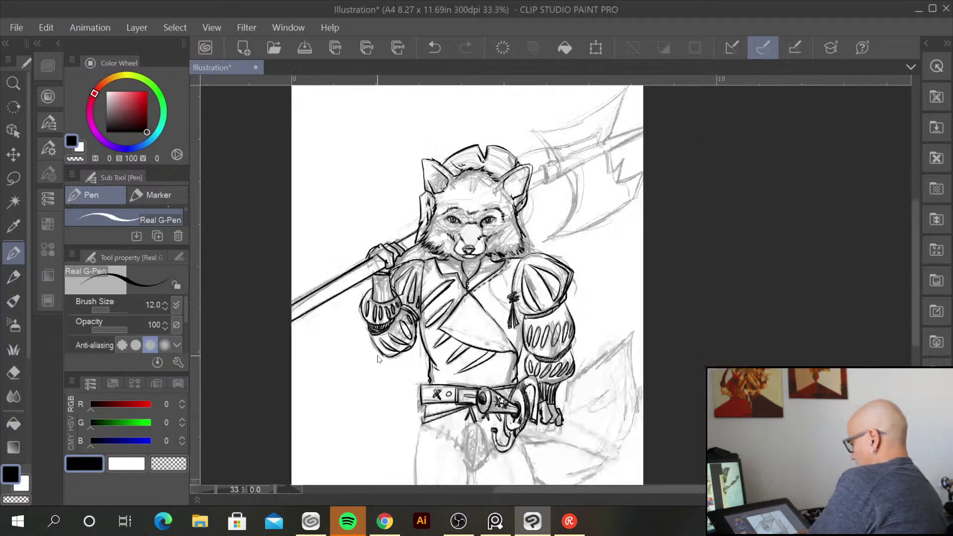
scroll(377, 356, up, 3)
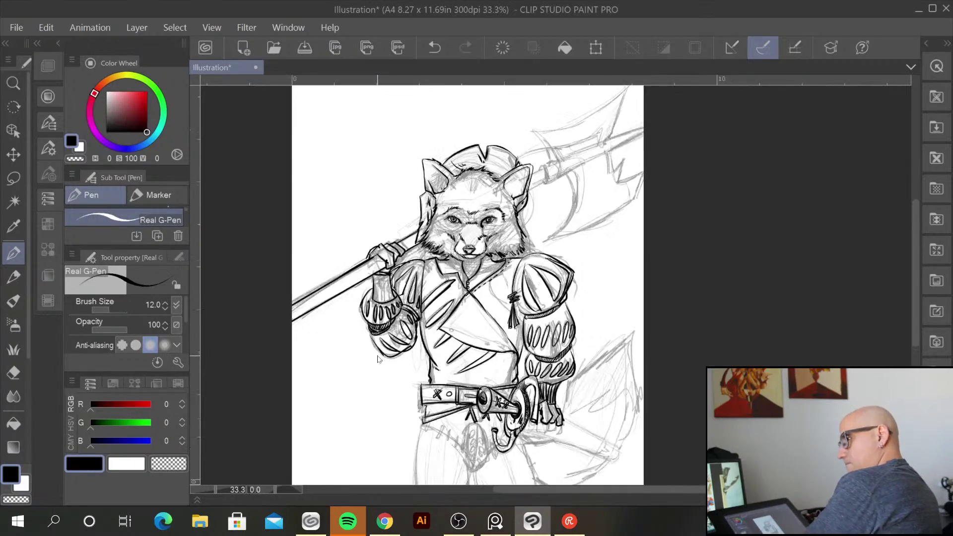
mouse_move(705, 477)
mouse_down()
mouse_move(588, 377)
mouse_move(592, 344)
mouse_up()
mouse_move(354, 237)
mouse_down()
mouse_move(390, 244)
mouse_move(347, 258)
mouse_move(370, 303)
mouse_up()
mouse_move(389, 240)
mouse_down()
mouse_move(392, 280)
mouse_move(370, 301)
mouse_up()
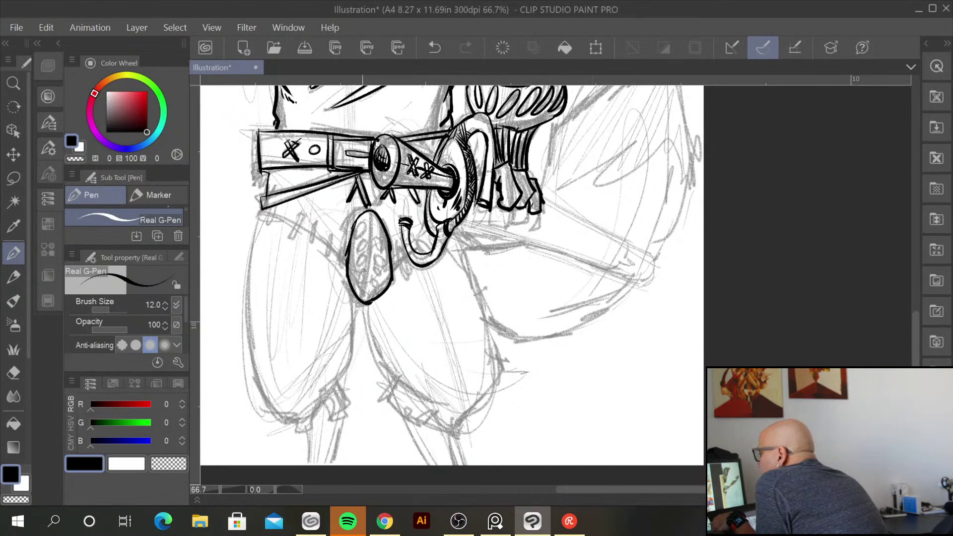
mouse_move(362, 211)
mouse_down()
mouse_move(343, 271)
mouse_move(398, 270)
mouse_up()
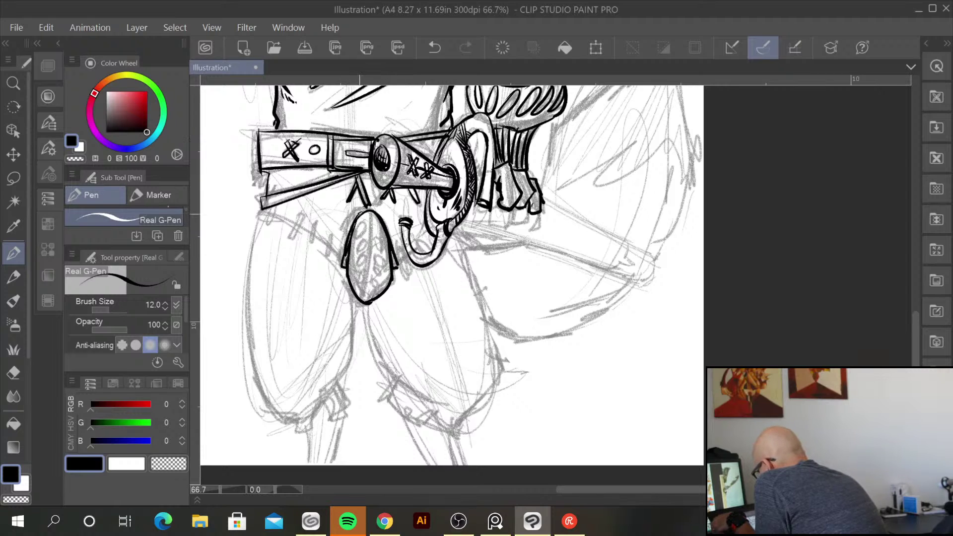
drag(372, 212, 368, 300)
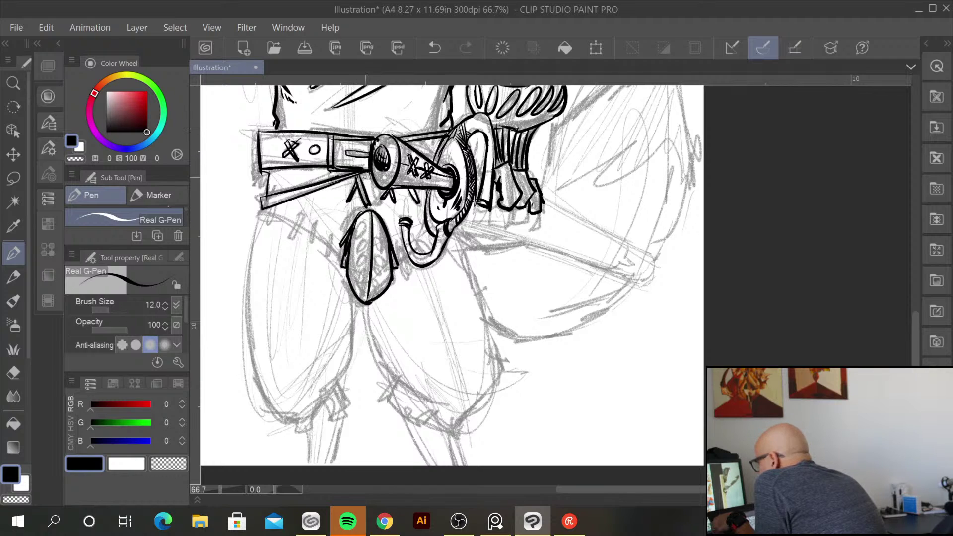
mouse_move(361, 227)
mouse_down()
mouse_move(367, 245)
mouse_move(352, 283)
mouse_up()
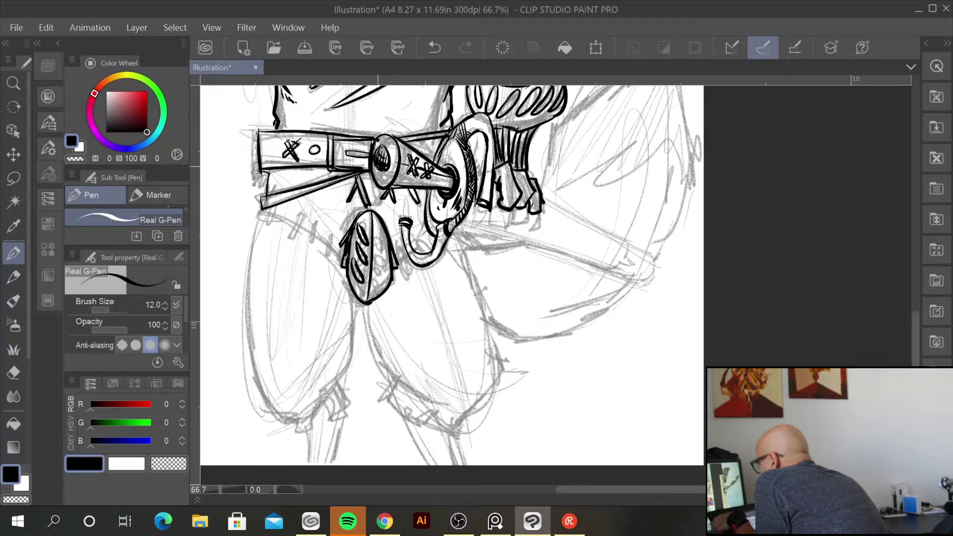
drag(387, 246, 375, 289)
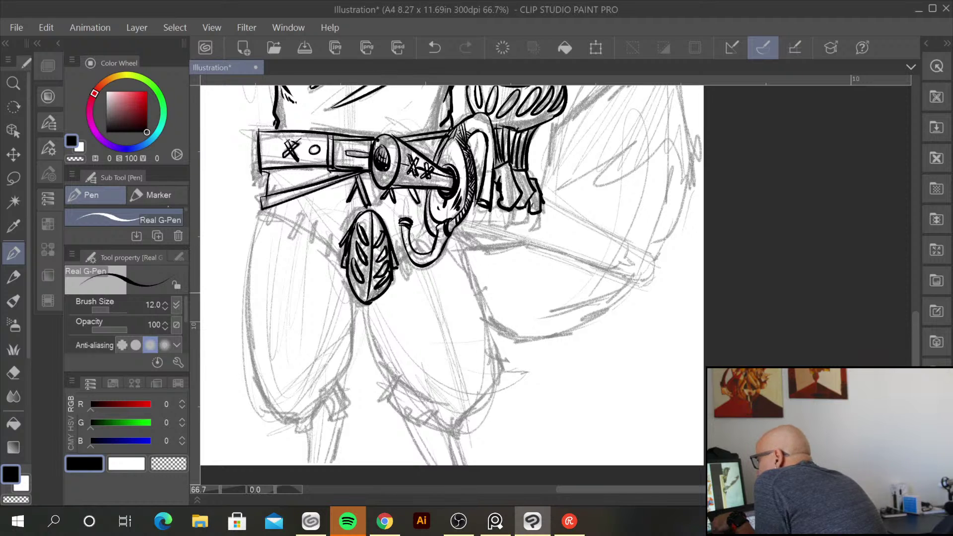
Ink the breeches leg beneath the loose belt strap, with its stitched upper seam, puffed outline and ruffled knee ties
drag(264, 208, 333, 257)
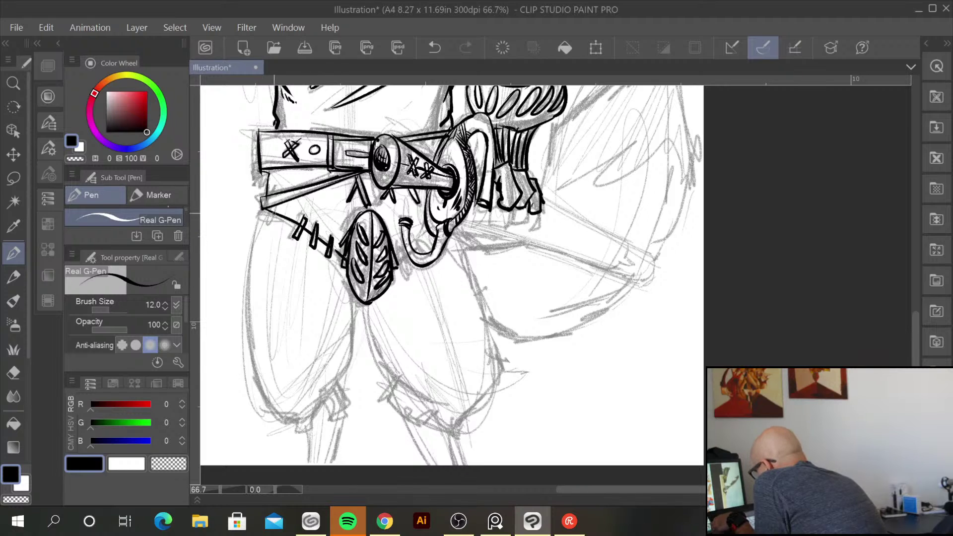
drag(261, 209, 248, 340)
mouse_move(270, 406)
mouse_down()
mouse_move(300, 426)
mouse_move(327, 392)
mouse_up()
drag(298, 424, 310, 435)
mouse_move(324, 397)
mouse_down()
mouse_move(338, 420)
mouse_move(351, 387)
mouse_up()
mouse_move(303, 410)
mouse_down()
mouse_move(349, 397)
mouse_move(329, 387)
mouse_move(365, 375)
mouse_up()
mouse_move(357, 296)
mouse_down()
mouse_move(356, 338)
mouse_move(343, 371)
mouse_up()
Ink the puffed outline of the breeches leg beneath the sword guard and its ruffled knee cuff
drag(365, 303, 409, 380)
mouse_move(458, 243)
mouse_down()
mouse_move(493, 357)
mouse_move(457, 421)
mouse_up()
mouse_move(419, 389)
mouse_down()
mouse_move(439, 402)
mouse_move(469, 403)
mouse_move(388, 395)
mouse_move(404, 417)
mouse_move(434, 407)
mouse_move(455, 429)
mouse_move(448, 400)
mouse_move(482, 430)
mouse_up()
mouse_move(471, 427)
mouse_down()
mouse_move(482, 437)
mouse_move(492, 406)
mouse_up()
drag(489, 409, 487, 395)
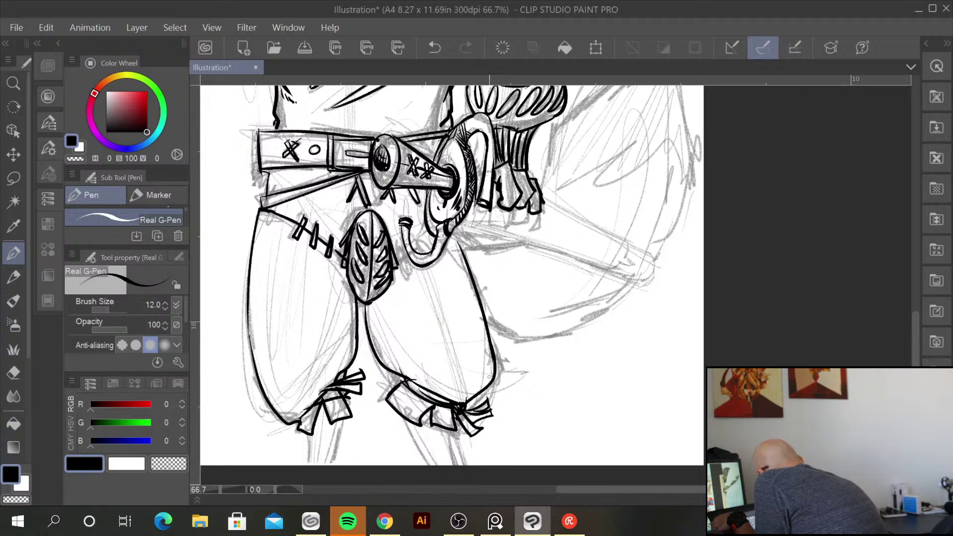
Ink the lower legs from the knee ruffles down to the bottom edge of the page
drag(545, 366, 566, 214)
drag(426, 267, 454, 314)
drag(476, 277, 484, 315)
drag(369, 266, 356, 315)
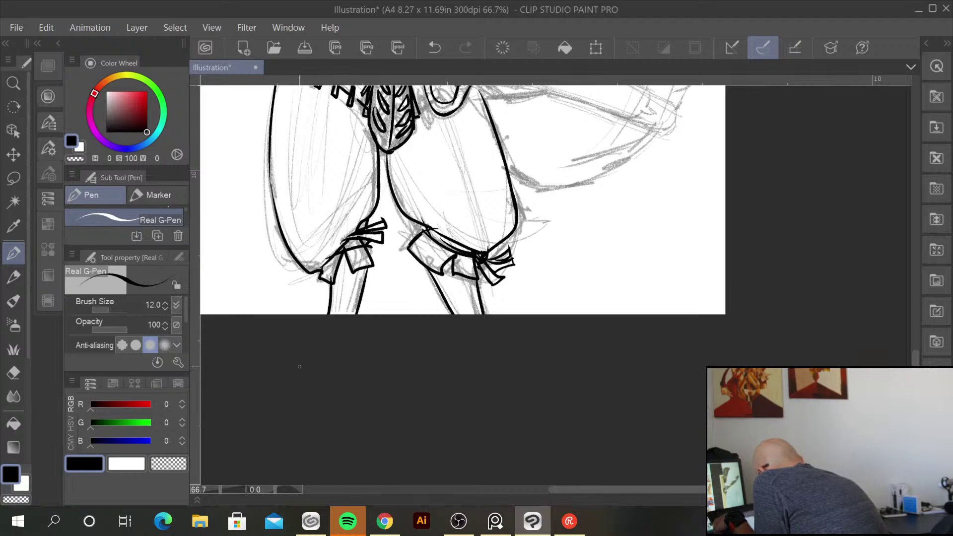
Ink the sword scabbard extending behind the lowered hand, with straight edges, a notched end fitting and a rounded tip
drag(615, 195, 555, 442)
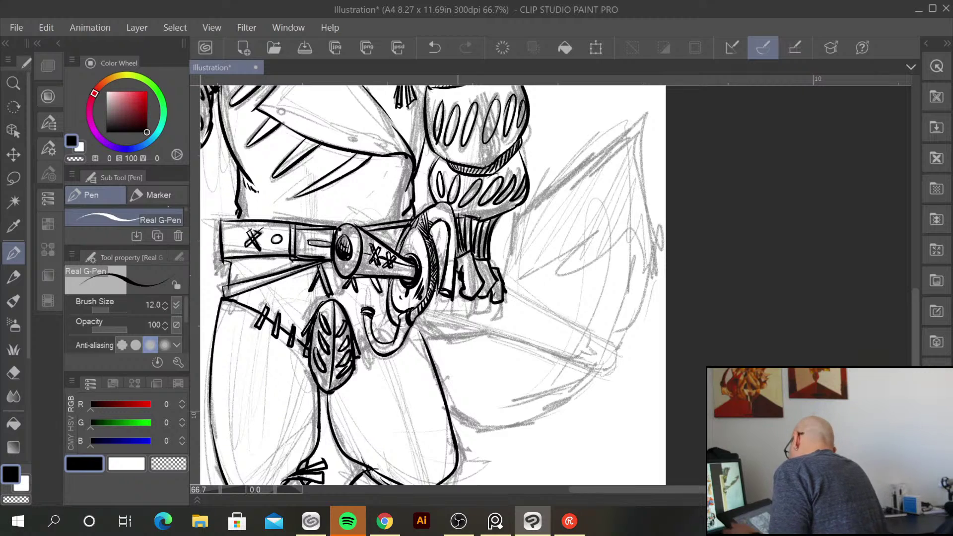
mouse_move(504, 281)
mouse_down()
mouse_move(634, 334)
mouse_move(621, 360)
mouse_move(544, 336)
mouse_up()
drag(618, 355, 455, 317)
drag(554, 340, 429, 311)
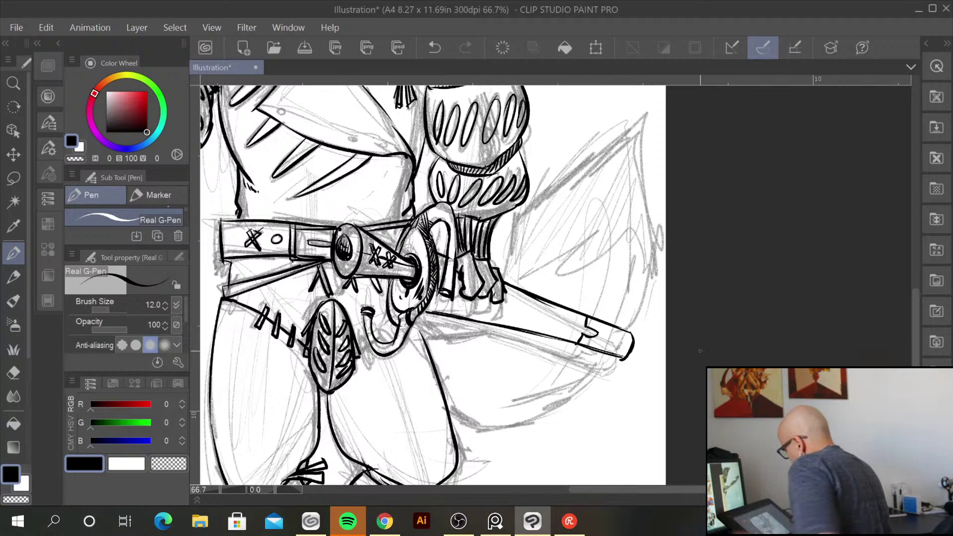
Ink the jagged, furry outline of the large tail behind the scabbard, from the sleeve around to the breeches
mouse_move(635, 438)
mouse_down()
mouse_move(468, 400)
mouse_move(514, 374)
mouse_up()
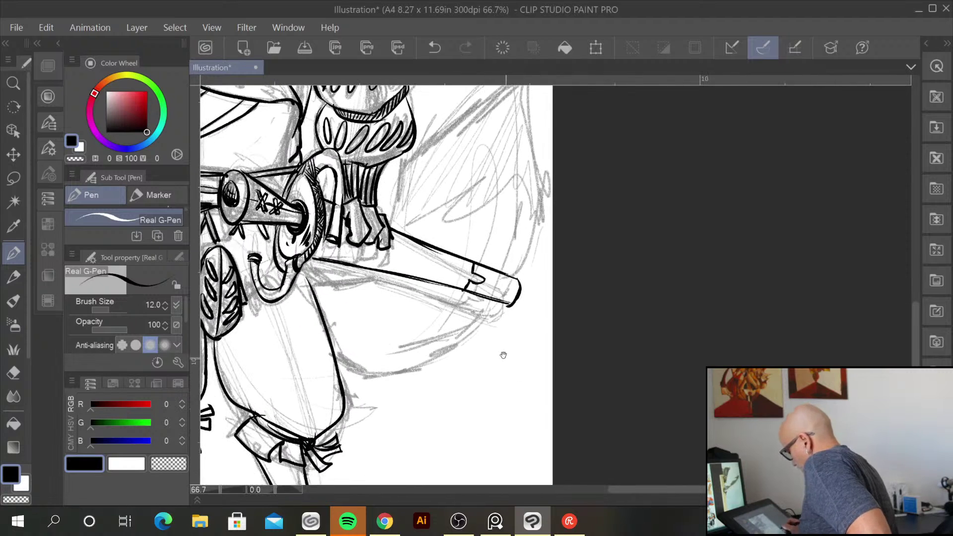
drag(330, 278, 367, 268)
mouse_move(387, 221)
mouse_down()
mouse_move(408, 152)
mouse_move(435, 142)
mouse_up()
drag(507, 211, 448, 240)
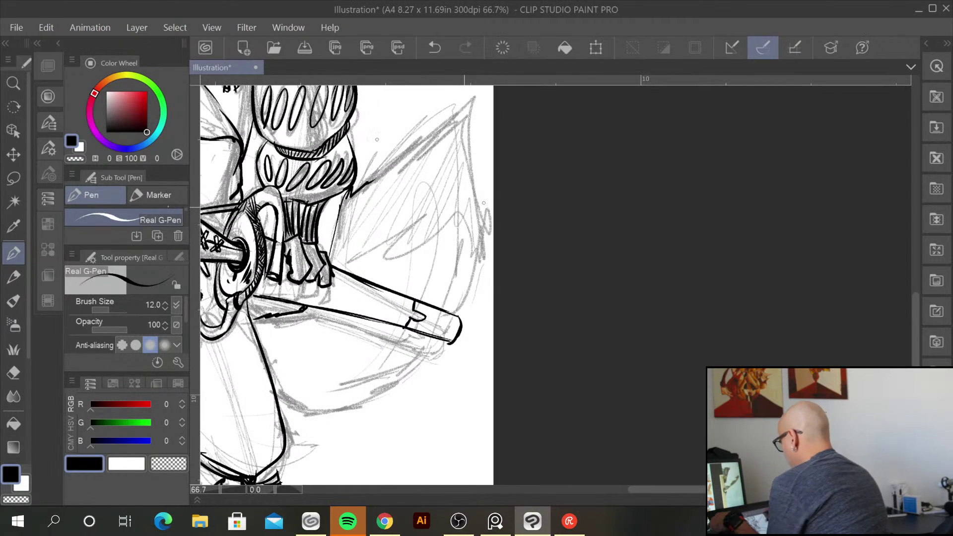
mouse_move(367, 187)
mouse_down()
mouse_move(471, 102)
mouse_move(485, 203)
mouse_move(476, 179)
mouse_move(475, 214)
mouse_move(485, 207)
mouse_move(461, 307)
mouse_move(388, 387)
mouse_move(357, 406)
mouse_move(310, 411)
mouse_move(275, 397)
mouse_up()
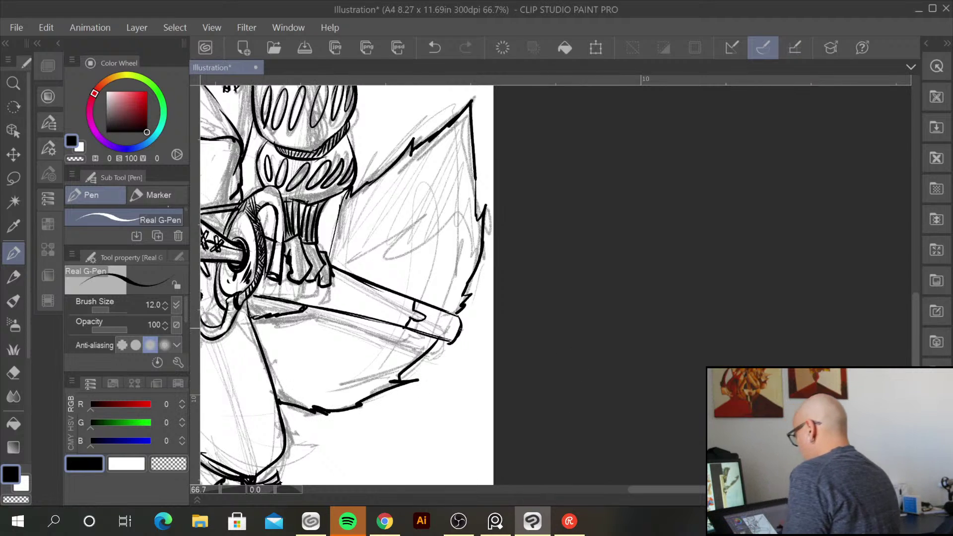
Ink the polearm shaft emerging from behind the ear and the collar at the base of the axe head
key(ctrl+minus)
key(ctrl+minus)
scroll(425, 221, up, 2)
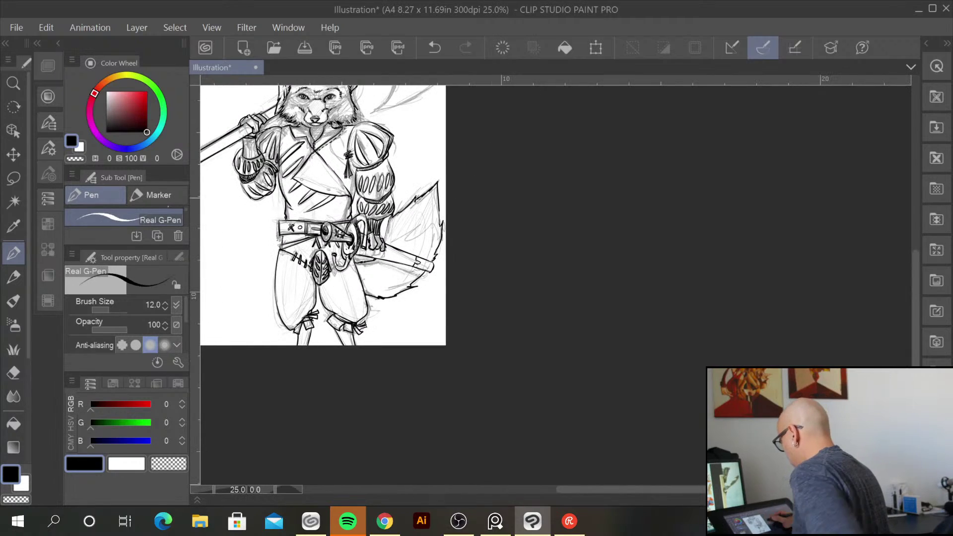
key(ctrl+minus)
key(ctrl+plus)
key(ctrl+plus)
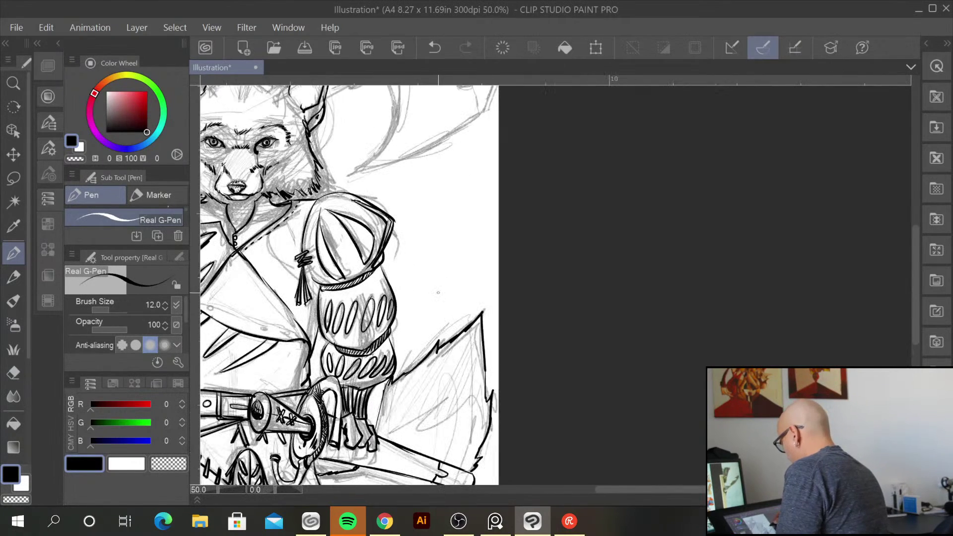
drag(406, 187, 479, 219)
scroll(407, 197, up, 3)
key(ctrl+plus)
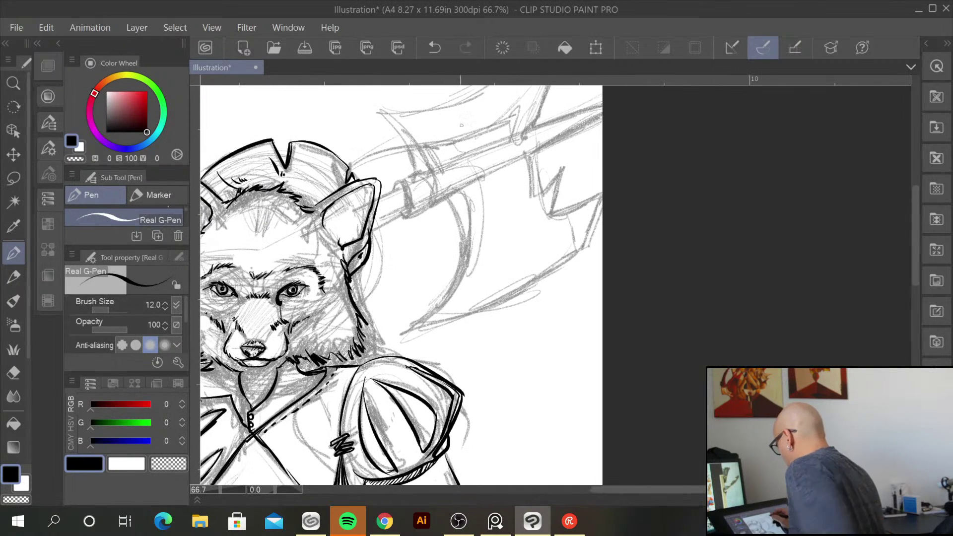
mouse_move(379, 197)
mouse_down()
mouse_move(399, 189)
mouse_move(404, 214)
mouse_move(376, 228)
mouse_up()
mouse_move(396, 183)
mouse_down()
mouse_move(407, 210)
mouse_move(422, 175)
mouse_up()
Ink the axe head's upper blade, with a pointed rear corner, a nicked outer edge and a sharp tip curving back to the shaft
mouse_move(383, 113)
mouse_down()
mouse_move(420, 175)
mouse_move(400, 129)
mouse_move(440, 169)
mouse_up()
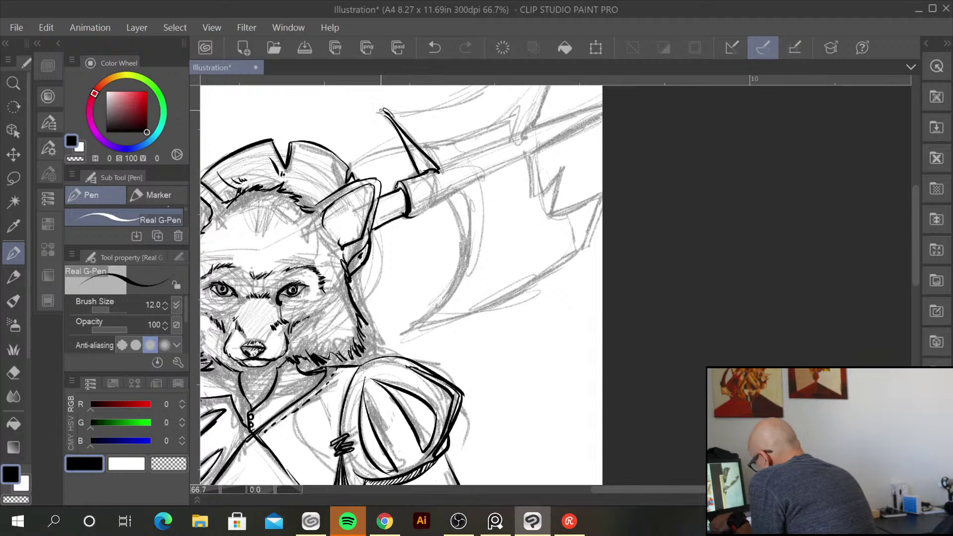
drag(377, 110, 469, 105)
drag(496, 72, 465, 122)
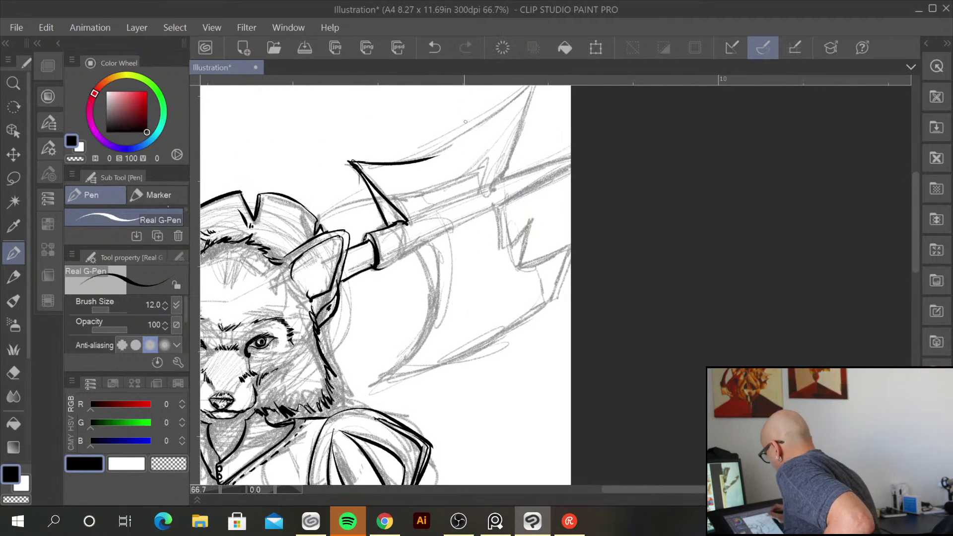
mouse_move(431, 157)
mouse_down()
mouse_move(446, 160)
mouse_move(443, 148)
mouse_move(525, 88)
mouse_move(514, 151)
mouse_up()
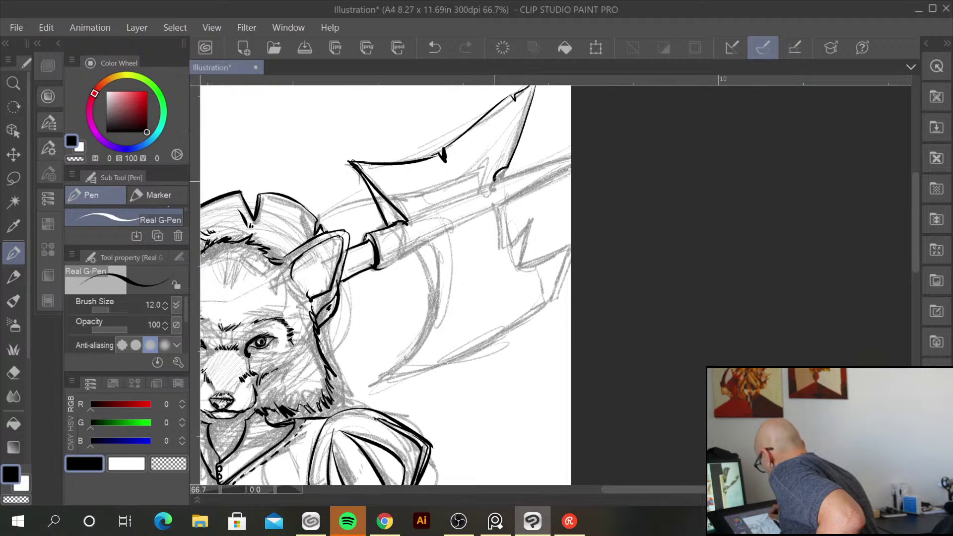
Ink the shaft running through the axe head to the page edge and the long narrow slot beside it in the upper blade
drag(496, 178, 569, 159)
drag(501, 206, 571, 167)
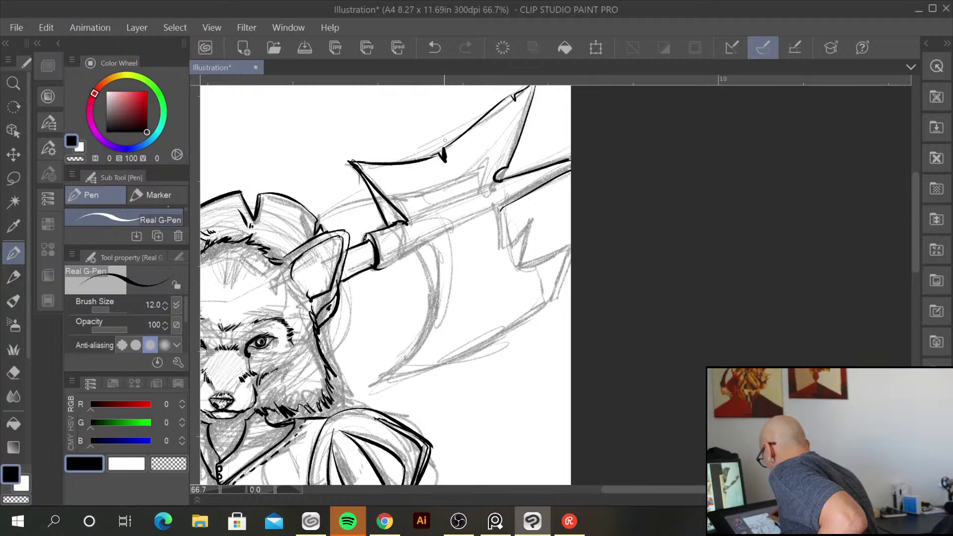
mouse_move(398, 197)
mouse_down()
mouse_move(410, 216)
mouse_move(483, 167)
mouse_move(476, 191)
mouse_up()
mouse_move(401, 199)
mouse_down()
mouse_move(410, 217)
mouse_move(471, 192)
mouse_up()
drag(382, 267, 488, 209)
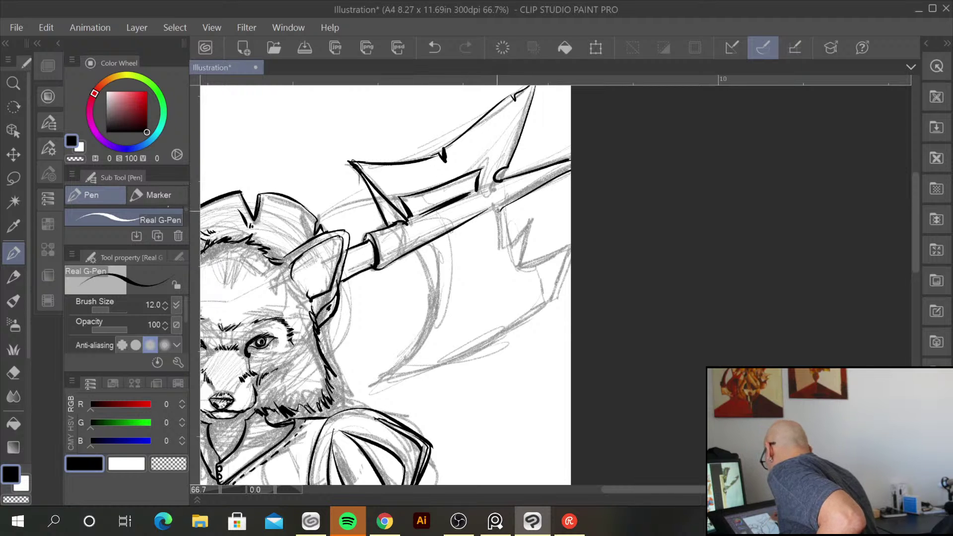
Ink the large lower axe blade, with a curved inner edge, a nicked cutting edge and a pointed far corner
mouse_move(410, 266)
mouse_down()
mouse_move(398, 194)
mouse_move(420, 229)
mouse_up()
mouse_move(411, 174)
mouse_down()
mouse_move(422, 235)
mouse_move(400, 281)
mouse_up()
mouse_move(419, 225)
mouse_down()
mouse_move(396, 286)
mouse_move(372, 308)
mouse_up()
mouse_move(404, 275)
mouse_down()
mouse_move(382, 300)
mouse_move(421, 295)
mouse_move(522, 244)
mouse_up()
mouse_move(514, 192)
mouse_down()
mouse_move(546, 180)
mouse_move(551, 190)
mouse_move(542, 222)
mouse_move(525, 234)
mouse_up()
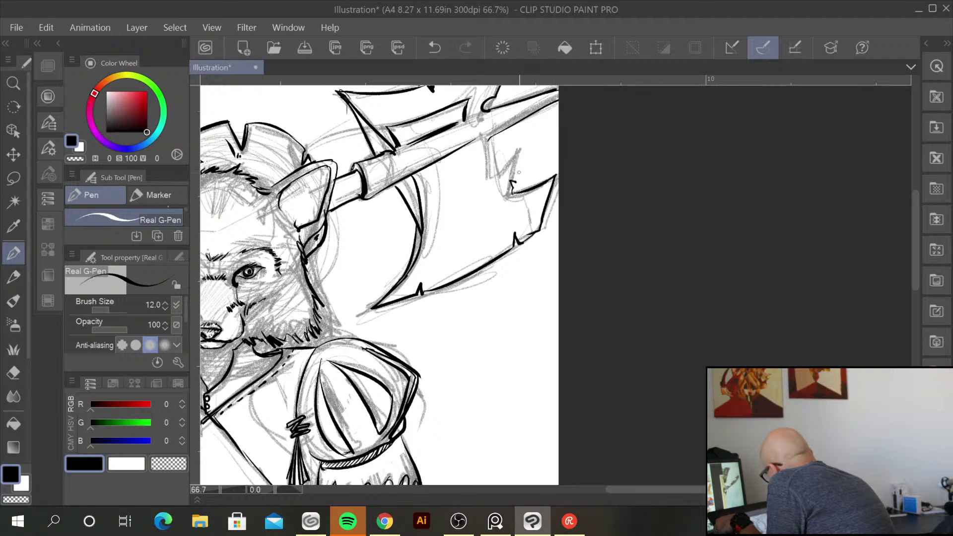
Ink the jagged notch joining the lower blade to the shaft and an angular zigzag line across the blade's face
drag(520, 152, 501, 174)
drag(491, 138, 500, 179)
mouse_move(420, 170)
mouse_down()
mouse_move(436, 216)
mouse_move(476, 193)
mouse_up()
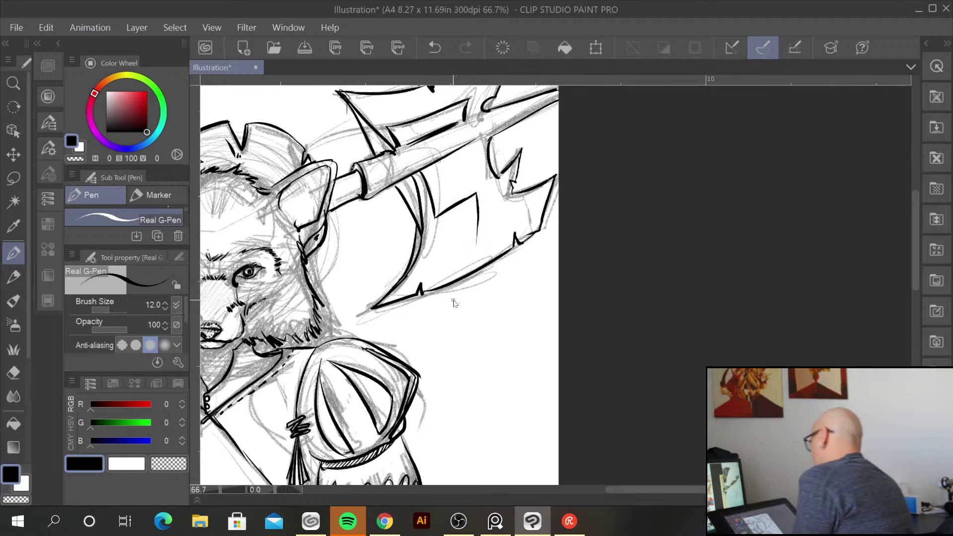
Ink a band of short fur strokes across the middle of the tail, above the scabbard
key(ctrl+minus)
key(ctrl+minus)
scroll(496, 330, down, 5)
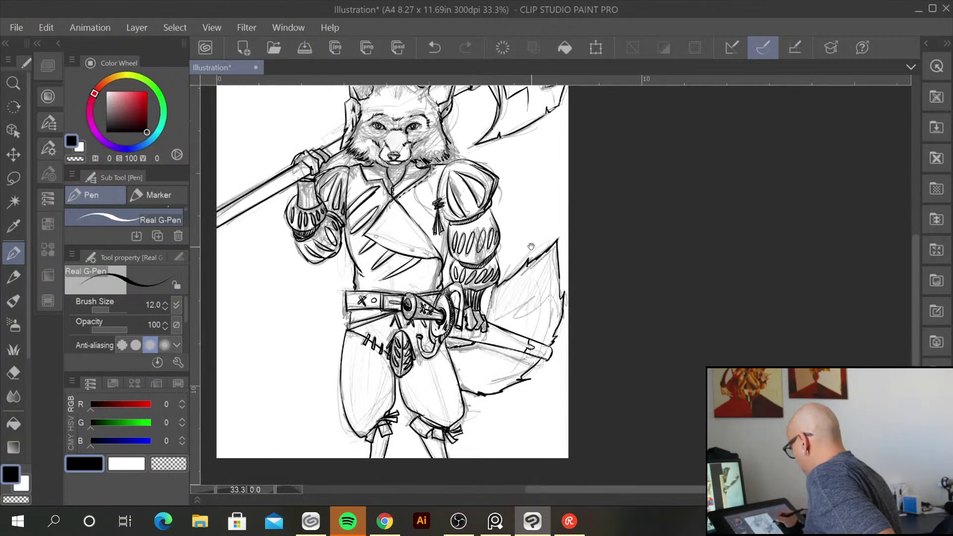
drag(553, 362, 542, 383)
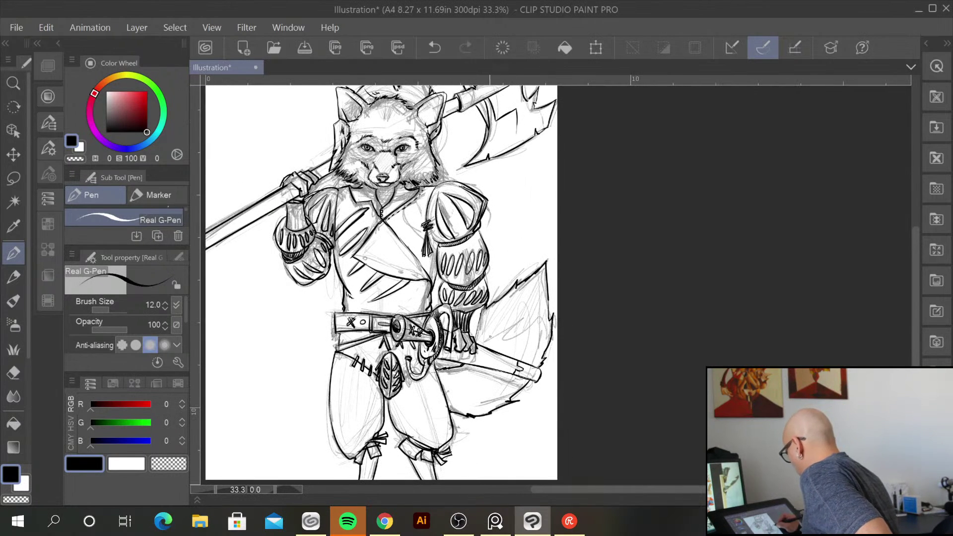
mouse_move(489, 341)
mouse_down()
mouse_move(495, 330)
mouse_move(528, 325)
mouse_up()
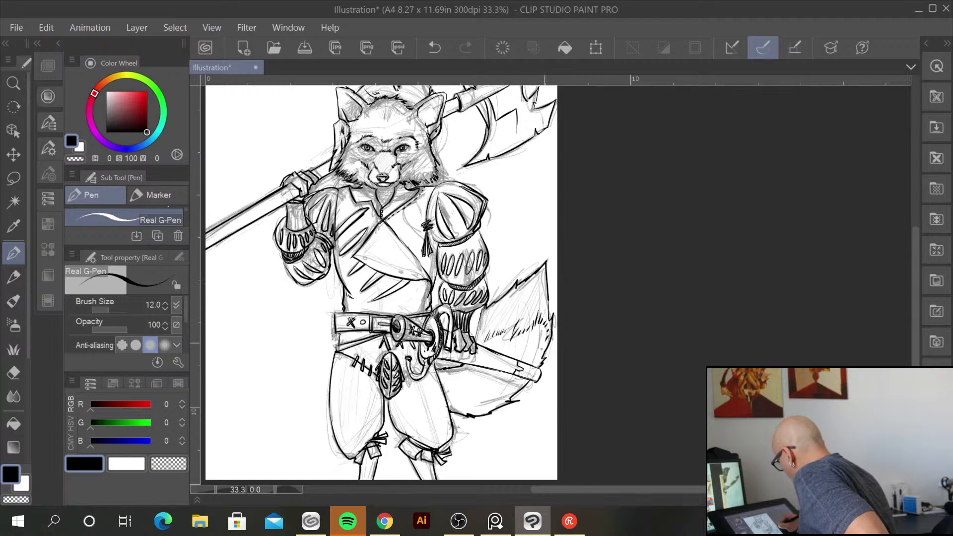
Add a new layer above the inked line art layer
key(ctrl+plus)
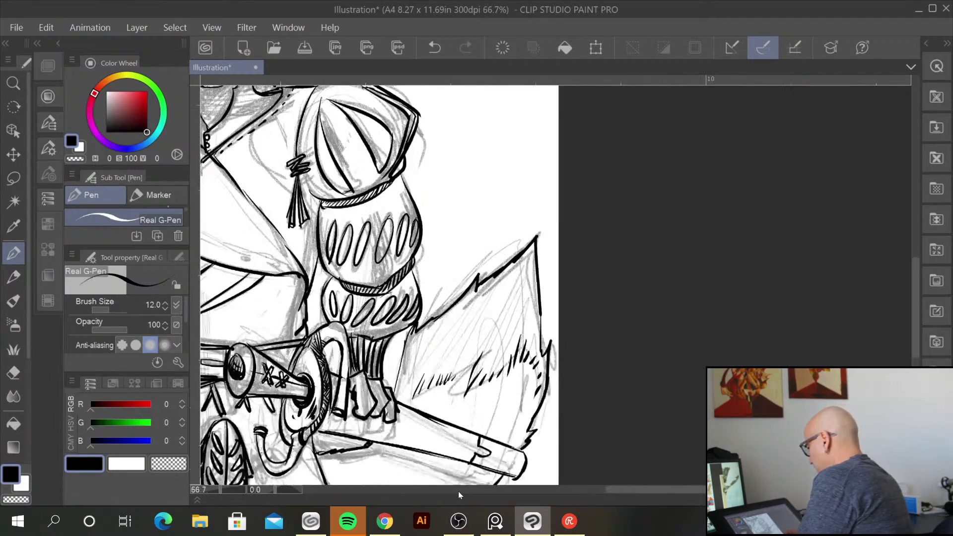
drag(432, 216, 690, 307)
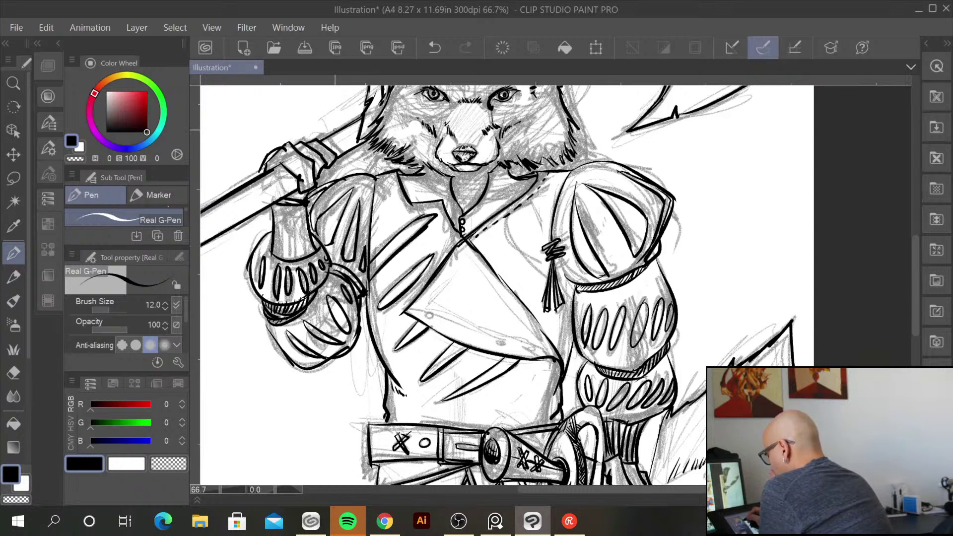
click(53, 68)
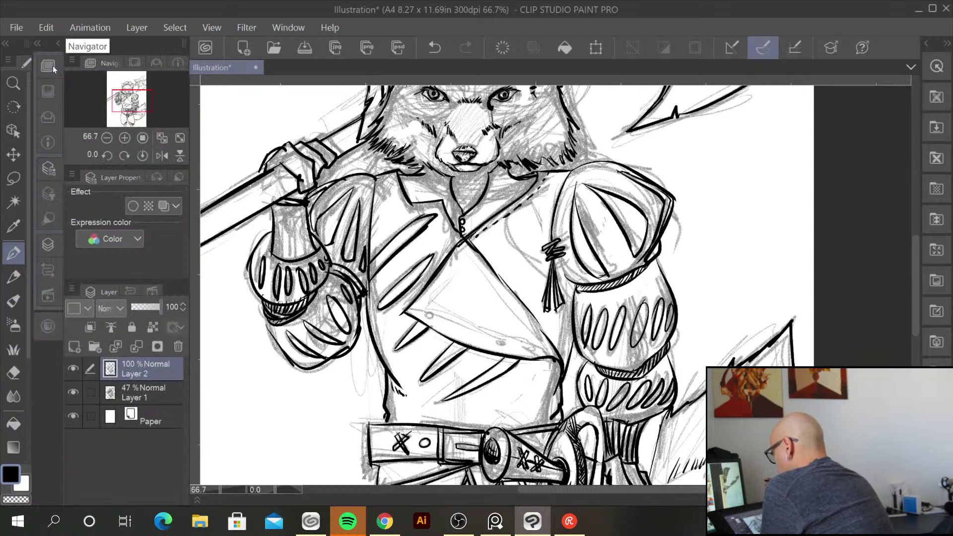
click(74, 346)
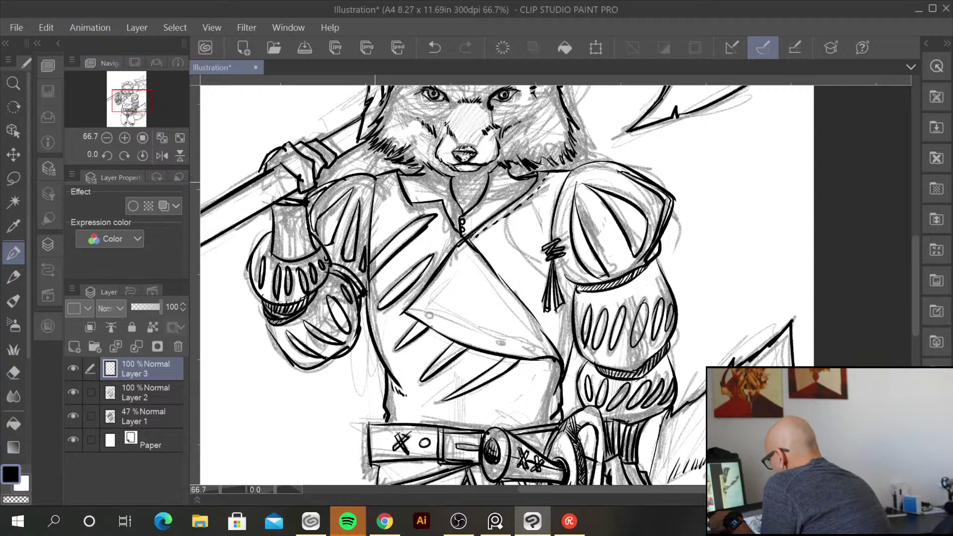
Thicken the contours of the raised arm's sleeve, wrist and gripping hand, the doublet's shoulder edge and the collar on the new layer
drag(376, 175, 367, 312)
mouse_move(317, 232)
mouse_down()
mouse_move(332, 286)
mouse_move(305, 309)
mouse_up()
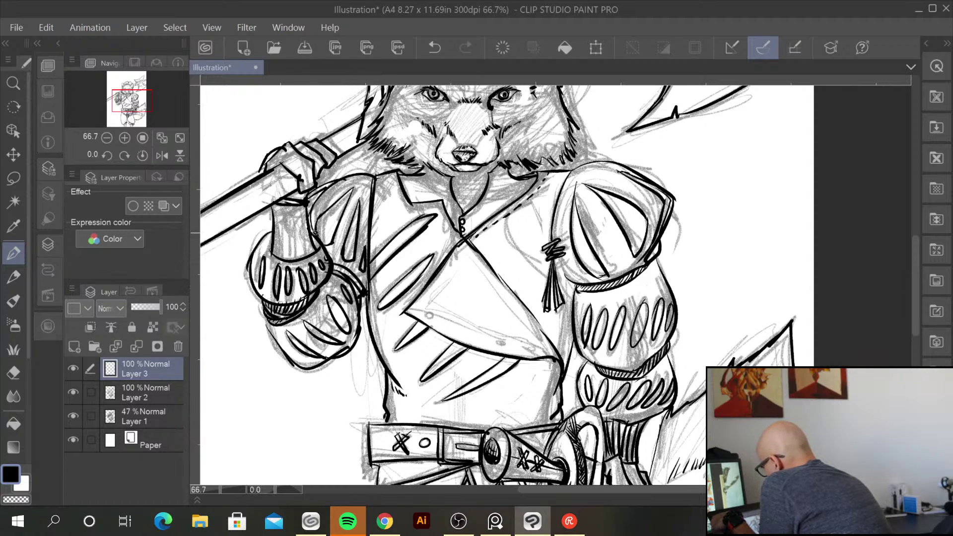
drag(306, 208, 314, 231)
drag(308, 199, 314, 204)
drag(281, 164, 301, 190)
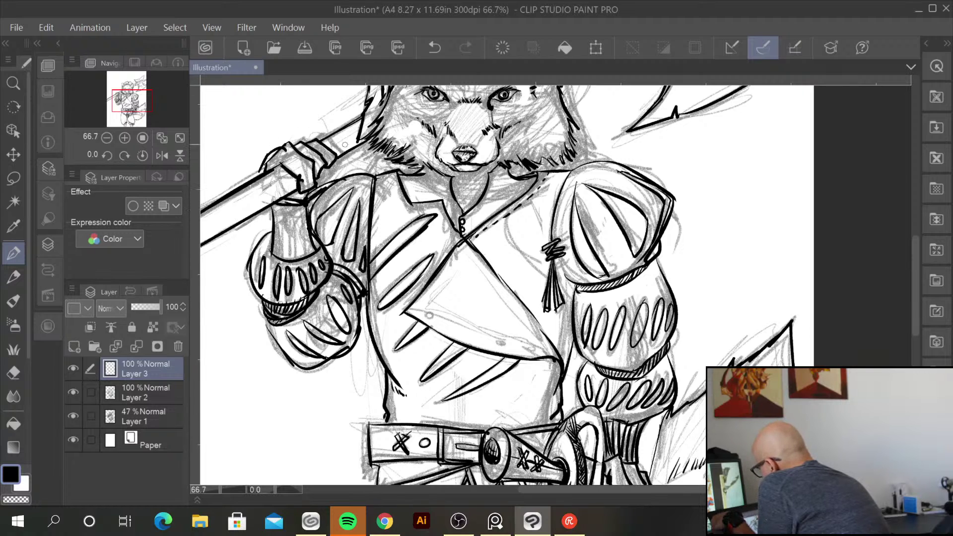
drag(321, 141, 338, 155)
drag(376, 173, 365, 242)
mouse_move(425, 167)
mouse_down()
mouse_move(451, 179)
mouse_move(457, 204)
mouse_up()
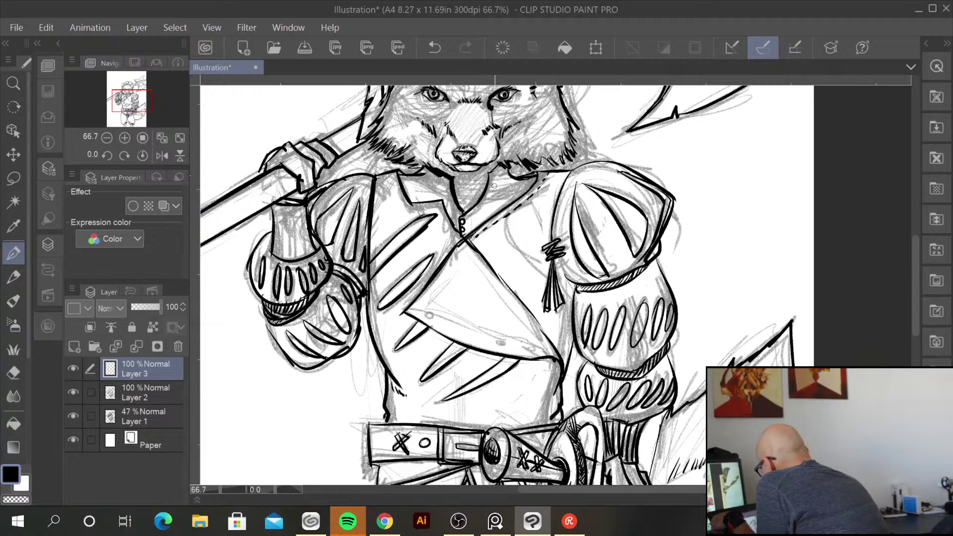
Thicken the ink lines of the jacket's collar, lapel and lower flap edge and the inner side of the sleeve beside the torso
drag(490, 174, 466, 214)
mouse_move(399, 172)
mouse_down()
mouse_move(417, 205)
mouse_move(446, 202)
mouse_move(459, 231)
mouse_move(530, 179)
mouse_up()
drag(451, 253, 412, 303)
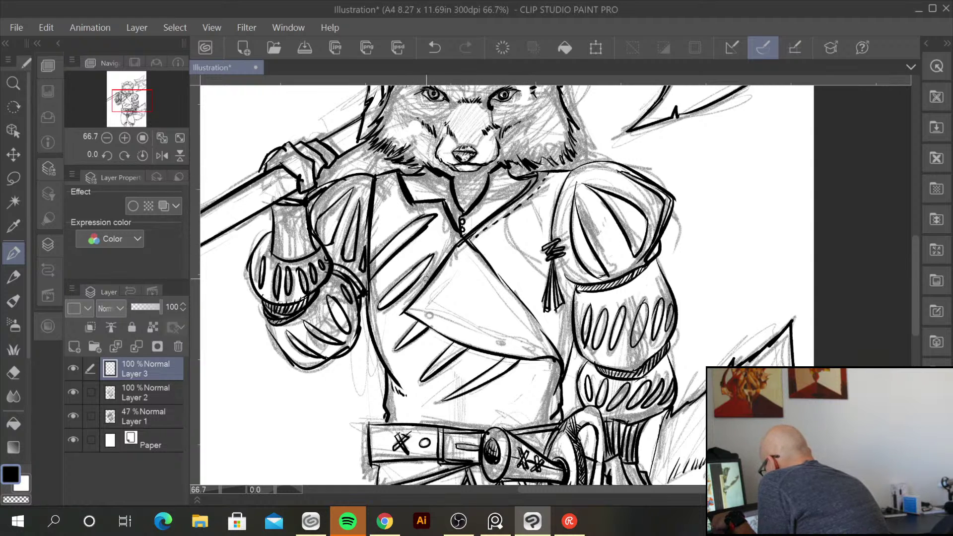
mouse_move(463, 350)
mouse_down()
mouse_move(430, 328)
mouse_move(537, 360)
mouse_up()
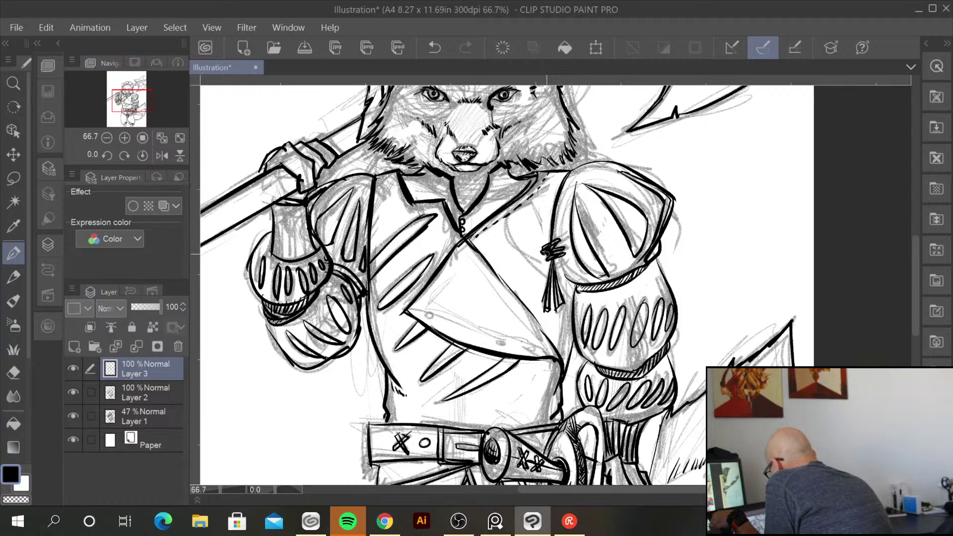
mouse_move(559, 268)
mouse_down()
mouse_move(591, 282)
mouse_move(572, 342)
mouse_up()
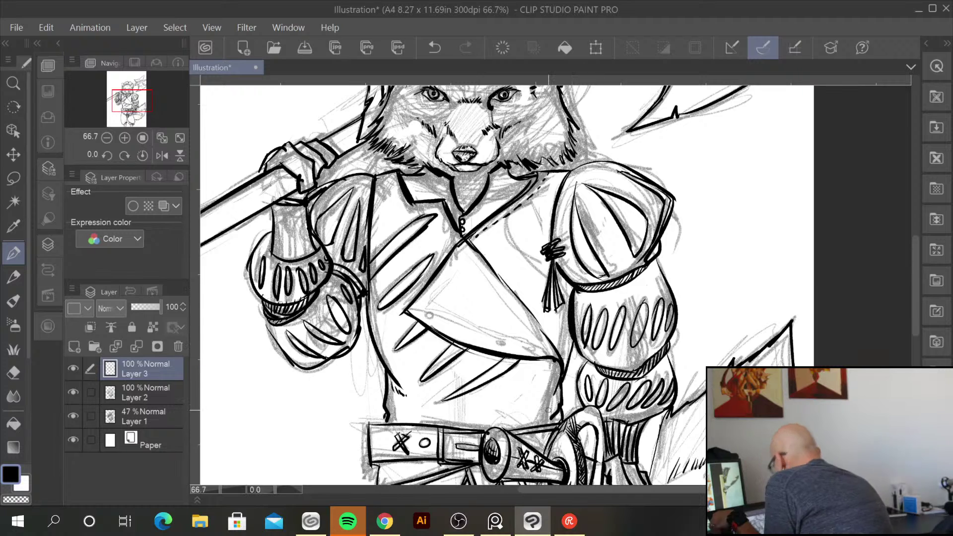
Thicken the ink outlines of the belt's upper edge, the sword grip and the near side of the sword guard
drag(548, 410, 576, 271)
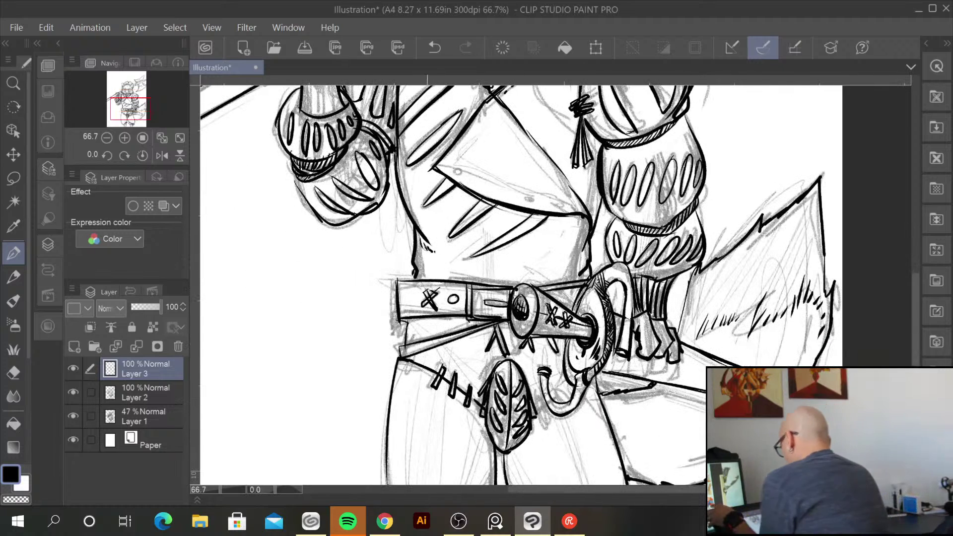
mouse_move(415, 277)
mouse_down()
mouse_move(506, 284)
mouse_move(580, 275)
mouse_up()
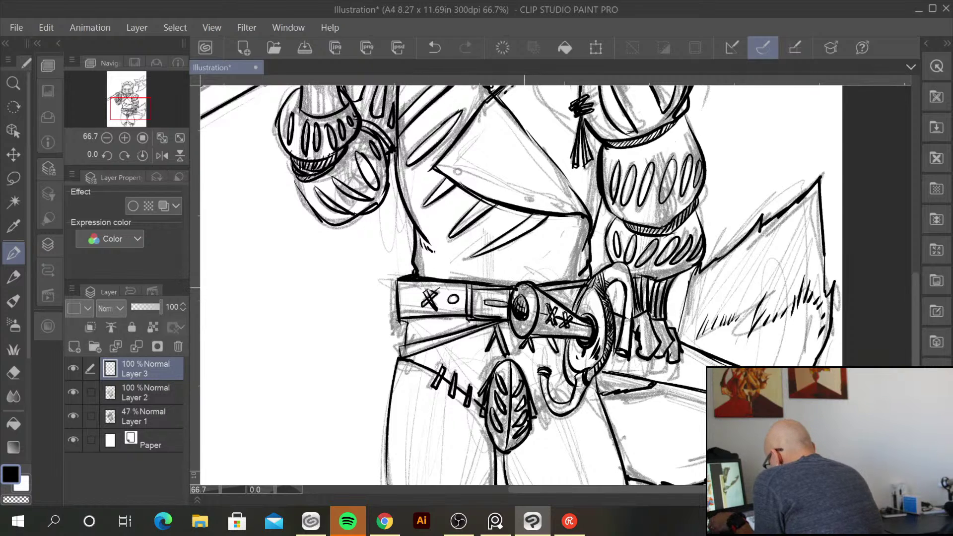
drag(521, 336, 580, 338)
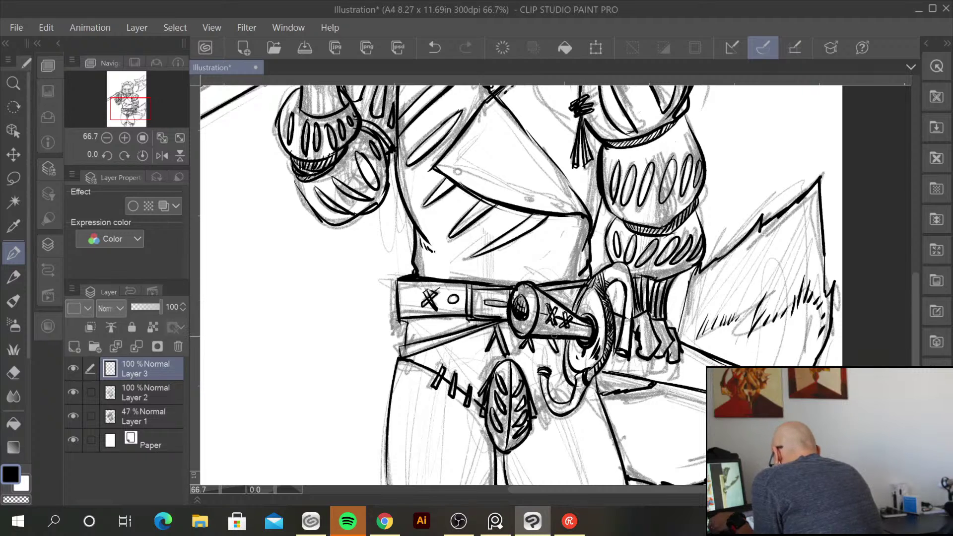
drag(545, 293, 587, 316)
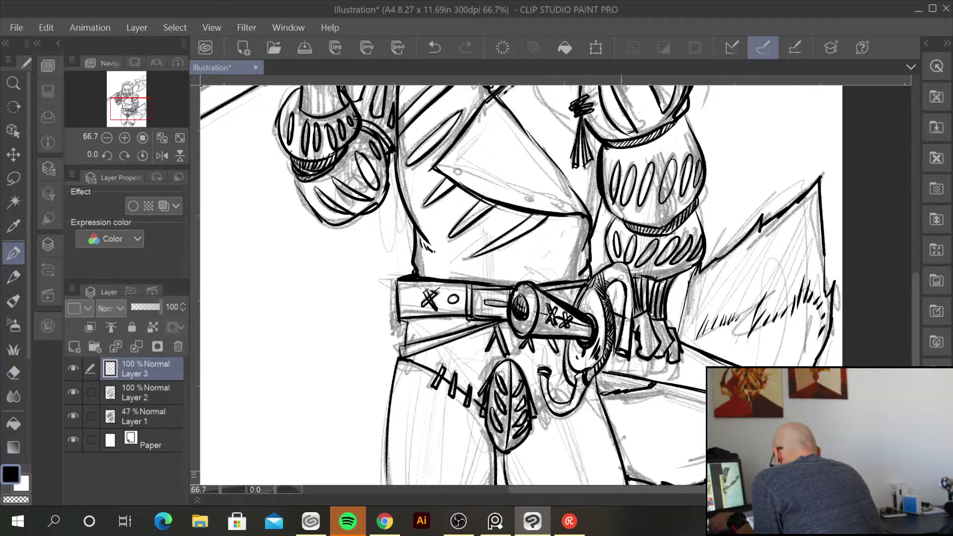
drag(606, 269, 577, 303)
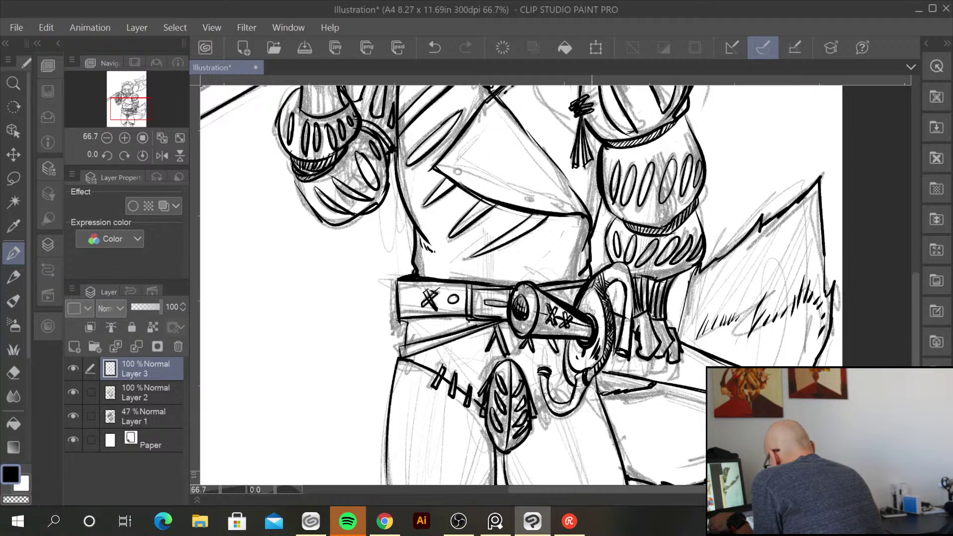
Thicken the curved hook beneath the sword guard, the scabbard's lower edge and the guard's upper loop
mouse_move(558, 377)
mouse_down()
mouse_move(549, 399)
mouse_move(571, 399)
mouse_move(545, 406)
mouse_move(557, 415)
mouse_up()
drag(588, 385, 571, 409)
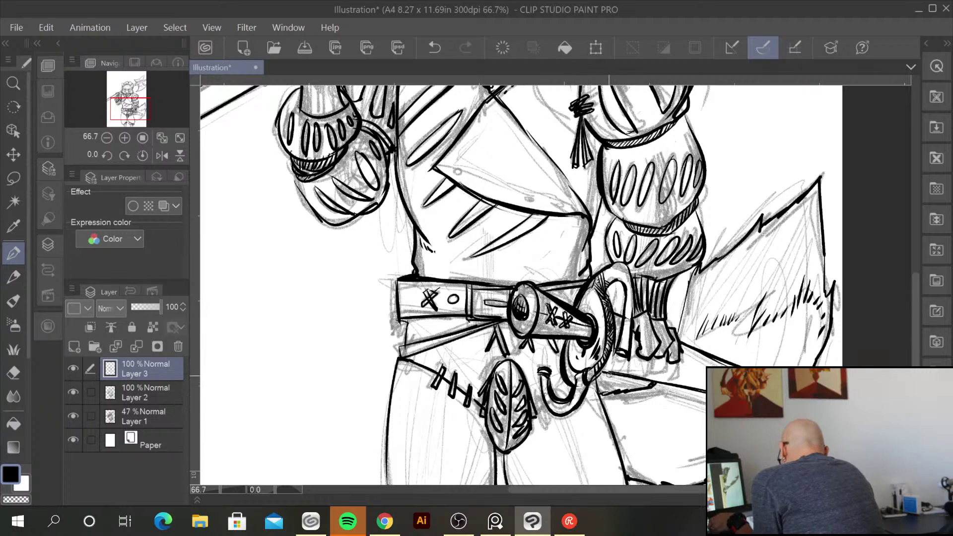
drag(652, 382, 705, 392)
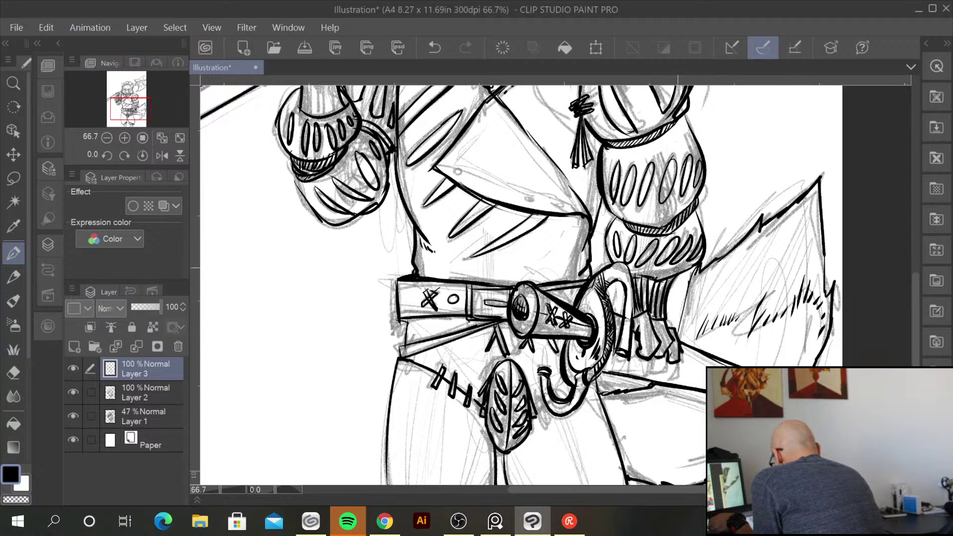
drag(611, 260, 632, 273)
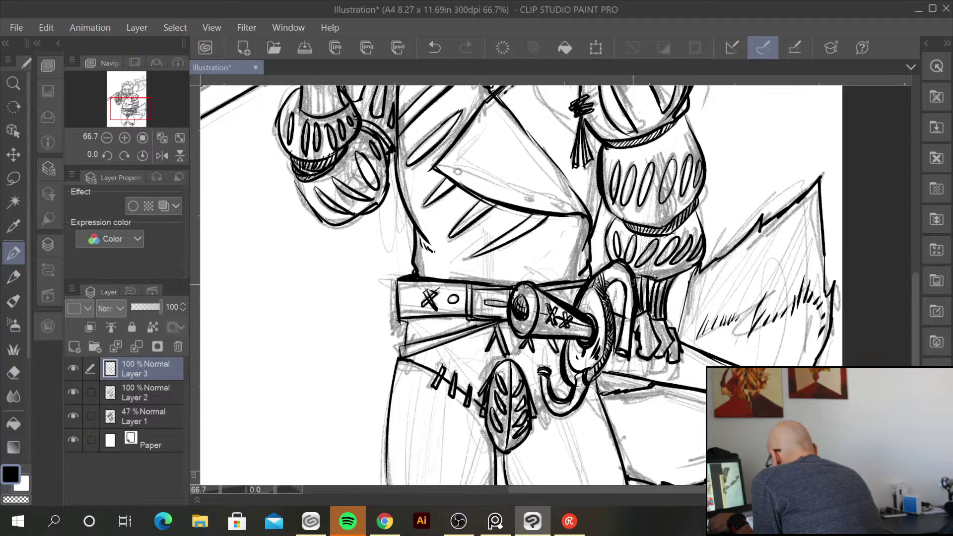
Thicken the outline on both sides of the oval leaf-patterned piece hanging below the belt
drag(705, 413, 693, 300)
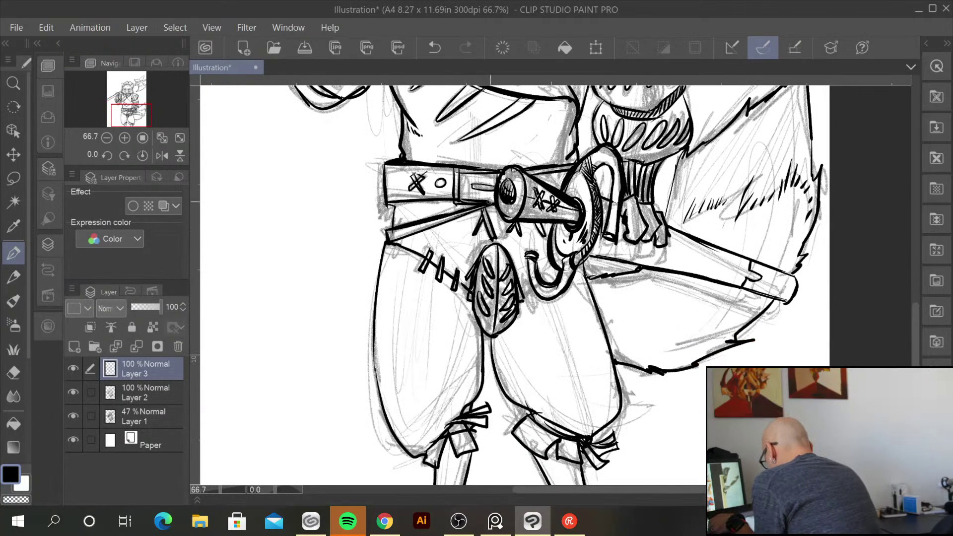
mouse_move(488, 248)
mouse_down()
mouse_move(472, 303)
mouse_move(479, 332)
mouse_up()
mouse_move(504, 248)
mouse_down()
mouse_move(521, 310)
mouse_move(518, 292)
mouse_move(493, 338)
mouse_up()
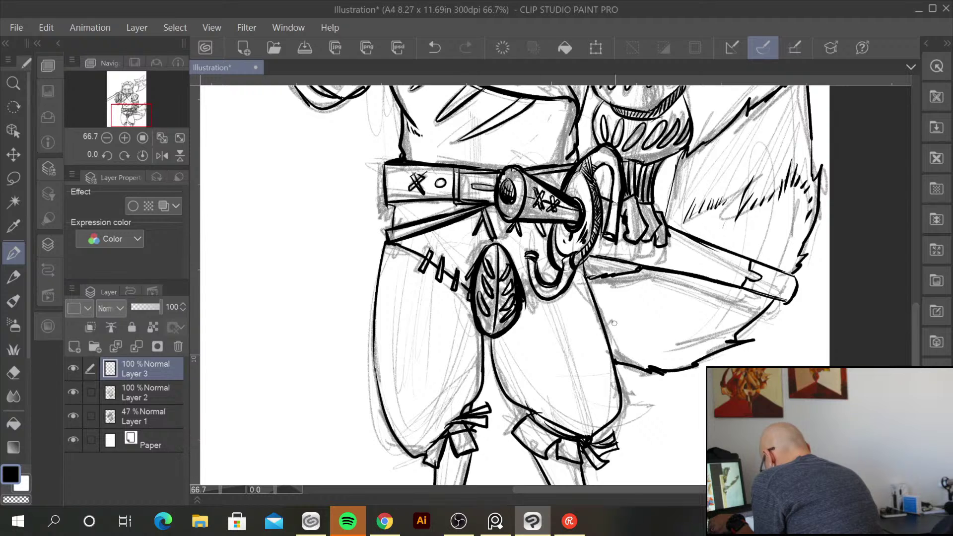
Thicken the knee band and the outer trouser edge next to the tail, and darken the shadow beneath the scabbard
mouse_move(514, 430)
mouse_down()
mouse_move(551, 455)
mouse_move(558, 440)
mouse_move(547, 457)
mouse_move(560, 438)
mouse_move(582, 464)
mouse_up()
mouse_move(640, 270)
mouse_down()
mouse_move(590, 277)
mouse_move(610, 342)
mouse_up()
drag(589, 281, 615, 365)
drag(591, 285, 607, 338)
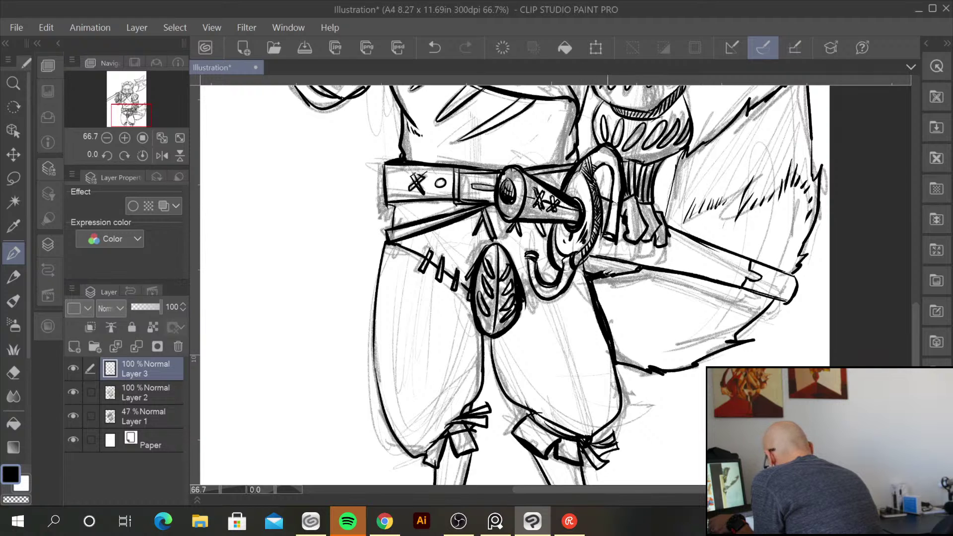
drag(601, 272, 586, 276)
drag(611, 337, 623, 365)
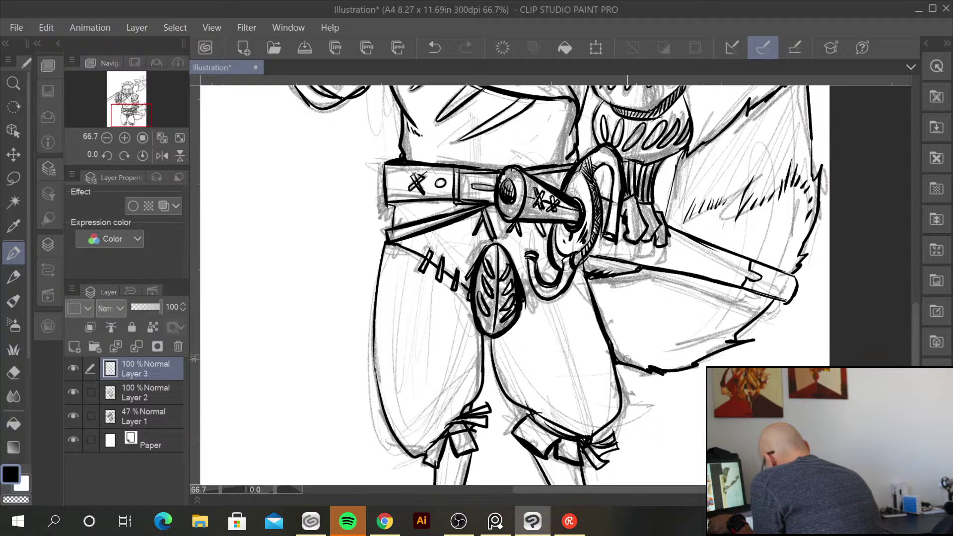
drag(593, 276, 591, 287)
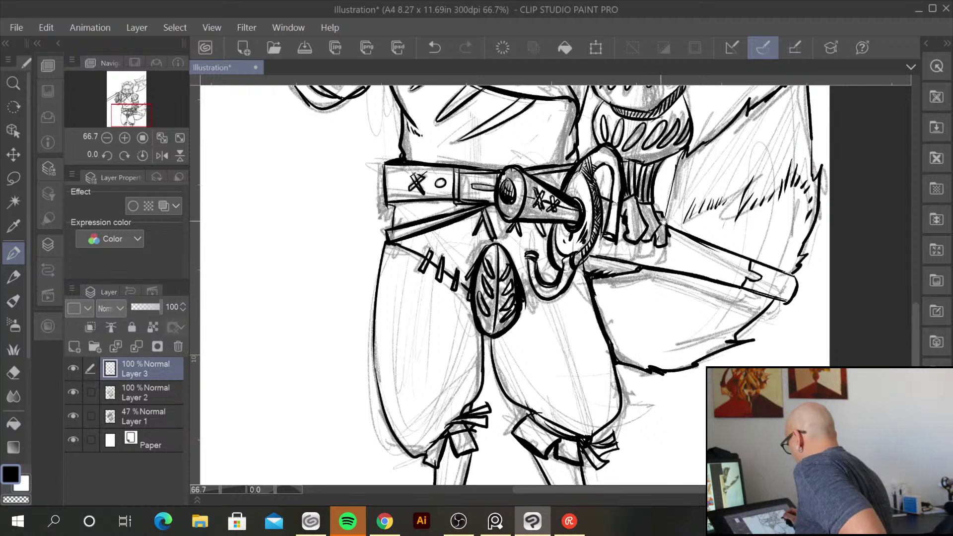
Touch up the ink lines around the lower hand and the jacket's waist beside the sword guard
scroll(592, 292, up, 5)
scroll(614, 438, right, 1)
drag(615, 438, 616, 435)
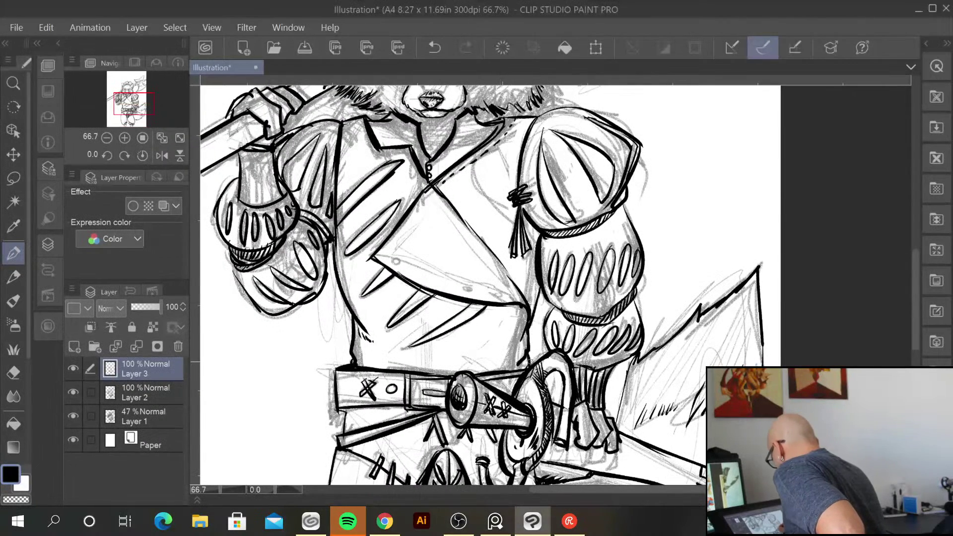
drag(529, 362, 514, 369)
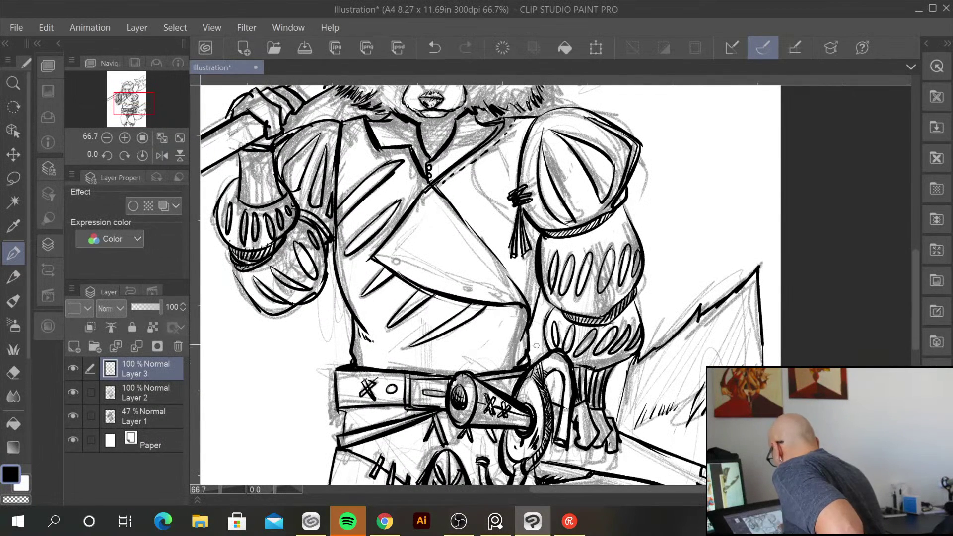
Thicken the fur line between the ears, the ear base and the side of the head, and darken the inner eye corner
scroll(585, 395, up, 5)
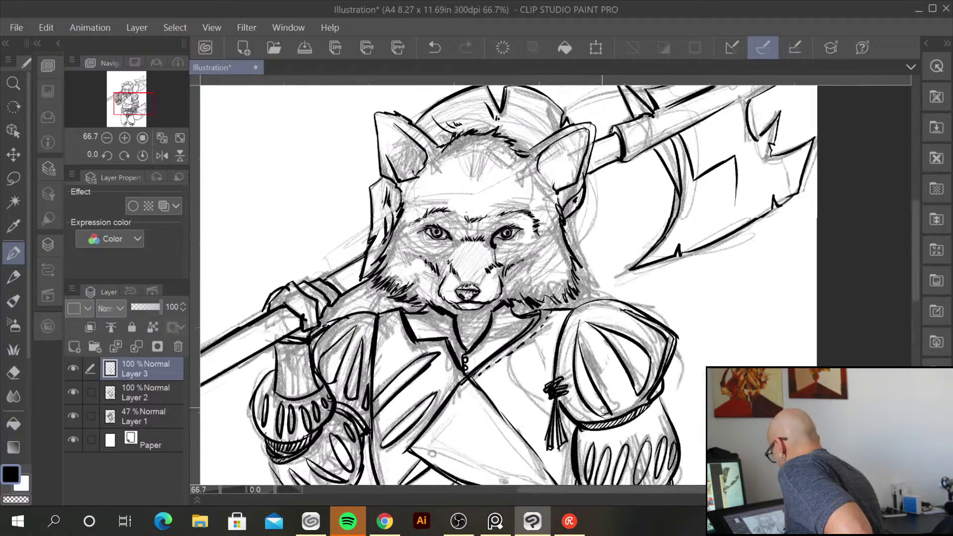
mouse_move(397, 144)
mouse_down()
mouse_move(428, 163)
mouse_move(454, 149)
mouse_move(500, 154)
mouse_up()
mouse_move(487, 168)
mouse_down()
mouse_move(557, 144)
mouse_move(563, 196)
mouse_up()
drag(574, 160, 566, 193)
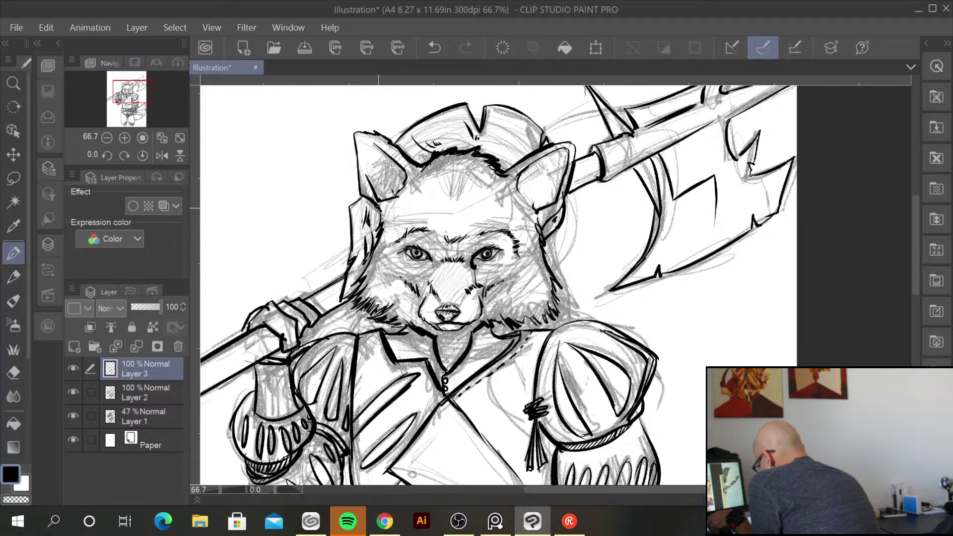
mouse_move(379, 211)
mouse_down()
mouse_move(364, 270)
mouse_move(337, 306)
mouse_move(340, 297)
mouse_up()
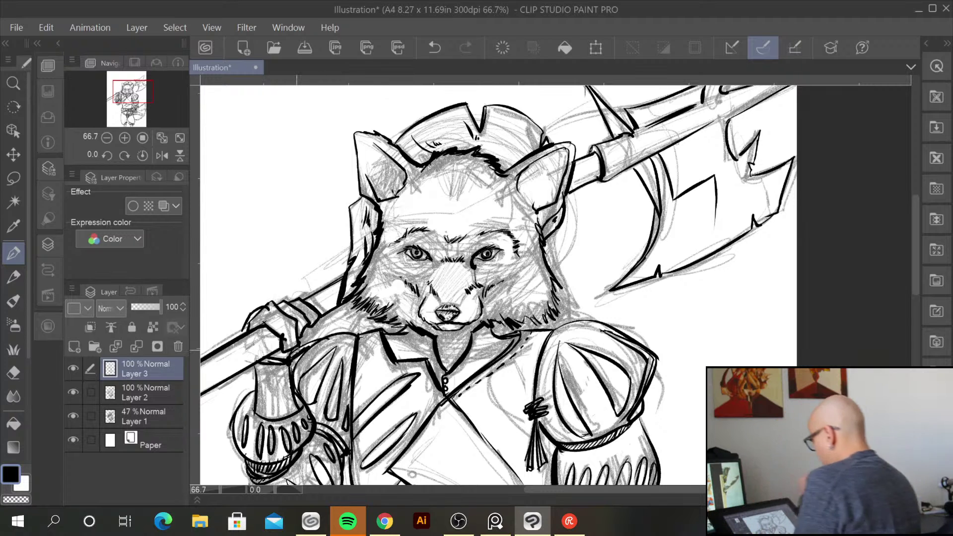
mouse_move(699, 438)
mouse_down()
mouse_move(680, 276)
mouse_move(686, 325)
mouse_up()
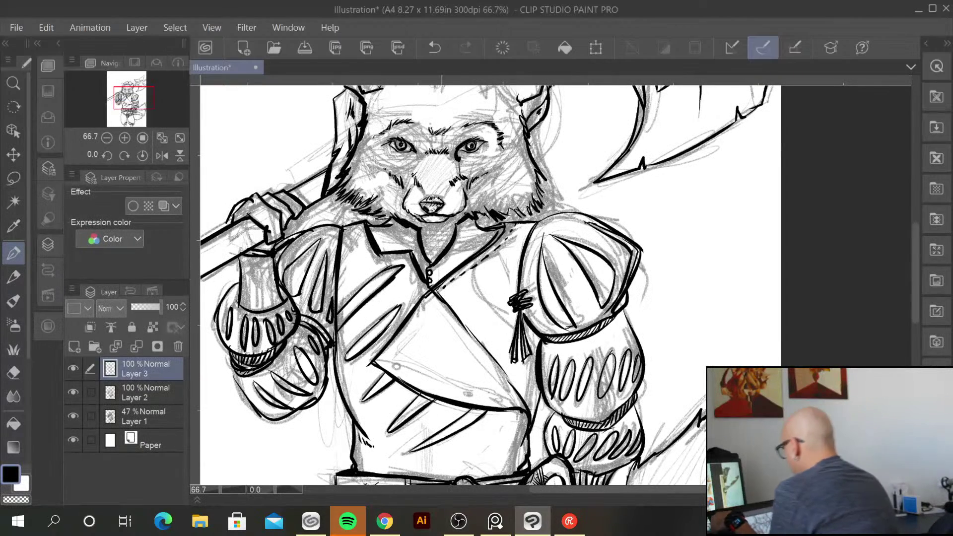
drag(414, 148, 416, 159)
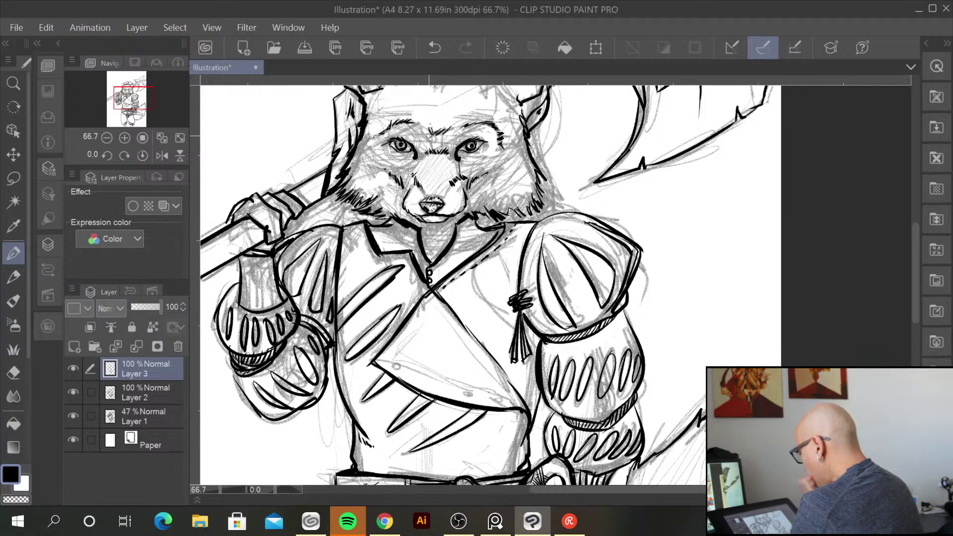
Duplicate Layer 2 and Layer 3 together as backup copies
shift+click(154, 392)
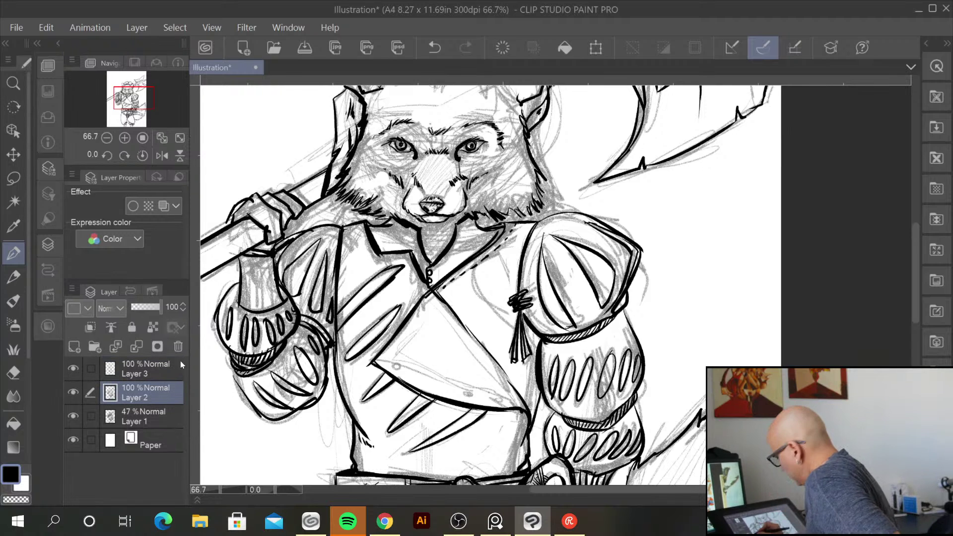
right_click(142, 373)
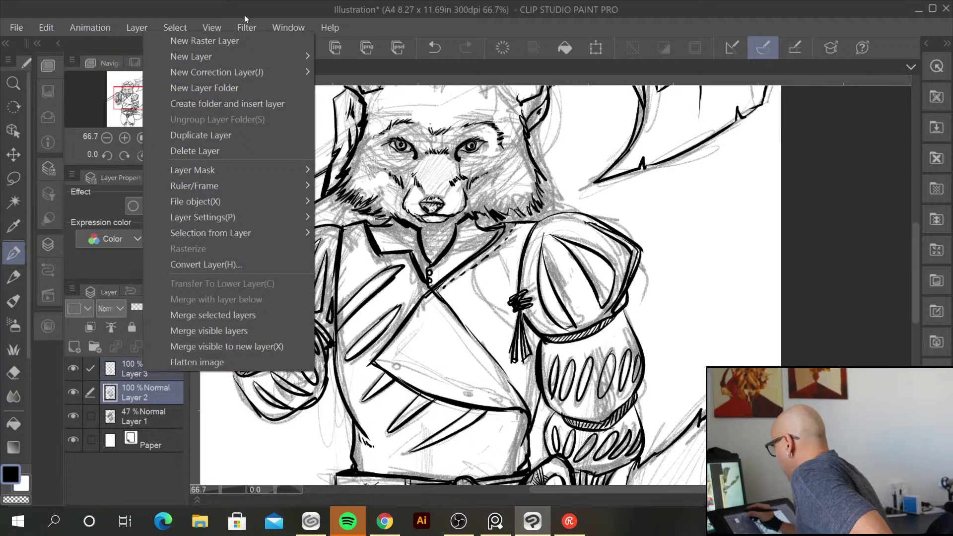
click(243, 135)
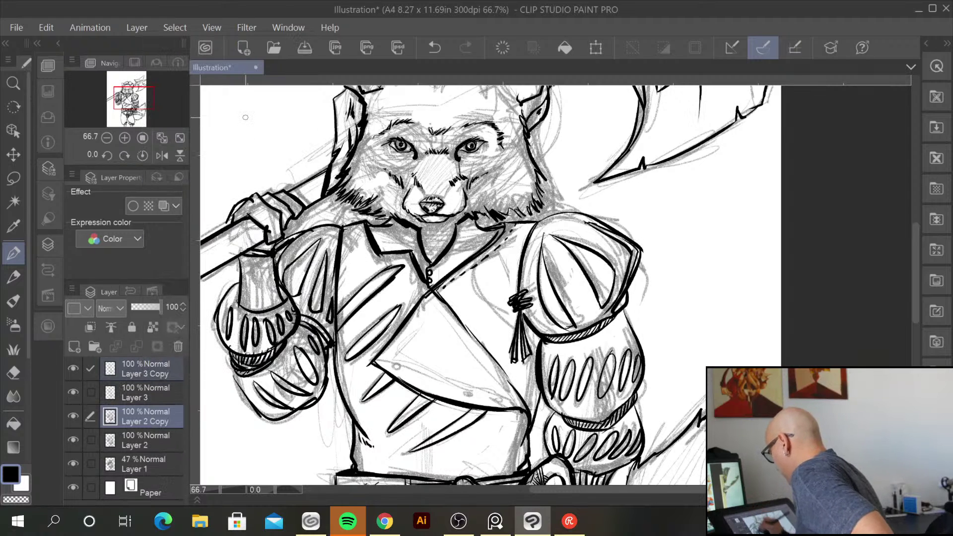
Hide Layer 3 Copy and Layer 2 Copy, and move Layer 2 Copy above Layer 3
click(74, 368)
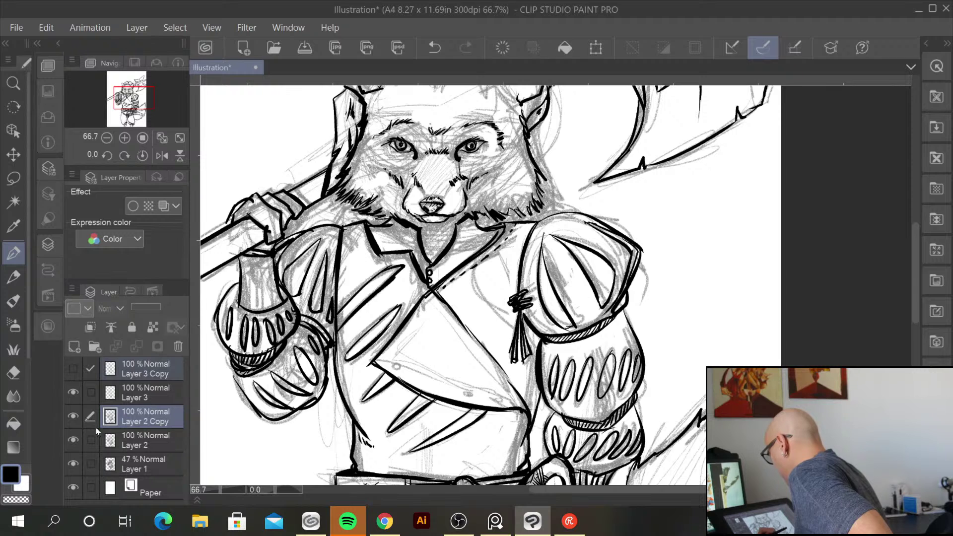
click(73, 416)
drag(145, 421, 147, 391)
Merge the original Layer 3 and Layer 2 into a single line-art layer
click(151, 416)
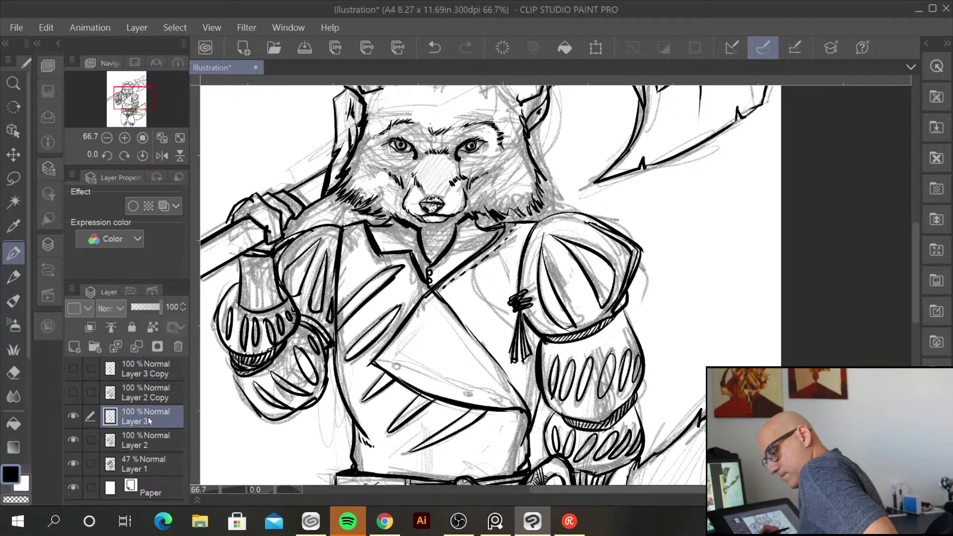
ctrl+click(151, 439)
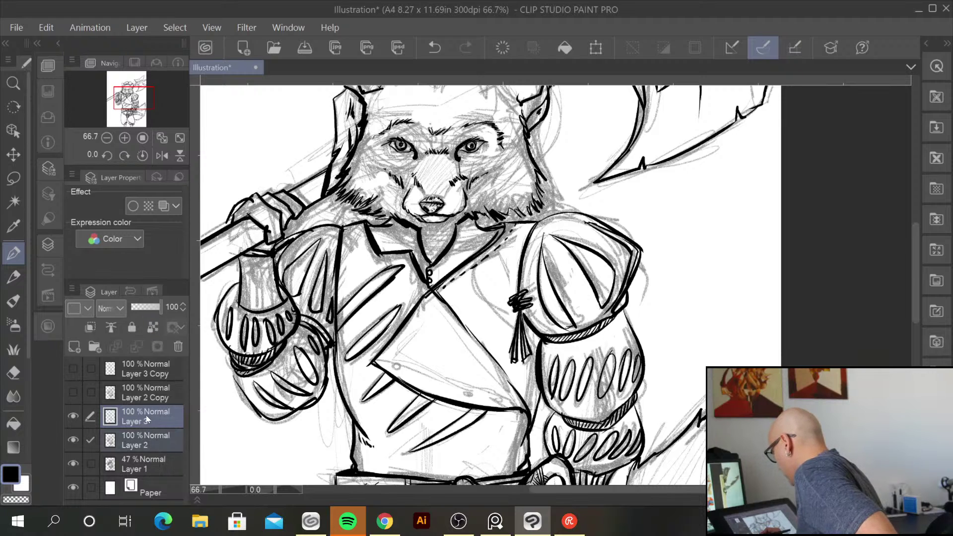
right_click(146, 419)
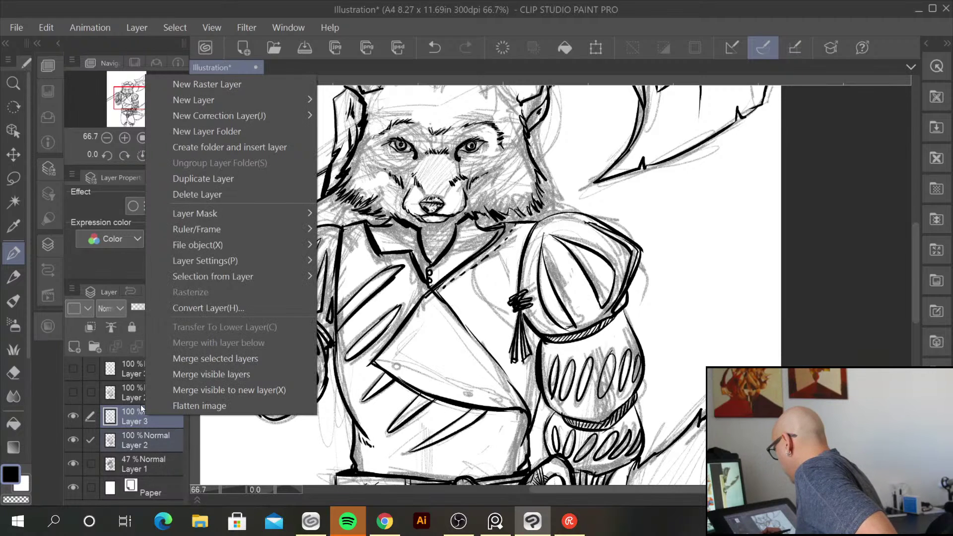
click(251, 360)
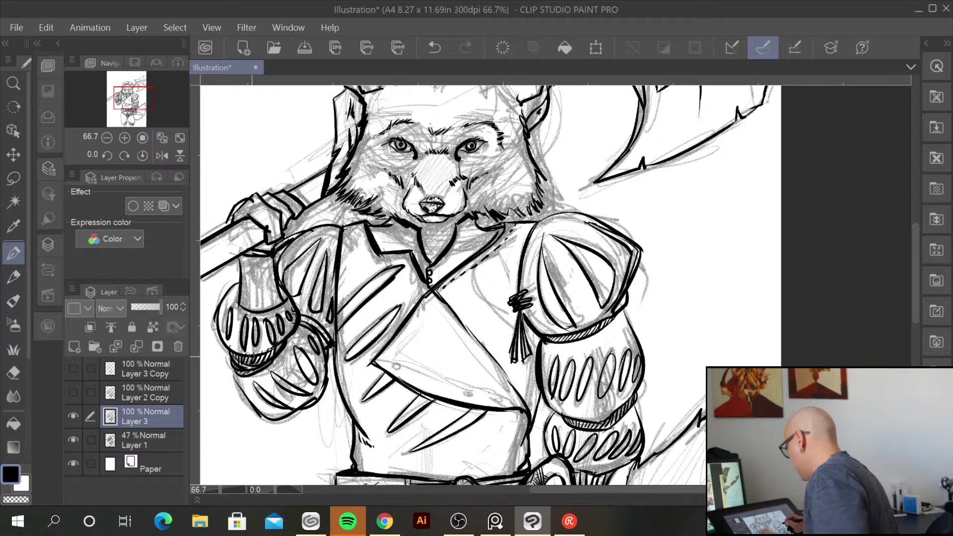
Hide the Layer 1 sketch and show the clean line art of the whole figure at 33.3% zoom
scroll(486, 283, down, 3)
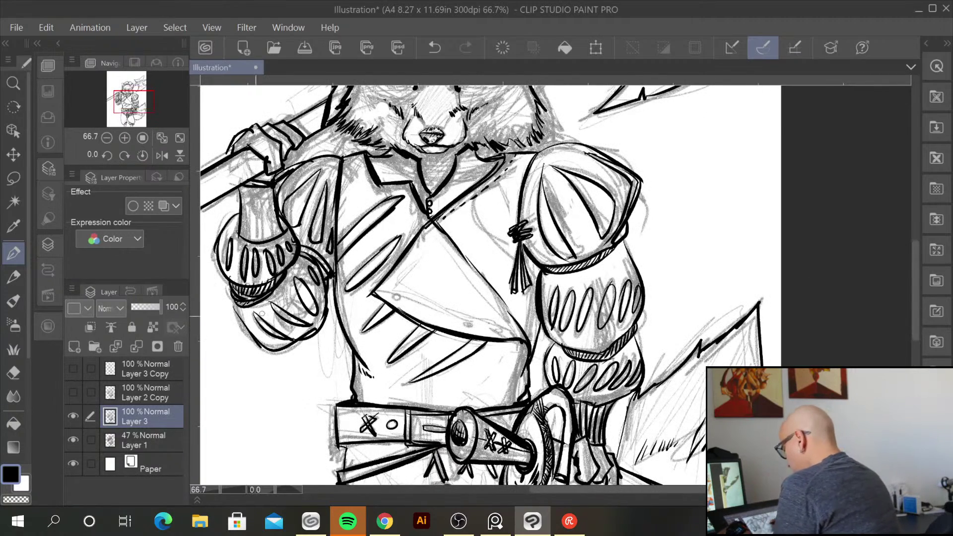
click(73, 441)
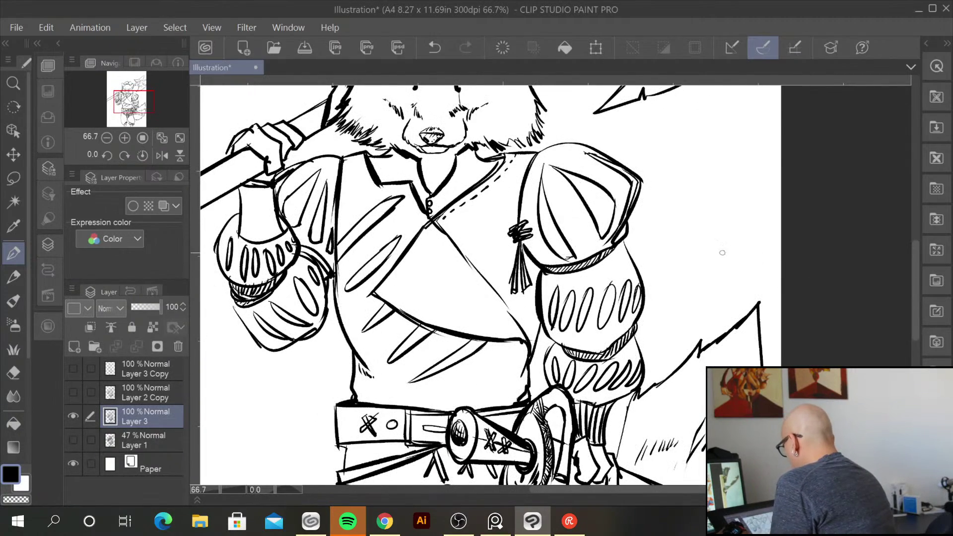
key(ctrl+minus)
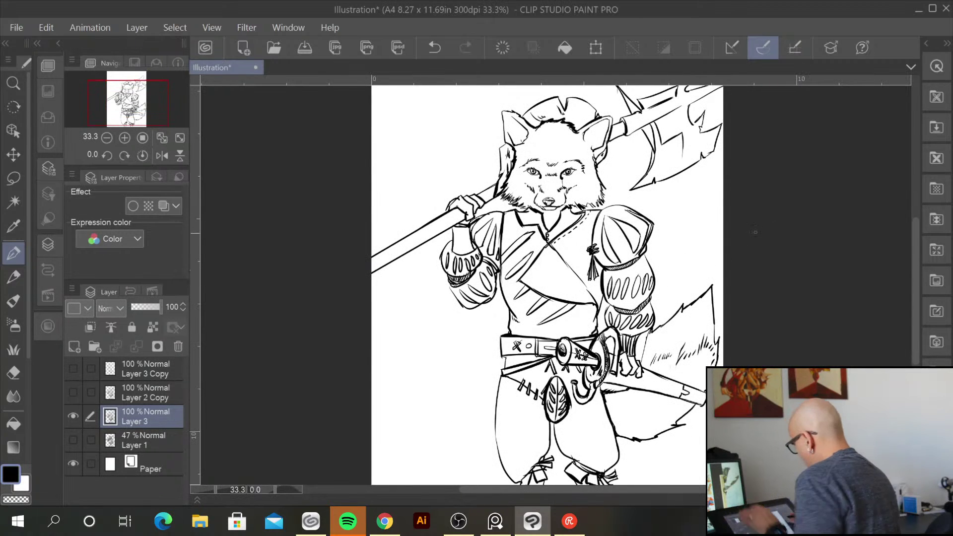
drag(760, 395, 693, 363)
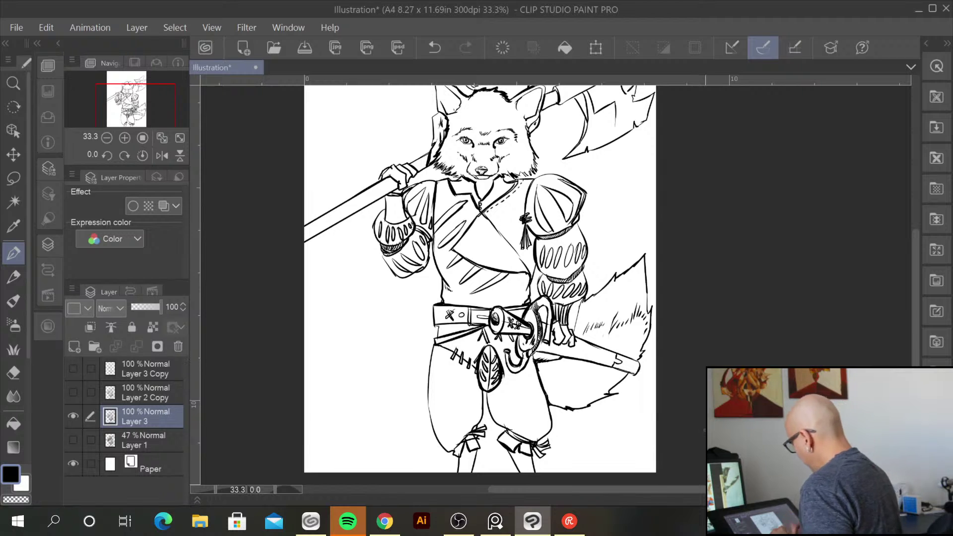
drag(717, 272, 671, 321)
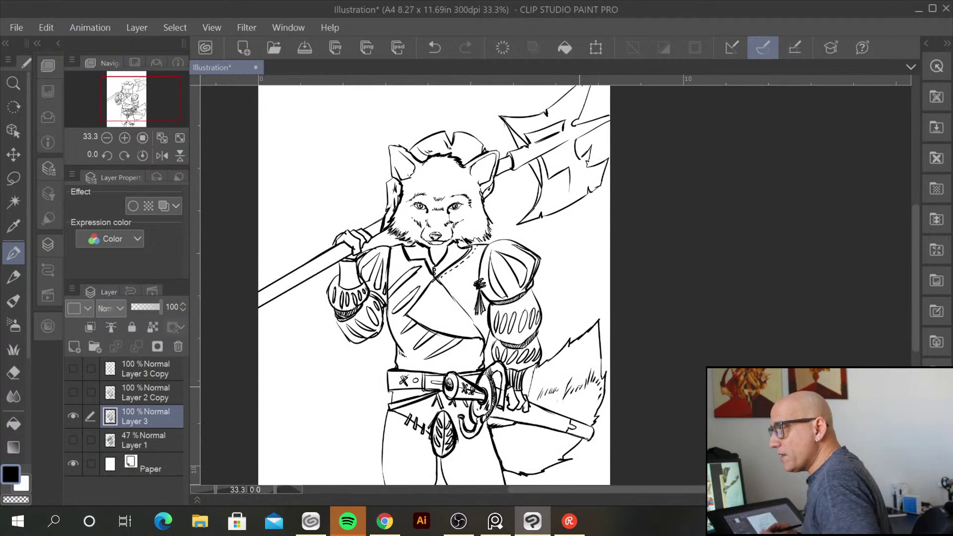
drag(541, 376, 522, 381)
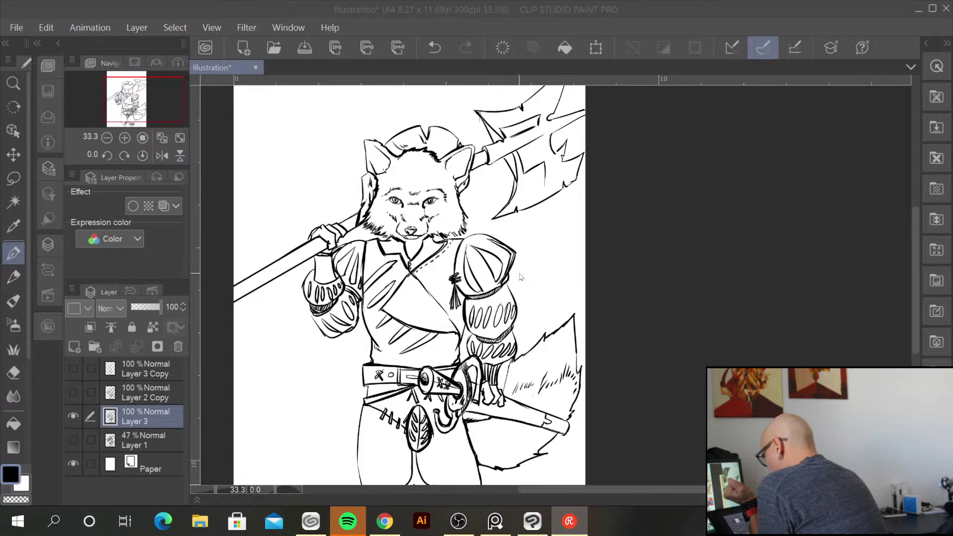
click(352, 2)
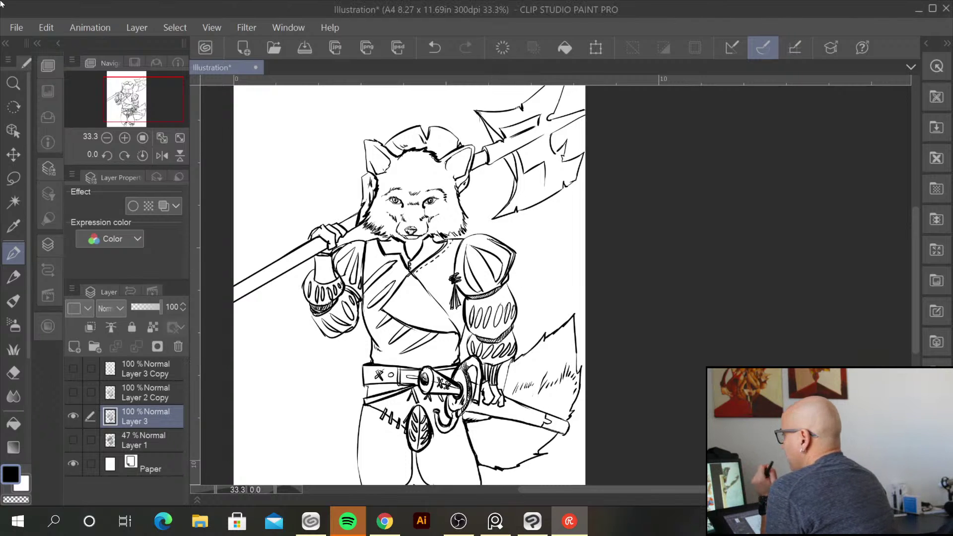
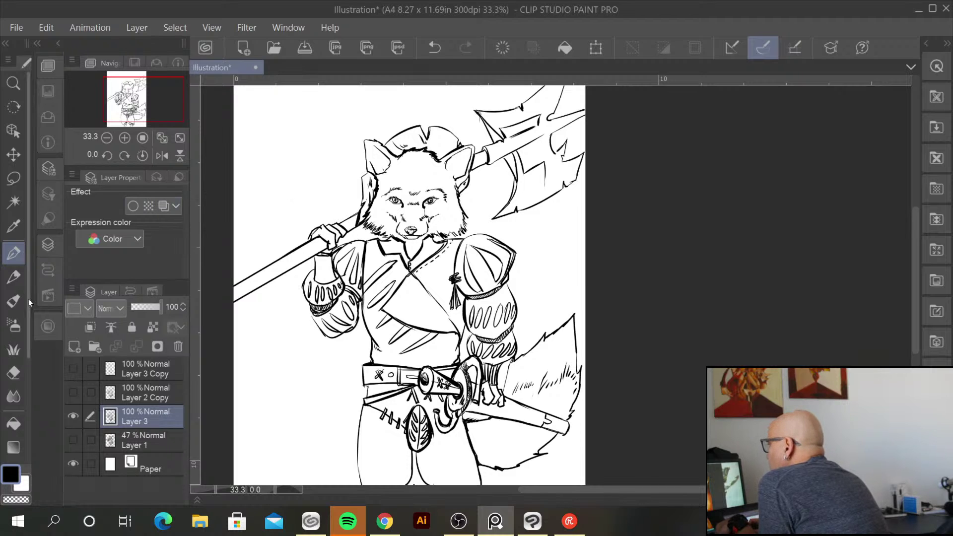
Select the blendTraditional-Gus brush from the thick paint group, enlarging the brush list and checking the realistic watercolor brushes
click(14, 301)
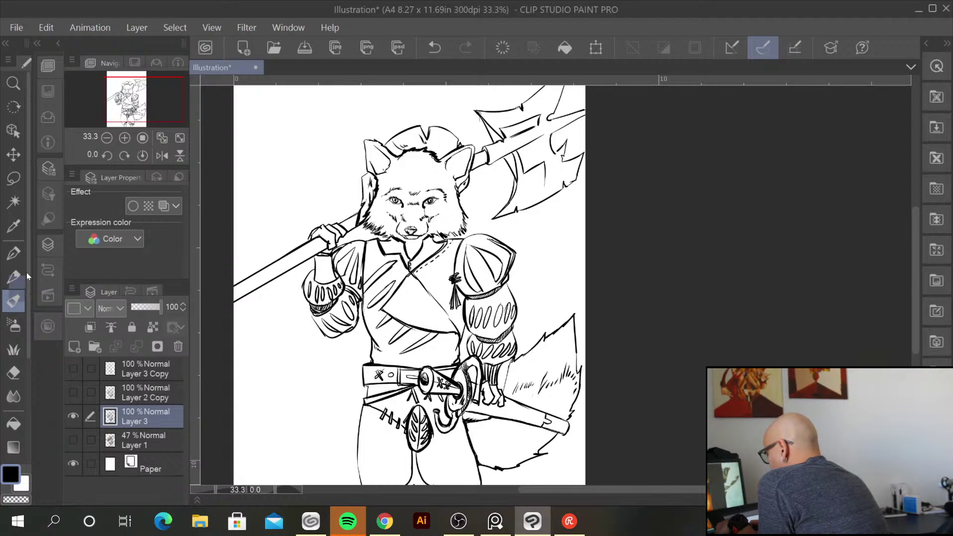
click(50, 327)
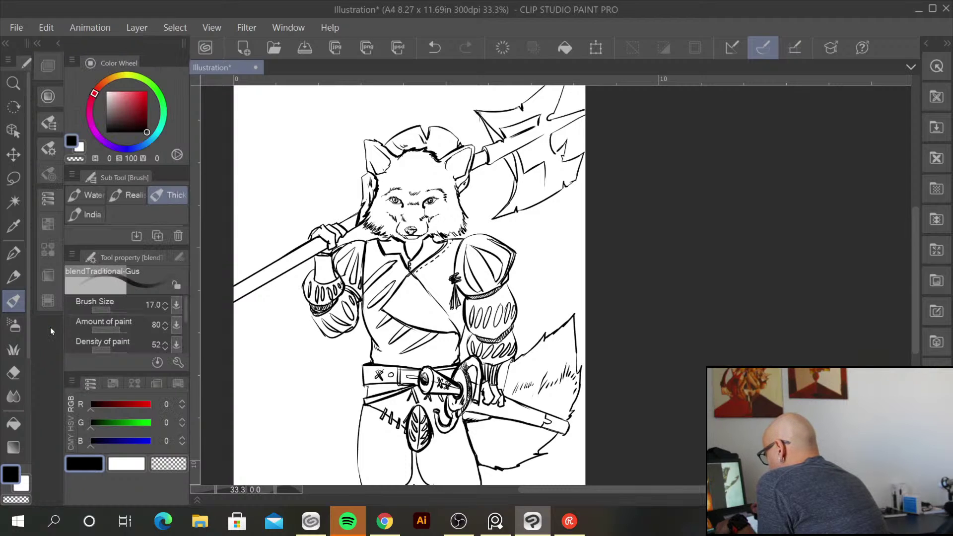
click(138, 194)
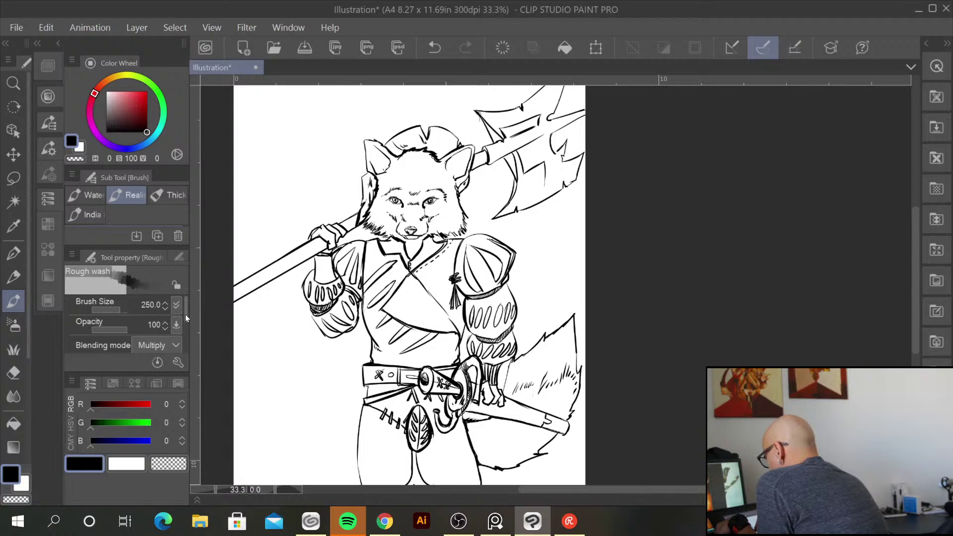
mouse_move(144, 248)
mouse_down()
mouse_move(150, 359)
mouse_move(155, 320)
mouse_up()
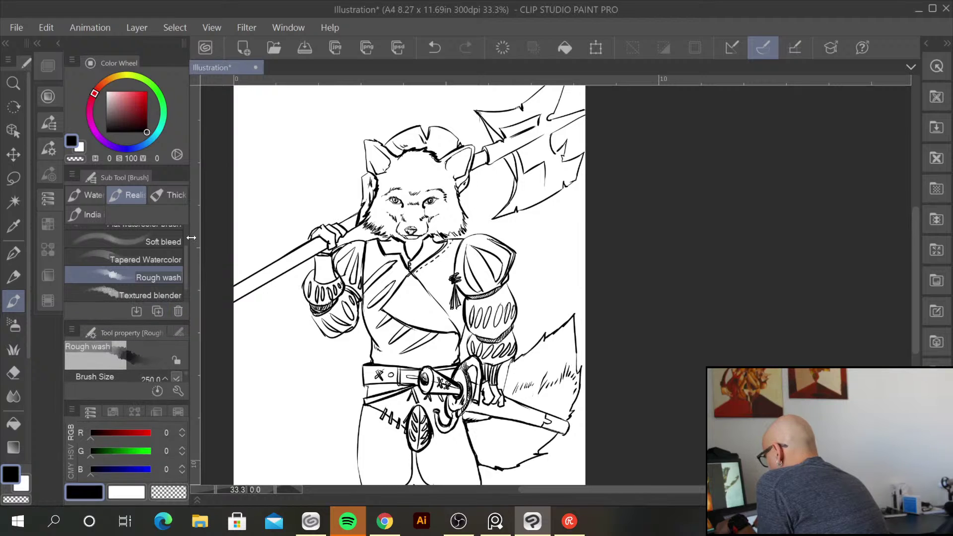
mouse_move(185, 257)
mouse_down()
mouse_move(185, 270)
mouse_move(187, 254)
mouse_up()
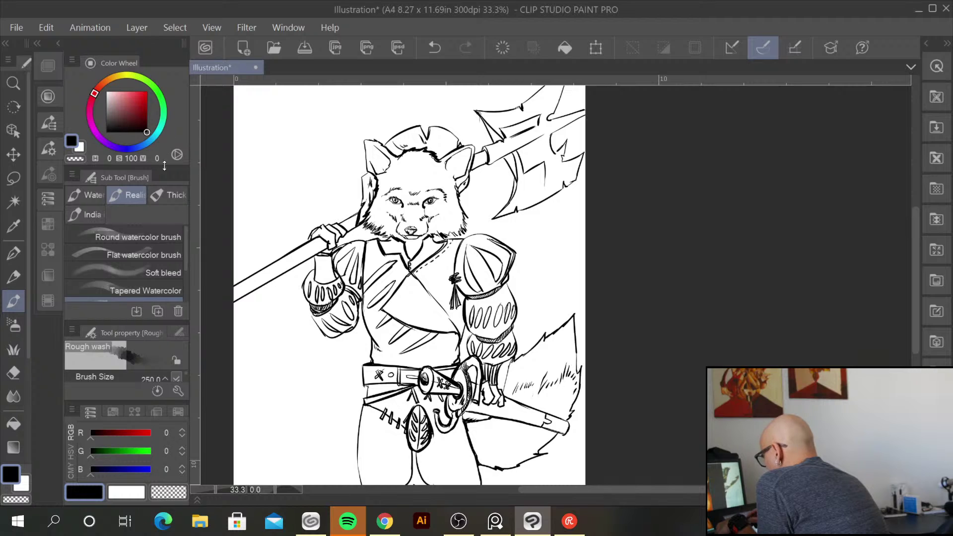
click(174, 192)
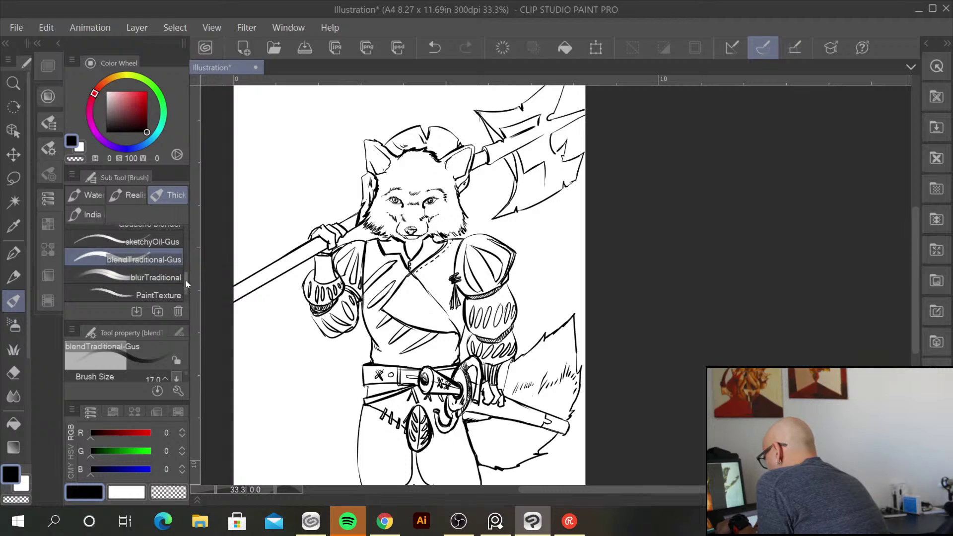
mouse_move(184, 279)
mouse_down()
mouse_move(185, 263)
mouse_move(185, 293)
mouse_move(186, 276)
mouse_up()
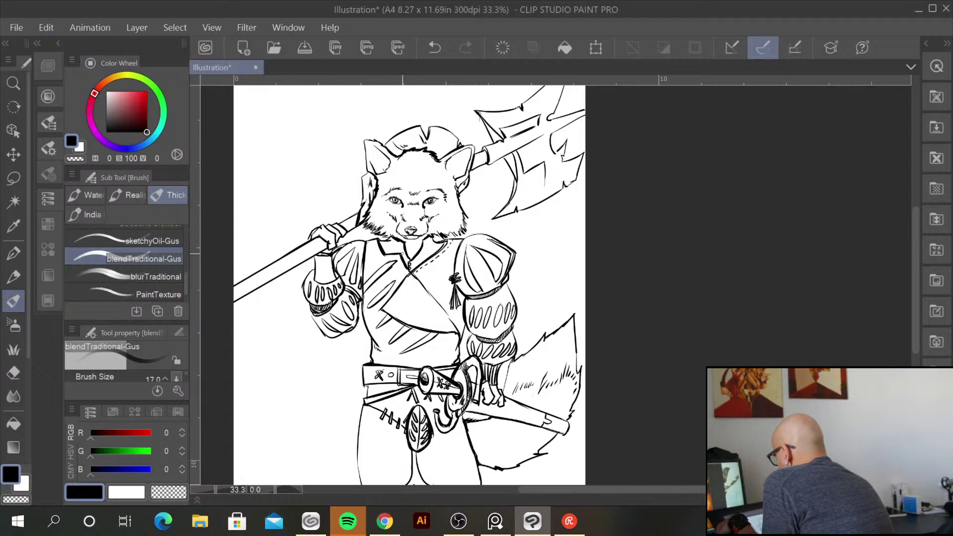
Set the brush size to 70 for coloring the fox's face
scroll(400, 249, up, 2)
key(bracketright)
key(bracketright)
key(bracketright)
key(bracketright)
key(bracketright)
key(bracketright)
key(bracketright)
key(bracketright)
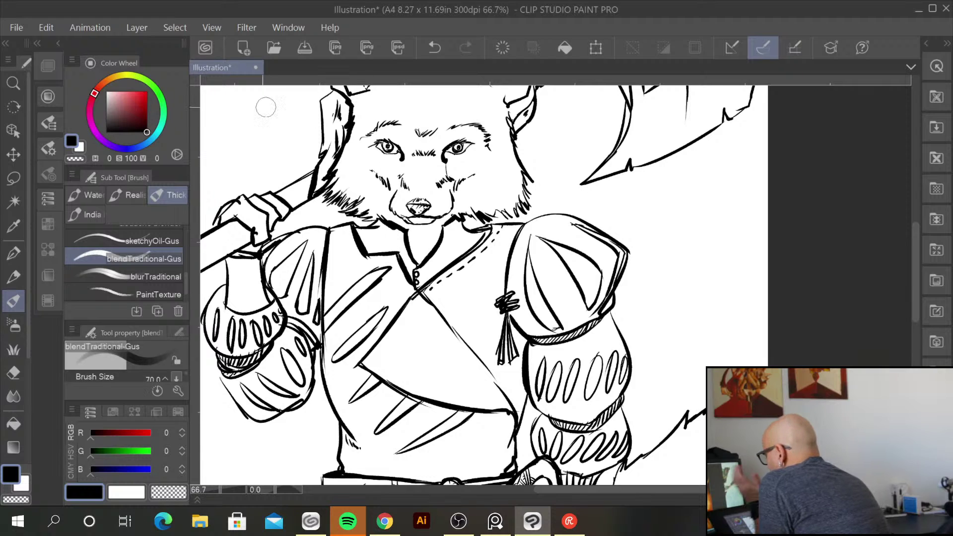
Set the drawing color to a light orange with hue 36, saturation 53 and value 96
click(108, 80)
drag(149, 119, 129, 92)
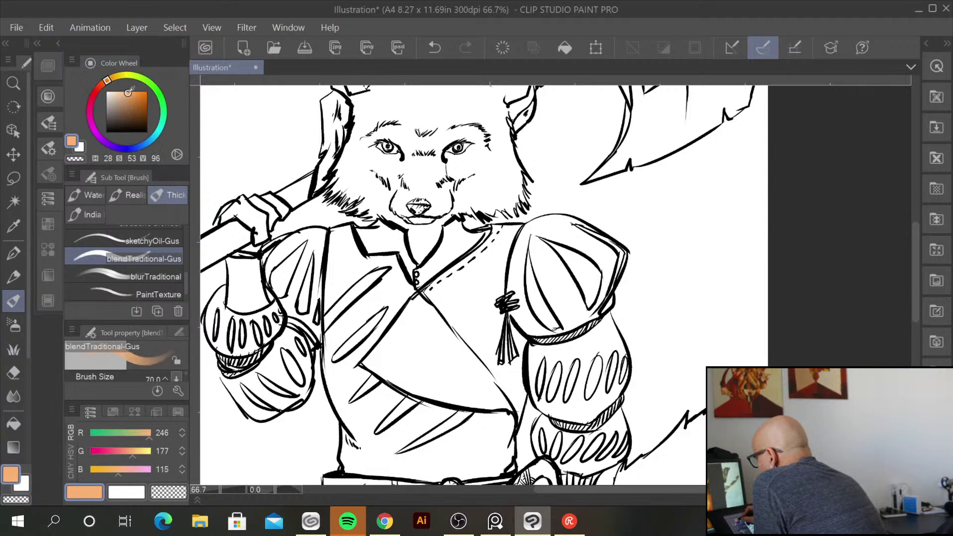
click(111, 77)
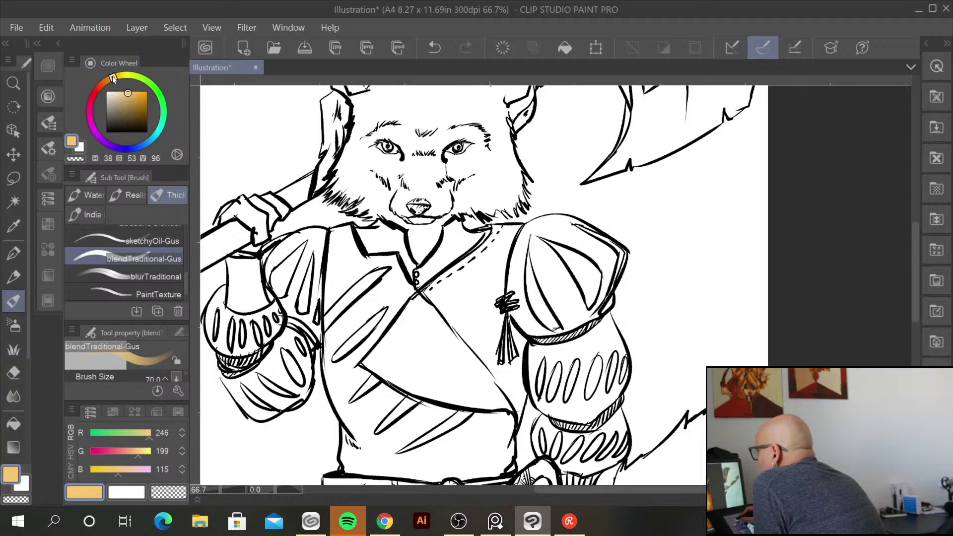
click(111, 78)
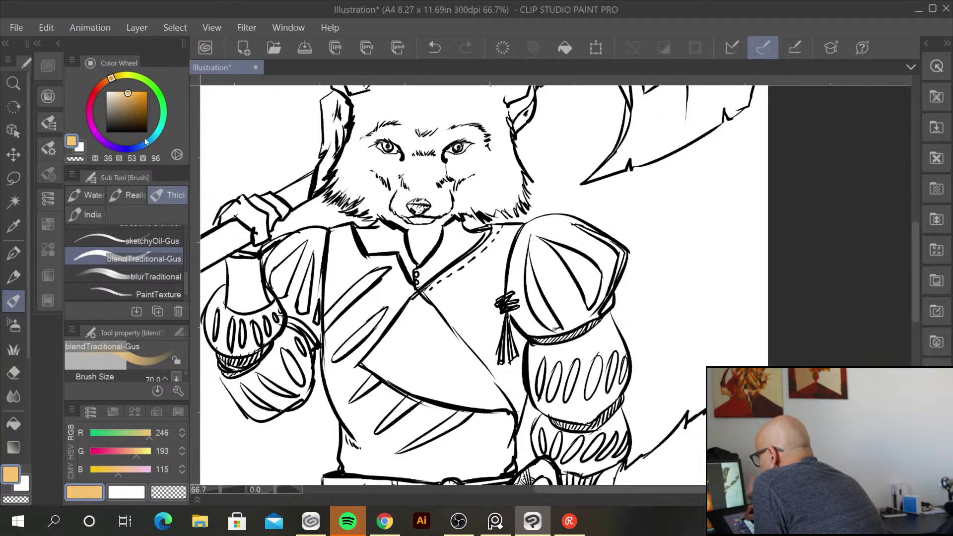
mouse_move(390, 102)
mouse_down()
mouse_move(357, 154)
mouse_move(404, 135)
mouse_move(380, 180)
mouse_up()
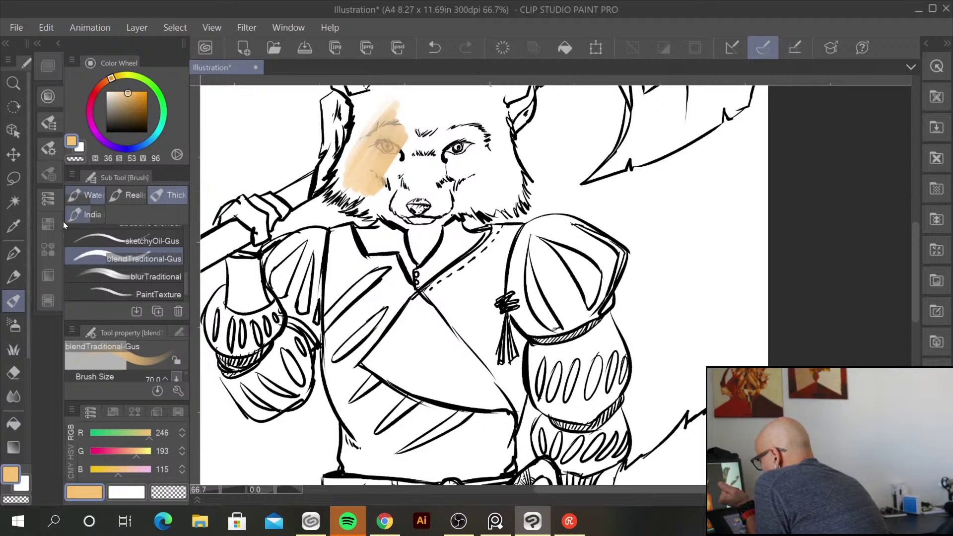
click(53, 66)
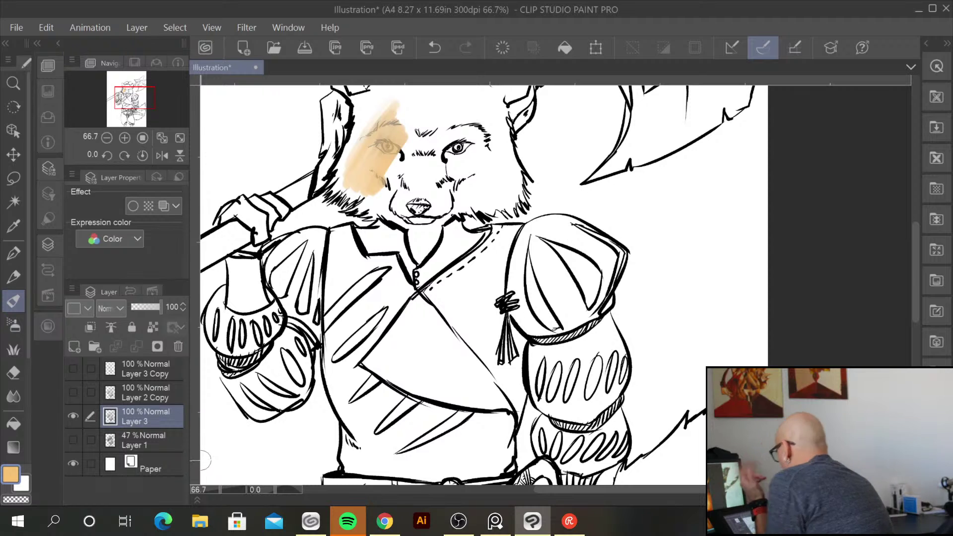
key(ctrl+z)
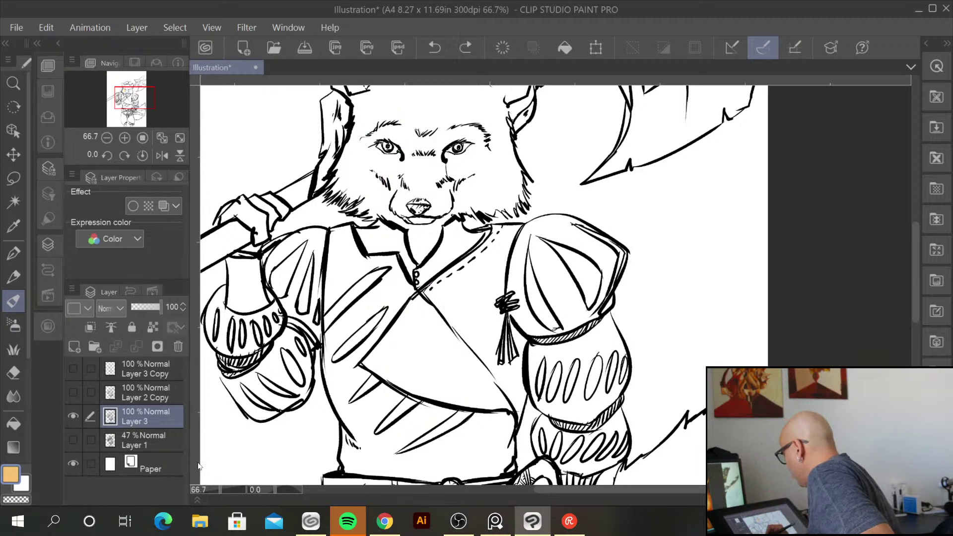
Add a layer named flats below the line art, rename Layer 3 as lineart, and make flats the active layer
key(ctrl+shift+n)
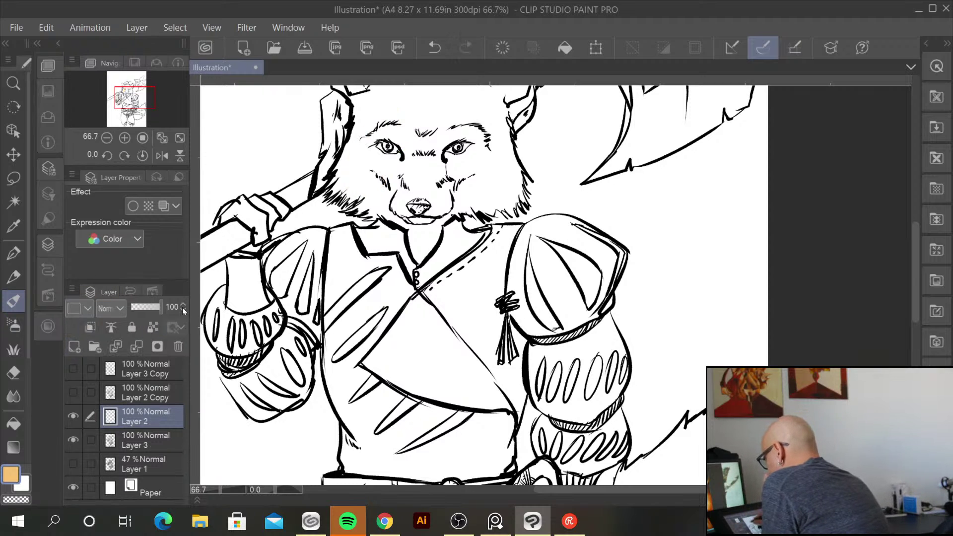
drag(152, 416, 156, 449)
double_click(155, 439)
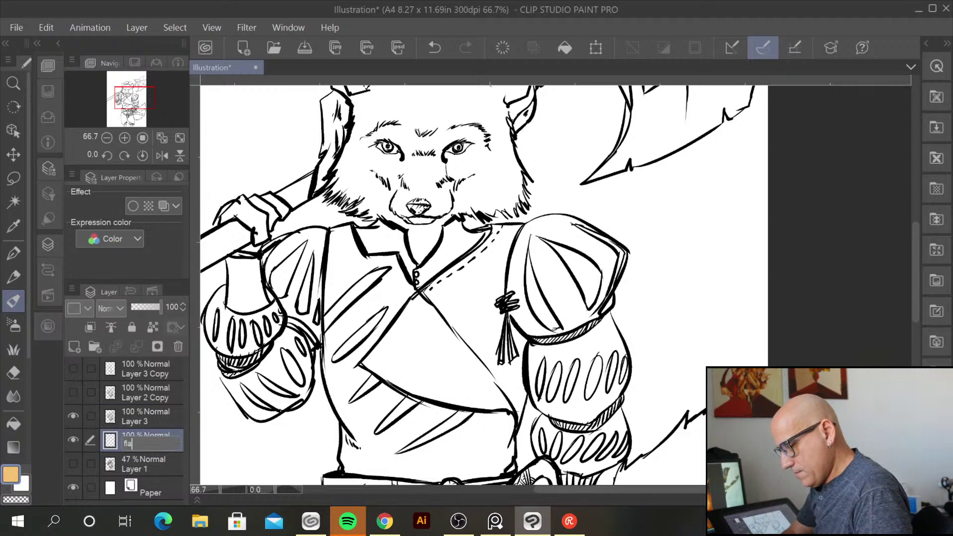
key(Return)
click(151, 418)
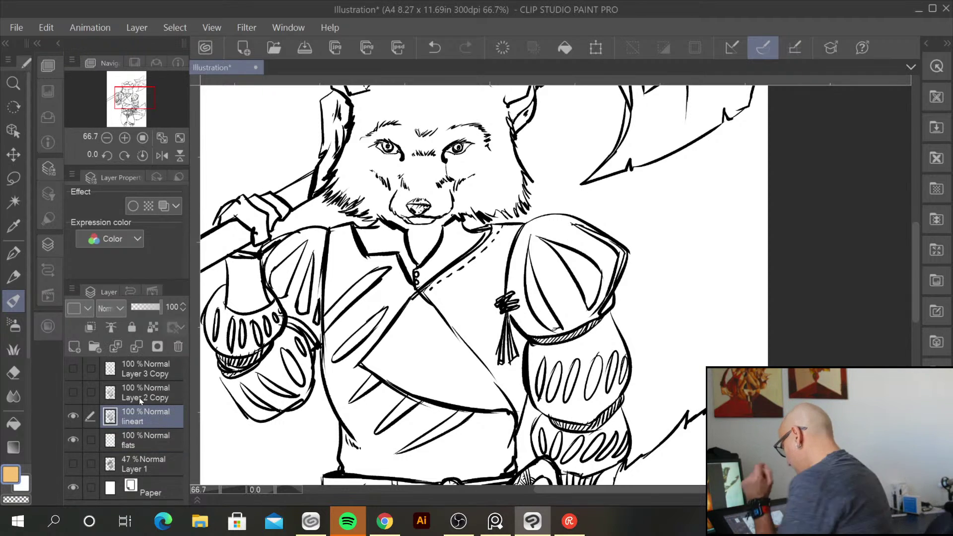
click(155, 446)
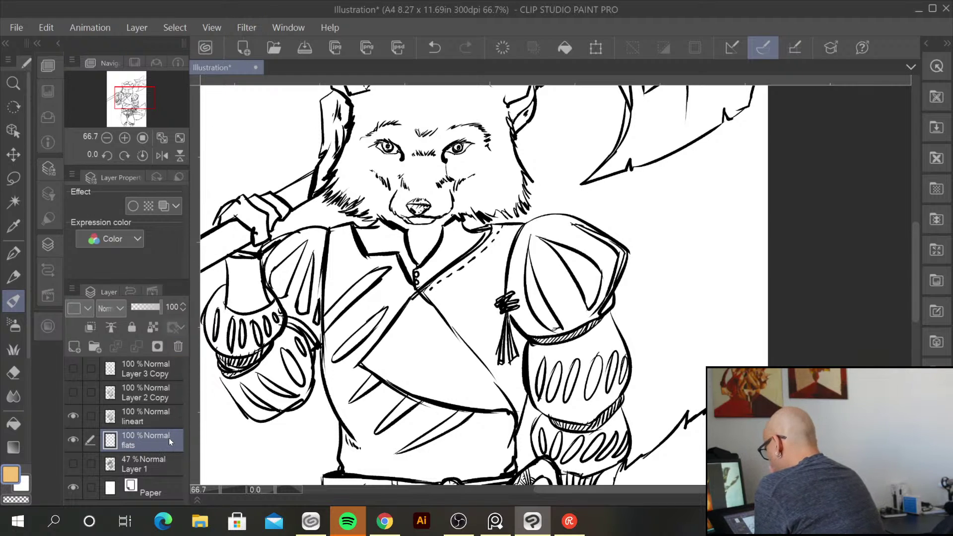
Paint the fox's face and neck with the light orange on the flats layer
mouse_move(387, 126)
mouse_down()
mouse_move(354, 173)
mouse_move(377, 189)
mouse_move(409, 168)
mouse_move(404, 191)
mouse_move(434, 199)
mouse_move(420, 248)
mouse_move(434, 216)
mouse_move(432, 232)
mouse_move(448, 202)
mouse_move(486, 184)
mouse_move(465, 211)
mouse_move(478, 183)
mouse_move(500, 201)
mouse_move(522, 187)
mouse_move(510, 162)
mouse_move(468, 134)
mouse_move(438, 193)
mouse_move(432, 120)
mouse_move(413, 128)
mouse_move(398, 174)
mouse_move(389, 113)
mouse_move(368, 104)
mouse_move(342, 172)
mouse_up()
mouse_move(364, 110)
mouse_down()
mouse_move(379, 162)
mouse_move(394, 132)
mouse_move(427, 115)
mouse_move(456, 170)
mouse_move(453, 142)
mouse_up()
mouse_move(368, 186)
mouse_down()
mouse_move(348, 168)
mouse_move(371, 218)
mouse_move(401, 204)
mouse_move(397, 212)
mouse_up()
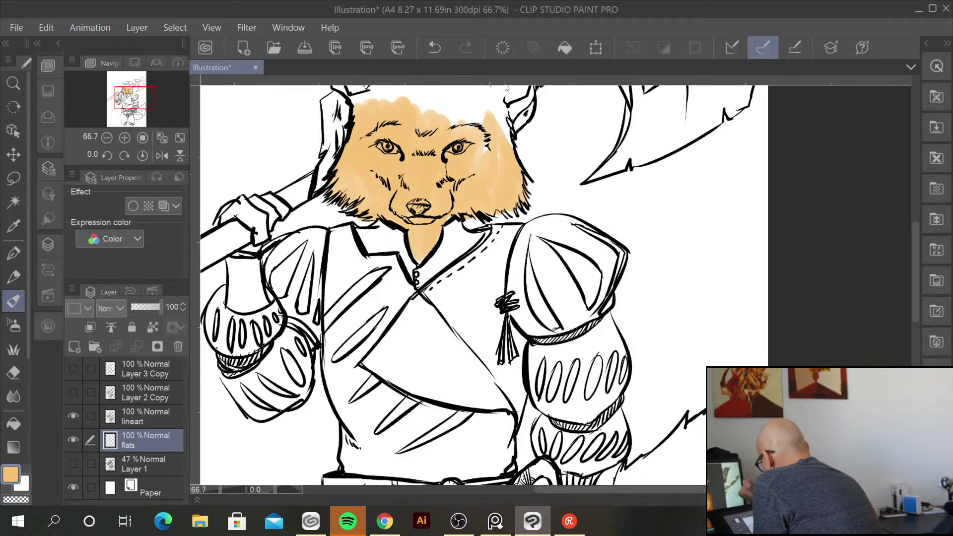
mouse_move(475, 179)
mouse_down()
mouse_move(485, 152)
mouse_move(471, 111)
mouse_move(494, 106)
mouse_move(502, 127)
mouse_move(499, 107)
mouse_up()
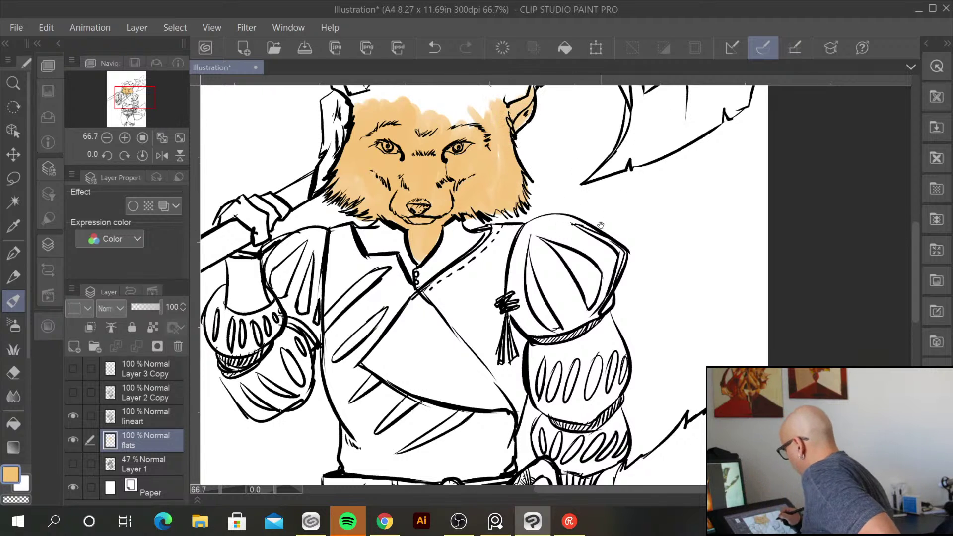
Extend the light orange base color over the top of the fox's head and both ears
drag(599, 219, 620, 310)
mouse_move(397, 149)
mouse_down()
mouse_move(427, 179)
mouse_move(466, 149)
mouse_move(452, 191)
mouse_move(511, 208)
mouse_move(521, 171)
mouse_move(495, 162)
mouse_move(548, 133)
mouse_move(528, 194)
mouse_move(542, 182)
mouse_up()
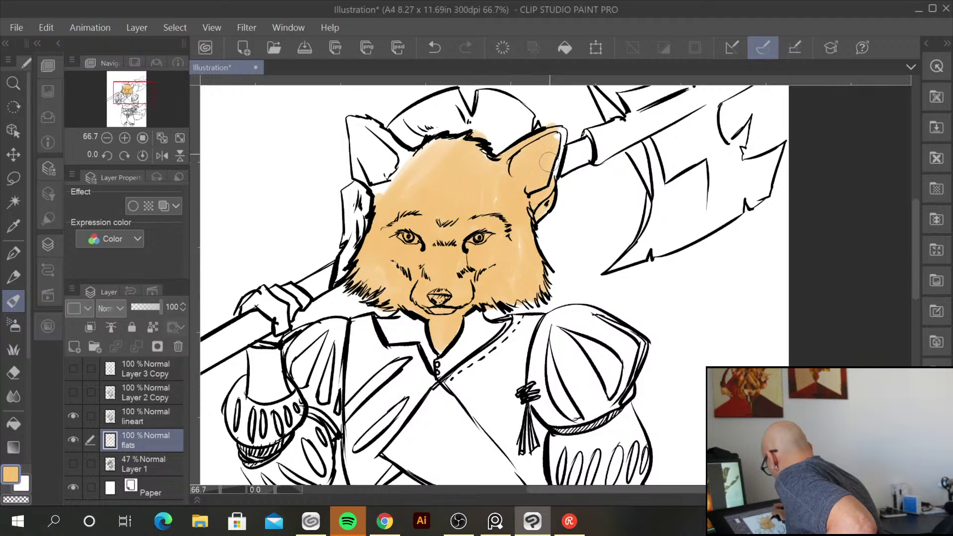
mouse_move(554, 141)
mouse_down()
mouse_move(549, 173)
mouse_move(550, 117)
mouse_up()
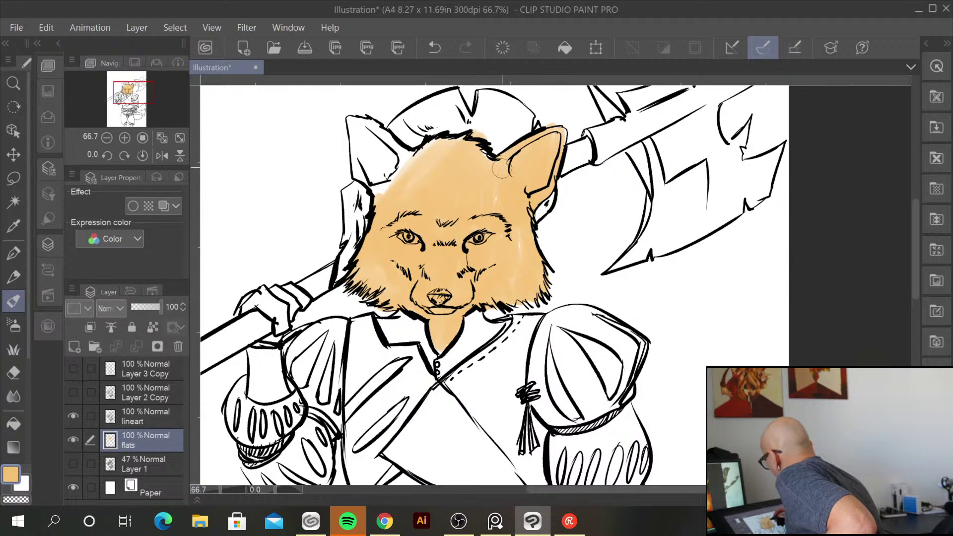
mouse_move(494, 224)
mouse_down()
mouse_move(438, 151)
mouse_move(390, 192)
mouse_up()
mouse_move(369, 134)
mouse_down()
mouse_move(382, 188)
mouse_move(392, 148)
mouse_move(372, 139)
mouse_move(378, 128)
mouse_move(406, 159)
mouse_move(396, 186)
mouse_move(354, 126)
mouse_move(356, 173)
mouse_move(380, 196)
mouse_move(370, 179)
mouse_up()
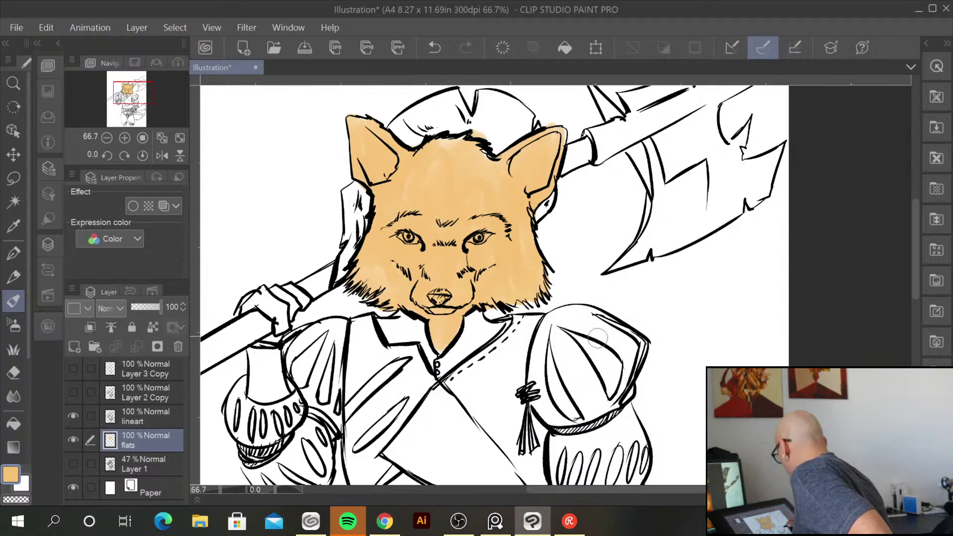
Paint the part of the fox's tail above the scabbard with the light orange
drag(656, 356, 631, 143)
mouse_move(705, 294)
mouse_down()
mouse_move(690, 210)
mouse_move(632, 145)
mouse_move(548, 218)
mouse_move(551, 238)
mouse_move(566, 263)
mouse_move(645, 293)
mouse_move(655, 267)
mouse_up()
mouse_move(645, 139)
mouse_down()
mouse_move(615, 208)
mouse_move(620, 248)
mouse_move(650, 149)
mouse_move(663, 216)
mouse_move(664, 139)
mouse_up()
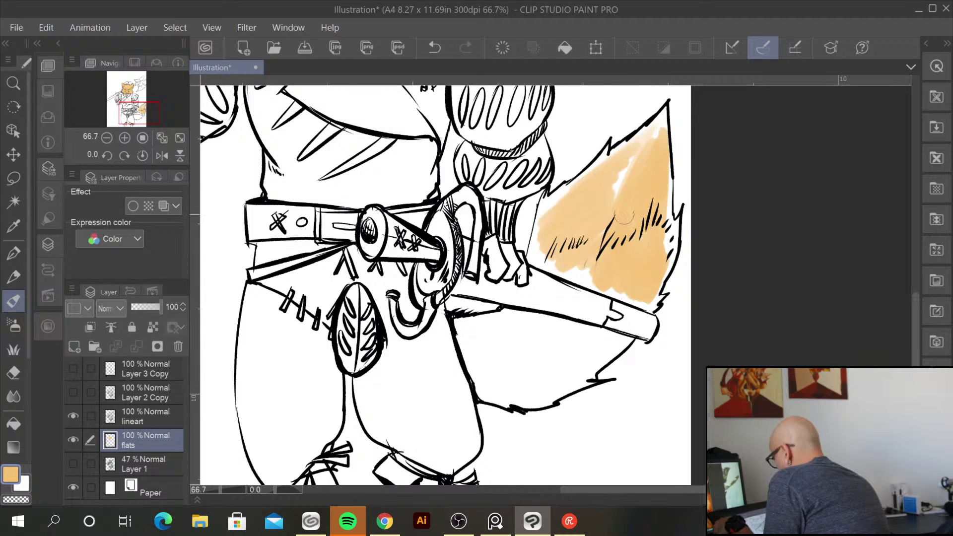
Change the drawing color to the more saturated orange FFB751
click(12, 476)
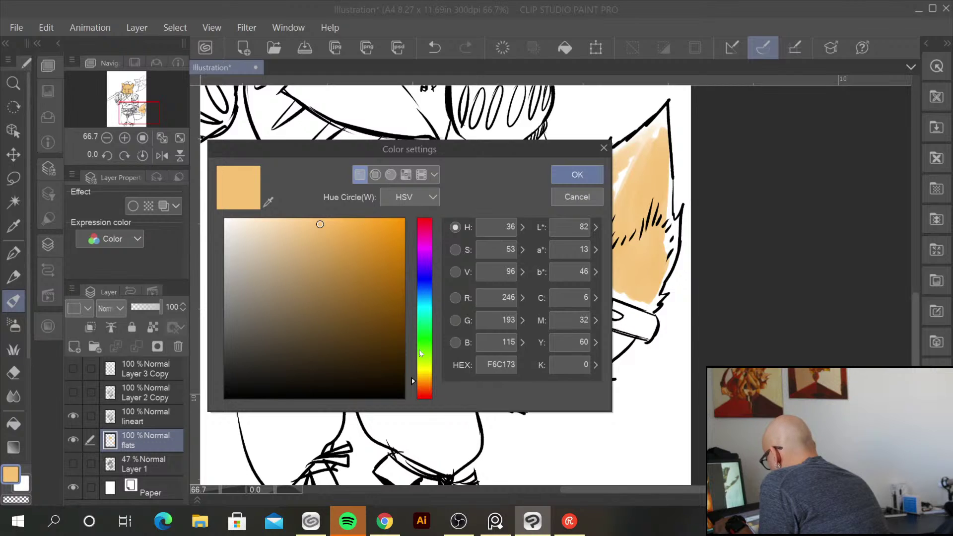
drag(412, 377, 413, 381)
drag(321, 223, 348, 218)
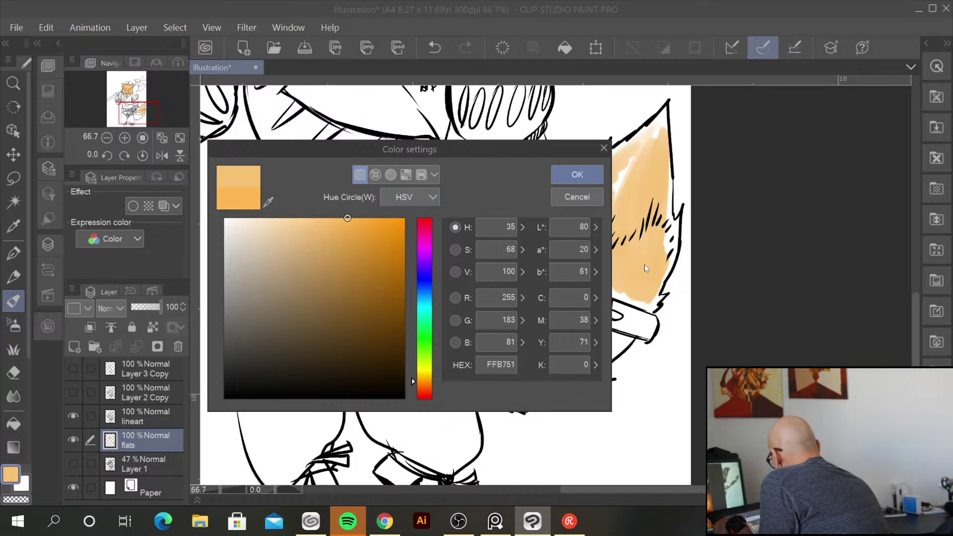
click(577, 174)
Paint the whole tail above and below the scabbard with the FFB751 orange, evening out the lighter patches
mouse_move(639, 246)
mouse_down()
mouse_move(652, 271)
mouse_move(672, 223)
mouse_move(661, 229)
mouse_move(652, 137)
mouse_move(628, 173)
mouse_move(627, 165)
mouse_move(603, 183)
mouse_move(608, 148)
mouse_move(534, 208)
mouse_move(548, 202)
mouse_move(531, 210)
mouse_move(529, 201)
mouse_move(524, 229)
mouse_move(531, 246)
mouse_move(537, 222)
mouse_move(541, 248)
mouse_move(621, 170)
mouse_move(549, 258)
mouse_move(536, 255)
mouse_move(573, 262)
mouse_move(630, 296)
mouse_move(575, 268)
mouse_move(615, 232)
mouse_move(593, 212)
mouse_move(535, 227)
mouse_up()
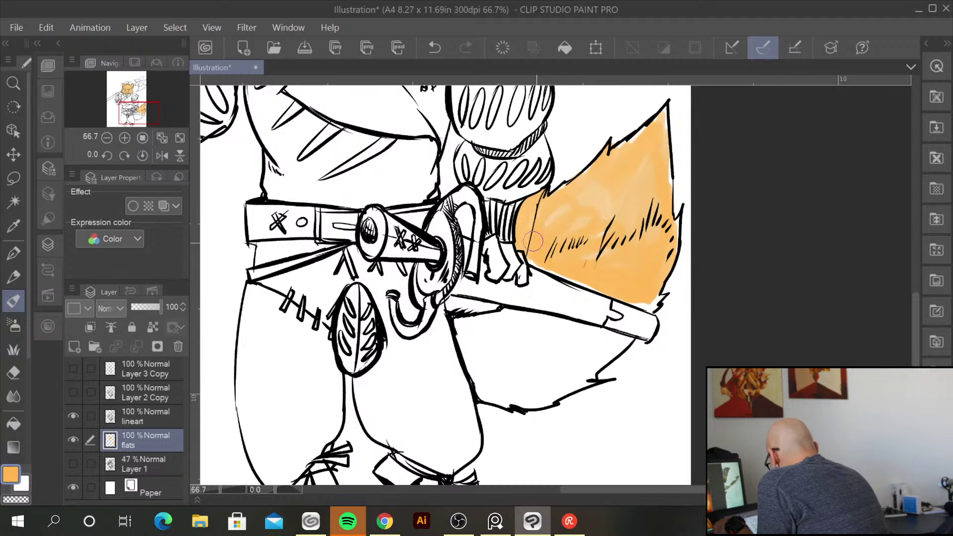
mouse_move(595, 281)
mouse_down()
mouse_move(533, 255)
mouse_move(632, 292)
mouse_move(591, 279)
mouse_up()
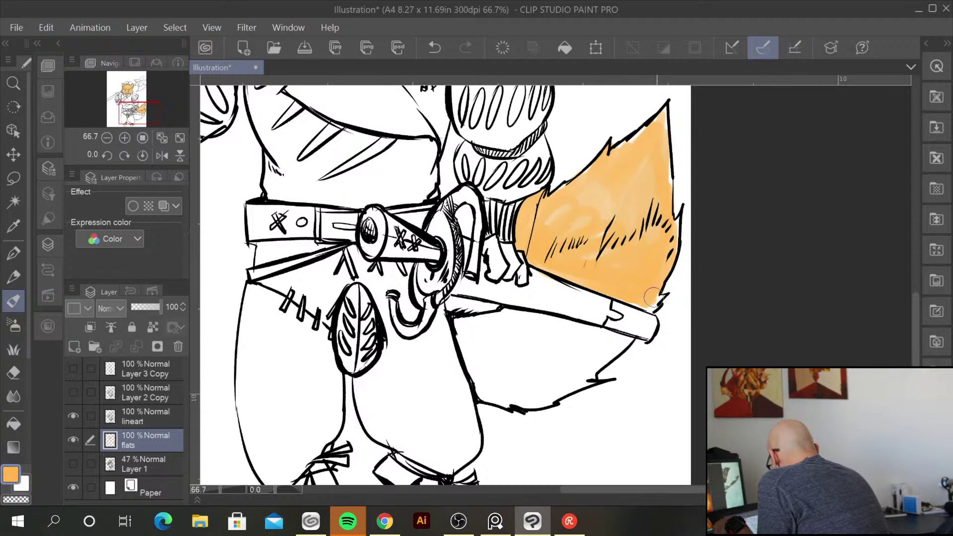
mouse_move(620, 342)
mouse_down()
mouse_move(583, 364)
mouse_move(614, 345)
mouse_move(587, 376)
mouse_move(530, 403)
mouse_move(513, 398)
mouse_move(515, 377)
mouse_move(553, 345)
mouse_move(558, 328)
mouse_move(478, 339)
mouse_move(505, 315)
mouse_move(458, 326)
mouse_move(472, 373)
mouse_move(487, 380)
mouse_move(489, 371)
mouse_move(486, 397)
mouse_move(509, 400)
mouse_move(535, 394)
mouse_move(584, 347)
mouse_move(560, 332)
mouse_move(497, 332)
mouse_move(533, 321)
mouse_move(622, 338)
mouse_up()
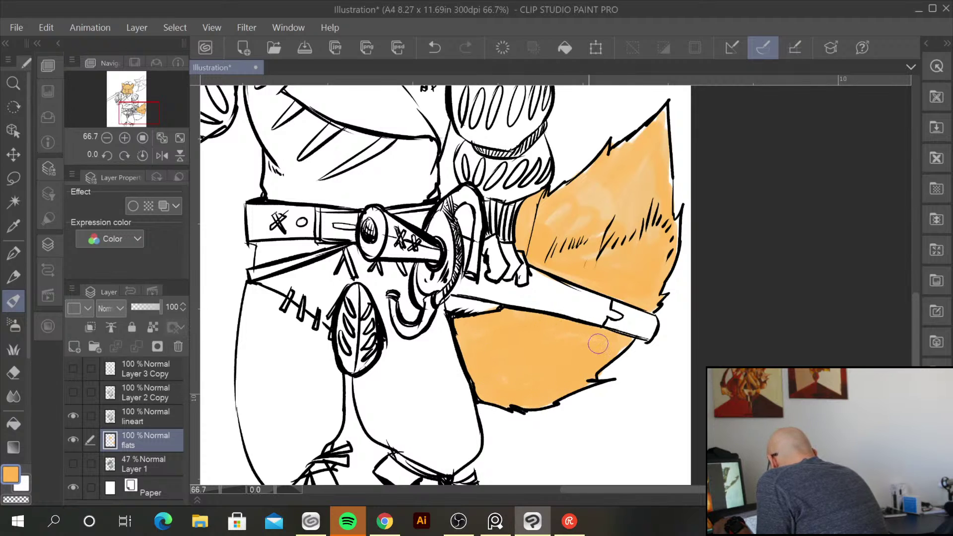
mouse_move(602, 191)
mouse_down()
mouse_move(555, 201)
mouse_move(638, 146)
mouse_move(608, 154)
mouse_up()
drag(659, 133, 662, 198)
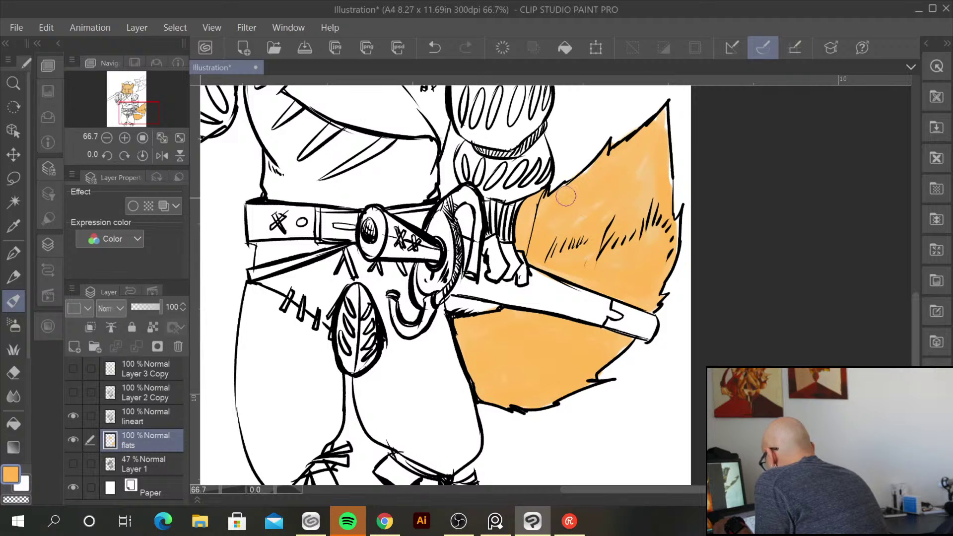
Paint the fox's forehead and face with the FFB751 orange, deepening the lighter base color
mouse_move(593, 212)
mouse_down()
mouse_move(616, 218)
mouse_move(658, 438)
mouse_move(660, 521)
mouse_up()
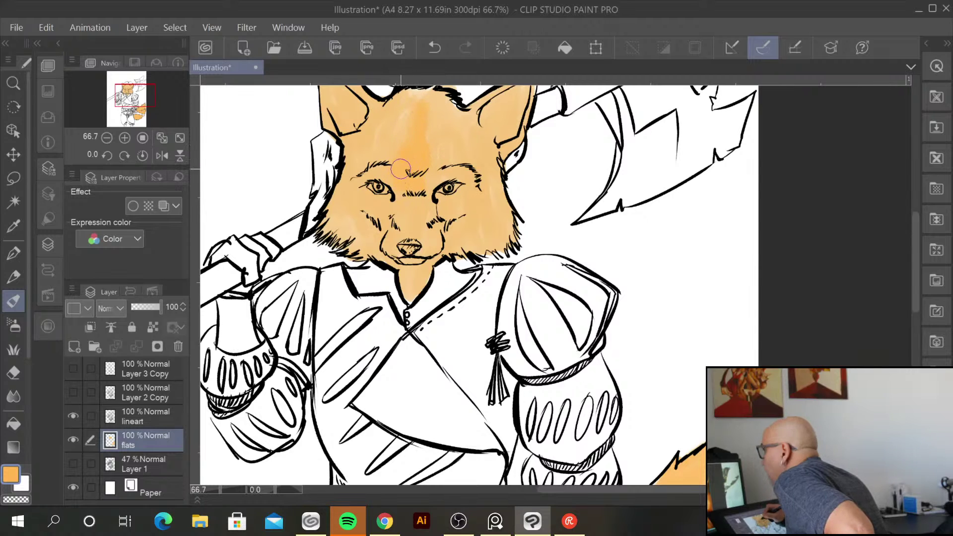
mouse_move(387, 159)
mouse_down()
mouse_move(392, 122)
mouse_move(392, 158)
mouse_up()
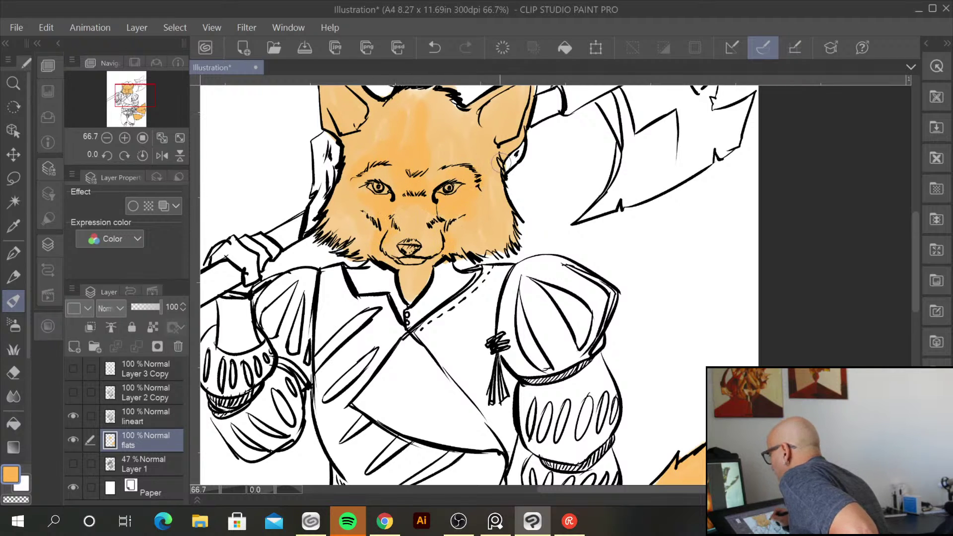
drag(458, 249, 448, 256)
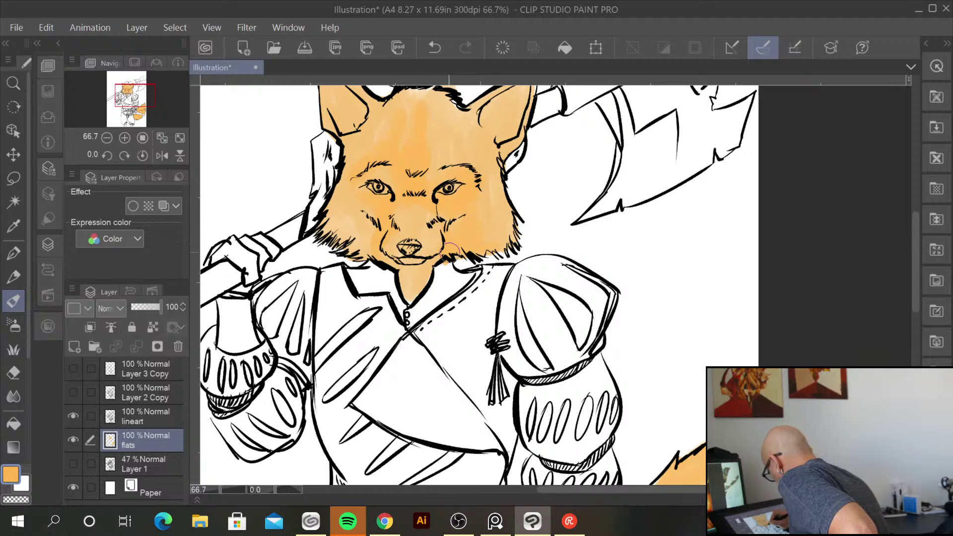
Change the drawing color to the pale cream FFF2E0
click(11, 475)
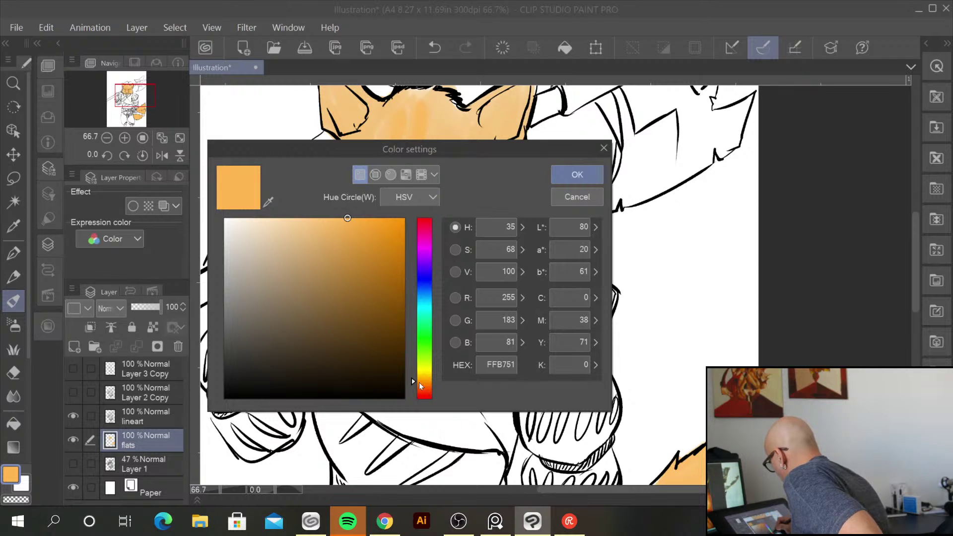
click(251, 220)
drag(251, 219, 251, 216)
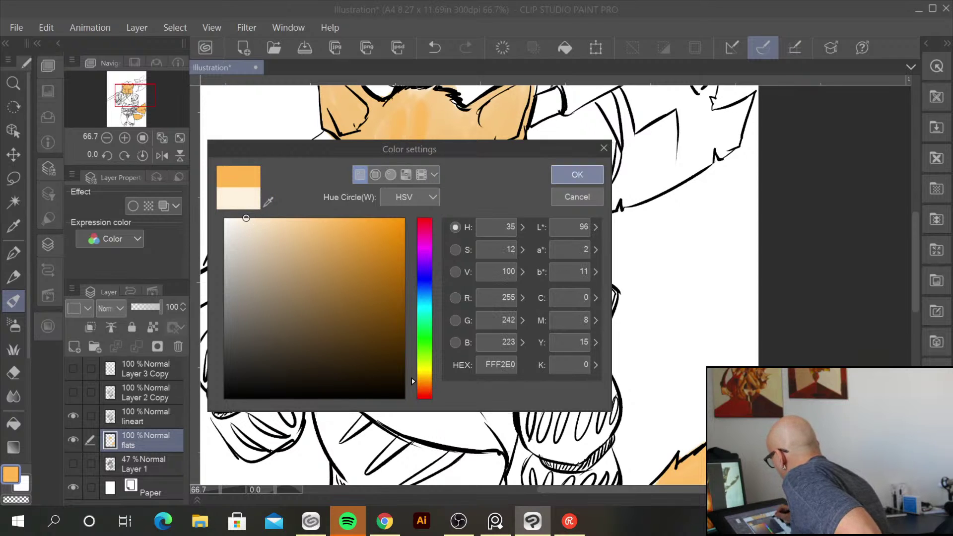
click(576, 175)
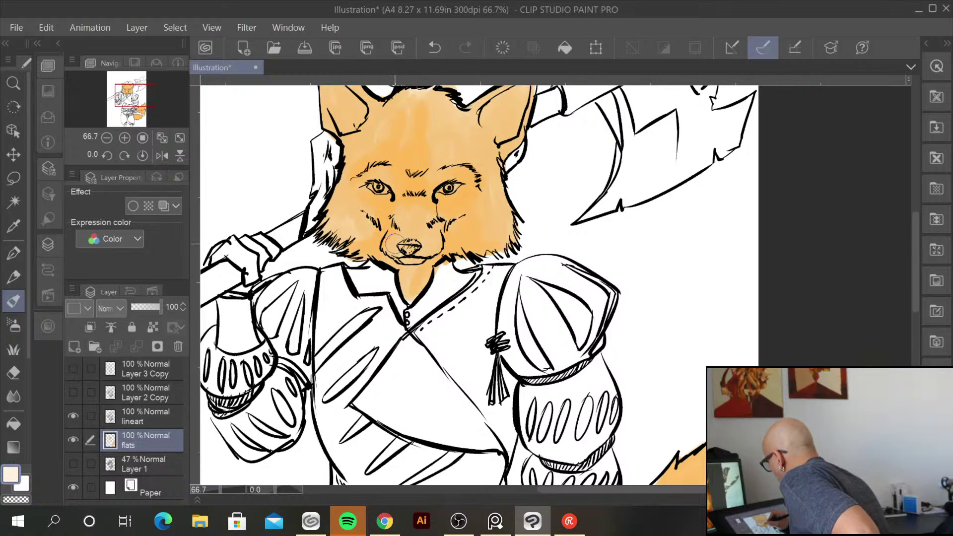
Paint the fox's muzzle, throat and lower cheeks with the pale cream
drag(388, 247, 437, 248)
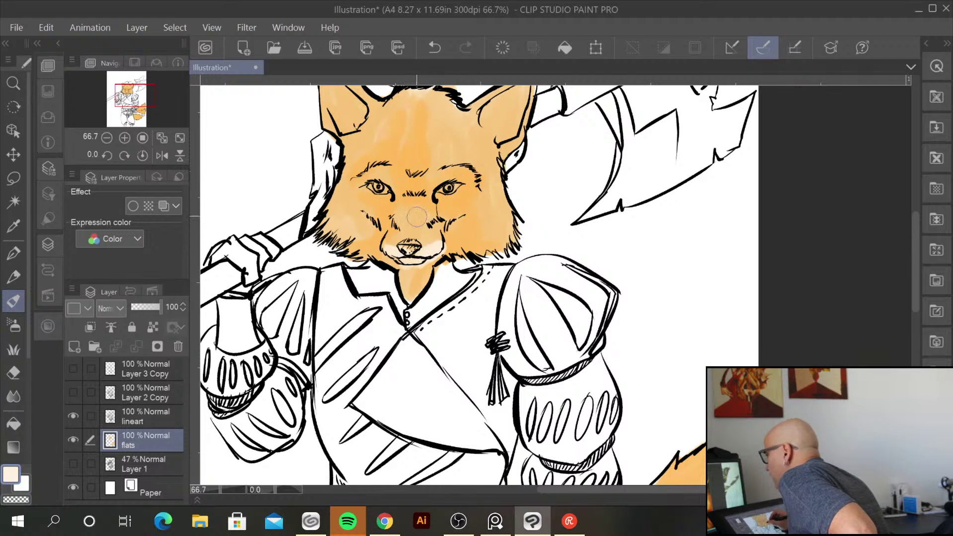
mouse_move(422, 271)
mouse_down()
mouse_move(402, 288)
mouse_move(416, 294)
mouse_move(459, 248)
mouse_move(459, 219)
mouse_move(448, 235)
mouse_move(456, 247)
mouse_move(498, 245)
mouse_move(453, 227)
mouse_up()
mouse_move(374, 242)
mouse_down()
mouse_move(359, 255)
mouse_move(379, 254)
mouse_move(354, 250)
mouse_up()
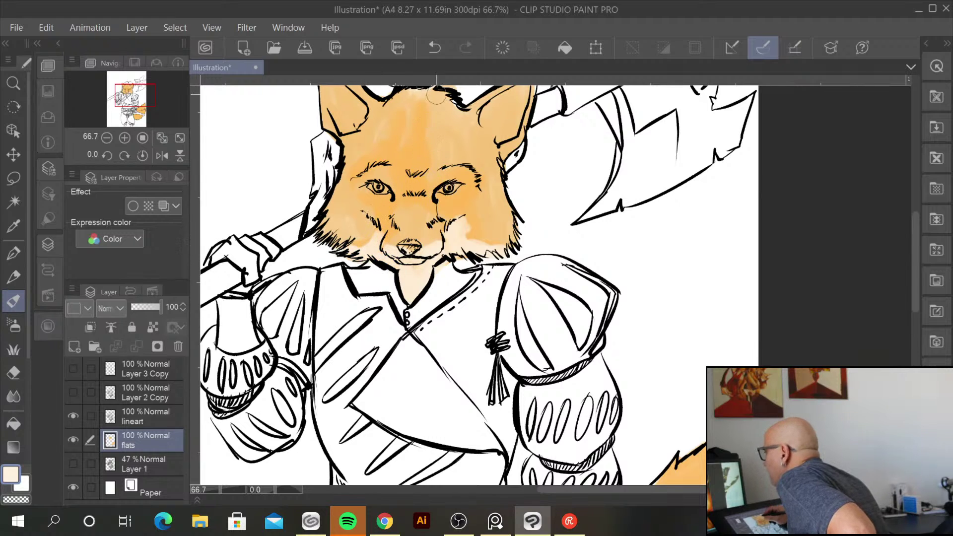
Add pale cream patches above both eyes and inside both of the fox's ears
mouse_move(456, 137)
mouse_down()
mouse_move(438, 168)
mouse_move(449, 160)
mouse_move(437, 153)
mouse_move(467, 161)
mouse_move(435, 145)
mouse_move(438, 157)
mouse_move(417, 102)
mouse_move(404, 164)
mouse_move(393, 155)
mouse_move(375, 163)
mouse_move(399, 138)
mouse_move(400, 167)
mouse_up()
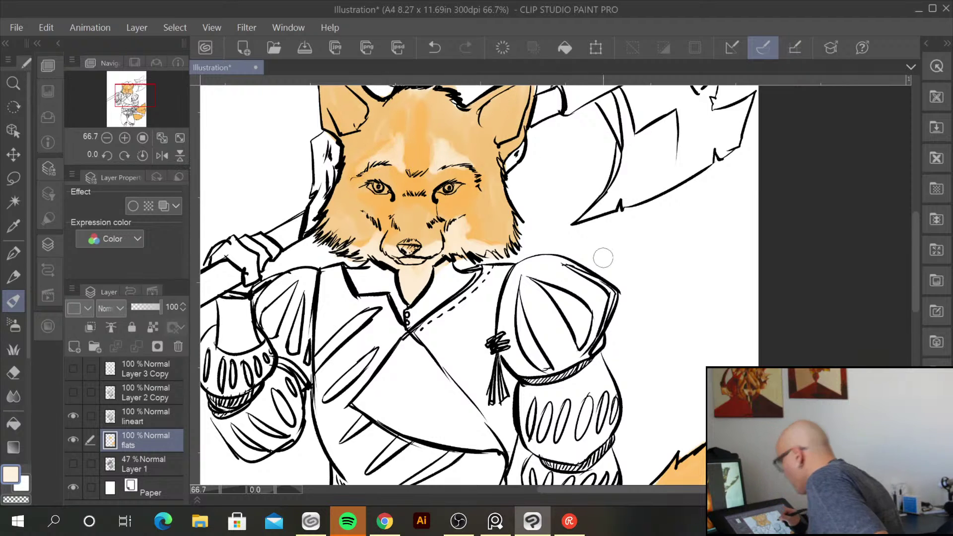
drag(579, 245, 568, 314)
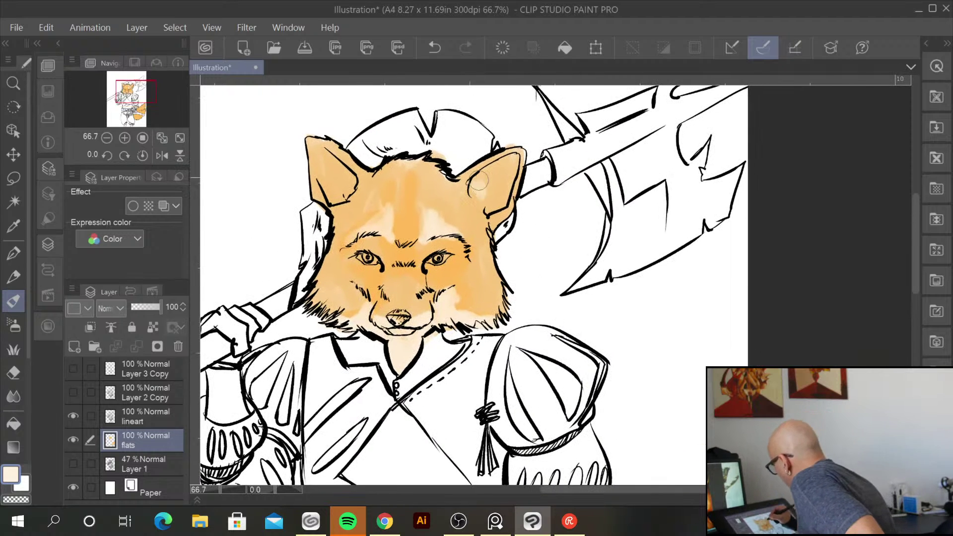
mouse_move(357, 179)
mouse_down()
mouse_move(343, 180)
mouse_move(323, 154)
mouse_up()
drag(638, 386, 652, 256)
mouse_move(418, 215)
mouse_down()
mouse_move(408, 222)
mouse_move(416, 240)
mouse_move(421, 221)
mouse_up()
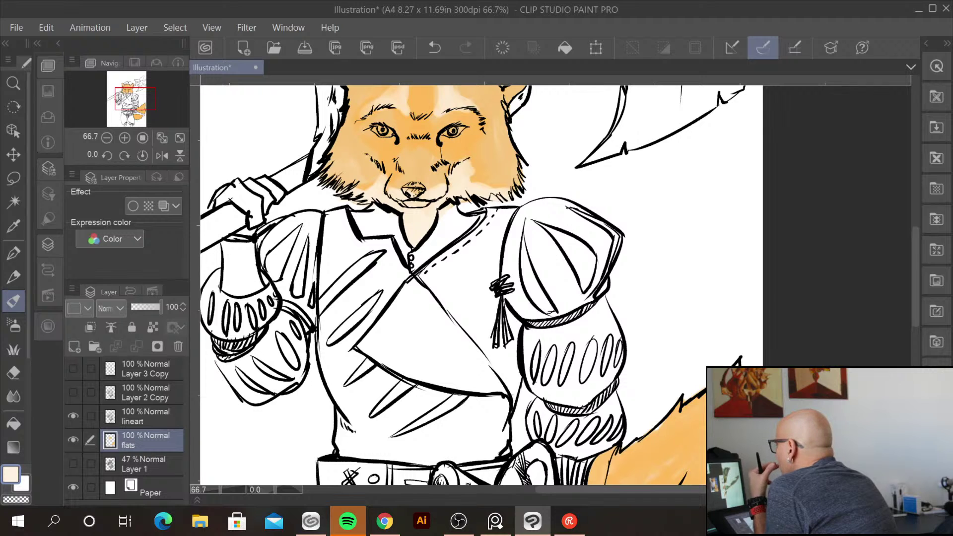
Check the reference images, and change the drawing color to the dark brown 3C2402
key(alt+Tab)
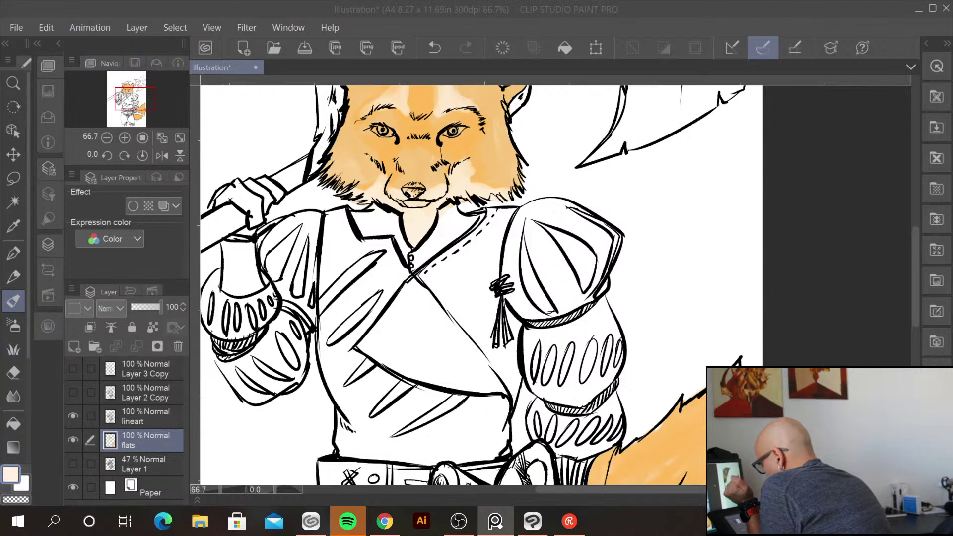
click(11, 472)
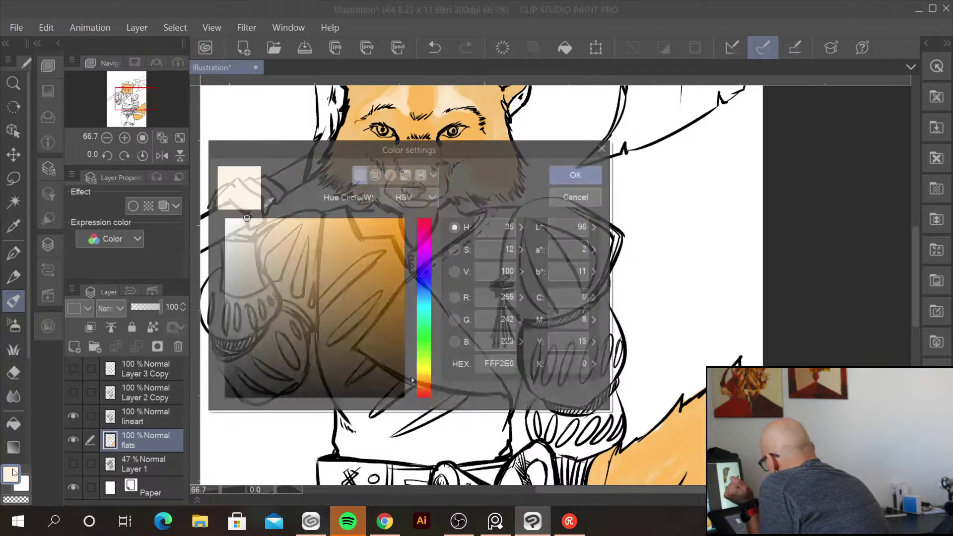
click(402, 353)
click(576, 174)
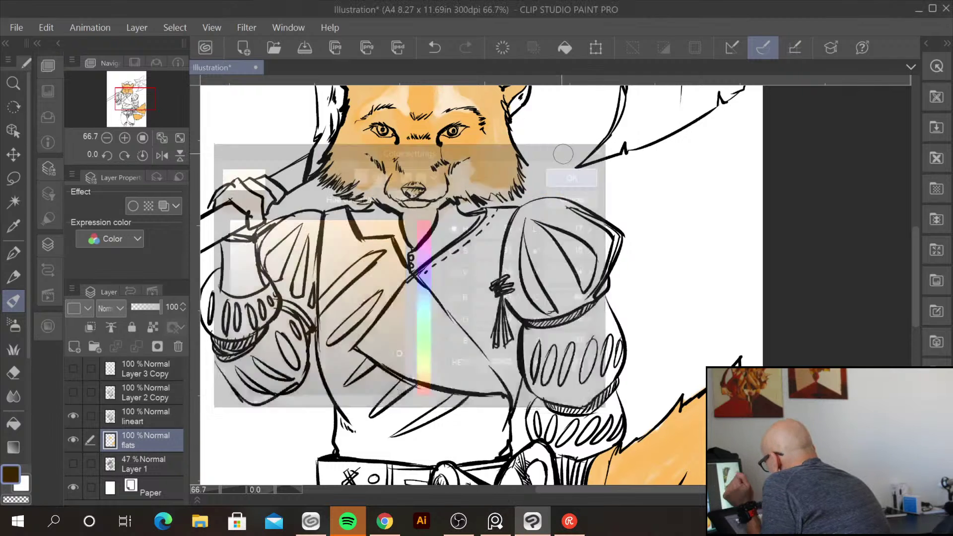
Paint both gloves dark brown, on the hand gripping the halberd shaft and the one at the sword
mouse_move(241, 191)
mouse_down()
mouse_move(237, 198)
mouse_move(258, 204)
mouse_move(255, 215)
mouse_move(259, 202)
mouse_move(240, 190)
mouse_move(230, 186)
mouse_move(219, 201)
mouse_move(237, 182)
mouse_move(265, 206)
mouse_up()
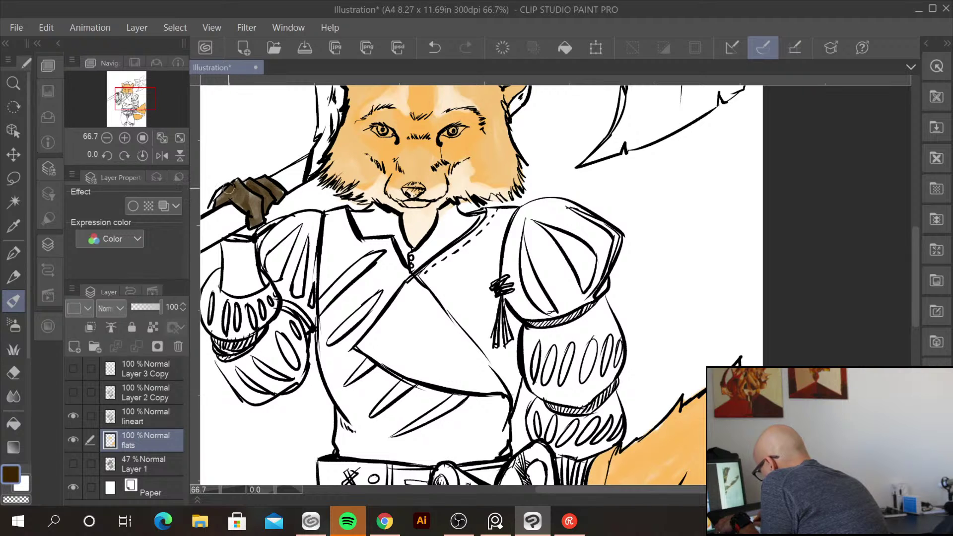
mouse_move(257, 219)
mouse_down()
mouse_move(246, 232)
mouse_move(254, 219)
mouse_up()
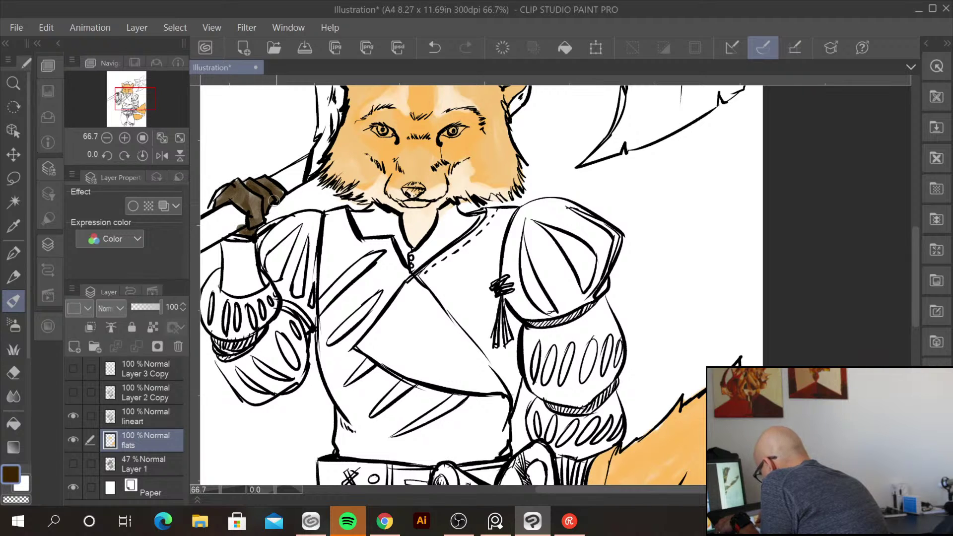
drag(711, 417, 676, 192)
mouse_move(533, 268)
mouse_down()
mouse_move(533, 296)
mouse_move(542, 287)
mouse_move(535, 306)
mouse_move(526, 304)
mouse_move(529, 272)
mouse_move(556, 300)
mouse_up()
Paint both lower legs below the knee cuffs dark brown
scroll(546, 248, down, 5)
mouse_move(357, 288)
mouse_down()
mouse_move(342, 330)
mouse_move(357, 297)
mouse_move(362, 320)
mouse_move(367, 293)
mouse_move(375, 308)
mouse_move(357, 285)
mouse_move(346, 302)
mouse_move(360, 282)
mouse_up()
mouse_move(449, 295)
mouse_down()
mouse_move(471, 334)
mouse_move(452, 291)
mouse_move(459, 282)
mouse_move(465, 320)
mouse_move(472, 296)
mouse_move(486, 330)
mouse_move(488, 311)
mouse_move(477, 300)
mouse_move(486, 315)
mouse_move(477, 311)
mouse_move(466, 334)
mouse_move(458, 292)
mouse_up()
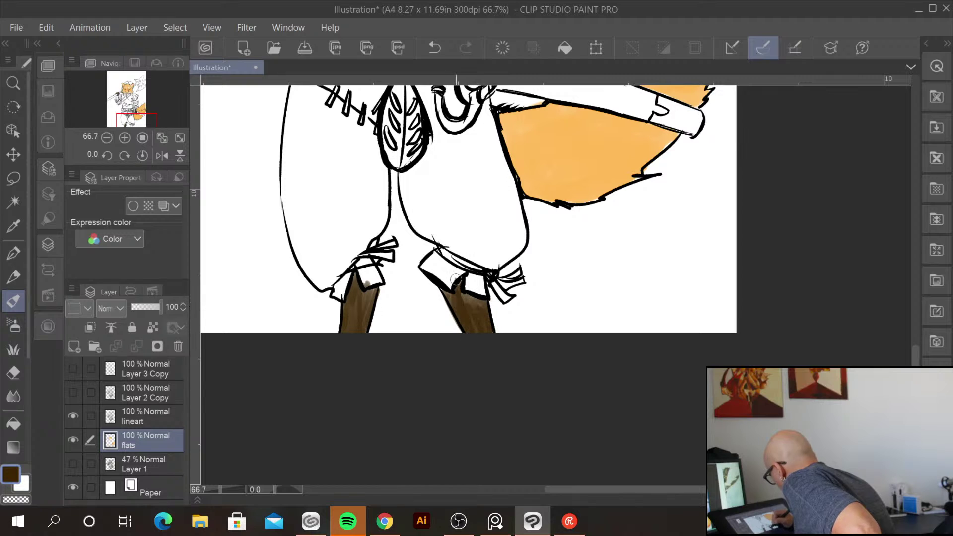
Check the whole figure against the reference images, and change the drawing color to a bright orange-red
drag(559, 219, 571, 436)
drag(591, 109, 630, 414)
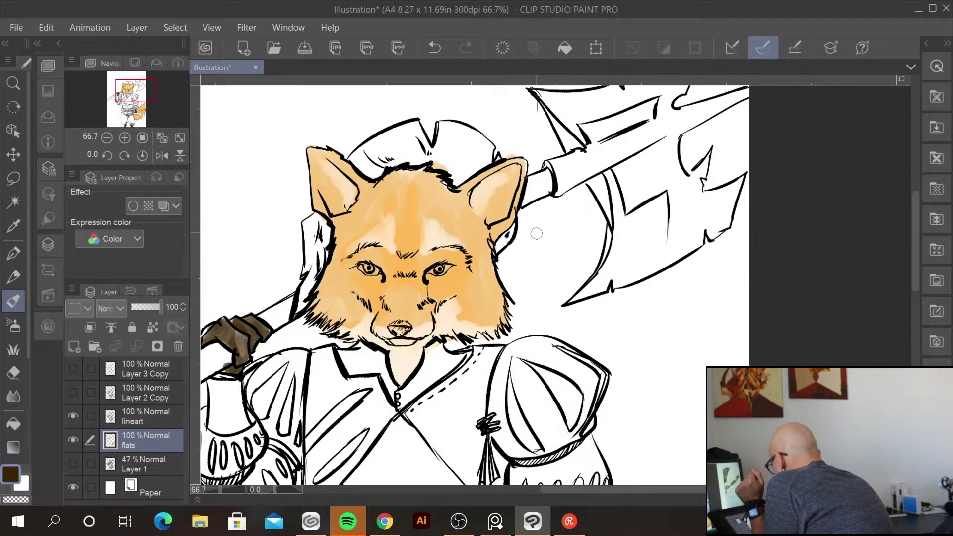
scroll(532, 236, down, 3)
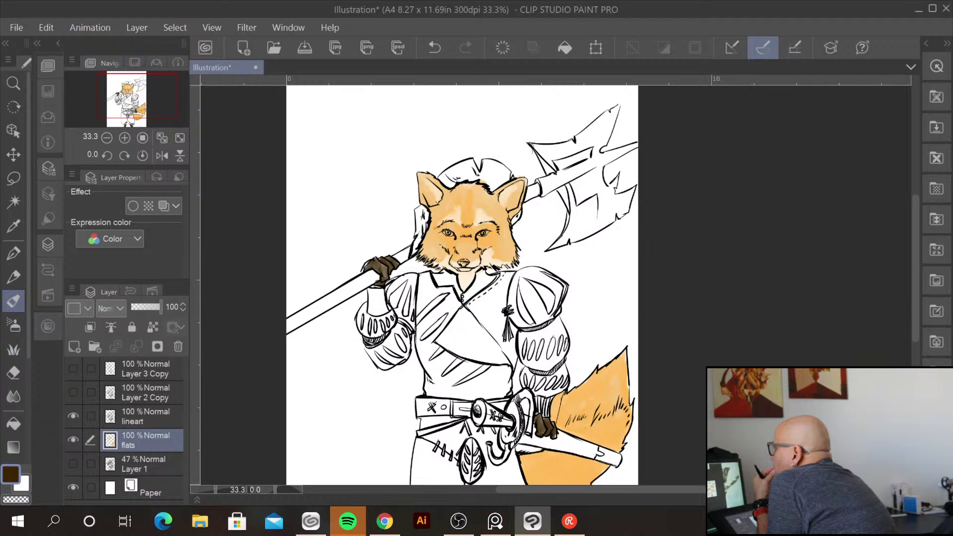
key(alt+Tab)
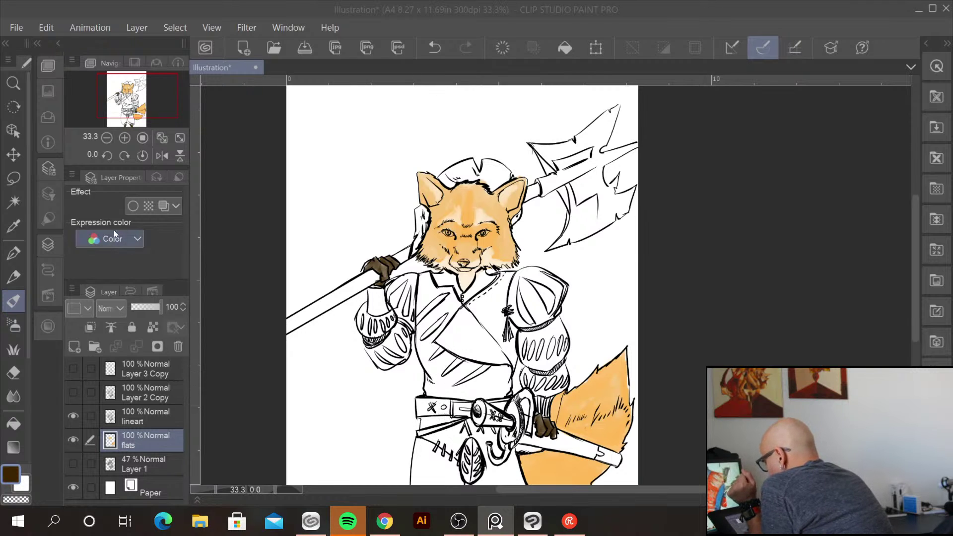
click(12, 475)
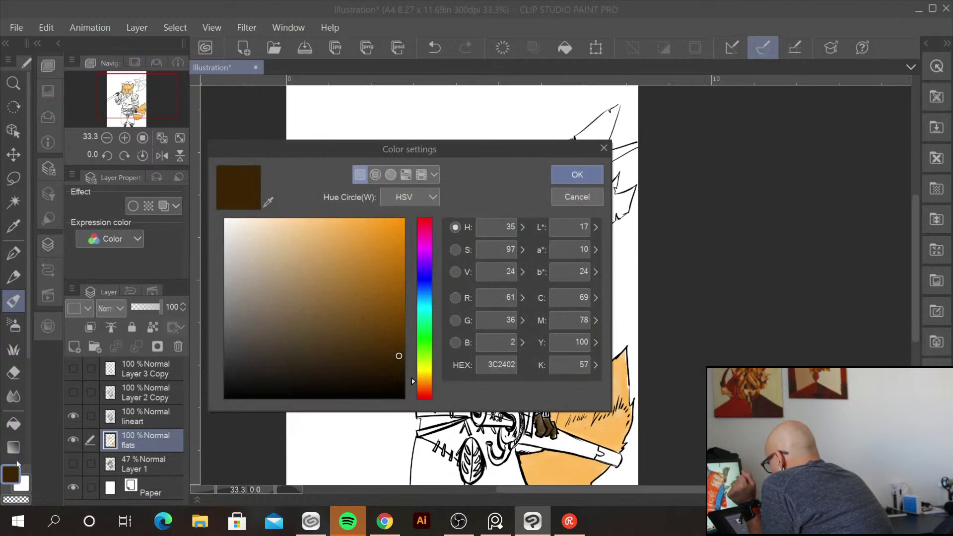
click(423, 225)
click(390, 229)
drag(392, 229, 398, 229)
click(425, 394)
click(564, 176)
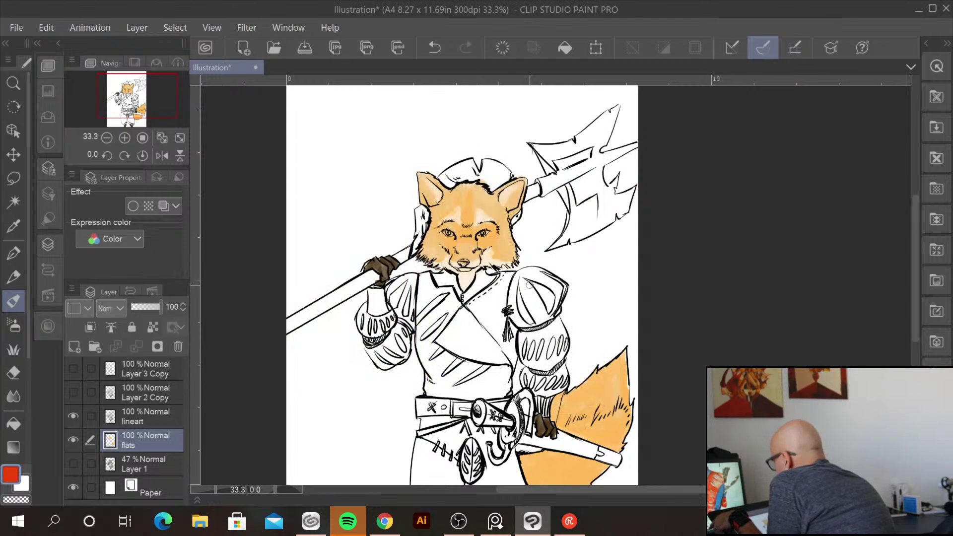
Paint the puffed shoulder of the sword-side sleeve and the cap red, including the part hanging beside the face
mouse_move(519, 273)
mouse_down()
mouse_move(521, 310)
mouse_move(514, 295)
mouse_move(540, 285)
mouse_move(519, 314)
mouse_move(547, 301)
mouse_move(536, 319)
mouse_move(555, 301)
mouse_move(555, 284)
mouse_move(537, 295)
mouse_move(526, 276)
mouse_up()
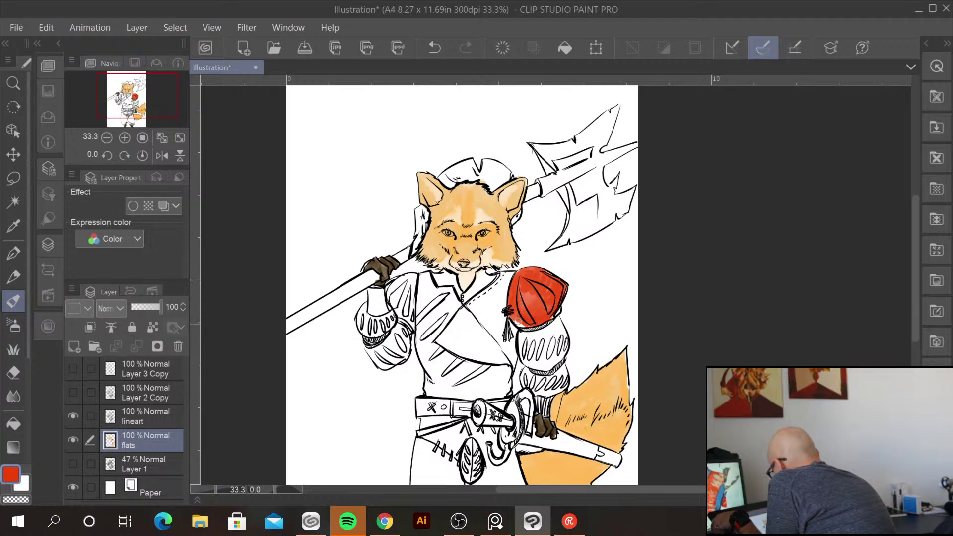
mouse_move(440, 175)
mouse_down()
mouse_move(471, 160)
mouse_move(442, 174)
mouse_move(462, 168)
mouse_move(449, 185)
mouse_up()
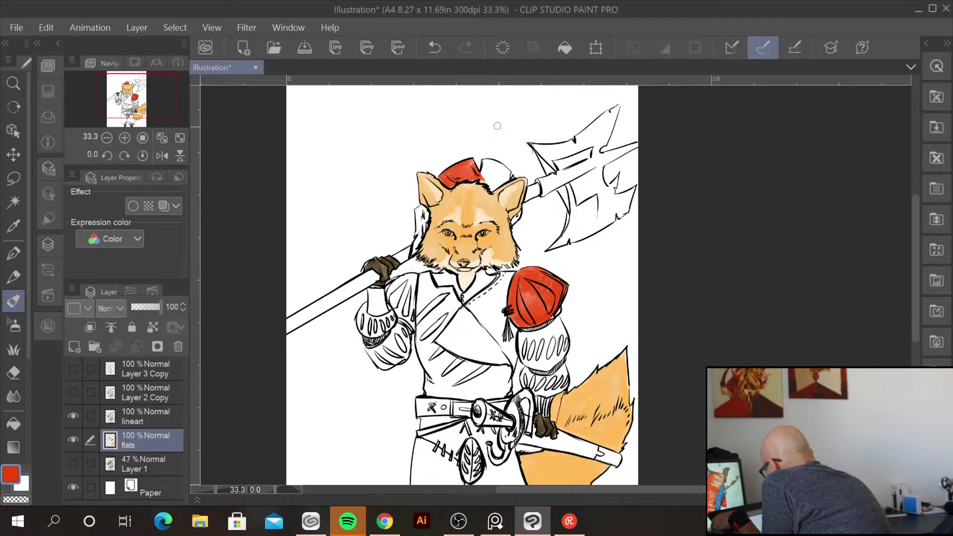
drag(492, 177, 501, 174)
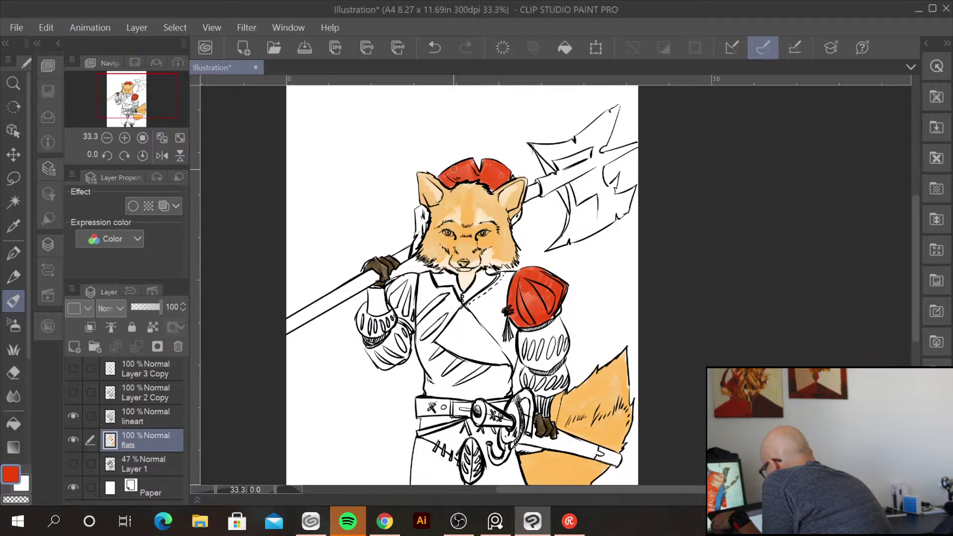
drag(418, 208, 418, 237)
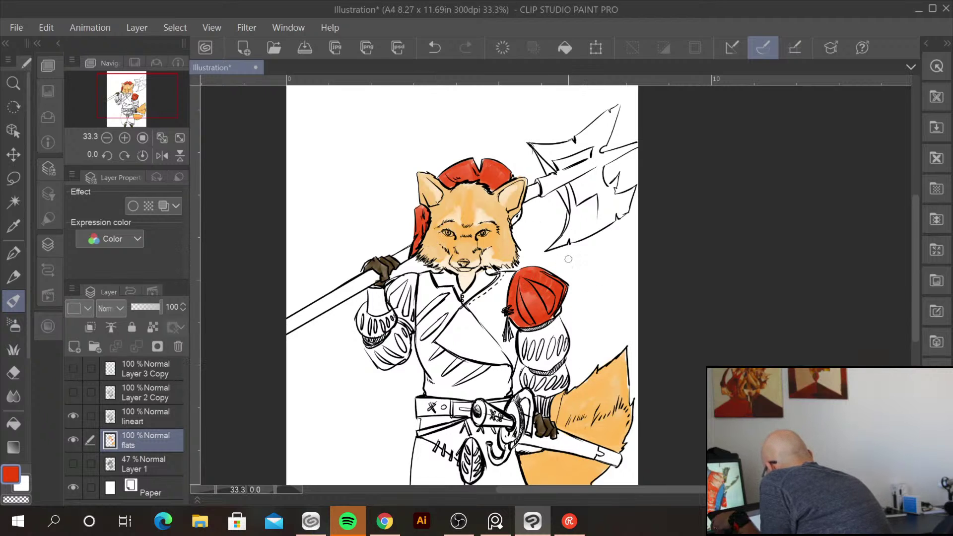
Paint the halberd arm's puffed shoulder and the puff nearest the wrist on both sleeves red
key(ctrl+plus)
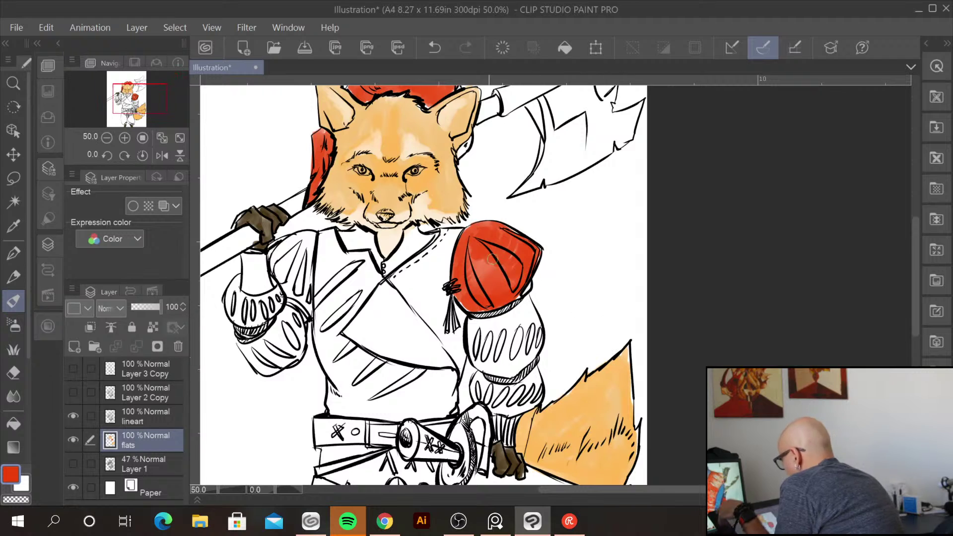
mouse_move(312, 230)
mouse_down()
mouse_move(286, 242)
mouse_move(278, 258)
mouse_move(301, 241)
mouse_move(292, 268)
mouse_move(300, 296)
mouse_up()
mouse_move(310, 234)
mouse_down()
mouse_move(302, 305)
mouse_move(287, 290)
mouse_up()
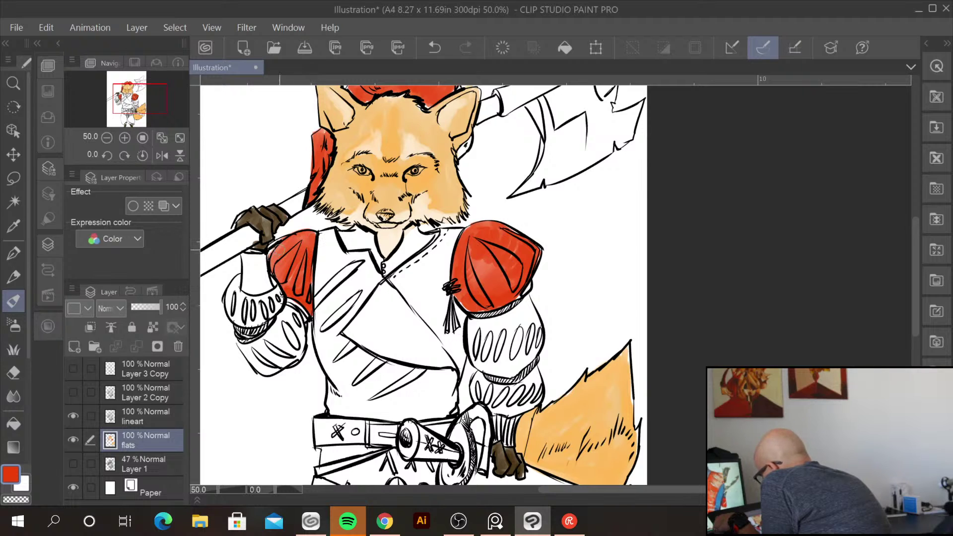
drag(287, 294, 305, 314)
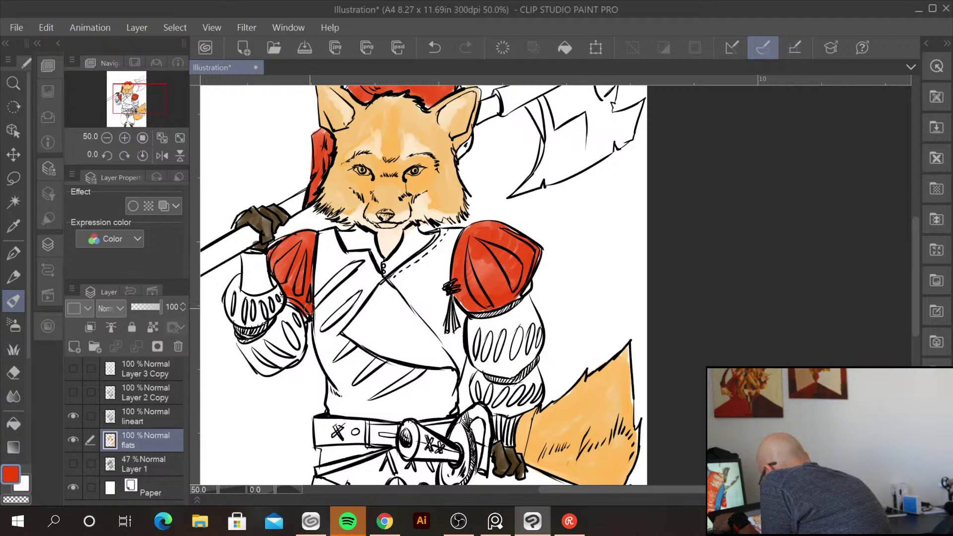
mouse_move(477, 373)
mouse_down()
mouse_move(486, 397)
mouse_move(494, 389)
mouse_move(509, 399)
mouse_move(503, 392)
mouse_move(527, 377)
mouse_move(526, 403)
mouse_move(506, 412)
mouse_move(517, 394)
mouse_move(489, 403)
mouse_move(532, 397)
mouse_up()
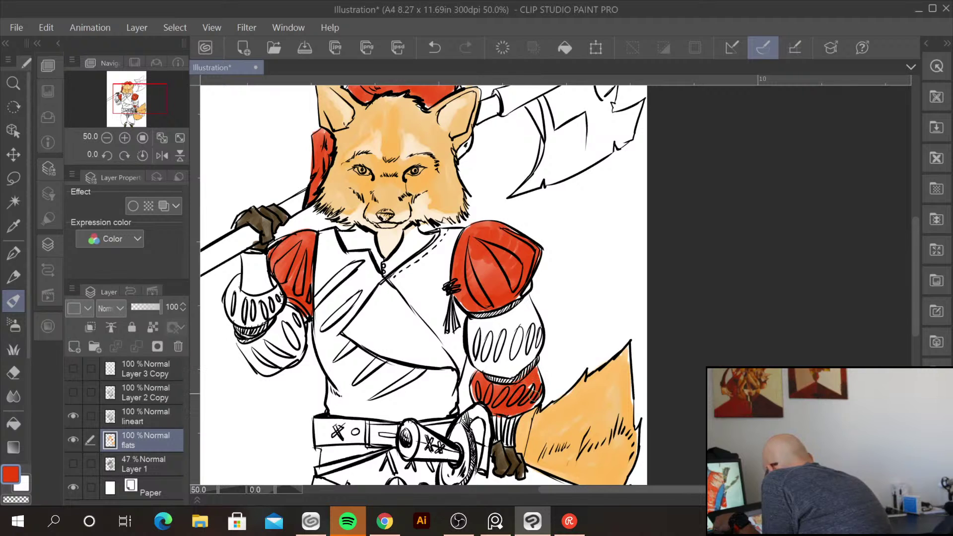
mouse_move(231, 278)
mouse_down()
mouse_move(236, 311)
mouse_move(236, 300)
mouse_move(253, 309)
mouse_move(271, 289)
mouse_move(278, 300)
mouse_move(259, 315)
mouse_move(279, 294)
mouse_move(252, 309)
mouse_move(230, 298)
mouse_move(238, 320)
mouse_up()
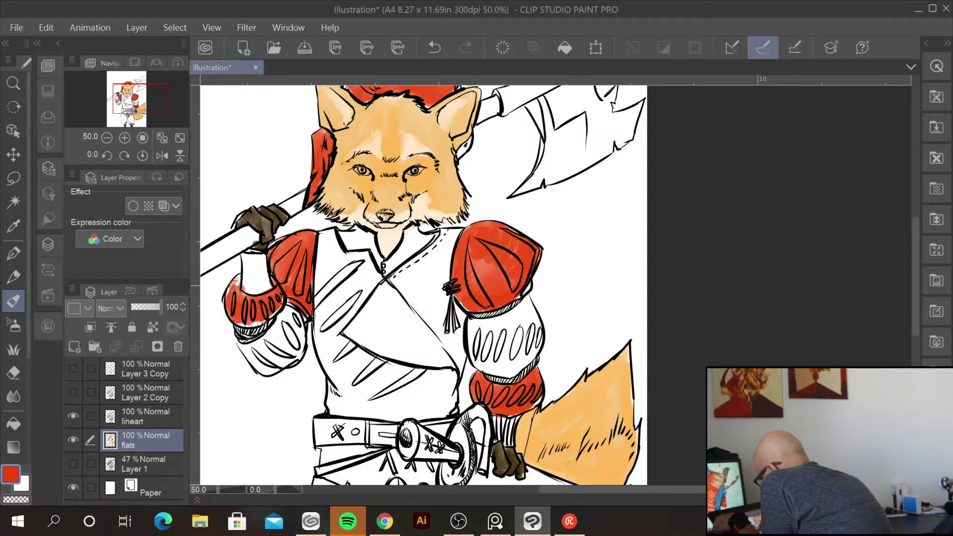
drag(232, 284, 243, 293)
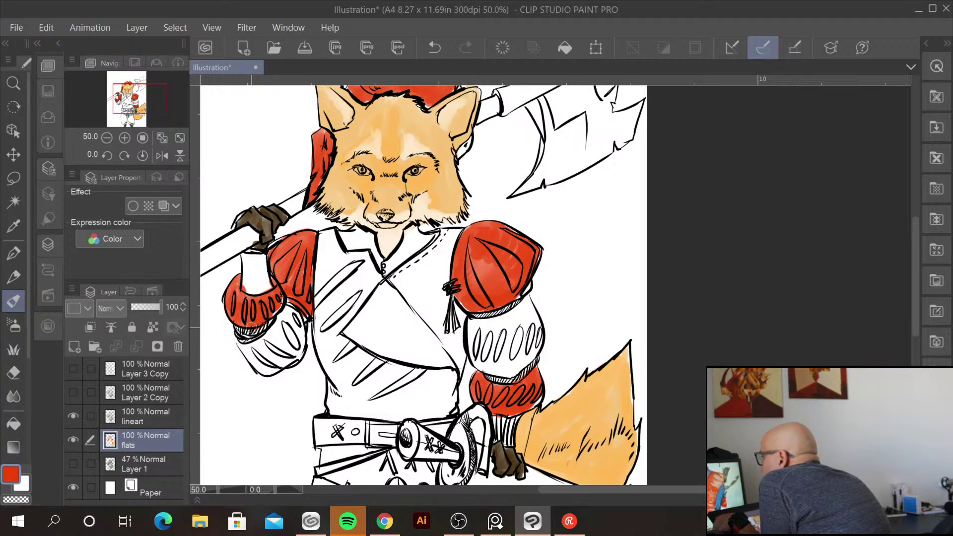
Paint the halberd-side chest and the lower torso of the tunic red down to the belt, leaving the overlapping chest panel unpainted
mouse_move(320, 269)
mouse_down()
mouse_move(324, 238)
mouse_move(322, 293)
mouse_move(330, 239)
mouse_move(339, 269)
mouse_move(347, 256)
mouse_move(375, 272)
mouse_move(343, 318)
mouse_move(354, 293)
mouse_move(320, 283)
mouse_move(327, 229)
mouse_up()
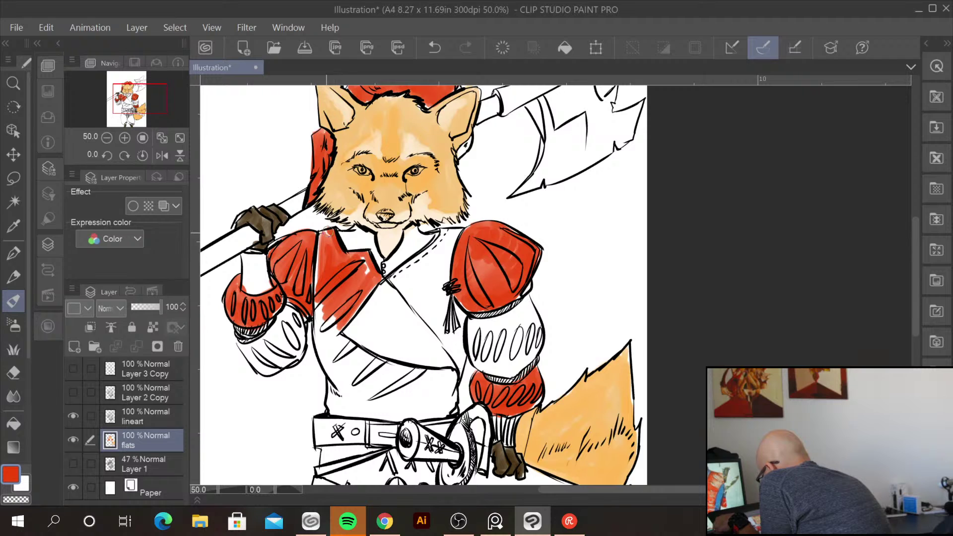
drag(321, 245, 322, 354)
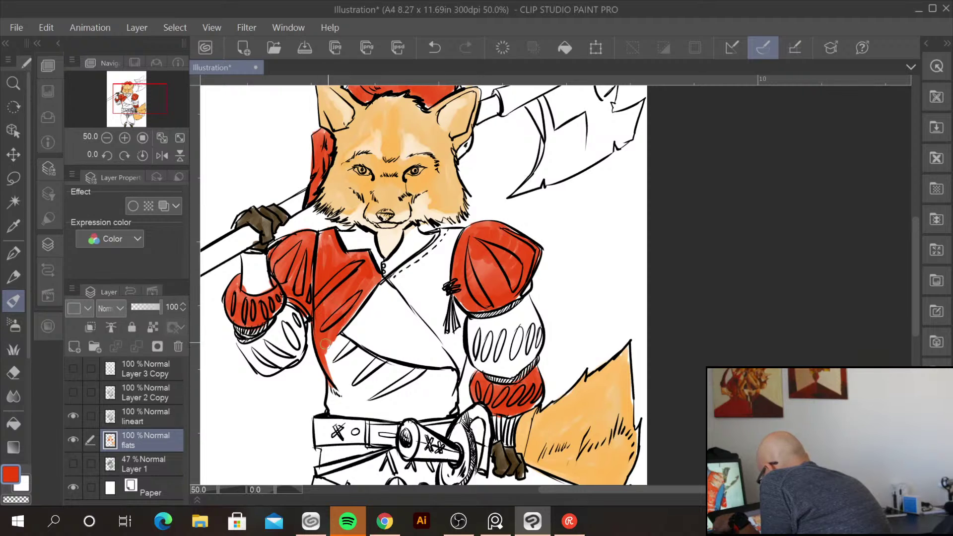
mouse_move(341, 341)
mouse_down()
mouse_move(406, 369)
mouse_move(449, 375)
mouse_up()
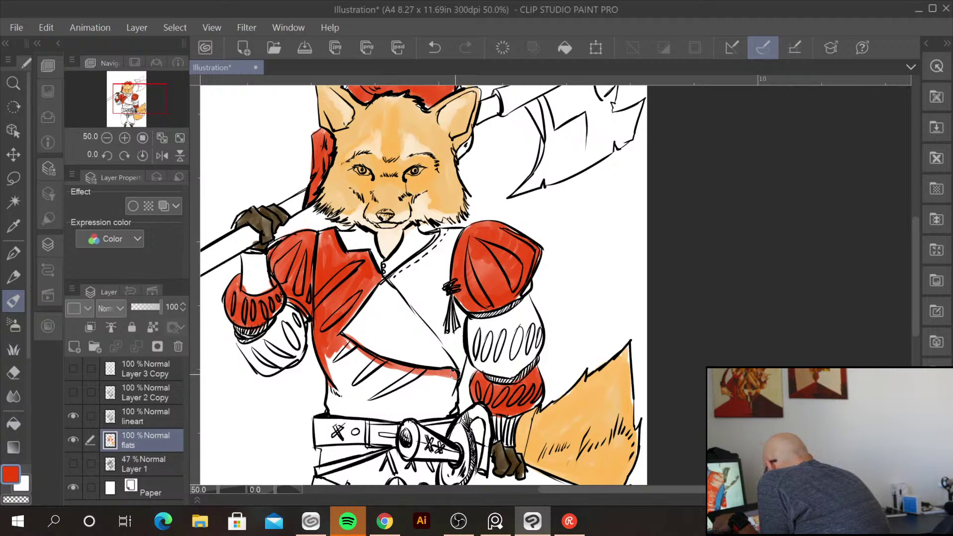
mouse_move(437, 410)
mouse_down()
mouse_move(378, 423)
mouse_move(421, 367)
mouse_move(344, 406)
mouse_move(372, 363)
mouse_move(333, 380)
mouse_move(351, 352)
mouse_move(326, 361)
mouse_up()
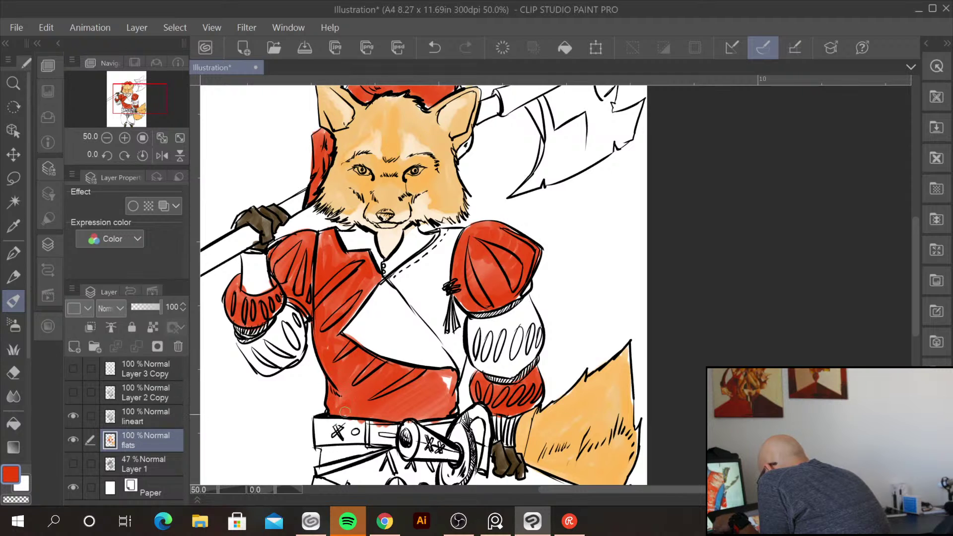
drag(447, 387, 442, 380)
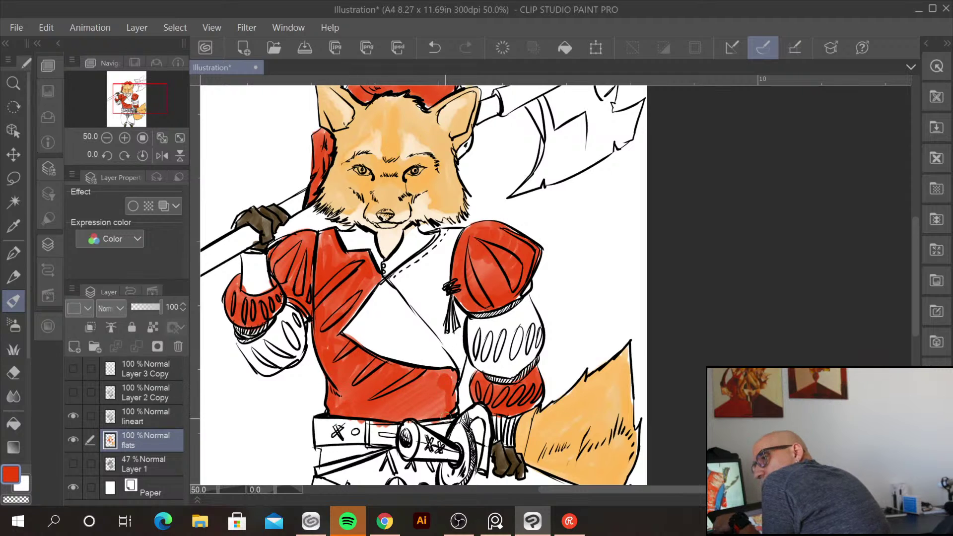
Paint the halberd-side half of the codpiece, the cloth below the belt and the sword-side trouser leg with its knee cuff red
drag(574, 356, 595, 234)
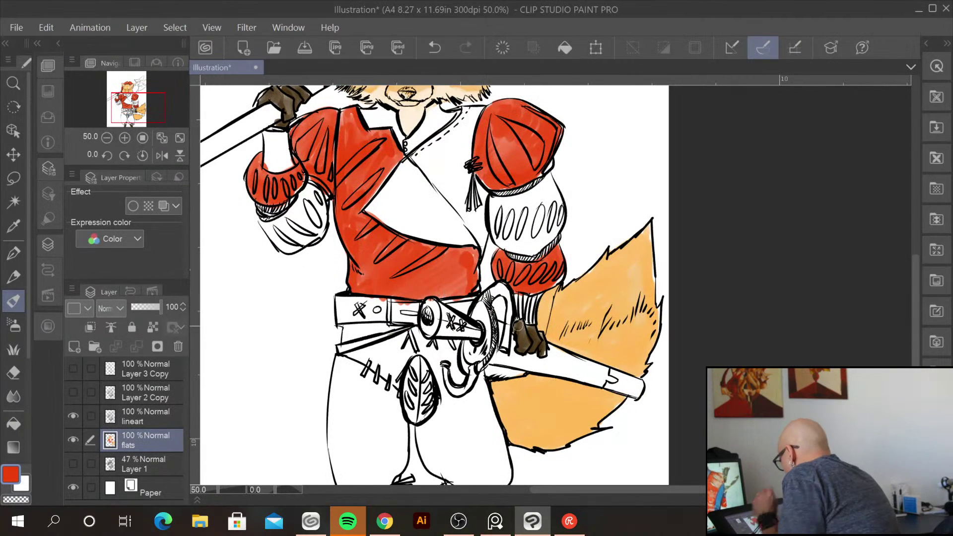
drag(416, 361, 407, 411)
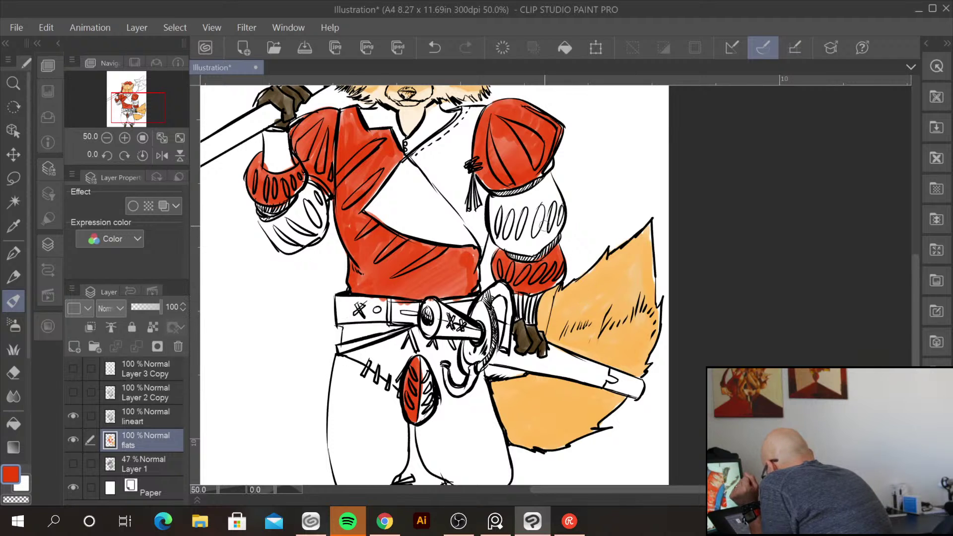
drag(676, 442, 649, 333)
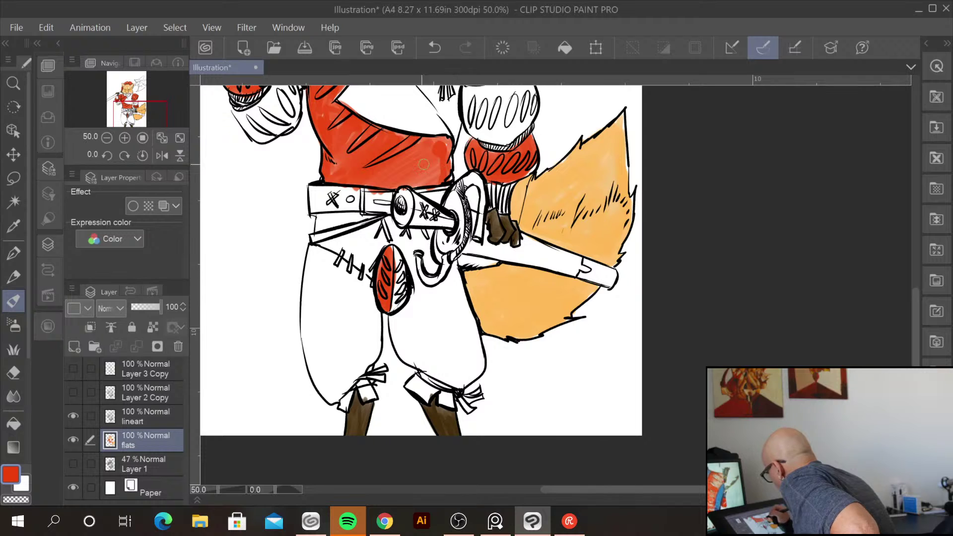
mouse_move(322, 241)
mouse_down()
mouse_move(375, 224)
mouse_move(374, 256)
mouse_up()
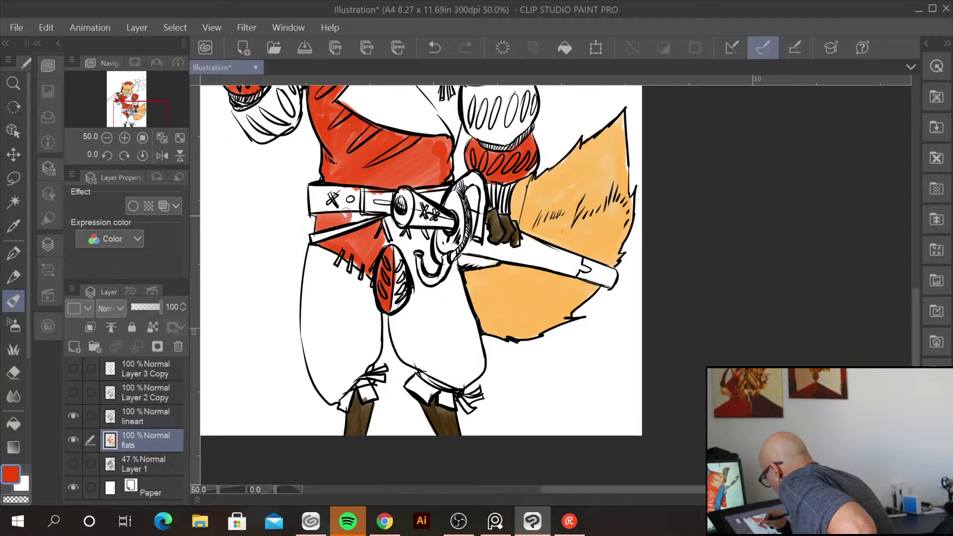
mouse_move(387, 221)
mouse_down()
mouse_move(417, 232)
mouse_move(412, 246)
mouse_move(426, 243)
mouse_move(432, 267)
mouse_move(413, 253)
mouse_move(407, 340)
mouse_move(400, 310)
mouse_move(395, 317)
mouse_move(400, 355)
mouse_move(428, 362)
mouse_move(409, 278)
mouse_move(404, 346)
mouse_move(435, 332)
mouse_move(419, 356)
mouse_move(425, 363)
mouse_move(450, 350)
mouse_move(443, 363)
mouse_move(471, 379)
mouse_up()
mouse_move(452, 264)
mouse_down()
mouse_move(444, 312)
mouse_move(434, 303)
mouse_move(424, 332)
mouse_move(419, 282)
mouse_move(450, 367)
mouse_move(409, 347)
mouse_move(481, 356)
mouse_move(453, 263)
mouse_up()
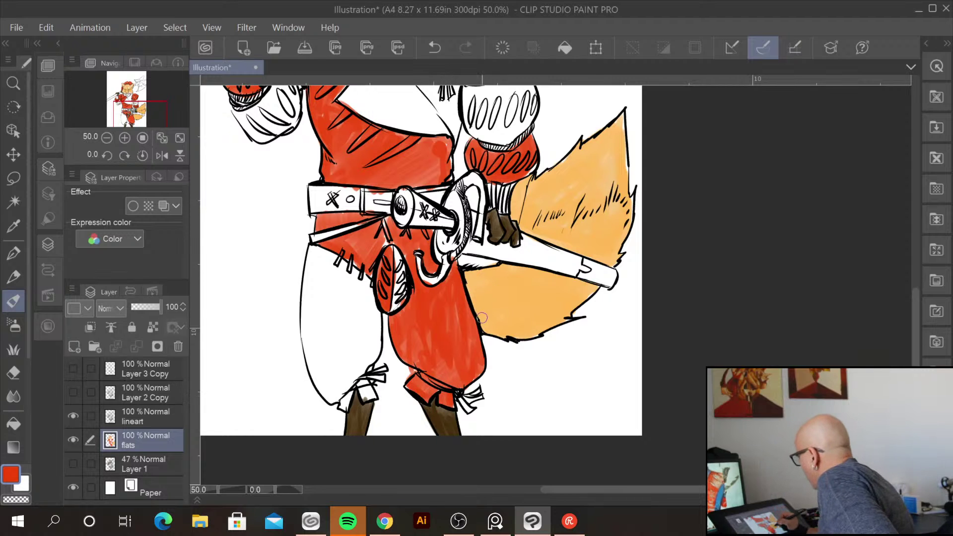
Change the drawing color to a muted medium blue, hex 3355A0
drag(442, 312, 479, 524)
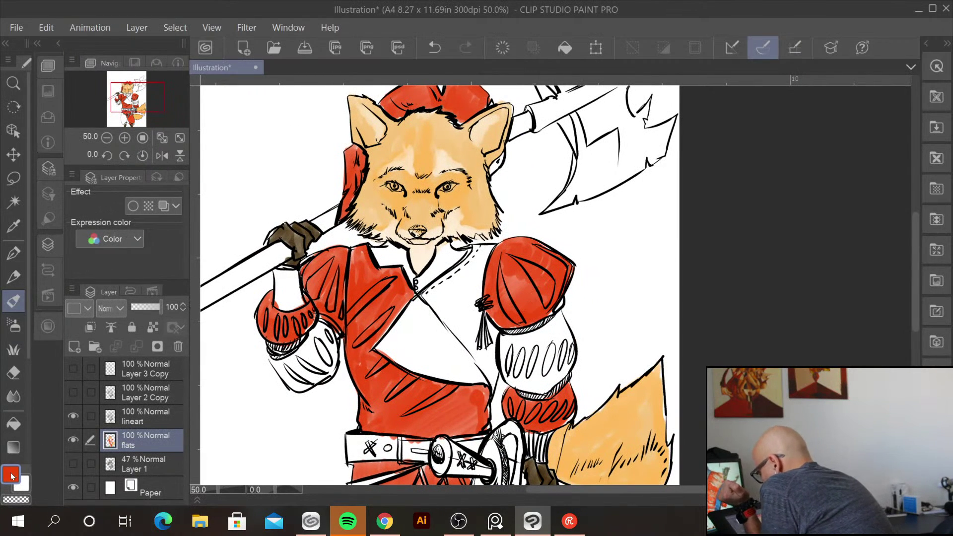
key(ctrl+shift+c)
click(424, 287)
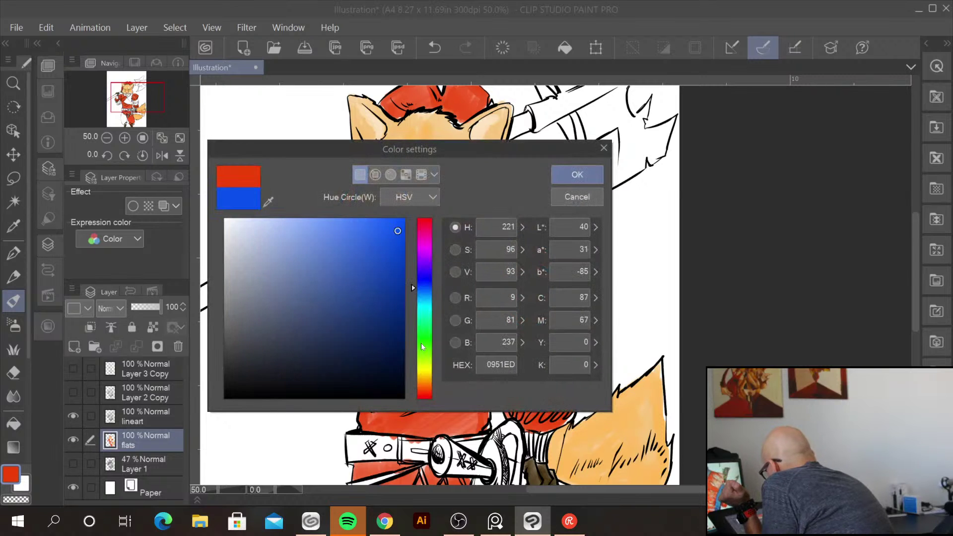
mouse_move(398, 230)
mouse_down()
mouse_move(398, 266)
mouse_move(370, 259)
mouse_move(355, 283)
mouse_up()
click(577, 174)
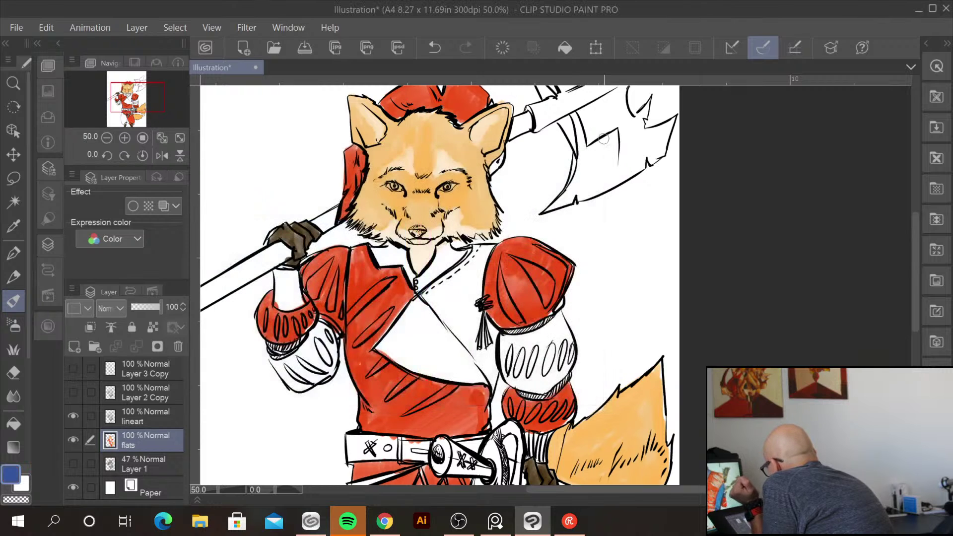
drag(401, 250, 397, 251)
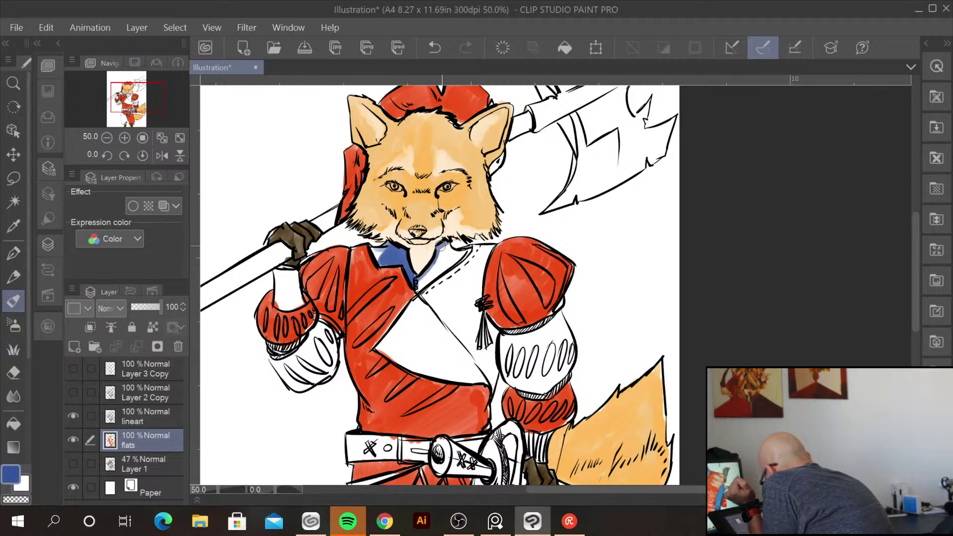
drag(447, 247, 421, 285)
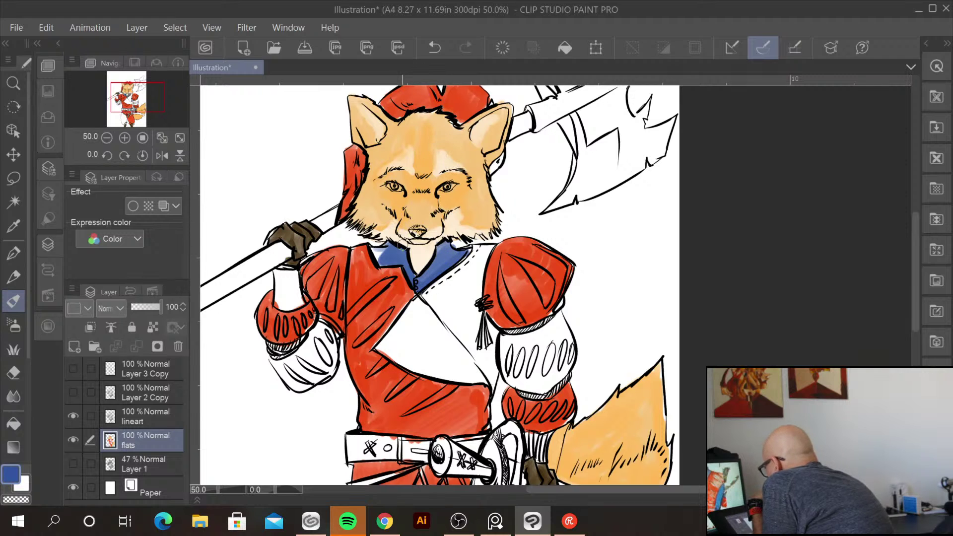
key(ctrl+z)
key(ctrl+z)
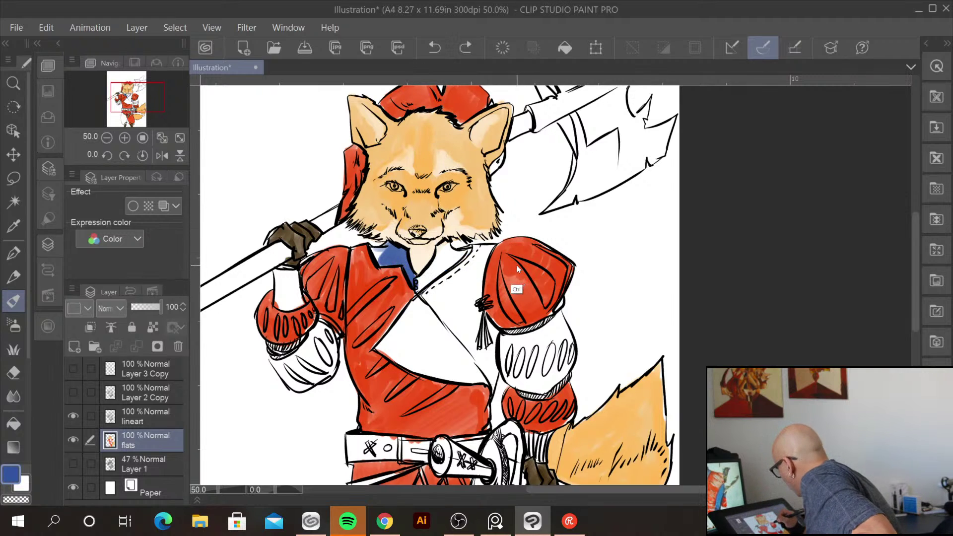
Paint the tunic's overlapping chest panel blue, from the sword-side shoulder down to its pointed lower edge
mouse_move(479, 253)
mouse_down()
mouse_move(440, 311)
mouse_move(441, 332)
mouse_move(467, 300)
mouse_move(465, 352)
mouse_move(482, 321)
mouse_move(493, 348)
mouse_move(483, 318)
mouse_move(494, 330)
mouse_move(491, 366)
mouse_up()
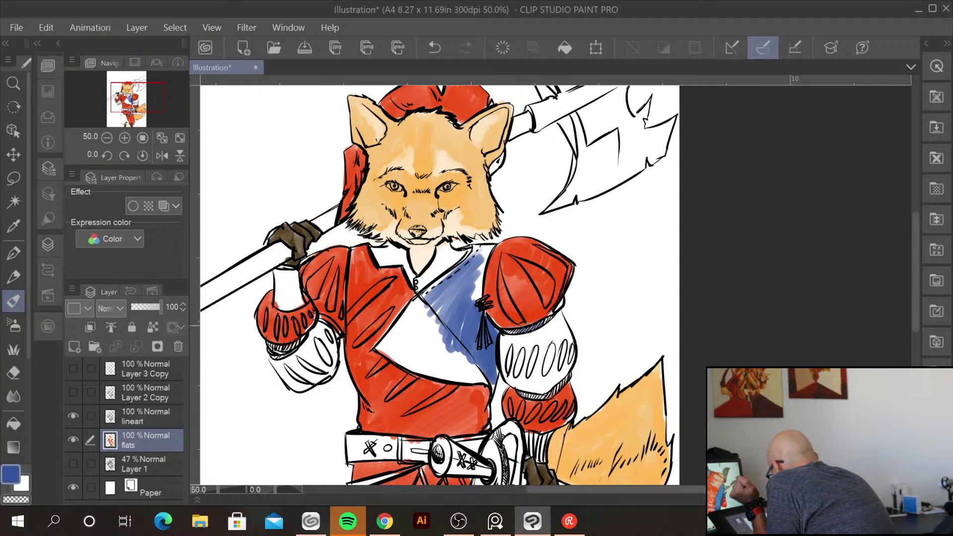
mouse_move(485, 248)
mouse_down()
mouse_move(473, 274)
mouse_move(477, 305)
mouse_move(480, 249)
mouse_move(434, 283)
mouse_move(397, 339)
mouse_move(443, 300)
mouse_move(406, 359)
mouse_move(441, 333)
mouse_move(431, 369)
mouse_move(463, 346)
mouse_move(450, 374)
mouse_move(484, 380)
mouse_up()
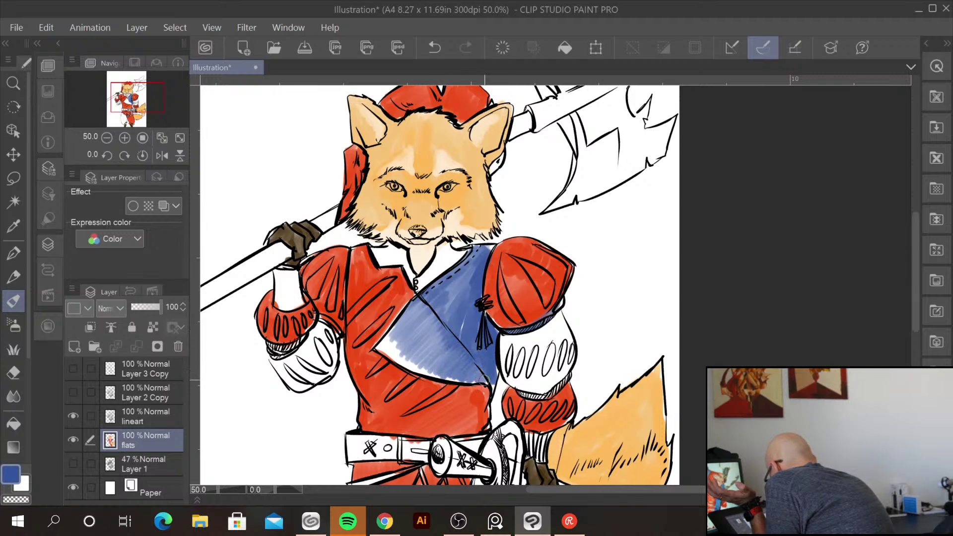
mouse_move(492, 248)
mouse_down()
mouse_move(456, 281)
mouse_move(470, 271)
mouse_move(458, 263)
mouse_move(405, 314)
mouse_up()
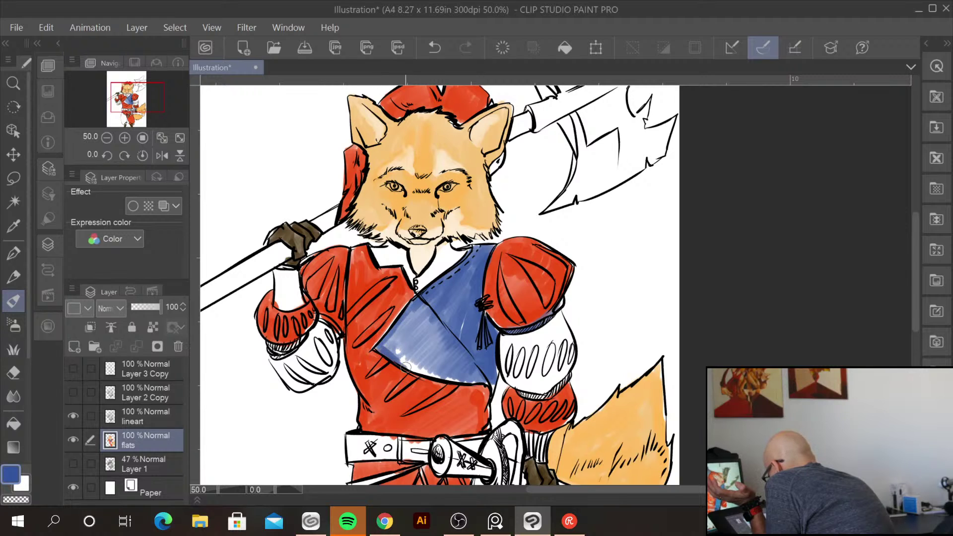
mouse_move(410, 364)
mouse_down()
mouse_move(473, 378)
mouse_move(447, 368)
mouse_move(448, 355)
mouse_move(407, 352)
mouse_move(427, 329)
mouse_move(396, 334)
mouse_move(438, 301)
mouse_move(393, 341)
mouse_move(455, 317)
mouse_move(462, 323)
mouse_move(446, 343)
mouse_move(493, 355)
mouse_up()
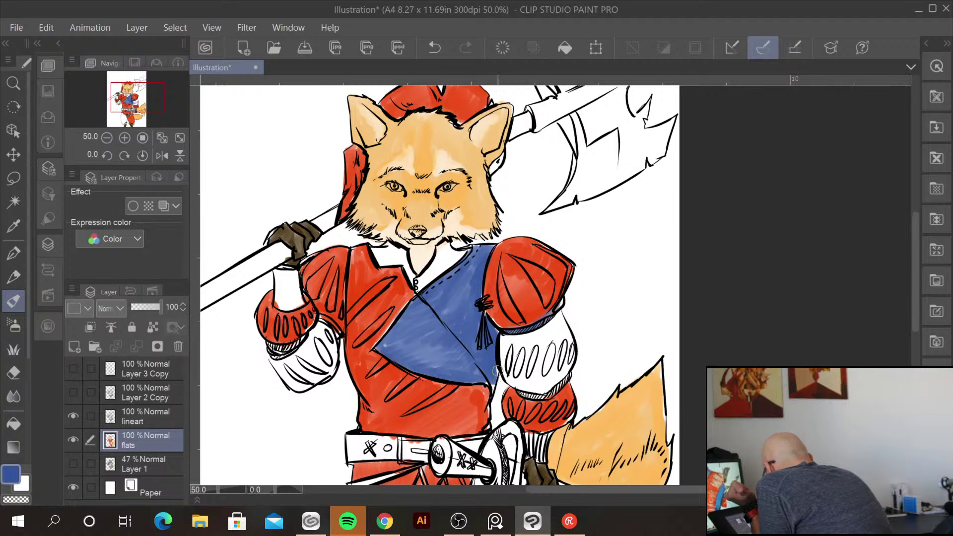
Paint the sword arm's middle sleeve puff and wrist cuff blue, along with the belt and the strap below it
drag(626, 342, 592, 212)
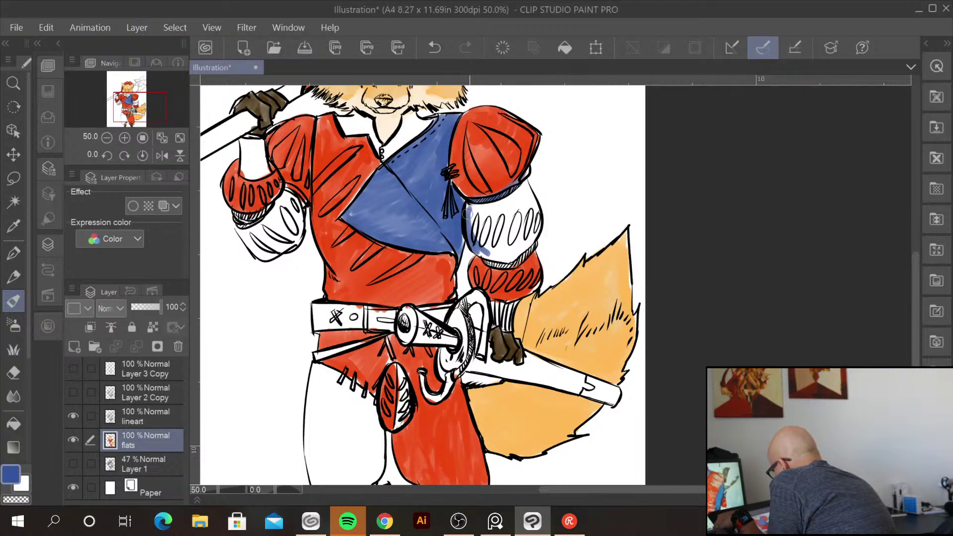
mouse_move(472, 208)
mouse_down()
mouse_move(522, 186)
mouse_move(506, 253)
mouse_move(515, 211)
mouse_move(496, 217)
mouse_move(487, 252)
mouse_move(484, 208)
mouse_move(471, 211)
mouse_move(478, 249)
mouse_move(504, 254)
mouse_move(525, 185)
mouse_move(538, 213)
mouse_move(521, 250)
mouse_move(530, 207)
mouse_move(512, 256)
mouse_move(534, 155)
mouse_move(535, 244)
mouse_move(500, 262)
mouse_move(484, 254)
mouse_move(540, 241)
mouse_up()
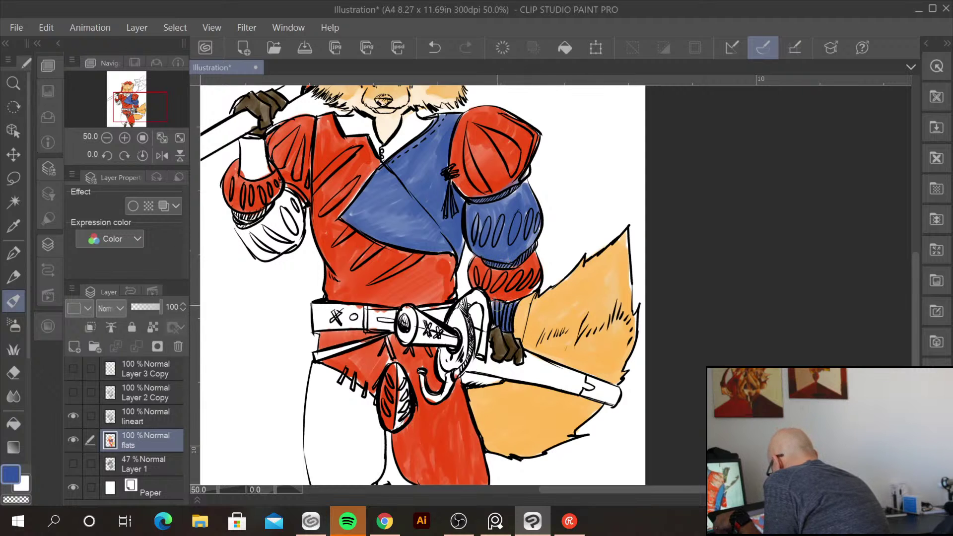
mouse_move(312, 305)
mouse_down()
mouse_move(359, 308)
mouse_move(360, 323)
mouse_move(327, 325)
mouse_move(347, 315)
mouse_move(317, 310)
mouse_up()
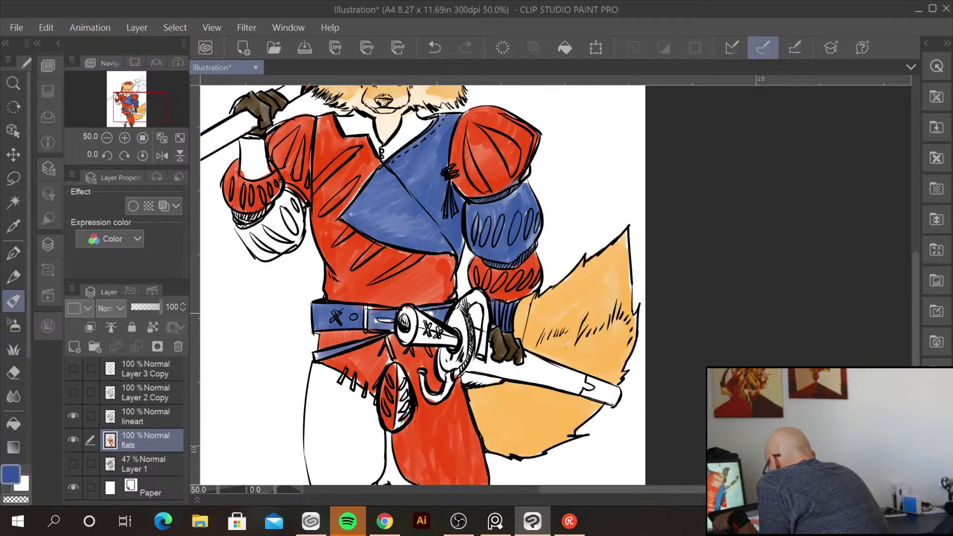
Paint the remaining half of the codpiece and the halberd-side trouser leg with its knee ties blue
drag(582, 414, 578, 282)
mouse_move(389, 243)
mouse_down()
mouse_move(397, 298)
mouse_move(397, 278)
mouse_up()
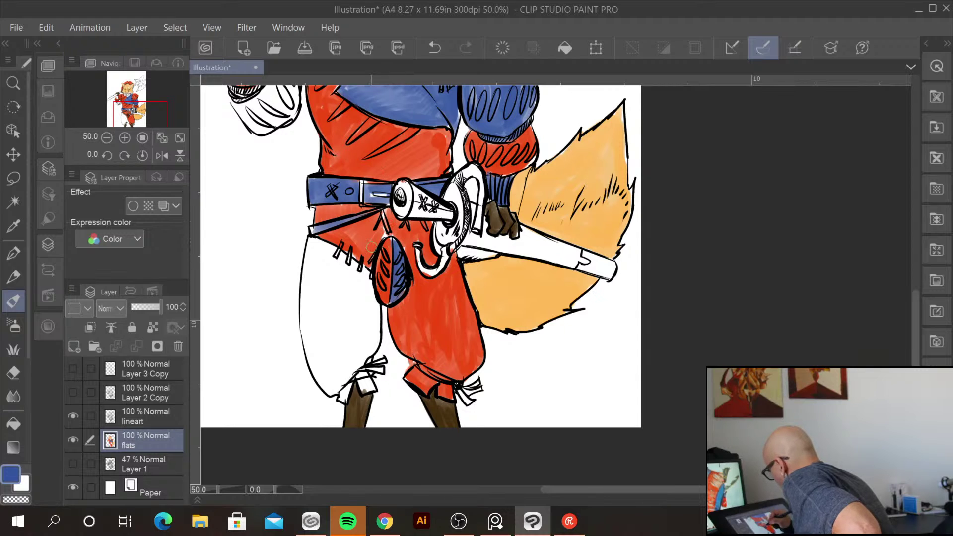
mouse_move(365, 272)
mouse_down()
mouse_move(331, 250)
mouse_move(358, 276)
mouse_move(364, 327)
mouse_move(375, 306)
mouse_move(368, 355)
mouse_up()
drag(373, 308, 350, 365)
mouse_move(363, 288)
mouse_down()
mouse_move(335, 375)
mouse_move(328, 367)
mouse_up()
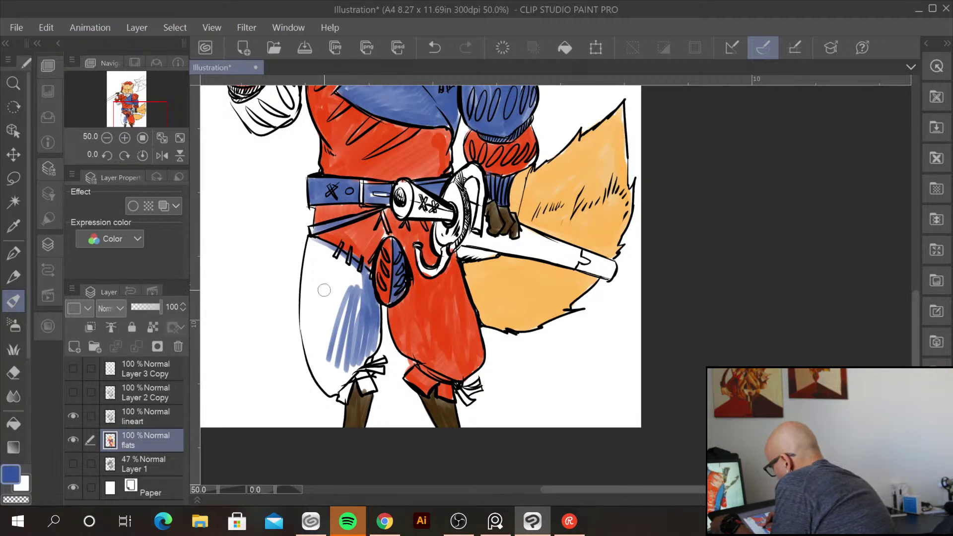
mouse_move(318, 265)
mouse_down()
mouse_move(314, 310)
mouse_move(321, 285)
mouse_move(334, 357)
mouse_move(350, 307)
mouse_move(344, 283)
mouse_move(323, 300)
mouse_move(315, 251)
mouse_move(304, 327)
mouse_move(329, 387)
mouse_move(337, 356)
mouse_move(347, 349)
mouse_move(345, 375)
mouse_move(362, 352)
mouse_move(344, 274)
mouse_move(318, 270)
mouse_move(314, 285)
mouse_move(314, 245)
mouse_move(354, 273)
mouse_move(355, 315)
mouse_move(331, 259)
mouse_move(327, 279)
mouse_move(364, 383)
mouse_move(377, 363)
mouse_move(368, 359)
mouse_move(344, 397)
mouse_up()
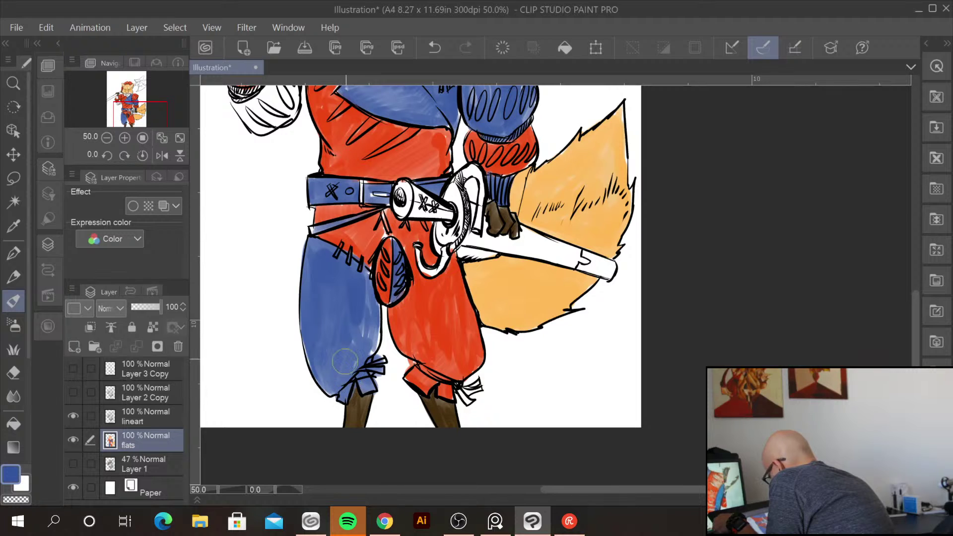
mouse_move(370, 322)
mouse_down()
mouse_move(355, 365)
mouse_move(360, 348)
mouse_up()
mouse_move(377, 305)
mouse_down()
mouse_move(376, 335)
mouse_move(364, 286)
mouse_up()
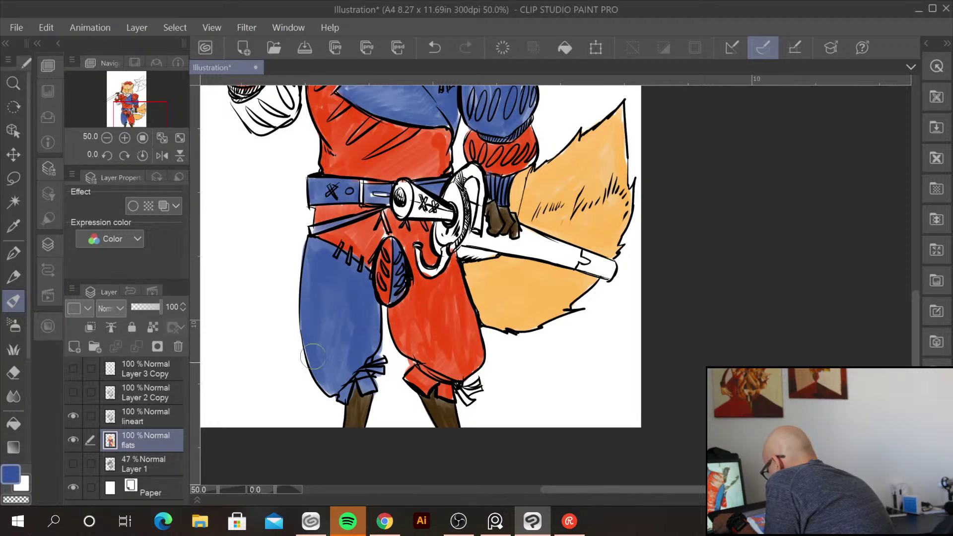
Paint the halberd arm's unpainted elbow puff and wrist section blue
mouse_move(577, 150)
mouse_down()
mouse_move(577, 397)
mouse_move(578, 370)
mouse_up()
mouse_move(295, 278)
mouse_down()
mouse_move(263, 327)
mouse_move(260, 350)
mouse_move(270, 350)
mouse_move(295, 304)
mouse_move(297, 326)
mouse_move(273, 352)
mouse_up()
mouse_move(295, 310)
mouse_down()
mouse_move(241, 349)
mouse_move(283, 360)
mouse_up()
mouse_move(252, 318)
mouse_down()
mouse_move(240, 305)
mouse_move(271, 318)
mouse_up()
mouse_move(249, 234)
mouse_down()
mouse_move(248, 268)
mouse_move(263, 283)
mouse_move(260, 239)
mouse_move(263, 268)
mouse_up()
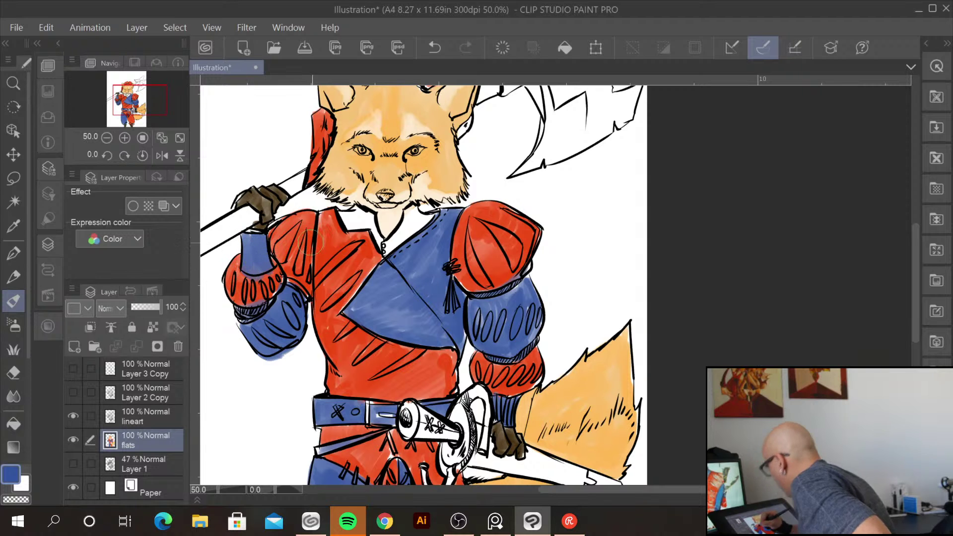
Check the upper figure and change the drawing color to a dark golden brown
scroll(698, 361, down, 2)
scroll(782, 330, up, 2)
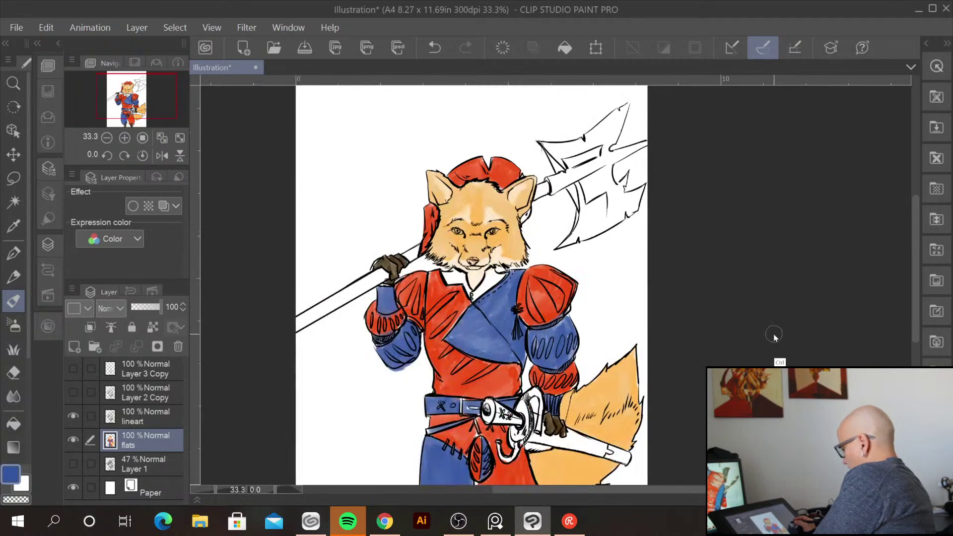
mouse_move(601, 360)
mouse_down()
mouse_move(545, 148)
mouse_move(550, 328)
mouse_move(582, 395)
mouse_up()
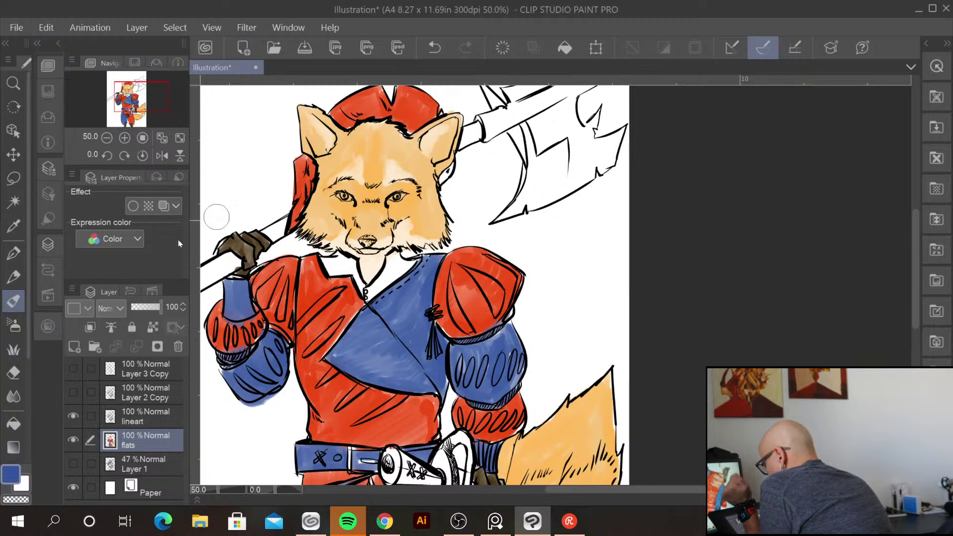
click(12, 475)
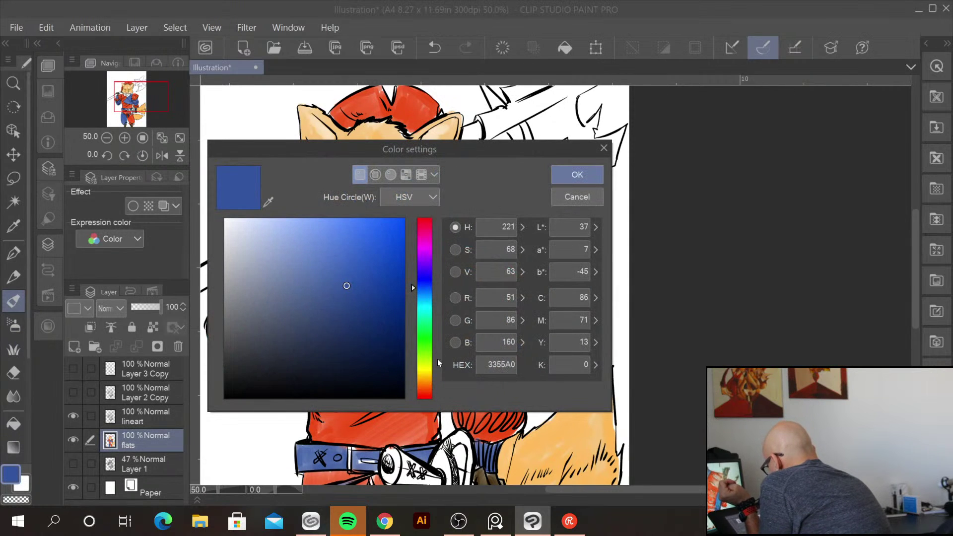
drag(412, 287, 418, 385)
mouse_move(353, 277)
mouse_down()
mouse_move(351, 255)
mouse_move(342, 257)
mouse_up()
drag(411, 382, 413, 380)
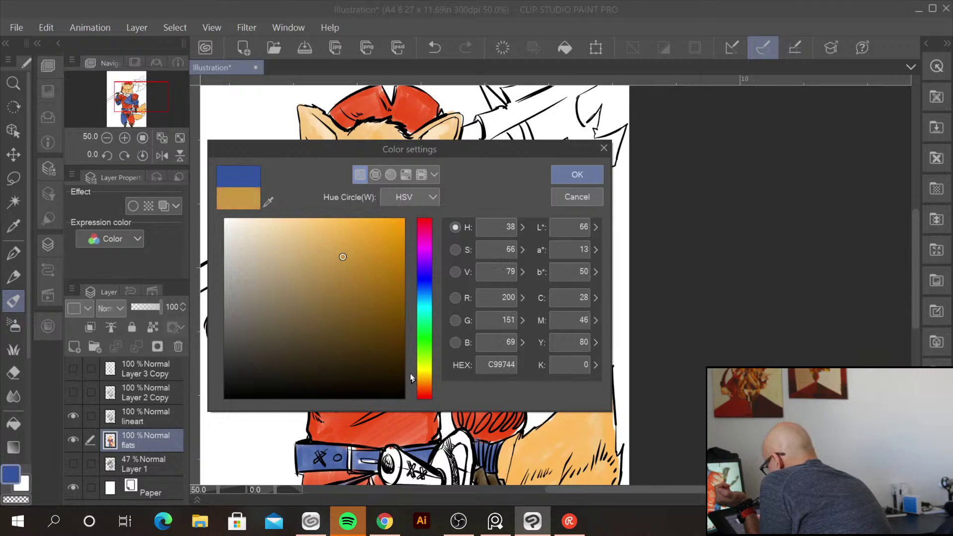
drag(343, 257, 364, 292)
click(586, 171)
Paint the halberd's wooden shaft golden brown behind the ear, beside the hat and on both sides of the gloved hand
drag(465, 130, 471, 145)
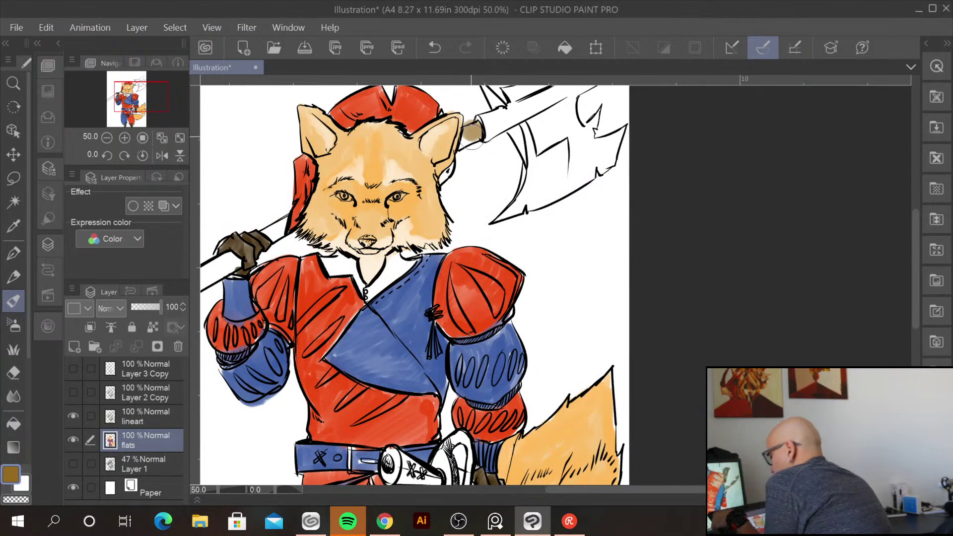
key(ctrl+z)
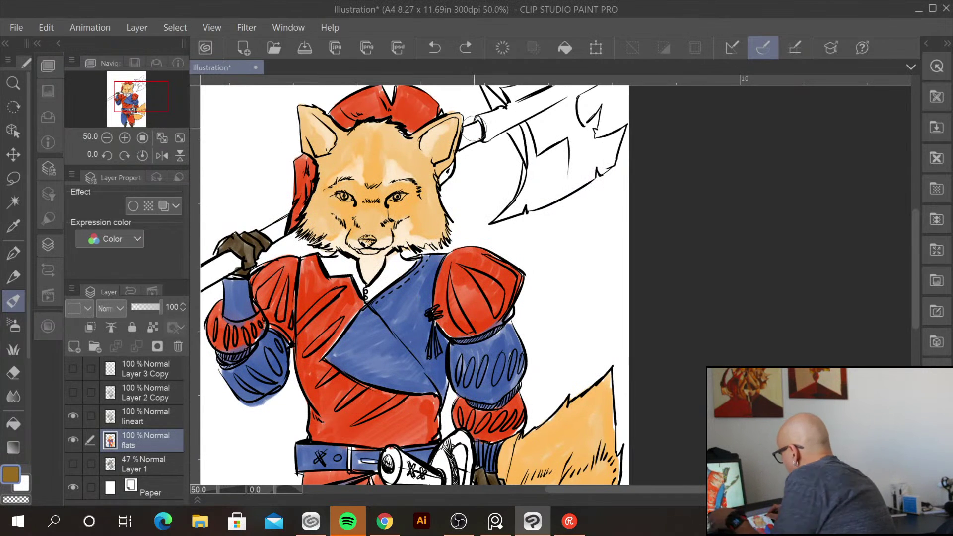
mouse_move(477, 124)
mouse_down()
mouse_move(464, 145)
mouse_move(480, 127)
mouse_up()
drag(281, 221, 267, 229)
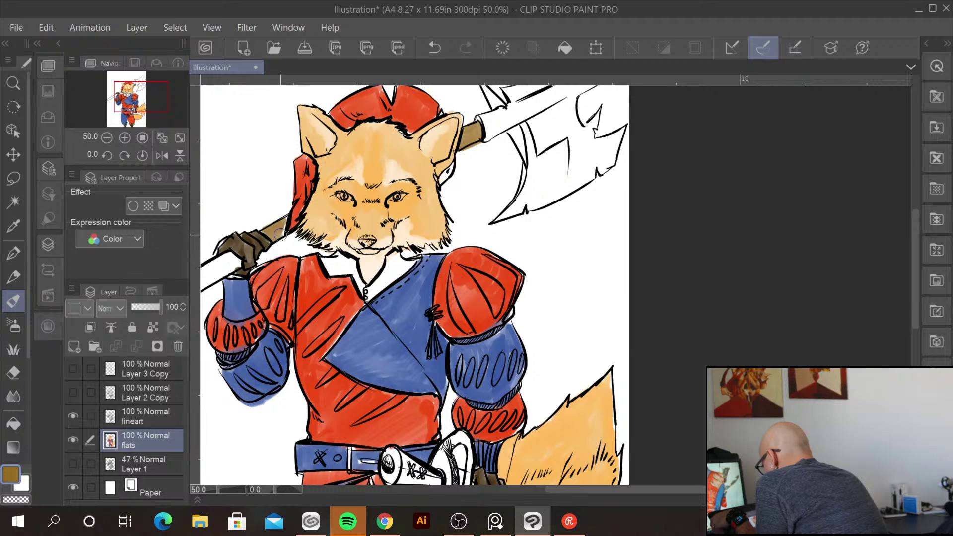
mouse_move(224, 257)
mouse_down()
mouse_move(209, 268)
mouse_move(234, 263)
mouse_move(201, 287)
mouse_up()
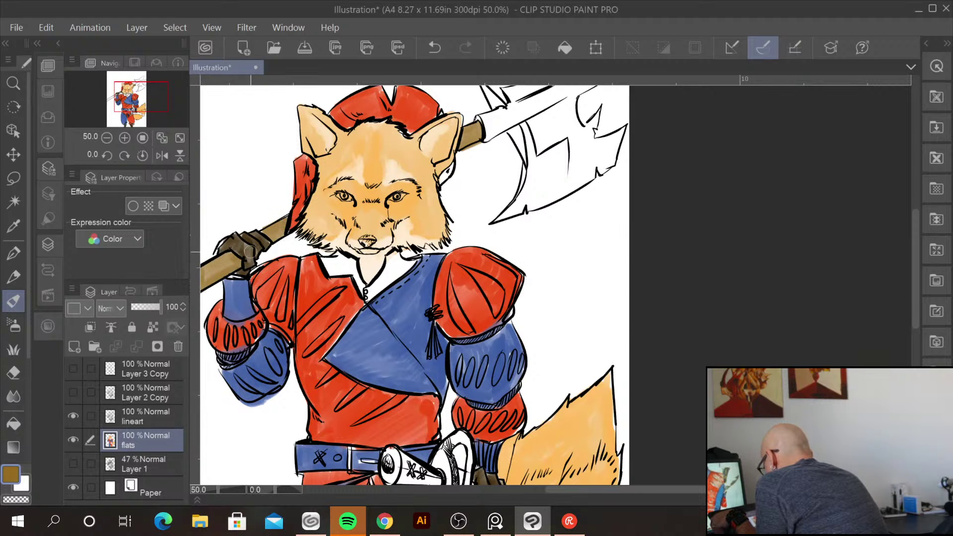
Paint the sword's scabbard and grip, the red trouser leg's knee ties and the strap below the belt golden brown
drag(553, 341, 671, 255)
mouse_move(320, 176)
mouse_down()
mouse_move(234, 216)
mouse_move(209, 234)
mouse_move(206, 252)
mouse_move(284, 190)
mouse_move(327, 173)
mouse_move(327, 181)
mouse_move(263, 214)
mouse_move(337, 163)
mouse_up()
mouse_move(696, 378)
mouse_down()
mouse_move(682, 349)
mouse_move(568, 254)
mouse_up()
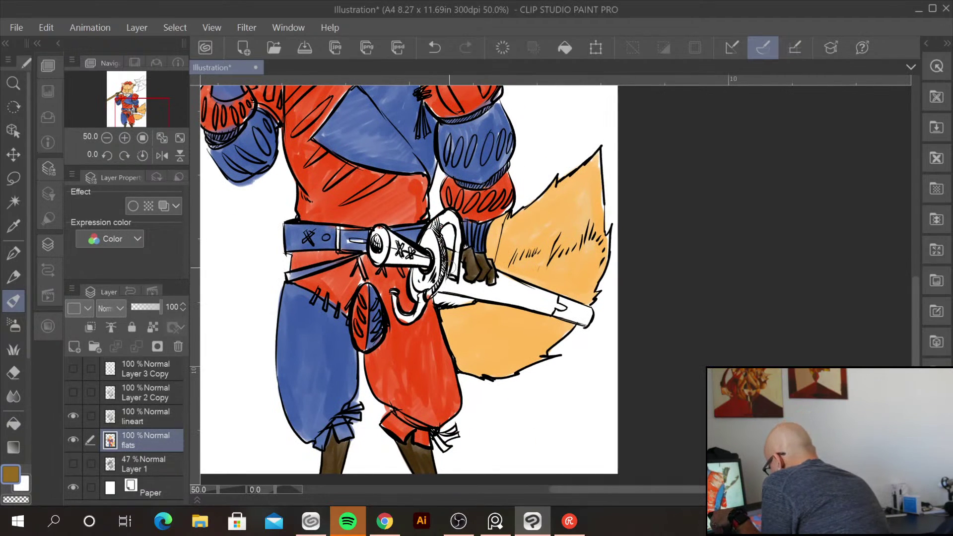
mouse_move(465, 283)
mouse_down()
mouse_move(509, 293)
mouse_move(475, 281)
mouse_move(489, 292)
mouse_move(477, 292)
mouse_move(546, 308)
mouse_move(501, 277)
mouse_move(553, 301)
mouse_up()
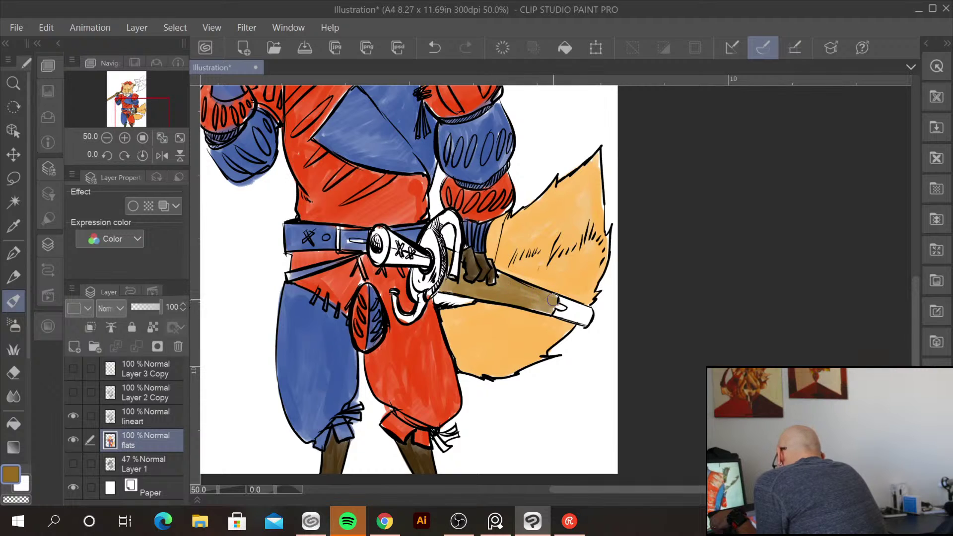
mouse_move(382, 230)
mouse_down()
mouse_move(381, 260)
mouse_move(381, 244)
mouse_move(382, 258)
mouse_move(412, 246)
mouse_move(404, 248)
mouse_up()
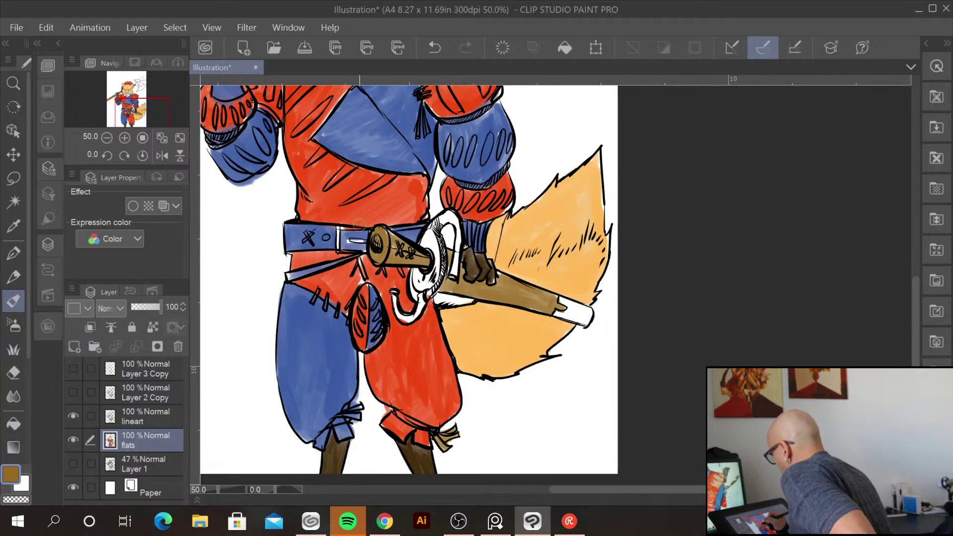
mouse_move(287, 276)
mouse_down()
mouse_move(357, 256)
mouse_move(360, 263)
mouse_up()
Sample the hat's red and fill the unpainted bit of hat showing below the ear on the halberd blade's side
drag(500, 207, 505, 394)
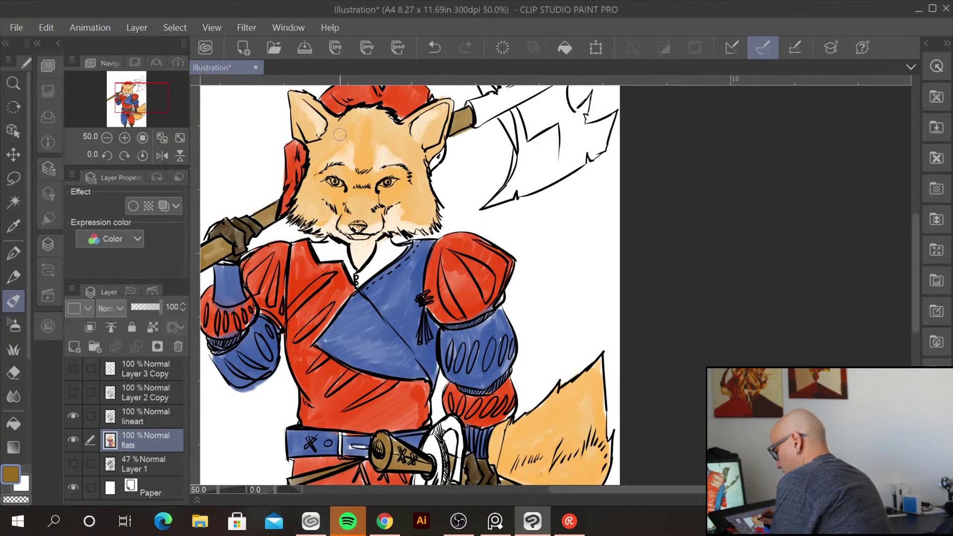
key(alt)
alt+click(295, 148)
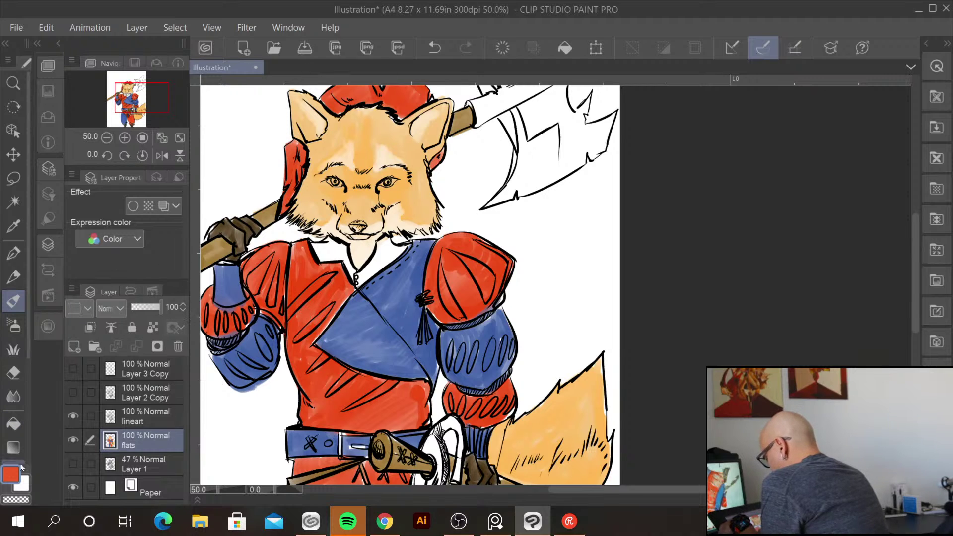
Change the drawing color to a light yellow and paint the shirt collar at the neckline
click(11, 475)
drag(413, 392, 413, 380)
mouse_move(382, 230)
mouse_down()
mouse_move(296, 216)
mouse_move(332, 252)
mouse_move(322, 244)
mouse_move(312, 252)
mouse_move(343, 253)
mouse_move(348, 262)
mouse_move(382, 256)
mouse_move(379, 248)
mouse_move(368, 269)
mouse_move(389, 240)
mouse_move(377, 267)
mouse_up()
click(576, 174)
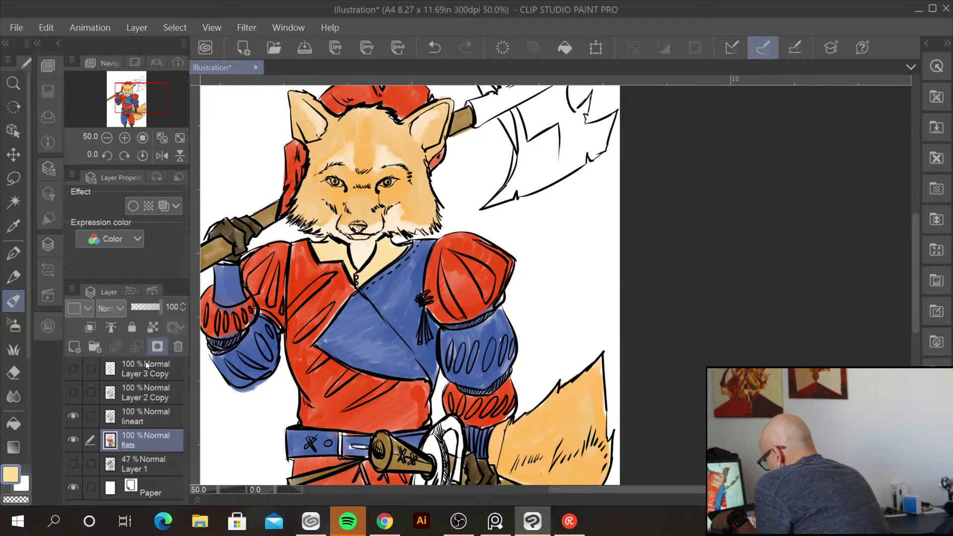
Set the drawing color to pale cream FCF0D9 and paint the slashes on the doublet and the halberd arm's sleeve
click(10, 474)
click(253, 217)
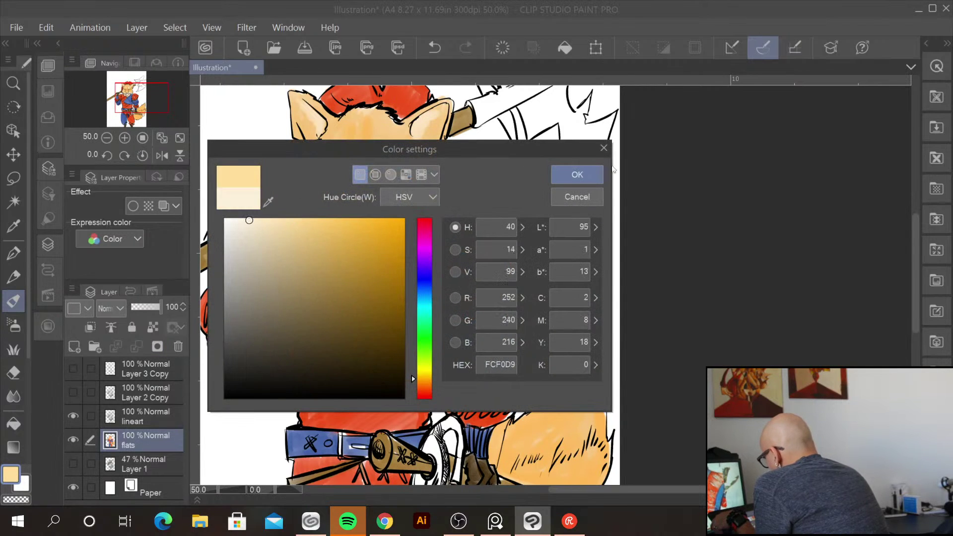
click(576, 174)
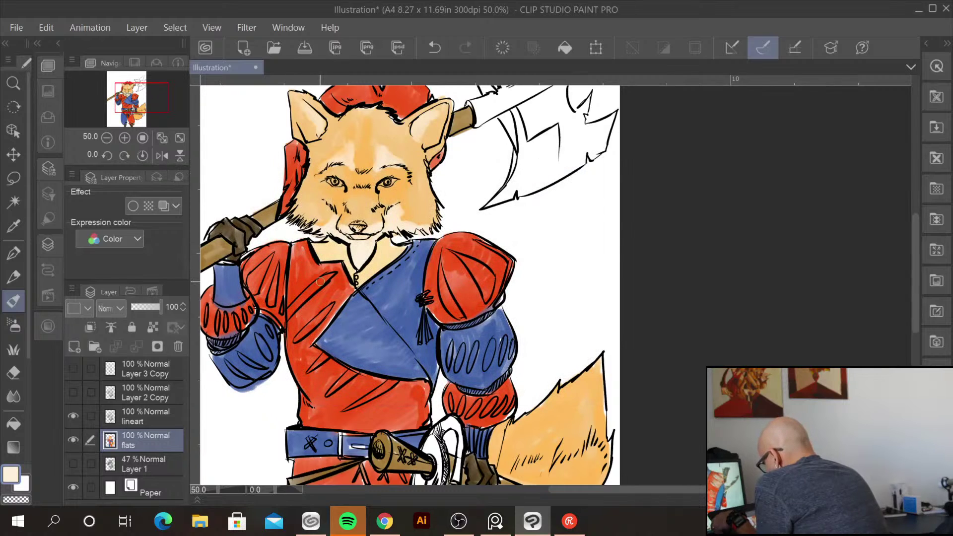
mouse_move(305, 296)
mouse_down()
mouse_move(293, 307)
mouse_move(319, 283)
mouse_up()
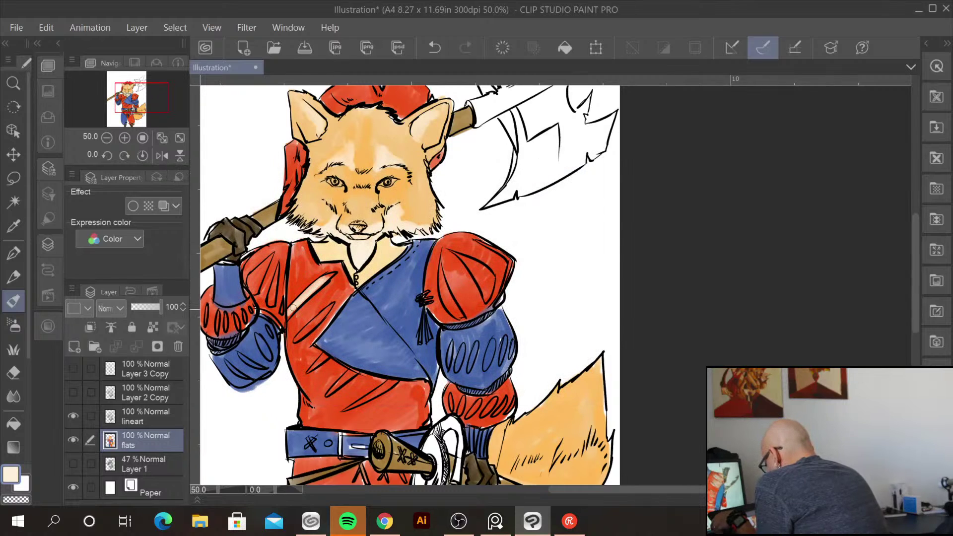
drag(320, 317, 331, 304)
drag(278, 270, 272, 300)
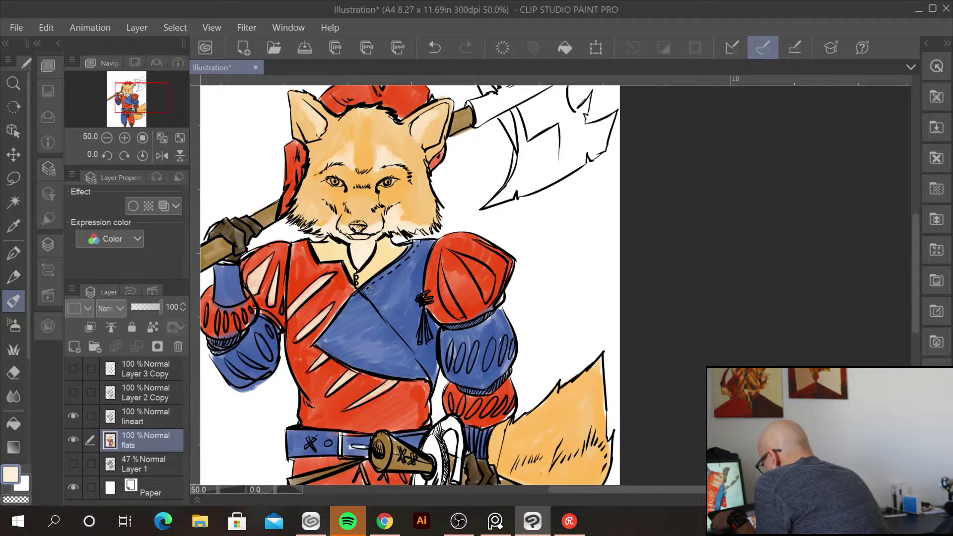
drag(260, 335, 270, 360)
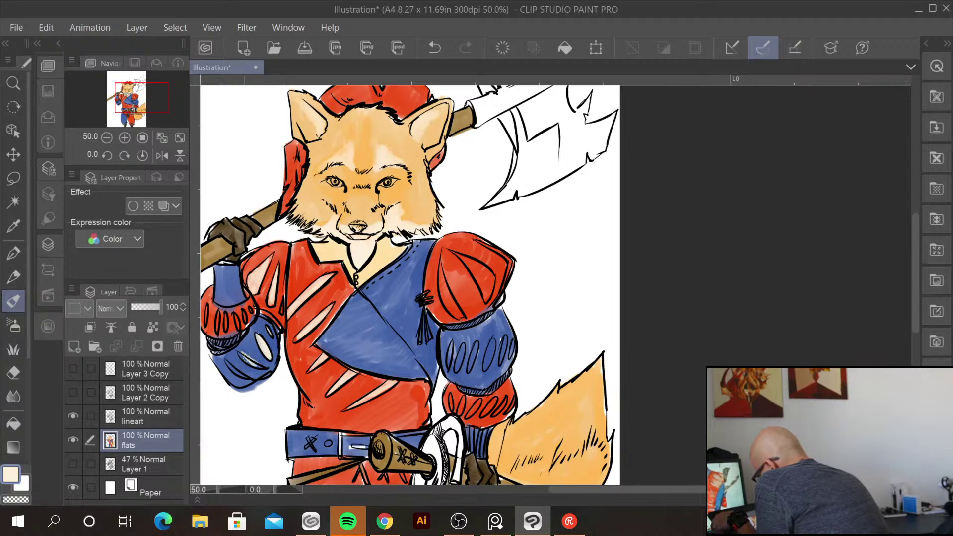
drag(228, 359, 250, 383)
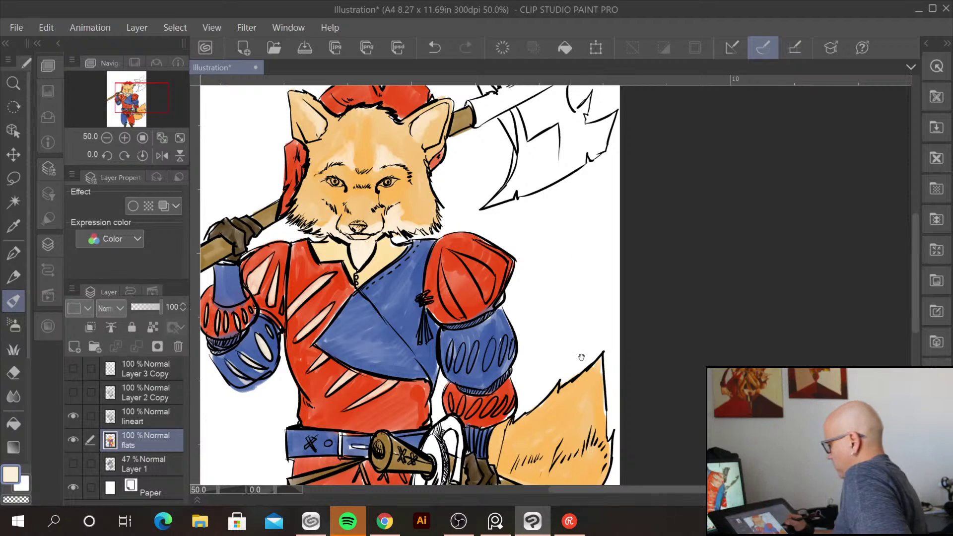
Paint the slashes on the sword arm's shoulder, elbow and forearm puffs and on the codpiece pale cream
drag(577, 350, 499, 283)
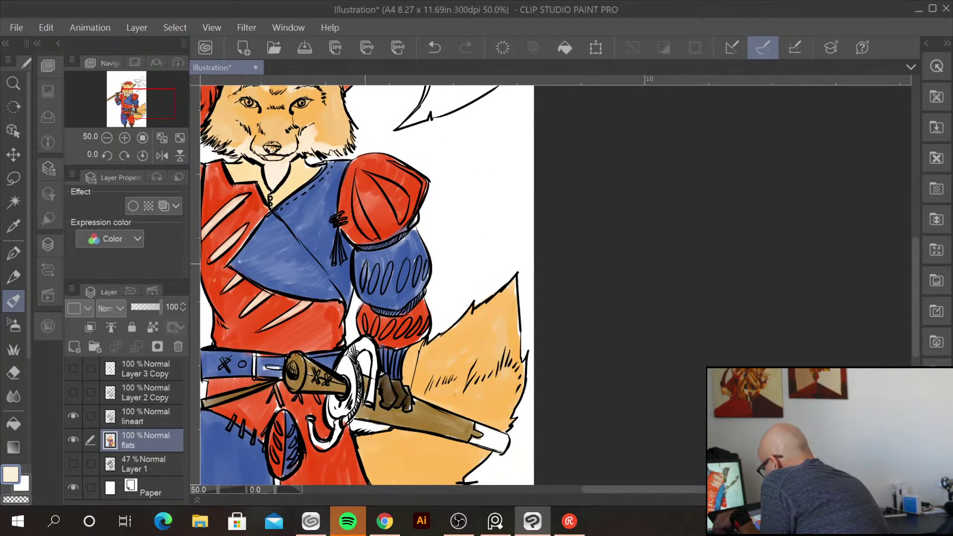
mouse_move(376, 266)
mouse_down()
mouse_move(383, 288)
mouse_move(409, 270)
mouse_move(406, 261)
mouse_move(425, 280)
mouse_up()
mouse_move(372, 228)
mouse_down()
mouse_move(359, 195)
mouse_move(358, 221)
mouse_up()
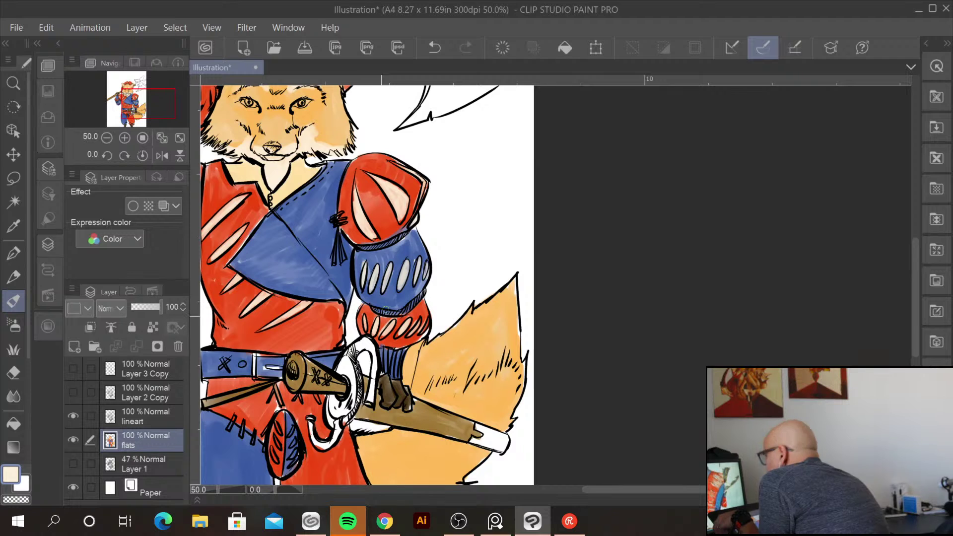
drag(498, 400, 549, 231)
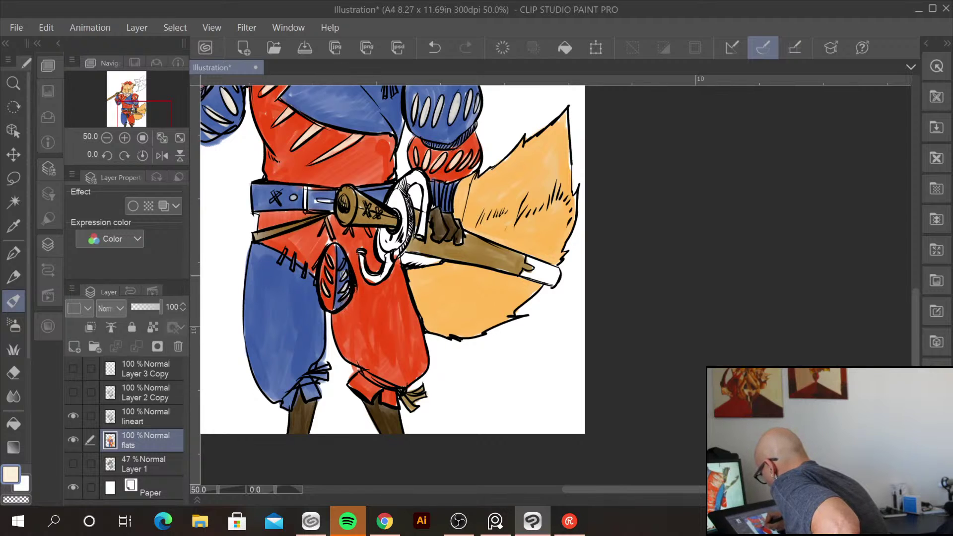
Change the drawing color to light gray and paint the halberd's socket, spike and main blade
drag(468, 169, 583, 351)
drag(580, 275, 472, 359)
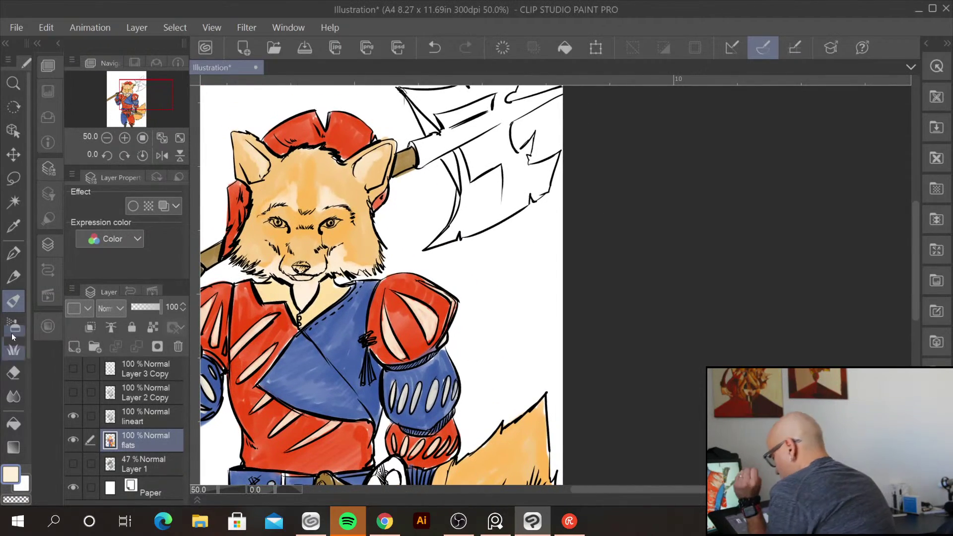
click(10, 475)
drag(229, 227, 224, 252)
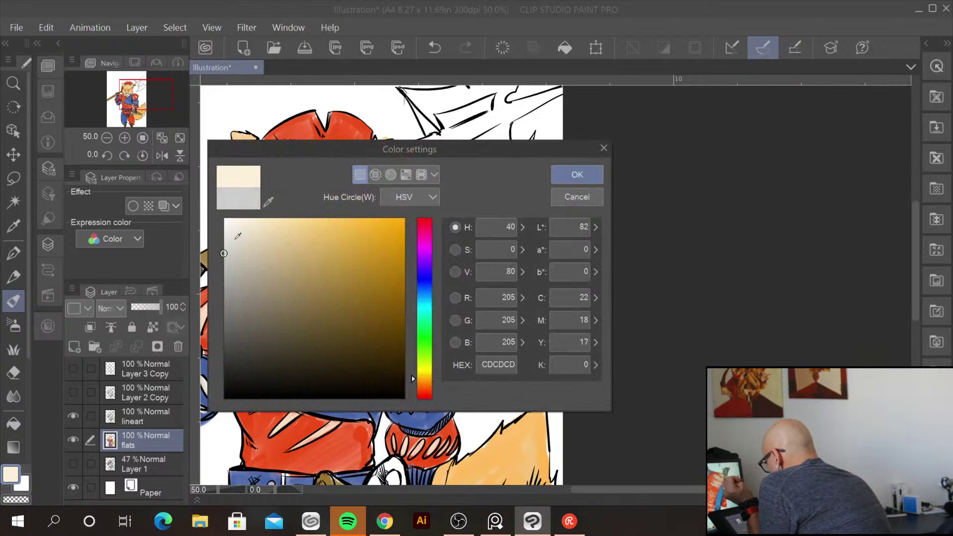
drag(411, 289, 412, 282)
drag(223, 253, 224, 246)
click(575, 175)
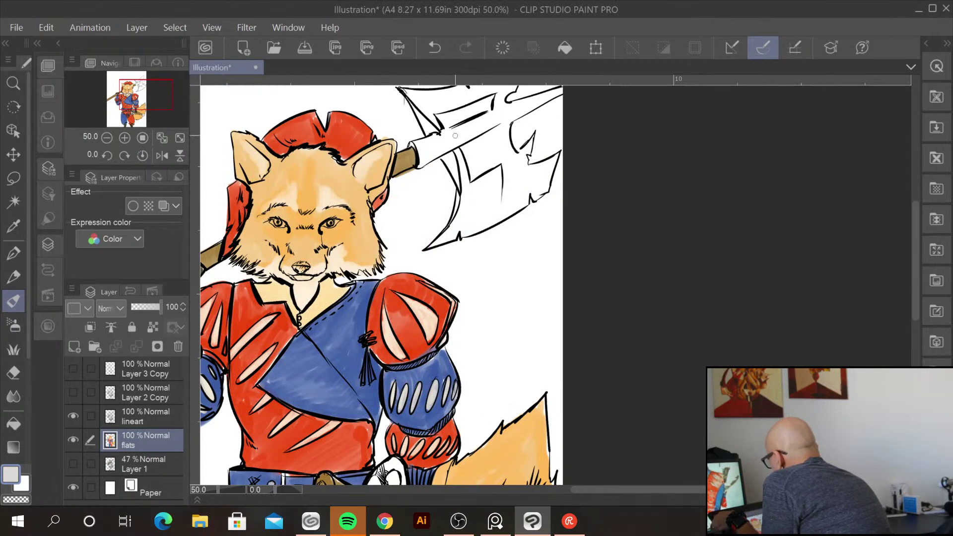
mouse_move(471, 123)
mouse_down()
mouse_move(540, 99)
mouse_move(431, 154)
mouse_move(508, 143)
mouse_move(473, 170)
mouse_move(475, 181)
mouse_move(515, 168)
mouse_move(517, 177)
mouse_move(470, 217)
mouse_move(463, 167)
mouse_move(445, 165)
mouse_move(466, 194)
mouse_move(465, 161)
mouse_move(497, 146)
mouse_up()
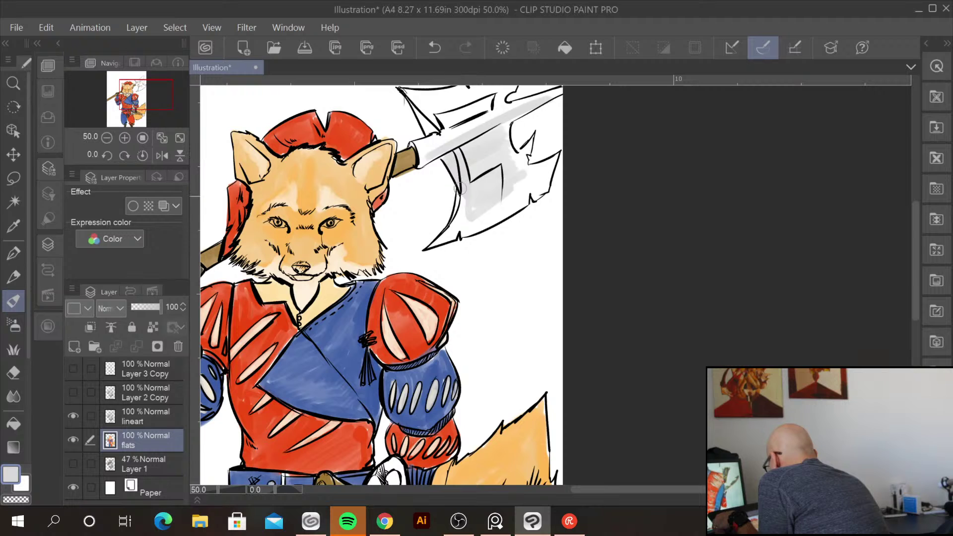
mouse_move(452, 215)
mouse_down()
mouse_move(436, 243)
mouse_move(511, 210)
mouse_move(523, 200)
mouse_move(501, 203)
mouse_move(504, 195)
mouse_move(469, 208)
mouse_move(553, 160)
mouse_move(544, 178)
mouse_move(536, 168)
mouse_move(516, 176)
mouse_move(532, 135)
mouse_move(515, 159)
mouse_move(521, 96)
mouse_move(513, 143)
mouse_move(505, 122)
mouse_move(537, 101)
mouse_move(410, 144)
mouse_up()
mouse_move(414, 100)
mouse_down()
mouse_move(436, 134)
mouse_move(419, 110)
mouse_move(443, 90)
mouse_move(405, 92)
mouse_move(452, 91)
mouse_move(430, 110)
mouse_move(497, 94)
mouse_move(436, 133)
mouse_move(428, 99)
mouse_move(463, 92)
mouse_move(511, 102)
mouse_up()
mouse_move(419, 95)
mouse_down()
mouse_move(515, 119)
mouse_move(505, 144)
mouse_move(514, 193)
mouse_up()
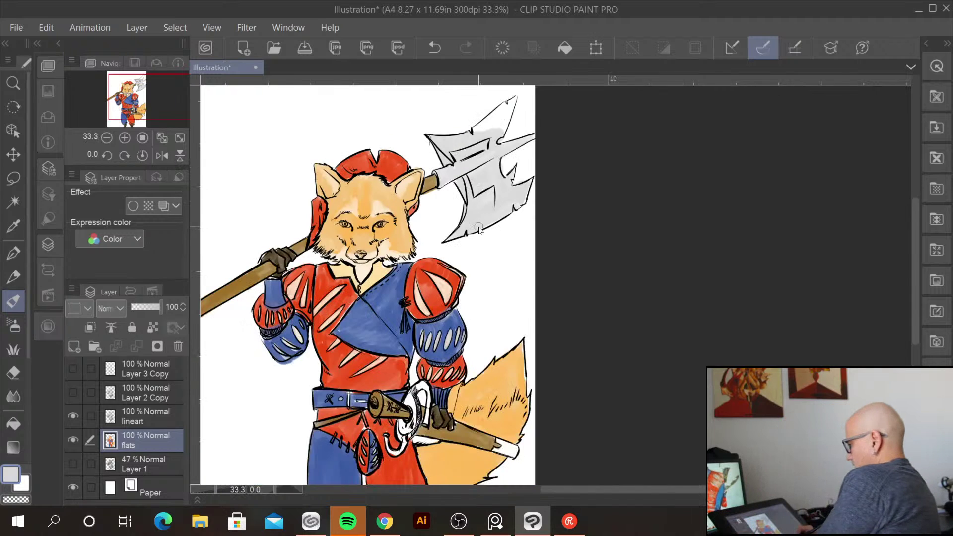
Paint the sword's guard and the scabbard's metal tip light gray
key(ctrl+minus)
drag(478, 227, 430, 165)
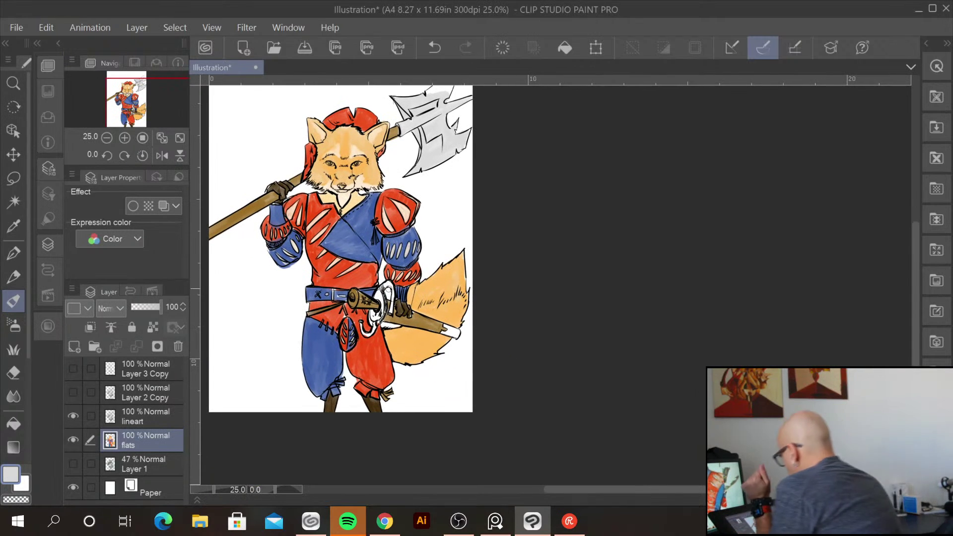
scroll(400, 340, up, 2)
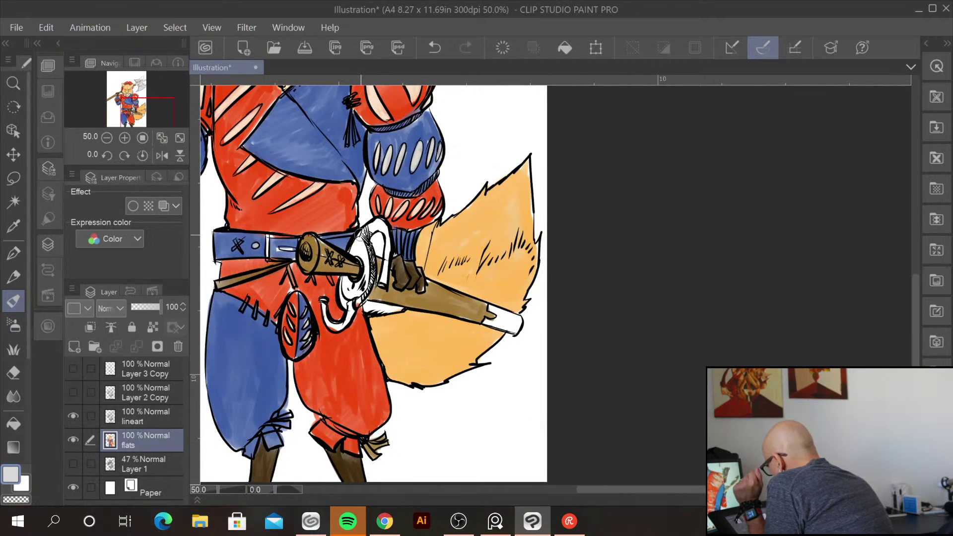
mouse_move(358, 244)
mouse_down()
mouse_move(367, 265)
mouse_move(360, 291)
mouse_move(343, 293)
mouse_move(366, 298)
mouse_move(336, 329)
mouse_move(325, 320)
mouse_up()
mouse_move(373, 268)
mouse_down()
mouse_move(372, 219)
mouse_move(390, 283)
mouse_up()
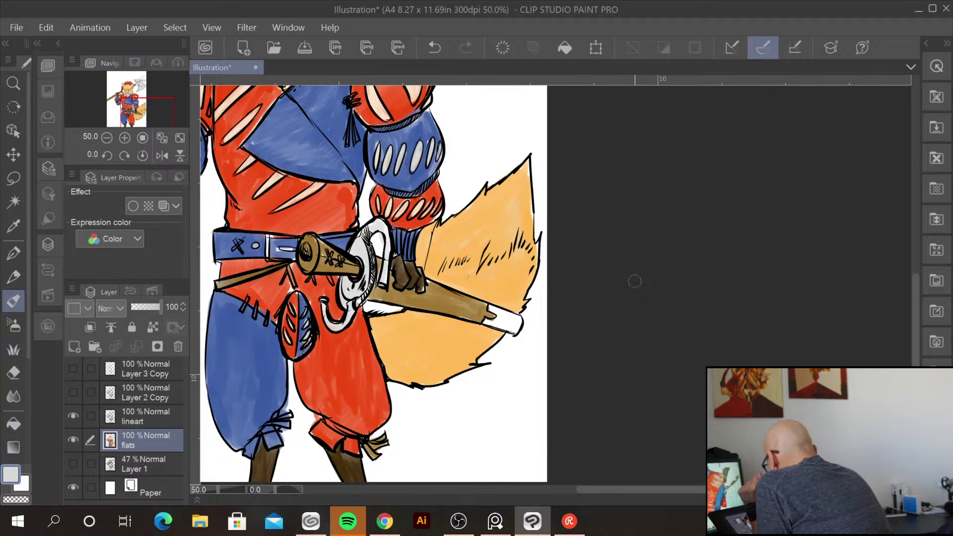
drag(491, 307, 516, 330)
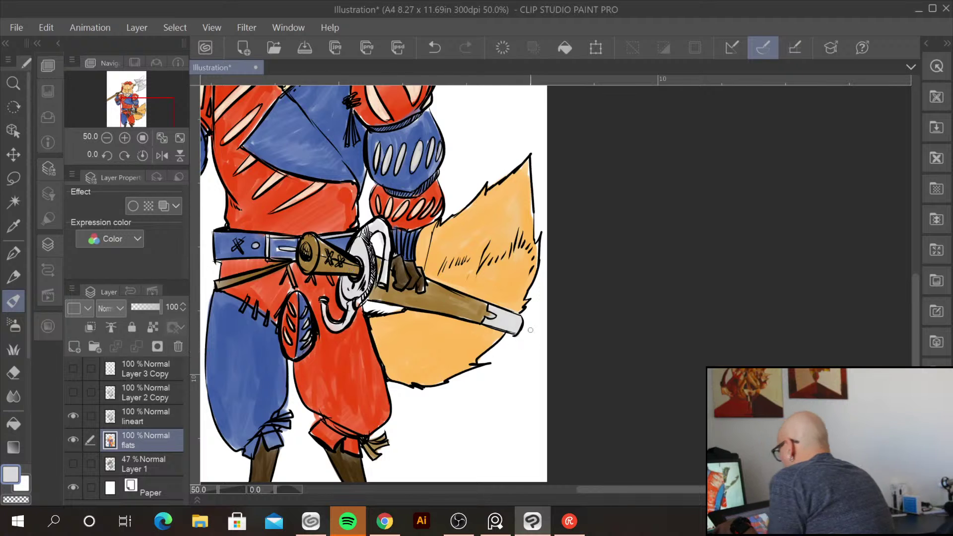
Fill the unpainted upper point of the halberd's rear blade with light gray
key(ctrl+minus)
drag(494, 162, 466, 280)
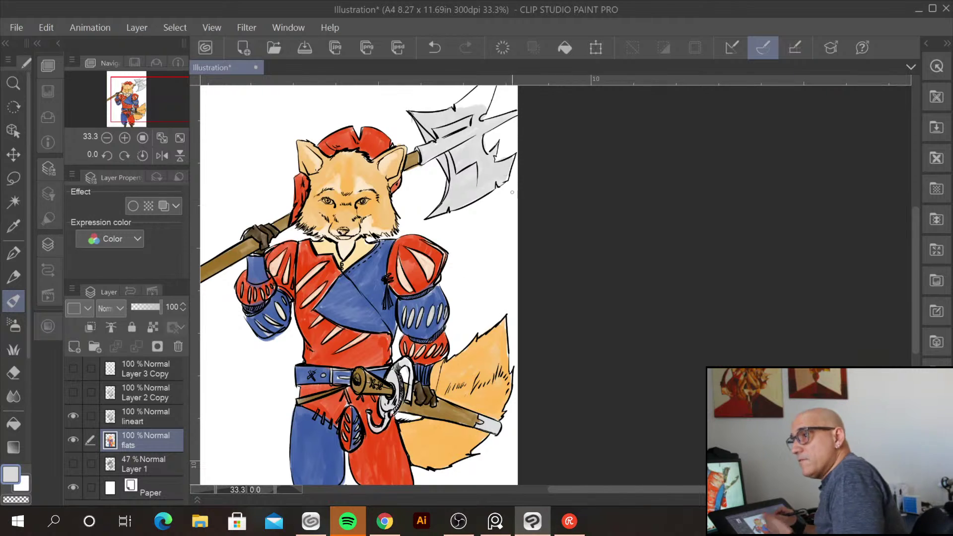
drag(485, 159, 455, 208)
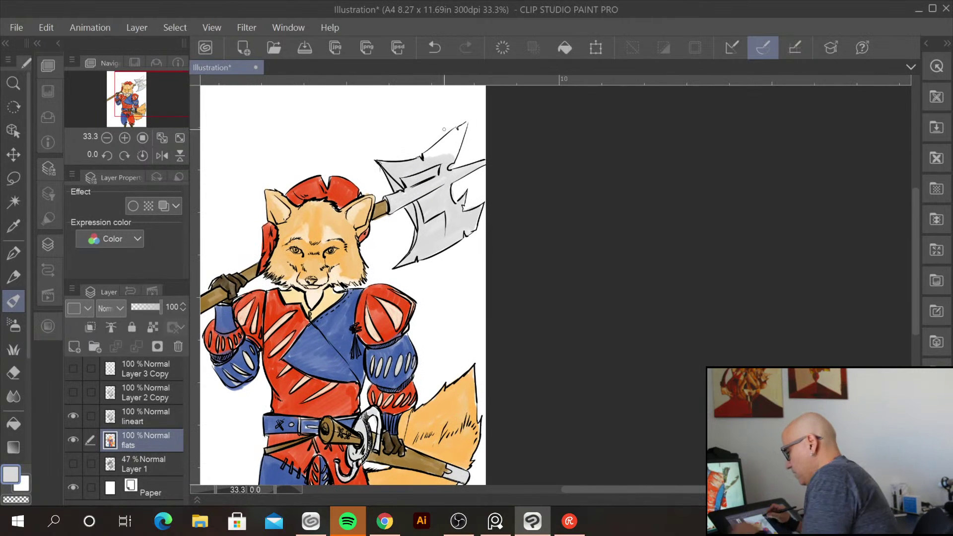
scroll(447, 146, up, 1)
scroll(447, 146, up, 1)
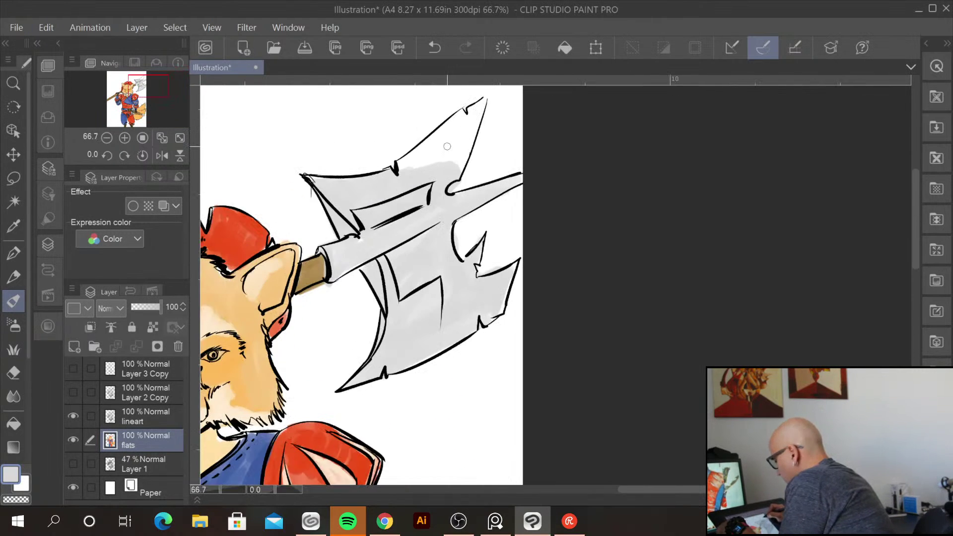
mouse_move(475, 105)
mouse_down()
mouse_move(465, 158)
mouse_move(471, 115)
mouse_move(454, 160)
mouse_move(439, 125)
mouse_move(428, 157)
mouse_move(464, 116)
mouse_move(428, 139)
mouse_move(405, 170)
mouse_up()
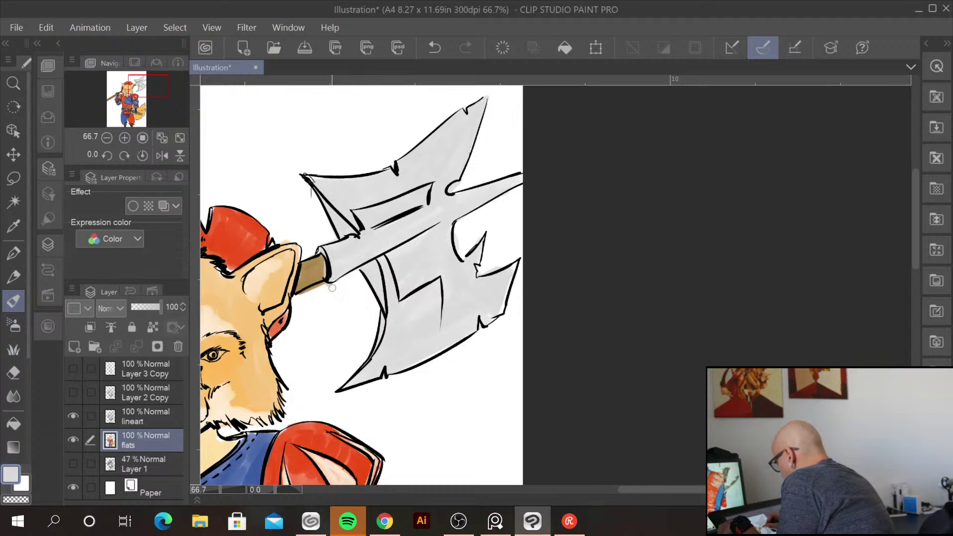
Sample the halberd shaft's brown, the hat's red and the forehead fur's light orange in turn as the drawing color
alt+click(310, 273)
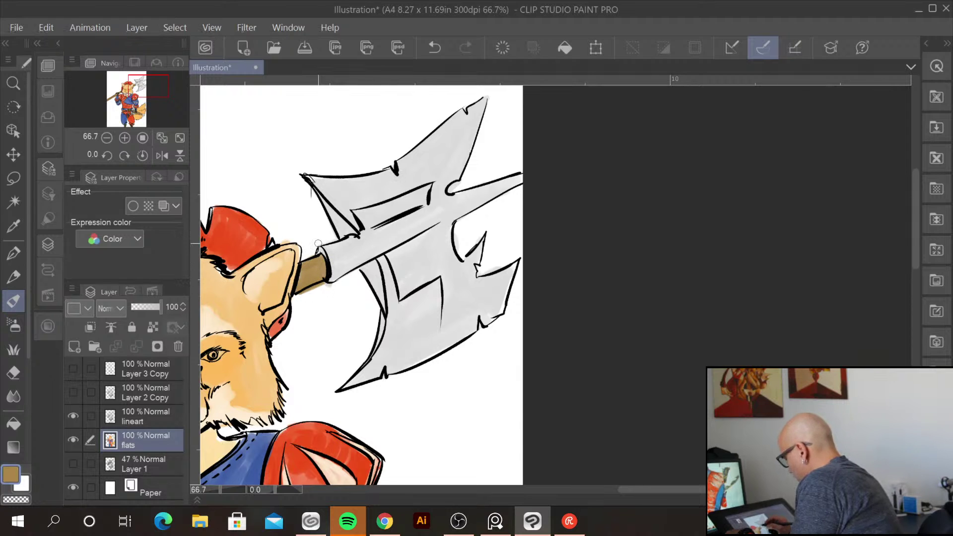
drag(393, 387, 488, 376)
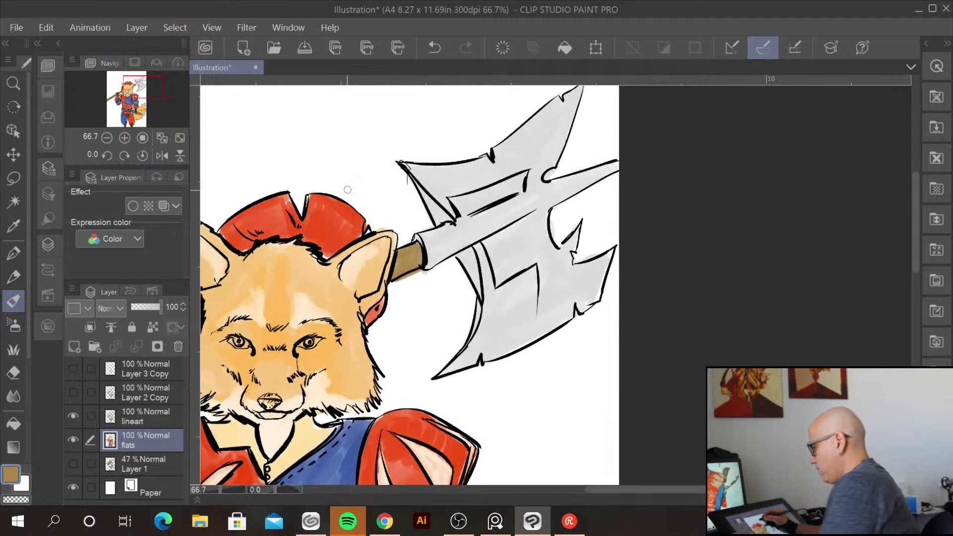
alt+click(330, 255)
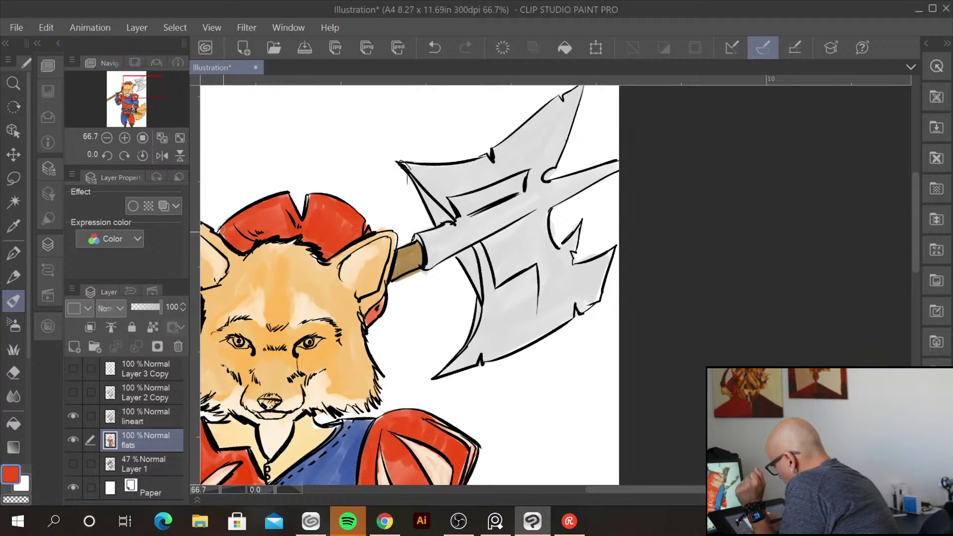
alt+click(295, 242)
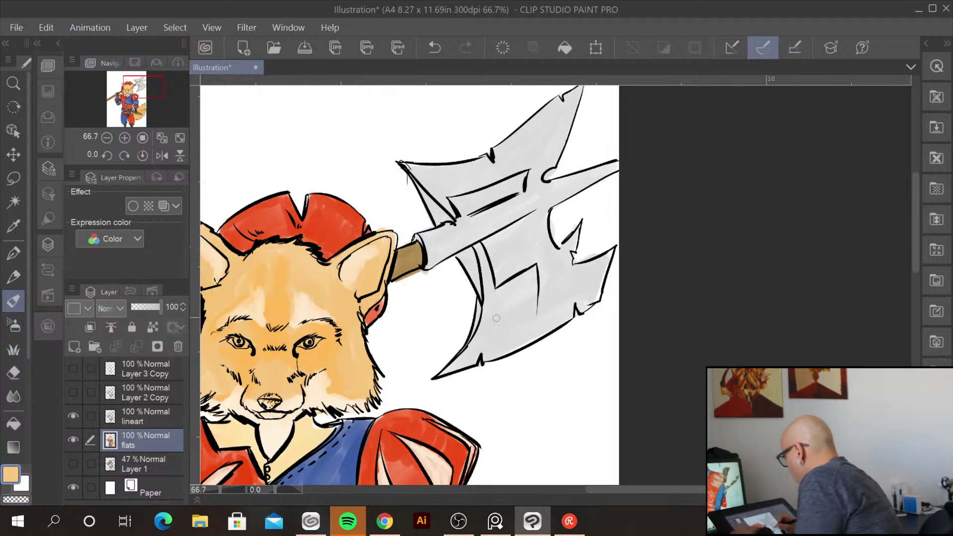
Duplicate the flats layer
drag(538, 401, 560, 370)
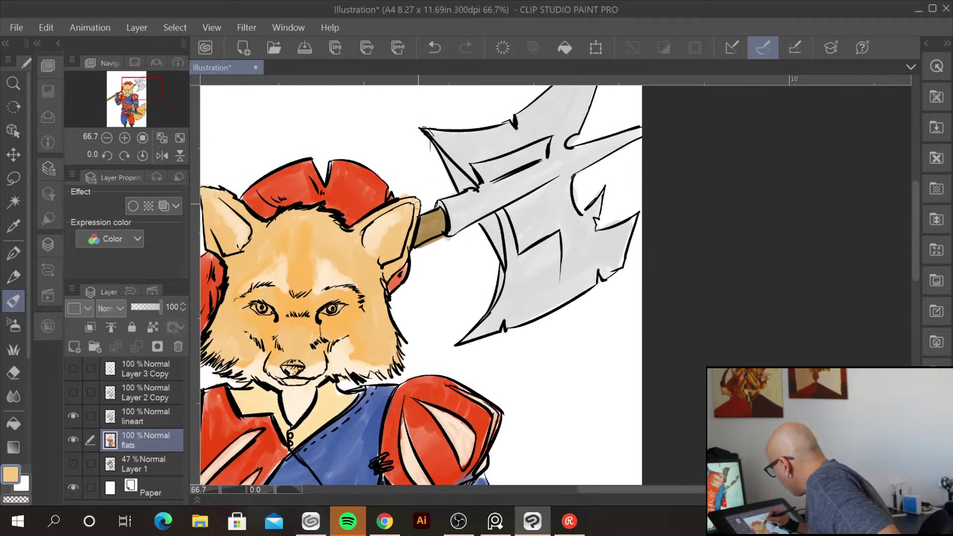
mouse_move(456, 371)
mouse_down()
mouse_move(561, 321)
mouse_move(555, 316)
mouse_up()
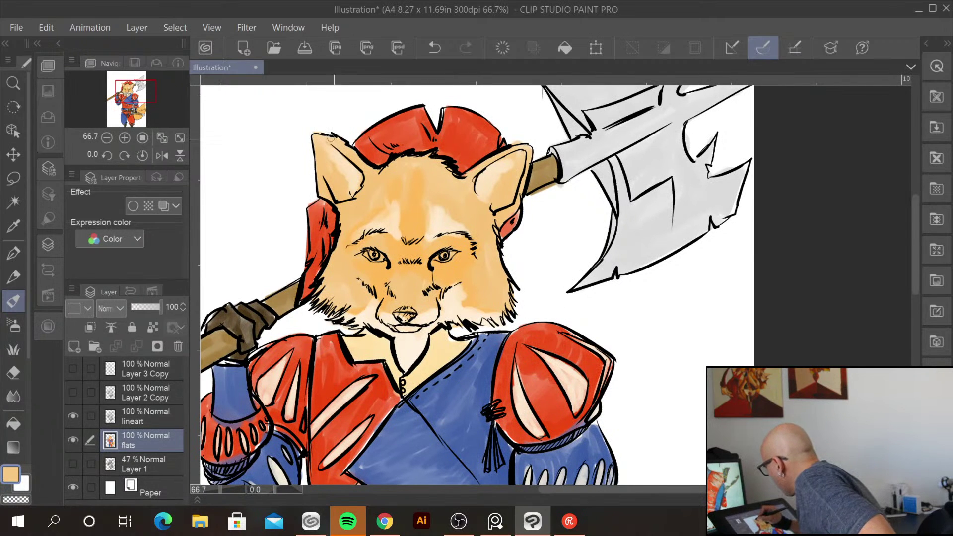
drag(425, 369, 443, 258)
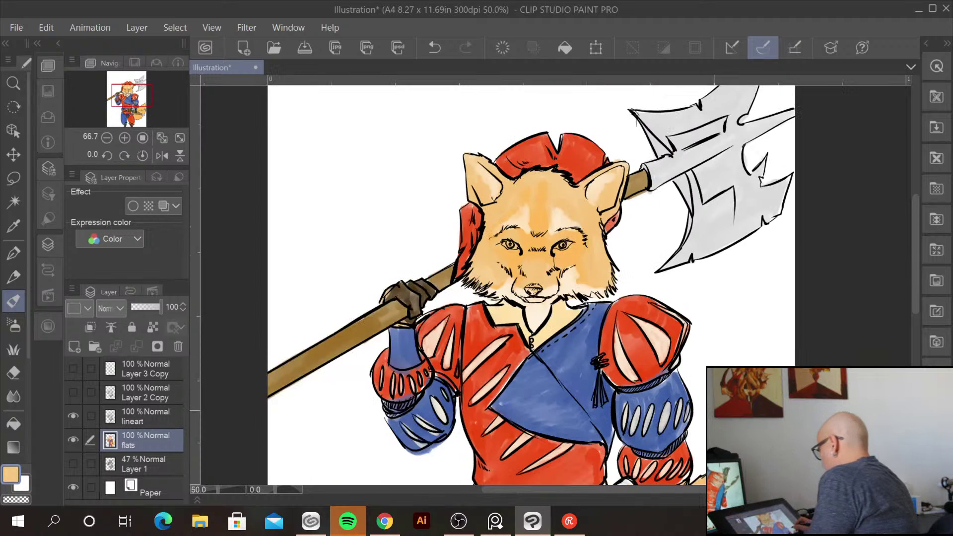
key(ctrl+minus)
drag(732, 379, 571, 243)
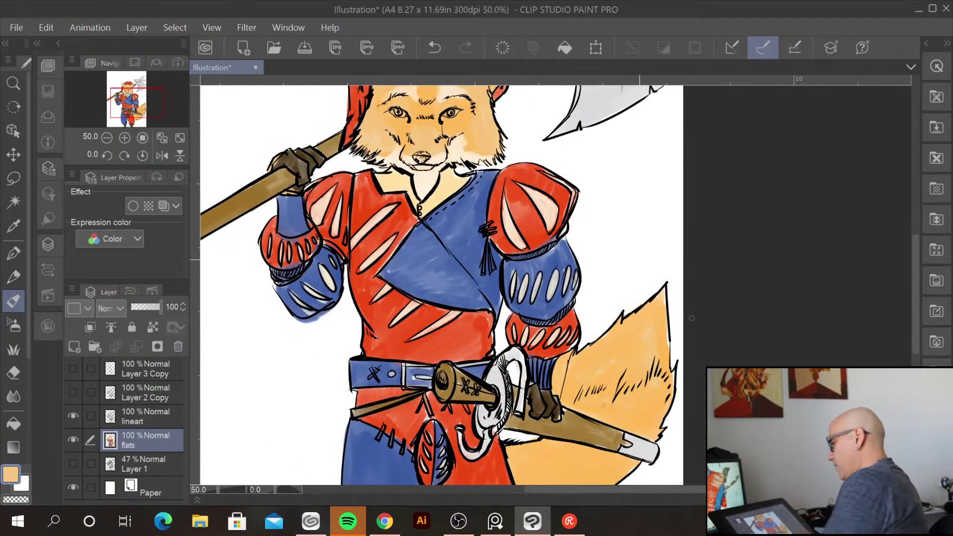
key(ctrl+minus)
drag(598, 396, 583, 389)
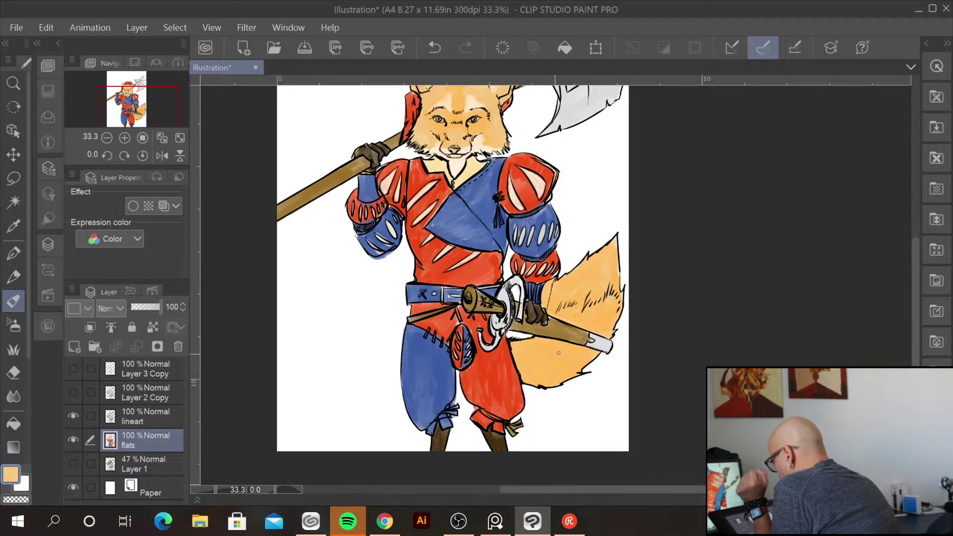
right_click(128, 445)
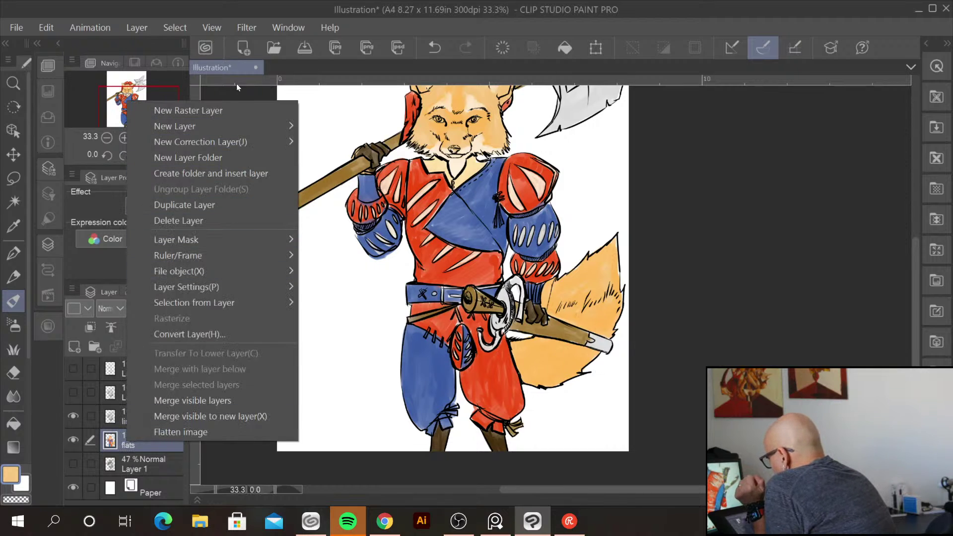
click(224, 205)
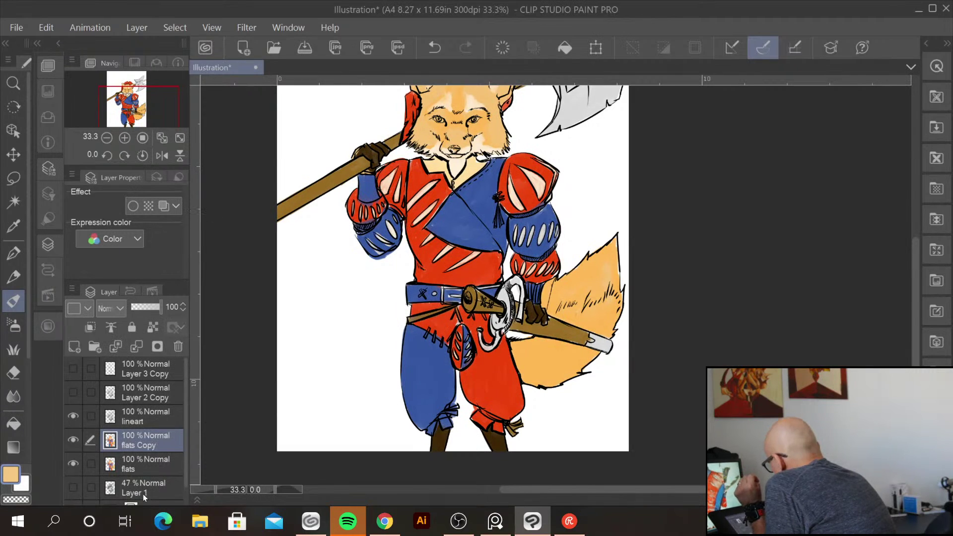
Try the automatic Colorize all technology preview on the duplicated flats layer
click(58, 26)
mouse_move(167, 339)
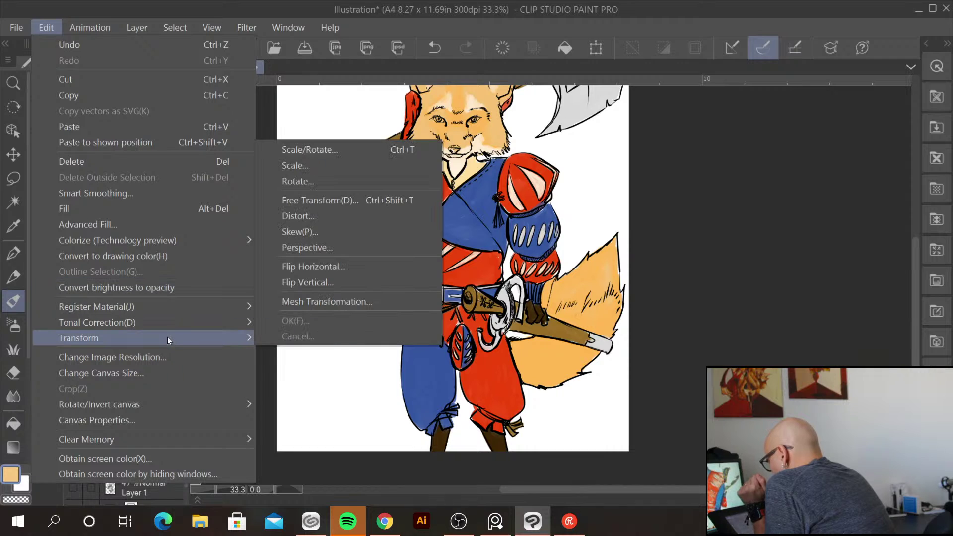
mouse_move(207, 240)
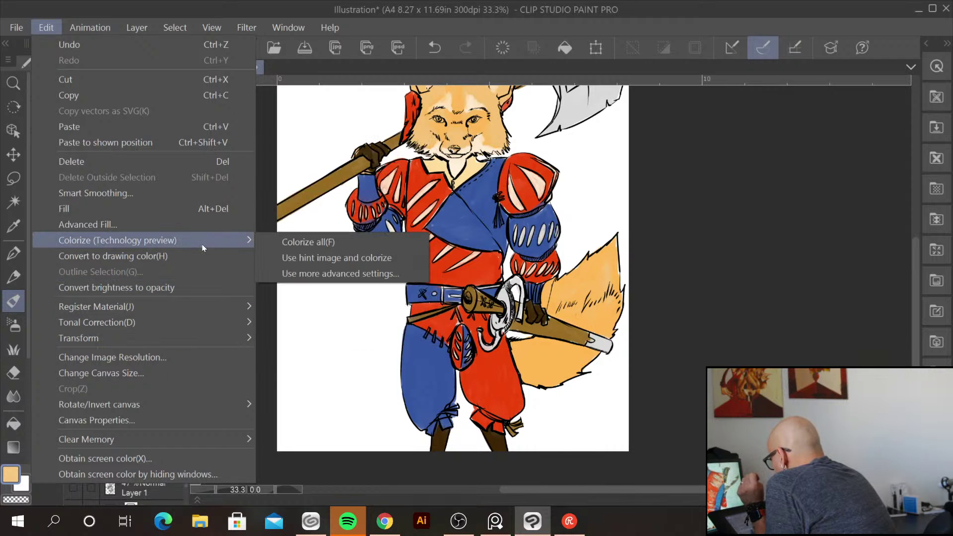
click(329, 244)
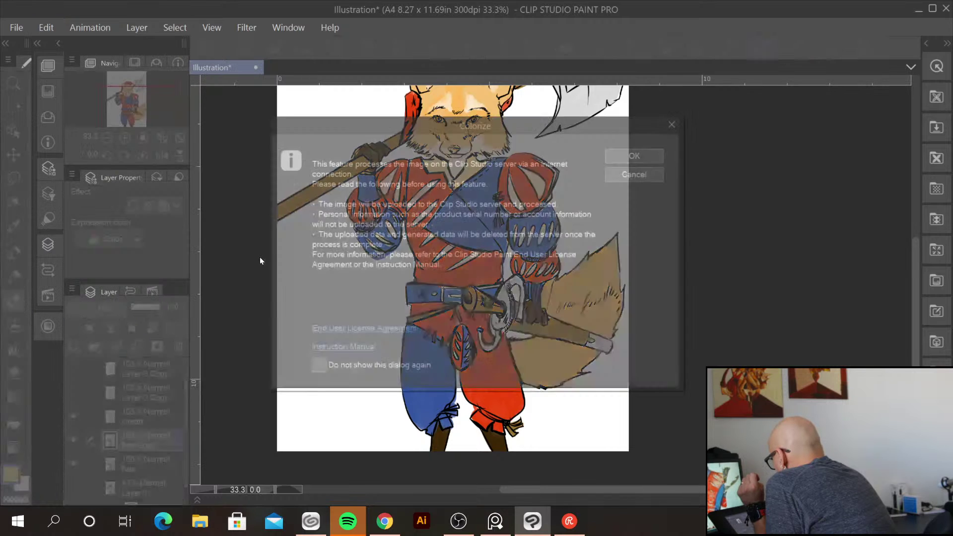
click(646, 157)
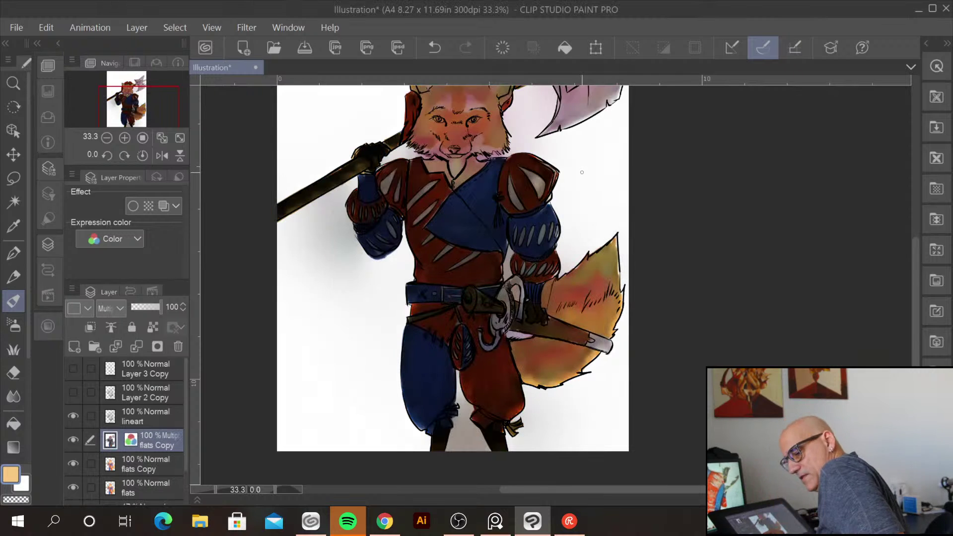
key(ctrl+z)
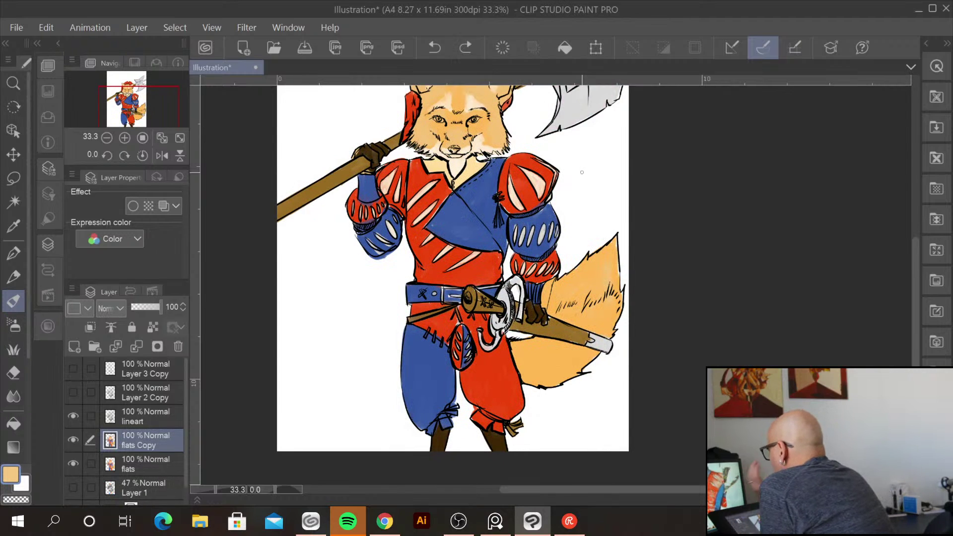
Try a color balance on the duplicated flats layer with red, green and blue levels at 100 for half tones, shadows and highlights
click(50, 28)
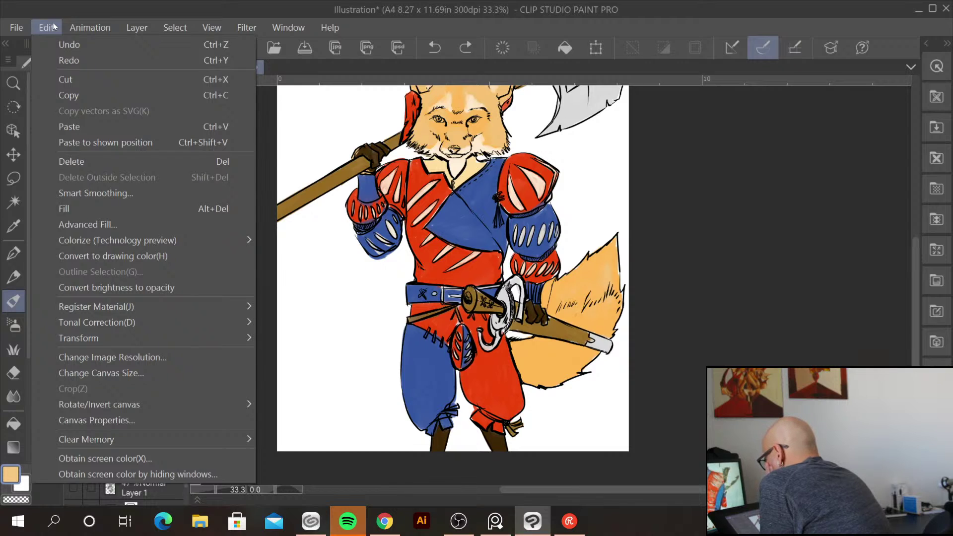
mouse_move(250, 322)
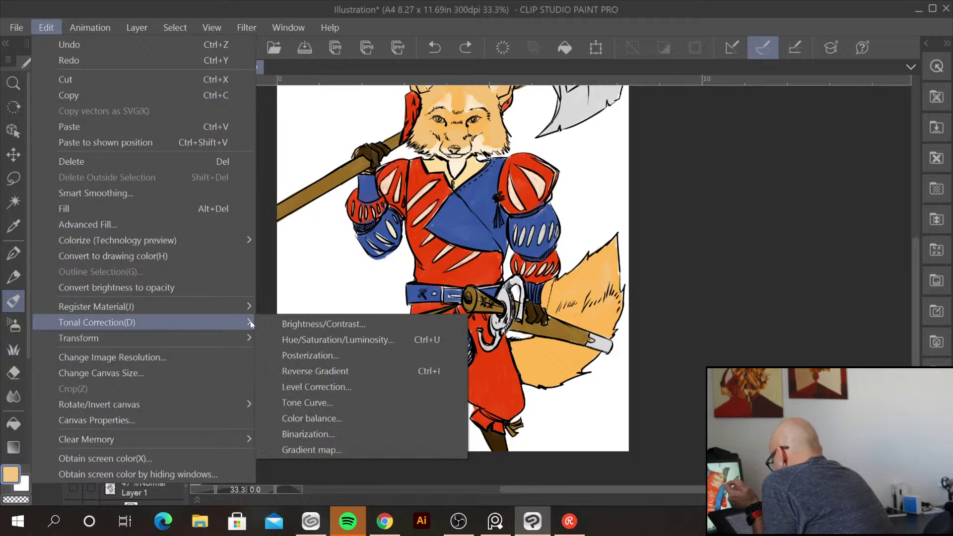
click(333, 420)
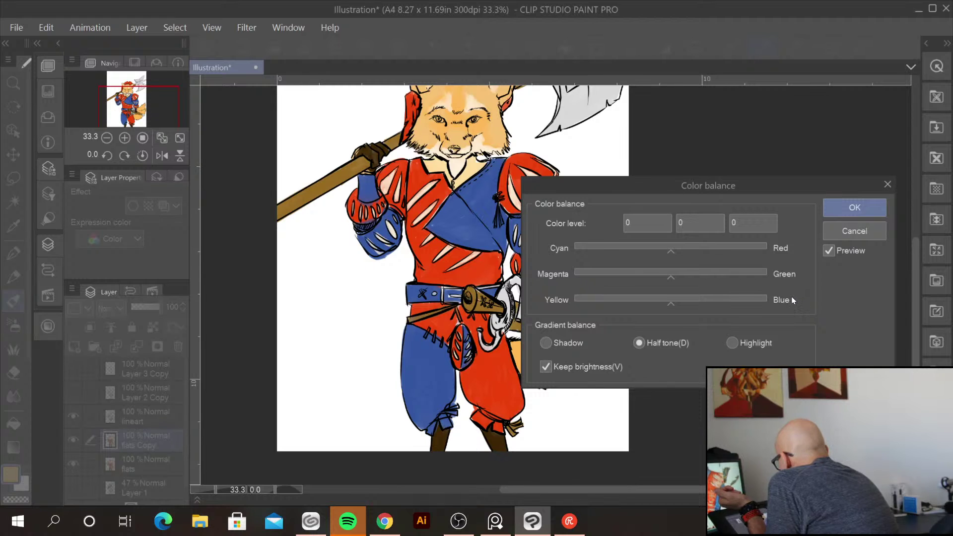
drag(674, 302, 766, 302)
drag(673, 277, 801, 251)
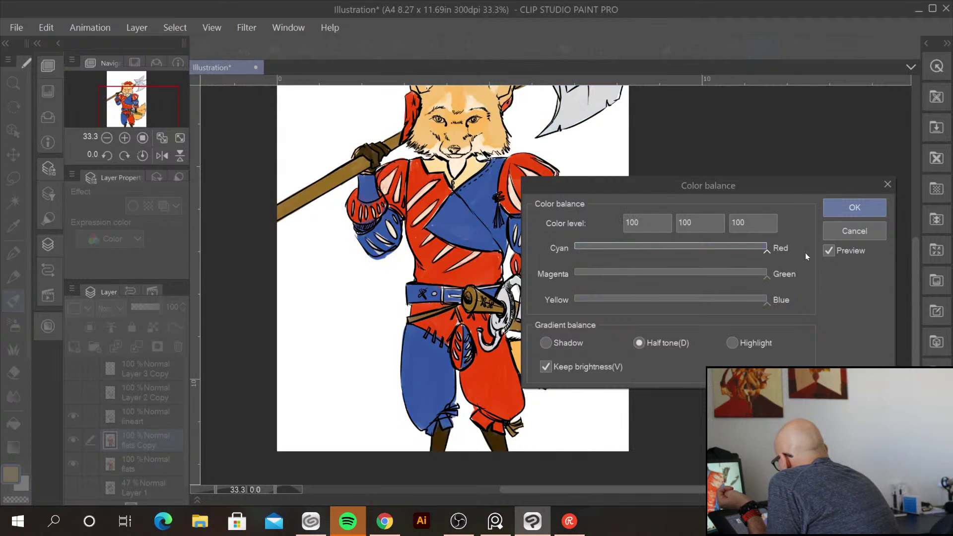
click(545, 343)
click(766, 300)
drag(670, 277, 766, 274)
drag(673, 252, 768, 248)
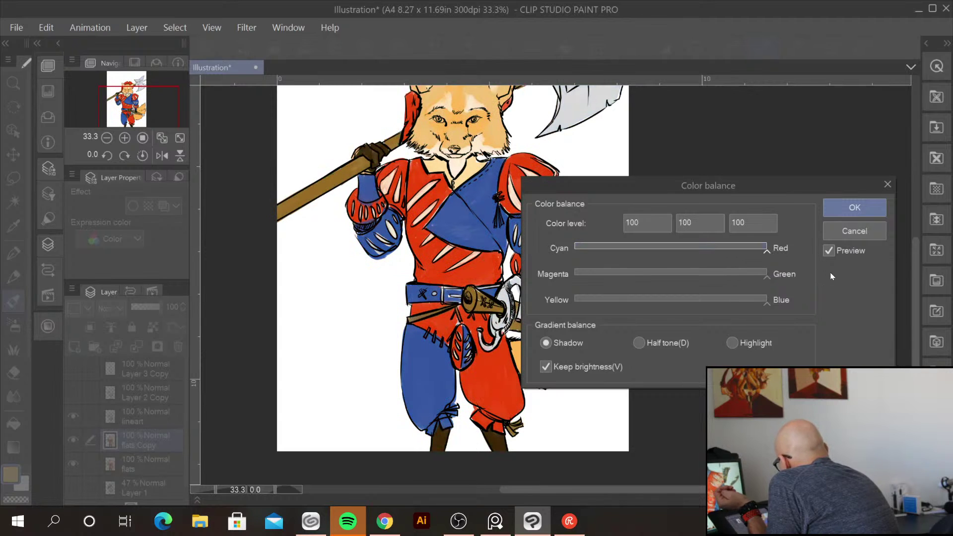
click(733, 343)
click(673, 304)
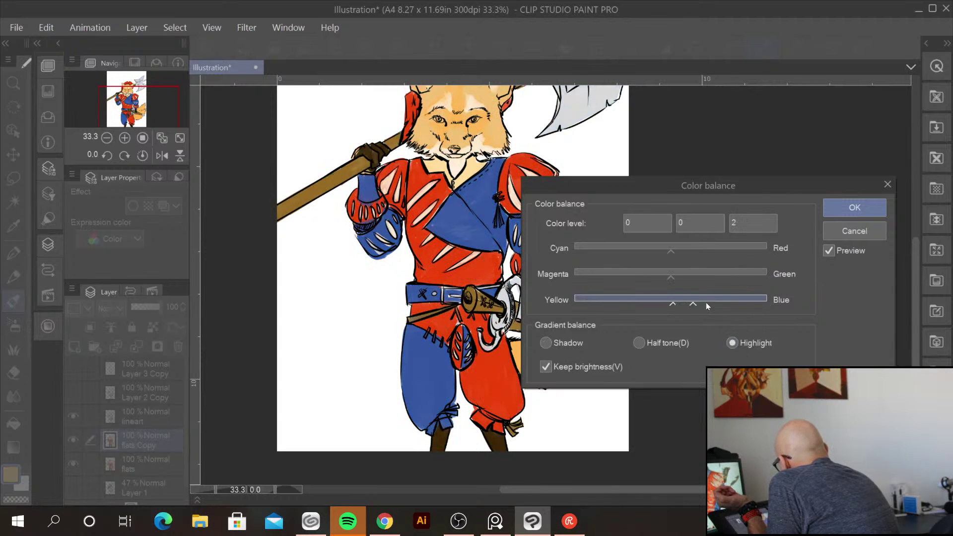
drag(675, 277, 766, 276)
drag(682, 246, 819, 246)
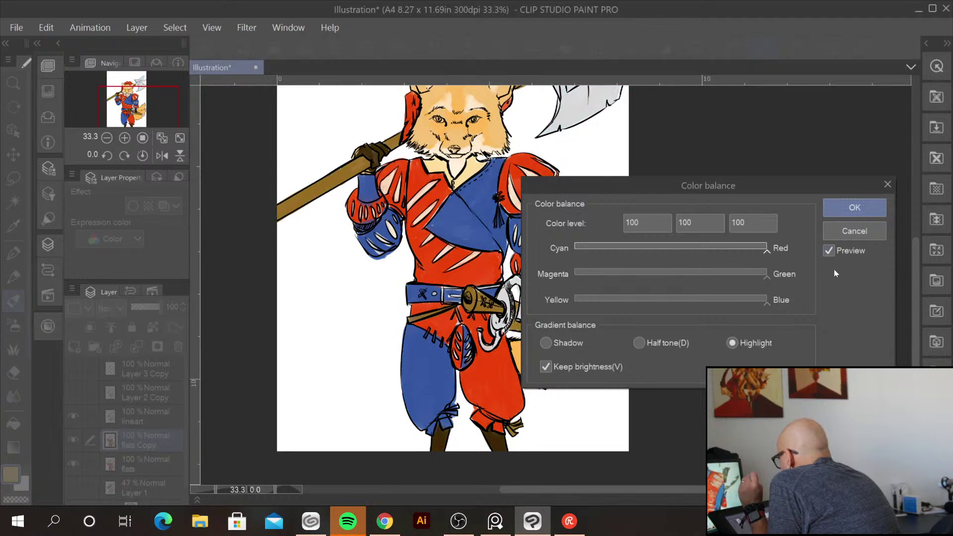
click(856, 231)
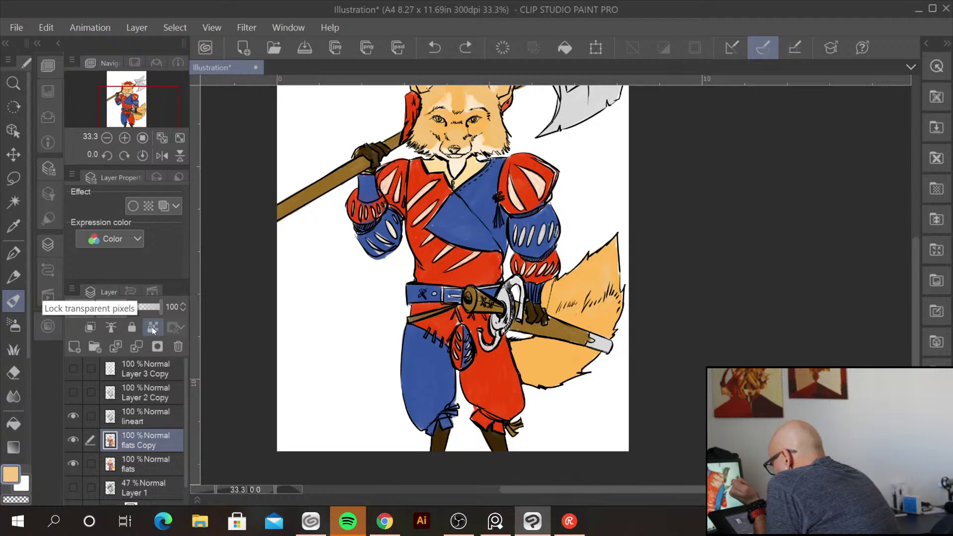
Lock the duplicated flats layer's transparent pixels and brush light orange over the fox's torso and upper leg
click(153, 331)
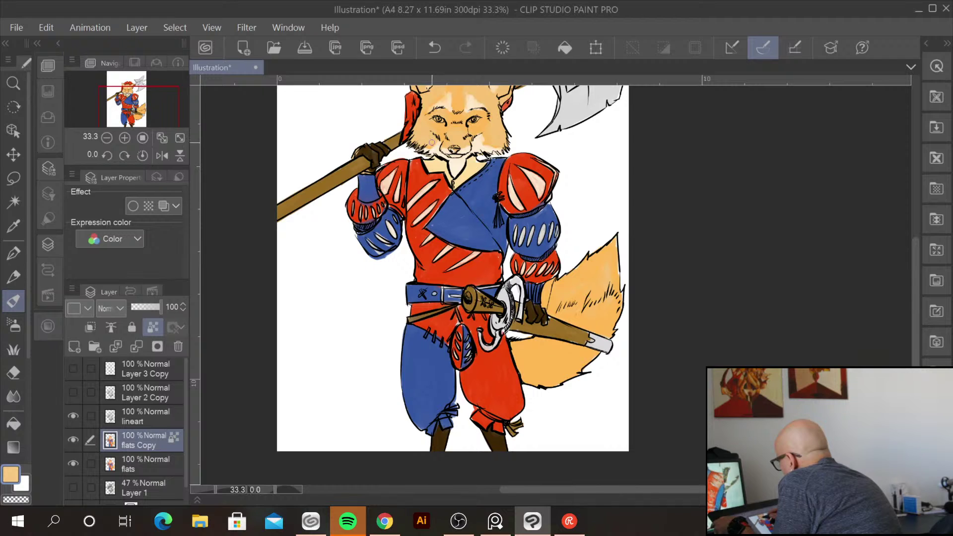
mouse_move(431, 144)
mouse_down()
mouse_move(422, 164)
mouse_move(451, 130)
mouse_move(392, 194)
mouse_move(461, 238)
mouse_move(493, 246)
mouse_up()
mouse_move(521, 198)
mouse_down()
mouse_move(447, 323)
mouse_move(437, 382)
mouse_up()
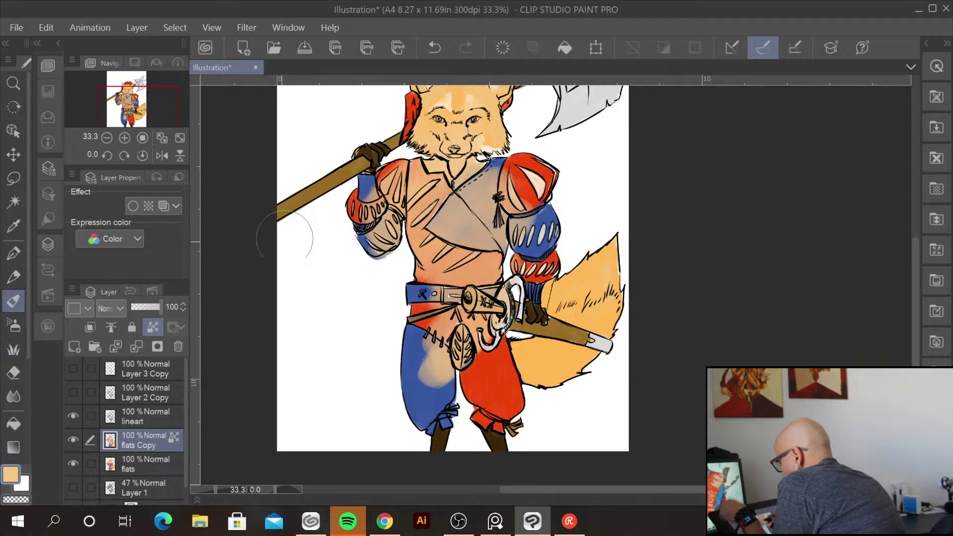
Change the drawing color to near-white and brush it over the torso, legs, sword arm, scabbard and tail on the locked copy
click(10, 475)
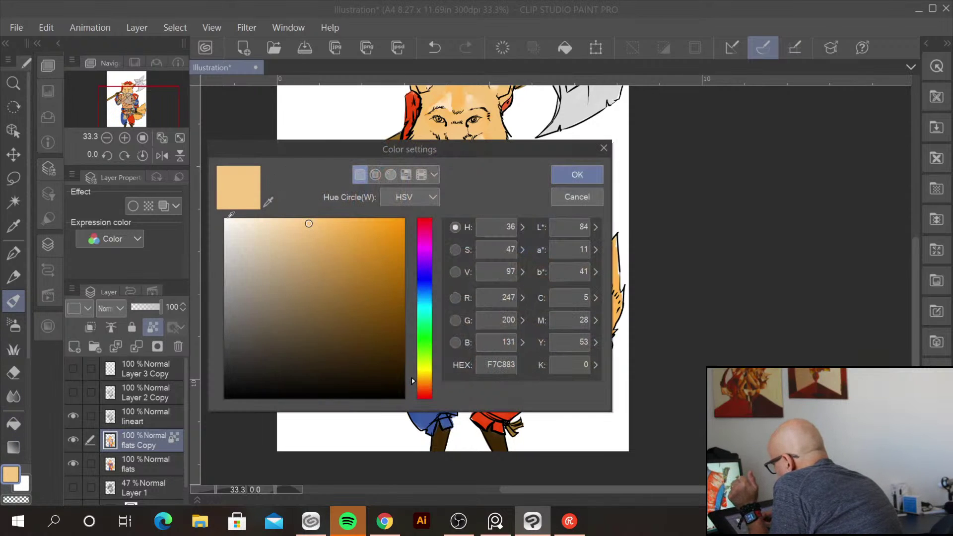
click(226, 219)
click(576, 174)
mouse_move(449, 124)
mouse_down()
mouse_move(432, 306)
mouse_move(455, 181)
mouse_move(507, 351)
mouse_move(504, 373)
mouse_move(474, 379)
mouse_move(435, 351)
mouse_move(416, 394)
mouse_move(403, 337)
mouse_move(444, 430)
mouse_move(486, 394)
mouse_move(501, 452)
mouse_move(515, 406)
mouse_move(601, 285)
mouse_move(601, 253)
mouse_move(533, 301)
mouse_move(536, 278)
mouse_move(503, 332)
mouse_move(516, 348)
mouse_move(550, 316)
mouse_move(570, 335)
mouse_move(609, 334)
mouse_move(622, 301)
mouse_move(597, 290)
mouse_move(551, 354)
mouse_move(535, 305)
mouse_up()
mouse_move(447, 290)
mouse_down()
mouse_move(432, 234)
mouse_move(396, 178)
mouse_move(436, 149)
mouse_move(516, 188)
mouse_move(533, 234)
mouse_up()
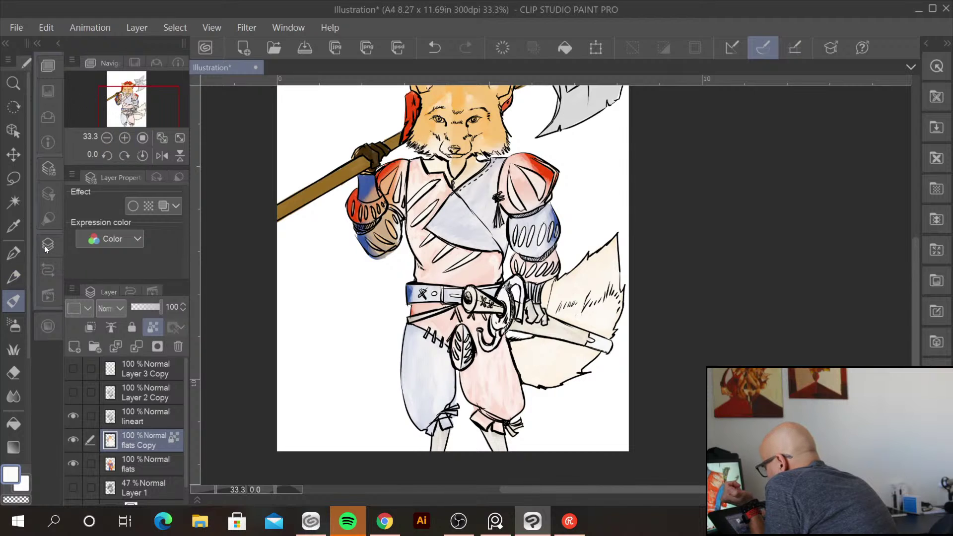
Switch to the Oil paint flat brush at size 500 and paint near-white over the fox's face, raised arm and halberd shaft
click(49, 326)
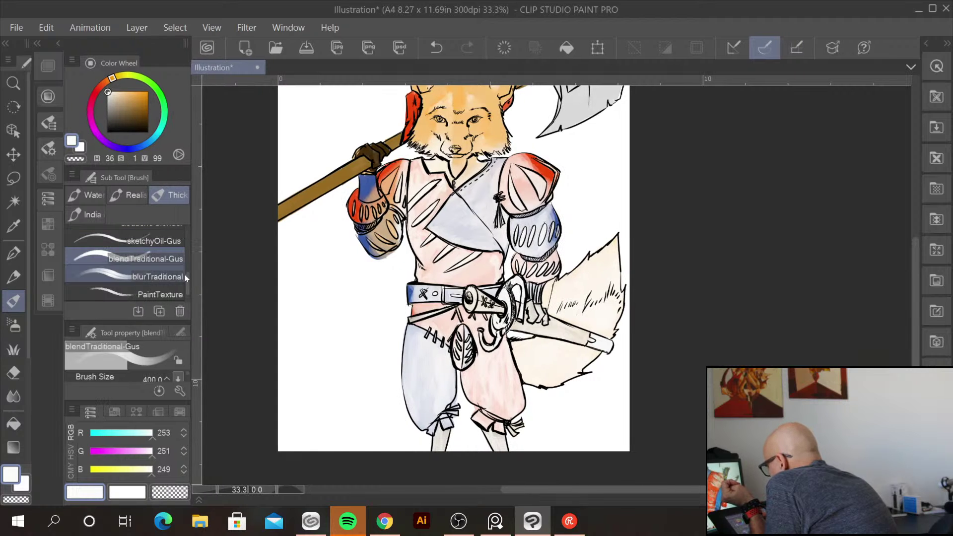
mouse_move(186, 276)
mouse_down()
mouse_move(188, 219)
mouse_move(185, 255)
mouse_up()
click(163, 261)
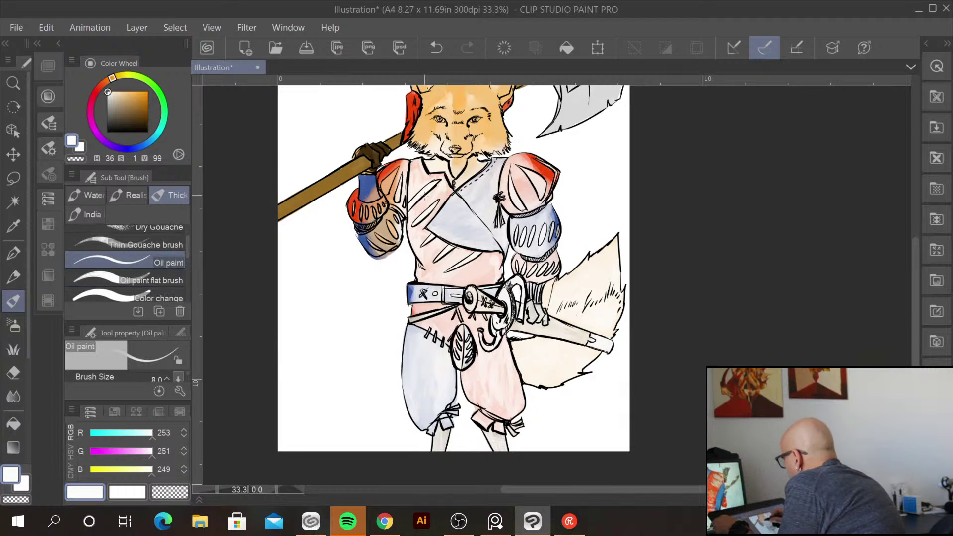
click(151, 280)
drag(444, 217, 410, 243)
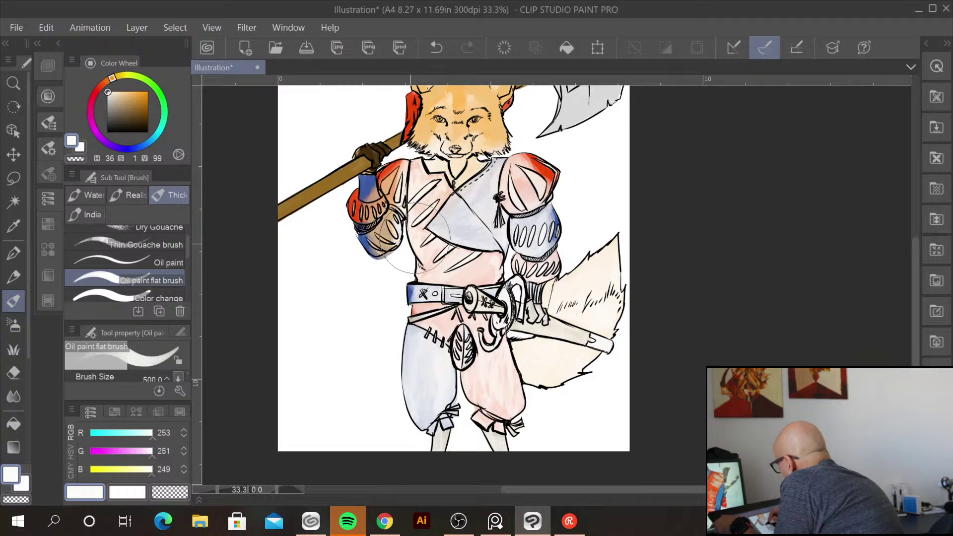
mouse_move(448, 179)
mouse_down()
mouse_move(437, 213)
mouse_move(432, 136)
mouse_move(457, 110)
mouse_move(494, 153)
mouse_move(397, 149)
mouse_move(387, 228)
mouse_move(357, 209)
mouse_move(351, 161)
mouse_move(283, 213)
mouse_move(383, 188)
mouse_move(427, 194)
mouse_up()
mouse_move(430, 434)
mouse_down()
mouse_move(412, 370)
mouse_move(433, 426)
mouse_move(449, 427)
mouse_move(488, 390)
mouse_move(514, 424)
mouse_move(550, 314)
mouse_move(602, 297)
mouse_move(562, 372)
mouse_move(591, 317)
mouse_move(562, 256)
mouse_move(491, 235)
mouse_move(460, 117)
mouse_move(417, 119)
mouse_move(433, 107)
mouse_up()
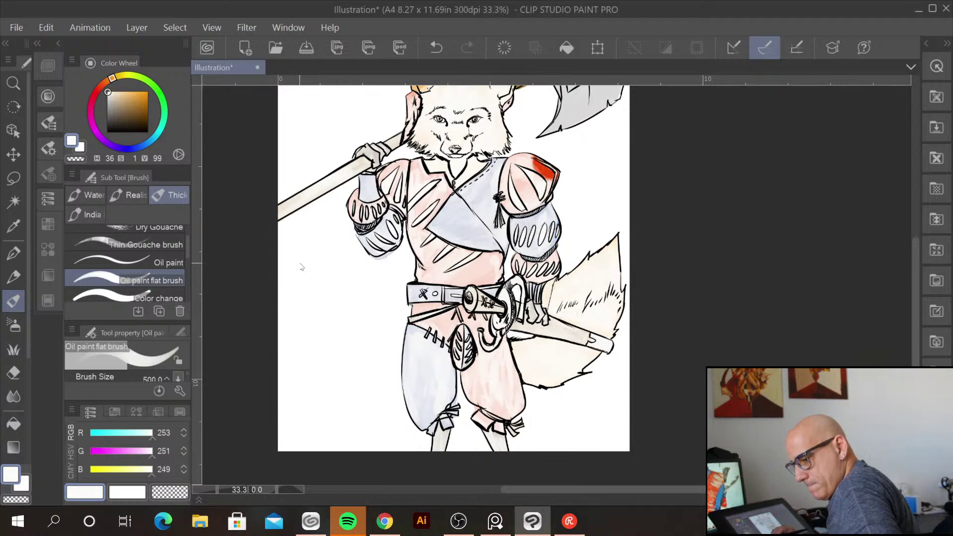
Try clearing the whole whitened layer, then restore its contents and remove the selection
key(ctrl+a)
key(Delete)
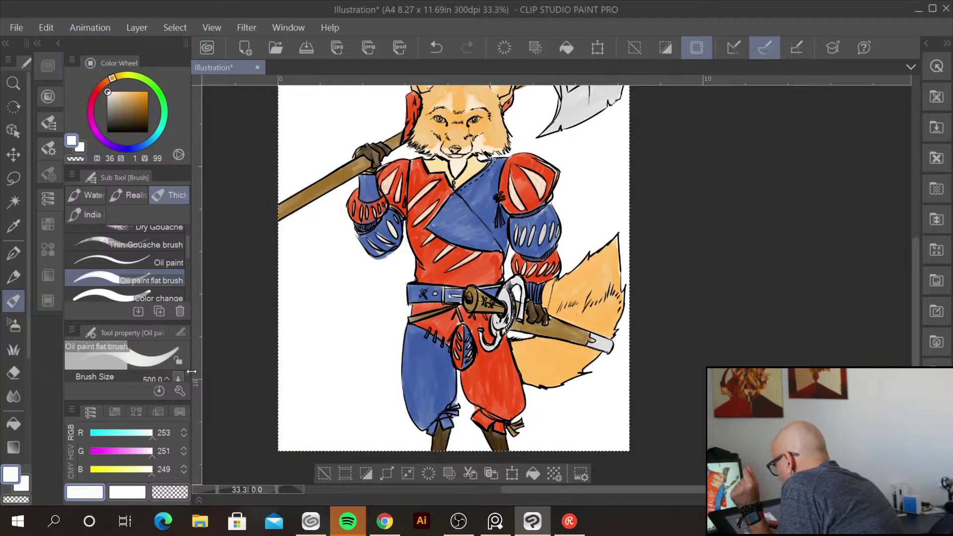
key(ctrl+z)
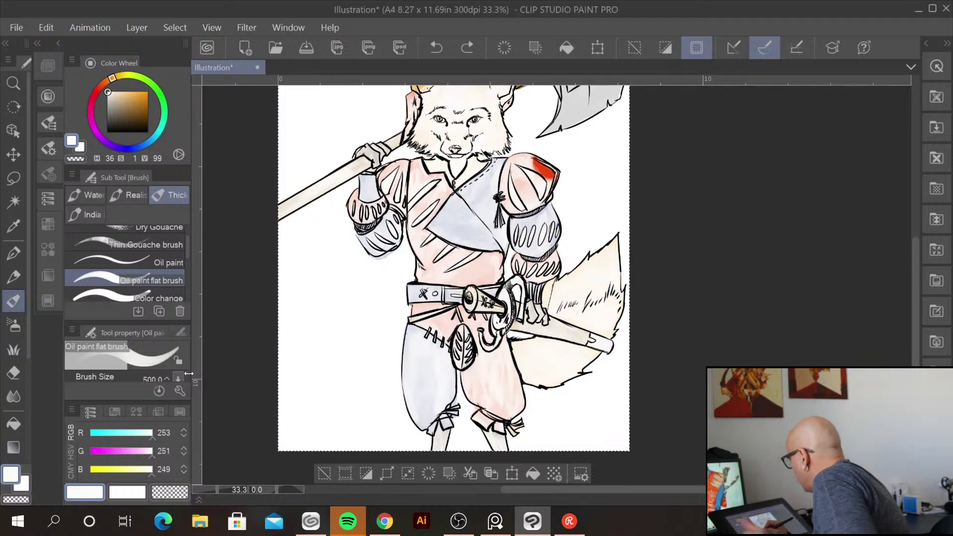
key(ctrl+d)
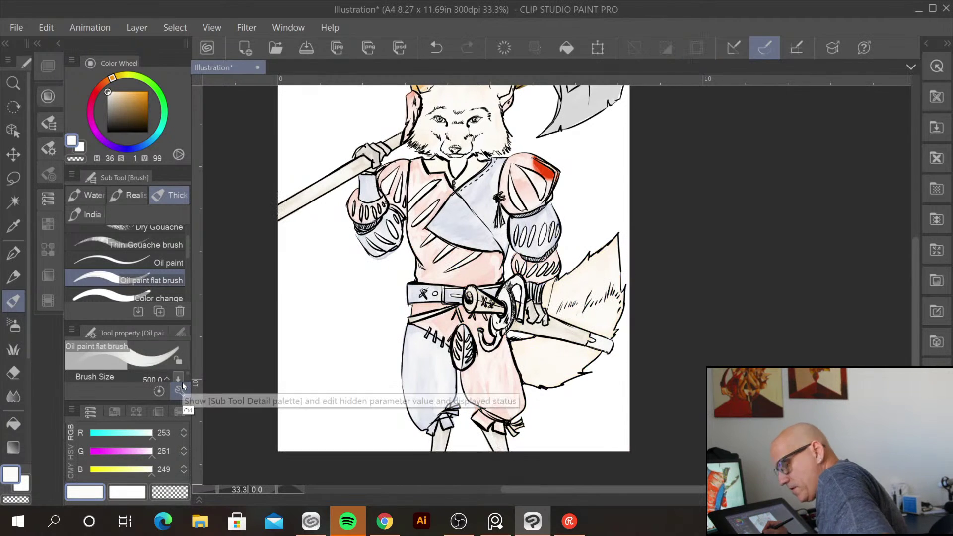
Select the fox figure by inverting an auto selection of the surrounding background areas, and clear it on the flats Copy layer
click(14, 201)
click(331, 213)
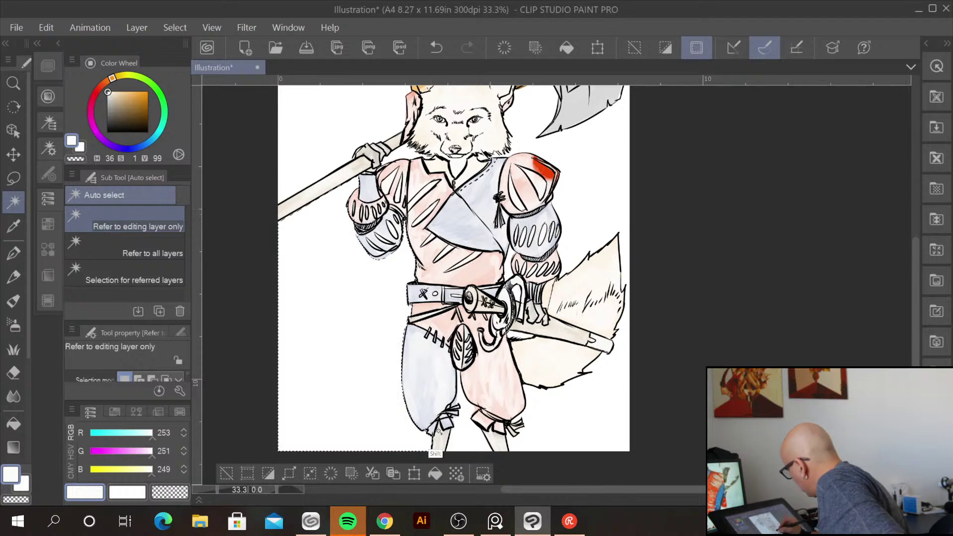
shift+click(542, 441)
shift+click(569, 356)
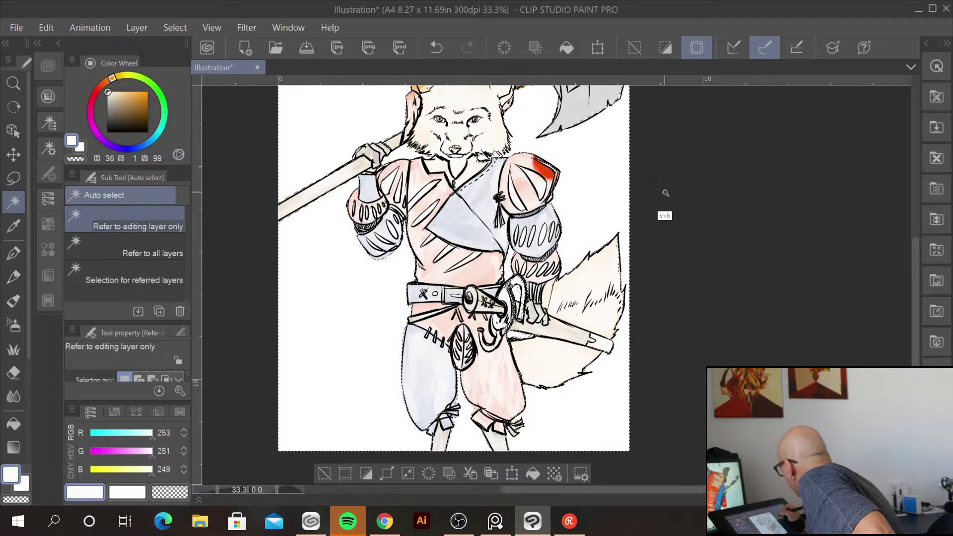
drag(602, 155, 589, 304)
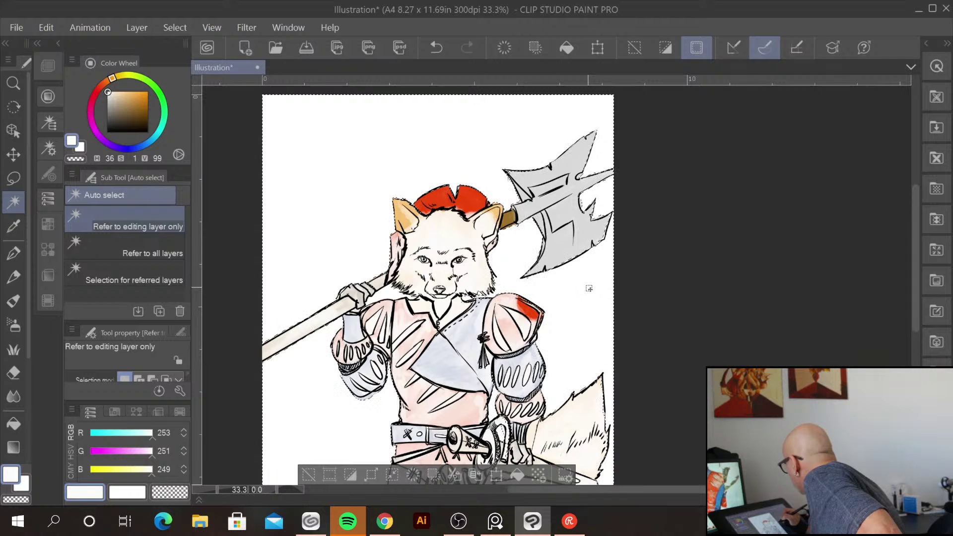
click(174, 26)
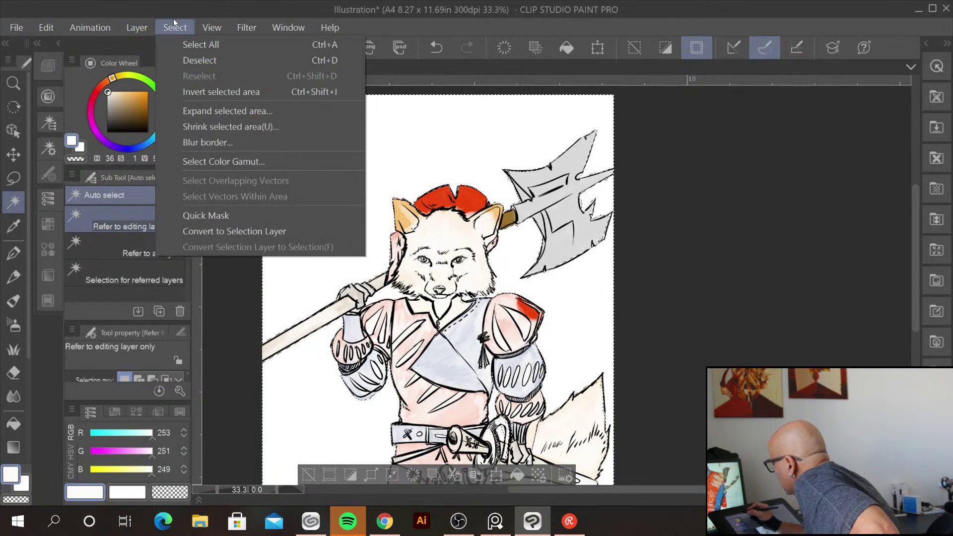
click(251, 94)
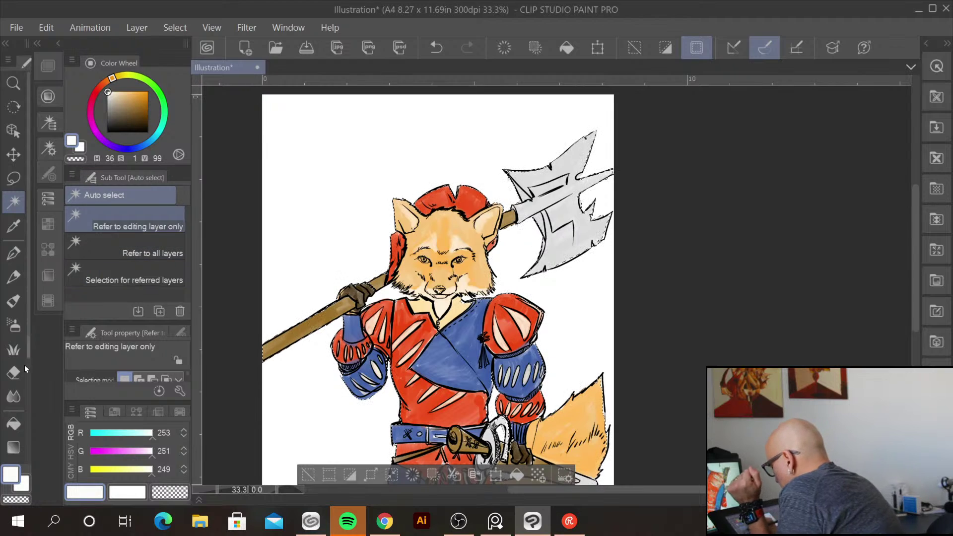
Unlock the transparent pixels of the flats Copy layer and fill the selected figure with near-white
click(13, 423)
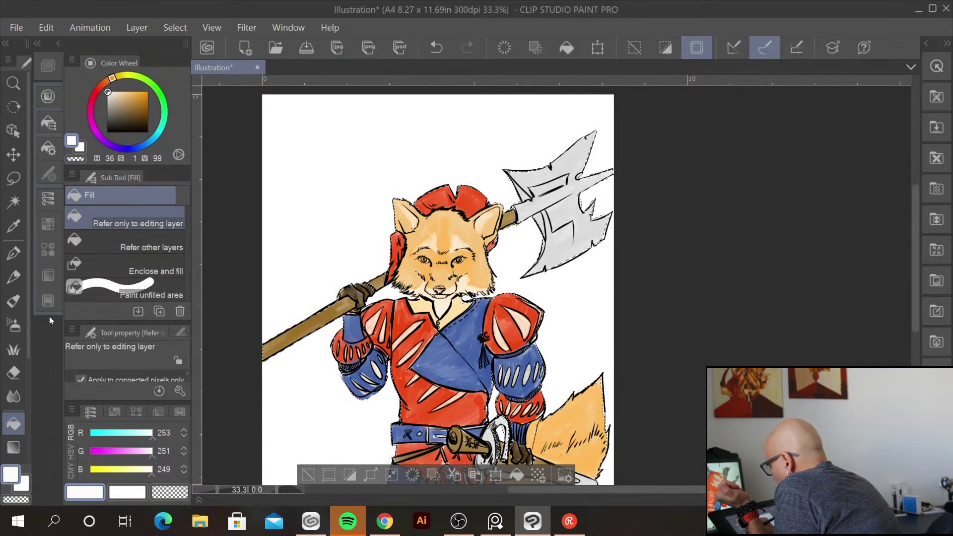
click(55, 68)
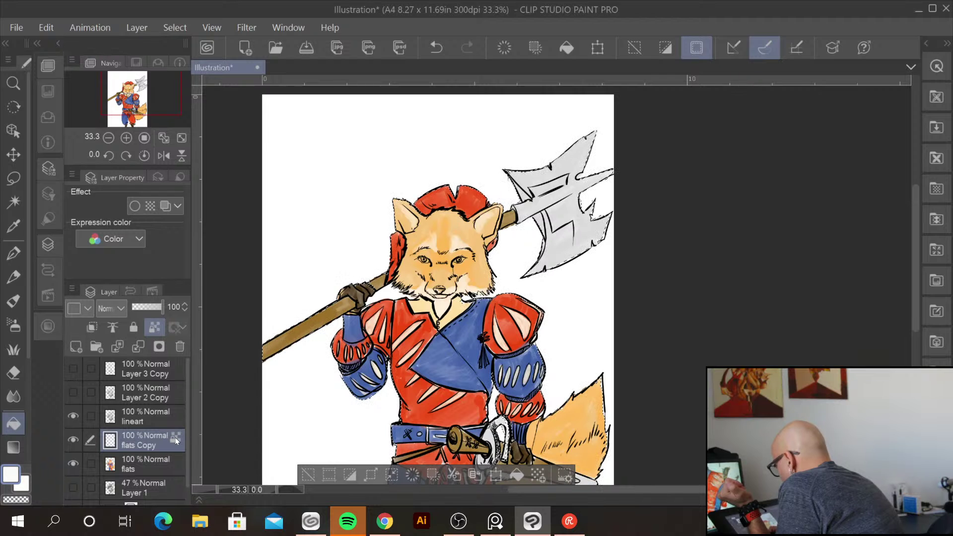
click(155, 326)
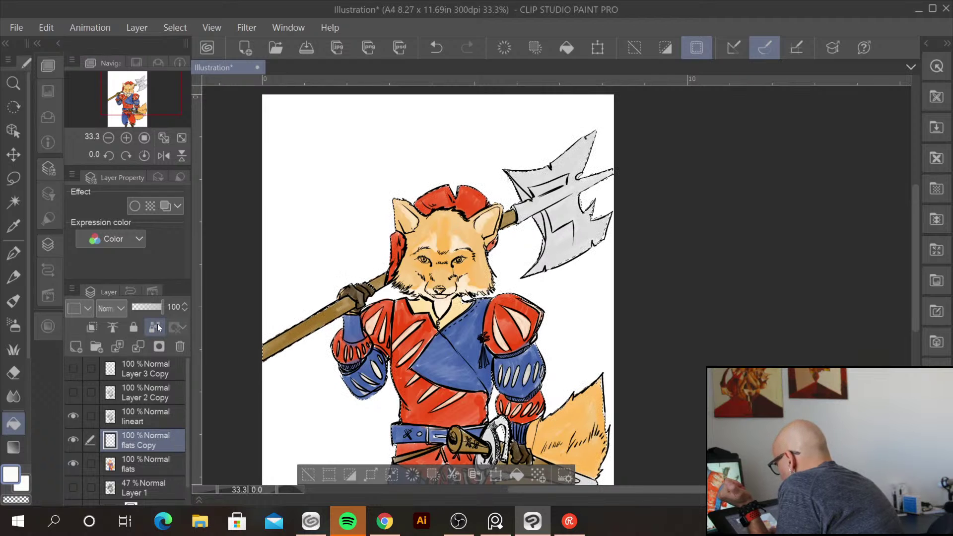
key(alt+BackSpace)
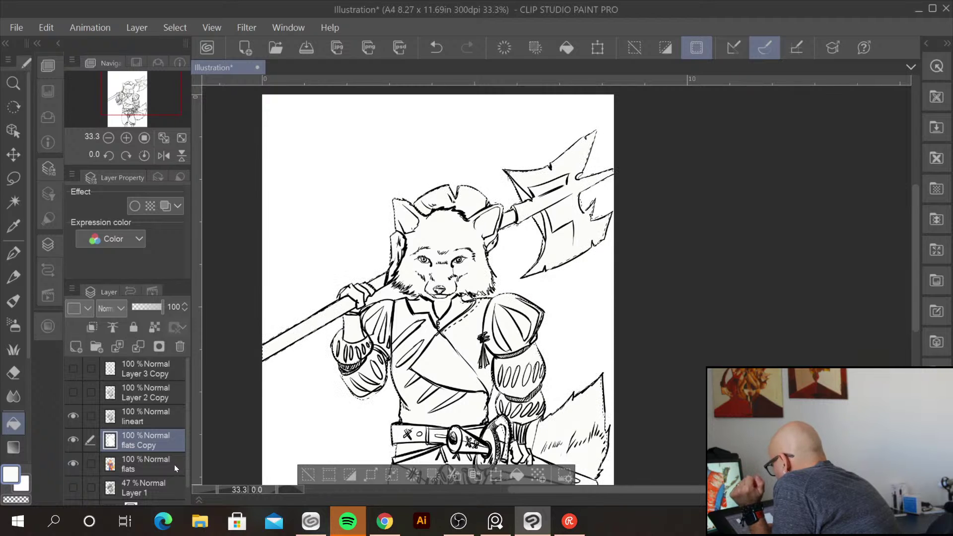
Lock the flats Copy layer's transparent pixels again and set it to Multiply blending at 60% opacity
click(154, 326)
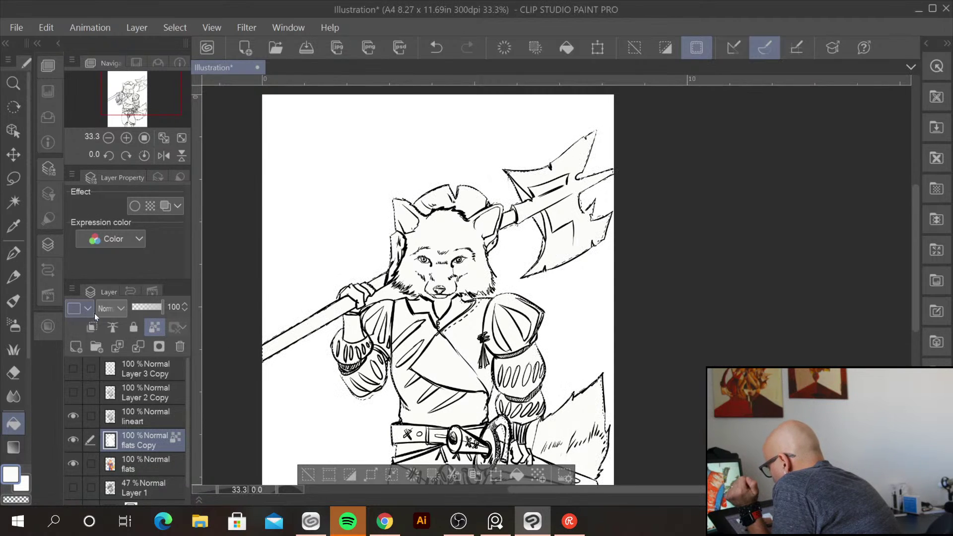
click(119, 309)
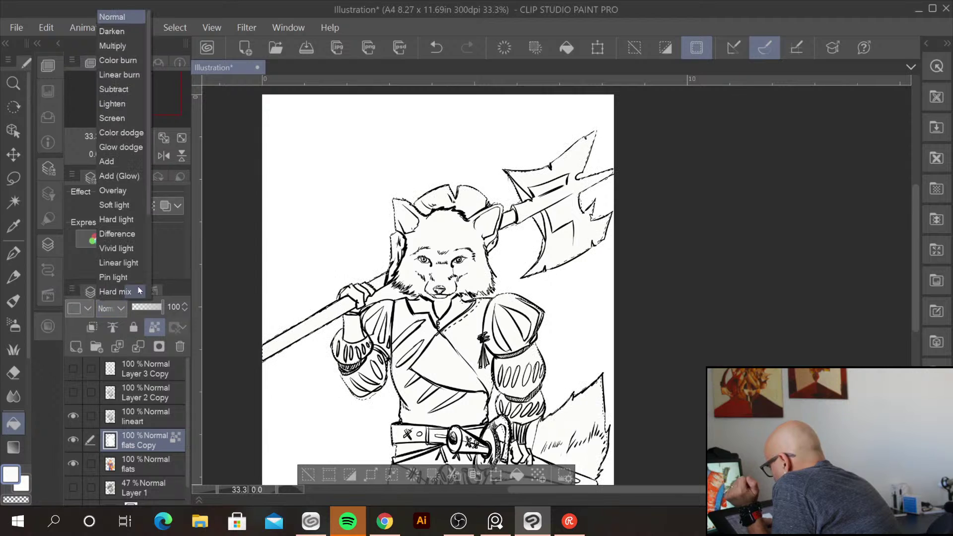
click(135, 46)
drag(162, 305, 150, 307)
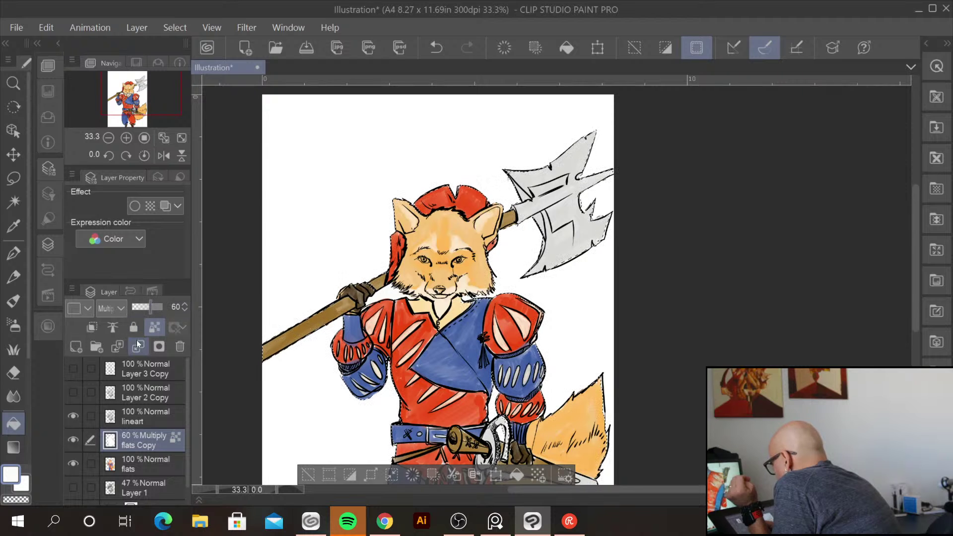
Switch to the brush with a dark grey drawing color (RGB 37, 37, 37) and remove the selection around the figure
click(15, 304)
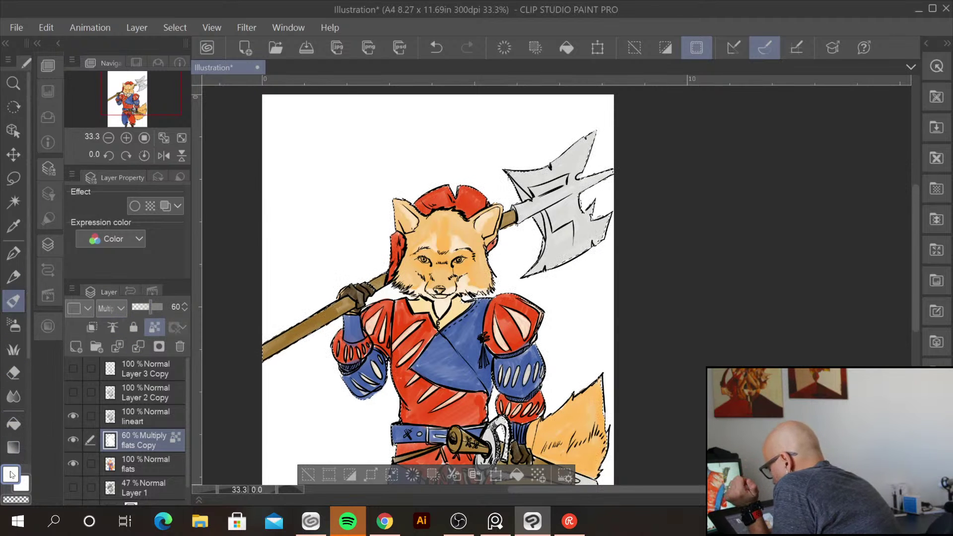
click(12, 475)
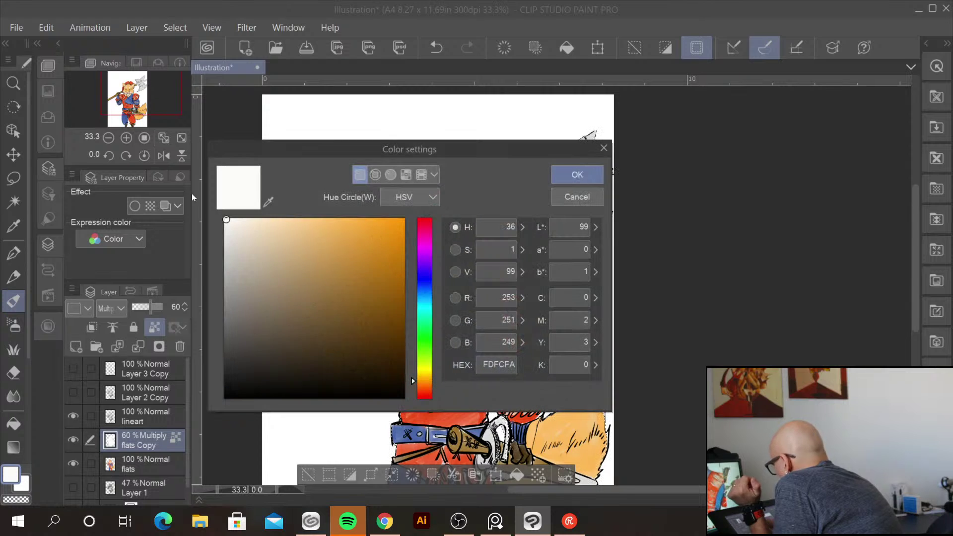
drag(226, 219, 223, 371)
click(575, 174)
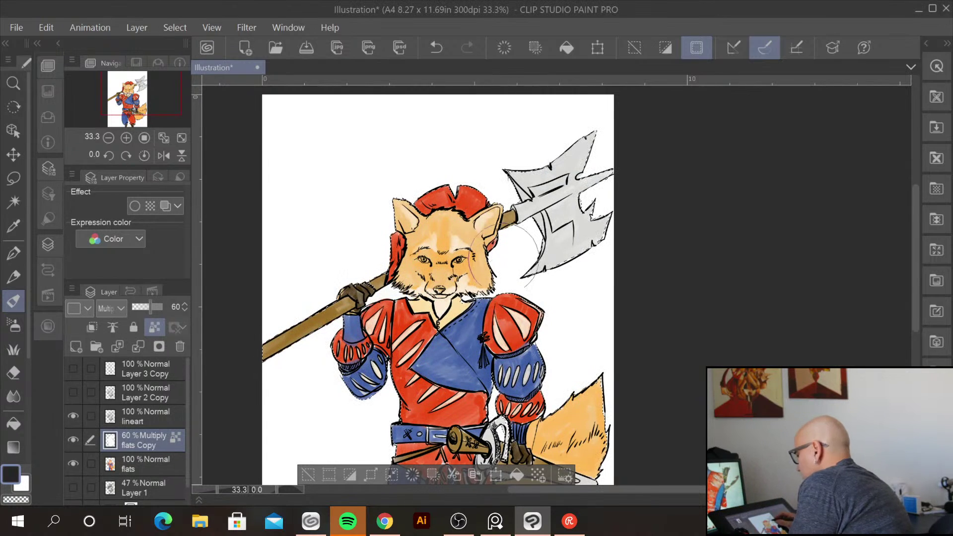
scroll(530, 302, down, 3)
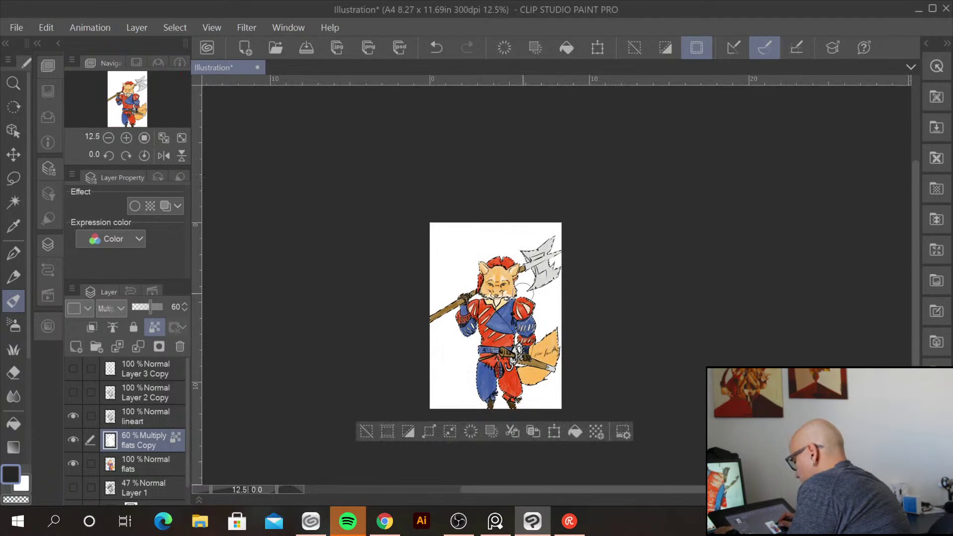
scroll(521, 287, up, 4)
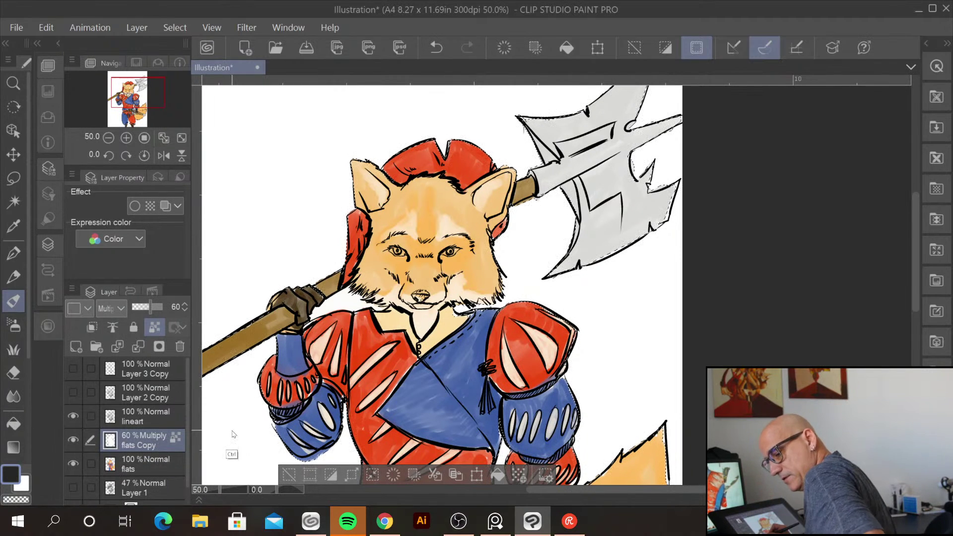
key(ctrl+d)
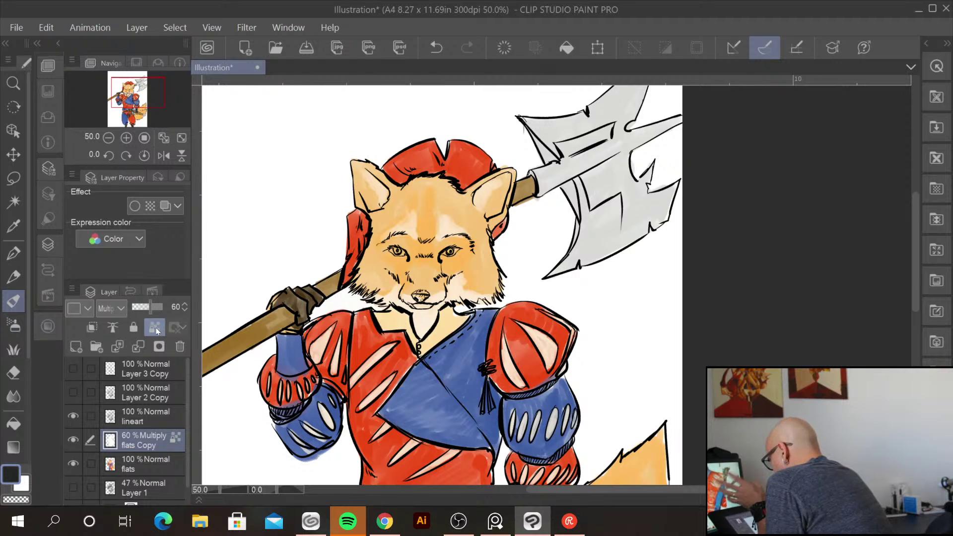
Brush dark shading into the folds and lower edge of the red hat on the Multiply layer, undoing a first broad pass
mouse_move(392, 154)
mouse_down()
mouse_move(379, 169)
mouse_move(429, 150)
mouse_move(402, 183)
mouse_move(438, 154)
mouse_move(495, 158)
mouse_up()
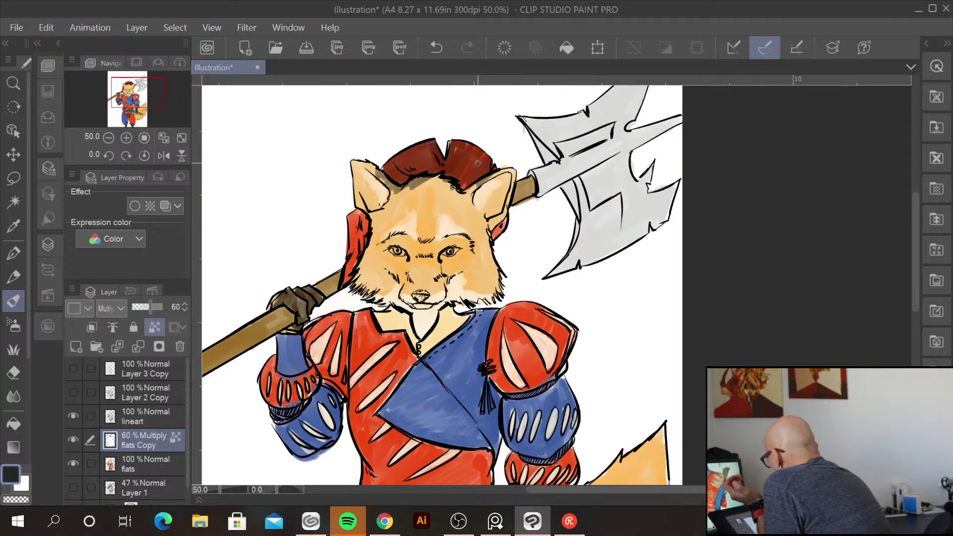
key(ctrl+z)
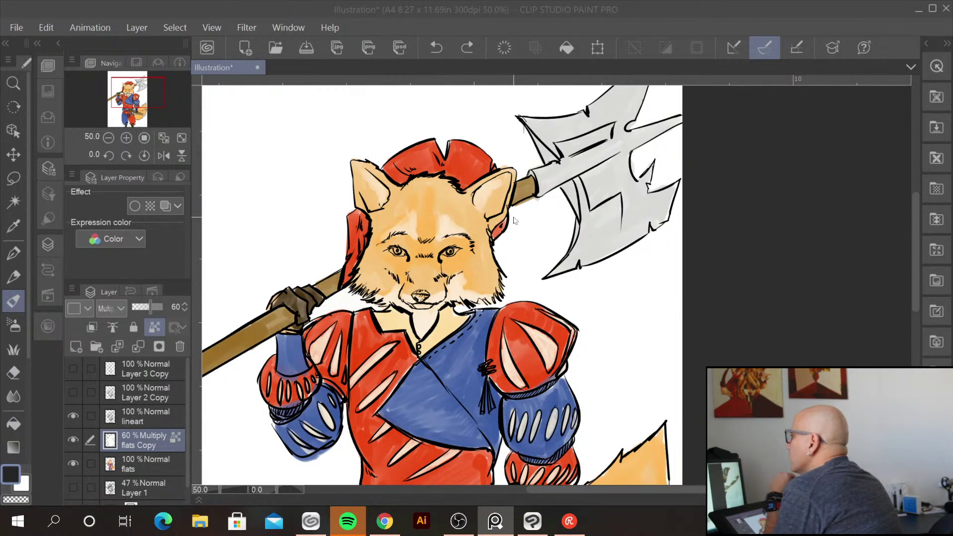
click(393, 176)
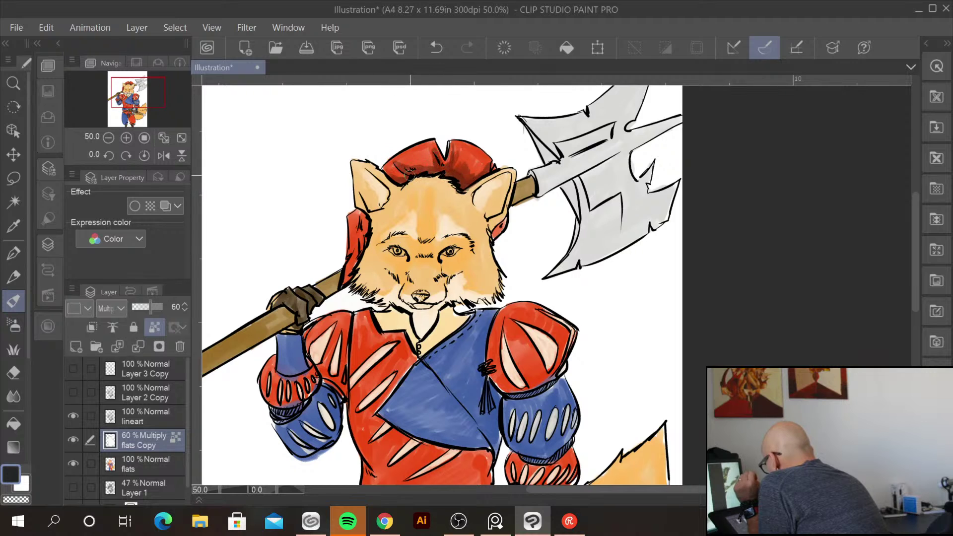
Raise the flats Copy layer's opacity to 100% and shade the hat's side flap, halberd shaft, raised glove and blue cuff
drag(151, 308, 158, 312)
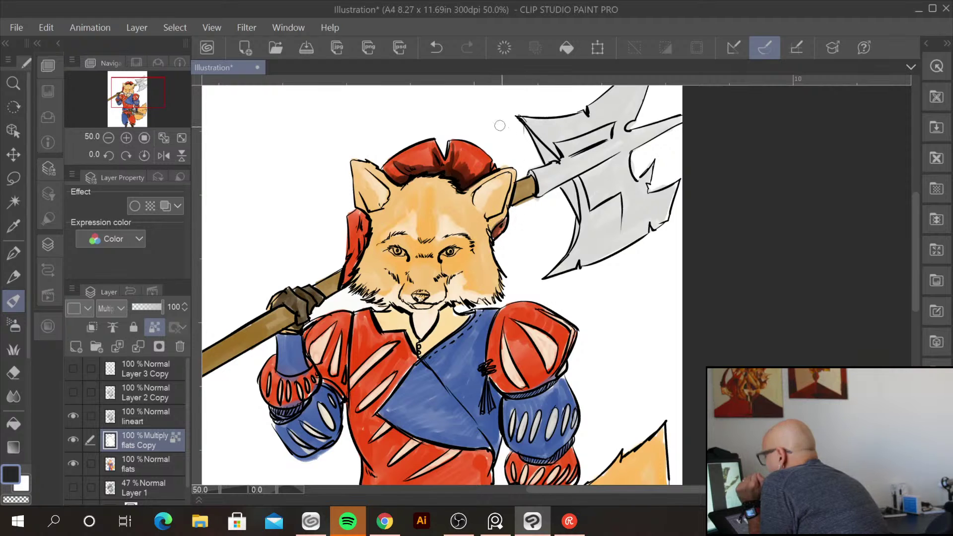
drag(362, 224, 366, 220)
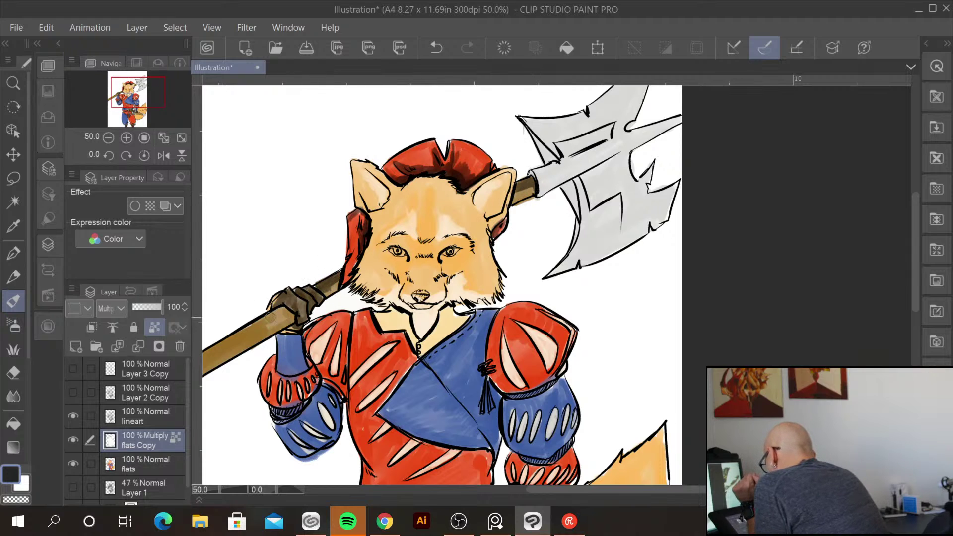
mouse_move(213, 346)
mouse_down()
mouse_move(282, 310)
mouse_move(209, 355)
mouse_move(268, 325)
mouse_move(208, 365)
mouse_up()
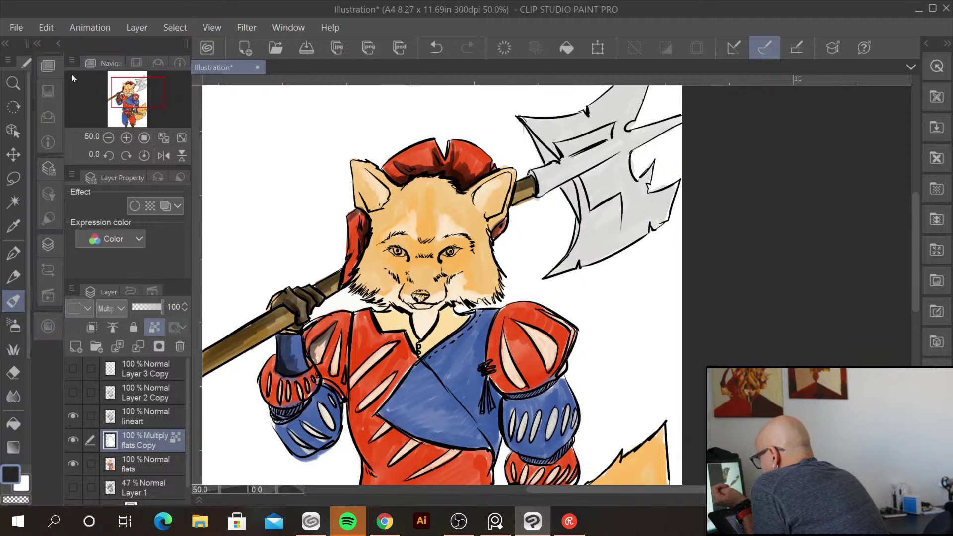
Switch to the blendTraditional-Gus brush and reduce its size to 40
click(49, 326)
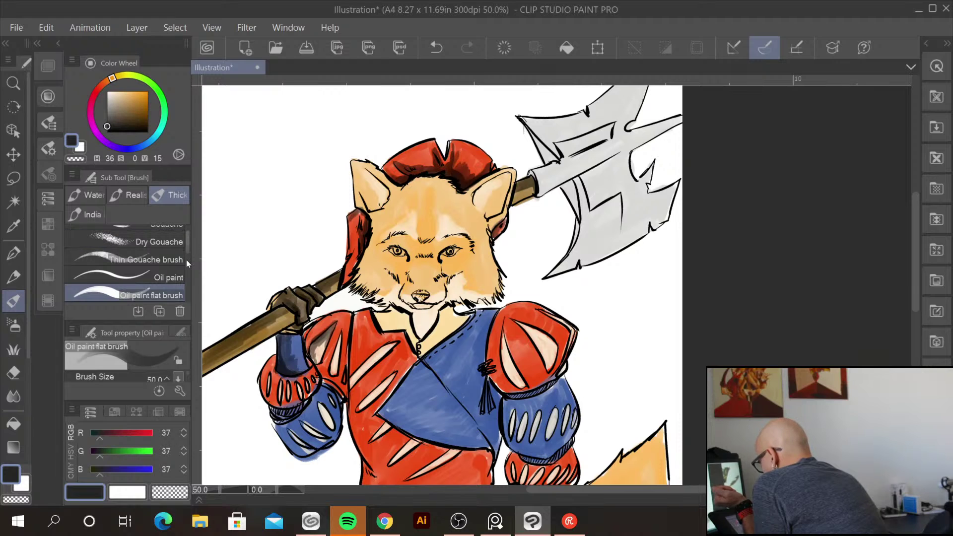
scroll(185, 254, down, 4)
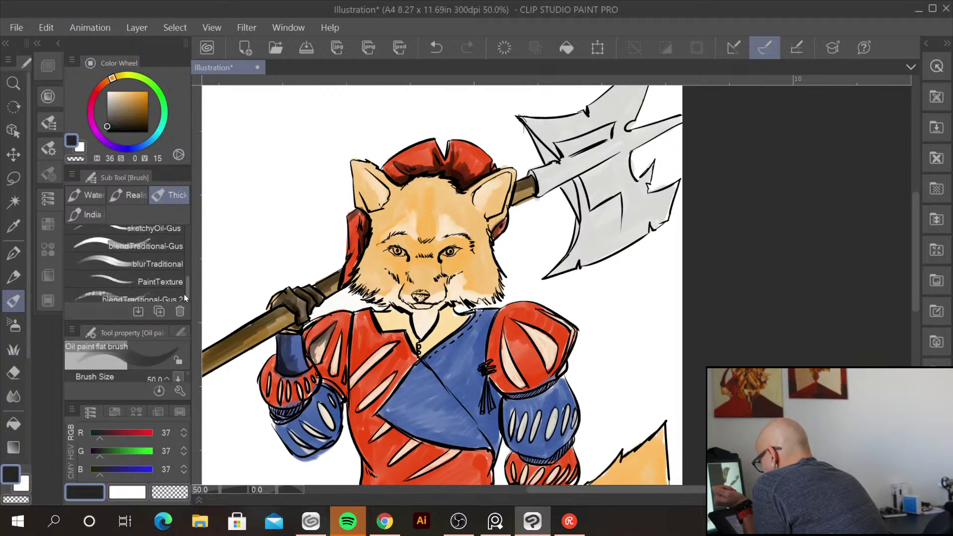
scroll(183, 298, up, 1)
click(178, 253)
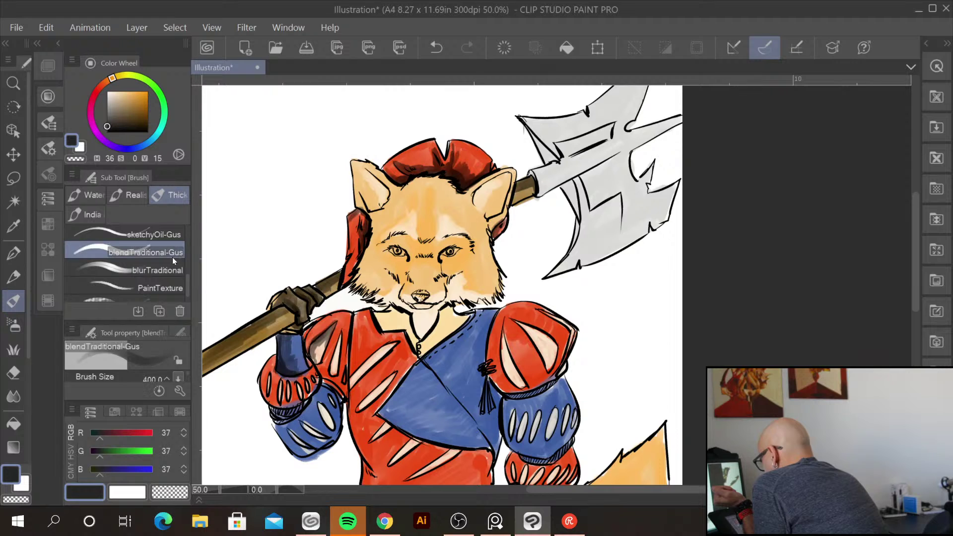
key(bracketleft)
key(bracketleft)
key(bracketleft)
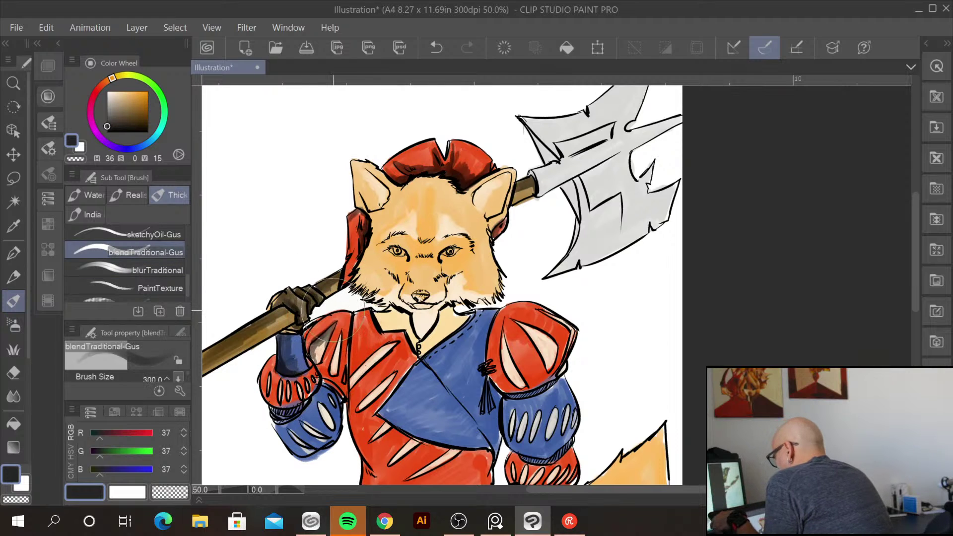
key(bracketleft)
key(bracketleft)
key(bracketleft)
key(bracketleft)
key(bracketleft)
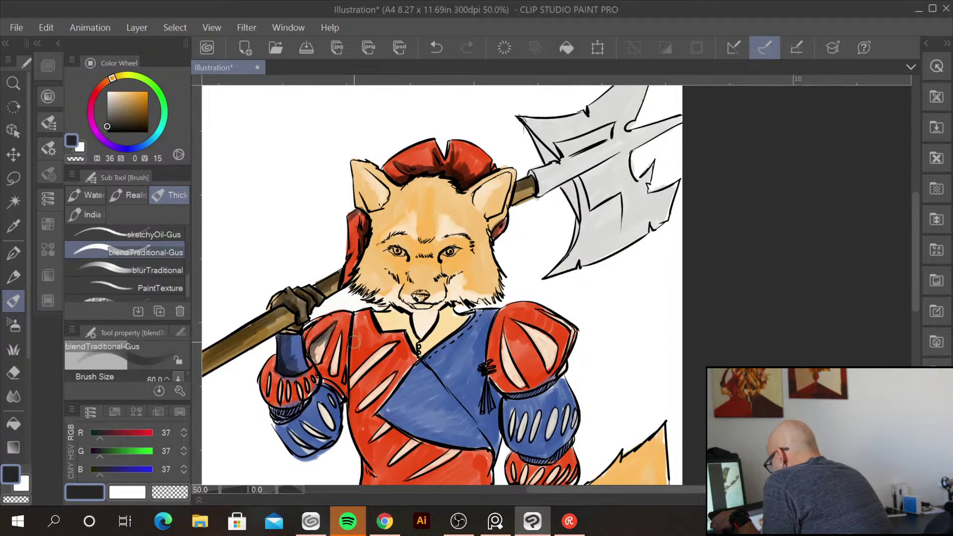
Brush dark shading along the folds and slashes of the raised arm's red puffed upper sleeve
key(ctrl+plus)
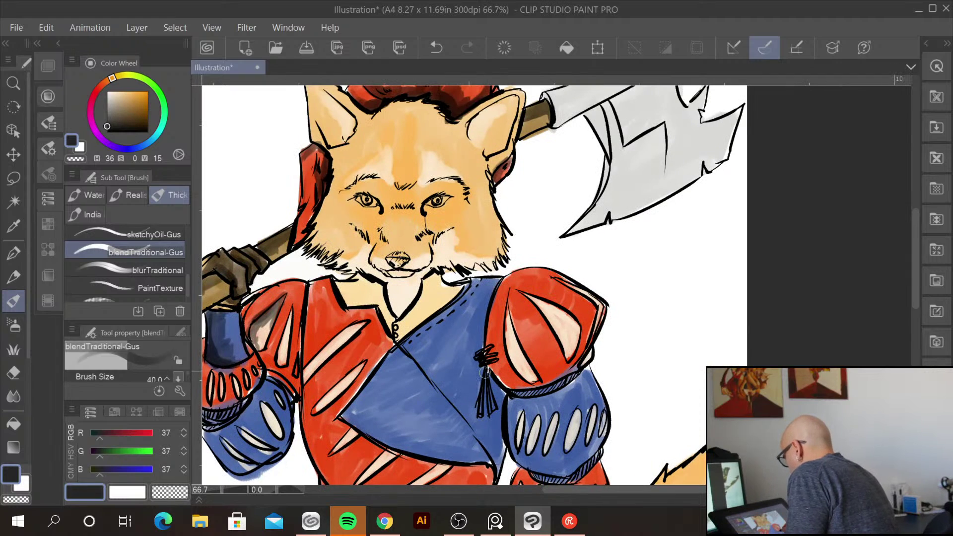
drag(430, 372, 505, 288)
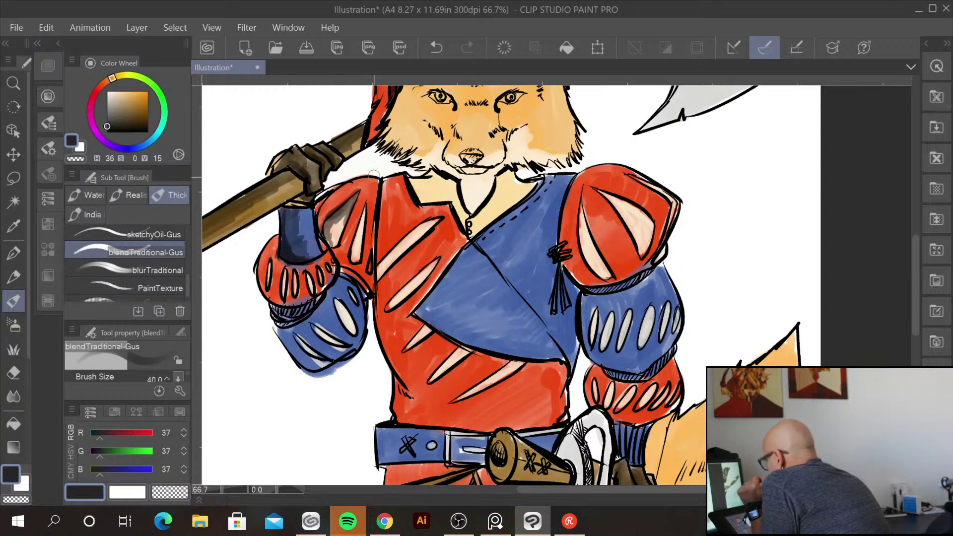
mouse_move(365, 202)
mouse_down()
mouse_move(353, 253)
mouse_move(356, 243)
mouse_up()
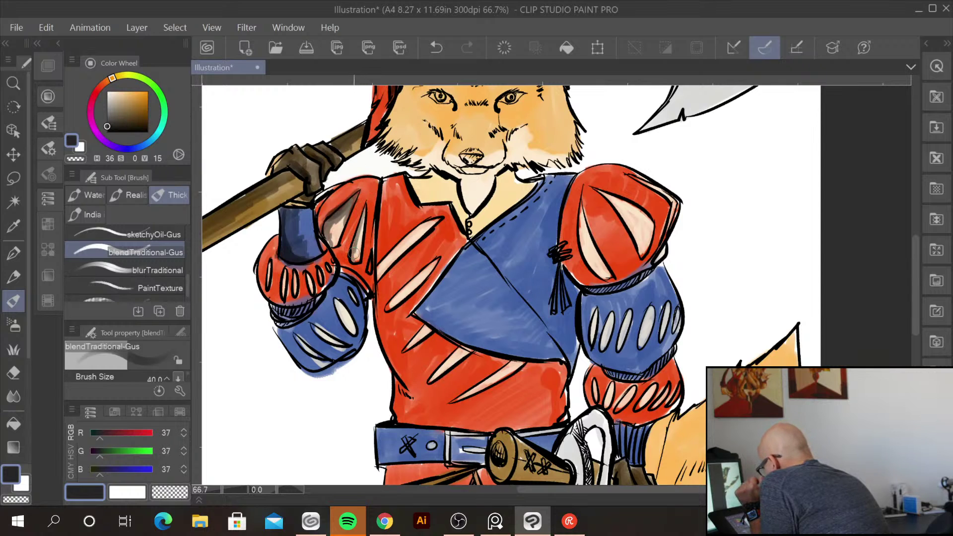
drag(378, 180, 373, 233)
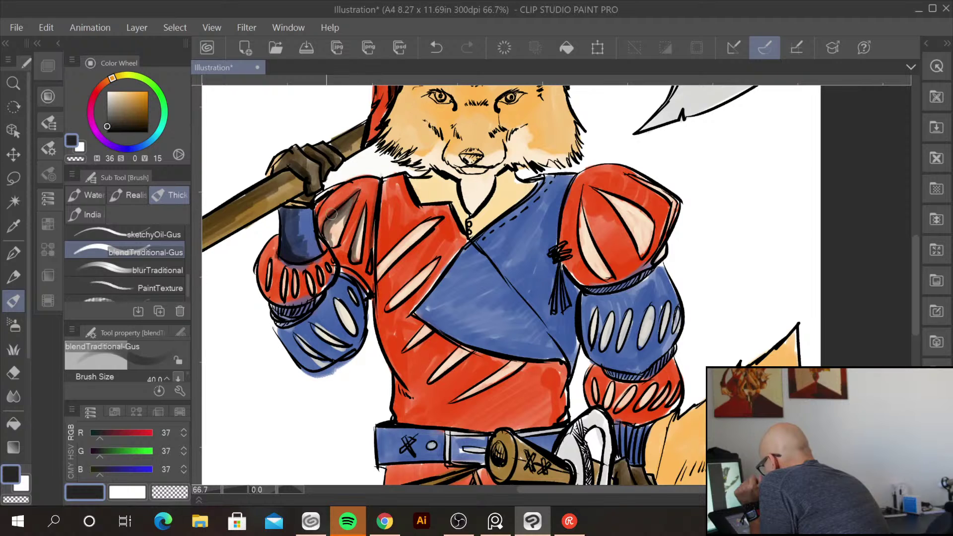
mouse_move(353, 182)
mouse_down()
mouse_move(324, 222)
mouse_move(344, 187)
mouse_move(331, 211)
mouse_move(330, 194)
mouse_move(343, 185)
mouse_move(364, 210)
mouse_move(359, 196)
mouse_move(340, 246)
mouse_up()
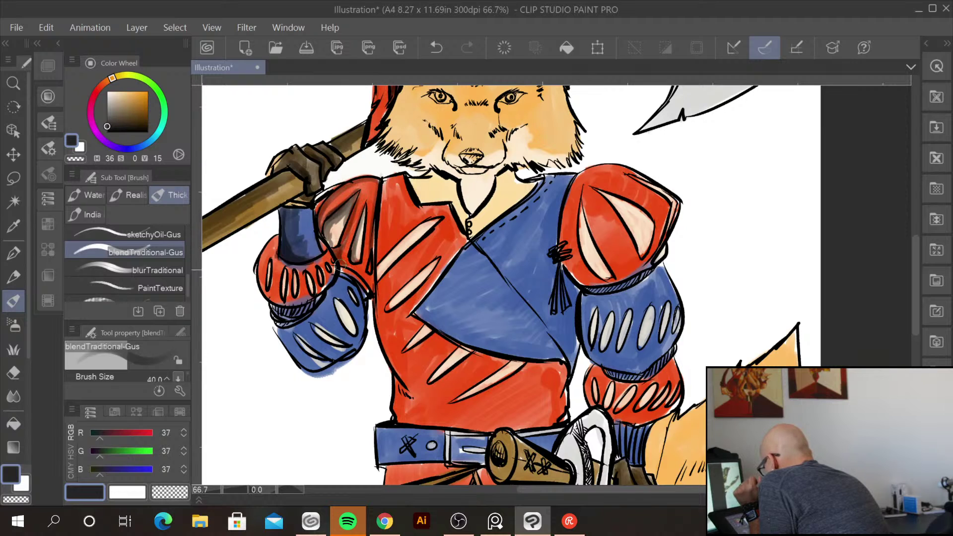
drag(380, 184, 368, 270)
drag(373, 213, 363, 279)
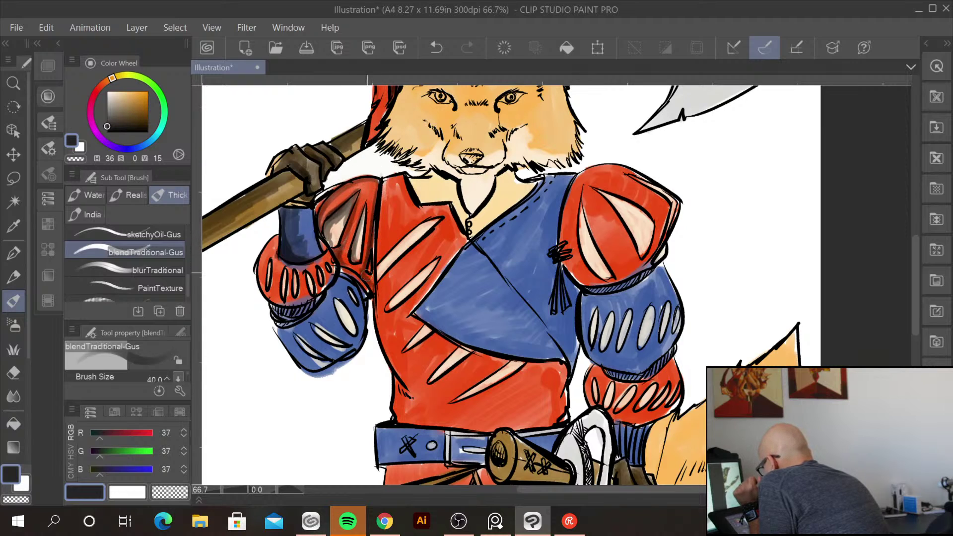
Brush dark shading along the red doublet's edge beside the raised arm and around the raised arm's lower red puff
drag(381, 182, 376, 248)
mouse_move(385, 216)
mouse_down()
mouse_move(380, 250)
mouse_move(409, 210)
mouse_move(423, 122)
mouse_move(391, 194)
mouse_move(404, 197)
mouse_move(404, 114)
mouse_move(404, 226)
mouse_move(376, 258)
mouse_up()
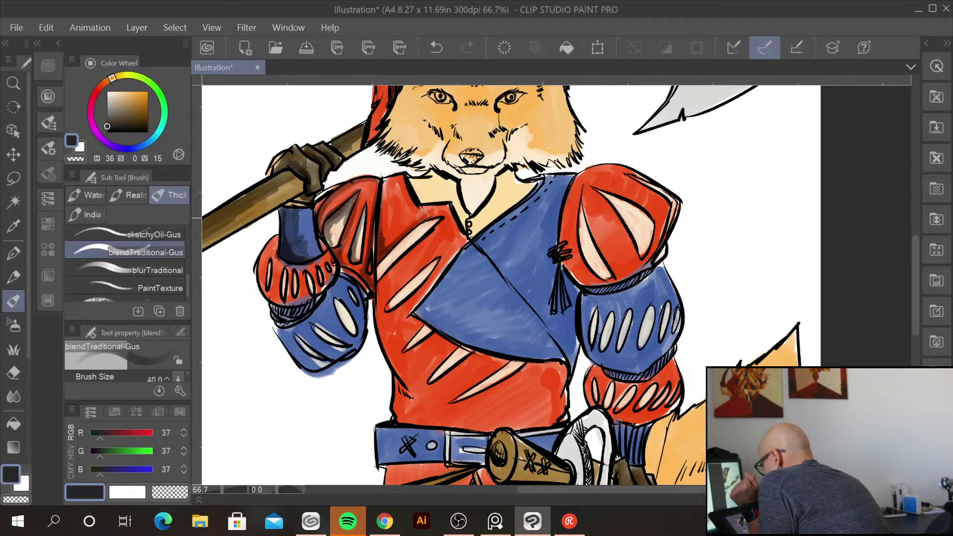
key(F7)
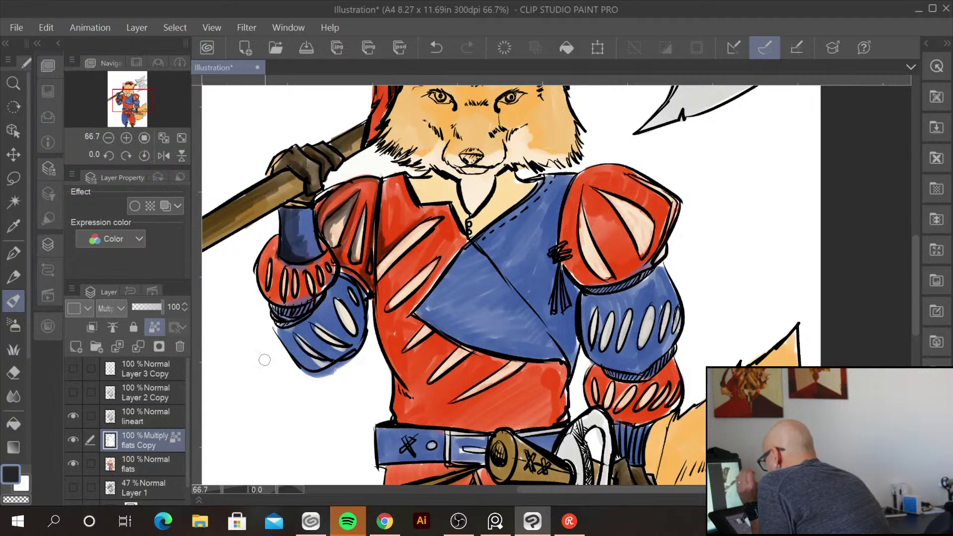
key(F7)
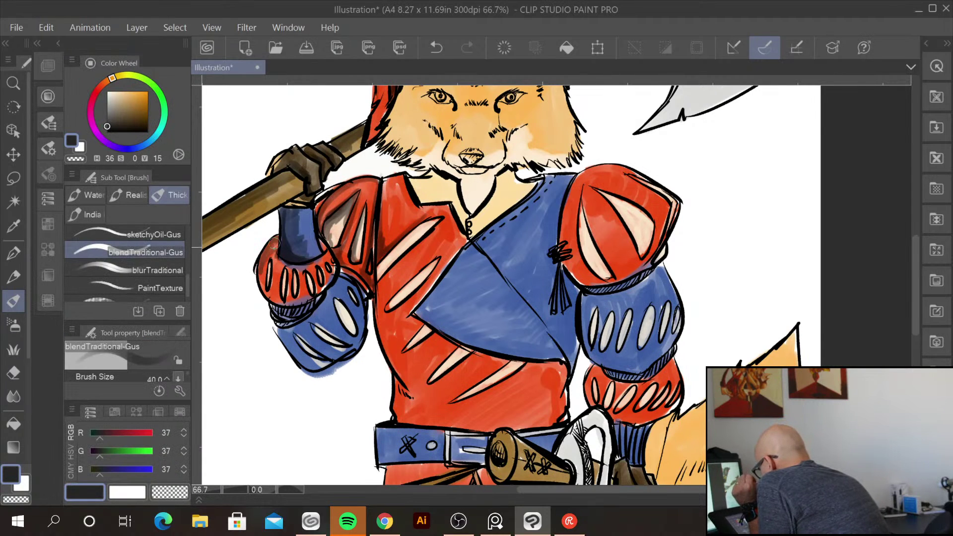
drag(276, 249, 269, 260)
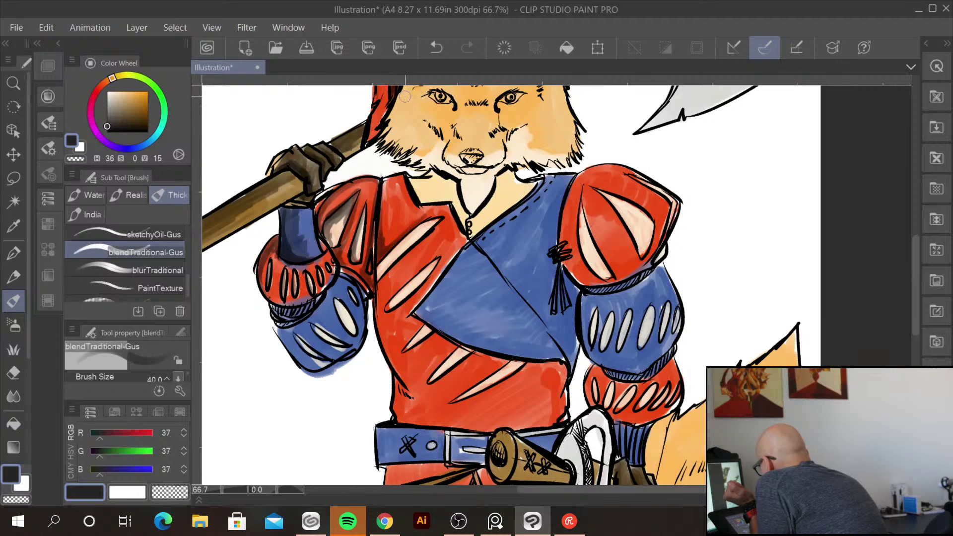
drag(280, 256, 278, 234)
mouse_move(258, 268)
mouse_down()
mouse_move(271, 245)
mouse_move(334, 320)
mouse_move(278, 317)
mouse_up()
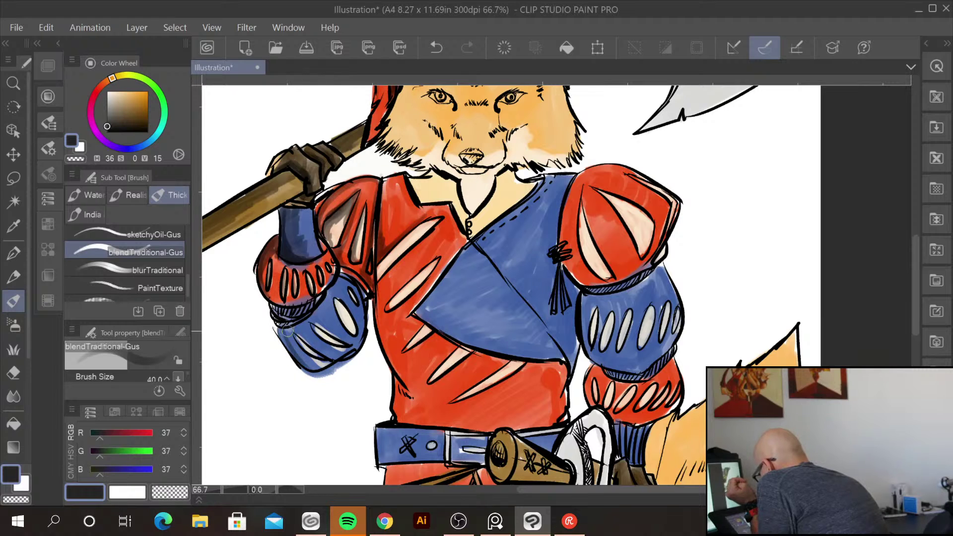
Enlarge the brush to 60 and shade the raised arm's blue sleeve and the red doublet's side and slashes
key(])
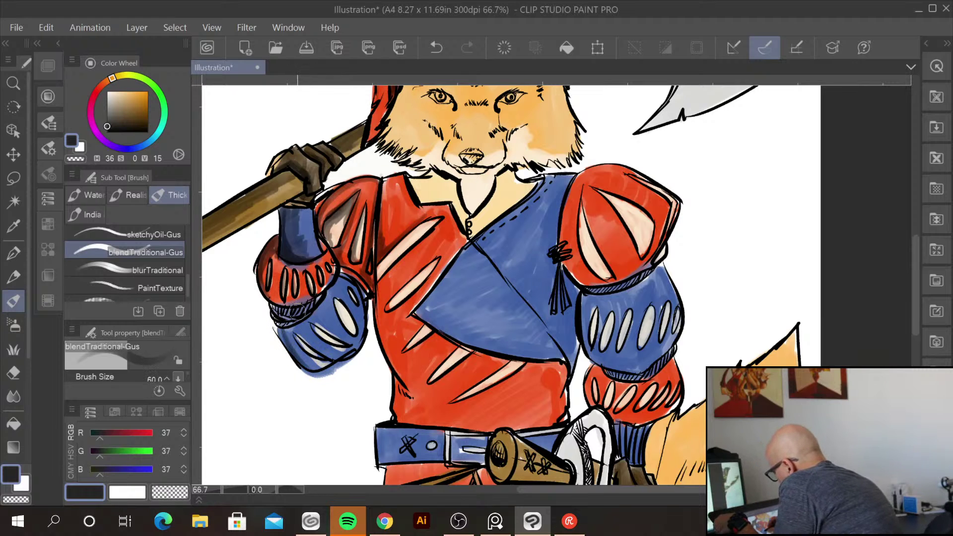
mouse_move(298, 346)
mouse_down()
mouse_move(313, 365)
mouse_move(325, 358)
mouse_move(310, 341)
mouse_move(362, 322)
mouse_move(370, 295)
mouse_move(412, 389)
mouse_up()
drag(377, 278, 422, 383)
mouse_move(382, 270)
mouse_down()
mouse_move(402, 223)
mouse_move(388, 282)
mouse_move(418, 238)
mouse_move(371, 288)
mouse_move(433, 227)
mouse_move(378, 294)
mouse_move(393, 277)
mouse_move(377, 305)
mouse_move(427, 257)
mouse_move(394, 294)
mouse_move(408, 295)
mouse_move(389, 317)
mouse_move(427, 281)
mouse_move(390, 328)
mouse_move(401, 302)
mouse_move(382, 322)
mouse_move(413, 305)
mouse_move(400, 359)
mouse_move(395, 325)
mouse_move(413, 382)
mouse_move(391, 337)
mouse_move(426, 390)
mouse_move(406, 370)
mouse_move(395, 377)
mouse_move(394, 390)
mouse_move(411, 397)
mouse_move(409, 425)
mouse_move(419, 422)
mouse_move(419, 392)
mouse_move(441, 430)
mouse_move(443, 290)
mouse_move(403, 351)
mouse_move(437, 320)
mouse_move(440, 252)
mouse_move(389, 312)
mouse_move(447, 205)
mouse_move(395, 258)
mouse_move(449, 340)
mouse_move(474, 344)
mouse_move(440, 373)
mouse_move(471, 350)
mouse_move(500, 347)
mouse_move(511, 370)
mouse_up()
mouse_move(490, 155)
mouse_down()
mouse_move(461, 263)
mouse_move(474, 276)
mouse_move(462, 181)
mouse_up()
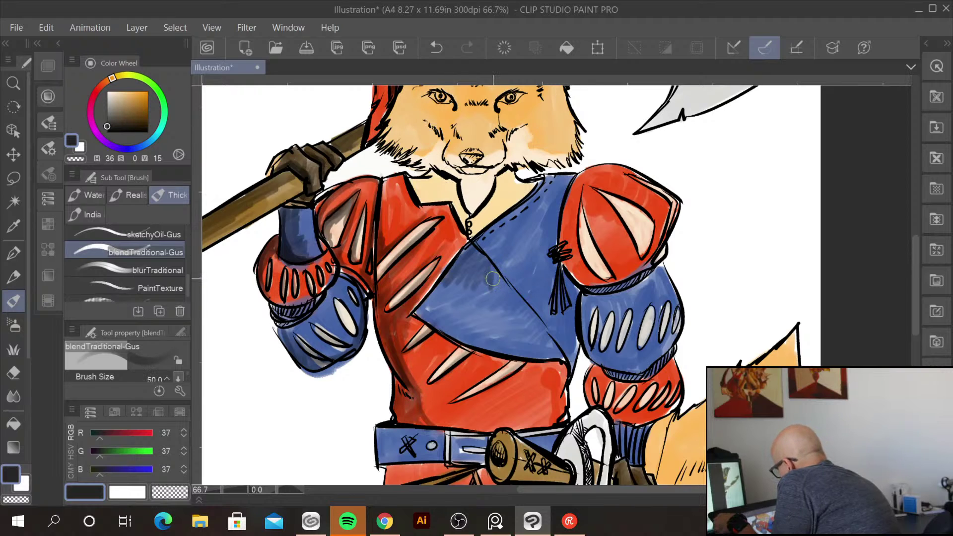
Enlarge the brush further and shade the blue wrap panel across the chest and the cream collar beneath the fox's chin
key(bracketright)
mouse_move(494, 283)
mouse_down()
mouse_move(481, 297)
mouse_move(513, 318)
mouse_move(516, 306)
mouse_move(556, 347)
mouse_move(533, 322)
mouse_move(530, 343)
mouse_move(523, 340)
mouse_move(512, 295)
mouse_move(488, 317)
mouse_move(478, 261)
mouse_move(418, 298)
mouse_up()
mouse_move(427, 186)
mouse_down()
mouse_move(503, 175)
mouse_move(469, 238)
mouse_move(575, 151)
mouse_move(540, 145)
mouse_move(552, 179)
mouse_move(484, 239)
mouse_move(516, 243)
mouse_move(499, 244)
mouse_move(561, 186)
mouse_move(535, 272)
mouse_move(556, 225)
mouse_move(558, 329)
mouse_move(575, 289)
mouse_move(566, 355)
mouse_move(576, 289)
mouse_move(568, 336)
mouse_move(566, 206)
mouse_up()
mouse_move(381, 176)
mouse_down()
mouse_move(382, 223)
mouse_move(392, 176)
mouse_move(400, 188)
mouse_move(385, 176)
mouse_move(389, 184)
mouse_up()
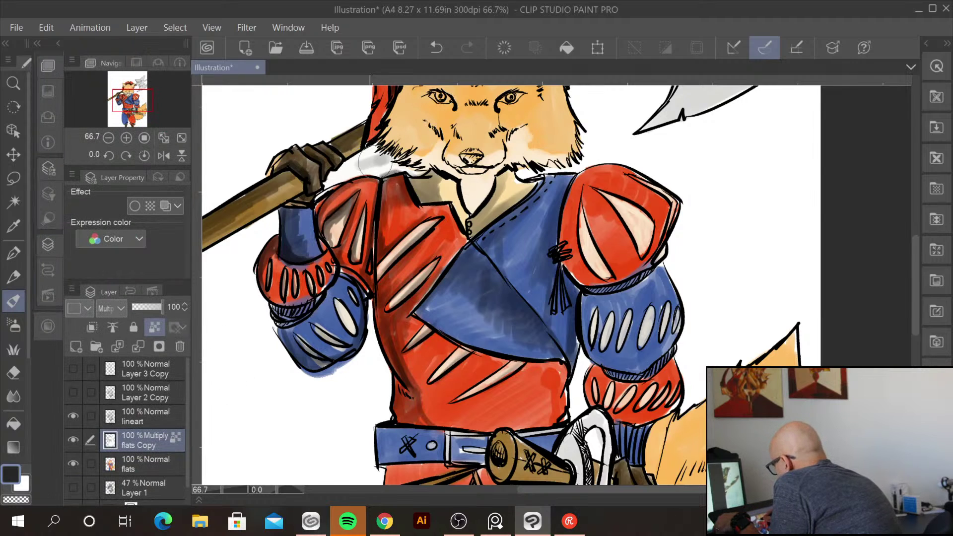
mouse_move(372, 170)
mouse_down()
mouse_move(381, 172)
mouse_move(377, 166)
mouse_up()
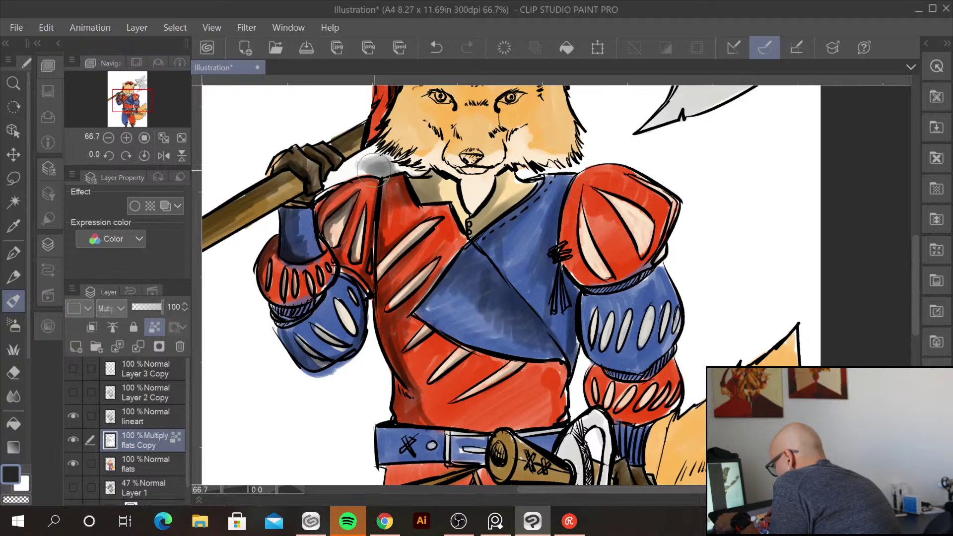
mouse_move(372, 167)
mouse_down()
mouse_move(387, 171)
mouse_move(347, 164)
mouse_move(377, 157)
mouse_move(350, 166)
mouse_up()
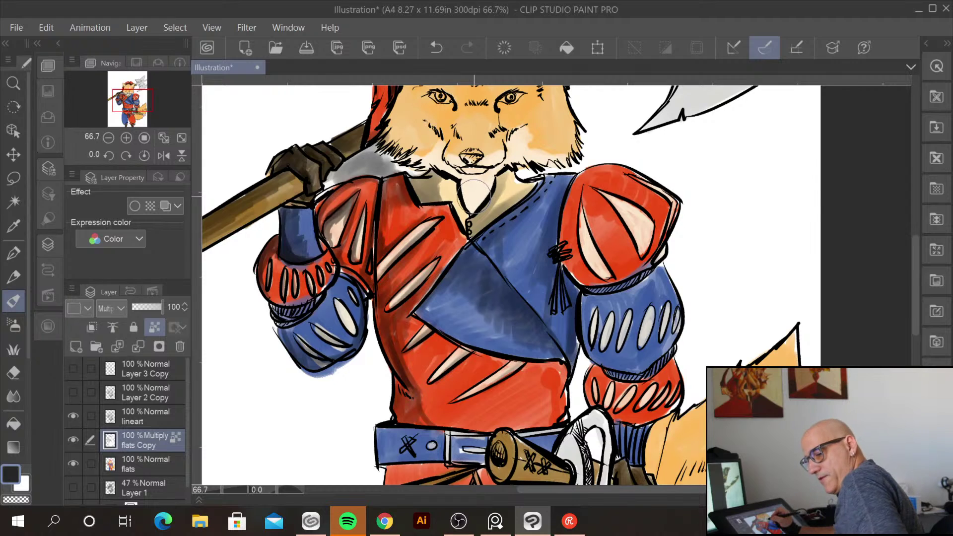
key(ctrl+z)
key(ctrl+z)
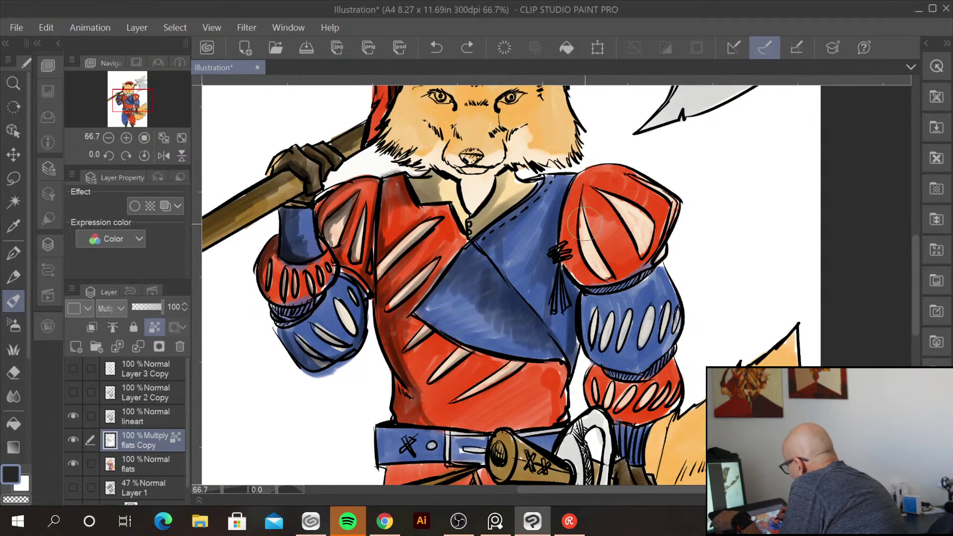
Brush dark shading over the top, folds and slashes of the lowered arm's red puffed shoulder sleeve
drag(577, 231, 600, 272)
drag(633, 217, 635, 250)
drag(608, 196, 638, 263)
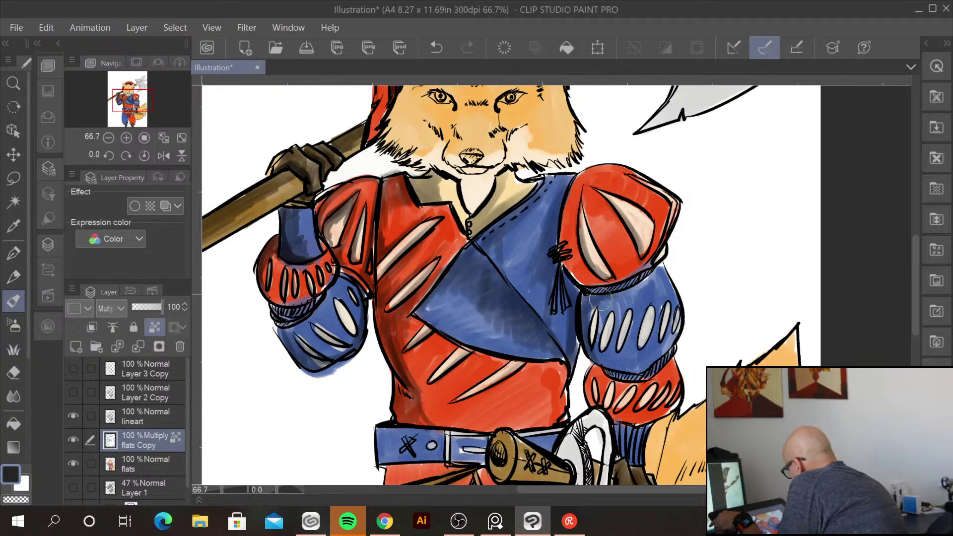
mouse_move(594, 354)
mouse_down()
mouse_move(584, 307)
mouse_move(602, 283)
mouse_move(575, 267)
mouse_up()
mouse_move(595, 194)
mouse_down()
mouse_move(627, 265)
mouse_move(585, 195)
mouse_move(613, 240)
mouse_move(615, 275)
mouse_up()
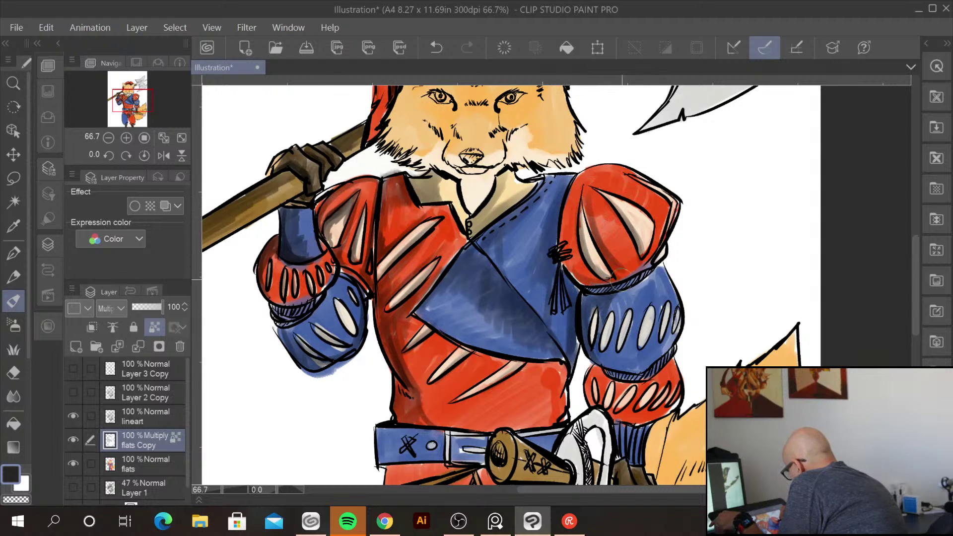
mouse_move(613, 198)
mouse_down()
mouse_move(636, 240)
mouse_move(603, 192)
mouse_move(652, 216)
mouse_move(634, 172)
mouse_move(659, 198)
mouse_move(666, 226)
mouse_up()
mouse_move(593, 171)
mouse_down()
mouse_move(572, 190)
mouse_move(624, 182)
mouse_up()
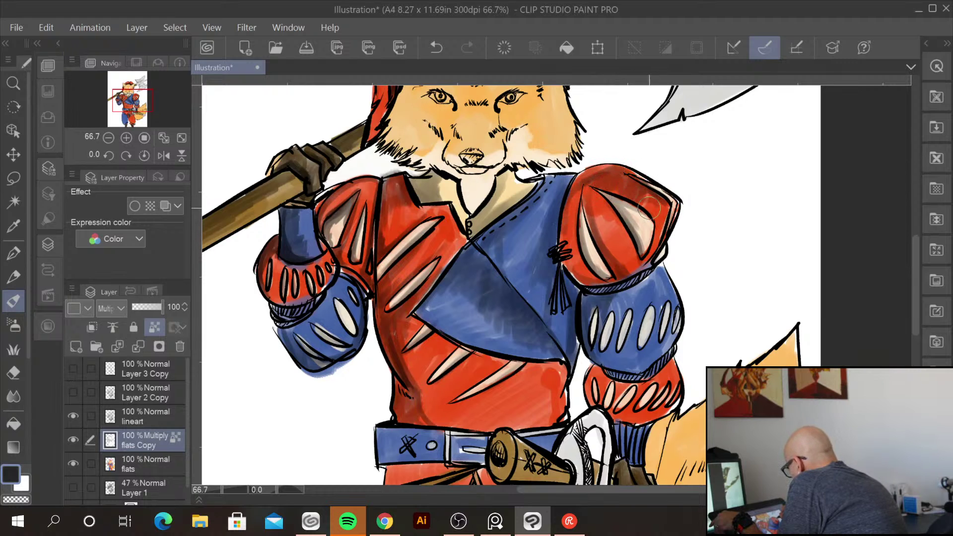
mouse_move(566, 219)
mouse_down()
mouse_move(598, 168)
mouse_move(571, 222)
mouse_up()
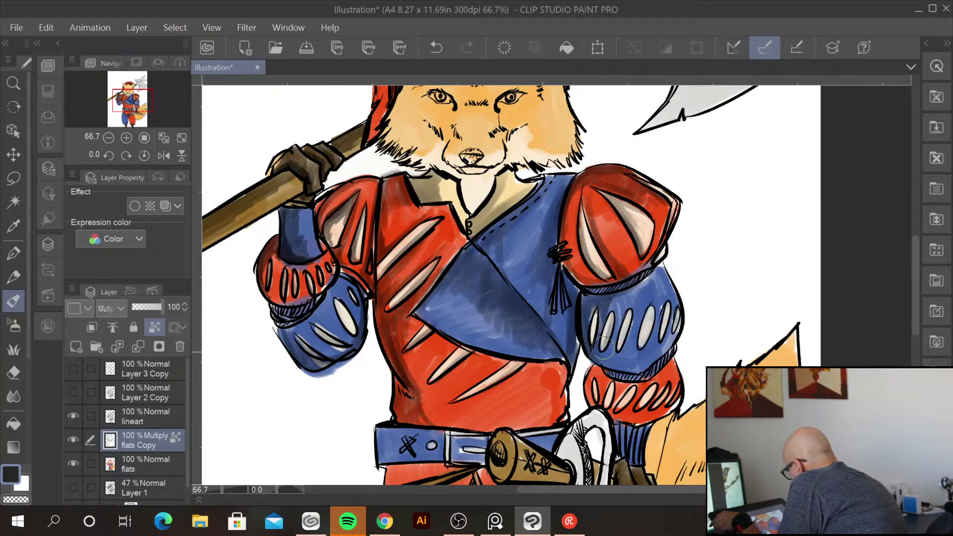
Shade the cream slashes and outer edge of the lowered arm's blue puffed sleeve
mouse_move(608, 342)
mouse_down()
mouse_move(631, 312)
mouse_move(653, 306)
mouse_move(663, 328)
mouse_up()
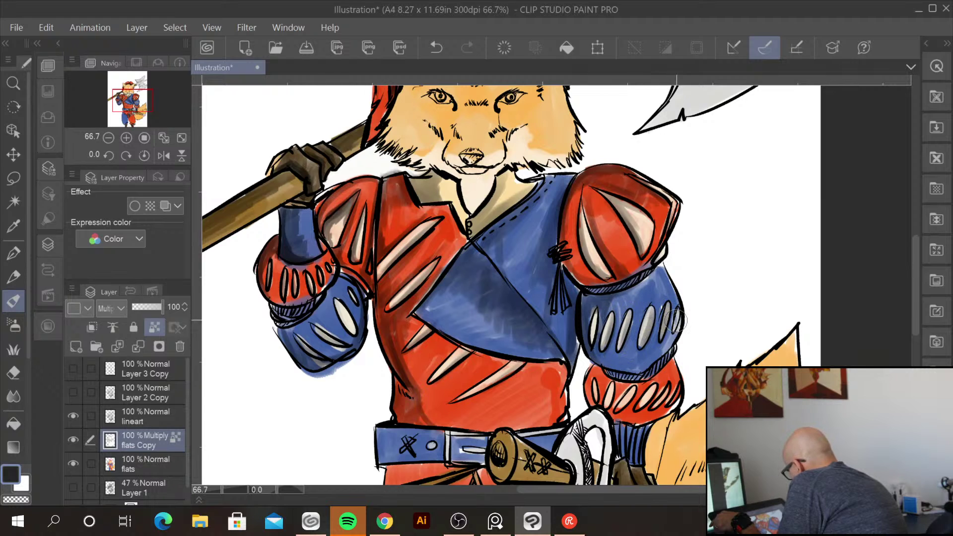
mouse_move(656, 271)
mouse_down()
mouse_move(645, 291)
mouse_move(650, 308)
mouse_move(667, 295)
mouse_up()
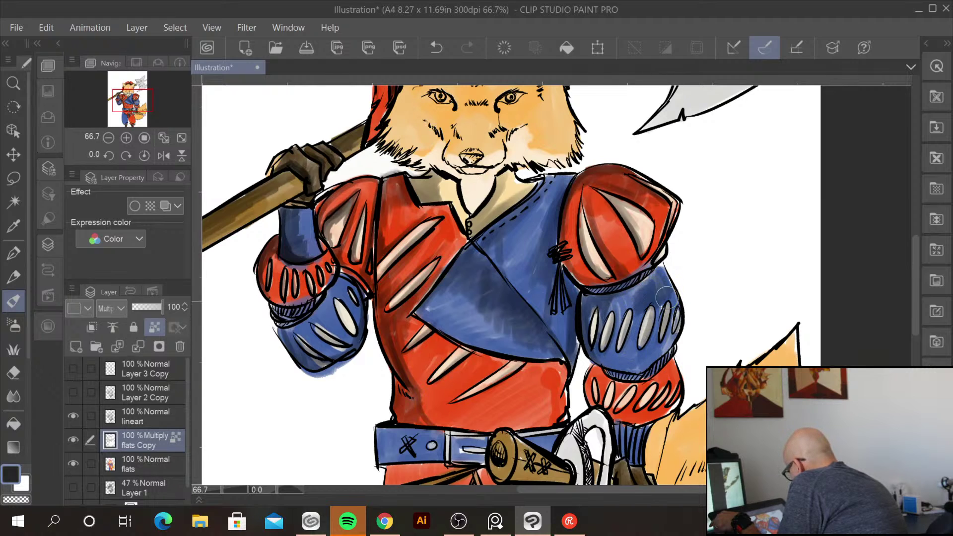
drag(659, 342, 666, 339)
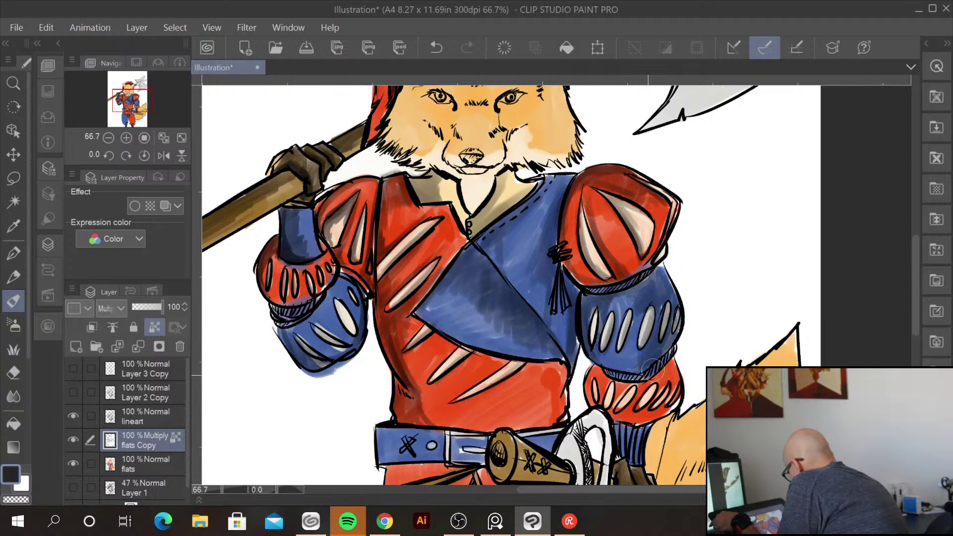
Brush dark shading onto the lower red doublet, beneath the blue wrap panel, around the slashes and above the belt
scroll(768, 238, down, 2)
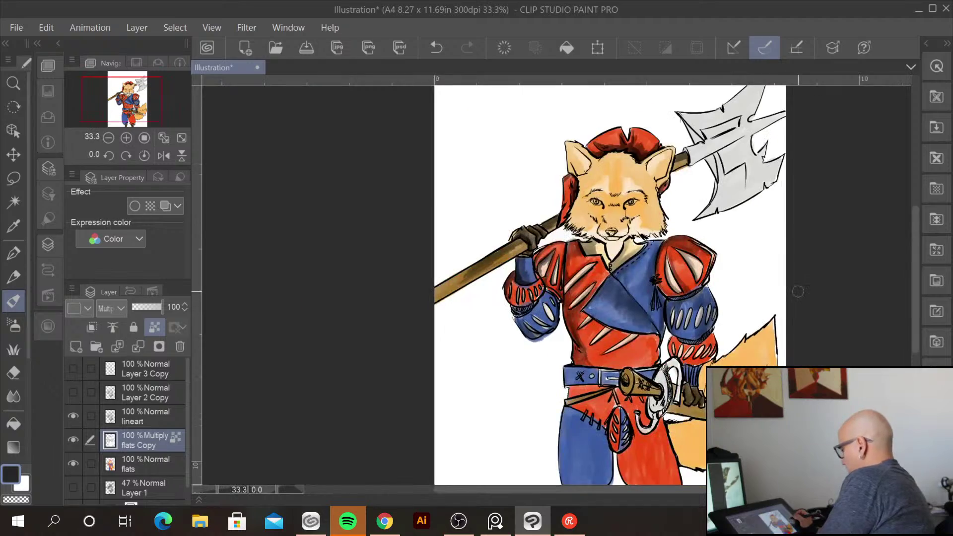
scroll(797, 291, up, 2)
drag(641, 340, 629, 187)
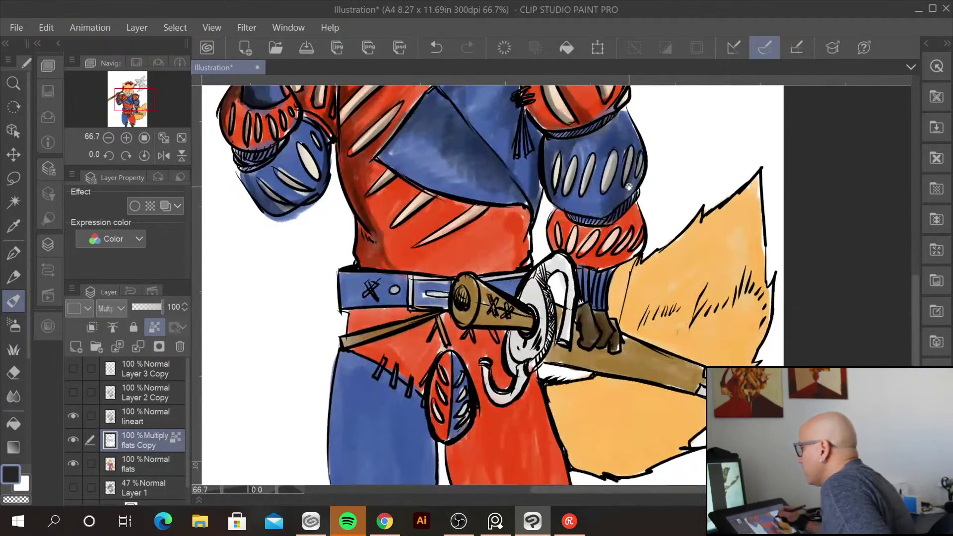
mouse_move(470, 211)
mouse_down()
mouse_move(430, 244)
mouse_move(492, 202)
mouse_move(404, 247)
mouse_up()
mouse_move(500, 203)
mouse_down()
mouse_move(461, 238)
mouse_move(498, 229)
mouse_move(484, 245)
mouse_move(519, 242)
mouse_move(499, 269)
mouse_move(524, 252)
mouse_move(455, 266)
mouse_move(472, 239)
mouse_move(437, 250)
mouse_move(476, 223)
mouse_move(486, 227)
mouse_move(476, 270)
mouse_up()
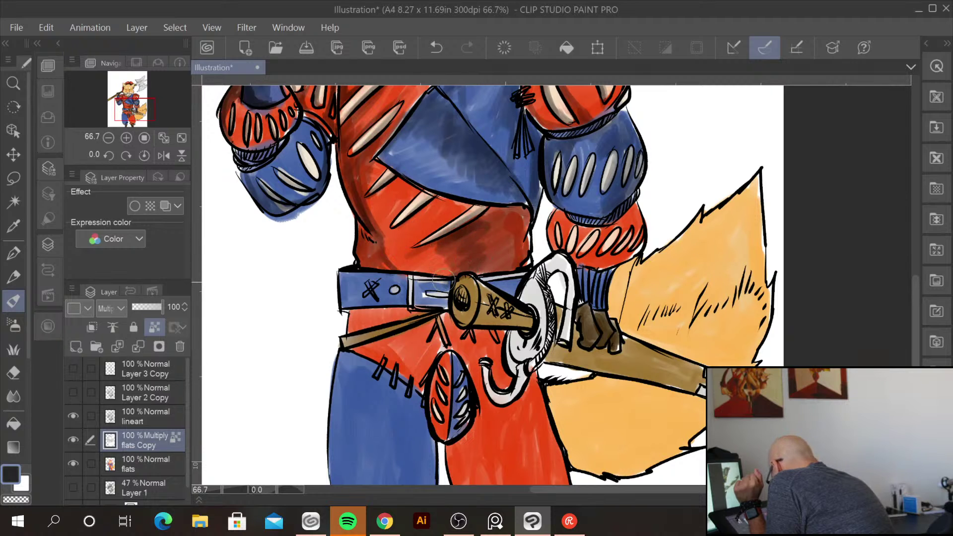
mouse_move(435, 199)
mouse_down()
mouse_move(425, 222)
mouse_move(471, 204)
mouse_up()
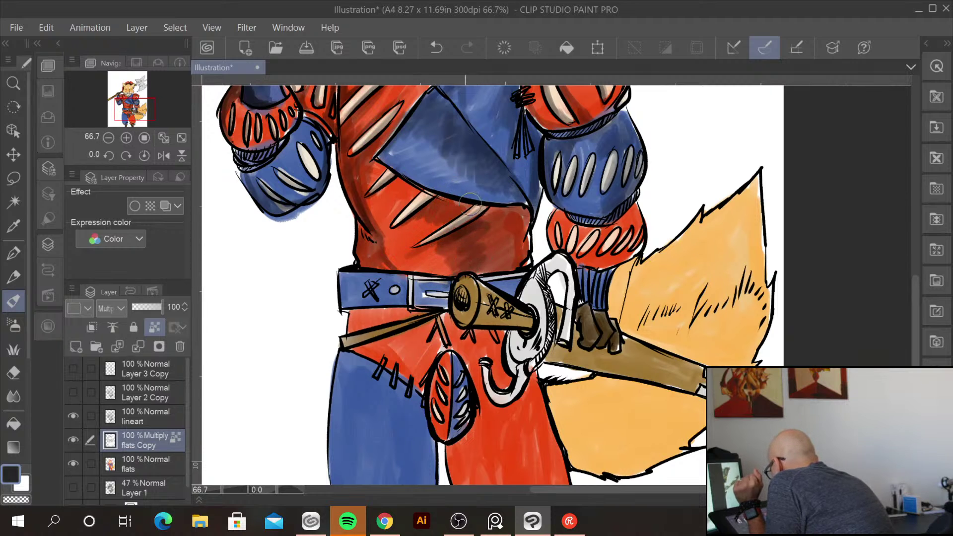
drag(403, 219, 395, 192)
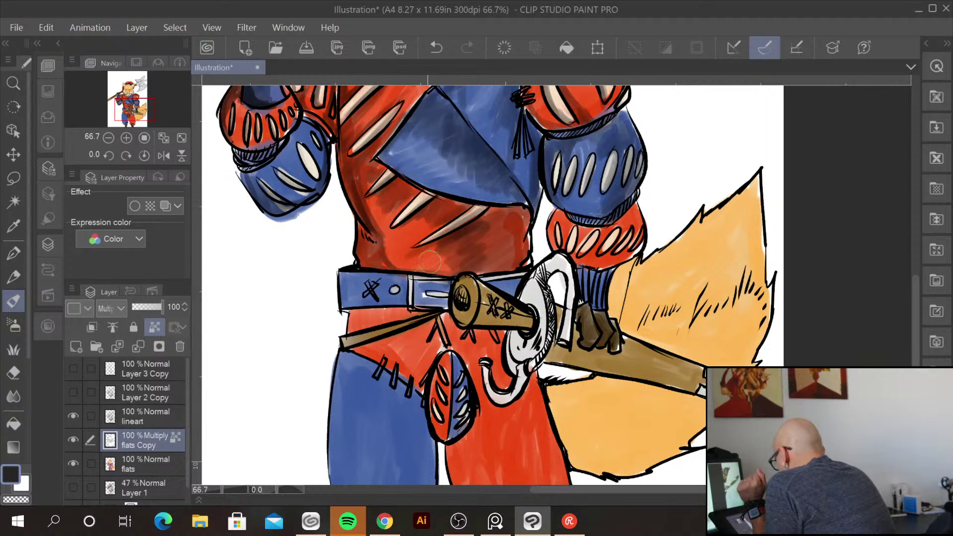
Shade the blue belt, the sword's grip and guard, and the brown scabbard below the gloved hand
mouse_move(341, 273)
mouse_down()
mouse_move(384, 292)
mouse_move(348, 287)
mouse_move(371, 299)
mouse_move(346, 303)
mouse_up()
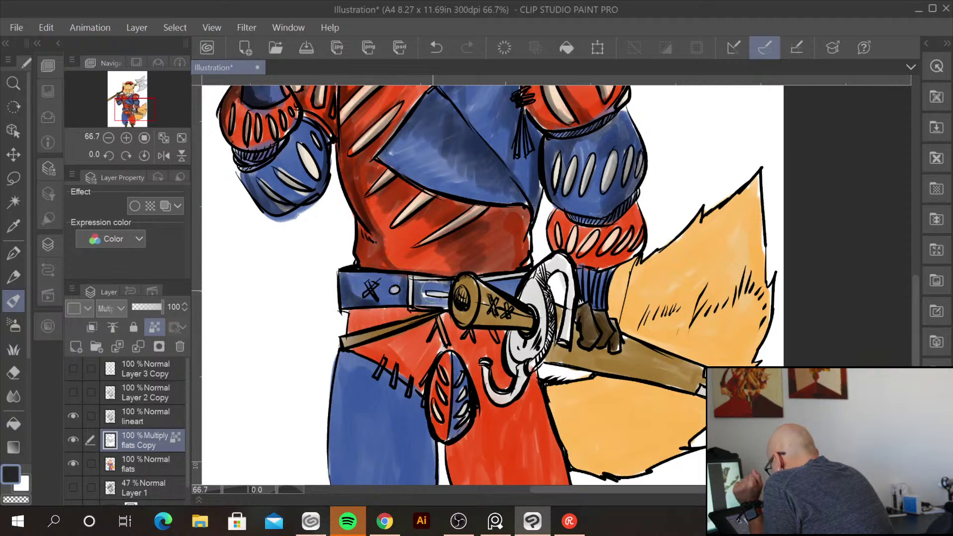
mouse_move(432, 283)
mouse_down()
mouse_move(523, 278)
mouse_move(461, 280)
mouse_move(460, 313)
mouse_move(472, 321)
mouse_move(484, 305)
mouse_move(473, 321)
mouse_move(481, 326)
mouse_move(524, 317)
mouse_move(473, 321)
mouse_move(546, 323)
mouse_up()
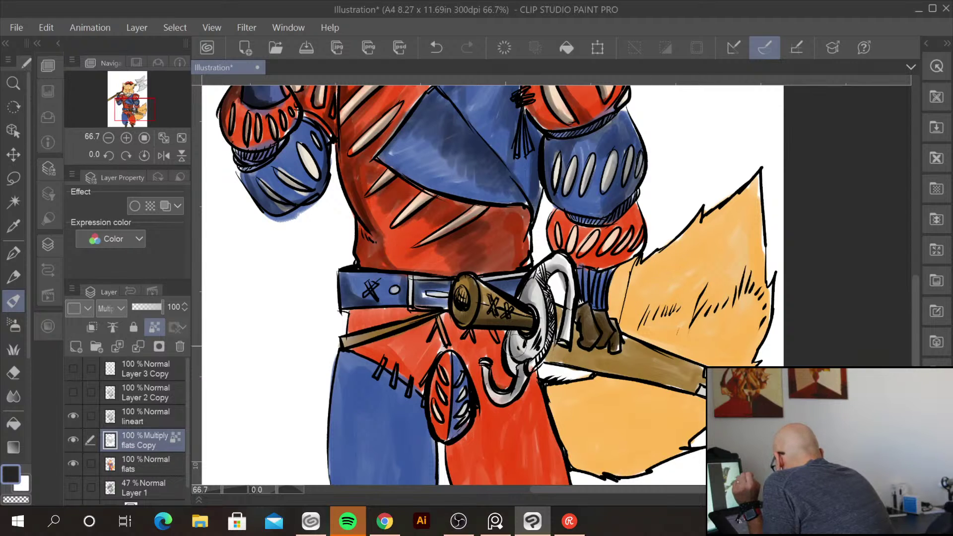
mouse_move(605, 330)
mouse_down()
mouse_move(552, 345)
mouse_move(643, 350)
mouse_move(570, 361)
mouse_move(643, 380)
mouse_move(618, 355)
mouse_move(680, 360)
mouse_up()
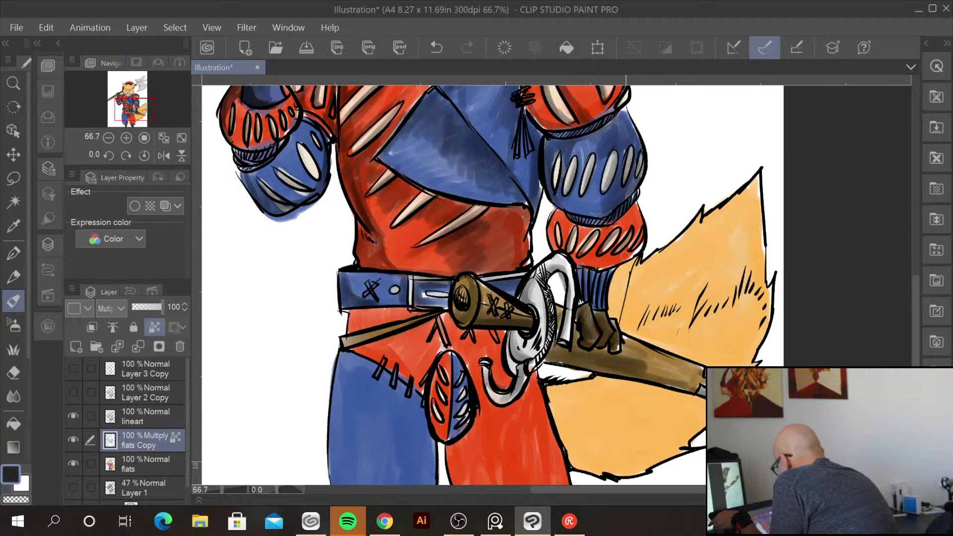
Brush dark shading onto the oval pouch and down the inner side and lower edge of the red breeches leg
drag(617, 271, 585, 131)
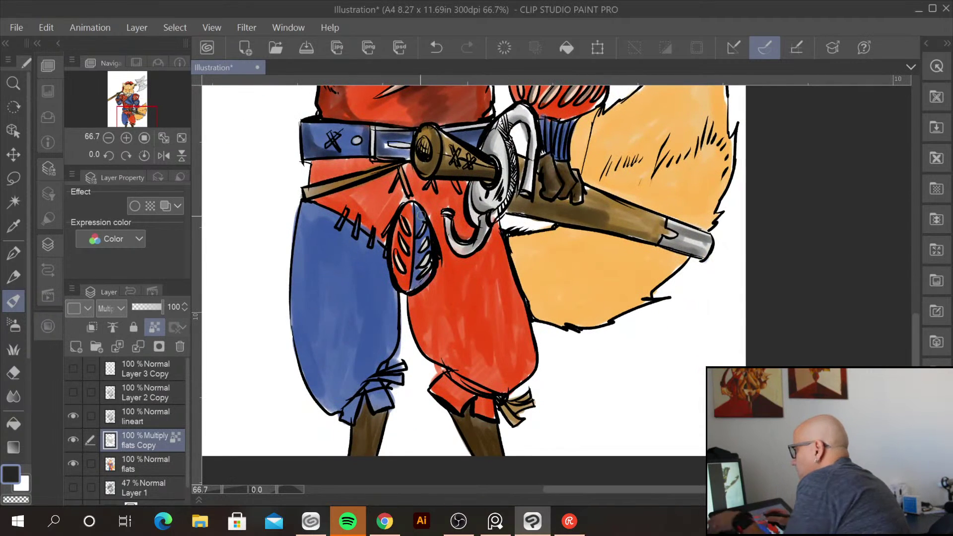
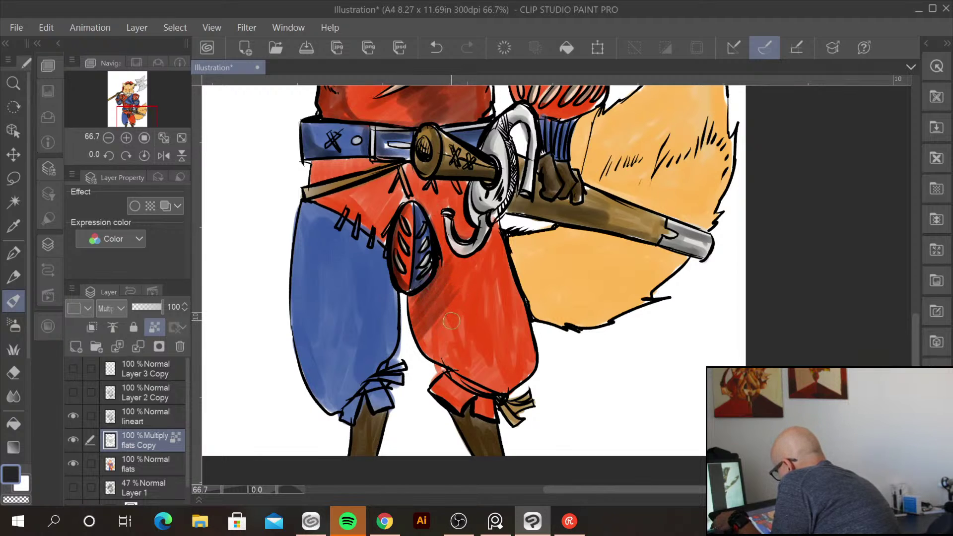
mouse_move(463, 294)
mouse_down()
mouse_move(440, 309)
mouse_move(439, 319)
mouse_move(469, 292)
mouse_move(448, 361)
mouse_move(501, 379)
mouse_up()
mouse_move(417, 292)
mouse_down()
mouse_move(412, 323)
mouse_move(426, 343)
mouse_up()
mouse_move(431, 284)
mouse_down()
mouse_move(418, 330)
mouse_move(430, 347)
mouse_move(442, 338)
mouse_move(453, 360)
mouse_move(491, 380)
mouse_up()
mouse_move(449, 357)
mouse_down()
mouse_move(455, 374)
mouse_move(437, 385)
mouse_move(449, 397)
mouse_up()
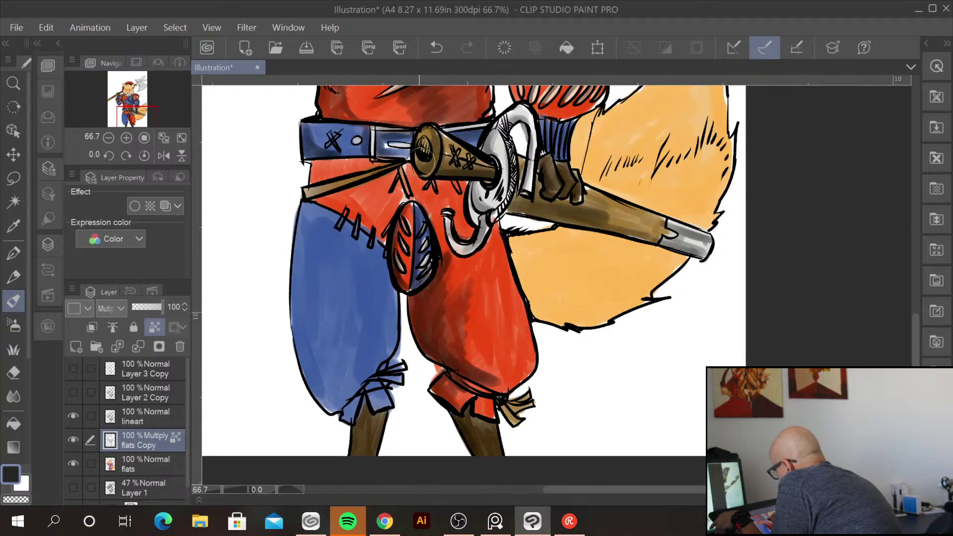
Brush dark shading down the blue breeches leg, around its tied cuff, and up to the hip below the belt
mouse_move(307, 203)
mouse_down()
mouse_move(320, 392)
mouse_move(306, 285)
mouse_move(310, 209)
mouse_up()
mouse_move(318, 248)
mouse_down()
mouse_move(341, 229)
mouse_move(332, 302)
mouse_move(329, 222)
mouse_move(318, 327)
mouse_up()
drag(312, 228, 310, 357)
drag(305, 258, 310, 382)
drag(298, 234, 323, 412)
drag(299, 270, 327, 406)
mouse_move(312, 307)
mouse_down()
mouse_move(337, 397)
mouse_move(368, 409)
mouse_up()
mouse_move(379, 353)
mouse_down()
mouse_move(354, 360)
mouse_move(322, 417)
mouse_up()
drag(343, 343, 313, 417)
mouse_move(297, 328)
mouse_down()
mouse_move(338, 390)
mouse_move(360, 386)
mouse_move(347, 417)
mouse_up()
drag(360, 382, 387, 390)
drag(380, 219, 401, 348)
mouse_move(373, 184)
mouse_down()
mouse_move(348, 199)
mouse_move(362, 219)
mouse_move(307, 174)
mouse_move(328, 159)
mouse_move(363, 155)
mouse_move(318, 178)
mouse_move(318, 159)
mouse_move(357, 156)
mouse_up()
mouse_move(416, 208)
mouse_down()
mouse_move(410, 166)
mouse_move(461, 184)
mouse_up()
drag(621, 94, 571, 195)
drag(568, 481, 566, 275)
drag(564, 357, 565, 444)
drag(566, 298, 569, 387)
drag(569, 223, 570, 425)
mouse_move(583, 278)
mouse_down()
mouse_move(585, 395)
mouse_move(554, 408)
mouse_up()
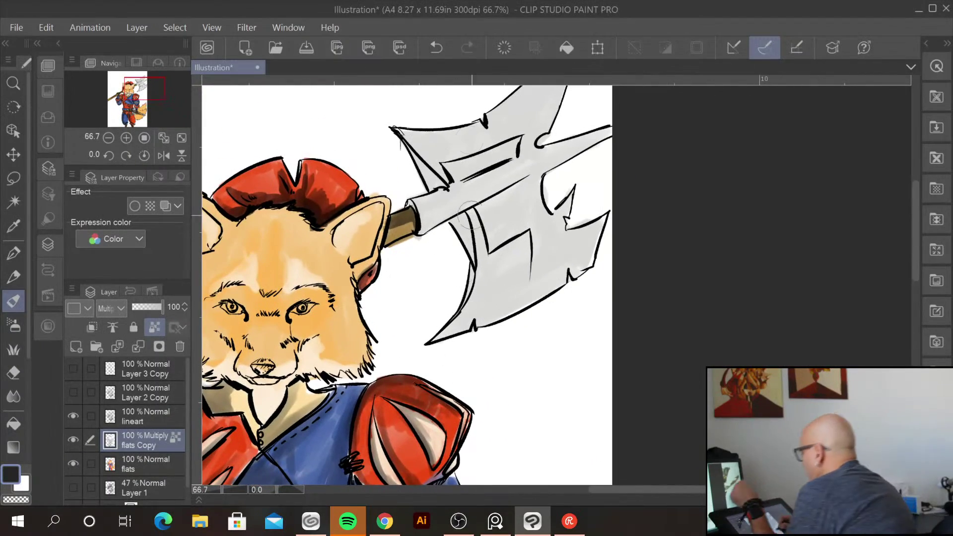
mouse_move(457, 206)
mouse_down()
mouse_move(474, 273)
mouse_move(484, 275)
mouse_up()
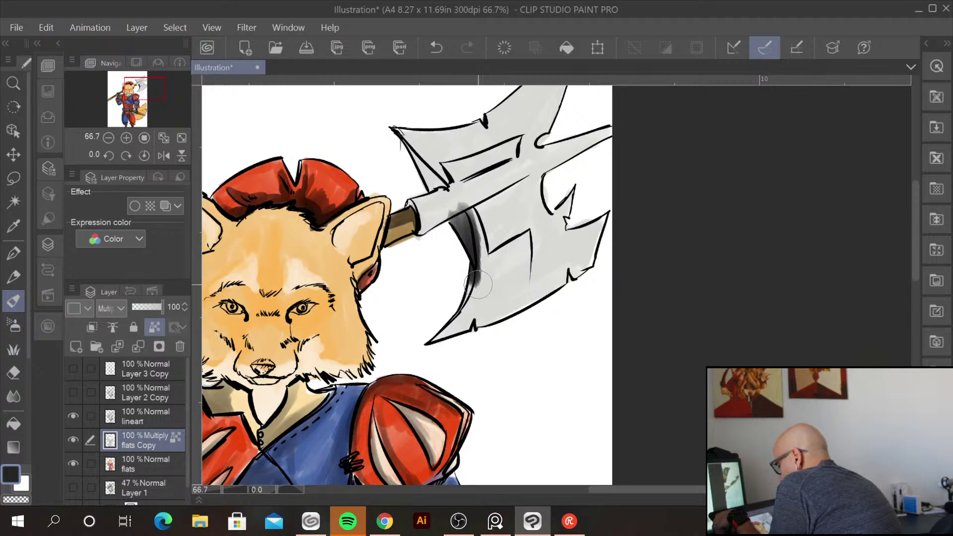
mouse_move(467, 173)
mouse_down()
mouse_move(475, 267)
mouse_move(447, 328)
mouse_move(457, 332)
mouse_move(526, 282)
mouse_move(531, 293)
mouse_up()
drag(517, 259, 510, 280)
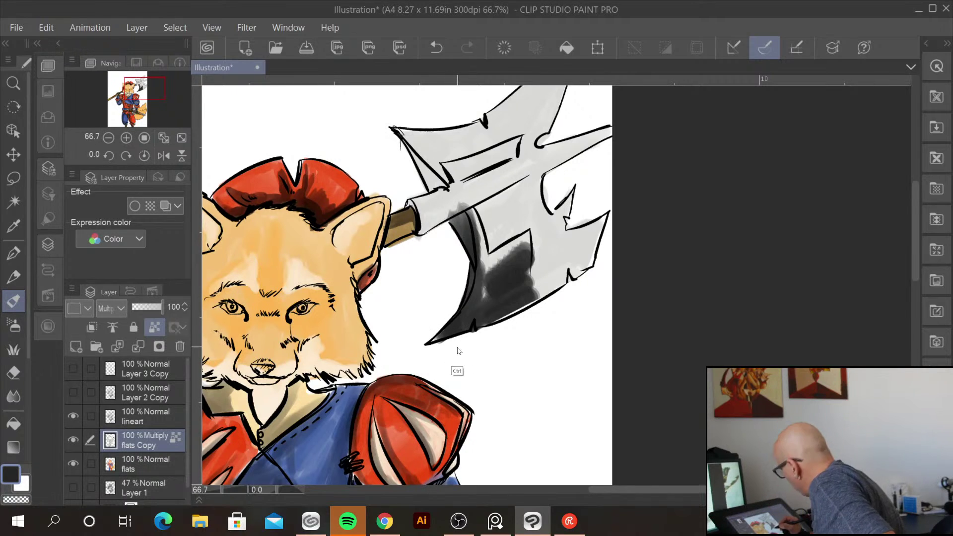
key(ctrl+z)
key(ctrl+z)
key(ctrl+z)
key(ctrl+z)
key(ctrl+z)
key(ctrl+z)
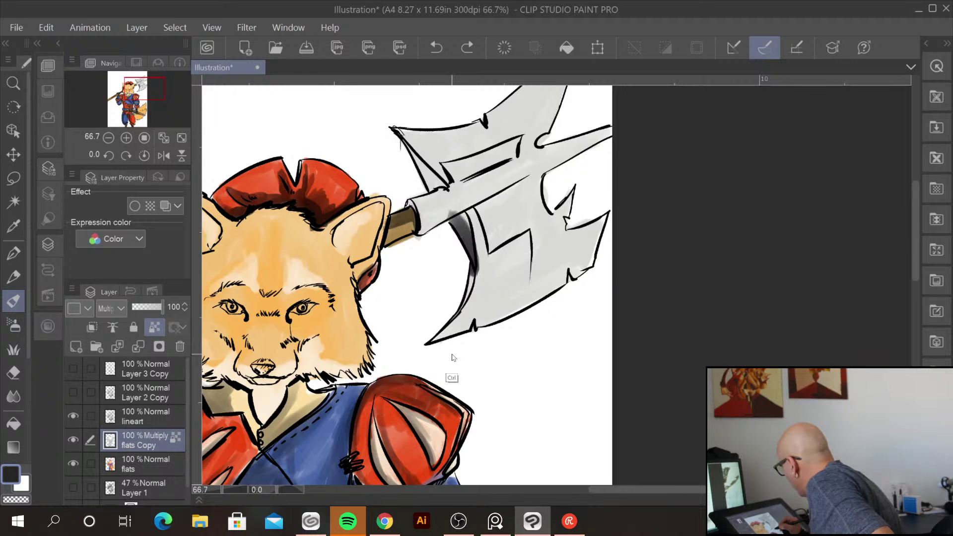
key(ctrl+z)
Brush light grey shading over the halberd's blade, its engraved recess and the metal socket with the blendTraditional-Gus brush
click(50, 92)
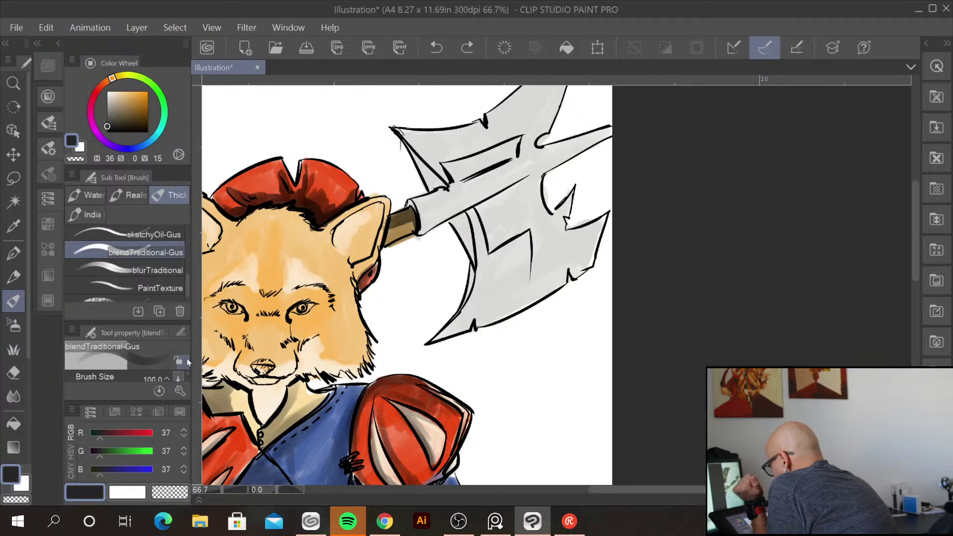
mouse_move(453, 247)
mouse_down()
mouse_move(437, 221)
mouse_move(521, 183)
mouse_move(447, 218)
mouse_move(463, 228)
mouse_move(476, 268)
mouse_move(484, 246)
mouse_move(464, 227)
mouse_move(473, 242)
mouse_up()
mouse_move(475, 264)
mouse_down()
mouse_move(476, 284)
mouse_move(435, 337)
mouse_move(502, 315)
mouse_move(563, 274)
mouse_move(600, 223)
mouse_move(588, 259)
mouse_move(581, 224)
mouse_move(564, 227)
mouse_move(570, 198)
mouse_move(505, 242)
mouse_move(526, 237)
mouse_move(529, 277)
mouse_up()
mouse_move(492, 201)
mouse_down()
mouse_move(600, 134)
mouse_move(488, 211)
mouse_move(564, 165)
mouse_move(482, 218)
mouse_move(495, 241)
mouse_move(510, 152)
mouse_move(421, 199)
mouse_move(530, 153)
mouse_move(428, 201)
mouse_move(457, 164)
mouse_move(453, 173)
mouse_move(422, 160)
mouse_move(427, 187)
mouse_move(440, 186)
mouse_move(471, 160)
mouse_move(488, 118)
mouse_move(528, 92)
mouse_move(500, 112)
mouse_move(487, 155)
mouse_move(542, 129)
mouse_move(554, 94)
mouse_move(524, 119)
mouse_move(514, 155)
mouse_move(563, 94)
mouse_move(533, 133)
mouse_move(528, 101)
mouse_move(510, 151)
mouse_move(531, 131)
mouse_move(522, 152)
mouse_move(538, 143)
mouse_move(510, 179)
mouse_move(514, 164)
mouse_move(421, 209)
mouse_move(404, 204)
mouse_move(523, 149)
mouse_move(410, 203)
mouse_move(515, 159)
mouse_move(422, 231)
mouse_move(583, 141)
mouse_move(502, 194)
mouse_move(577, 160)
mouse_move(531, 176)
mouse_move(472, 223)
mouse_move(464, 209)
mouse_move(457, 224)
mouse_move(475, 276)
mouse_move(459, 195)
mouse_move(415, 163)
mouse_move(497, 120)
mouse_move(411, 134)
mouse_move(526, 99)
mouse_move(556, 213)
mouse_move(596, 224)
mouse_move(590, 268)
mouse_move(571, 278)
mouse_up()
drag(469, 365, 558, 310)
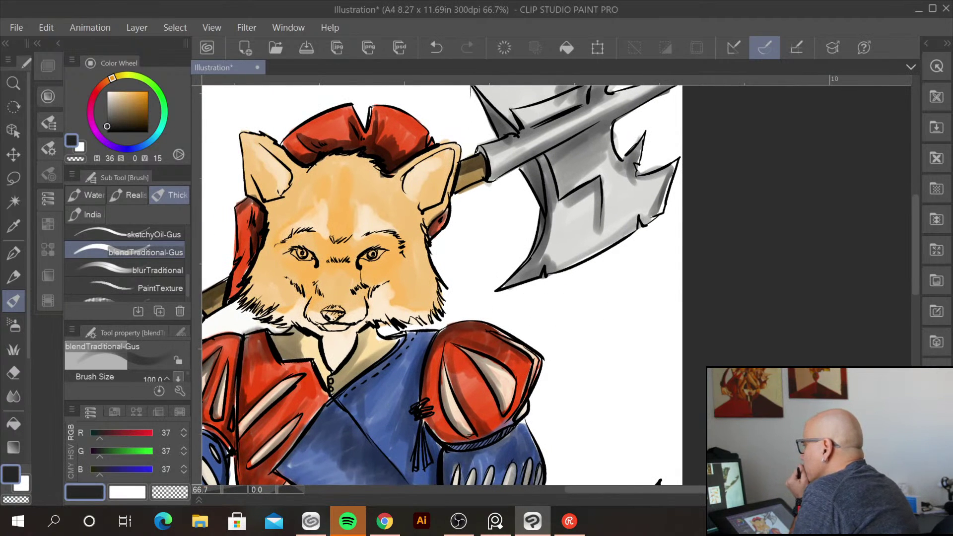
Brush dark shading inside the ear nearest the halberd, around the brows and nose, and over the muzzle, throat and cheek fur
key(alt+Tab)
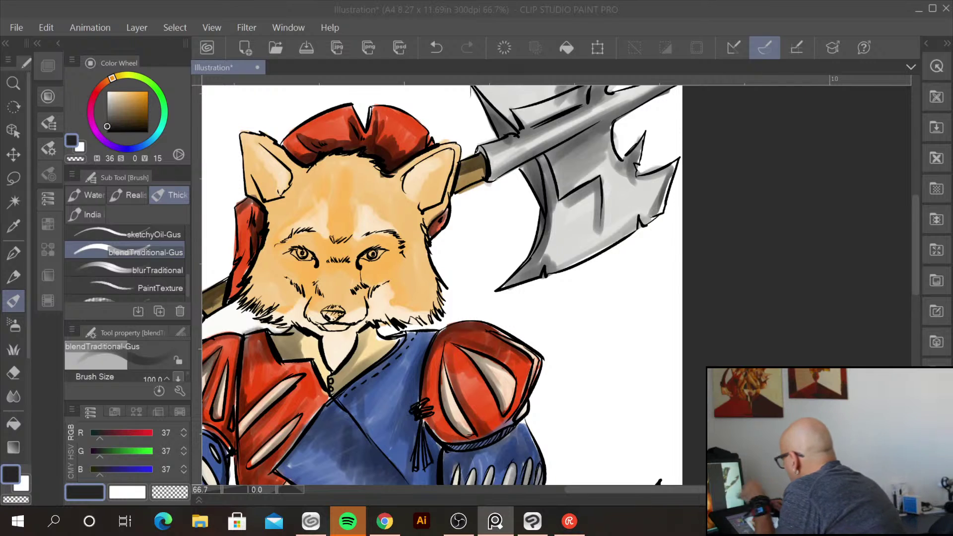
key(alt+Tab)
mouse_move(417, 172)
mouse_down()
mouse_move(444, 177)
mouse_move(447, 162)
mouse_move(417, 163)
mouse_move(410, 189)
mouse_move(436, 165)
mouse_move(427, 184)
mouse_move(428, 169)
mouse_move(412, 186)
mouse_move(418, 167)
mouse_move(428, 189)
mouse_move(412, 181)
mouse_move(444, 170)
mouse_move(450, 154)
mouse_move(439, 188)
mouse_move(435, 175)
mouse_move(443, 157)
mouse_move(433, 191)
mouse_up()
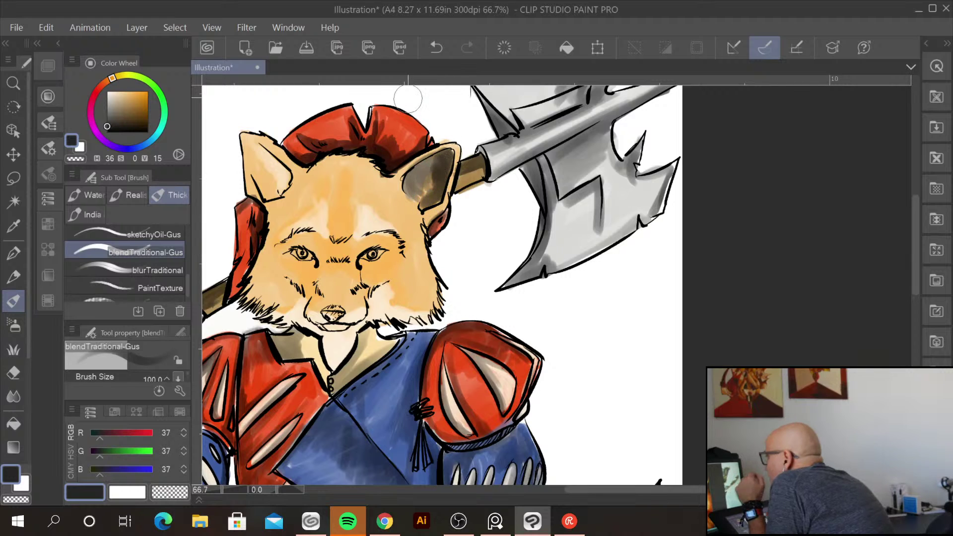
mouse_move(358, 239)
mouse_down()
mouse_move(391, 243)
mouse_move(365, 238)
mouse_move(341, 253)
mouse_move(343, 231)
mouse_move(348, 245)
mouse_move(331, 254)
mouse_move(321, 215)
mouse_move(316, 253)
mouse_move(309, 235)
mouse_move(275, 254)
mouse_move(303, 229)
mouse_move(311, 230)
mouse_move(280, 249)
mouse_move(315, 246)
mouse_move(329, 270)
mouse_move(362, 208)
mouse_move(353, 263)
mouse_move(349, 250)
mouse_move(285, 301)
mouse_move(296, 283)
mouse_up()
mouse_move(332, 340)
mouse_down()
mouse_move(325, 350)
mouse_move(336, 366)
mouse_move(334, 326)
mouse_move(334, 338)
mouse_up()
mouse_move(327, 304)
mouse_down()
mouse_move(369, 336)
mouse_move(365, 326)
mouse_move(382, 328)
mouse_move(384, 303)
mouse_move(407, 319)
mouse_move(332, 322)
mouse_move(296, 306)
mouse_move(278, 323)
mouse_move(270, 204)
mouse_move(255, 279)
mouse_up()
Brush dark shading inside the fox's other ear and across the forehead fur beneath the red hat
mouse_move(278, 147)
mouse_down()
mouse_move(268, 164)
mouse_move(255, 149)
mouse_move(265, 189)
mouse_move(260, 159)
mouse_move(283, 179)
mouse_move(256, 149)
mouse_move(282, 189)
mouse_move(273, 191)
mouse_up()
mouse_move(257, 109)
mouse_down()
mouse_move(263, 139)
mouse_move(244, 132)
mouse_move(253, 131)
mouse_up()
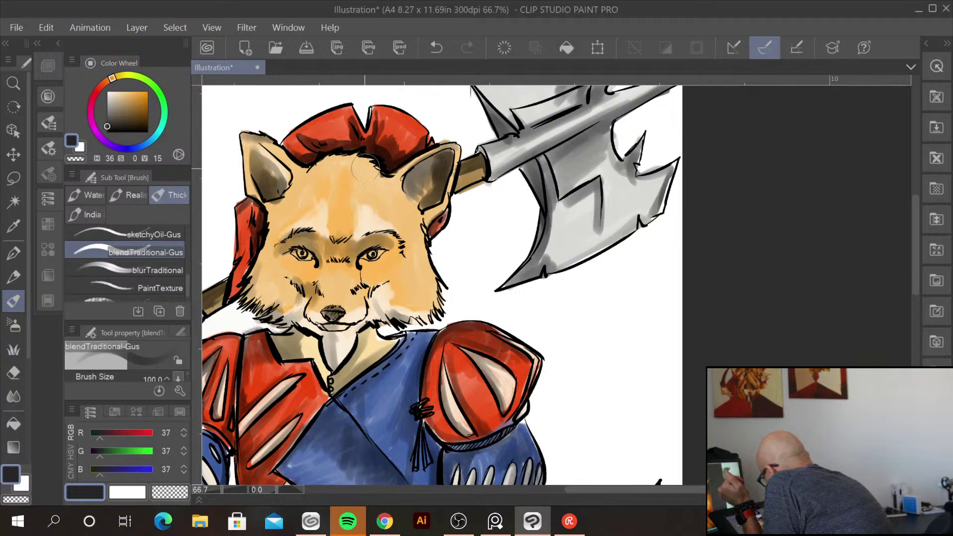
mouse_move(313, 168)
mouse_down()
mouse_move(308, 183)
mouse_move(308, 174)
mouse_up()
mouse_move(412, 174)
mouse_down()
mouse_move(397, 186)
mouse_move(367, 163)
mouse_move(353, 174)
mouse_move(342, 158)
mouse_move(335, 167)
mouse_up()
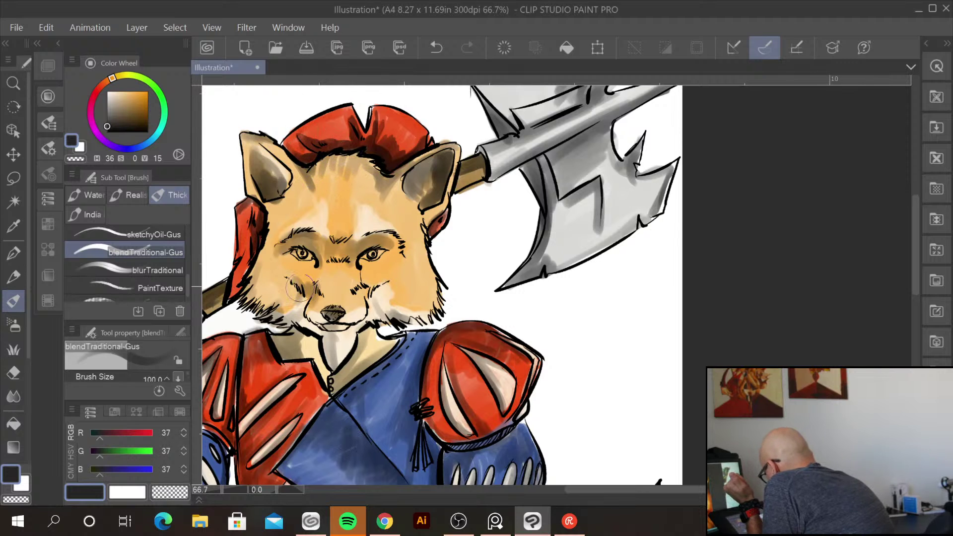
Smooth the shading on the blue chest panel, red doublet and sleeves with the Blend tool at size 50
drag(557, 436, 599, 225)
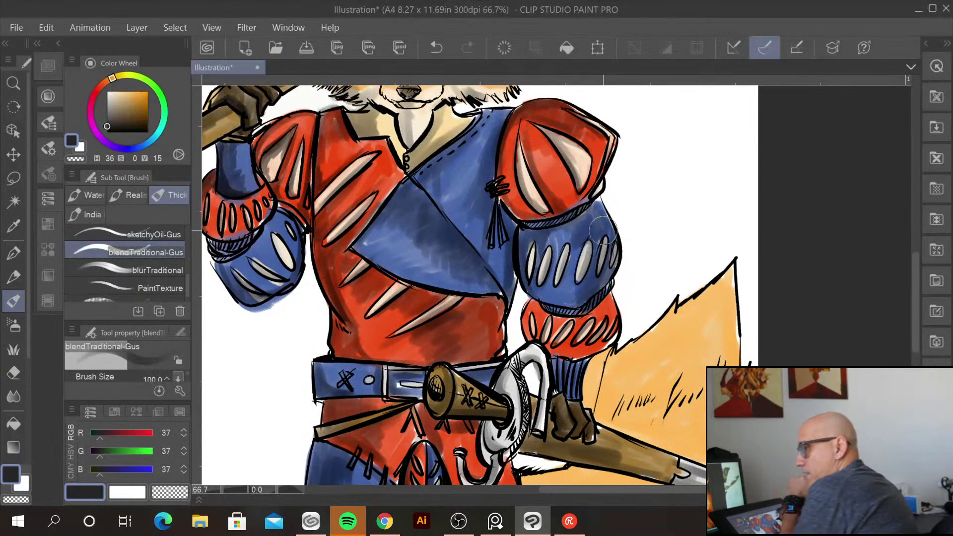
click(13, 396)
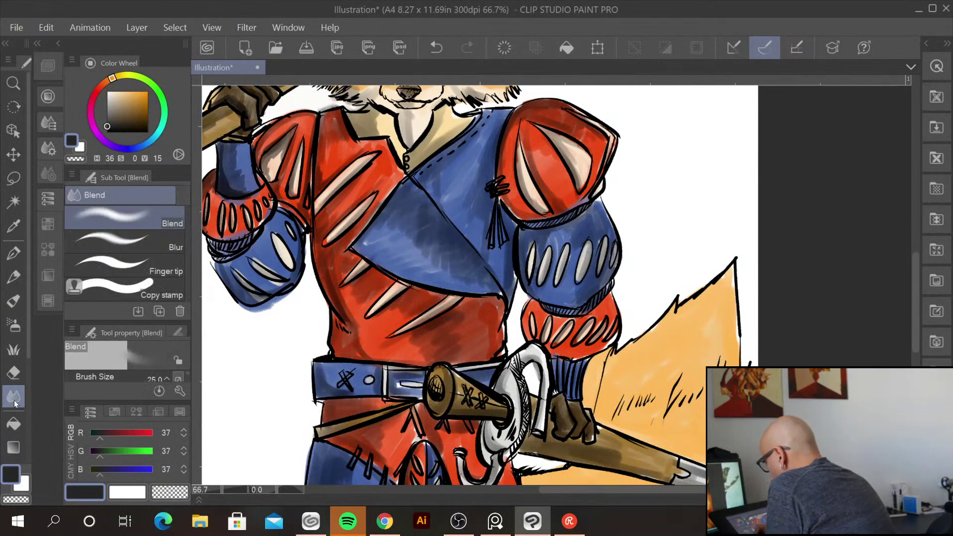
key(bracketright)
mouse_move(399, 241)
mouse_down()
mouse_move(396, 219)
mouse_move(373, 241)
mouse_move(403, 221)
mouse_move(399, 251)
mouse_move(424, 244)
mouse_move(423, 266)
mouse_move(446, 266)
mouse_move(447, 279)
mouse_move(441, 235)
mouse_move(439, 248)
mouse_move(471, 281)
mouse_move(479, 277)
mouse_move(472, 205)
mouse_move(483, 238)
mouse_move(479, 213)
mouse_move(471, 197)
mouse_move(465, 206)
mouse_move(496, 117)
mouse_move(431, 181)
mouse_up()
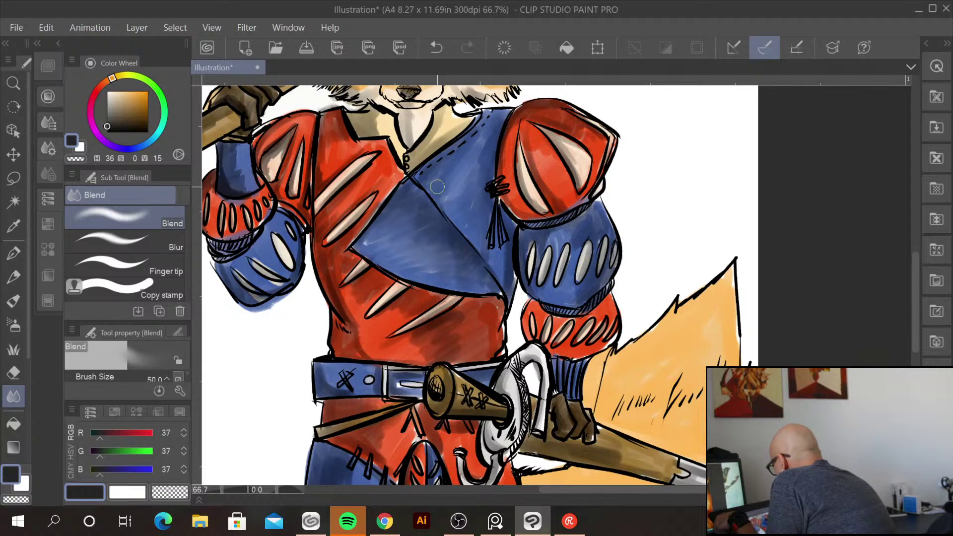
mouse_move(533, 164)
mouse_down()
mouse_move(529, 140)
mouse_move(565, 201)
mouse_up()
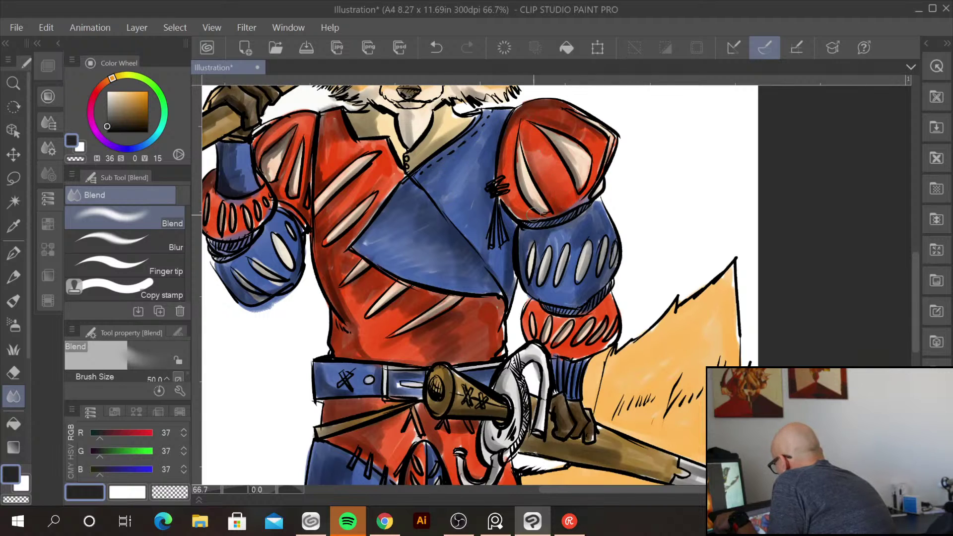
mouse_move(584, 154)
mouse_down()
mouse_move(582, 186)
mouse_move(582, 159)
mouse_up()
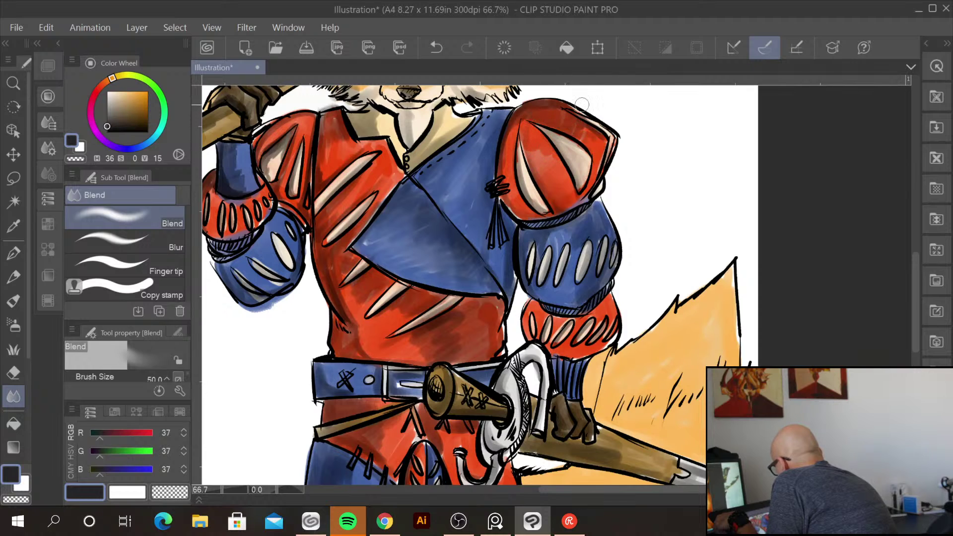
drag(567, 238, 548, 234)
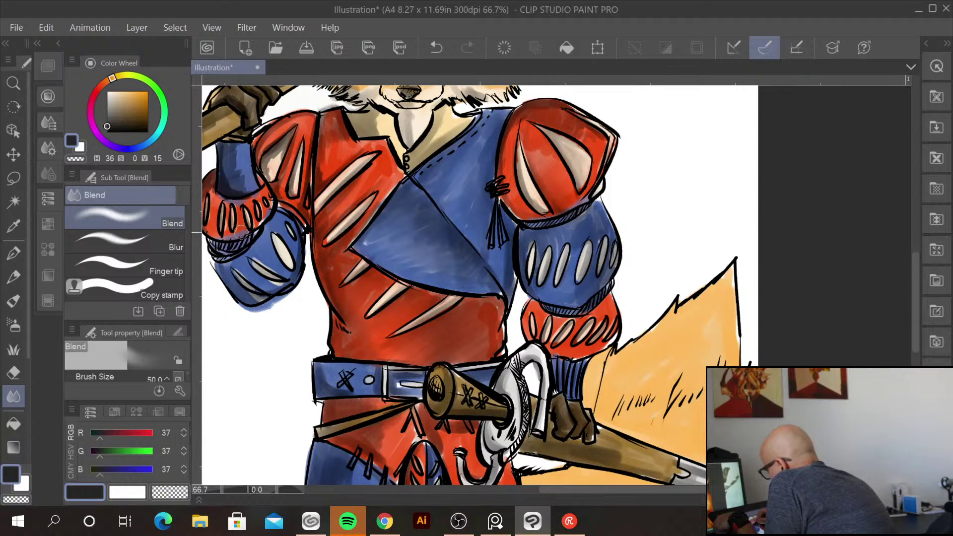
mouse_move(255, 156)
mouse_down()
mouse_move(242, 182)
mouse_move(242, 162)
mouse_up()
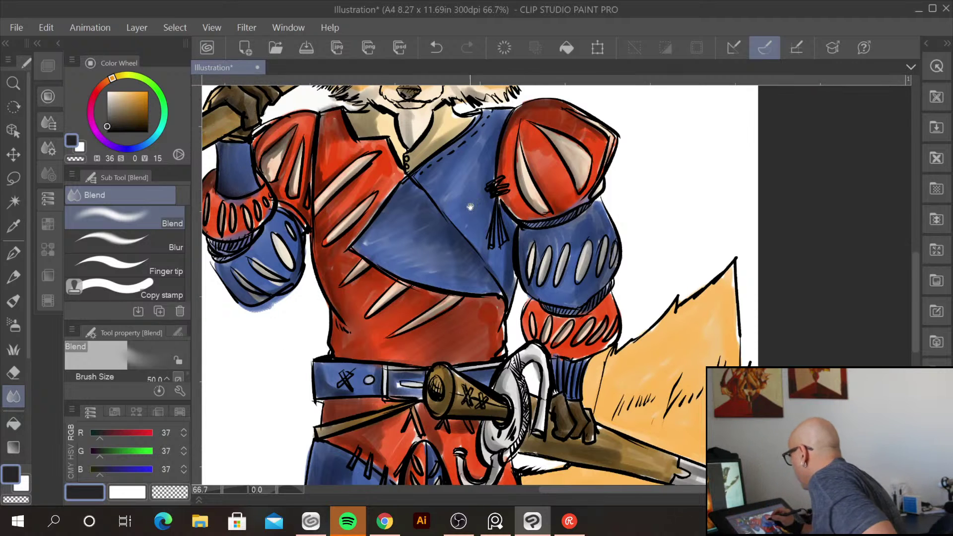
Blend the shading on the fox's face, cheek fur, throat, inner ear and forehead
drag(470, 203, 470, 446)
mouse_move(406, 178)
mouse_down()
mouse_move(387, 204)
mouse_move(356, 168)
mouse_move(333, 167)
mouse_move(387, 211)
mouse_up()
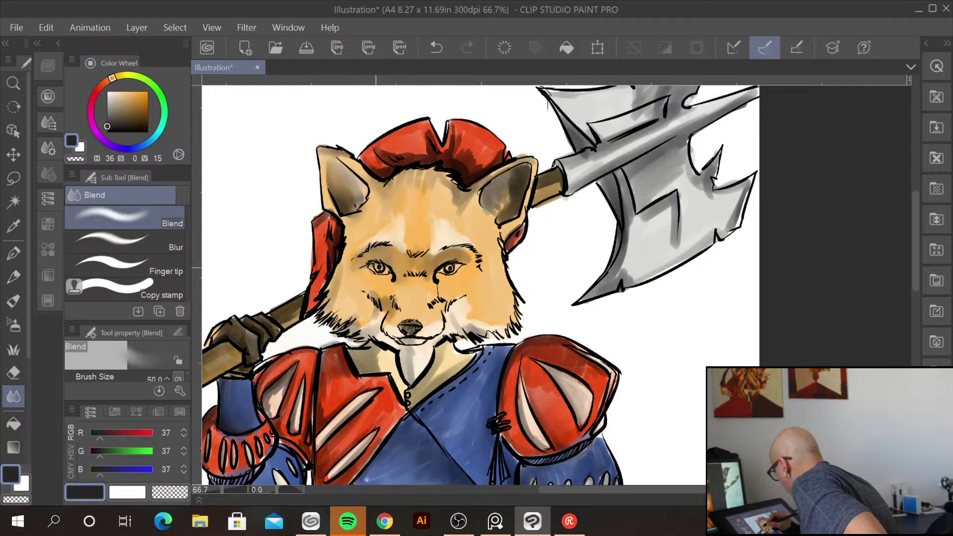
mouse_move(439, 256)
mouse_down()
mouse_move(436, 277)
mouse_move(449, 283)
mouse_move(405, 300)
mouse_up()
mouse_move(406, 370)
mouse_down()
mouse_move(413, 358)
mouse_move(472, 357)
mouse_up()
drag(465, 323, 514, 337)
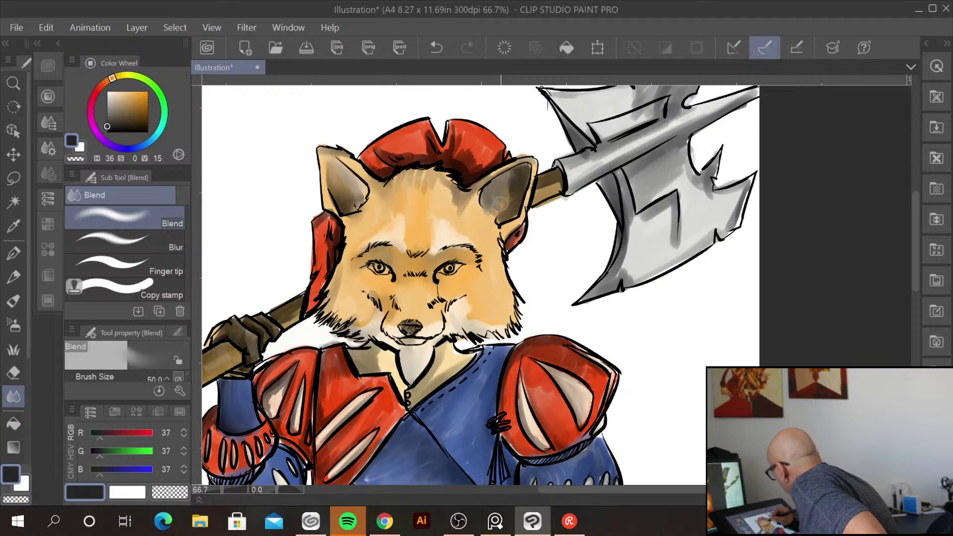
mouse_move(500, 188)
mouse_down()
mouse_move(522, 170)
mouse_move(502, 203)
mouse_move(478, 184)
mouse_move(452, 204)
mouse_move(454, 184)
mouse_move(431, 178)
mouse_up()
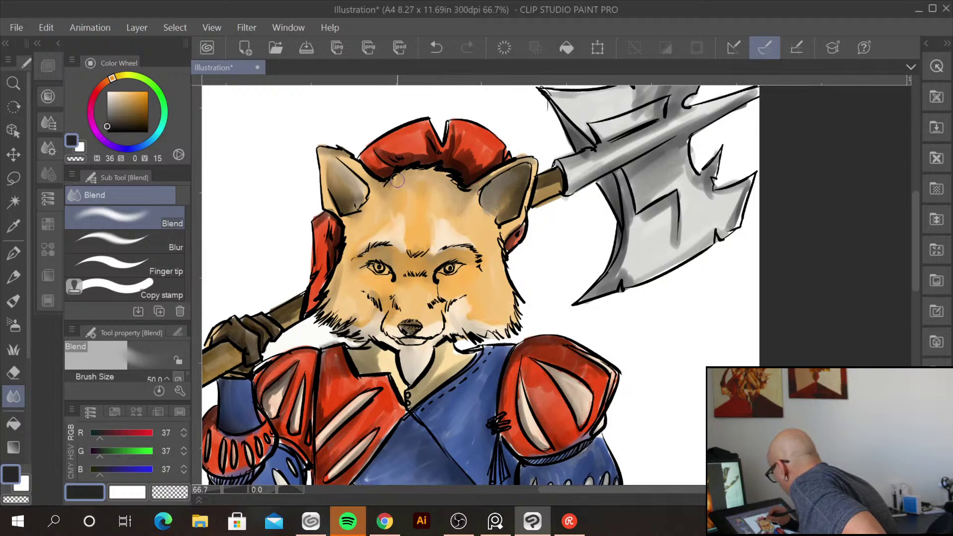
Blend the shading on the red hat's hanging side piece and both halves of its crown
drag(328, 230, 332, 238)
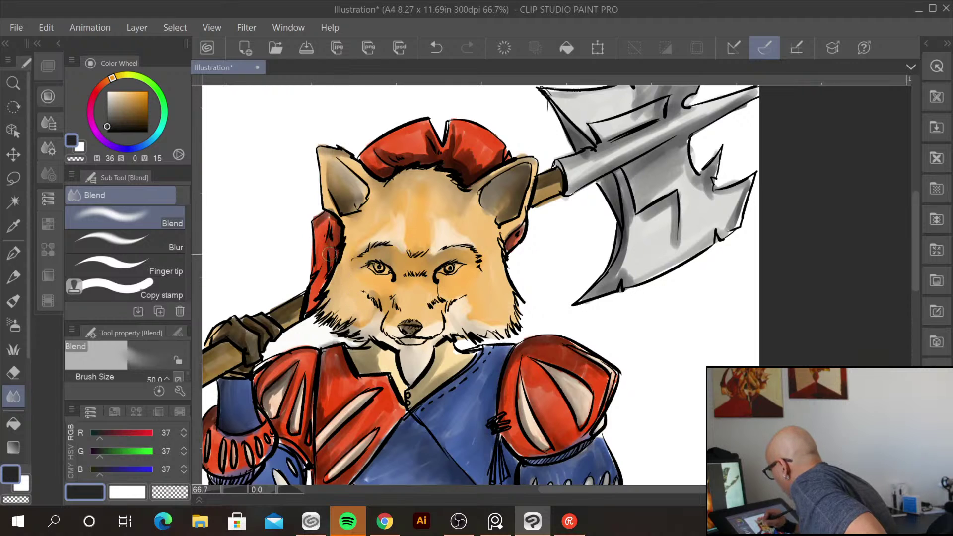
drag(377, 147, 400, 154)
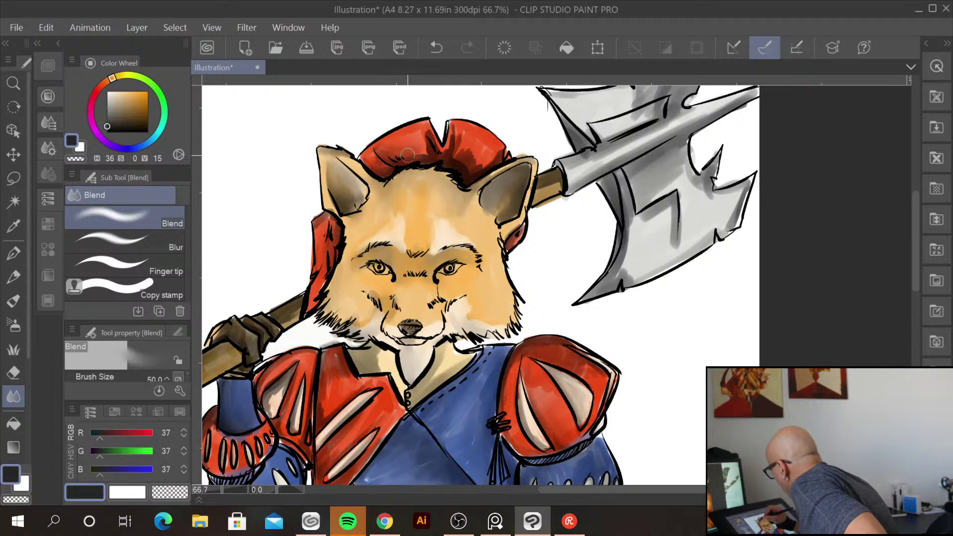
mouse_move(459, 133)
mouse_down()
mouse_move(482, 150)
mouse_move(472, 167)
mouse_move(491, 157)
mouse_up()
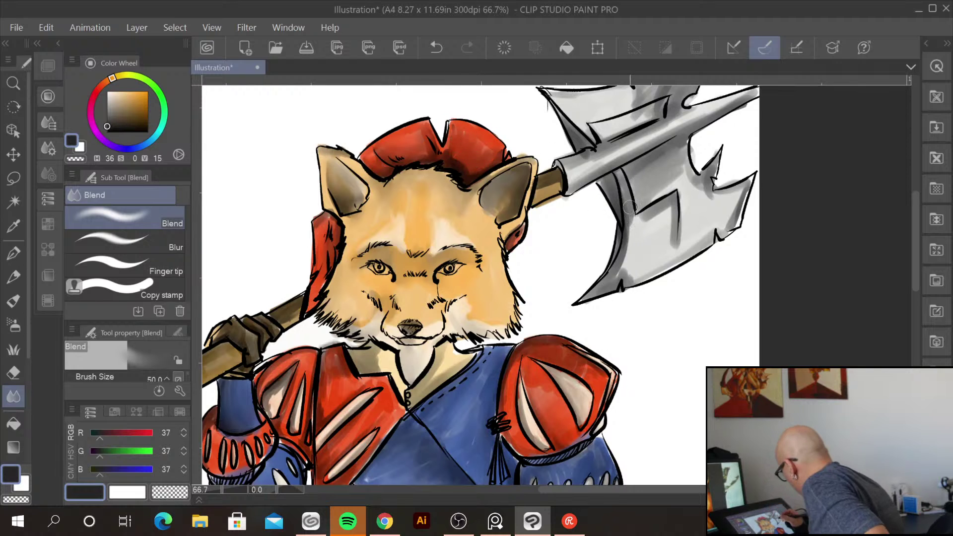
Blend the shading on the red shoulder puff, below the belt, and down the red and blue breeches legs
drag(625, 348, 550, 236)
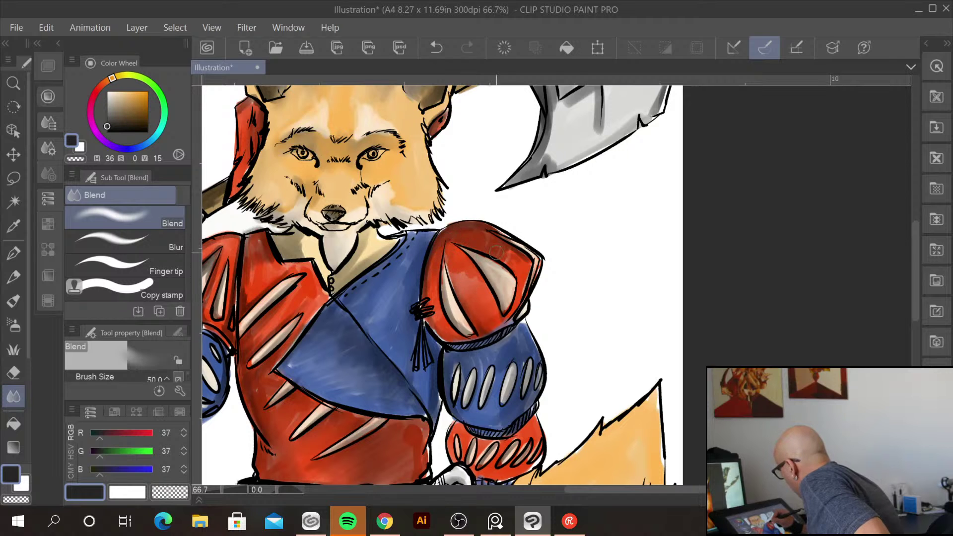
drag(525, 272, 653, 239)
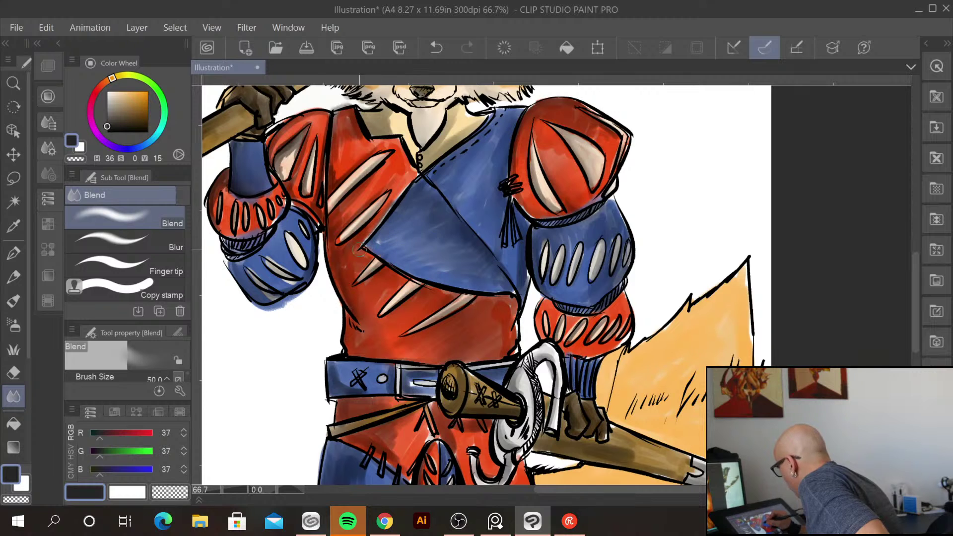
drag(416, 263, 392, 144)
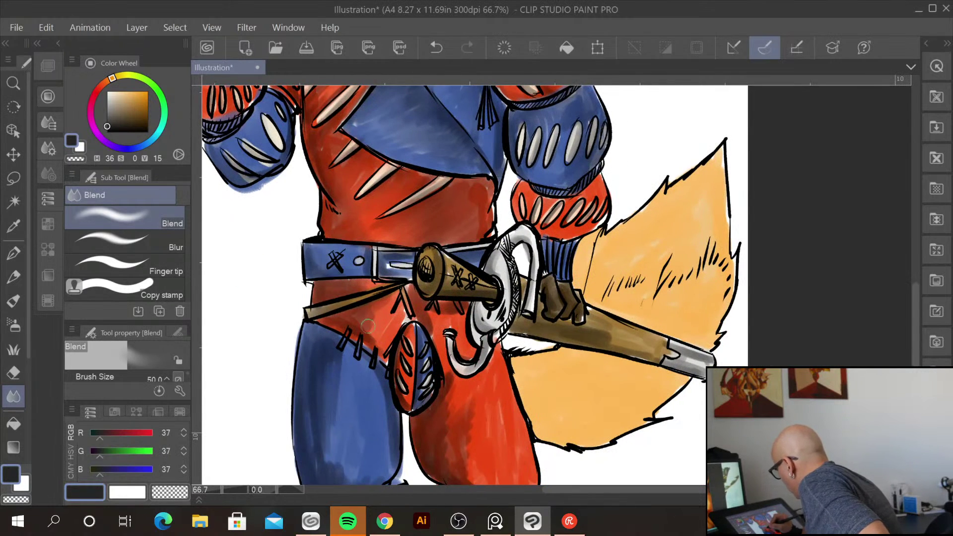
drag(497, 292, 478, 224)
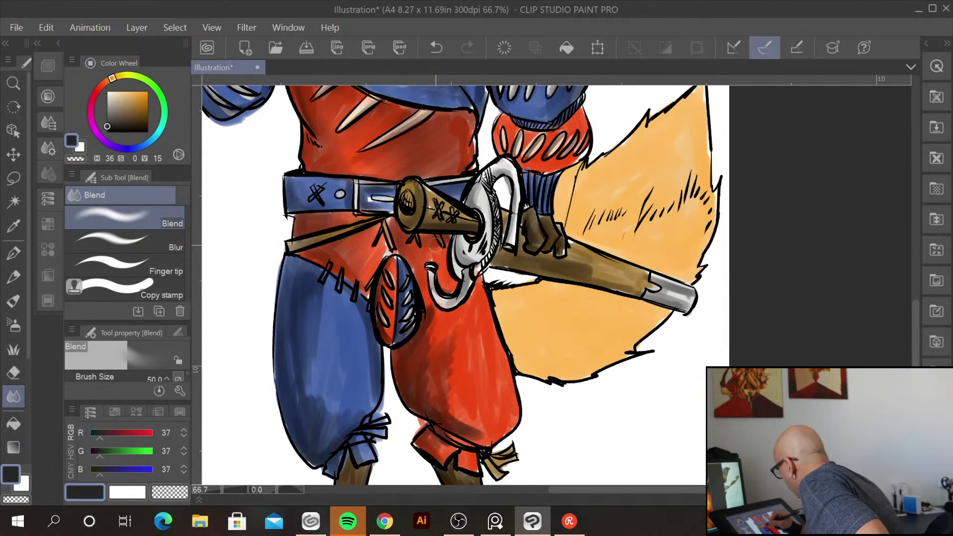
mouse_move(435, 306)
mouse_down()
mouse_move(423, 338)
mouse_move(456, 345)
mouse_move(439, 406)
mouse_move(470, 398)
mouse_move(479, 425)
mouse_up()
drag(365, 319, 369, 352)
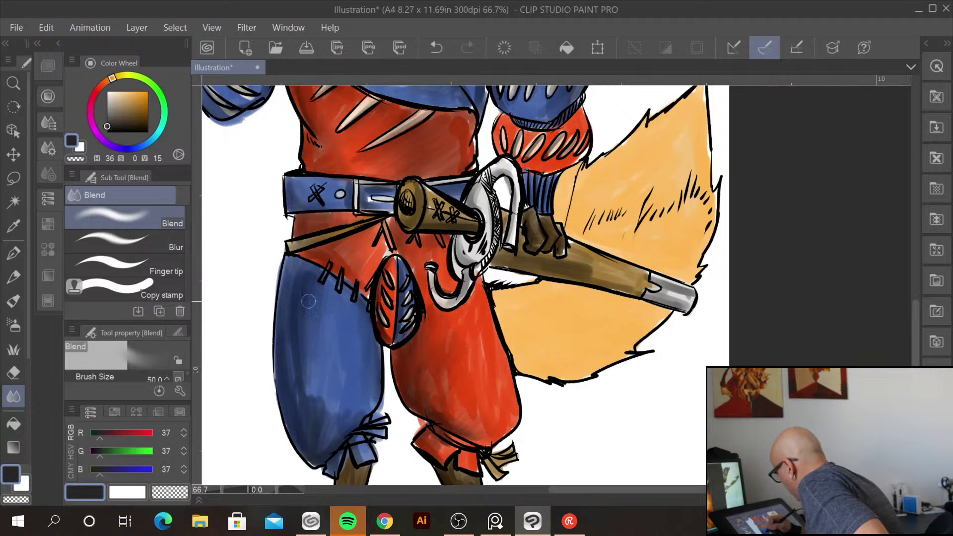
mouse_move(306, 385)
mouse_down()
mouse_move(323, 370)
mouse_move(334, 424)
mouse_up()
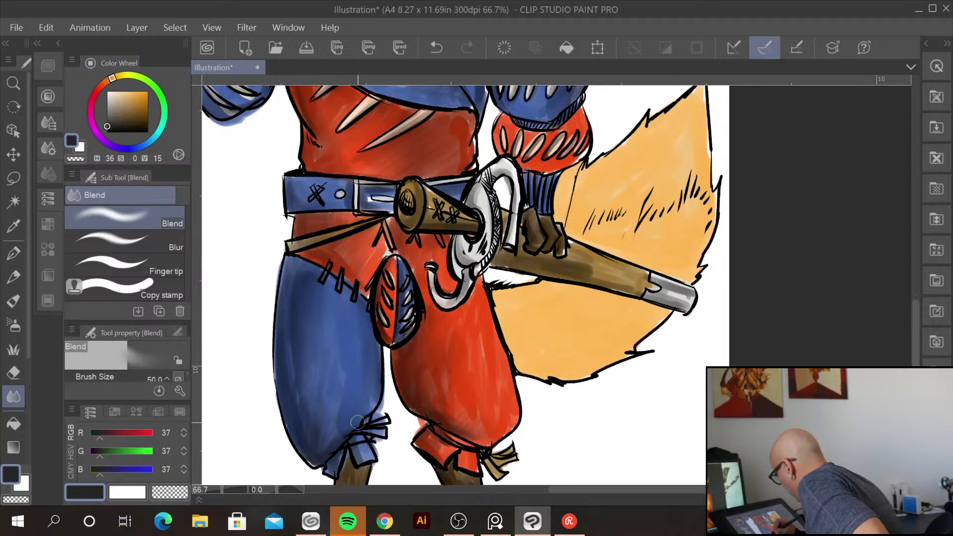
Blend the grey shading across the halberd's blades, engraved recess and metal socket
drag(624, 371, 522, 440)
drag(498, 355, 595, 382)
drag(536, 239, 551, 298)
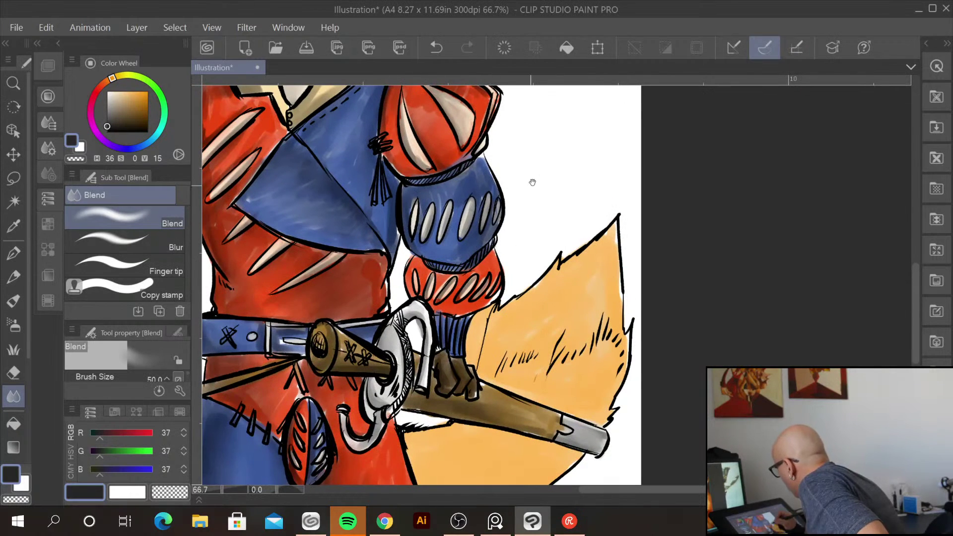
drag(520, 202, 451, 472)
mouse_move(445, 253)
mouse_down()
mouse_move(461, 273)
mouse_move(434, 248)
mouse_move(423, 303)
mouse_move(492, 264)
mouse_up()
mouse_move(494, 231)
mouse_down()
mouse_move(538, 221)
mouse_move(503, 263)
mouse_up()
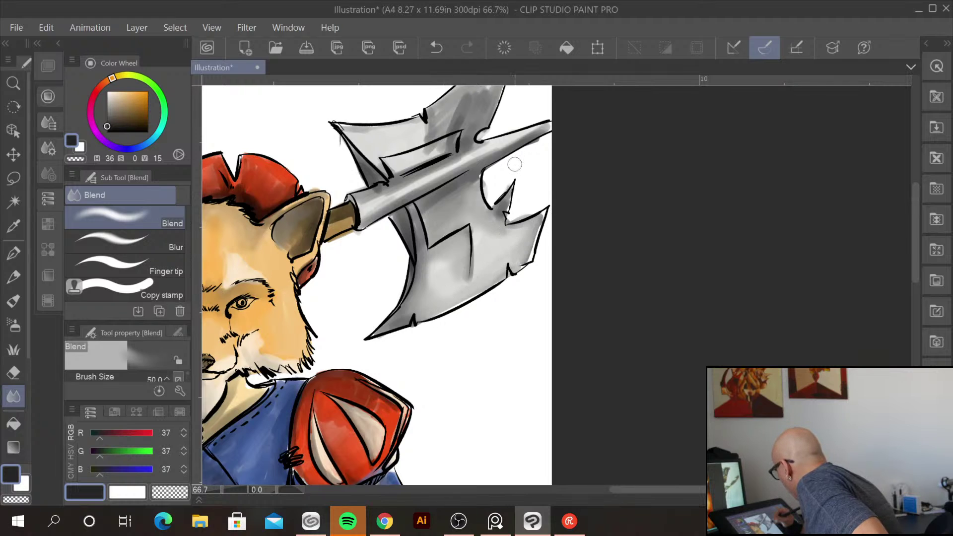
mouse_move(487, 162)
mouse_down()
mouse_move(515, 138)
mouse_move(387, 199)
mouse_up()
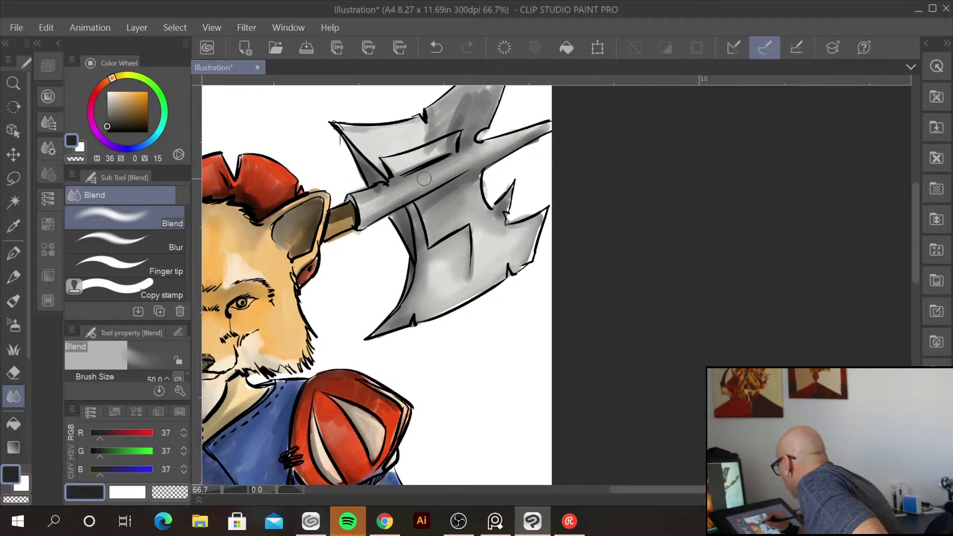
mouse_move(434, 153)
mouse_down()
mouse_move(408, 158)
mouse_move(419, 122)
mouse_move(355, 251)
mouse_up()
mouse_move(407, 223)
mouse_down()
mouse_move(424, 200)
mouse_move(427, 218)
mouse_move(443, 186)
mouse_move(421, 218)
mouse_move(418, 197)
mouse_move(408, 201)
mouse_move(374, 262)
mouse_move(344, 270)
mouse_move(334, 250)
mouse_move(290, 255)
mouse_up()
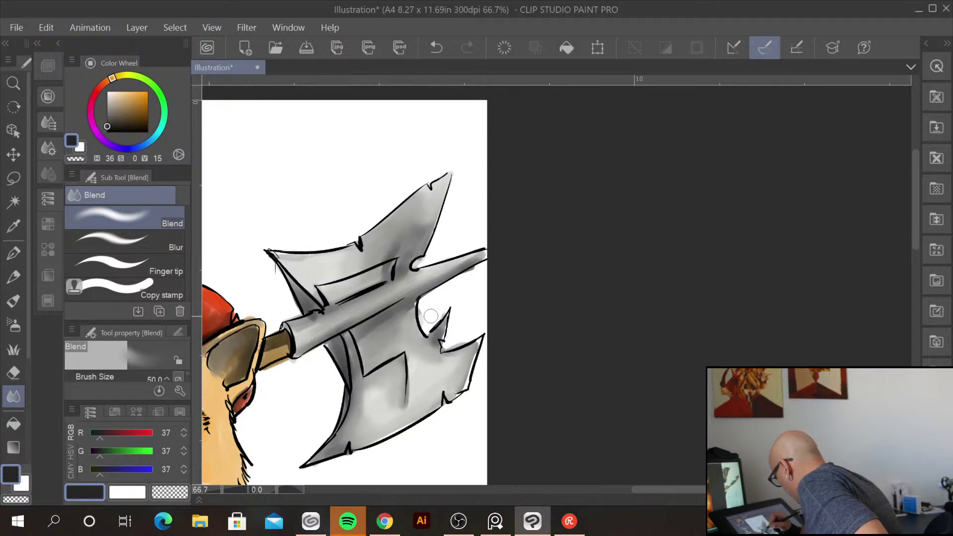
Blend the shading on the raised arm's sleeve, the halberd's wooden pole and the shirt collar
drag(454, 410, 620, 286)
drag(334, 319, 517, 275)
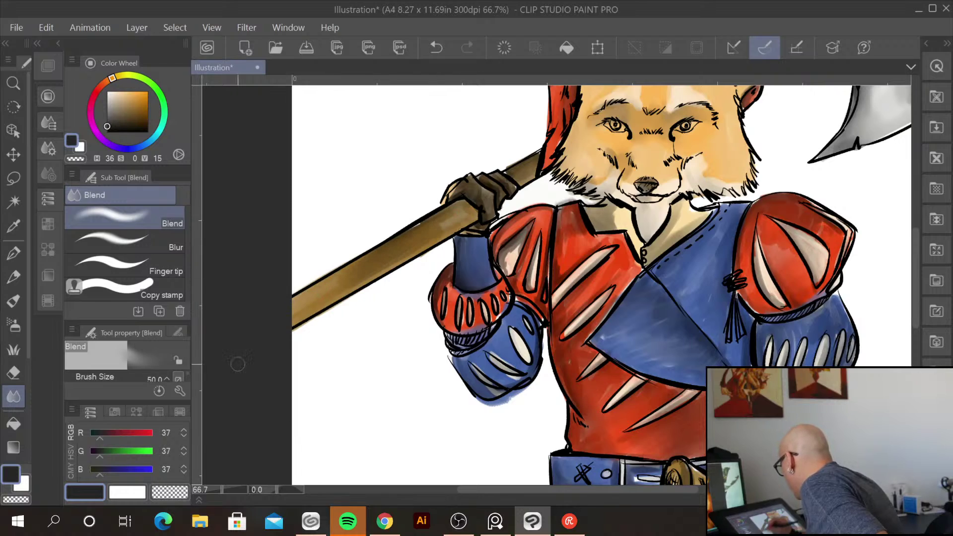
drag(673, 360, 549, 377)
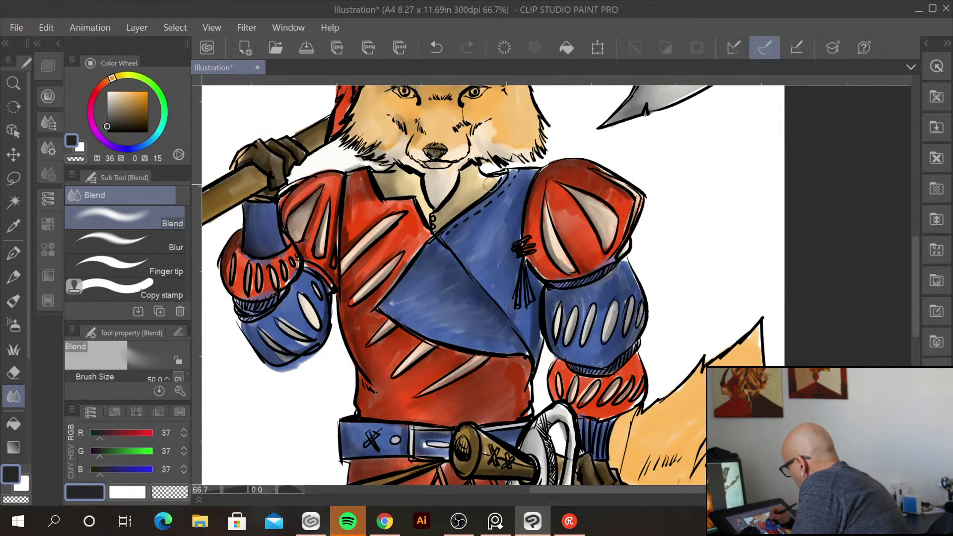
Review the whole figure, and set the blendTraditional-Gus brush to a near-black of RGB 6, 6, 6 for deeper shading
key(ctrl+minus)
key(ctrl+minus)
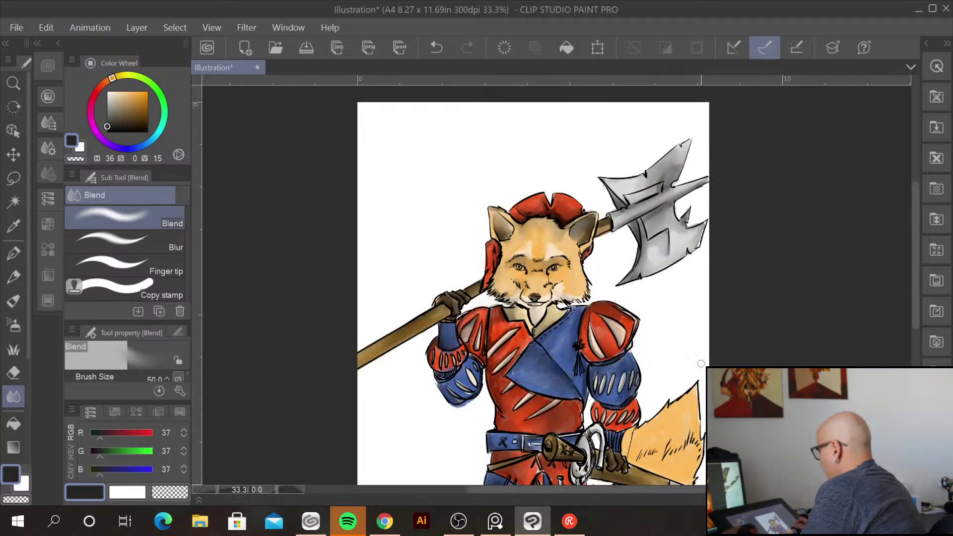
drag(693, 379, 534, 225)
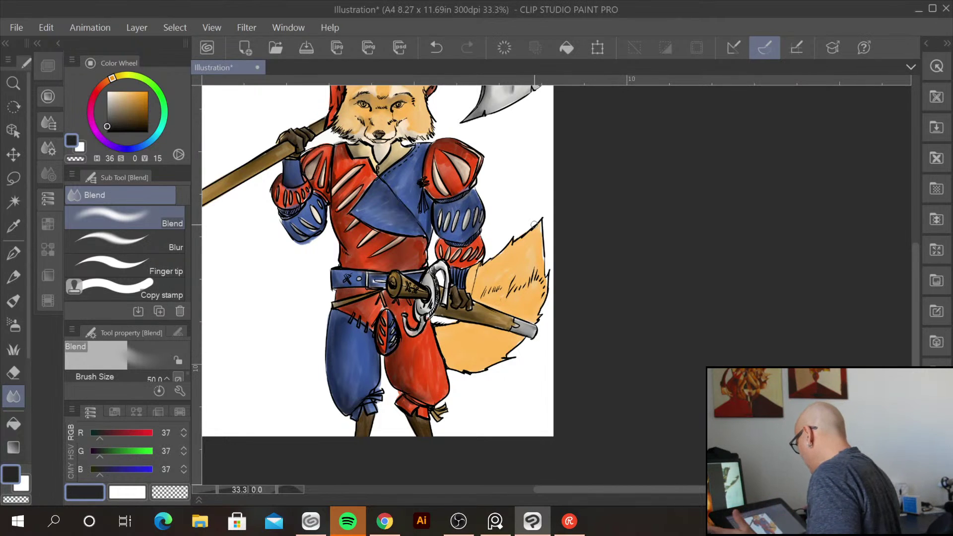
drag(516, 166, 484, 241)
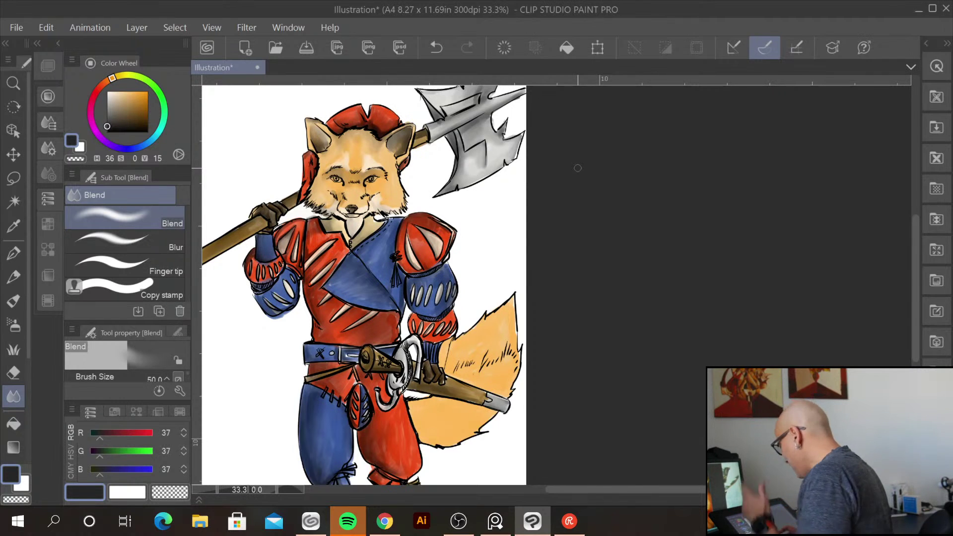
click(15, 302)
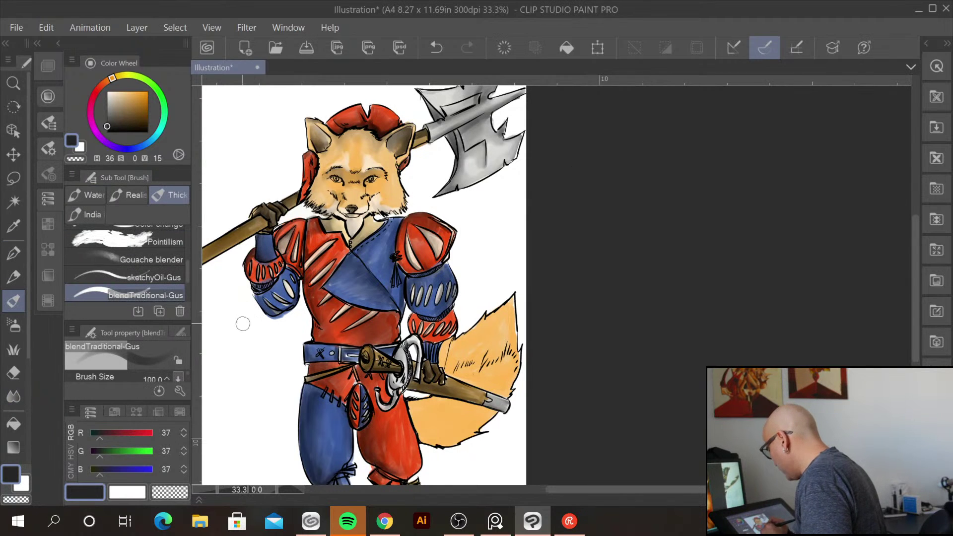
drag(124, 120, 108, 129)
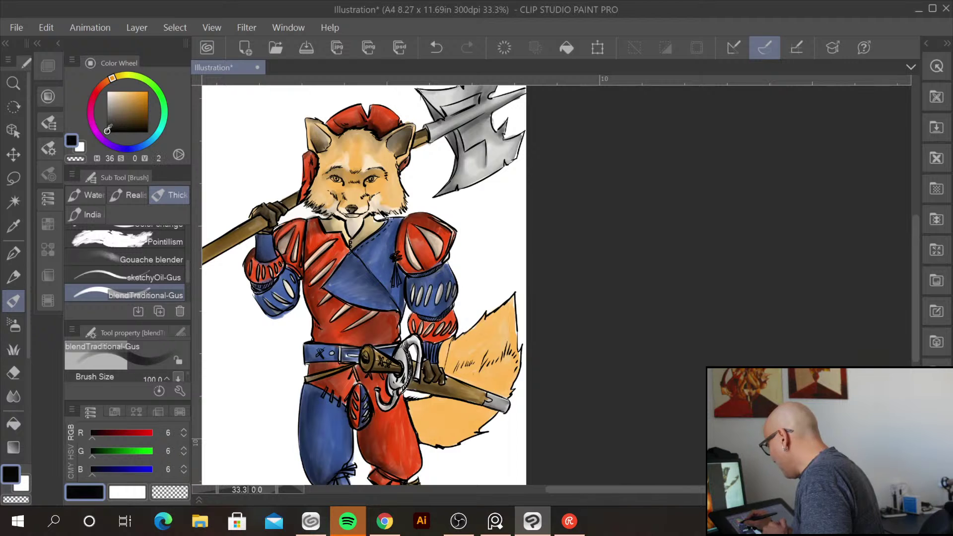
scroll(393, 224, up, 5)
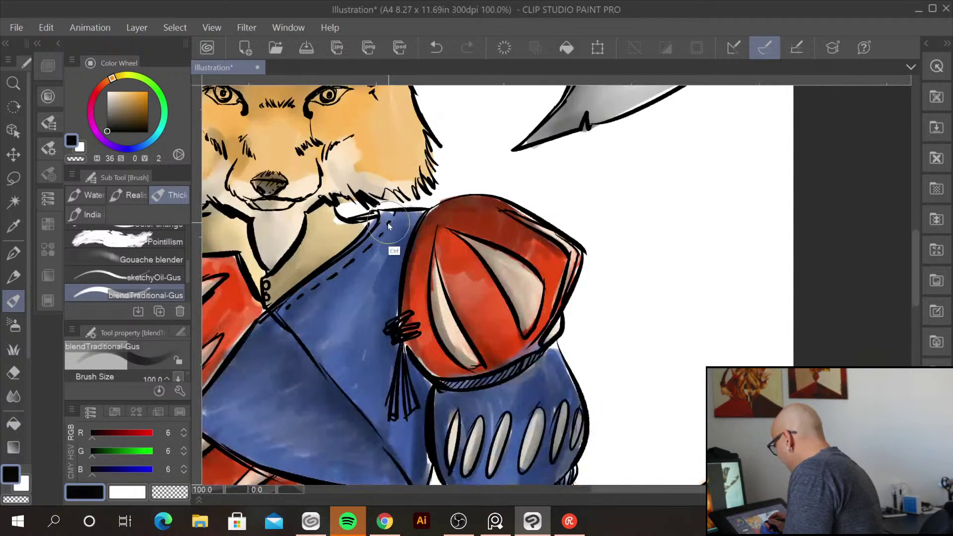
Reduce the brush size to 10 and darken the rims of the fox's eye with small near-black strokes
key(bracketleft)
key(bracketleft)
key(bracketleft)
key(bracketleft)
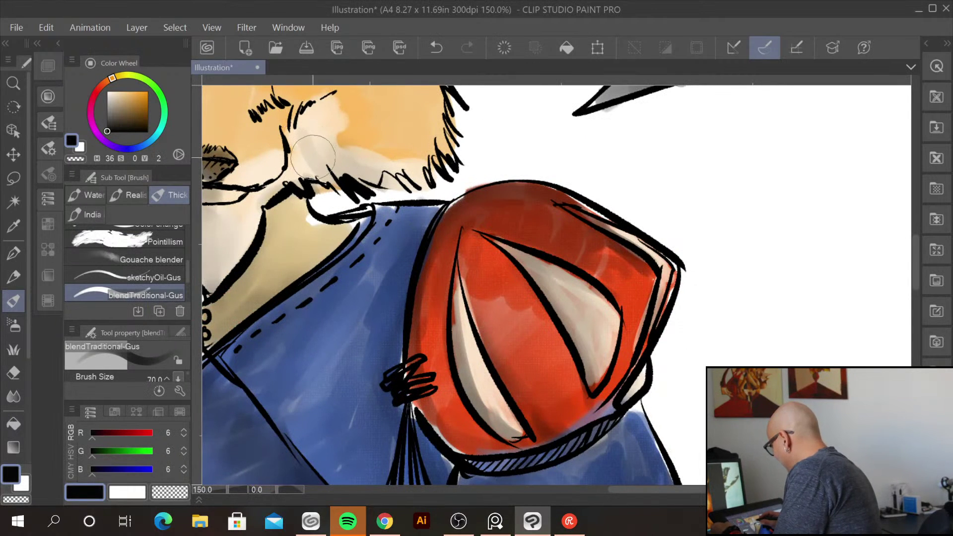
key(bracketleft)
key(bracketleft)
key(bracketleft)
key(bracketleft)
key(bracketleft)
key(bracketleft)
key(bracketleft)
key(bracketleft)
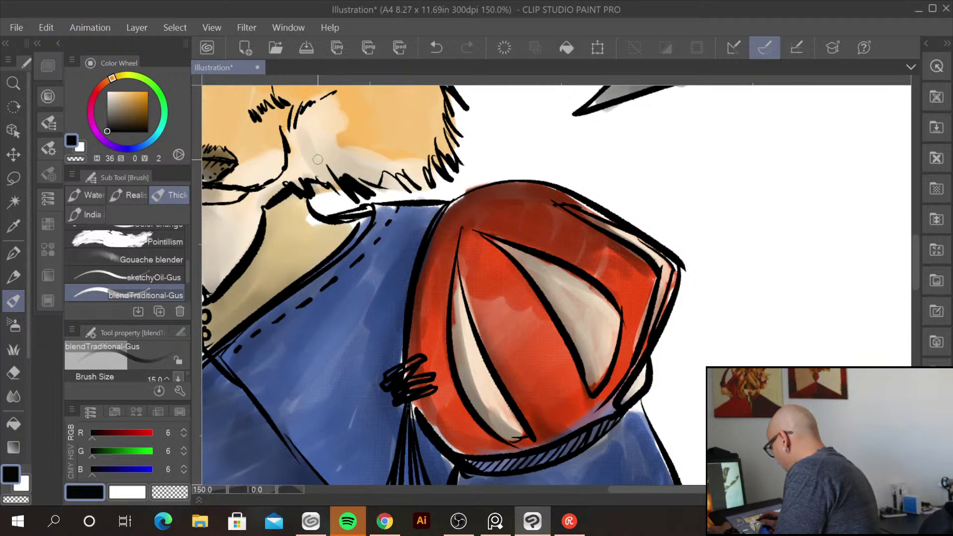
drag(318, 122, 386, 242)
mouse_move(382, 141)
mouse_down()
mouse_move(402, 149)
mouse_move(387, 167)
mouse_move(336, 191)
mouse_up()
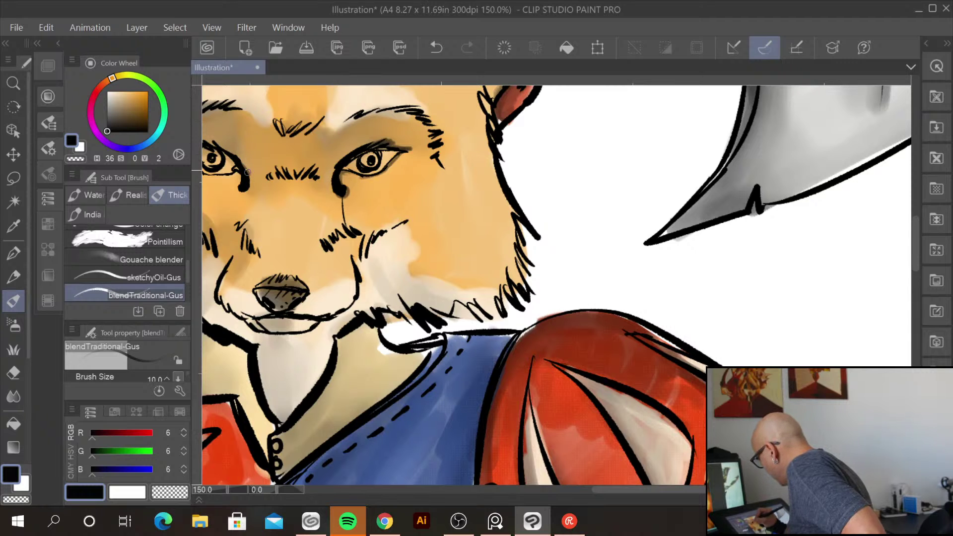
mouse_move(268, 188)
mouse_down()
mouse_move(316, 205)
mouse_move(273, 196)
mouse_up()
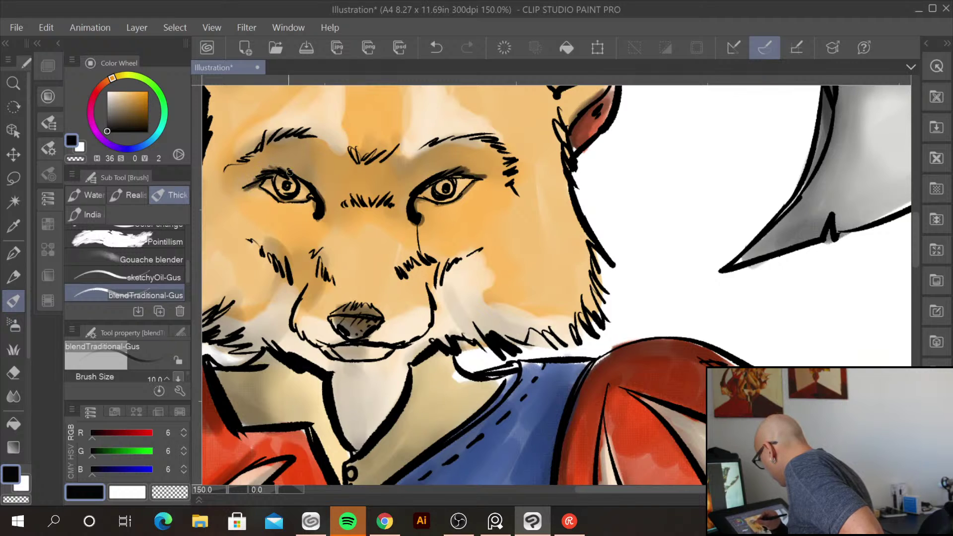
drag(282, 173, 301, 175)
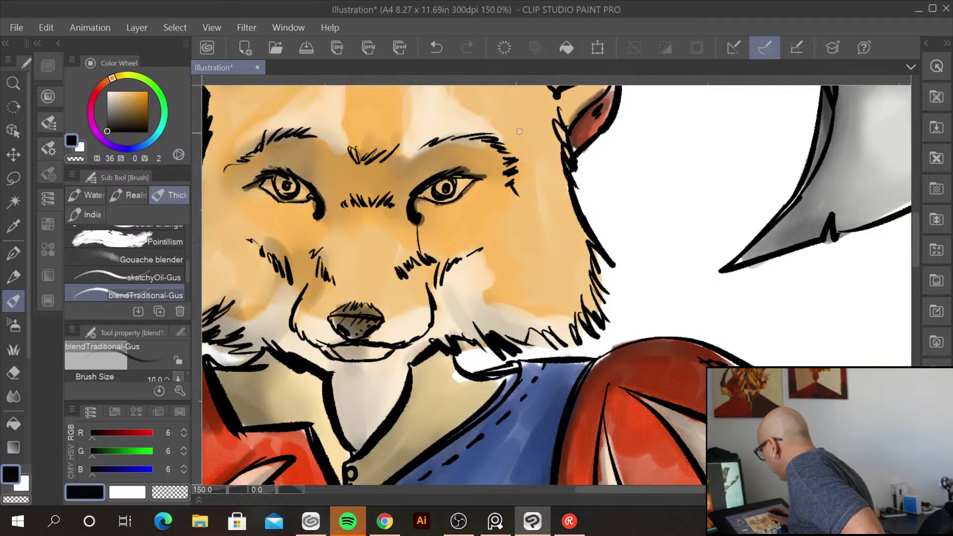
Darken the fox's mouth line and cheek creases, and add dark fur patches beside the outer eye corners
mouse_move(523, 151)
mouse_down()
mouse_move(507, 164)
mouse_move(516, 198)
mouse_up()
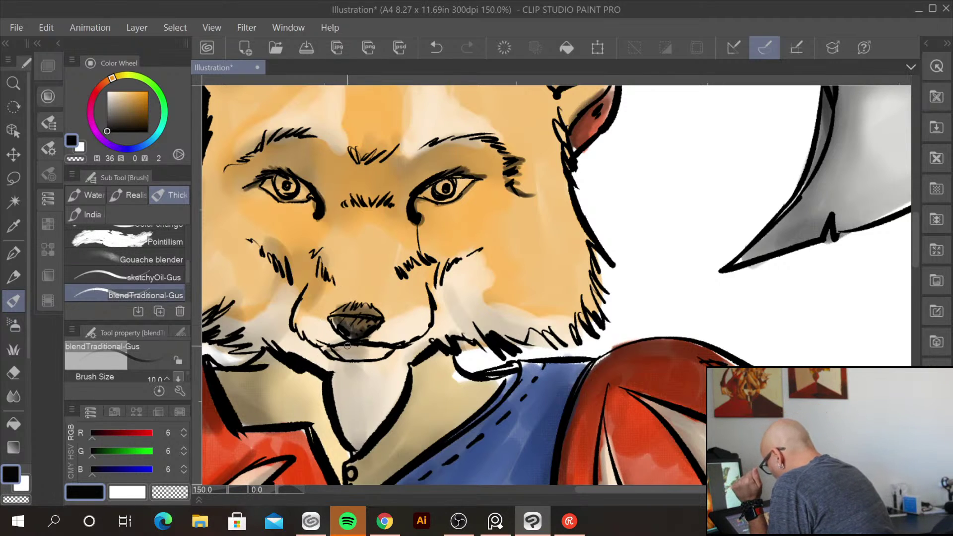
drag(334, 346, 388, 344)
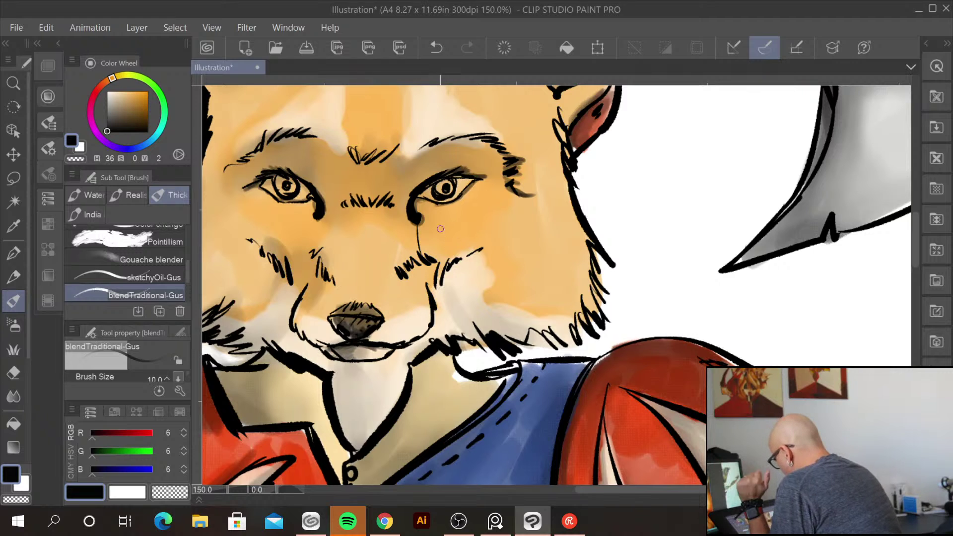
mouse_move(437, 263)
mouse_down()
mouse_move(440, 288)
mouse_move(476, 253)
mouse_up()
drag(288, 269, 286, 270)
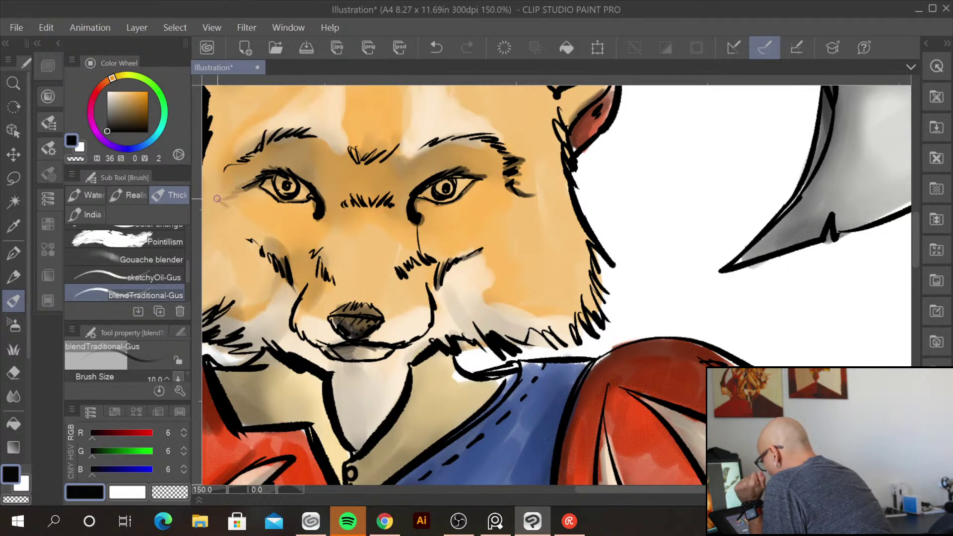
mouse_move(222, 194)
mouse_down()
mouse_move(231, 207)
mouse_move(214, 207)
mouse_move(212, 194)
mouse_move(218, 209)
mouse_move(241, 190)
mouse_up()
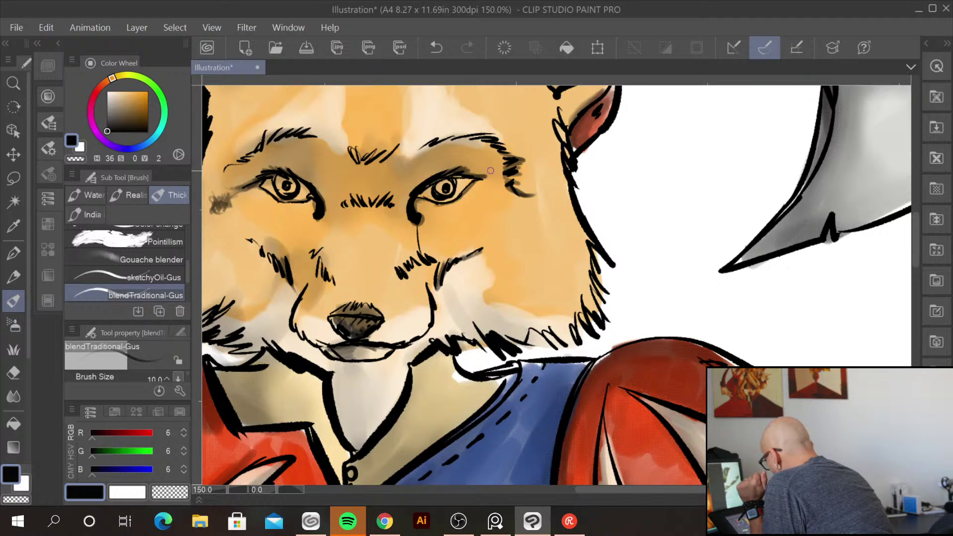
mouse_move(491, 188)
mouse_down()
mouse_move(503, 189)
mouse_move(506, 211)
mouse_move(498, 199)
mouse_up()
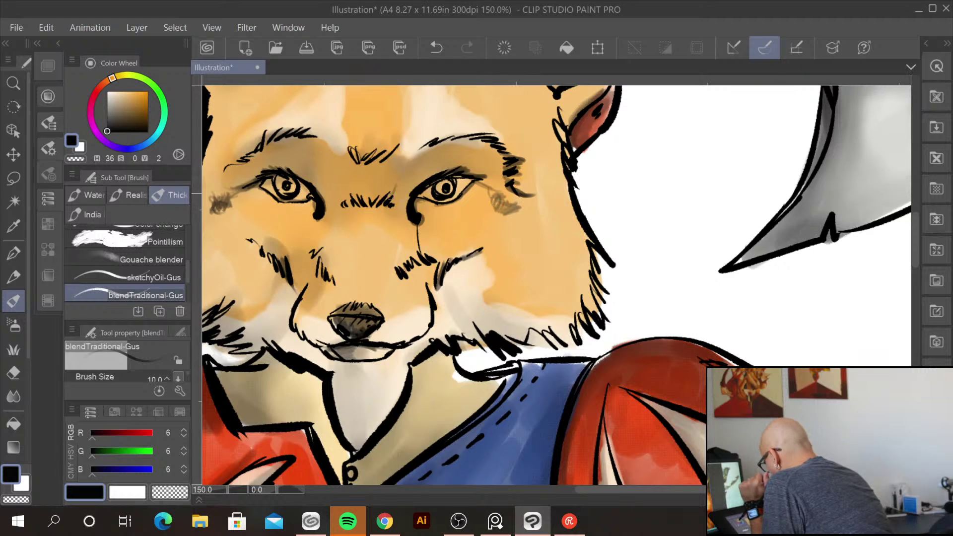
Add dark fur strokes between the eyes, whisker dots on both sides of the muzzle, and shading in the jaw fur
drag(374, 204, 358, 182)
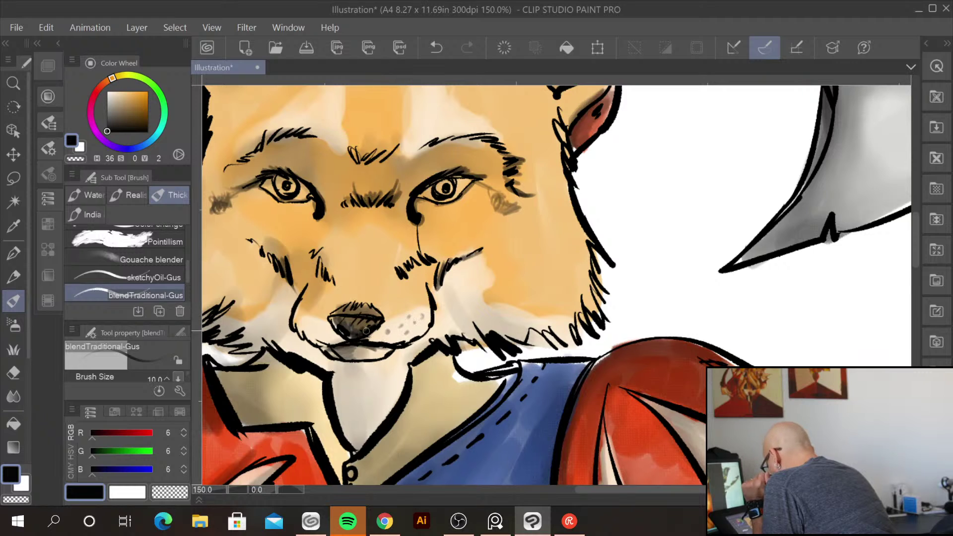
drag(320, 326, 313, 335)
drag(469, 329, 501, 346)
Set the brush size to 15 and deepen the shadows inside the fox's ear and along both ears' tips and edges
key(bracketleft)
key(bracketleft)
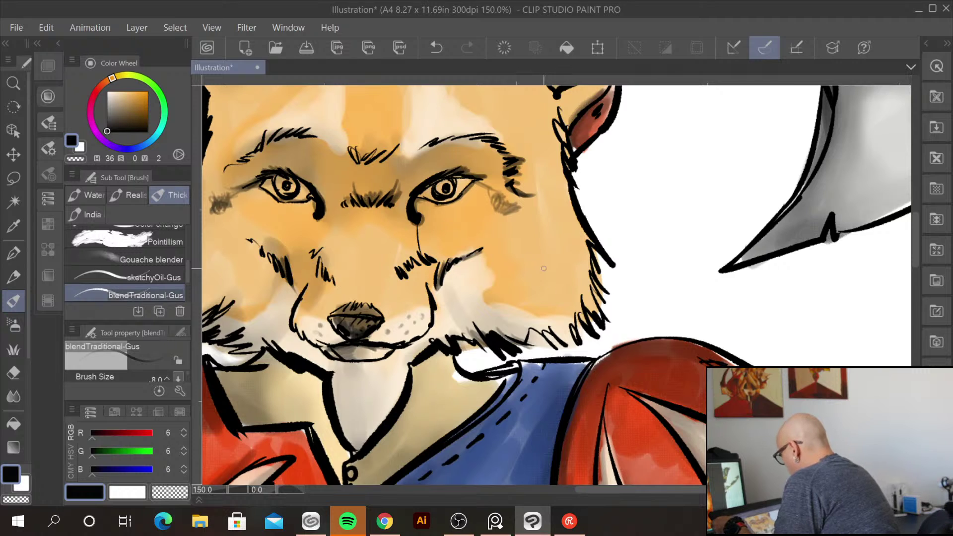
key(ctrl+minus)
key(ctrl+minus)
key(ctrl+minus)
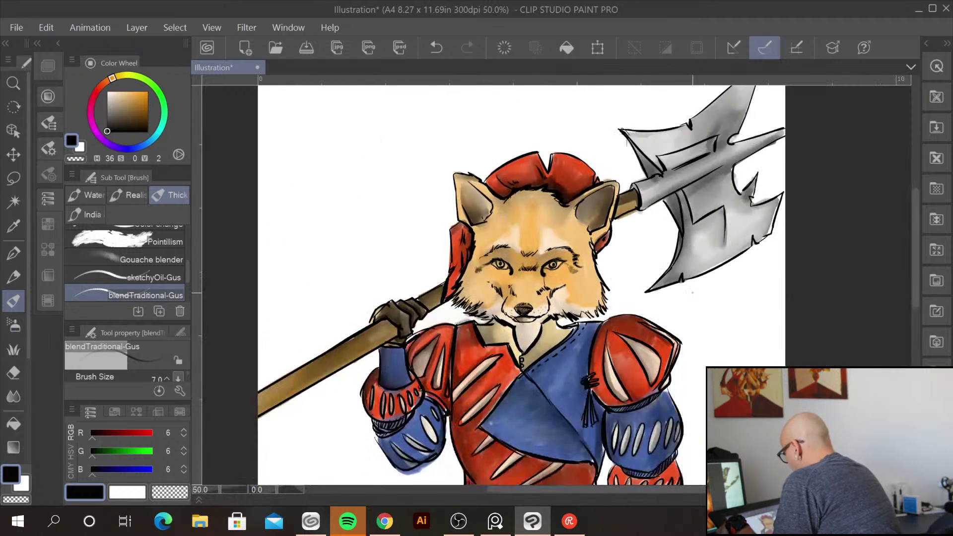
scroll(632, 323, up, 2)
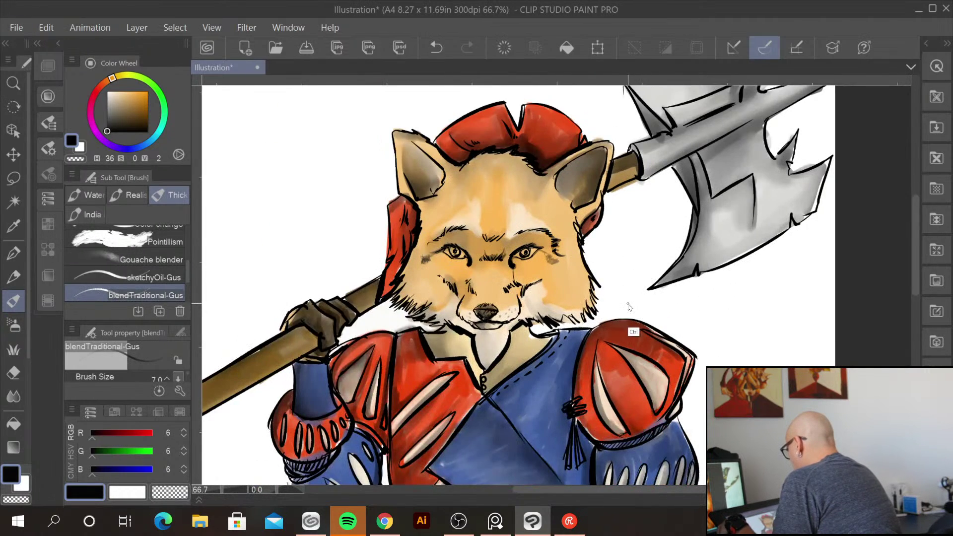
drag(595, 206, 570, 292)
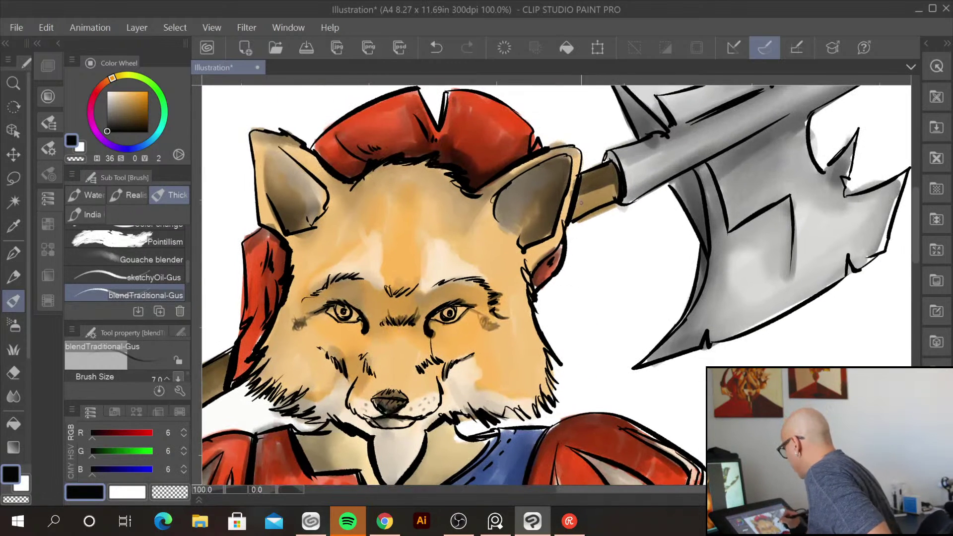
key(bracketright)
key(bracketright)
key(bracketright)
key(bracketright)
drag(566, 171, 548, 214)
mouse_move(533, 233)
mouse_down()
mouse_move(560, 199)
mouse_move(531, 241)
mouse_move(552, 218)
mouse_up()
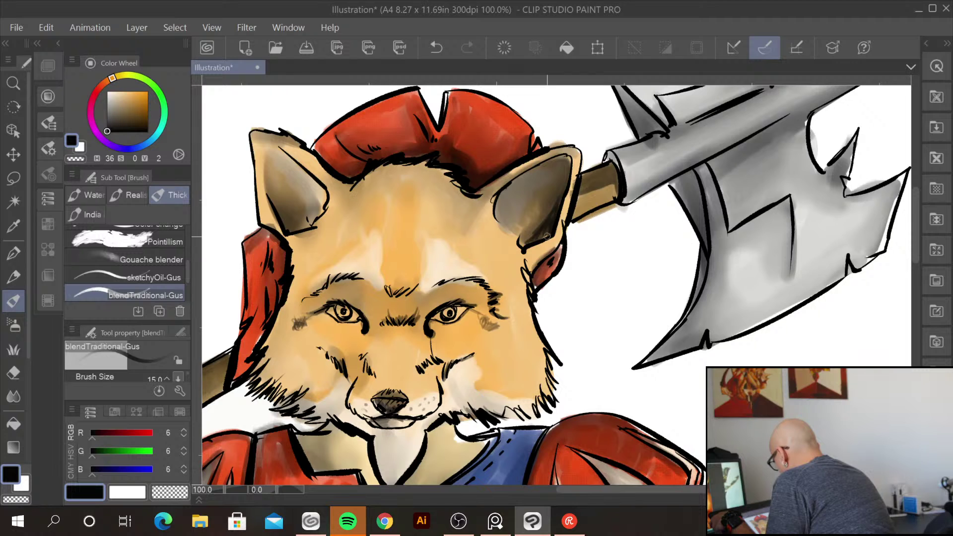
drag(552, 153, 578, 152)
mouse_move(279, 133)
mouse_down()
mouse_move(258, 131)
mouse_move(252, 154)
mouse_move(254, 135)
mouse_move(270, 134)
mouse_up()
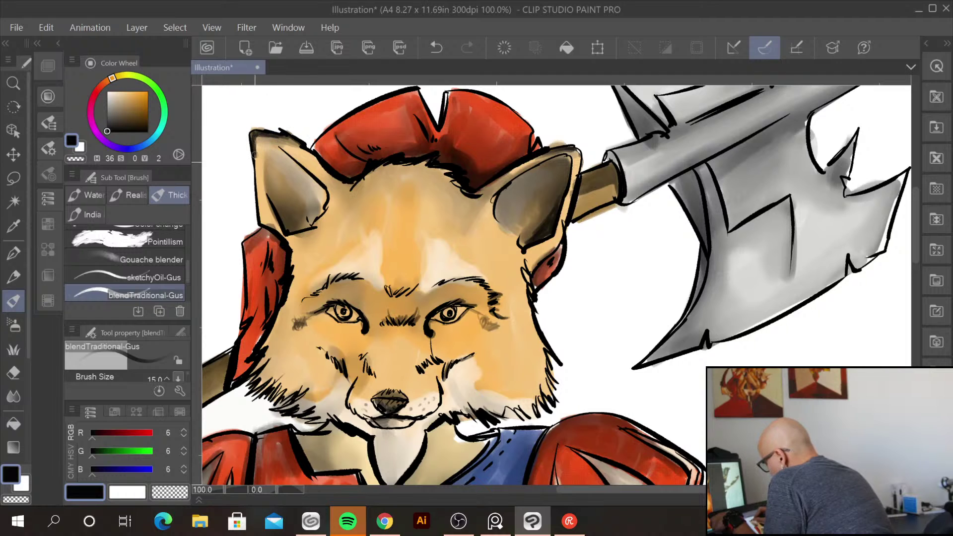
drag(254, 160, 260, 205)
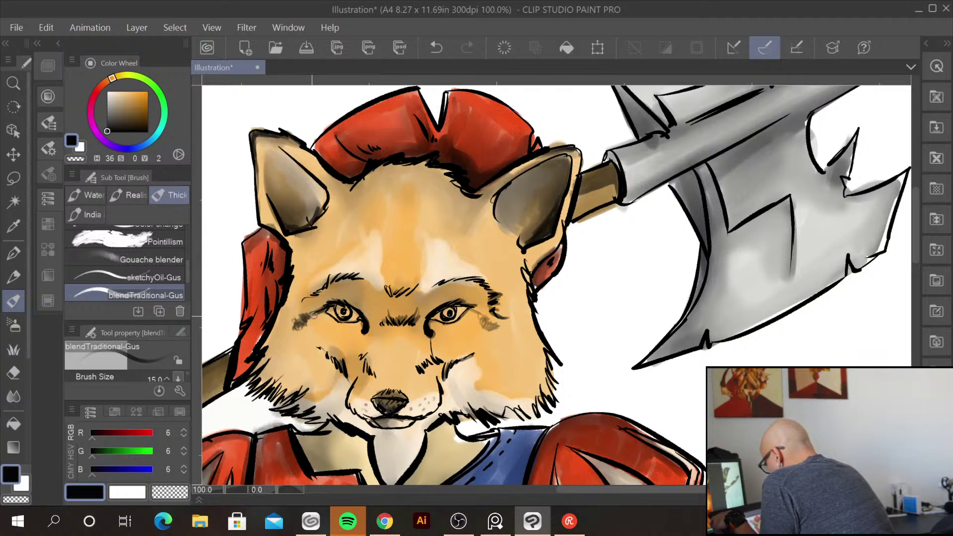
Darken the fur at the eye corner, jaw and chin, and stroke fine dark hairs inside both ears
drag(301, 323, 310, 326)
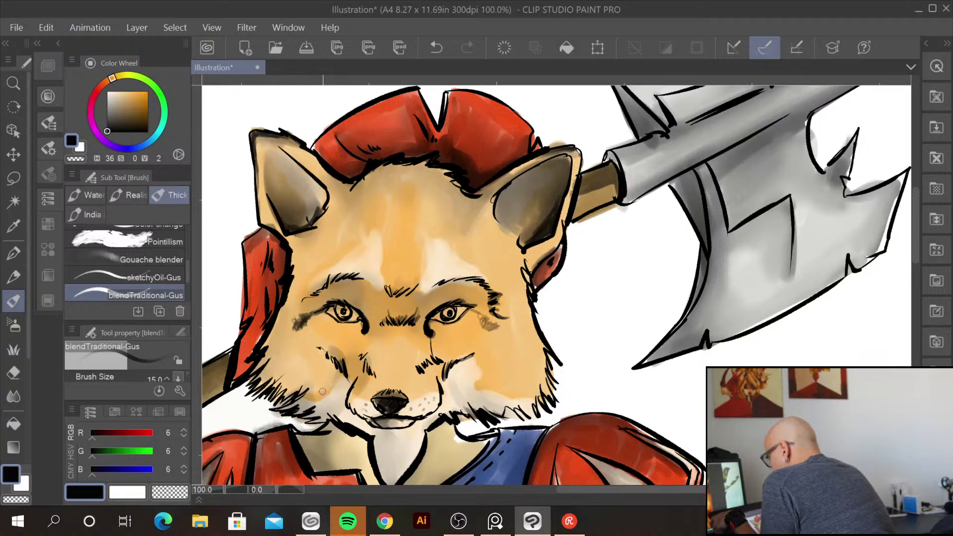
drag(279, 408, 308, 418)
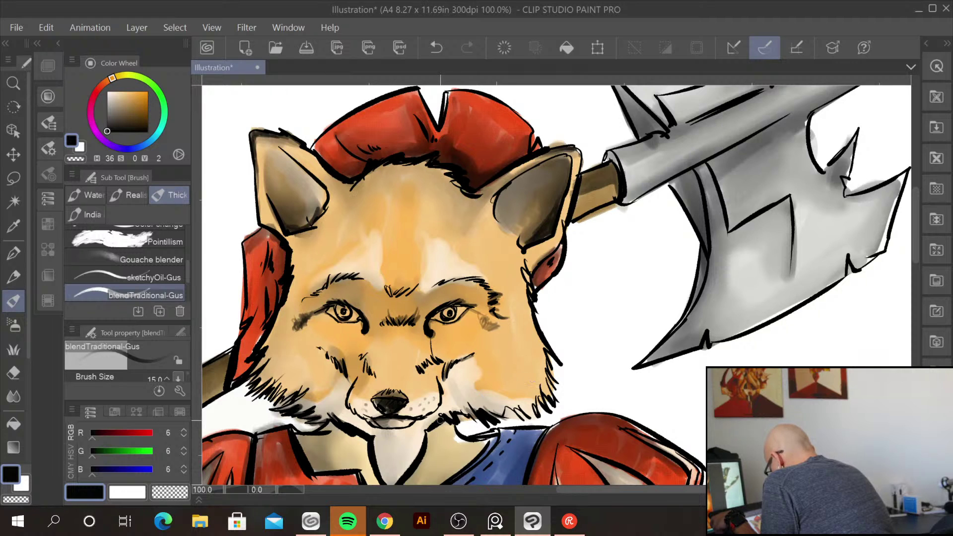
mouse_move(375, 436)
mouse_down()
mouse_move(386, 480)
mouse_move(383, 466)
mouse_up()
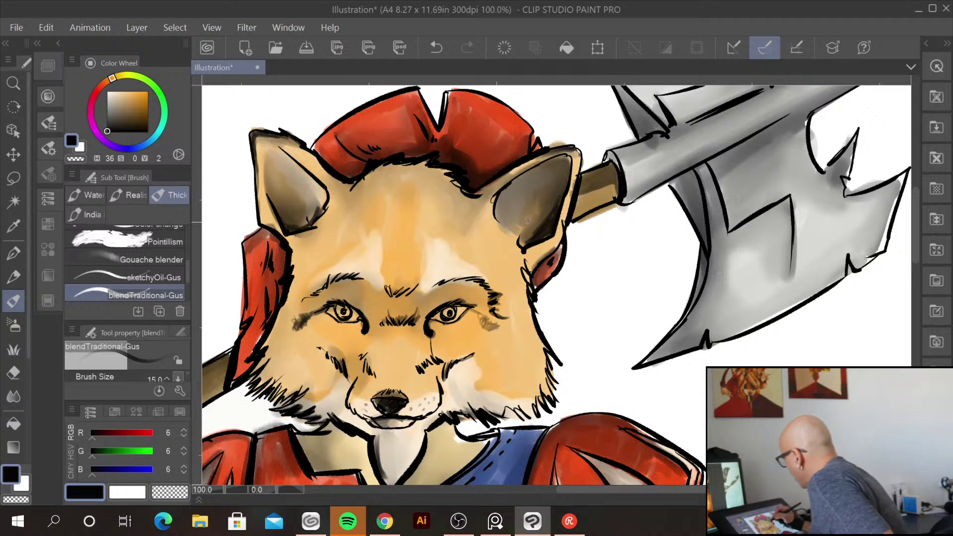
mouse_move(519, 219)
mouse_down()
mouse_move(526, 238)
mouse_move(525, 210)
mouse_move(535, 236)
mouse_move(533, 211)
mouse_up()
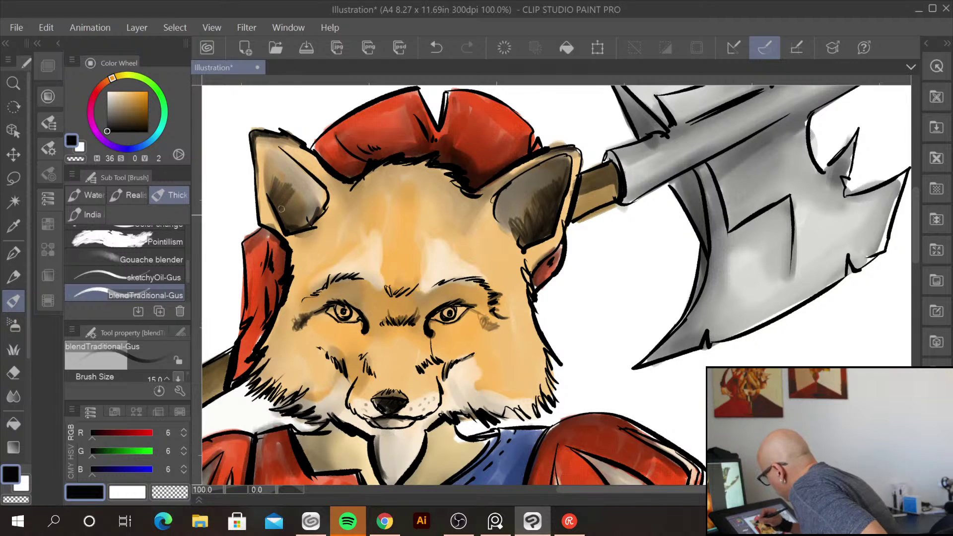
drag(294, 226, 316, 209)
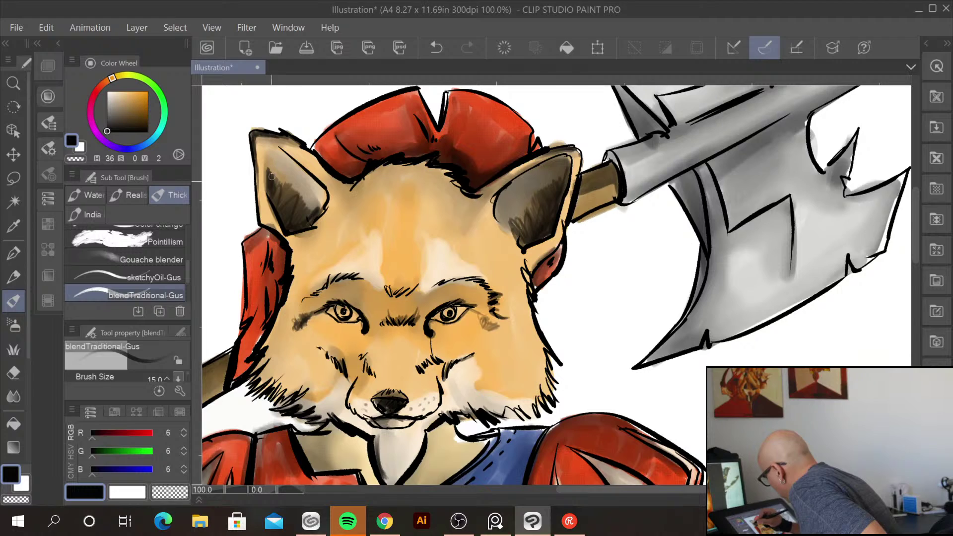
Enlarge the brush to size 50 and darken the red jacket panel from its shoulder down along the sleeve seam
mouse_move(571, 379)
mouse_down()
mouse_move(600, 251)
mouse_move(592, 317)
mouse_move(590, 200)
mouse_up()
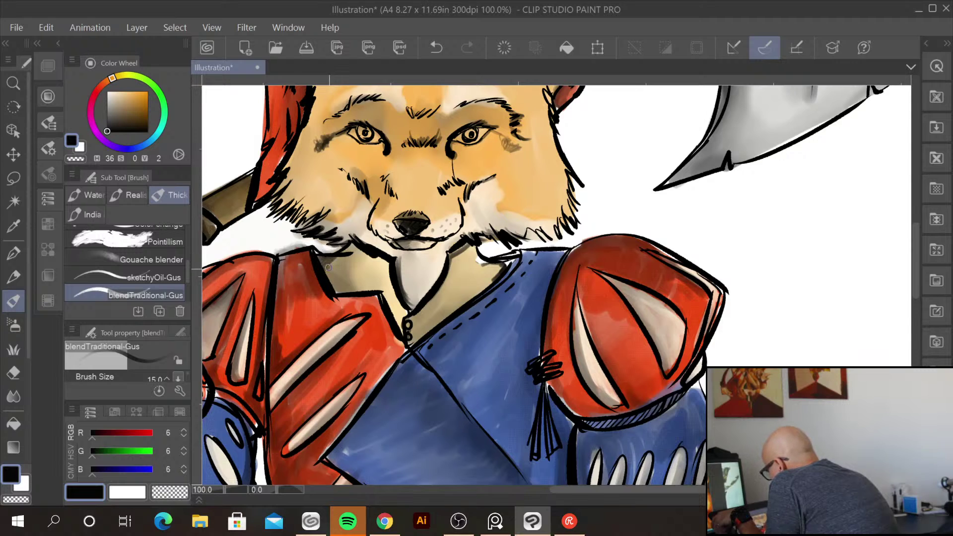
key(bracketright)
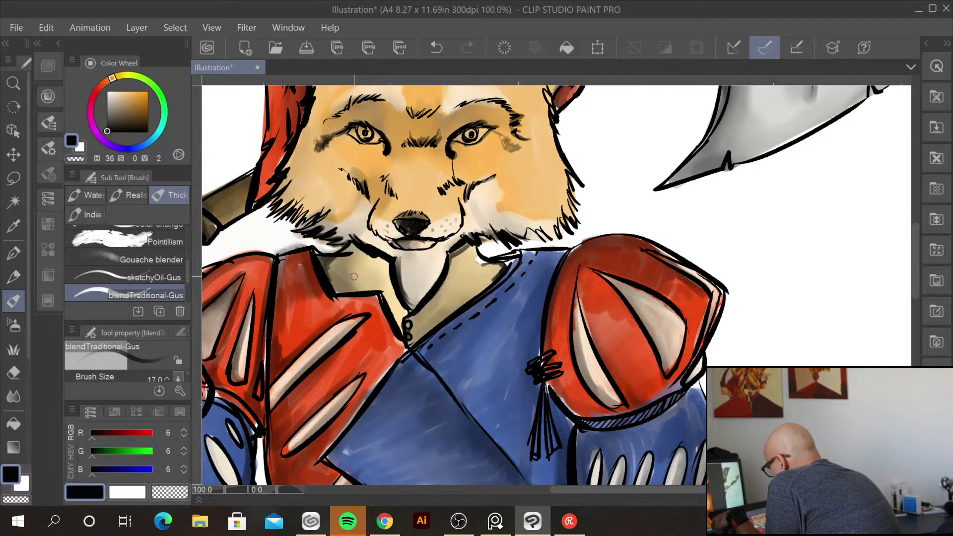
key(bracketleft)
key(bracketleft)
key(bracketleft)
key(bracketright)
key(bracketright)
key(bracketright)
key(bracketright)
key(bracketright)
key(bracketright)
drag(288, 253, 279, 322)
mouse_move(303, 254)
mouse_down()
mouse_move(278, 286)
mouse_move(270, 344)
mouse_up()
mouse_move(276, 279)
mouse_down()
mouse_move(268, 390)
mouse_move(282, 417)
mouse_move(288, 332)
mouse_move(270, 384)
mouse_move(304, 348)
mouse_move(267, 388)
mouse_move(317, 337)
mouse_move(266, 398)
mouse_up()
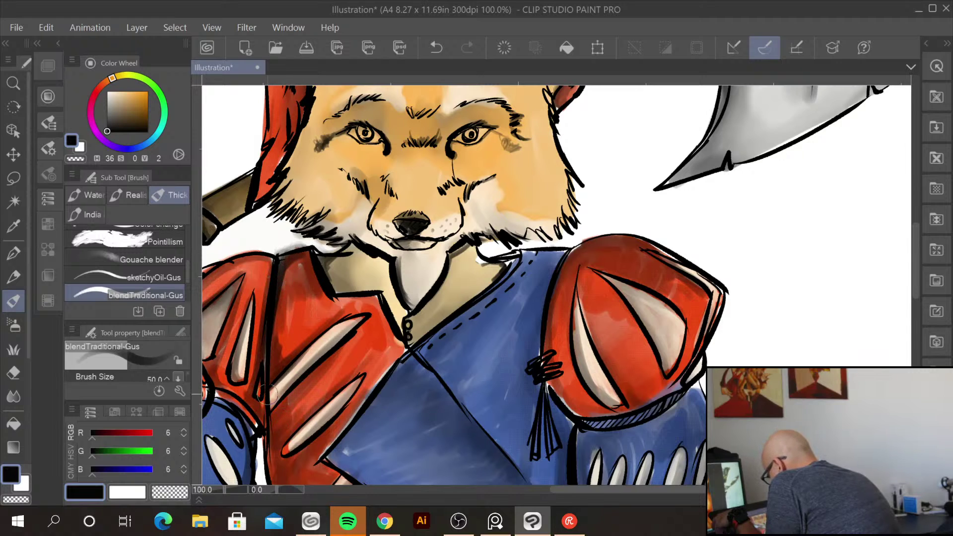
Shade around the red jacket's chest slashes, along its overlapping front edge, and down the side of the torso
drag(371, 310, 334, 353)
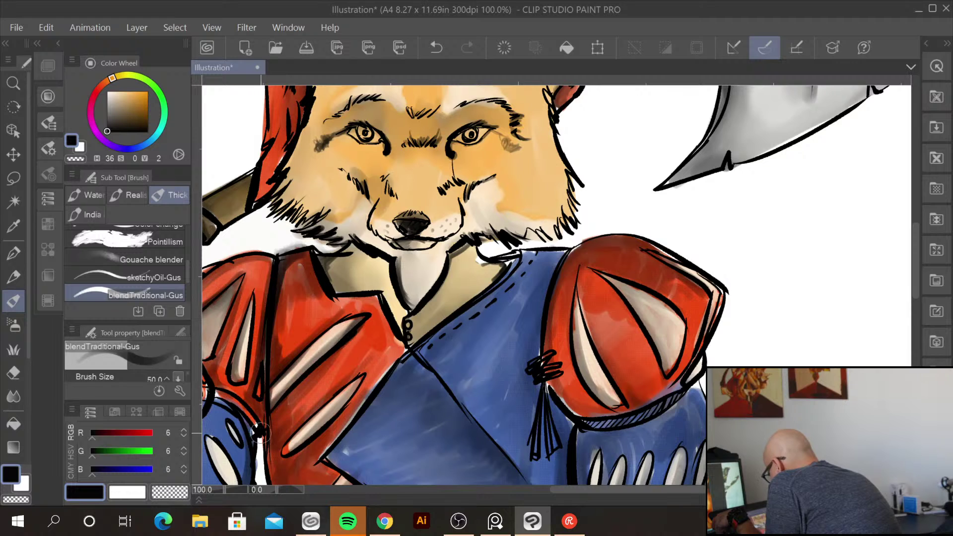
drag(295, 439, 285, 452)
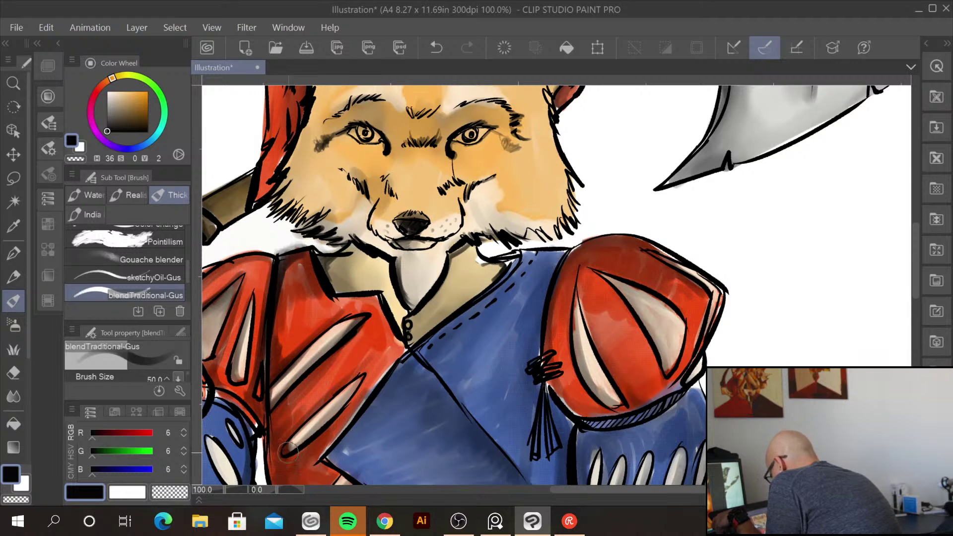
mouse_move(361, 376)
mouse_down()
mouse_move(287, 470)
mouse_move(412, 347)
mouse_move(401, 345)
mouse_move(315, 453)
mouse_up()
drag(365, 394, 318, 458)
drag(386, 312, 401, 350)
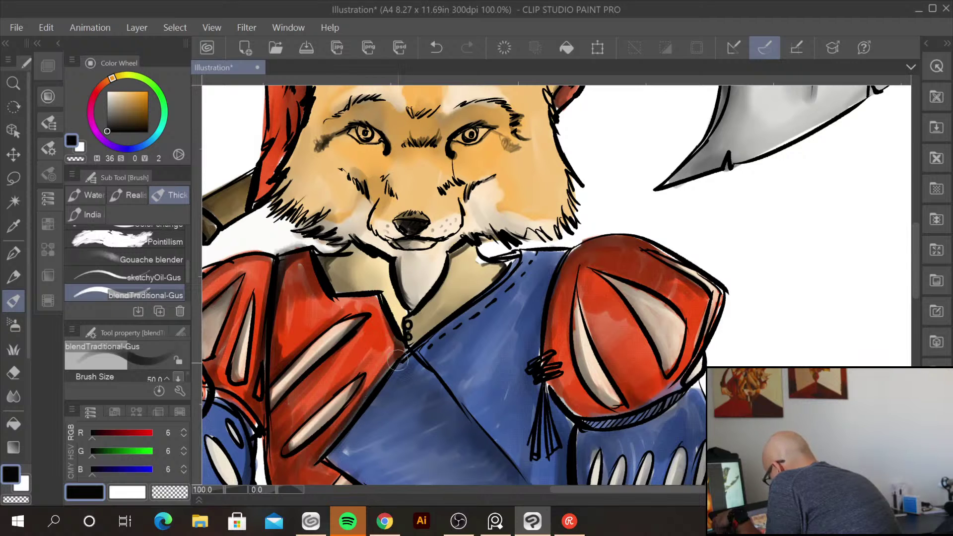
drag(536, 342, 602, 166)
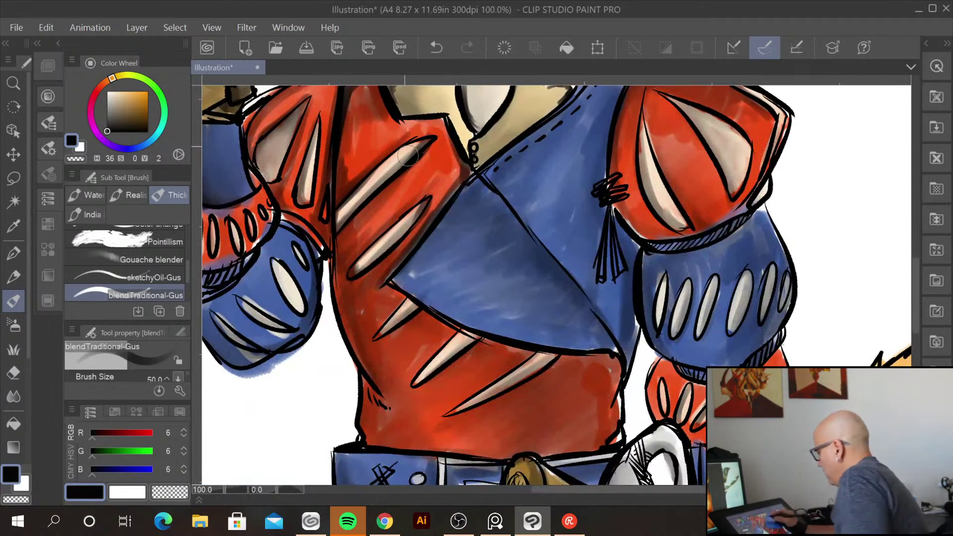
drag(342, 266, 370, 378)
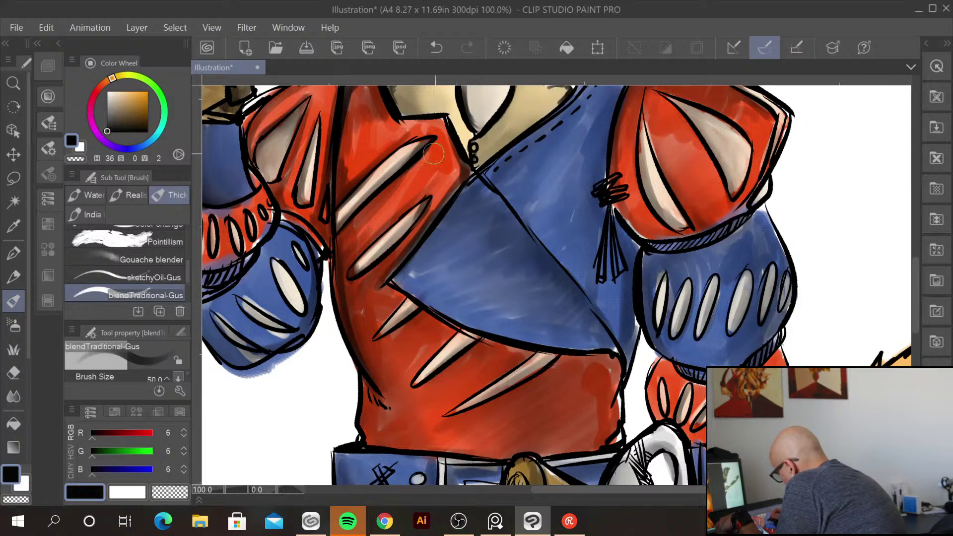
Reduce the brush size to 25 and darken the lower jacket's slashes and the red fabric beneath the blue flap
key([)
key([)
key([)
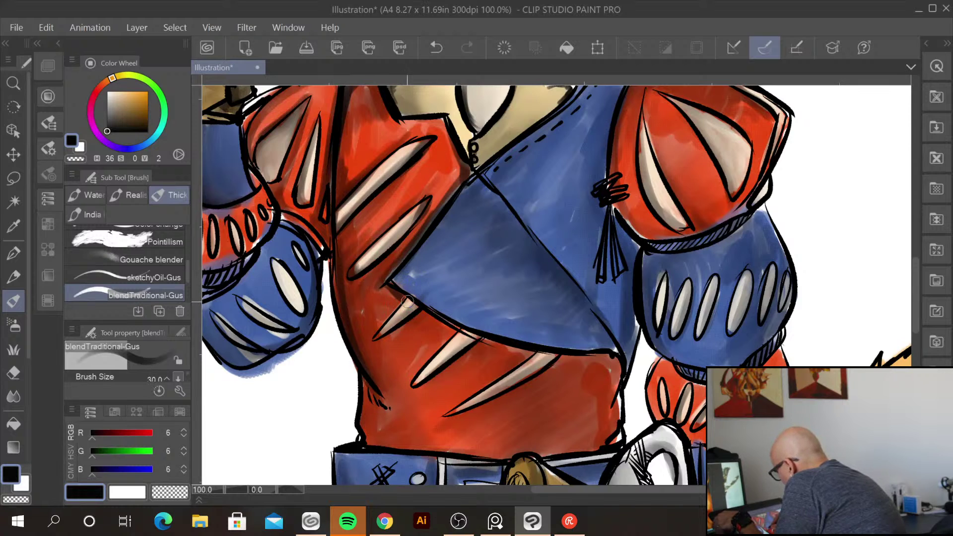
drag(374, 339, 393, 326)
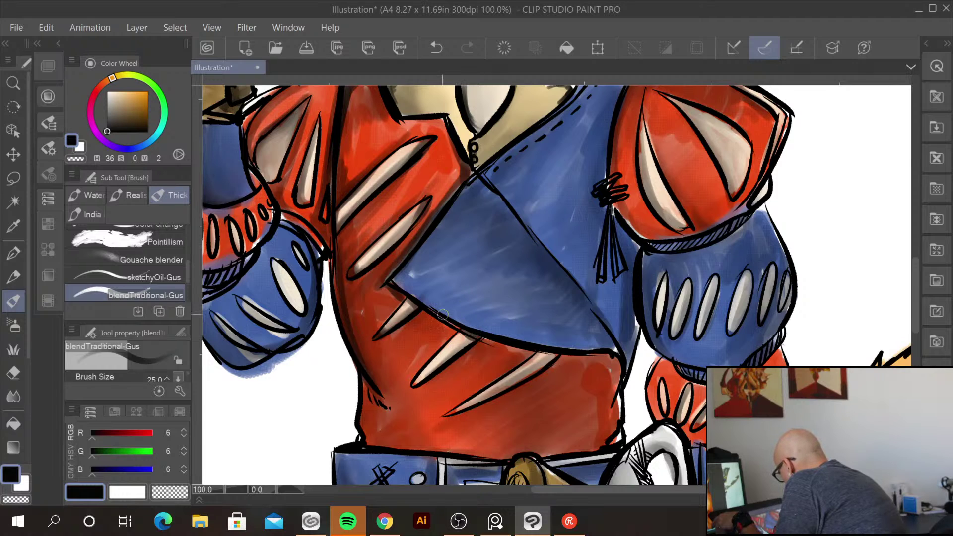
drag(536, 359, 448, 413)
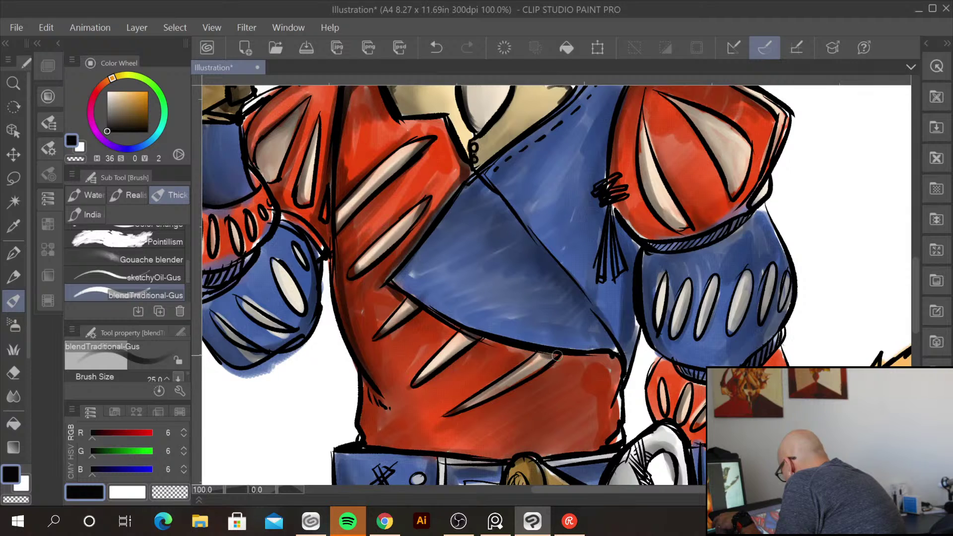
mouse_move(561, 350)
mouse_down()
mouse_move(611, 354)
mouse_move(609, 413)
mouse_up()
drag(620, 358, 599, 411)
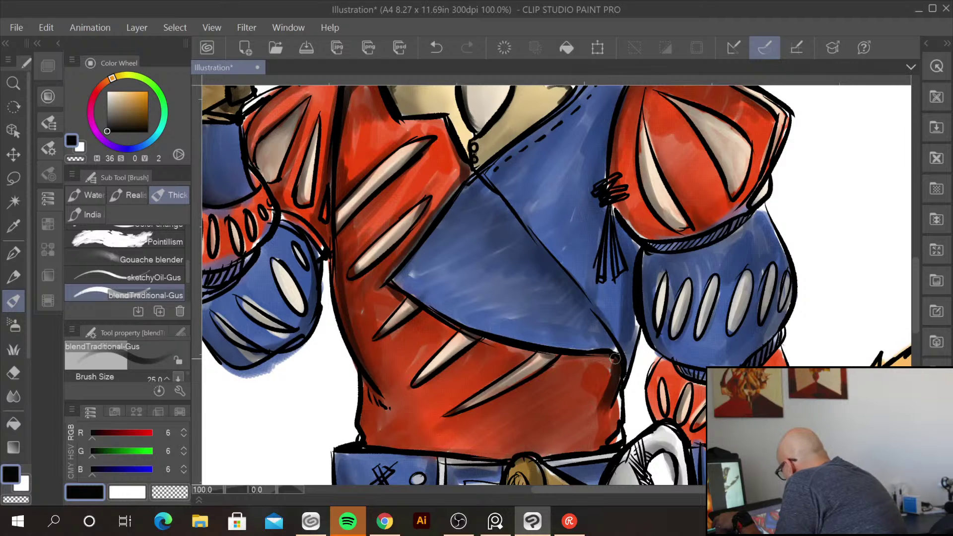
Deepen the shadow on the red fabric under the blue flap's outer corner and near the jacket's lower hem
drag(600, 362, 559, 359)
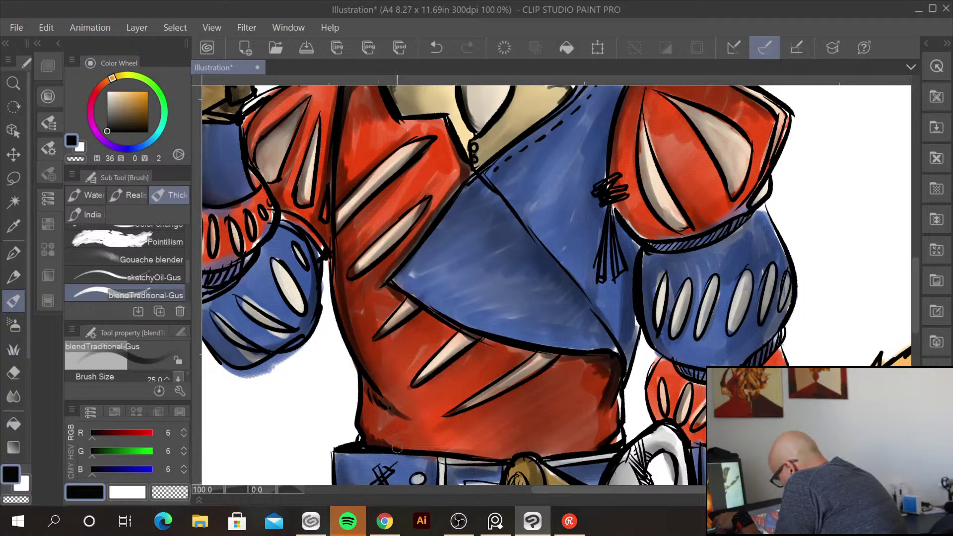
key(ctrl+minus)
key(ctrl+minus)
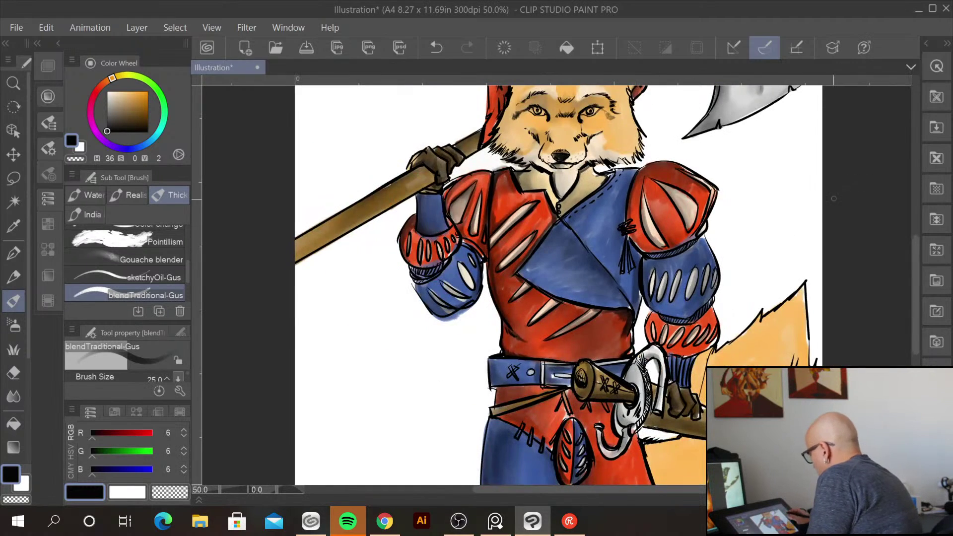
Set the brush size to 60 and shade the puffed sleeve beside the tail, from the red shoulder down to the red cuff
key(ctrl+minus)
key(ctrl+plus)
key(ctrl+plus)
drag(727, 163, 567, 317)
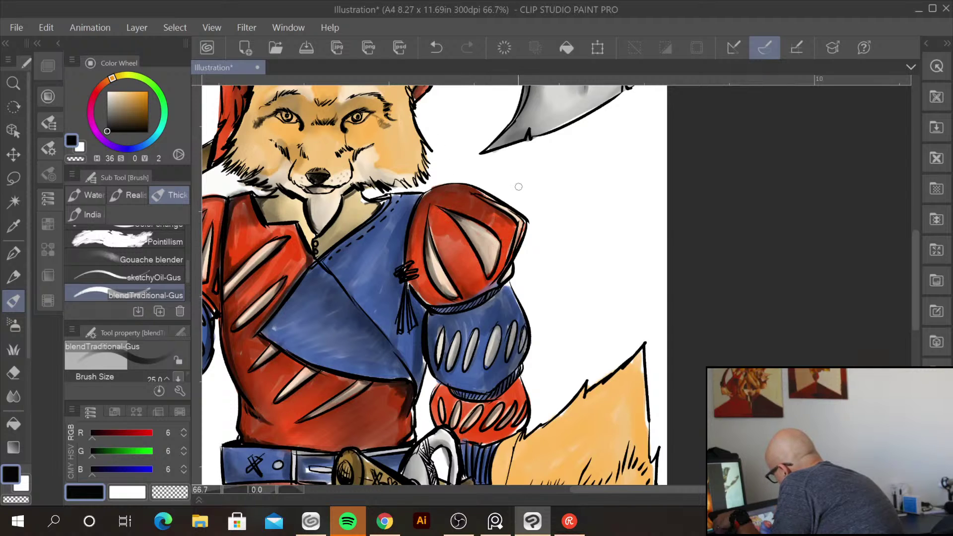
key(bracketright)
key(bracketright)
key(bracketright)
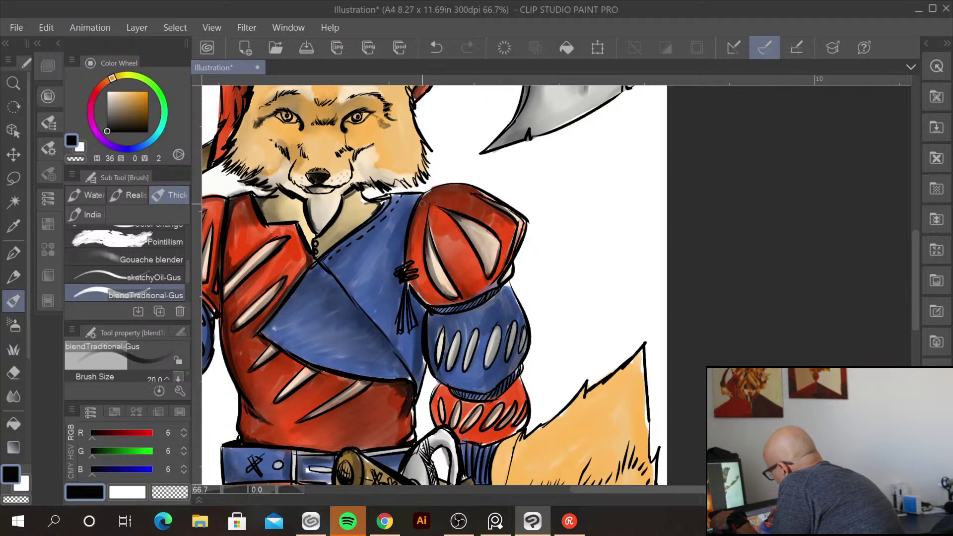
key(bracketright)
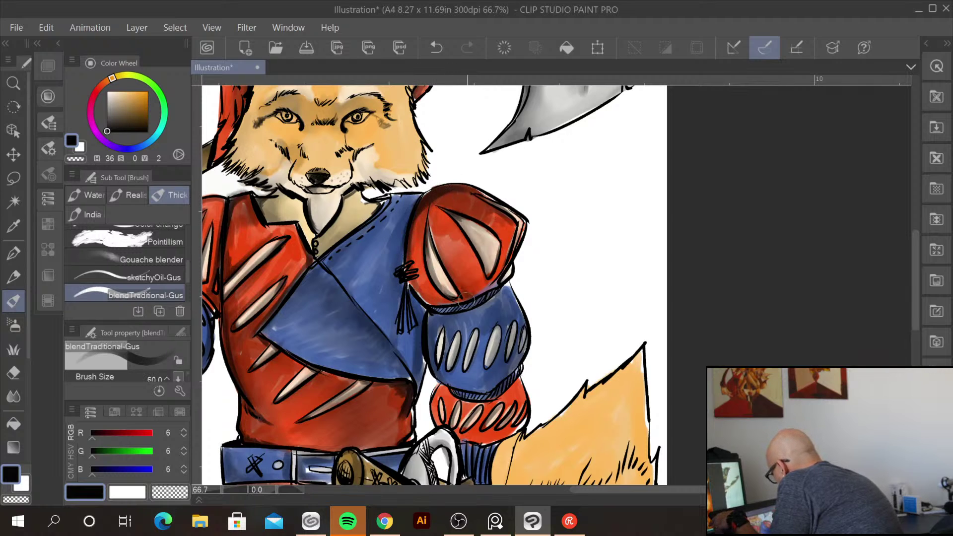
drag(417, 288, 443, 312)
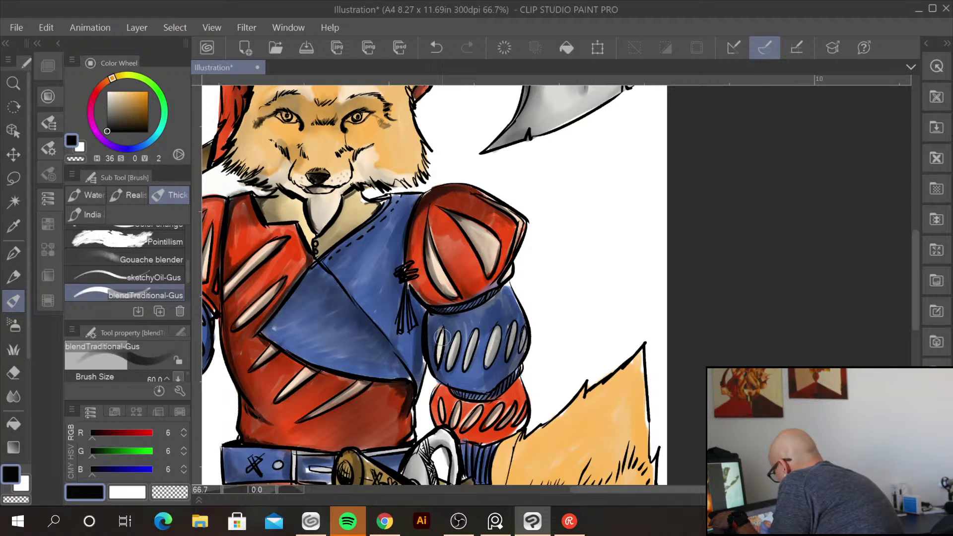
drag(457, 332, 460, 327)
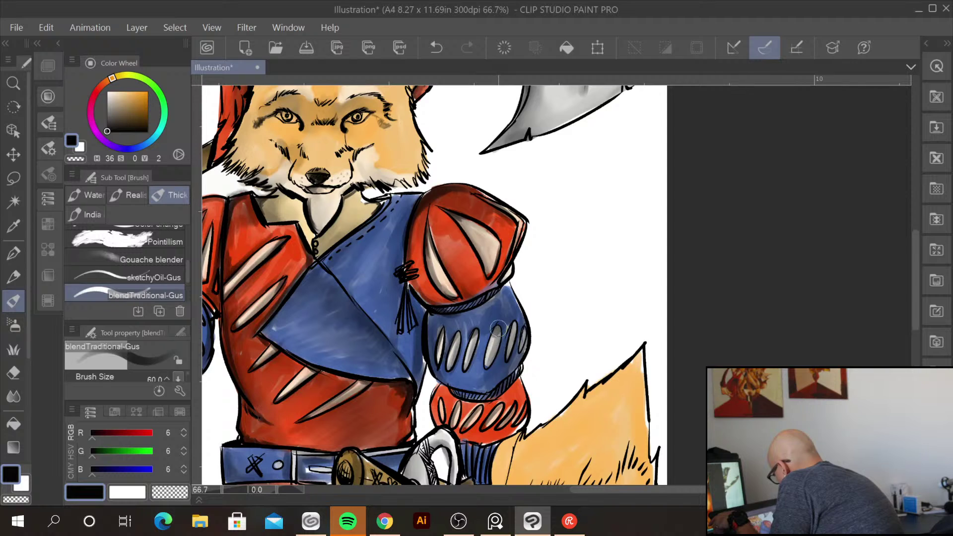
mouse_move(455, 312)
mouse_down()
mouse_move(507, 280)
mouse_move(525, 314)
mouse_up()
mouse_move(525, 348)
mouse_down()
mouse_move(480, 390)
mouse_move(522, 354)
mouse_move(486, 380)
mouse_move(504, 337)
mouse_move(484, 389)
mouse_move(513, 363)
mouse_move(488, 391)
mouse_move(533, 347)
mouse_move(493, 357)
mouse_move(494, 393)
mouse_move(480, 418)
mouse_move(509, 388)
mouse_move(495, 426)
mouse_move(530, 388)
mouse_move(497, 435)
mouse_move(522, 421)
mouse_move(483, 440)
mouse_move(528, 415)
mouse_move(525, 388)
mouse_move(509, 419)
mouse_move(519, 377)
mouse_move(525, 396)
mouse_move(488, 440)
mouse_move(467, 440)
mouse_up()
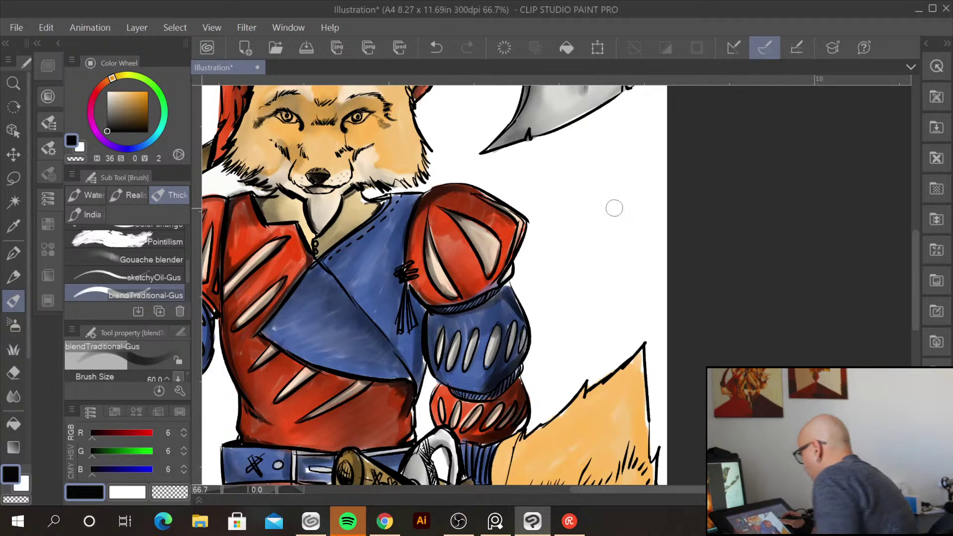
Enlarge the brush to size 100 and darken the blue chest flap along its folded edge and the red fabric beneath it
drag(564, 373, 568, 330)
key(bracketleft)
key(bracketright)
key(bracketright)
key(bracketright)
key(bracketright)
mouse_move(325, 208)
mouse_down()
mouse_move(409, 319)
mouse_move(352, 205)
mouse_move(335, 223)
mouse_move(353, 207)
mouse_move(356, 245)
mouse_move(362, 253)
mouse_move(370, 232)
mouse_move(380, 274)
mouse_move(395, 266)
mouse_move(414, 348)
mouse_up()
mouse_move(330, 234)
mouse_down()
mouse_move(283, 287)
mouse_move(325, 229)
mouse_move(327, 290)
mouse_move(310, 276)
mouse_move(294, 287)
mouse_move(303, 273)
mouse_move(305, 299)
mouse_move(319, 291)
mouse_move(329, 308)
mouse_move(310, 261)
mouse_move(333, 315)
mouse_move(299, 273)
mouse_move(368, 318)
mouse_move(351, 287)
mouse_move(313, 266)
mouse_move(419, 331)
mouse_move(338, 229)
mouse_move(344, 220)
mouse_move(409, 326)
mouse_move(335, 221)
mouse_move(416, 342)
mouse_up()
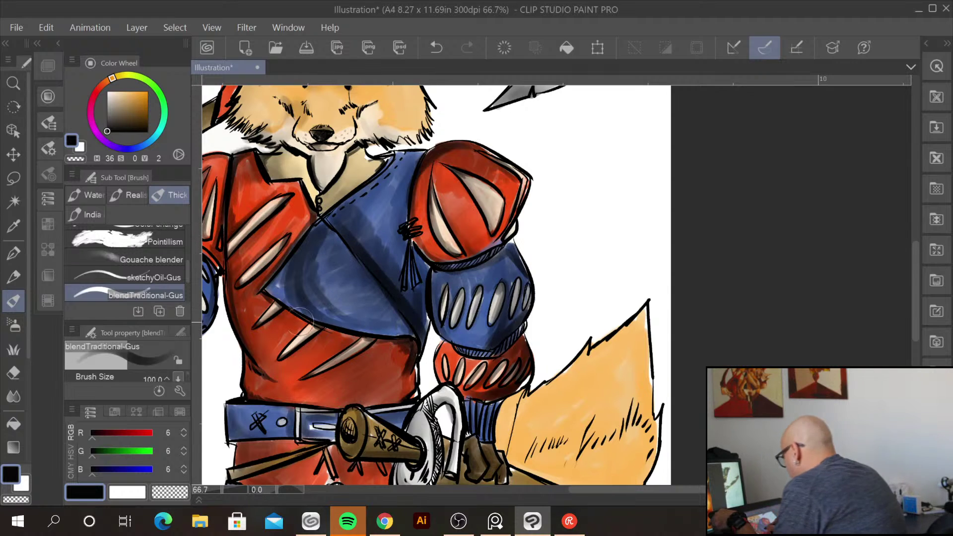
mouse_move(308, 321)
mouse_down()
mouse_move(383, 332)
mouse_move(318, 318)
mouse_move(392, 339)
mouse_move(358, 342)
mouse_move(422, 357)
mouse_move(408, 345)
mouse_move(392, 387)
mouse_move(404, 404)
mouse_up()
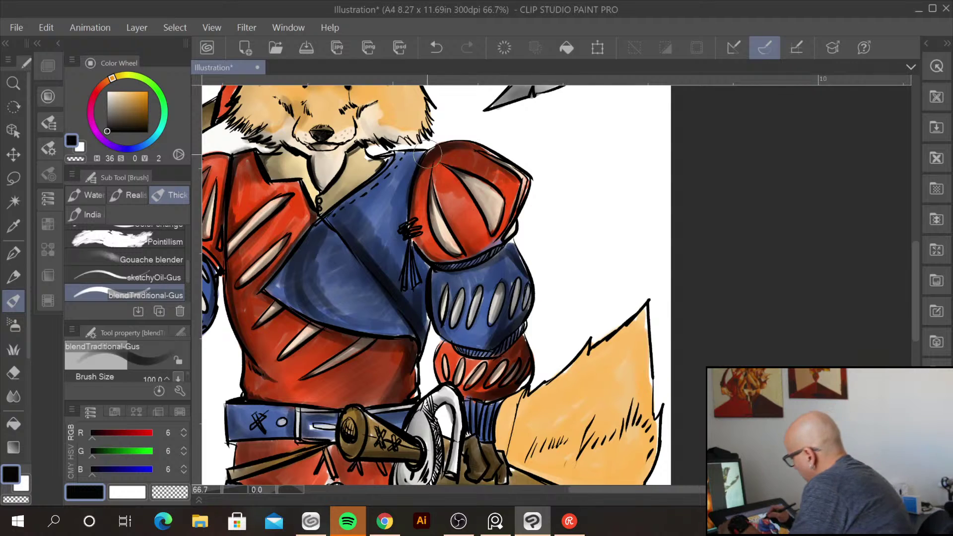
Darken the jacket's shoulder areas and the blue puffed sleeve of the arm holding the axe
scroll(428, 157, down, 1)
mouse_move(432, 149)
mouse_down()
mouse_move(380, 158)
mouse_move(374, 172)
mouse_move(381, 154)
mouse_move(372, 175)
mouse_move(390, 158)
mouse_move(369, 188)
mouse_move(332, 205)
mouse_move(310, 161)
mouse_move(276, 148)
mouse_move(272, 259)
mouse_move(253, 201)
mouse_move(265, 253)
mouse_move(246, 236)
mouse_move(215, 276)
mouse_move(247, 232)
mouse_move(209, 266)
mouse_move(239, 256)
mouse_move(248, 274)
mouse_move(236, 258)
mouse_move(269, 250)
mouse_move(253, 232)
mouse_move(261, 262)
mouse_move(248, 231)
mouse_move(251, 260)
mouse_move(236, 249)
mouse_move(259, 242)
mouse_move(257, 274)
mouse_move(266, 241)
mouse_up()
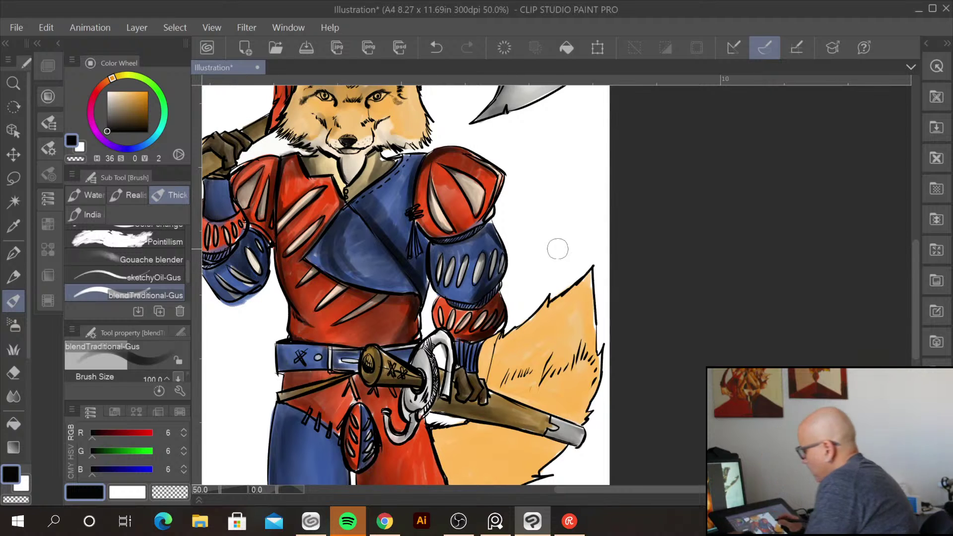
key(ctrl+minus)
drag(563, 257, 551, 328)
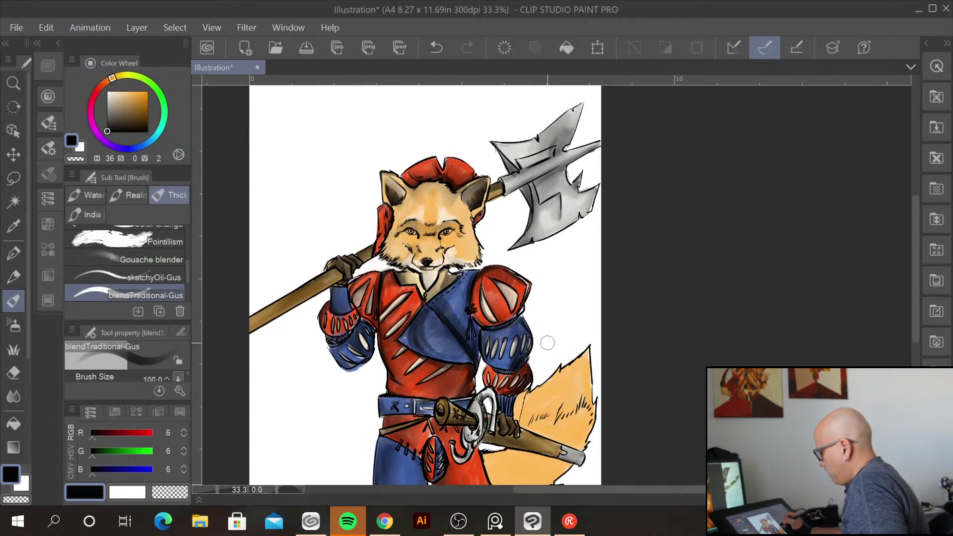
key(ctrl+plus)
key(ctrl+minus)
drag(456, 332, 480, 332)
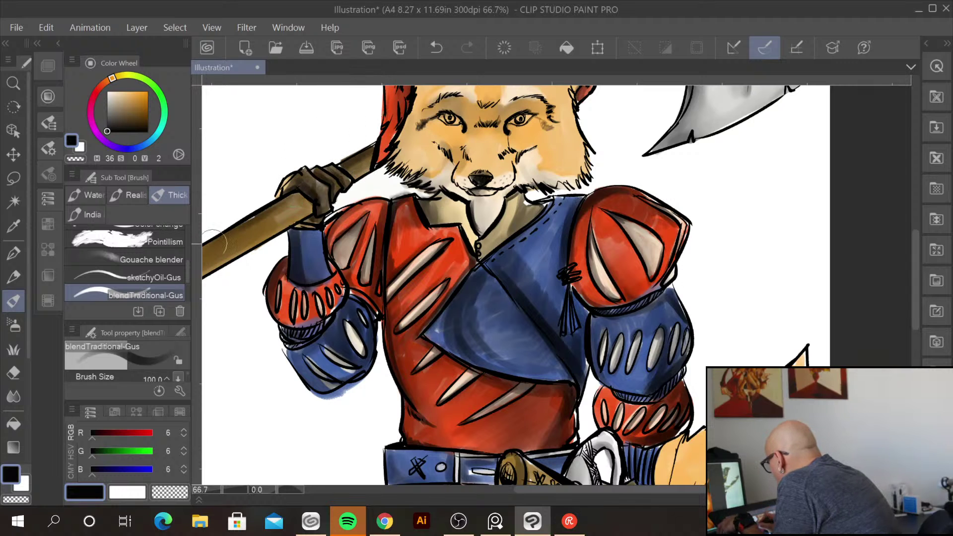
Shade the folds of the red beret and its hanging side piece, reducing the brush size to 40
drag(447, 148, 352, 313)
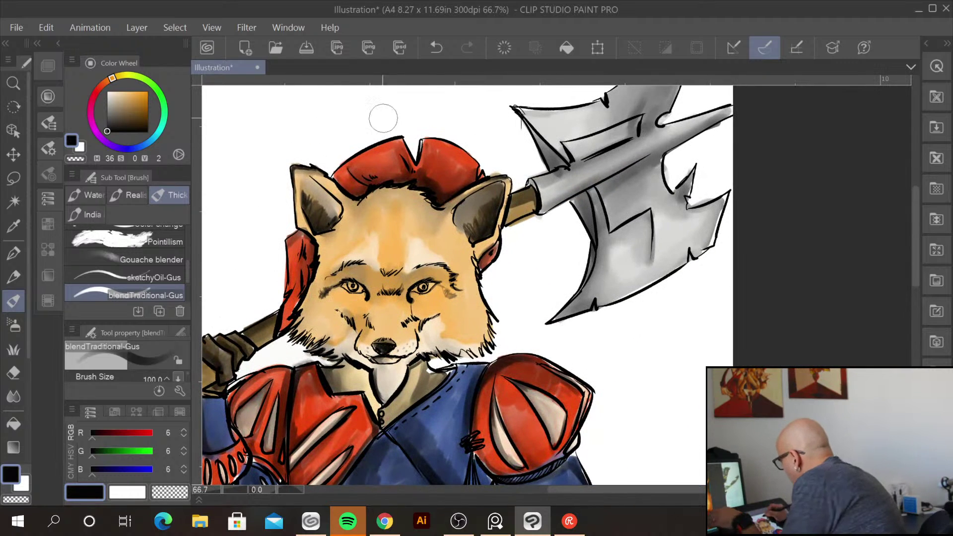
mouse_move(358, 169)
mouse_down()
mouse_move(399, 173)
mouse_move(366, 175)
mouse_move(403, 161)
mouse_move(433, 181)
mouse_up()
key(bracketleft)
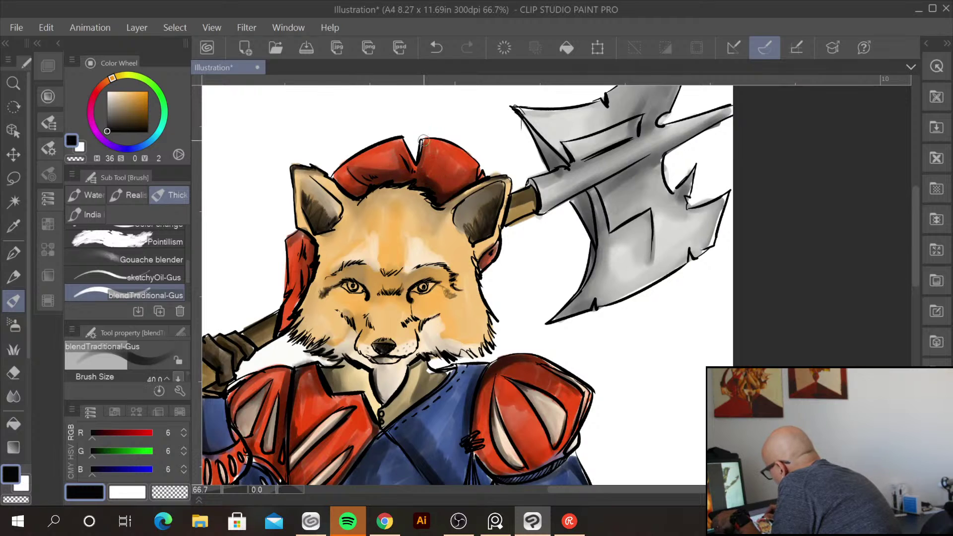
drag(478, 172, 481, 181)
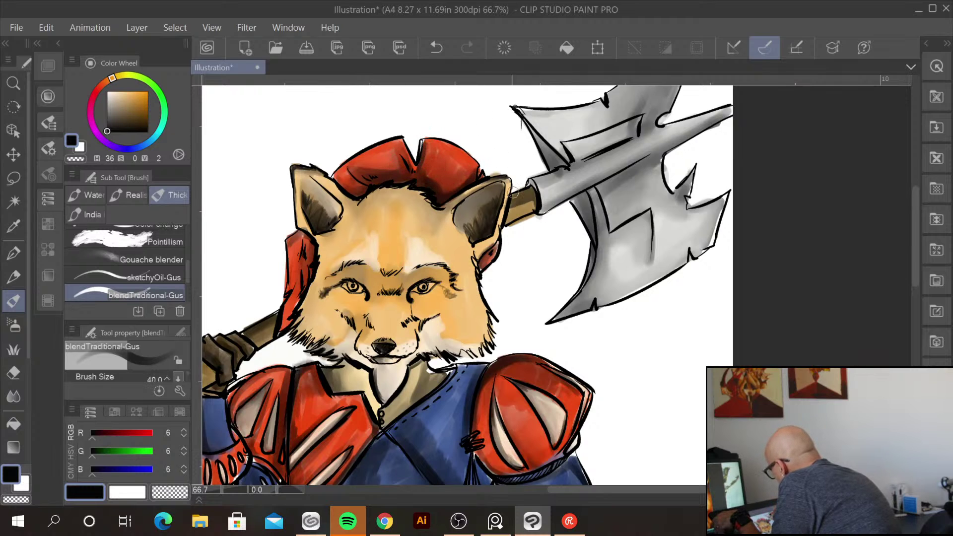
drag(305, 241, 299, 285)
mouse_move(281, 327)
mouse_down()
mouse_move(288, 300)
mouse_move(284, 325)
mouse_up()
Darken the axe head's engraved panel edges, the lower blade's inner curve, the small barb and the spike's underside
drag(565, 169, 631, 138)
drag(558, 147, 620, 122)
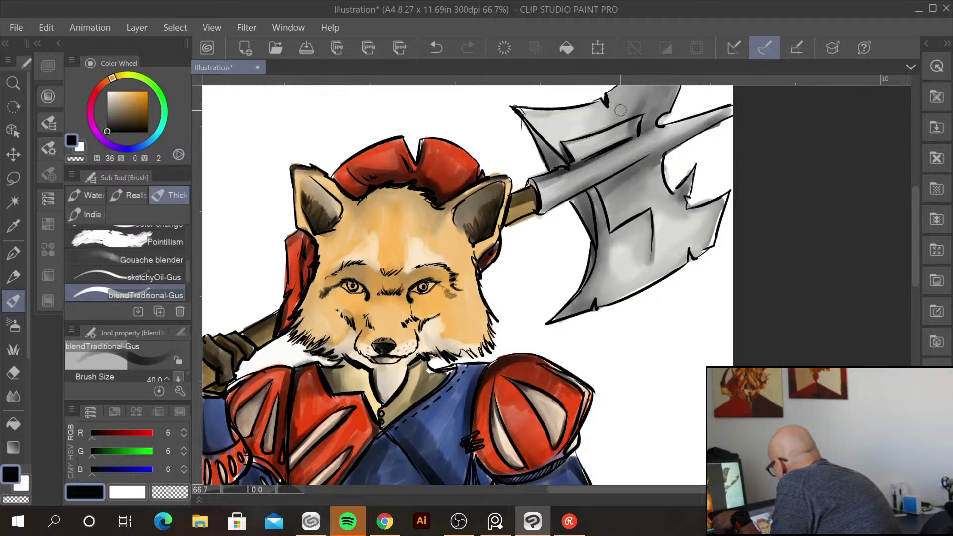
mouse_move(538, 131)
mouse_down()
mouse_move(593, 245)
mouse_move(593, 234)
mouse_move(589, 283)
mouse_up()
mouse_move(599, 185)
mouse_down()
mouse_move(608, 224)
mouse_move(607, 201)
mouse_move(620, 226)
mouse_move(627, 219)
mouse_move(615, 227)
mouse_move(651, 206)
mouse_move(653, 253)
mouse_up()
drag(695, 166, 676, 191)
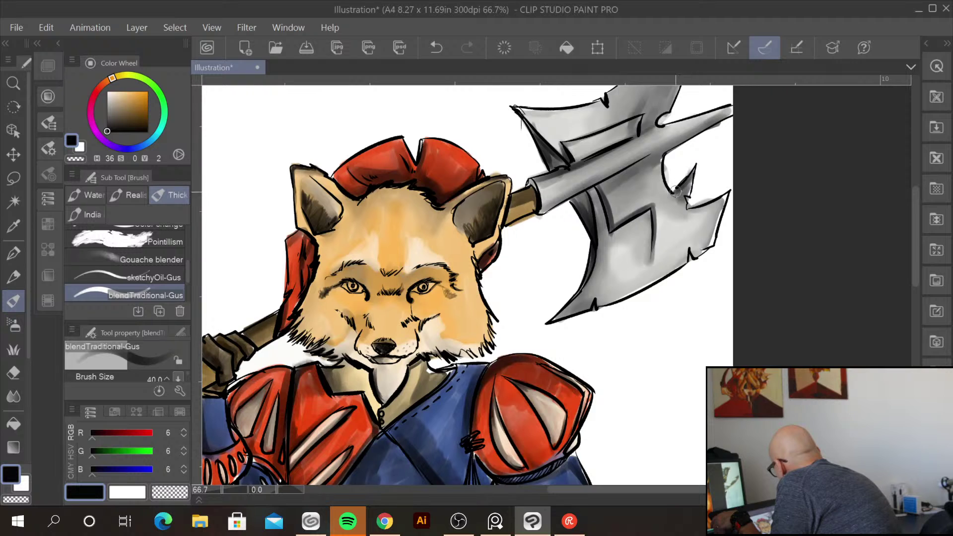
mouse_move(669, 151)
mouse_down()
mouse_move(652, 157)
mouse_move(729, 108)
mouse_up()
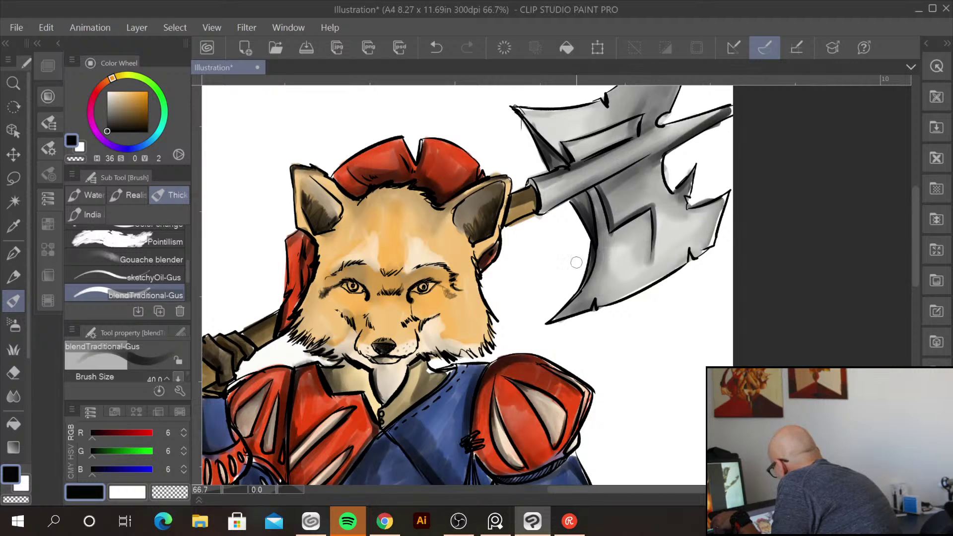
Shade the lower axe blade's cutting edge and add dark metallic streaks to the upper blade's tip and flat face
drag(599, 305, 645, 288)
drag(624, 332, 603, 366)
drag(563, 201, 543, 218)
mouse_move(591, 179)
mouse_down()
mouse_move(550, 217)
mouse_move(595, 179)
mouse_move(590, 214)
mouse_move(576, 199)
mouse_move(553, 213)
mouse_move(541, 253)
mouse_move(556, 229)
mouse_up()
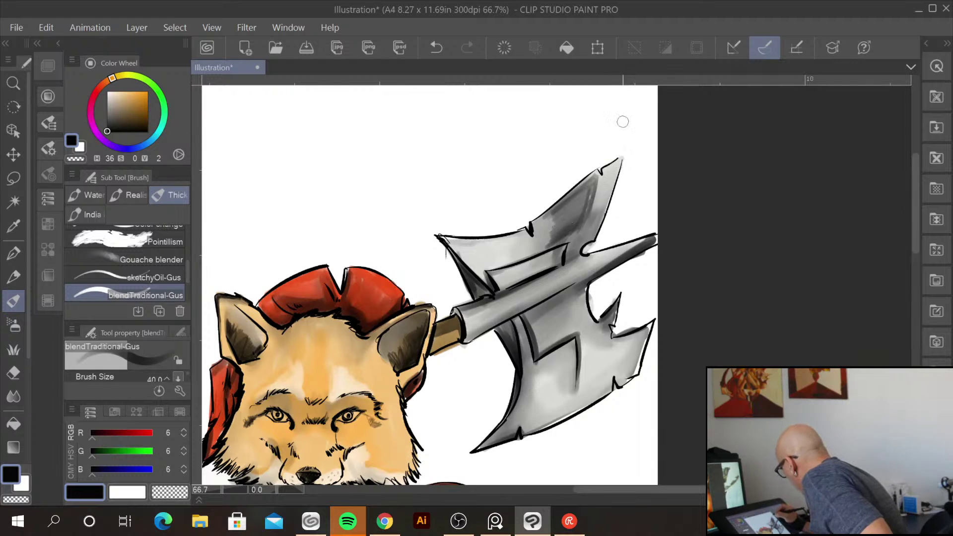
drag(615, 167, 593, 232)
drag(604, 182, 592, 227)
drag(474, 254, 502, 253)
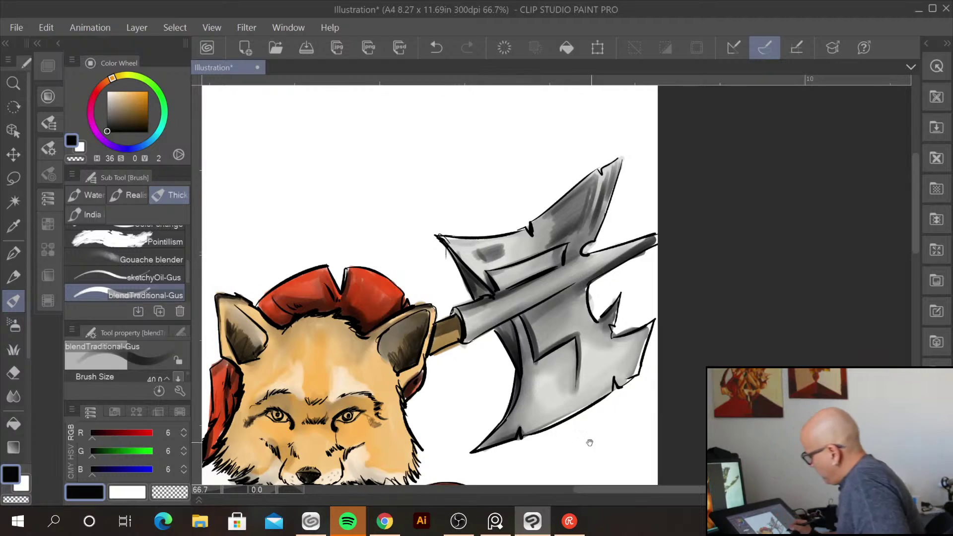
Darken the sword's guard and the underside of its handle at the fox's waist
drag(596, 441, 714, 209)
drag(645, 447, 650, 319)
drag(662, 424, 652, 317)
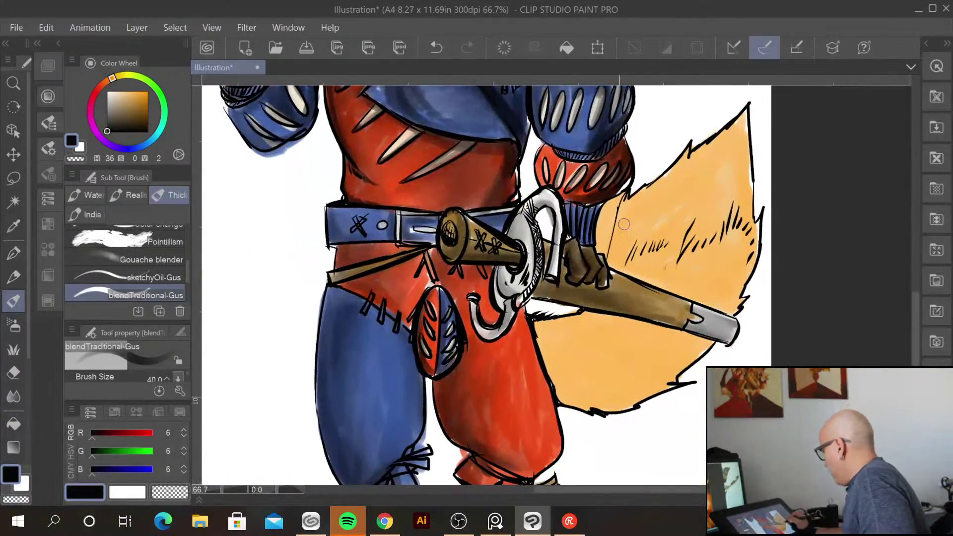
mouse_move(534, 218)
mouse_down()
mouse_move(551, 205)
mouse_move(554, 253)
mouse_move(531, 214)
mouse_move(529, 260)
mouse_move(511, 279)
mouse_move(517, 245)
mouse_move(497, 281)
mouse_up()
mouse_move(469, 224)
mouse_down()
mouse_move(465, 251)
mouse_move(514, 256)
mouse_up()
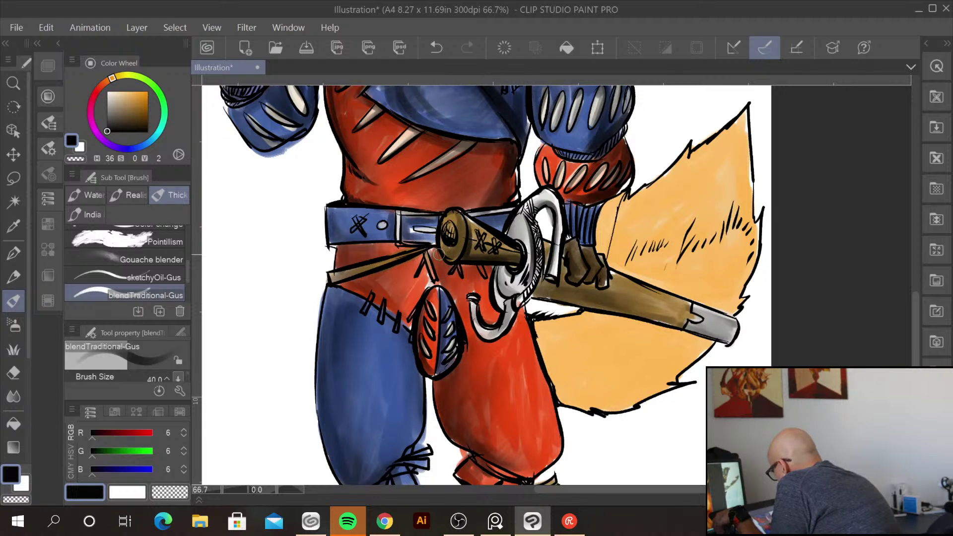
Shade the red cloth around the belt, waist and codpiece and the diagonal strap with the blendTraditional-Gus brush at size 40
mouse_move(448, 273)
mouse_down()
mouse_move(493, 260)
mouse_move(481, 272)
mouse_move(494, 271)
mouse_move(480, 293)
mouse_move(488, 288)
mouse_move(481, 311)
mouse_move(494, 306)
mouse_move(487, 324)
mouse_move(468, 285)
mouse_move(454, 303)
mouse_move(469, 295)
mouse_move(470, 333)
mouse_up()
mouse_move(452, 439)
mouse_down()
mouse_move(438, 383)
mouse_move(459, 444)
mouse_move(482, 452)
mouse_move(464, 439)
mouse_move(434, 372)
mouse_up()
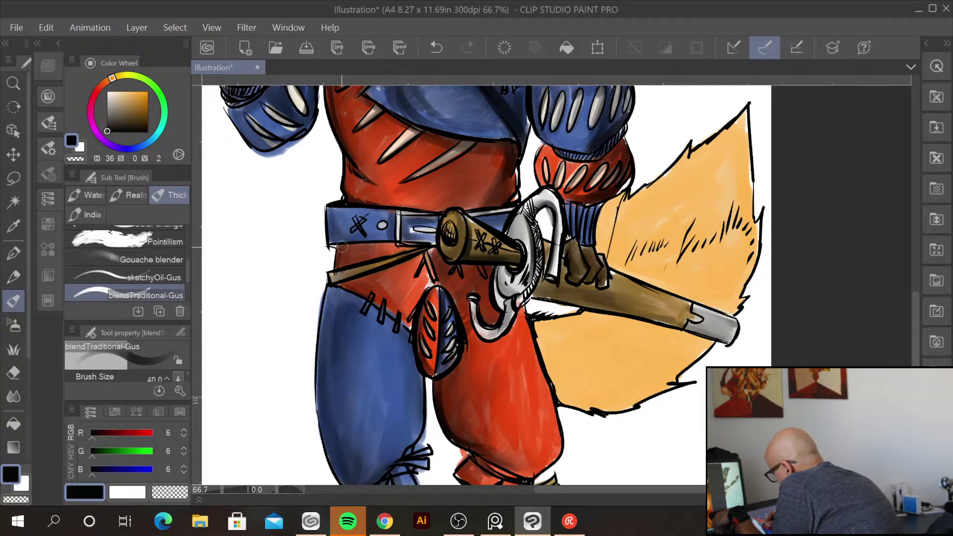
drag(353, 244, 370, 255)
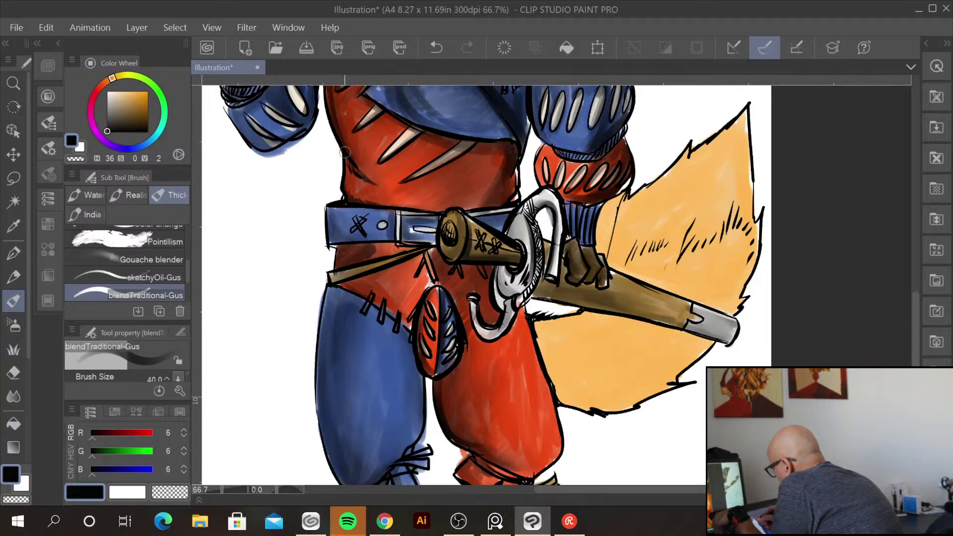
mouse_move(367, 190)
mouse_down()
mouse_move(384, 203)
mouse_move(330, 209)
mouse_move(359, 229)
mouse_move(330, 213)
mouse_move(336, 240)
mouse_up()
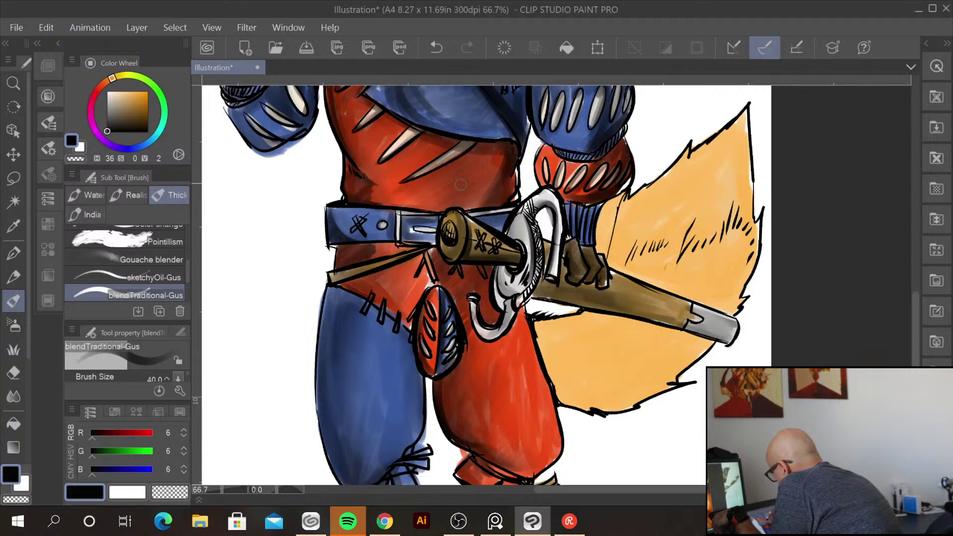
drag(330, 277, 389, 262)
Set the brush size to 70 and paint shadows along the blue trouser leg and the lower red trouser leg and cuff
scroll(490, 195, down, 4)
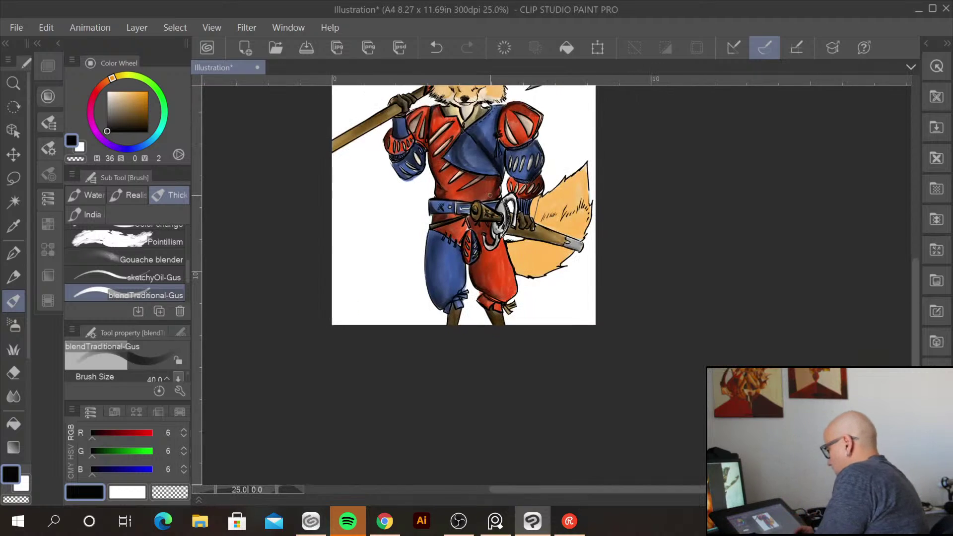
scroll(490, 195, up, 3)
drag(490, 195, 445, 62)
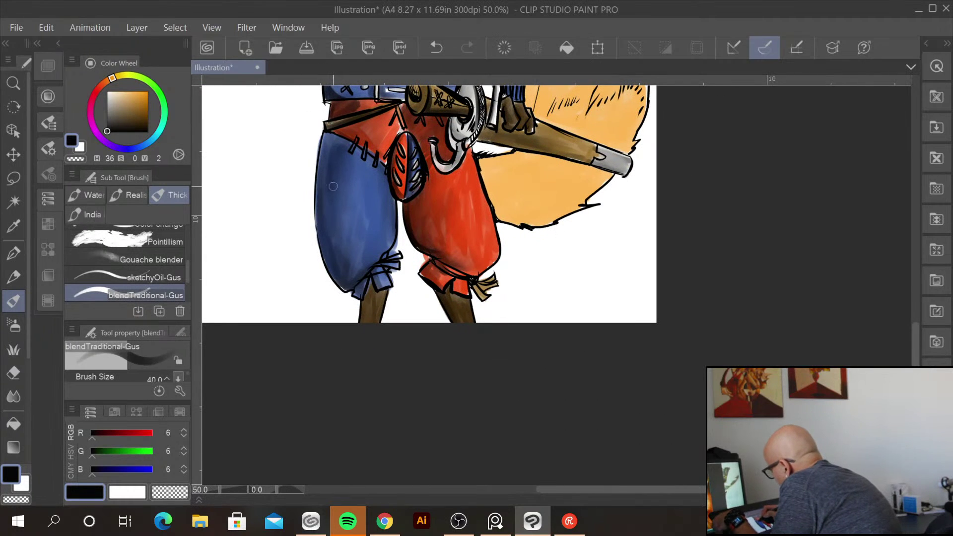
key(])
mouse_move(331, 149)
mouse_down()
mouse_move(356, 257)
mouse_move(331, 145)
mouse_move(340, 222)
mouse_move(324, 154)
mouse_move(319, 204)
mouse_move(324, 150)
mouse_move(330, 263)
mouse_up()
mouse_move(395, 196)
mouse_down()
mouse_move(383, 250)
mouse_move(419, 209)
mouse_move(432, 249)
mouse_move(416, 197)
mouse_move(461, 256)
mouse_move(430, 240)
mouse_move(474, 273)
mouse_up()
mouse_move(432, 248)
mouse_down()
mouse_move(446, 265)
mouse_move(426, 272)
mouse_move(435, 282)
mouse_up()
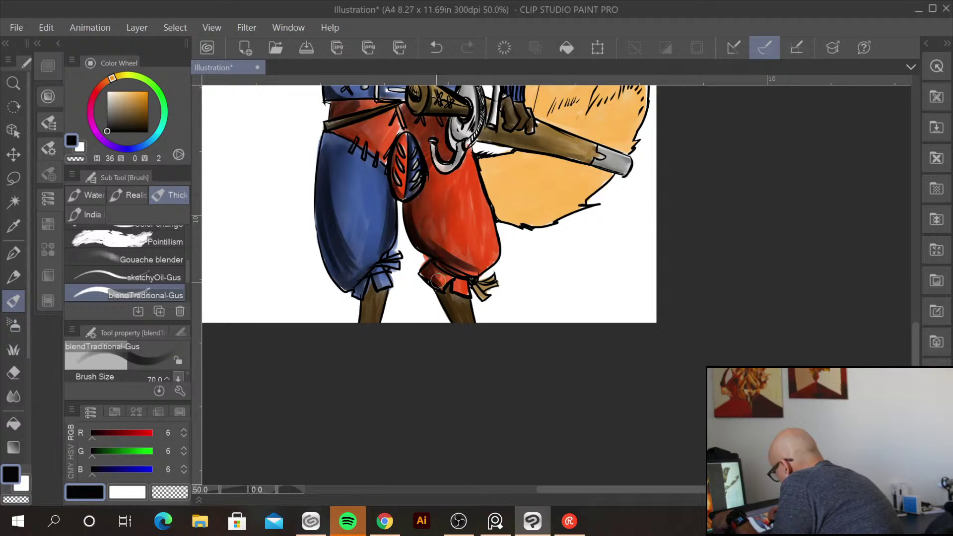
Darken the red upper thigh around the codpiece and sword hilt, and shade both brown lower legs
mouse_move(424, 146)
mouse_down()
mouse_move(431, 171)
mouse_move(444, 171)
mouse_up()
mouse_move(449, 114)
mouse_down()
mouse_move(442, 149)
mouse_move(491, 142)
mouse_move(470, 148)
mouse_move(479, 186)
mouse_move(467, 148)
mouse_move(486, 185)
mouse_move(485, 147)
mouse_move(497, 193)
mouse_move(486, 182)
mouse_move(511, 169)
mouse_up()
drag(380, 293, 379, 322)
drag(440, 286, 453, 324)
Paint dark shading on the fox tail along the fur marks, beside the gloved hand and along the lower edge
mouse_move(587, 213)
mouse_down()
mouse_move(446, 432)
mouse_move(489, 432)
mouse_move(487, 421)
mouse_up()
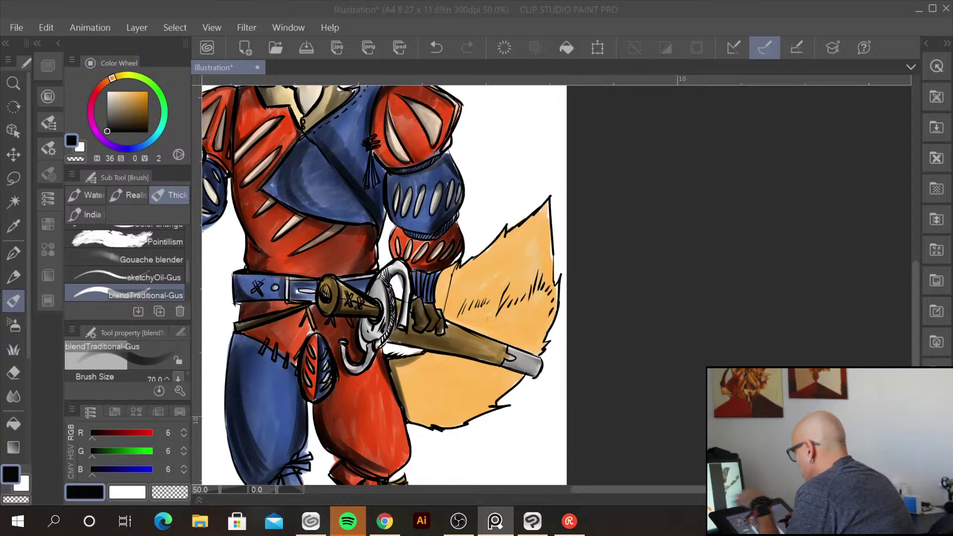
click(432, 415)
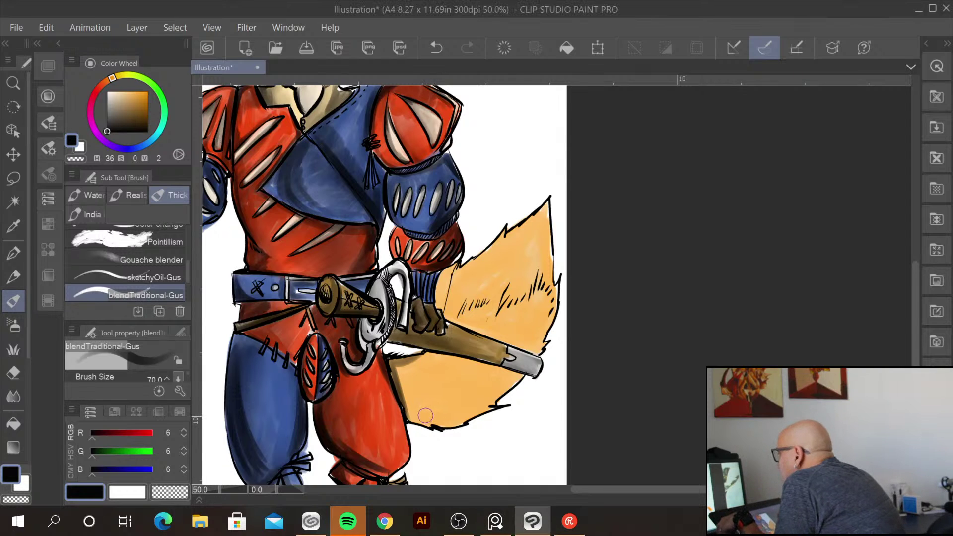
mouse_move(454, 323)
mouse_down()
mouse_move(474, 295)
mouse_move(466, 320)
mouse_move(537, 277)
mouse_move(543, 297)
mouse_move(555, 287)
mouse_move(546, 345)
mouse_up()
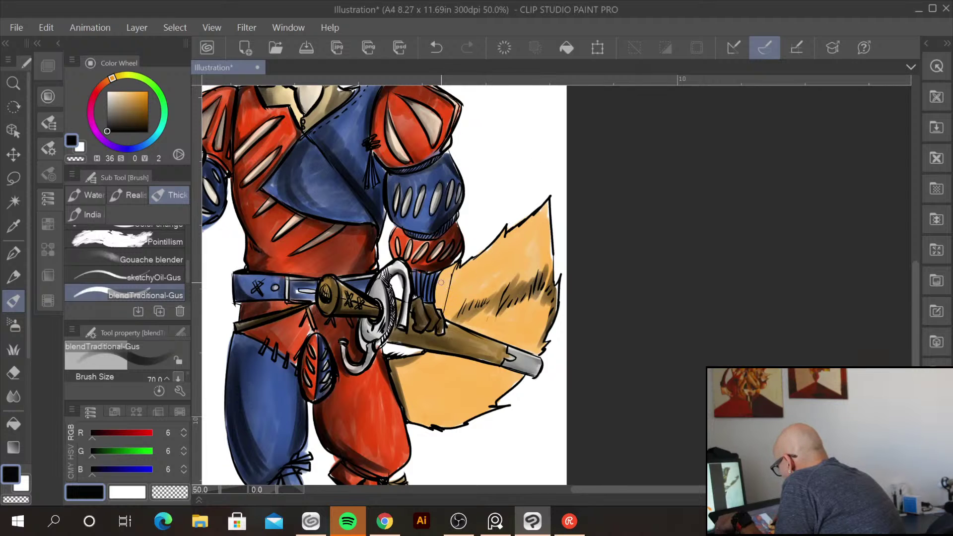
mouse_move(455, 268)
mouse_down()
mouse_move(445, 297)
mouse_move(441, 278)
mouse_move(459, 265)
mouse_move(458, 304)
mouse_up()
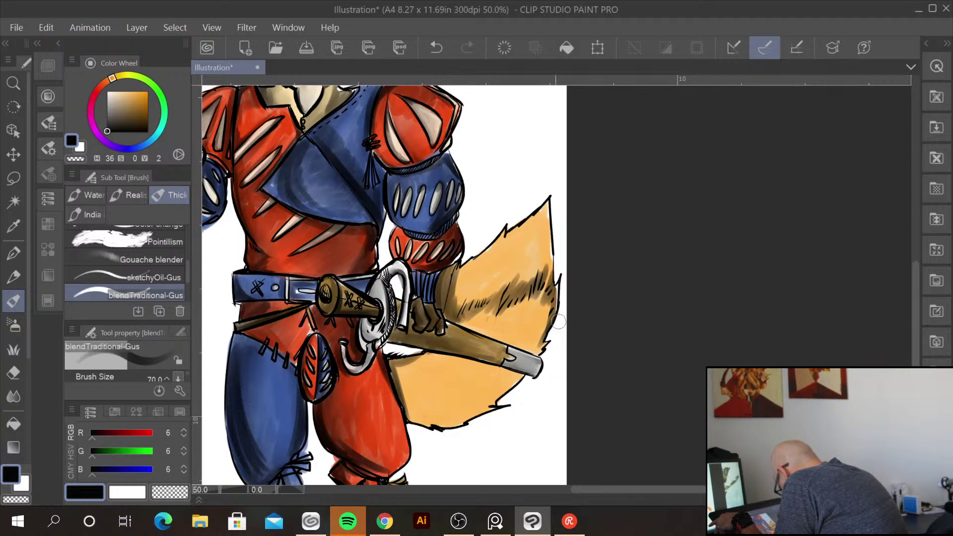
mouse_move(408, 416)
mouse_down()
mouse_move(439, 427)
mouse_move(490, 404)
mouse_up()
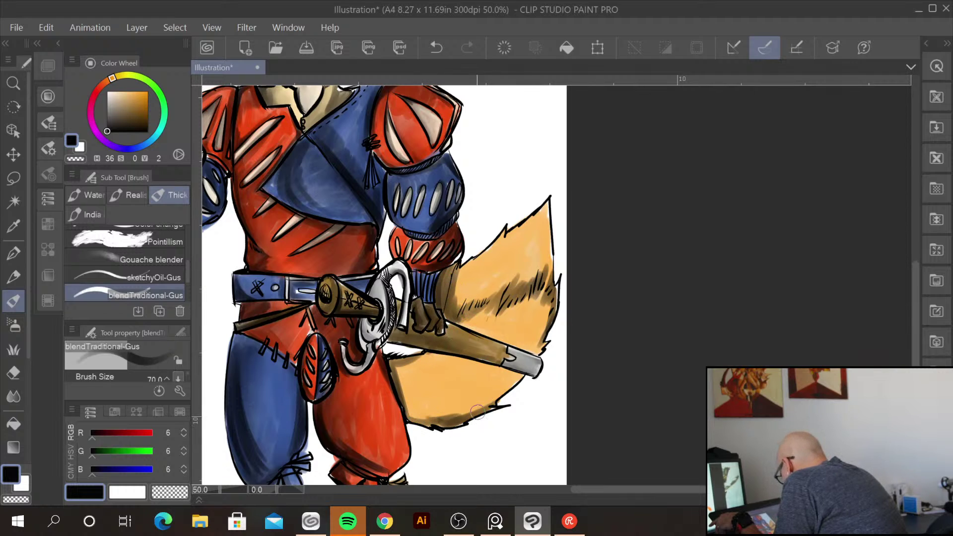
mouse_move(392, 366)
mouse_down()
mouse_move(422, 361)
mouse_move(397, 380)
mouse_move(415, 390)
mouse_move(402, 397)
mouse_move(418, 397)
mouse_move(437, 416)
mouse_move(432, 424)
mouse_move(449, 424)
mouse_up()
Review the shading across the whole fox illustration from a distance
key(ctrl+minus)
key(ctrl+minus)
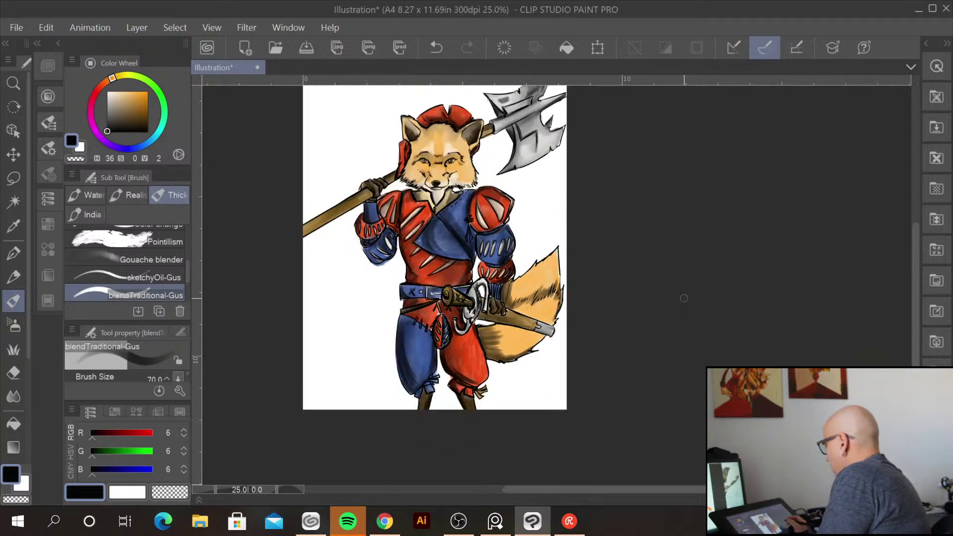
key(ctrl+minus)
key(ctrl+minus)
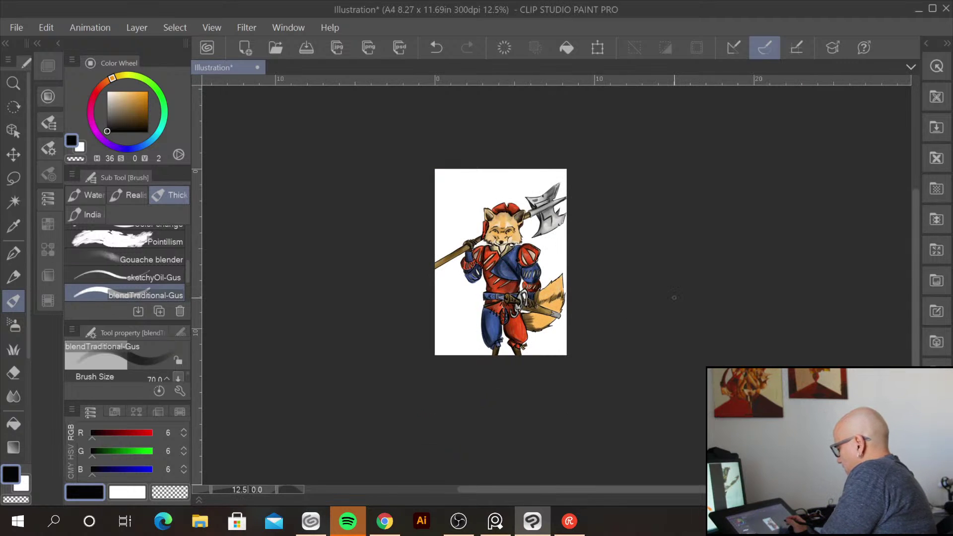
key(ctrl+plus)
key(ctrl+plus)
key(ctrl+plus)
drag(521, 218, 485, 292)
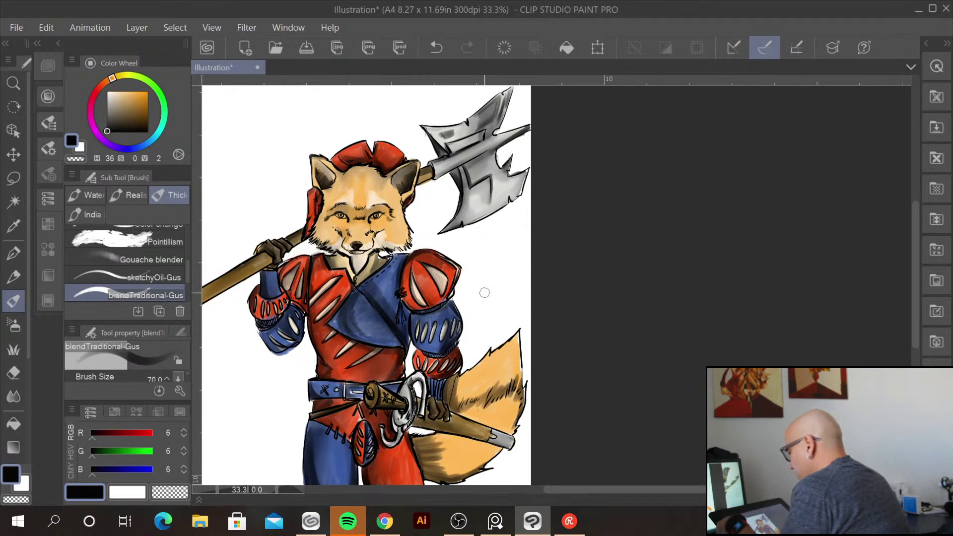
Smooth the shadows on the upper and lower parts of the tail with the Blend tool at size 70
key(j)
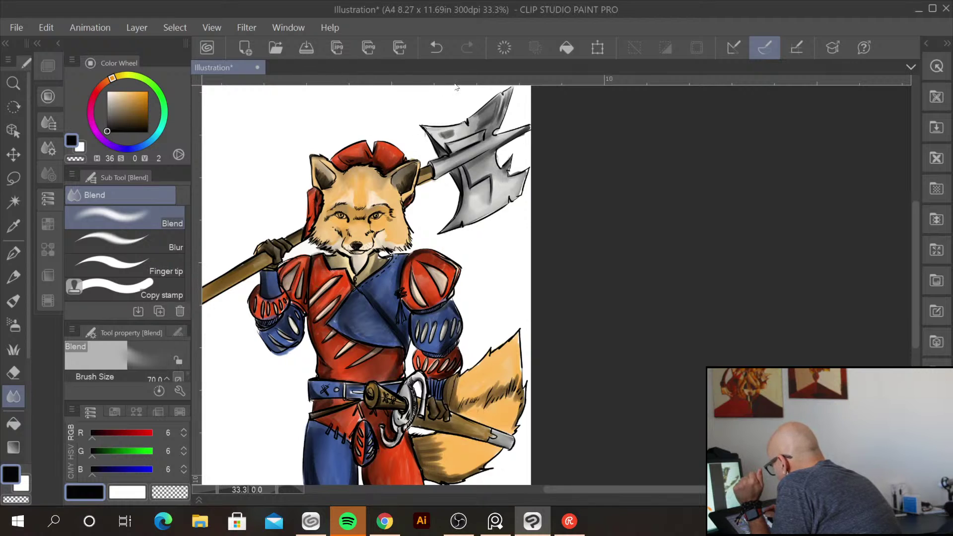
mouse_move(496, 393)
mouse_down()
mouse_move(503, 372)
mouse_move(521, 369)
mouse_up()
mouse_move(497, 412)
mouse_down()
mouse_move(474, 416)
mouse_move(473, 399)
mouse_move(455, 393)
mouse_move(462, 380)
mouse_move(479, 394)
mouse_move(436, 460)
mouse_move(459, 472)
mouse_move(439, 464)
mouse_up()
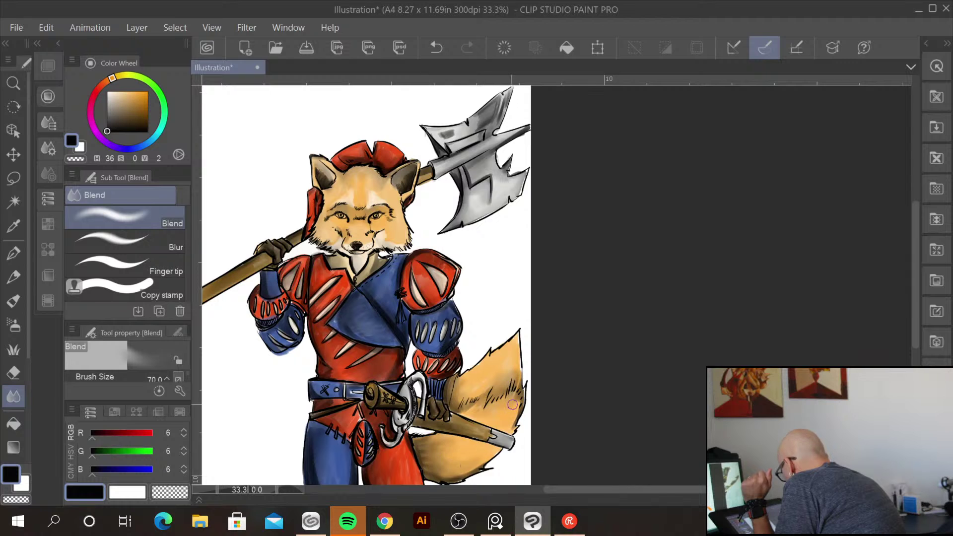
Blend the shadows on the blue and red trouser legs
drag(498, 393, 507, 250)
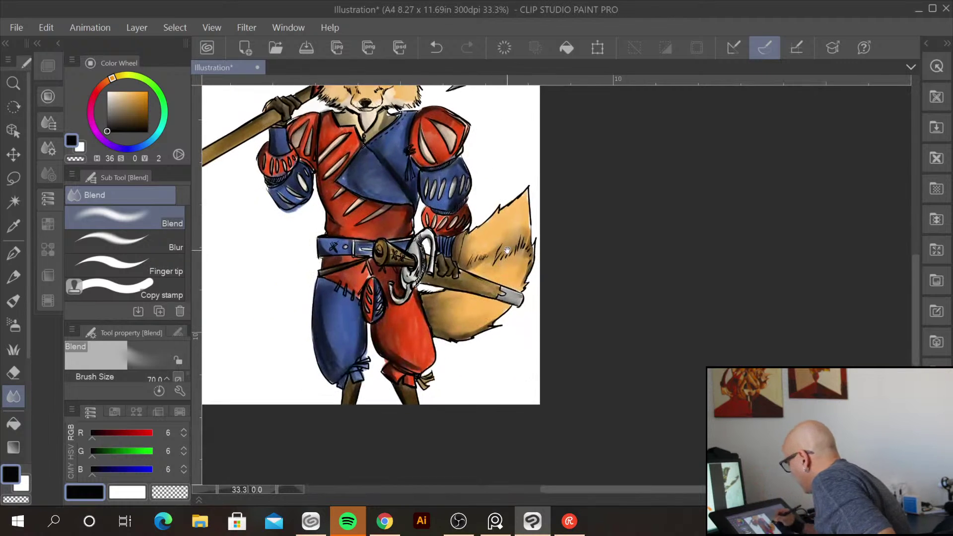
mouse_move(319, 302)
mouse_down()
mouse_move(336, 361)
mouse_move(325, 344)
mouse_up()
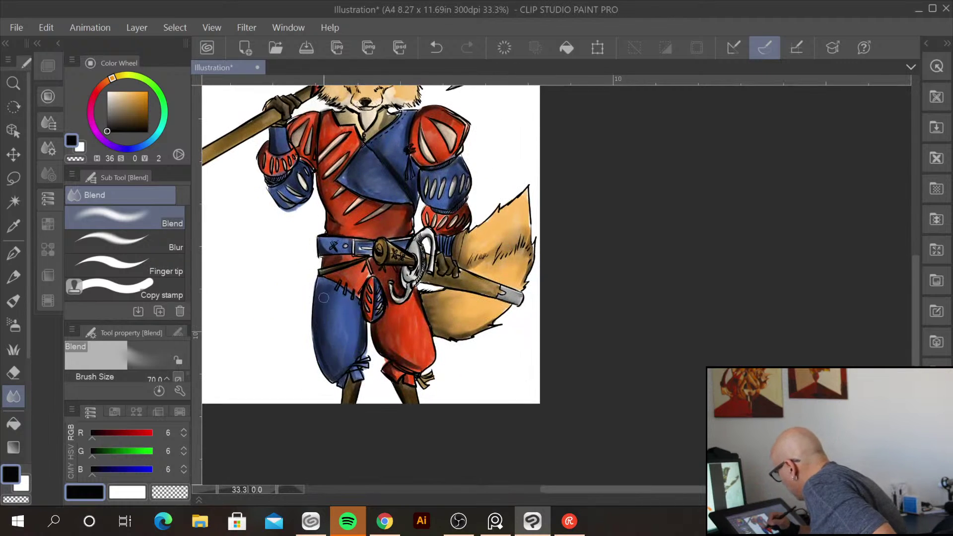
mouse_move(400, 318)
mouse_down()
mouse_move(383, 329)
mouse_move(401, 349)
mouse_up()
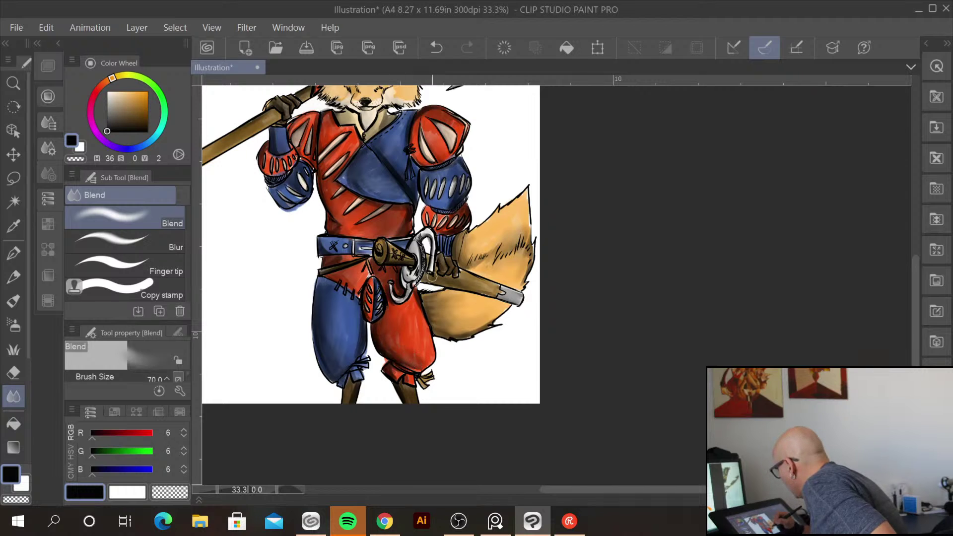
drag(402, 298, 400, 334)
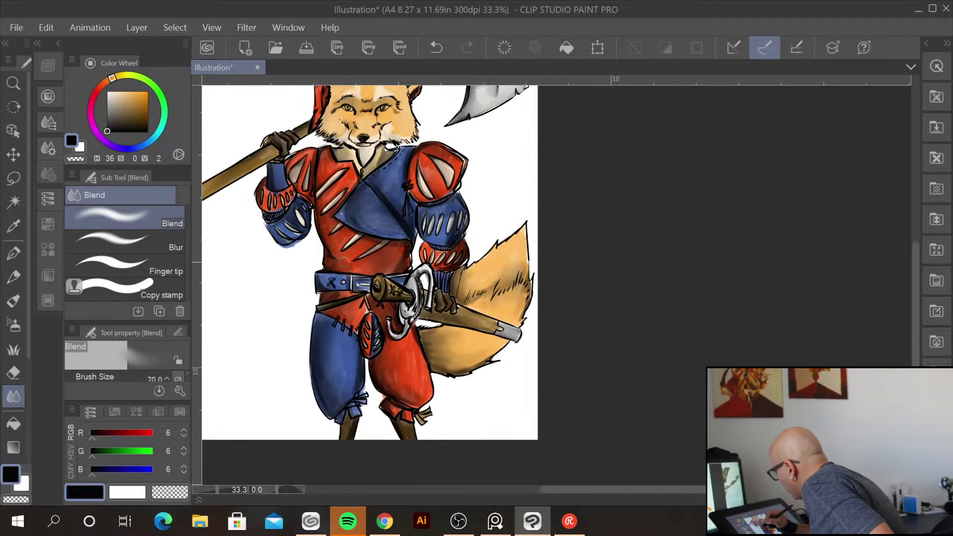
drag(357, 252, 364, 337)
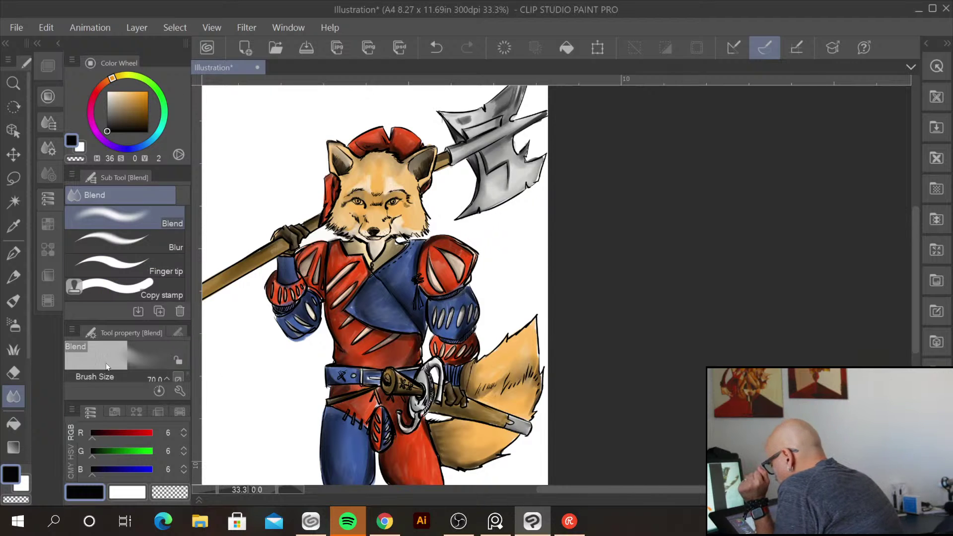
Duplicate the lineart and flats Copy layers together and hide both duplicates as backups
click(53, 65)
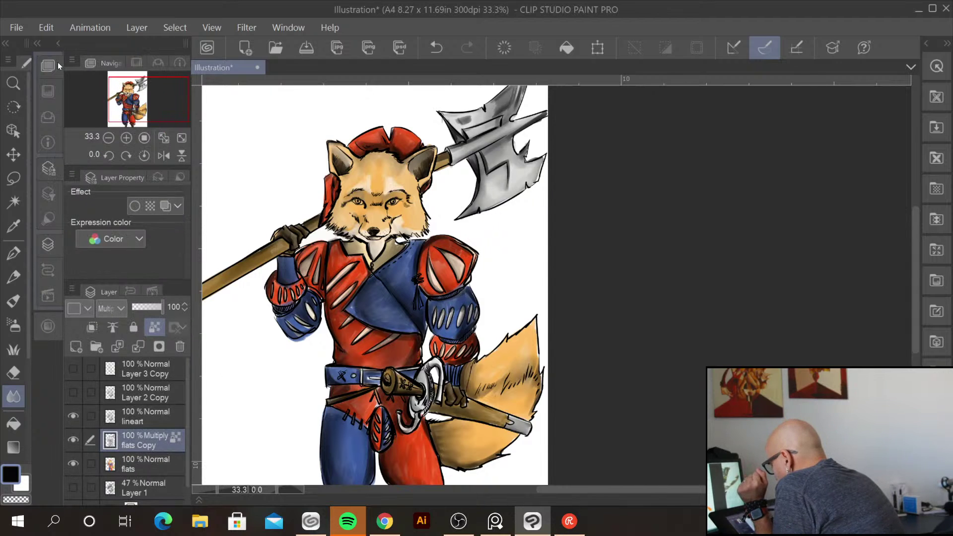
shift+click(159, 415)
right_click(146, 418)
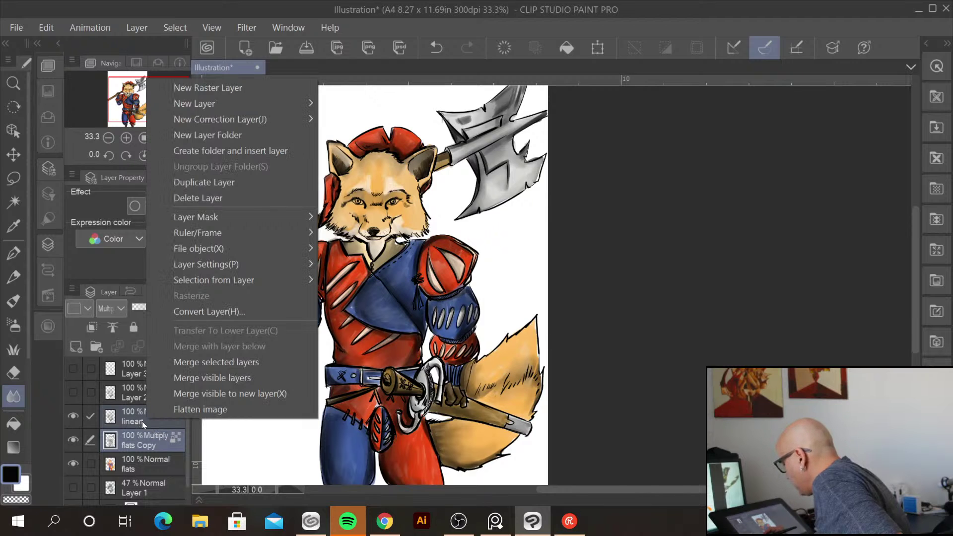
click(271, 180)
click(73, 416)
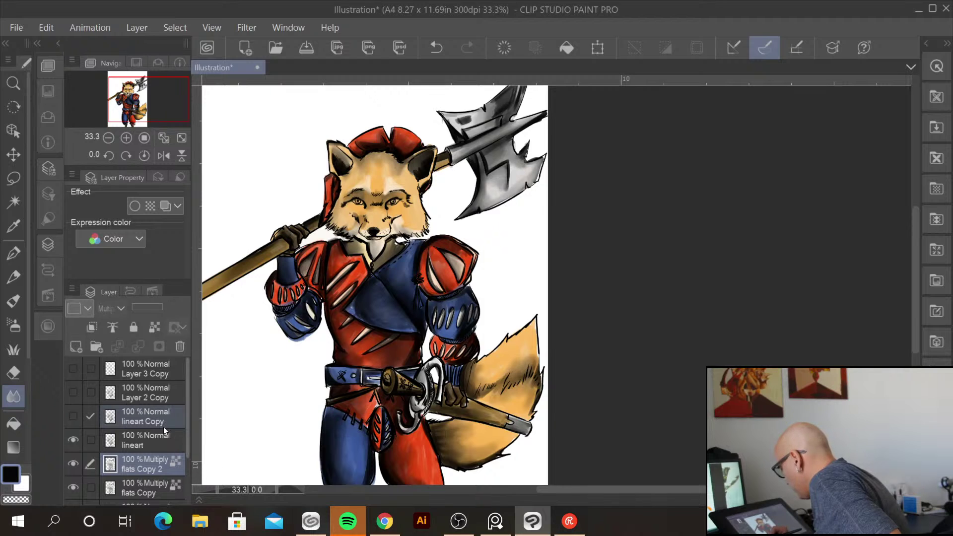
click(73, 464)
Merge the visible lineart layer with flats Copy, keeping the lineart on top, and set the merged layer's blending mode to Multiply
drag(151, 495, 145, 429)
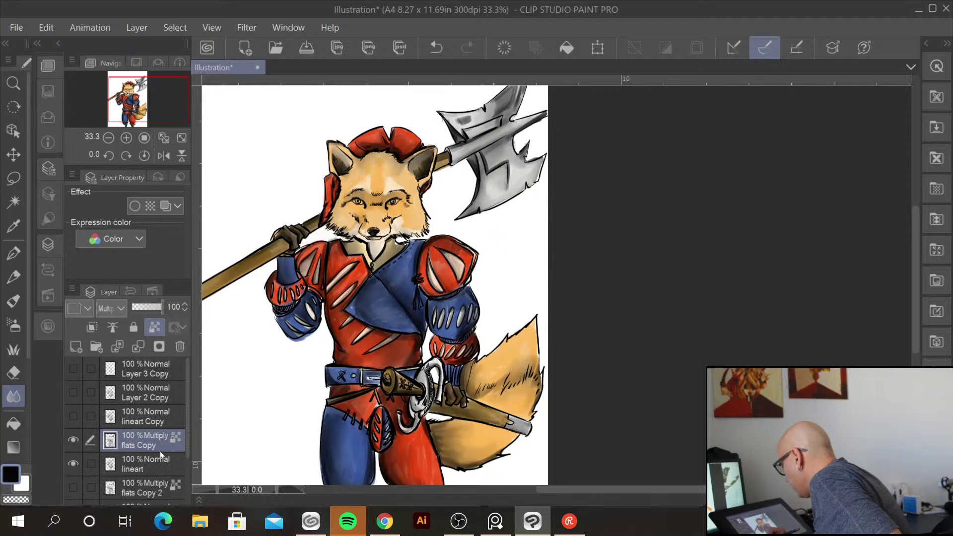
click(161, 469)
mouse_move(161, 469)
mouse_down()
mouse_move(161, 449)
mouse_move(162, 461)
mouse_up()
ctrl+click(162, 463)
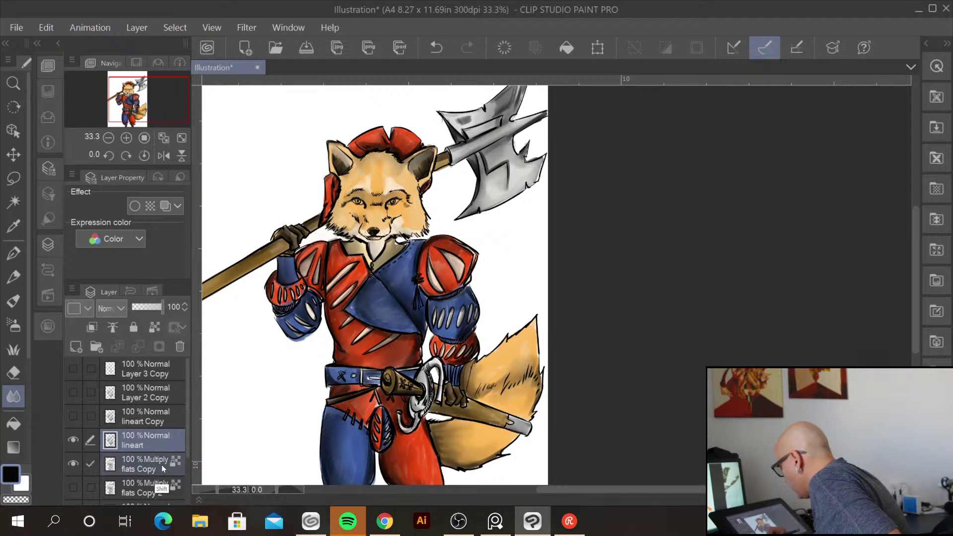
right_click(148, 444)
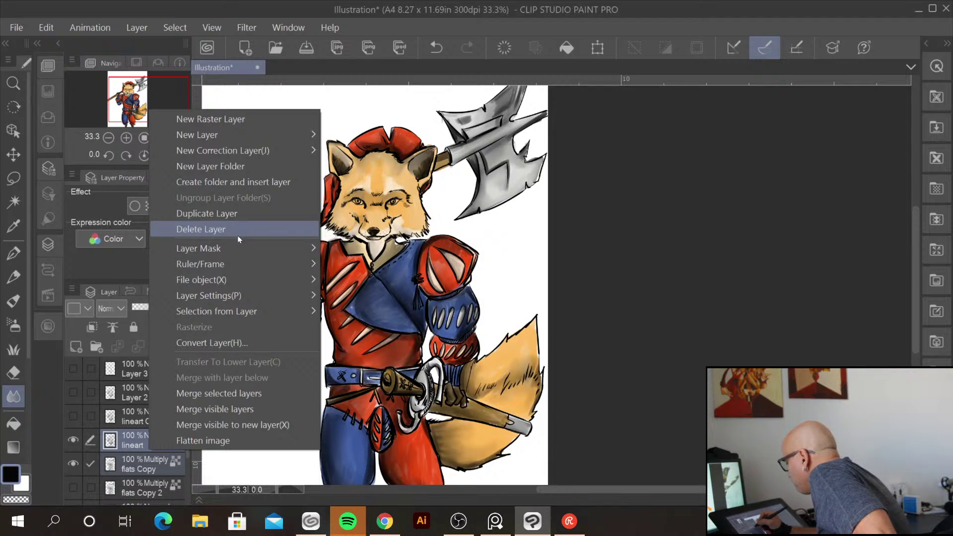
click(280, 393)
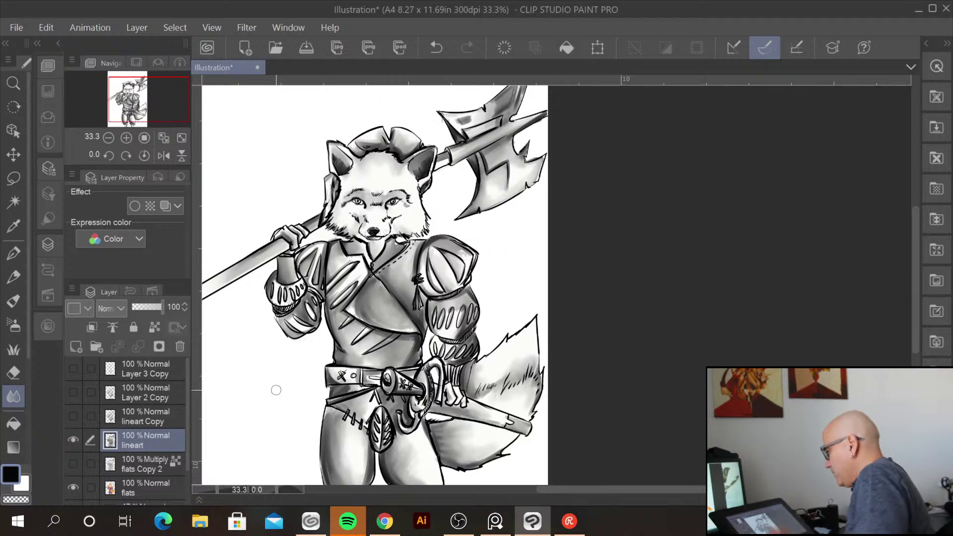
click(120, 310)
click(126, 48)
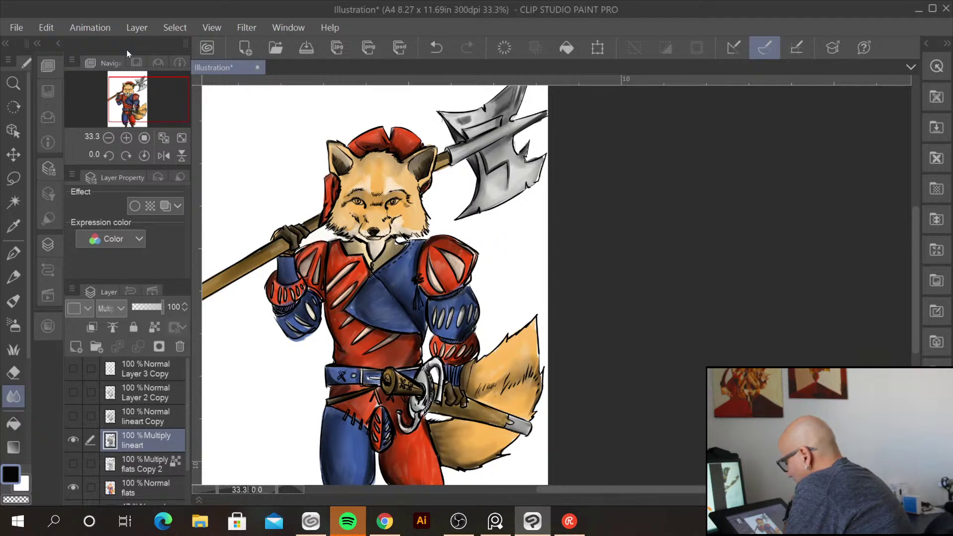
Compare the merged lineart layer in Normal blending mode and restore it to Multiply
click(121, 308)
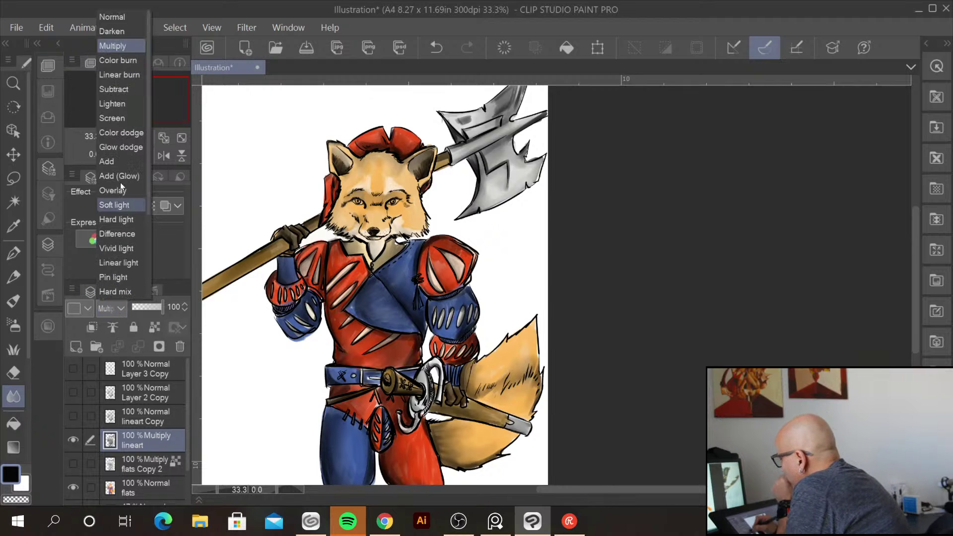
click(130, 17)
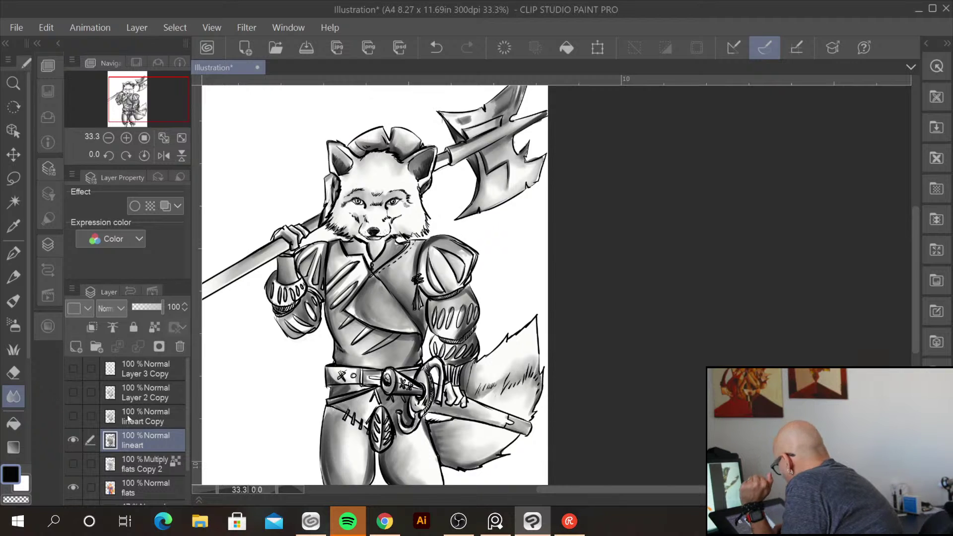
mouse_move(913, 333)
mouse_down()
mouse_move(913, 388)
mouse_move(906, 350)
mouse_up()
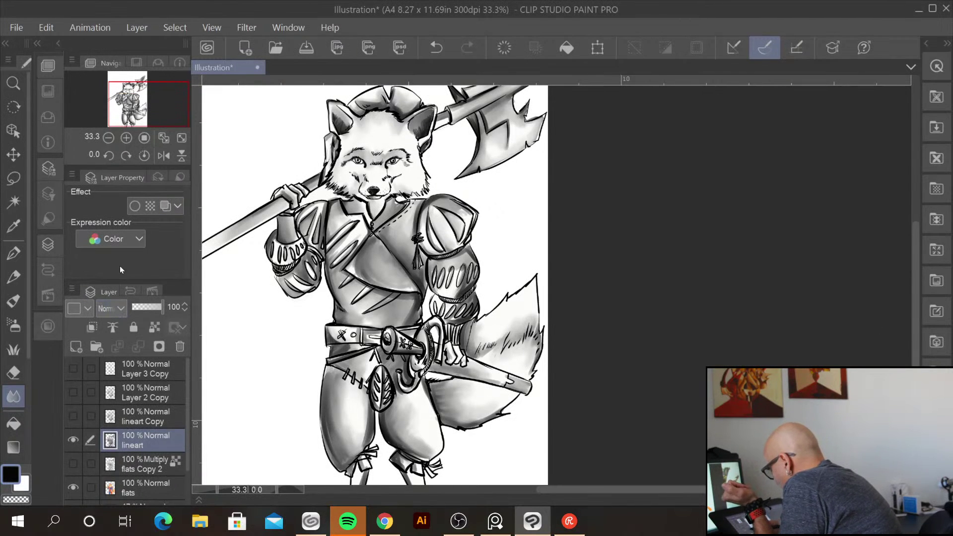
click(120, 308)
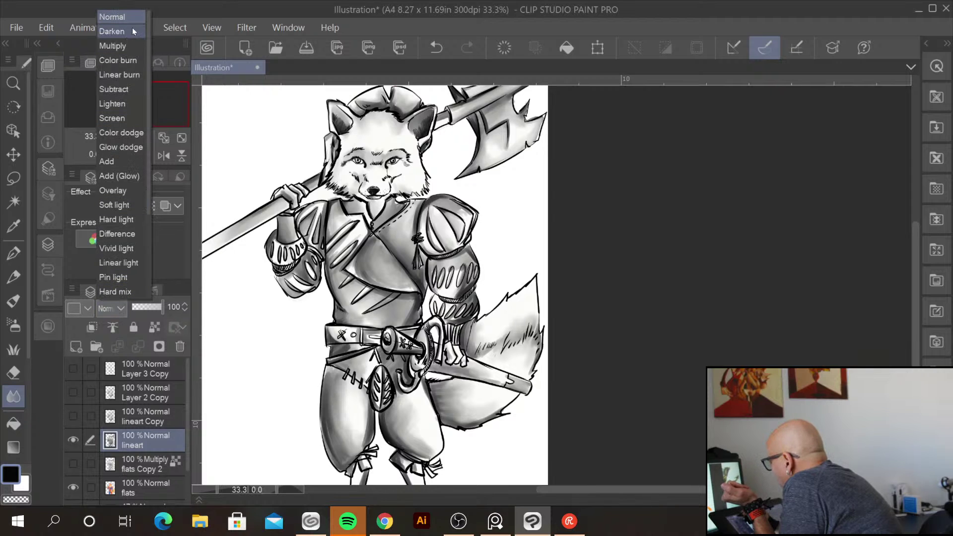
click(133, 44)
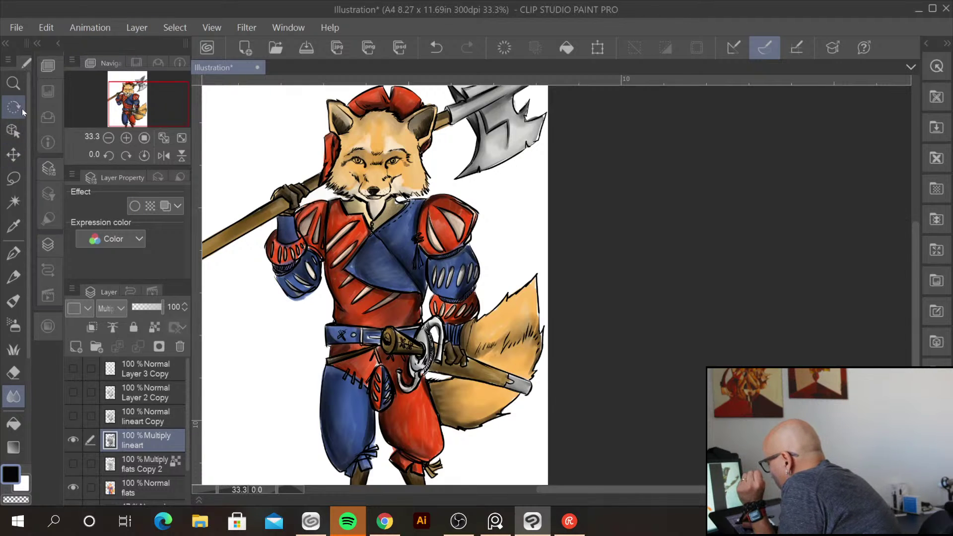
Lasso-select the fox's head, including both ears and the cheek fur, on the merged lineart layer
click(13, 178)
key(ctrl+z)
scroll(503, 230, up, 2)
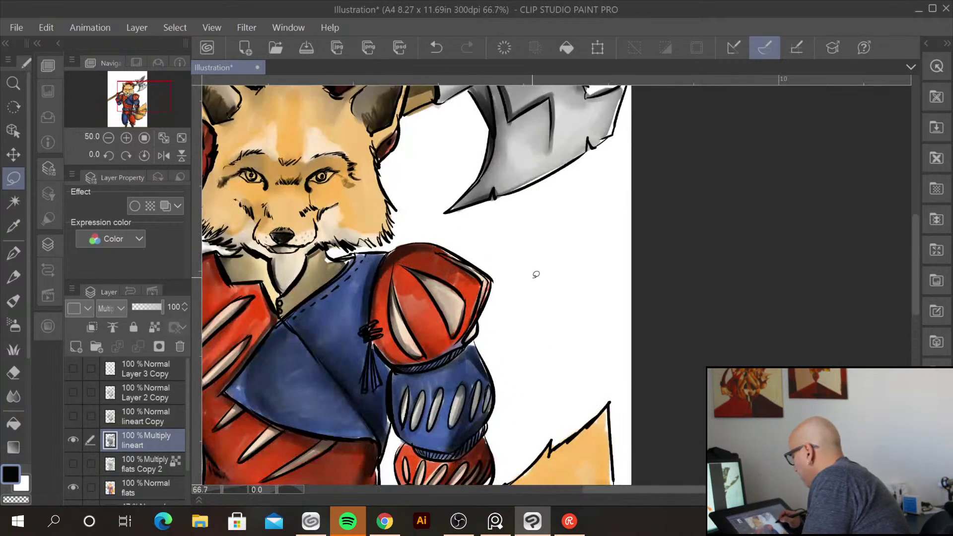
drag(474, 230, 615, 323)
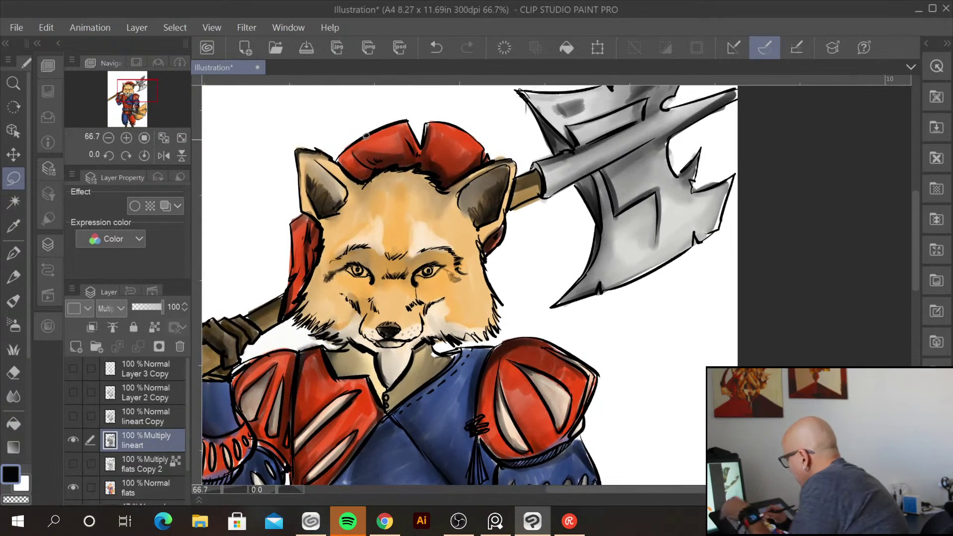
mouse_move(367, 174)
mouse_down()
mouse_move(309, 142)
mouse_move(296, 190)
mouse_move(325, 224)
mouse_move(325, 243)
mouse_move(296, 323)
mouse_move(353, 338)
mouse_move(376, 354)
mouse_move(385, 380)
mouse_move(400, 378)
mouse_move(426, 339)
mouse_move(497, 337)
mouse_move(519, 303)
mouse_move(501, 260)
mouse_move(519, 164)
mouse_move(508, 154)
mouse_move(446, 186)
mouse_move(416, 164)
mouse_move(364, 177)
mouse_up()
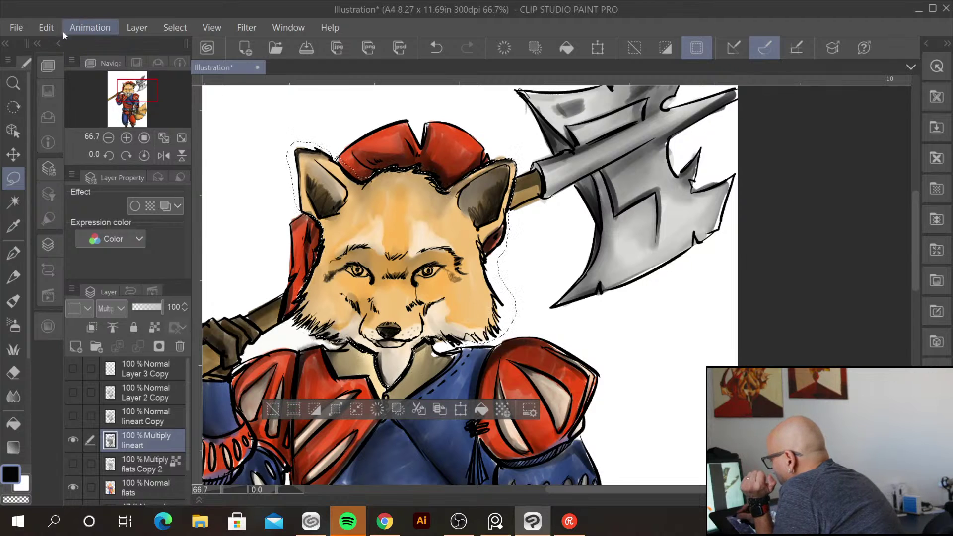
Start a Color balance correction on the selected head and set its shadows to red 30, magenta -42 and yellow -64
click(48, 28)
mouse_move(149, 322)
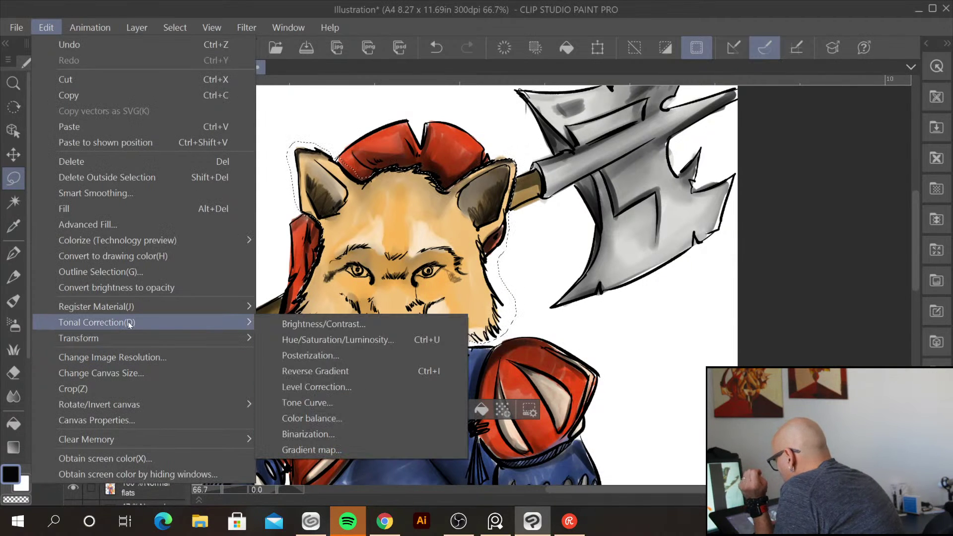
click(379, 419)
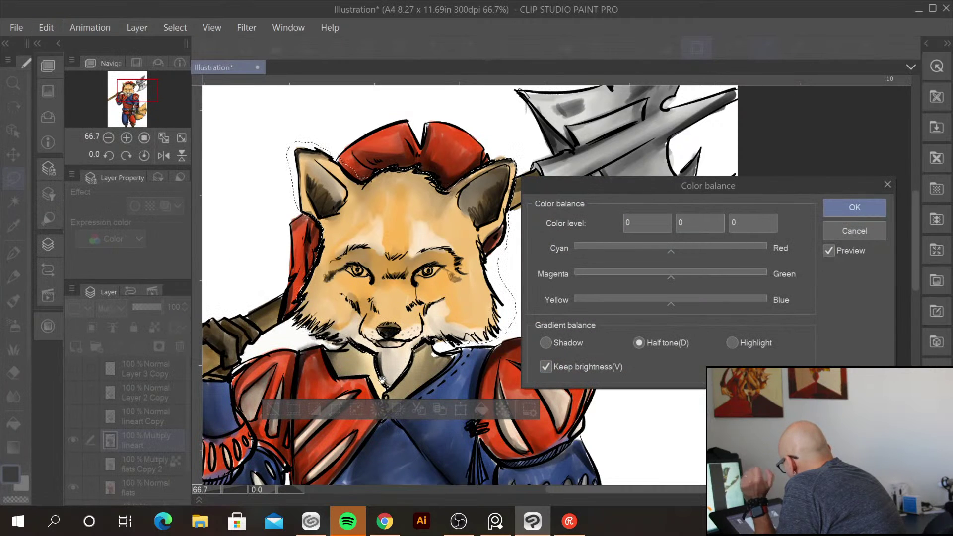
click(549, 345)
drag(670, 251, 747, 248)
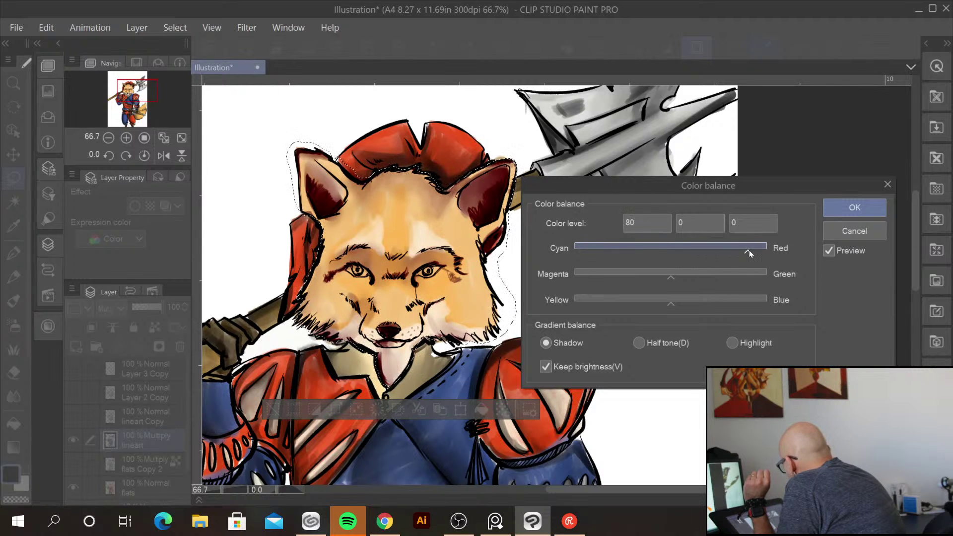
drag(670, 303, 614, 304)
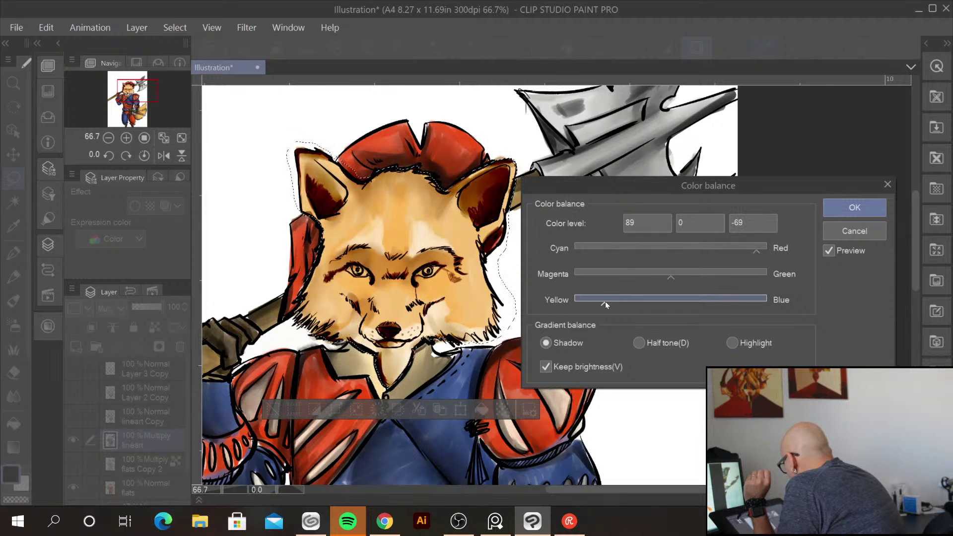
drag(610, 304, 609, 306)
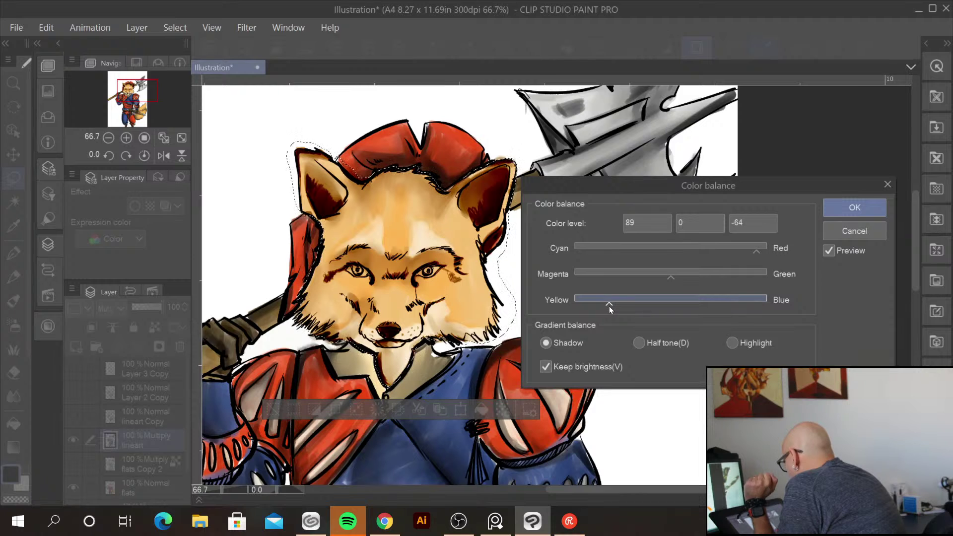
drag(669, 277, 628, 285)
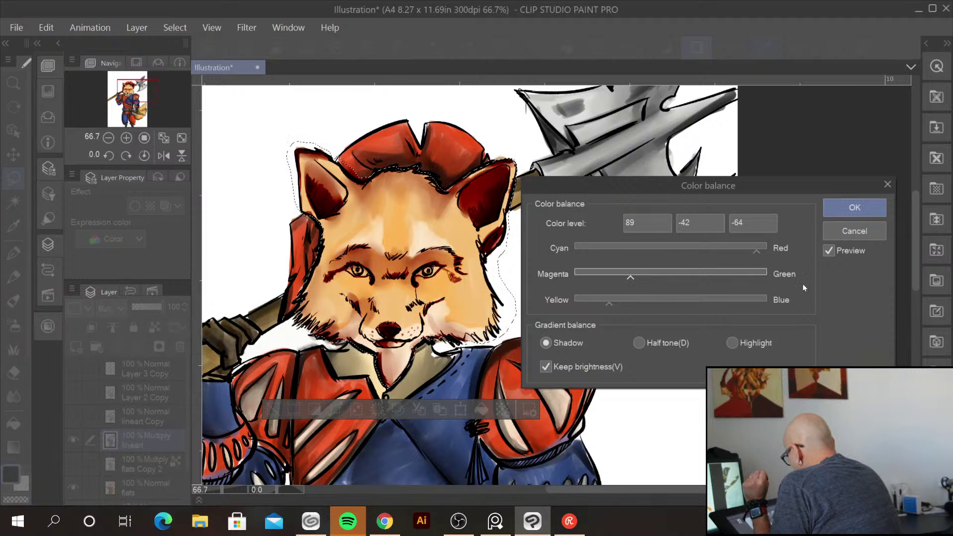
drag(756, 251, 705, 252)
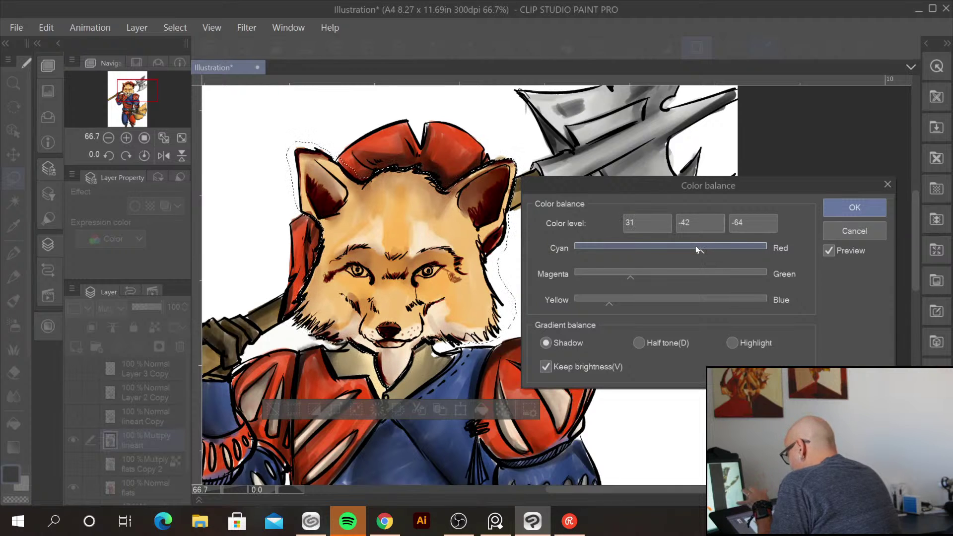
drag(700, 254, 699, 254)
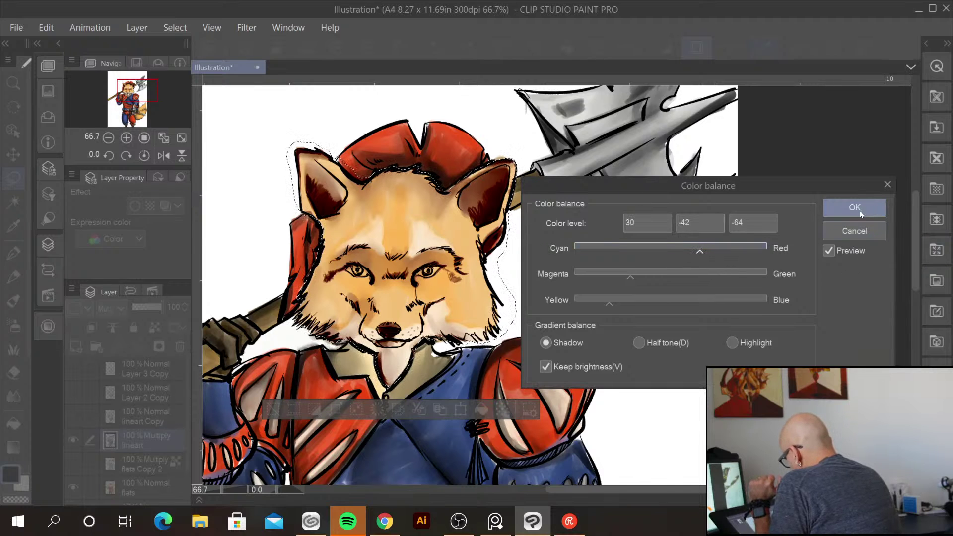
Set the head's half-tone color balance to red 80, green 32 and yellow -51
click(639, 342)
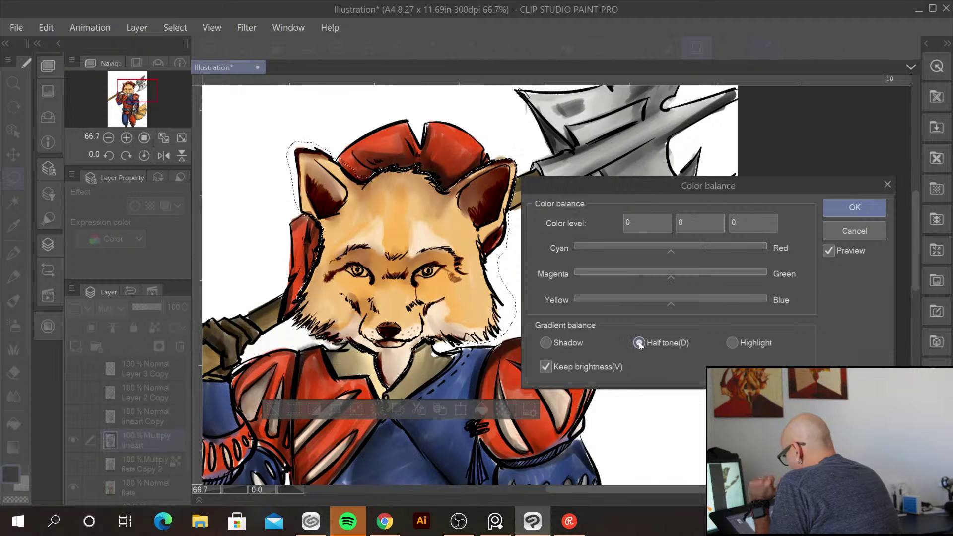
drag(695, 248, 747, 251)
drag(672, 275, 629, 276)
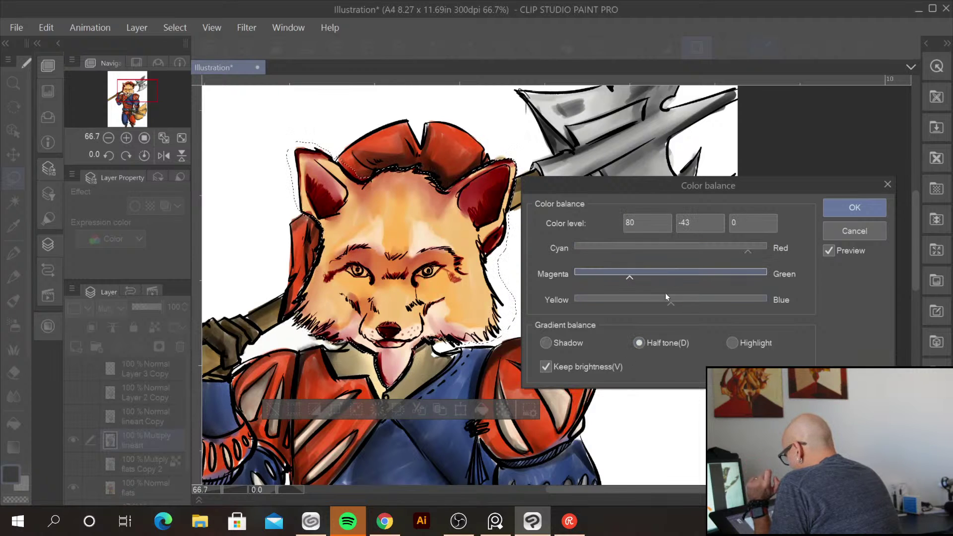
drag(668, 302, 687, 277)
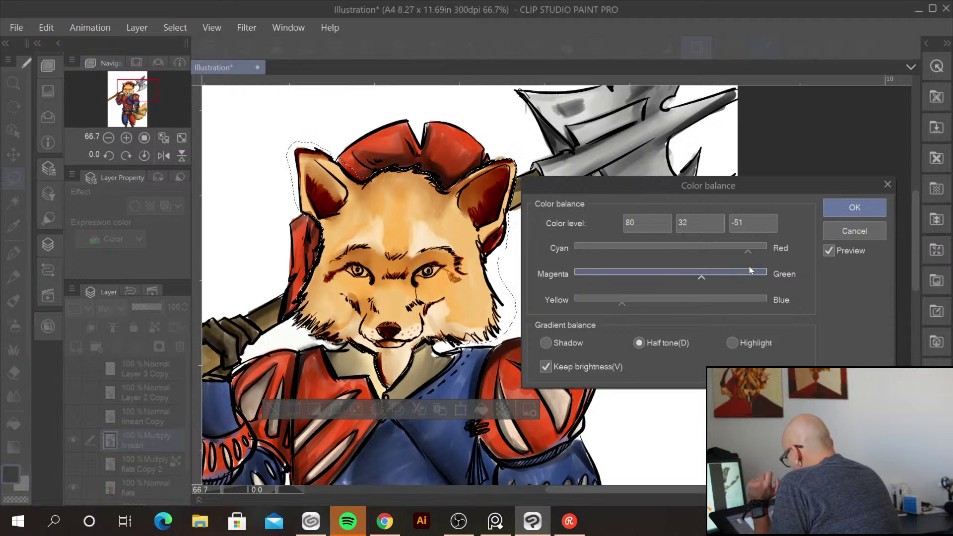
Set the head's highlight color balance to red 15, magenta -4 and yellow -15, and apply the correction
click(732, 342)
drag(672, 249, 750, 248)
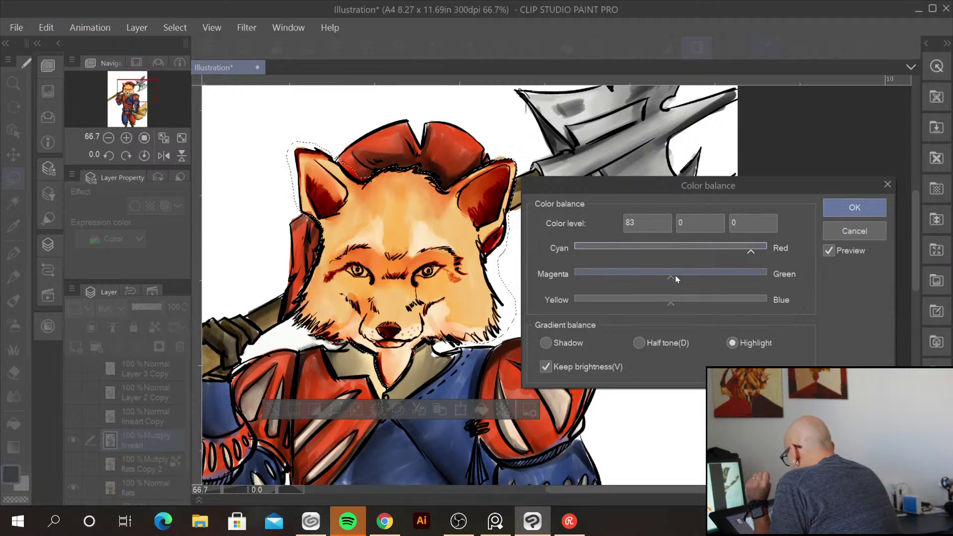
drag(670, 277, 643, 303)
drag(695, 277, 639, 303)
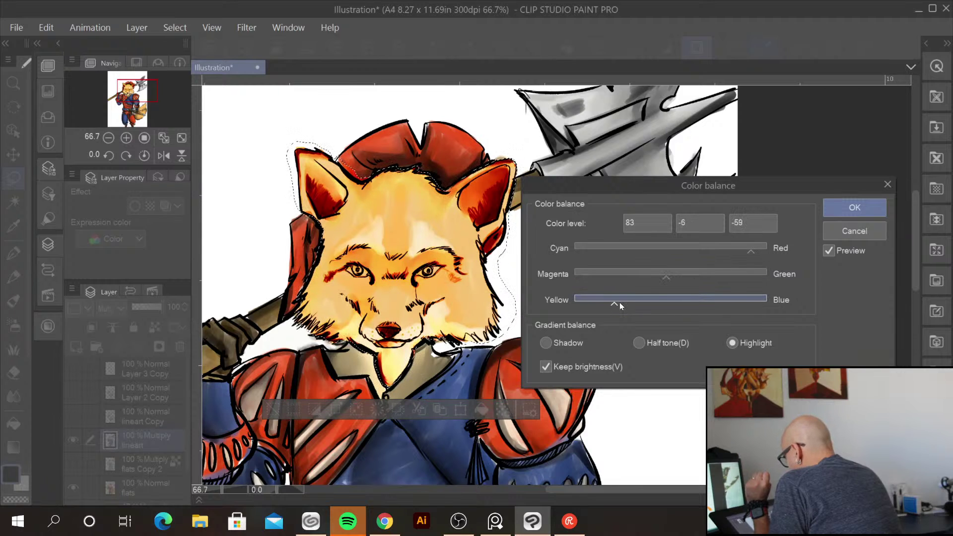
drag(649, 300, 662, 280)
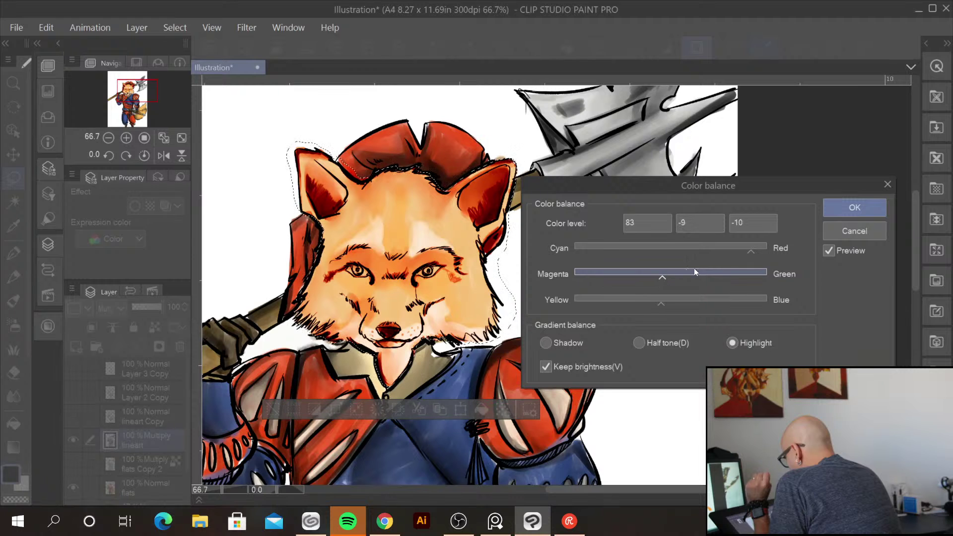
drag(750, 252, 651, 251)
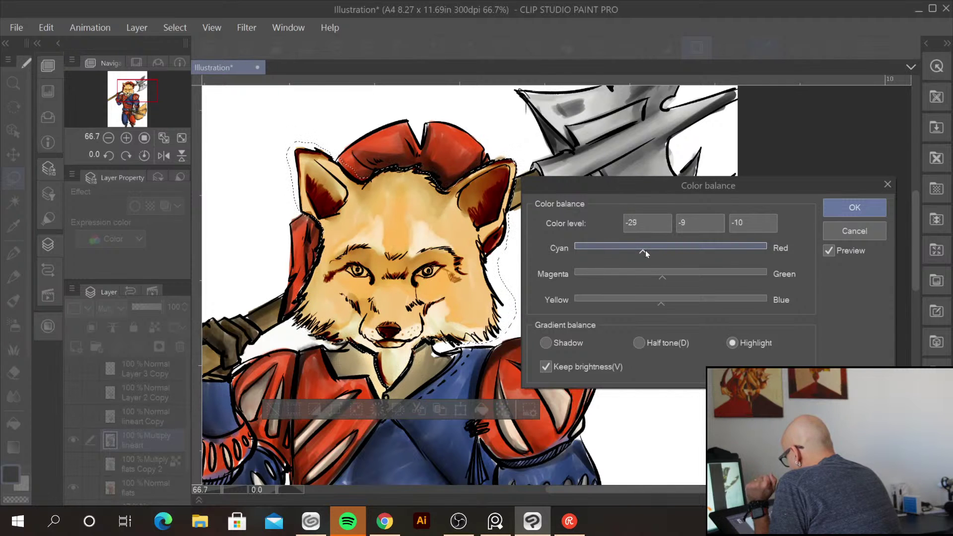
mouse_move(662, 302)
mouse_down()
mouse_move(627, 306)
mouse_move(710, 302)
mouse_move(661, 304)
mouse_up()
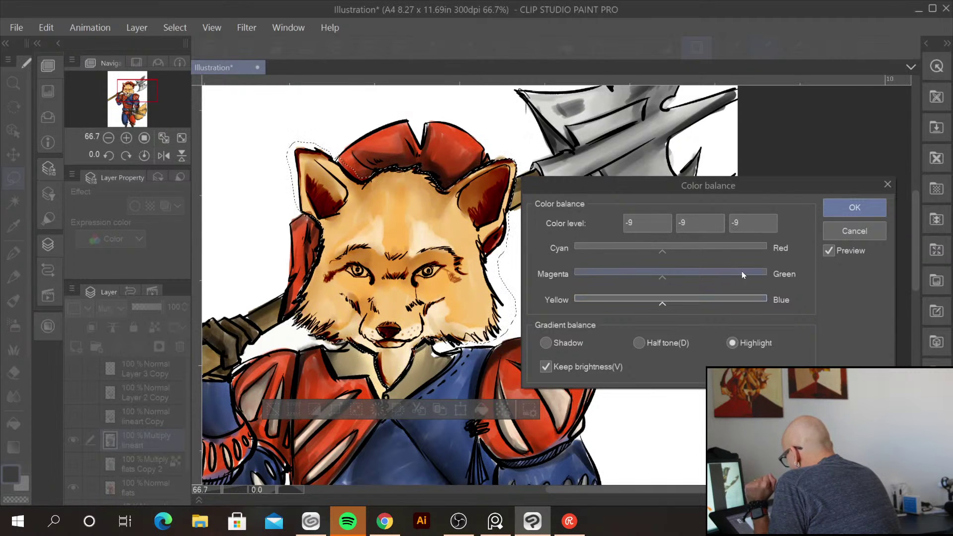
click(670, 251)
drag(677, 250, 686, 250)
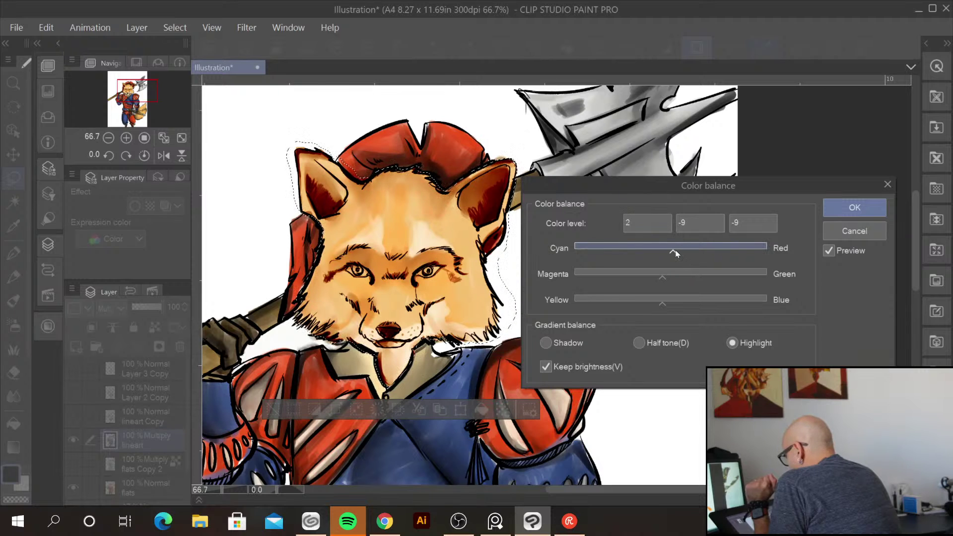
mouse_move(661, 276)
mouse_down()
mouse_move(646, 281)
mouse_move(660, 276)
mouse_up()
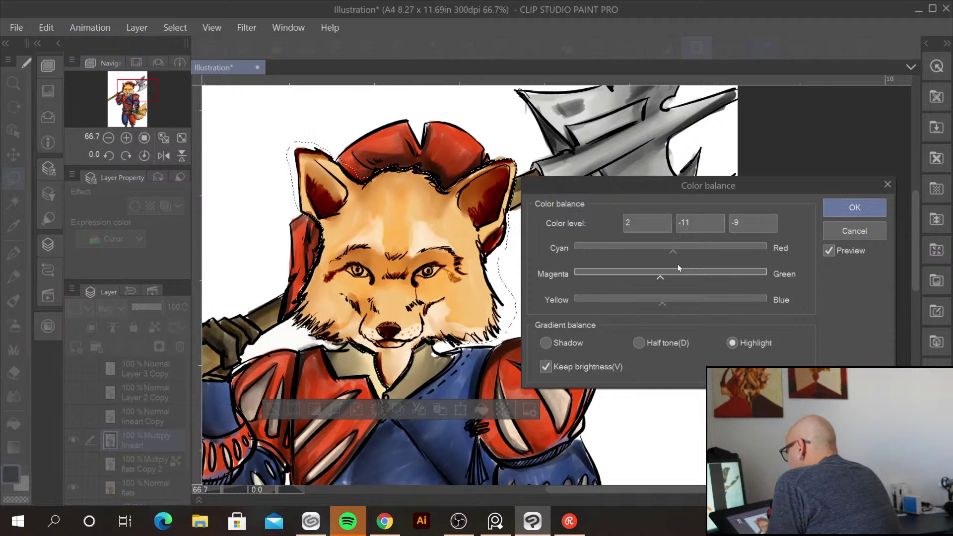
drag(675, 250, 685, 252)
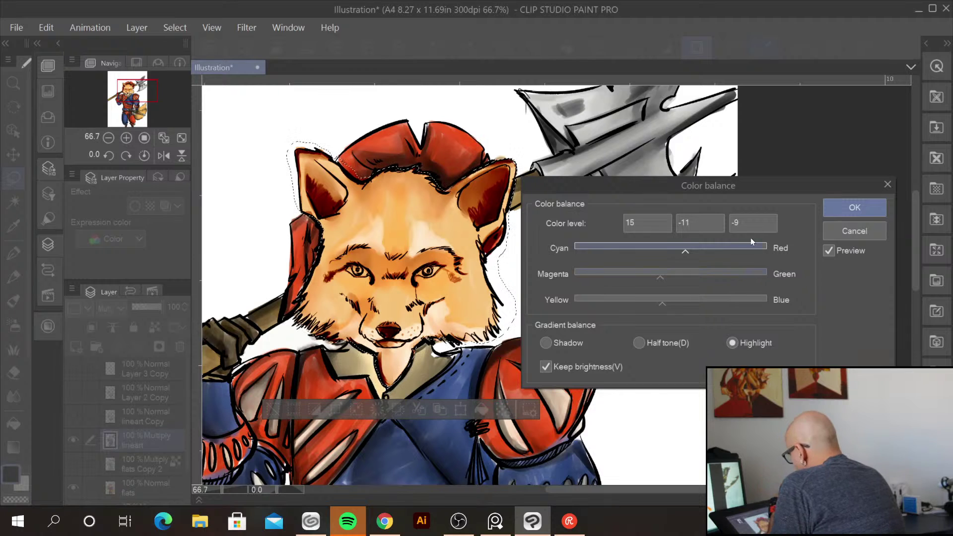
drag(664, 302, 668, 277)
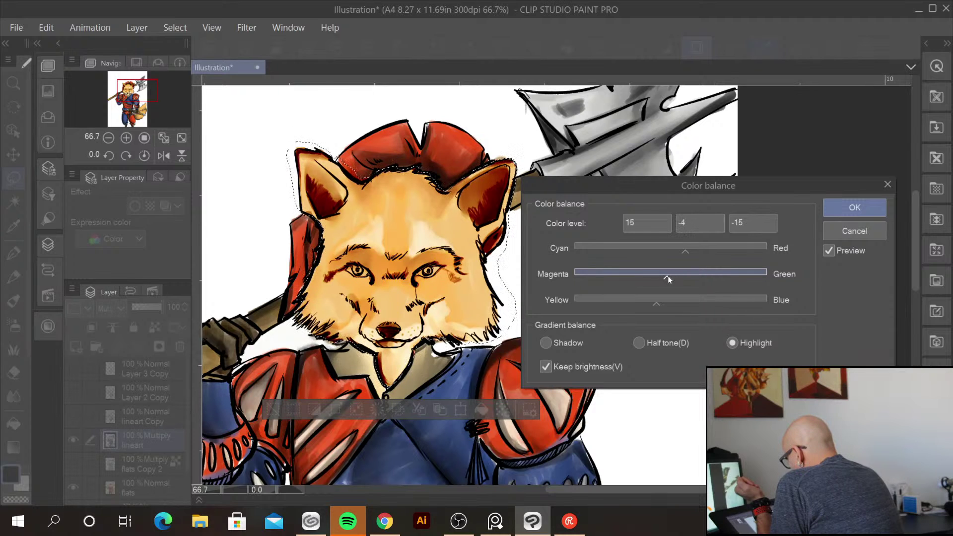
click(865, 207)
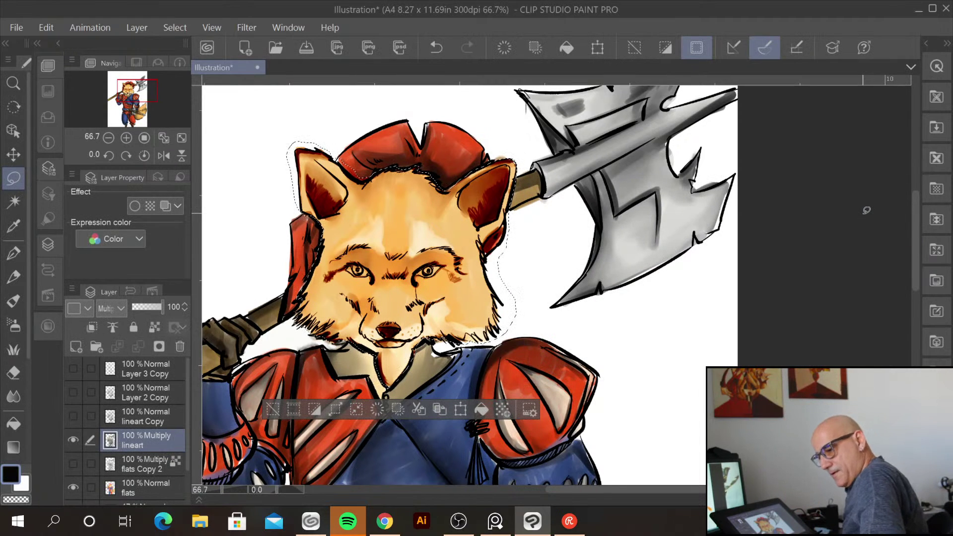
Deselect the head and lasso-select the red shoulder puff and the red forearm puff of the sword-side sleeve
key(ctrl+d)
mouse_move(636, 335)
mouse_down()
mouse_move(642, 330)
mouse_move(644, 341)
mouse_move(653, 240)
mouse_move(652, 271)
mouse_up()
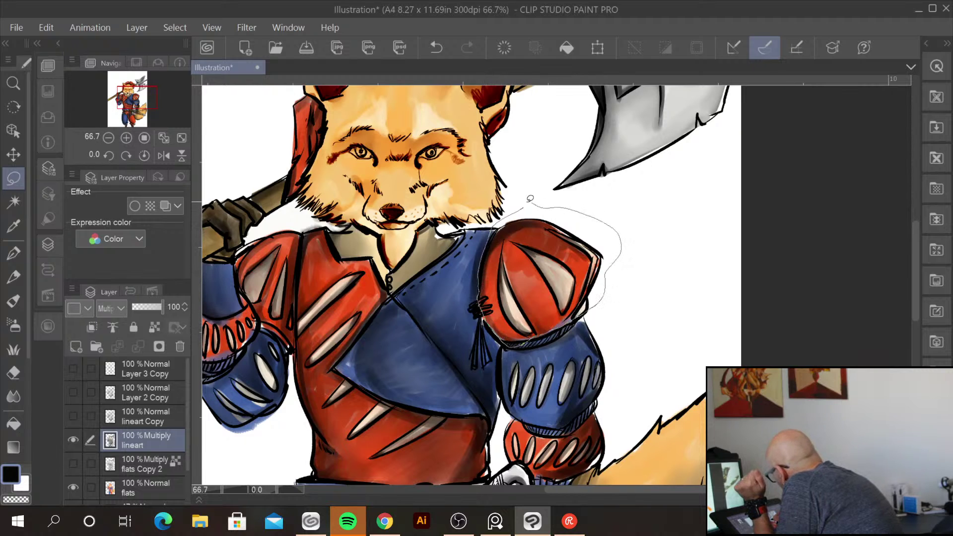
drag(534, 199, 532, 203)
scroll(534, 224, down, 5)
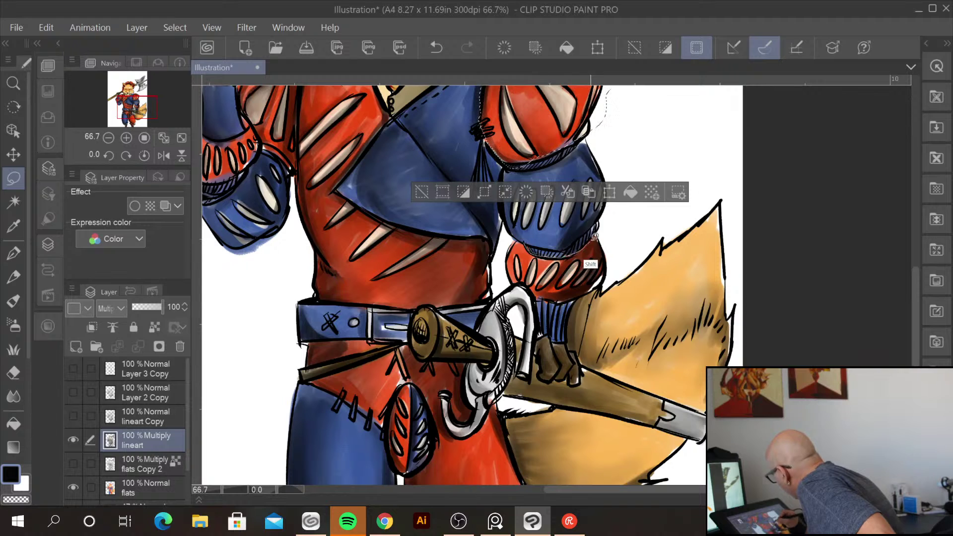
mouse_move(612, 234)
mouse_down()
mouse_move(608, 276)
mouse_move(561, 300)
mouse_move(539, 296)
mouse_move(507, 268)
mouse_move(515, 238)
mouse_move(540, 237)
mouse_up()
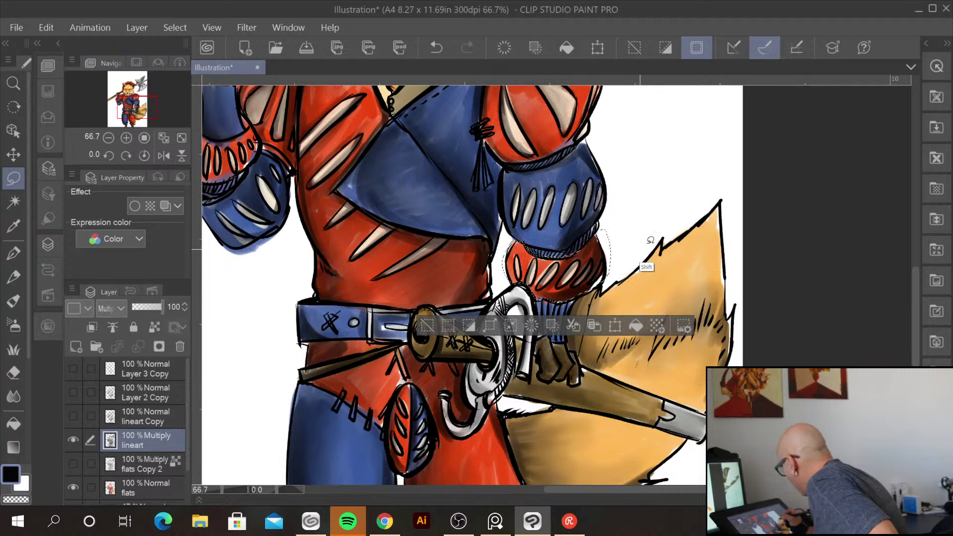
scroll(549, 336, up, 5)
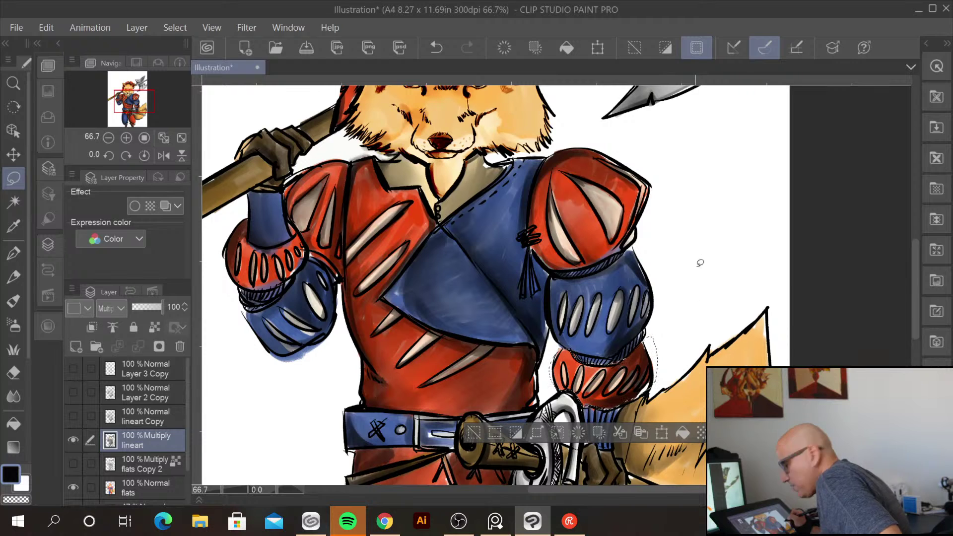
mouse_move(550, 168)
mouse_down()
mouse_move(628, 152)
mouse_move(656, 209)
mouse_move(624, 250)
mouse_move(549, 263)
mouse_up()
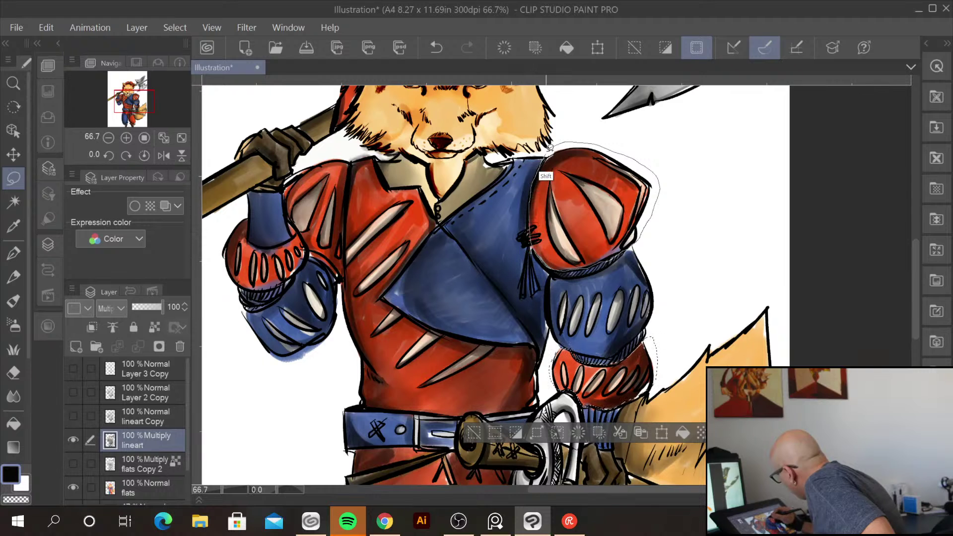
drag(550, 149, 550, 152)
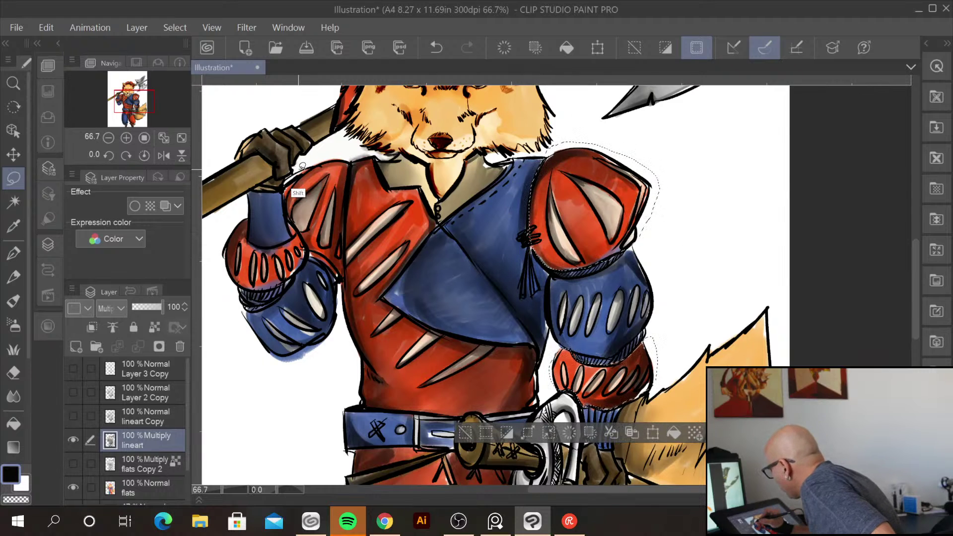
Add the red torso half, the axe-side red shoulder puff and the red forearm puff to the lasso selection
mouse_move(296, 164)
mouse_down()
mouse_move(342, 151)
mouse_move(378, 158)
mouse_move(395, 171)
mouse_move(390, 187)
mouse_move(412, 187)
mouse_move(436, 221)
mouse_move(386, 298)
mouse_move(457, 334)
mouse_move(528, 343)
mouse_up()
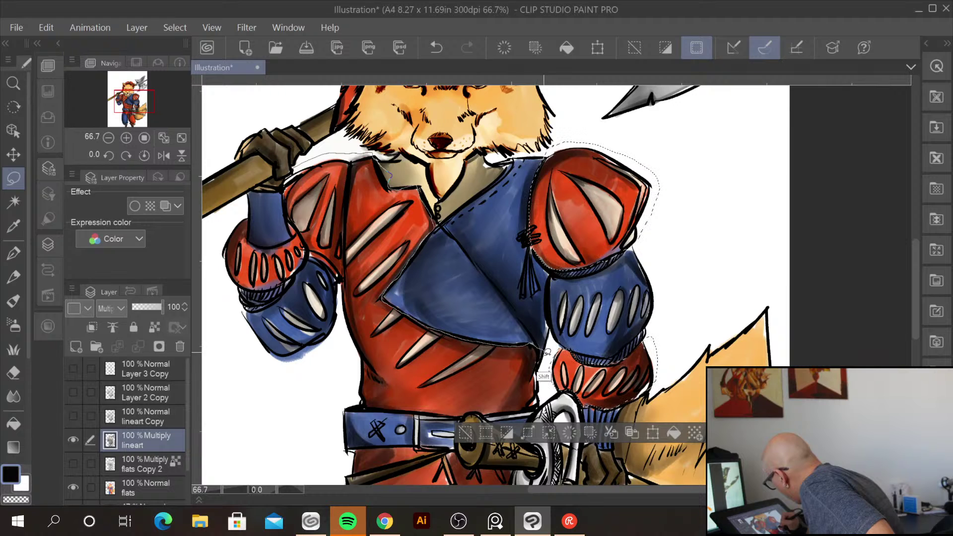
mouse_move(543, 399)
mouse_down()
mouse_move(523, 427)
mouse_move(516, 407)
mouse_move(367, 404)
mouse_move(338, 276)
mouse_move(320, 255)
mouse_move(252, 281)
mouse_move(234, 277)
mouse_move(219, 254)
mouse_move(248, 211)
mouse_move(251, 233)
mouse_move(281, 241)
mouse_up()
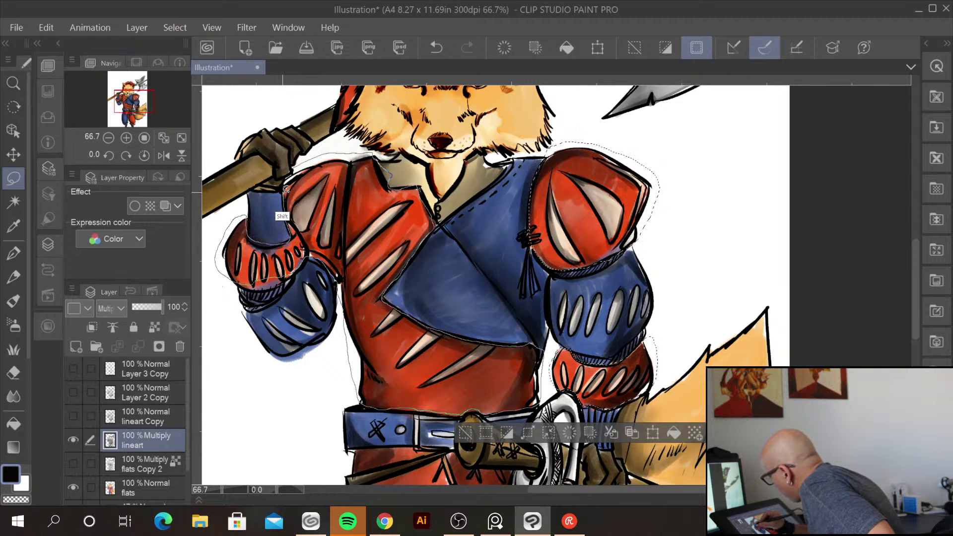
drag(287, 189, 251, 280)
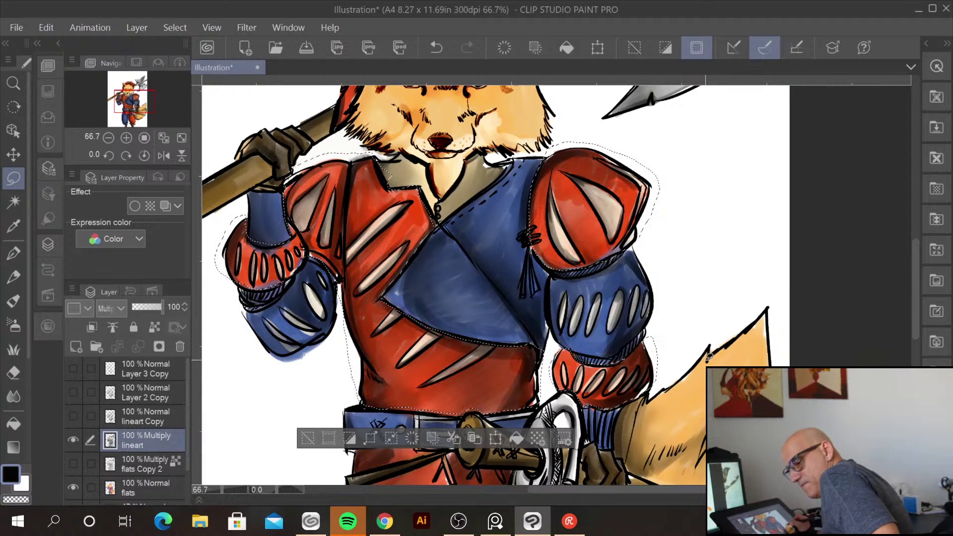
Add the red parts of the hat around the fox's head and behind its ear to the lasso selection
drag(655, 167, 688, 362)
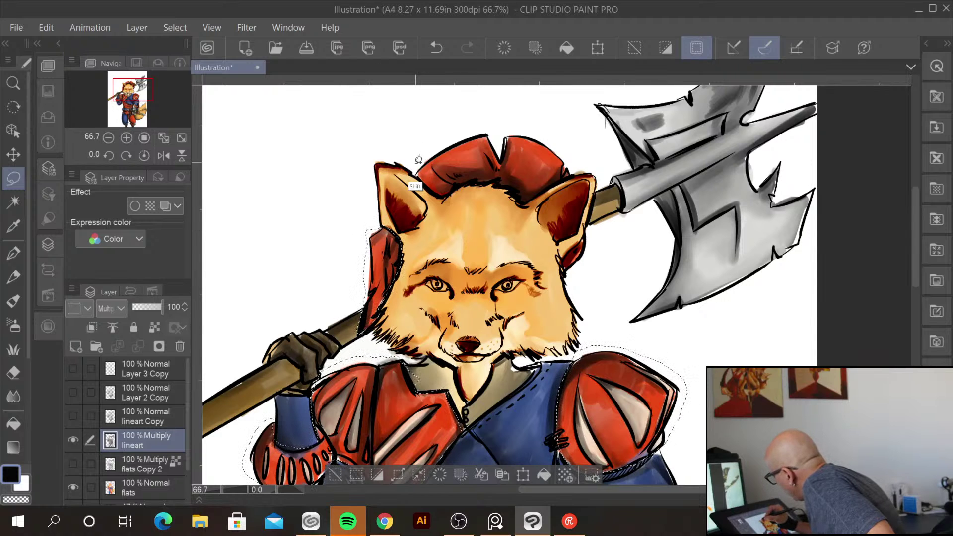
mouse_move(422, 178)
mouse_down()
mouse_move(451, 190)
mouse_move(493, 179)
mouse_move(530, 198)
mouse_move(597, 167)
mouse_move(528, 108)
mouse_move(420, 181)
mouse_up()
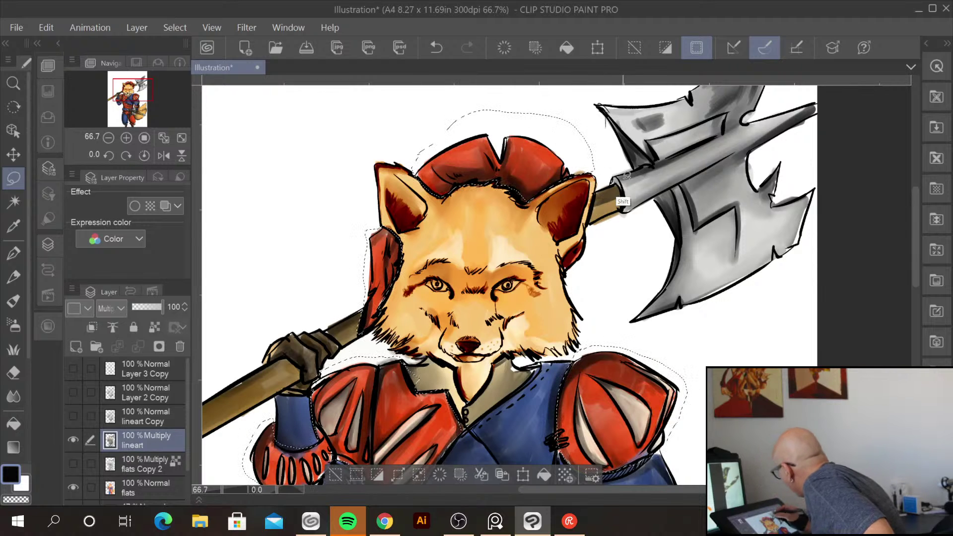
mouse_move(595, 224)
mouse_down()
mouse_move(564, 256)
mouse_move(565, 273)
mouse_move(584, 269)
mouse_move(590, 218)
mouse_up()
Add the red cloth below the belt, the red half of the codpiece and the red breeches leg to the selection
mouse_move(698, 390)
mouse_down()
mouse_move(682, 345)
mouse_move(640, 74)
mouse_up()
drag(519, 396, 523, 280)
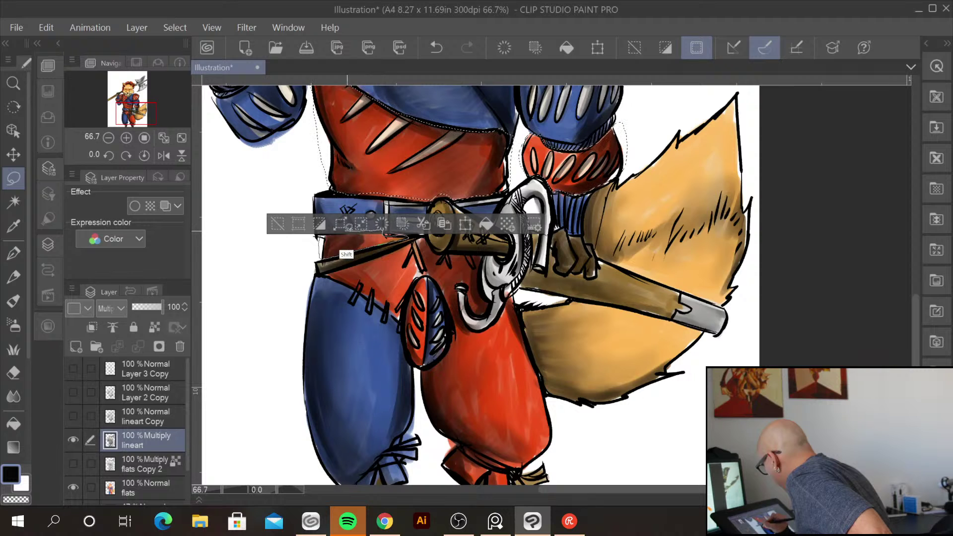
drag(351, 227, 413, 243)
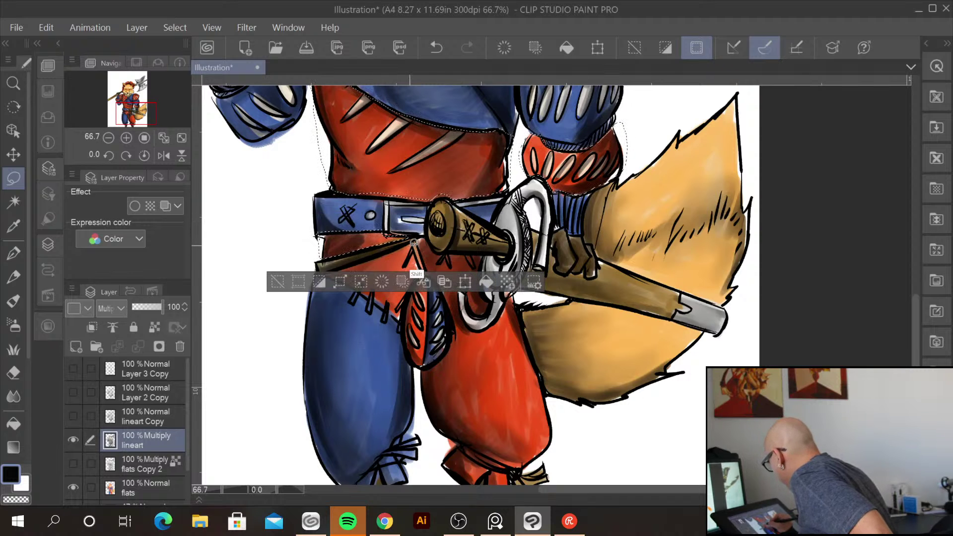
mouse_move(335, 272)
mouse_down()
mouse_move(396, 314)
mouse_move(420, 365)
mouse_move(437, 282)
mouse_move(458, 331)
mouse_move(422, 385)
mouse_move(423, 413)
mouse_move(443, 443)
mouse_move(438, 458)
mouse_move(465, 483)
mouse_move(488, 473)
mouse_move(486, 489)
mouse_move(514, 463)
mouse_move(531, 472)
mouse_move(556, 444)
mouse_move(548, 438)
mouse_move(554, 400)
mouse_move(519, 282)
mouse_move(513, 271)
mouse_move(476, 300)
mouse_move(459, 271)
mouse_move(467, 262)
mouse_move(473, 283)
mouse_move(484, 285)
mouse_move(487, 232)
mouse_move(439, 222)
mouse_up()
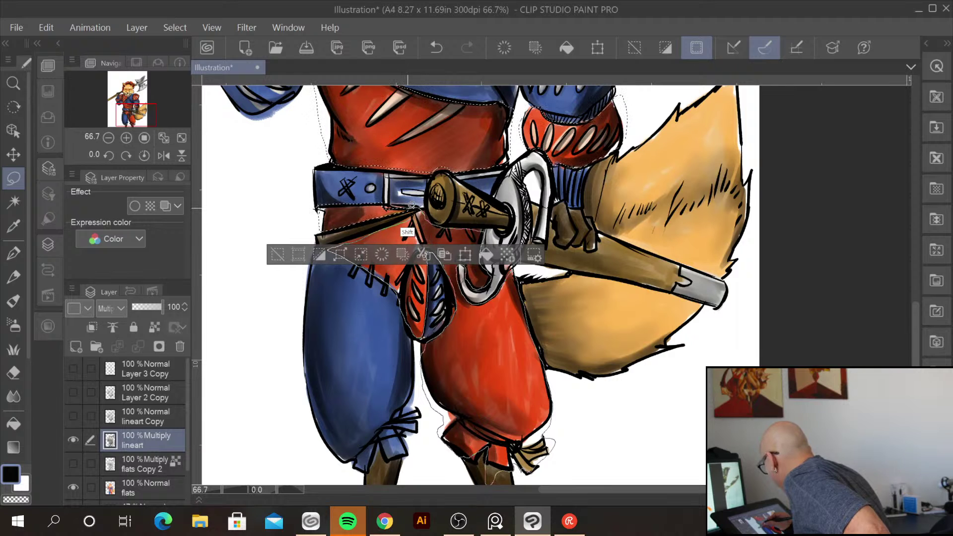
drag(410, 205, 413, 206)
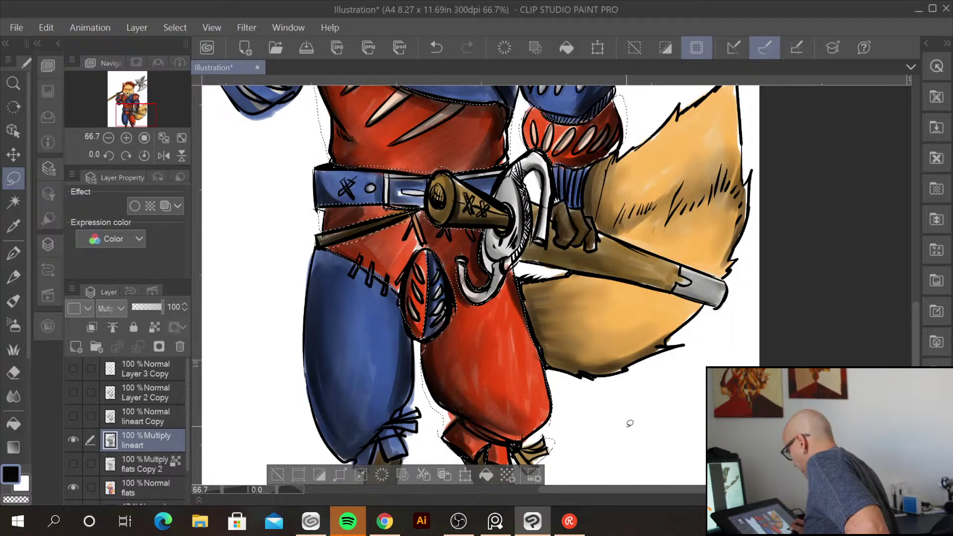
Start a Color balance correction on the selected red areas and set the half tones to red 89, magenta -26 and yellow -17
drag(616, 168, 650, 243)
scroll(617, 398, down, 1)
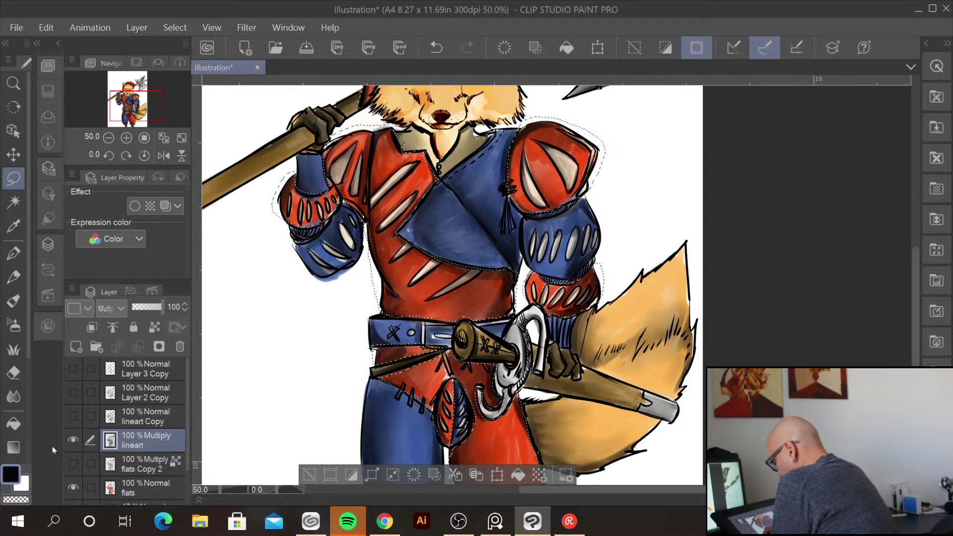
click(46, 28)
mouse_move(150, 323)
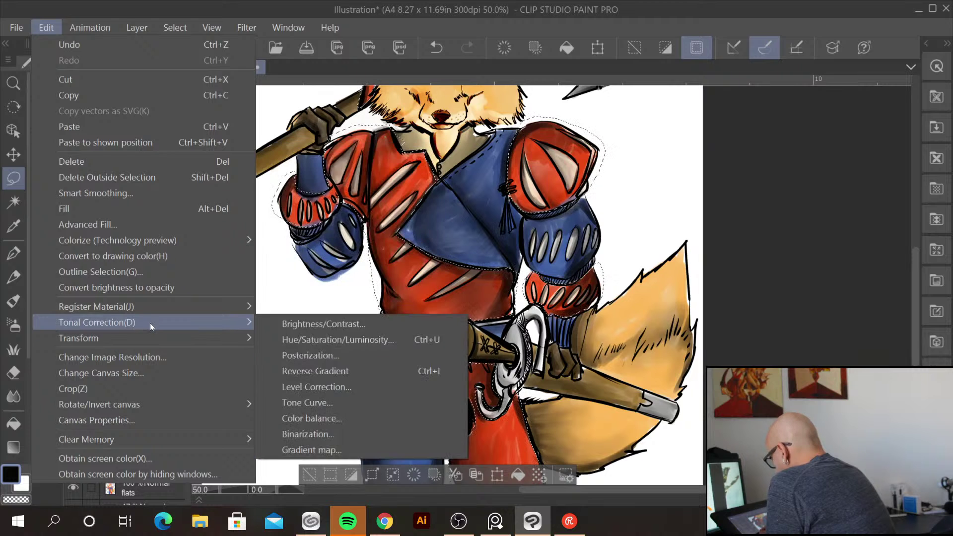
click(376, 418)
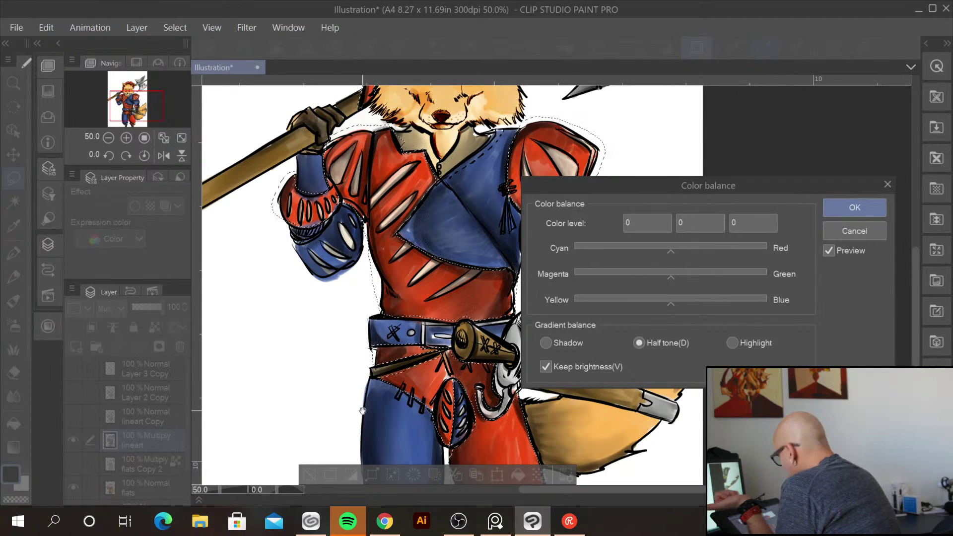
drag(673, 249, 762, 248)
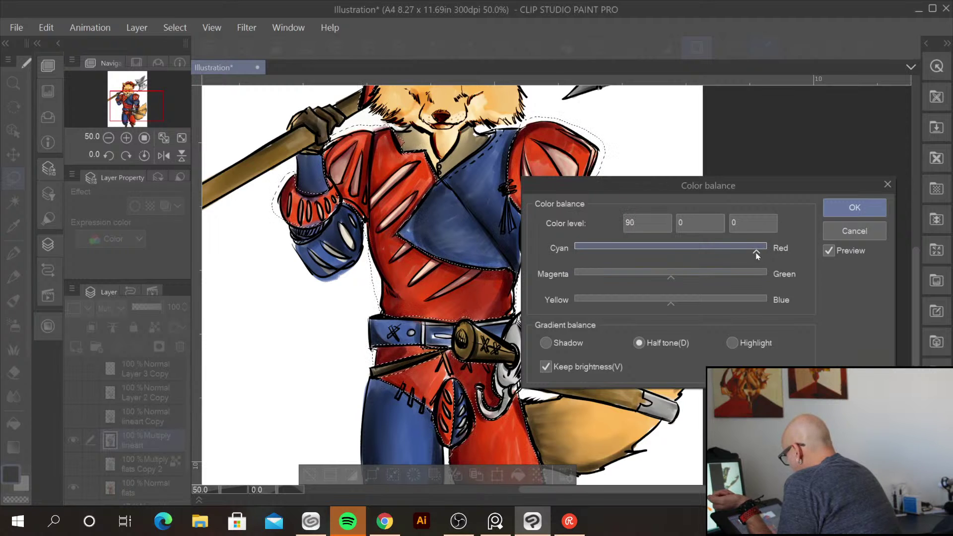
drag(668, 277, 653, 304)
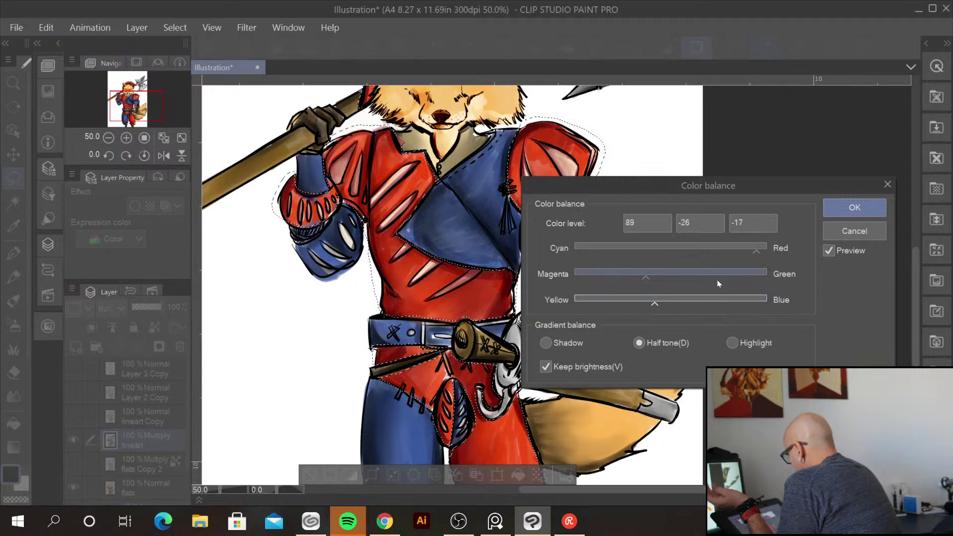
Set the shadow color balance of the red areas to red 77, green 45 and blue 42
click(574, 344)
drag(690, 246, 735, 250)
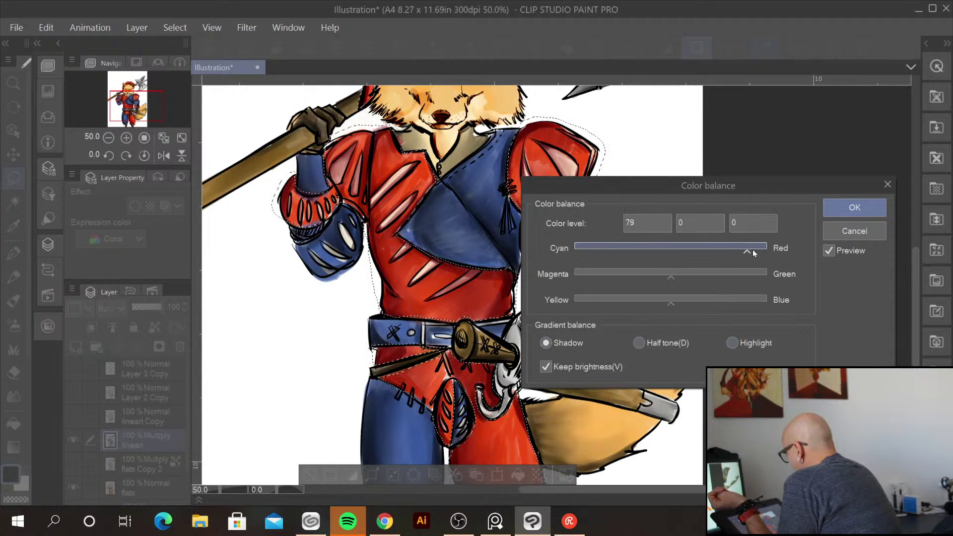
drag(671, 276, 706, 279)
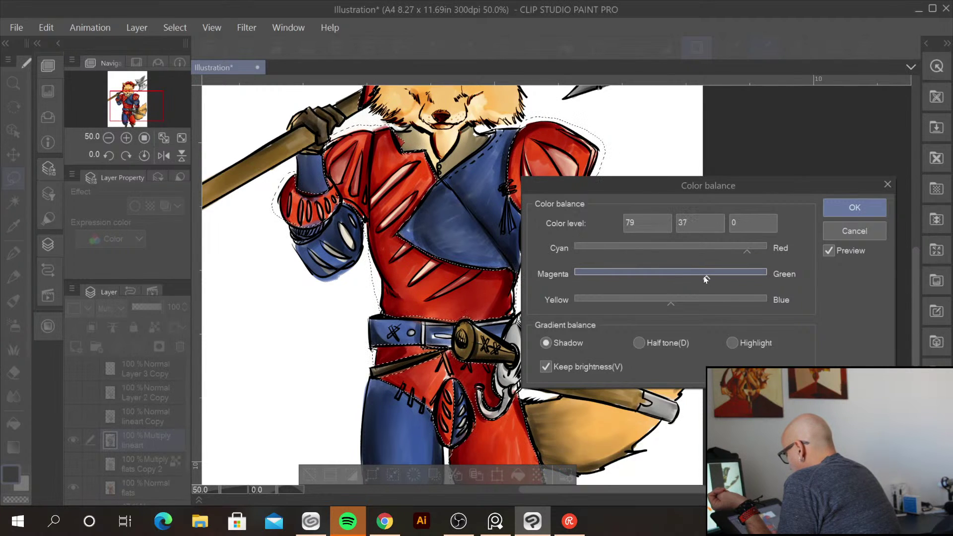
drag(748, 251, 746, 249)
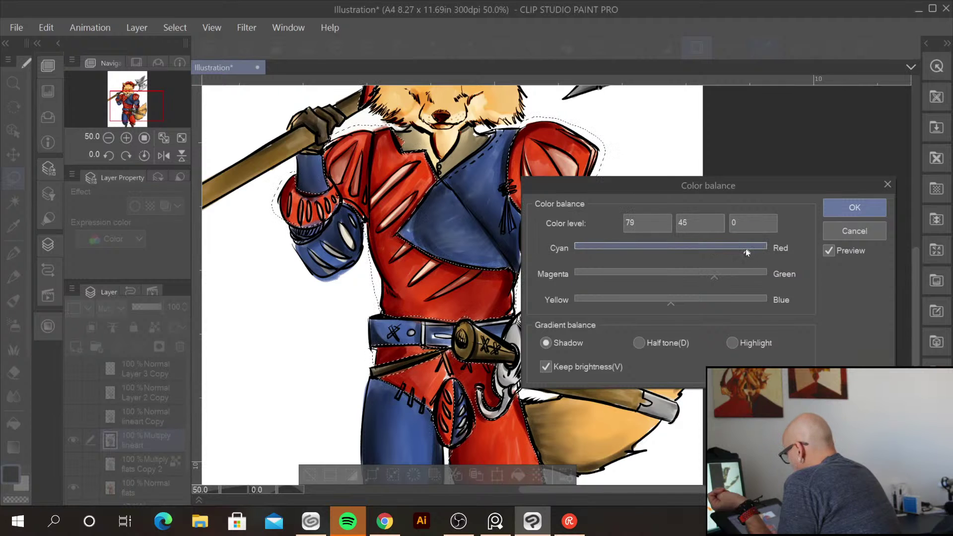
drag(673, 305, 744, 299)
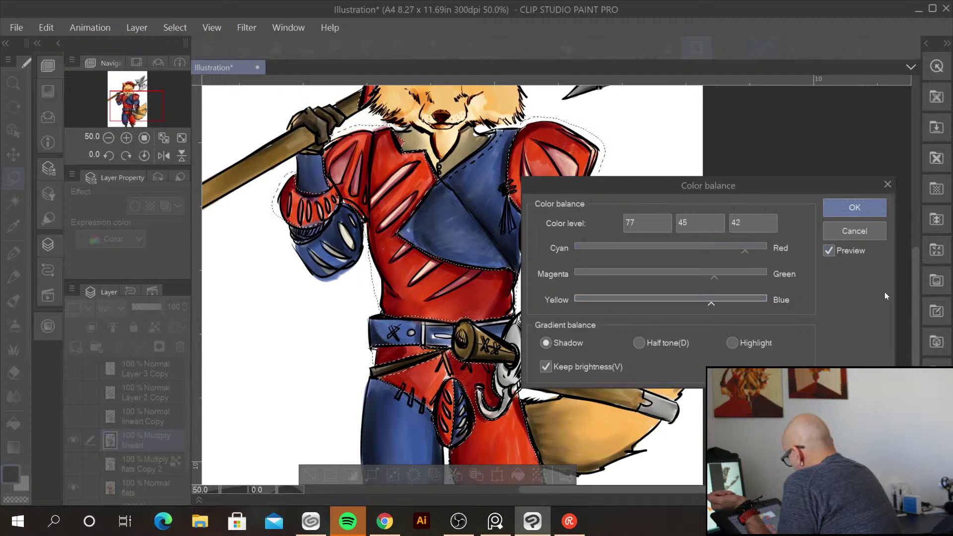
Set the highlight color balance of the red areas to red 42, green 37 and blue 43, and apply the correction
click(731, 343)
drag(675, 254, 715, 254)
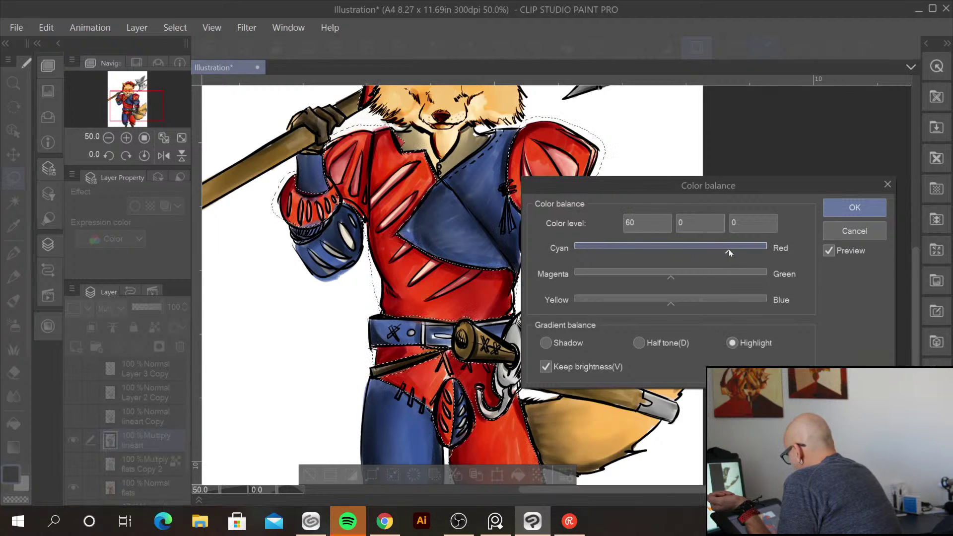
drag(723, 249, 715, 250)
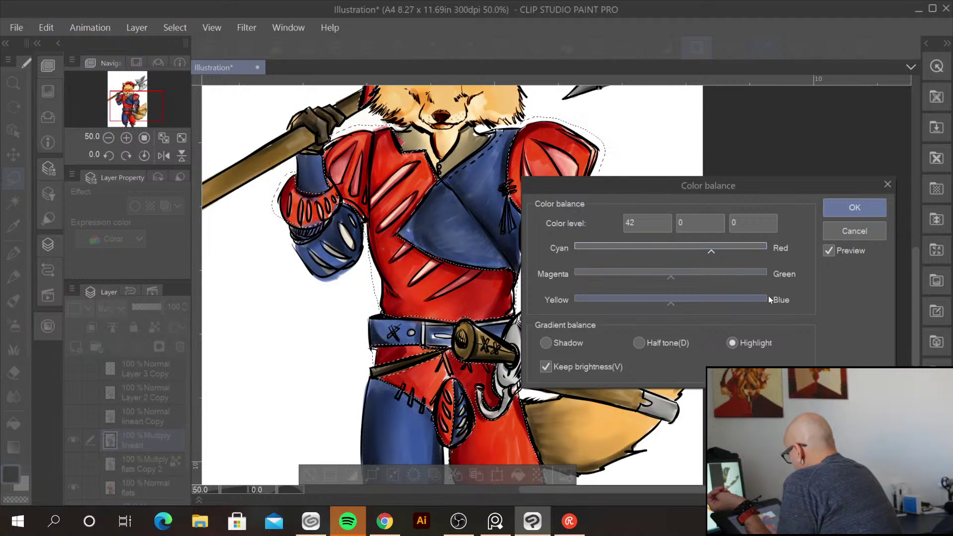
drag(672, 276, 714, 276)
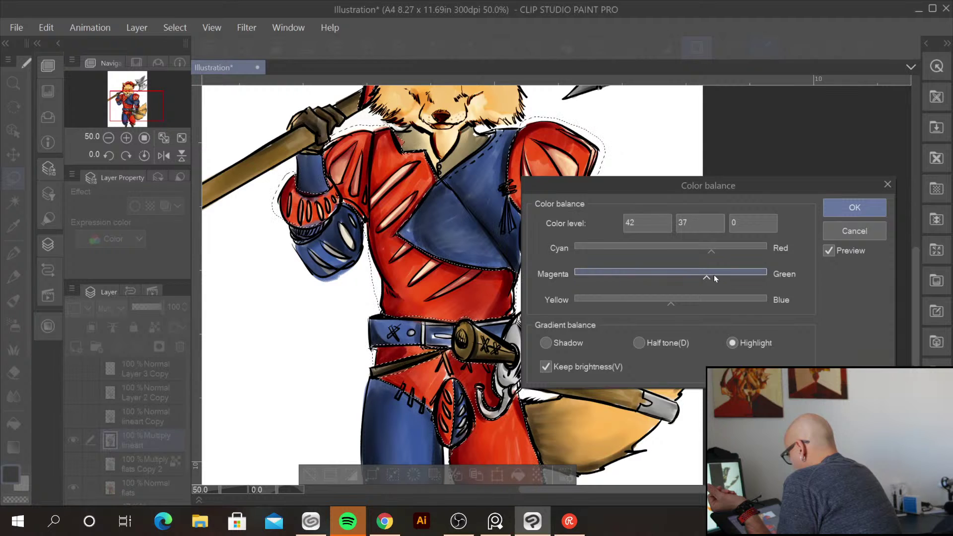
drag(672, 302, 714, 301)
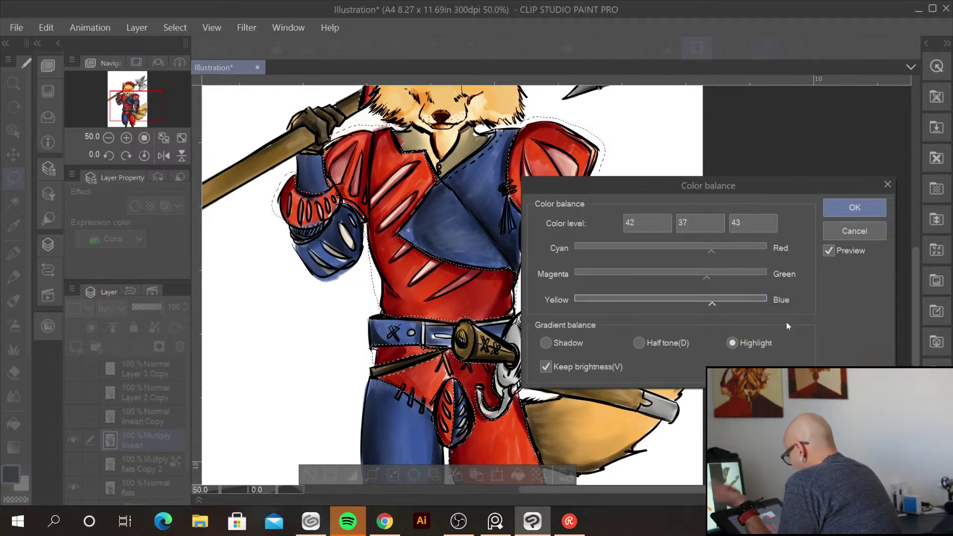
click(855, 207)
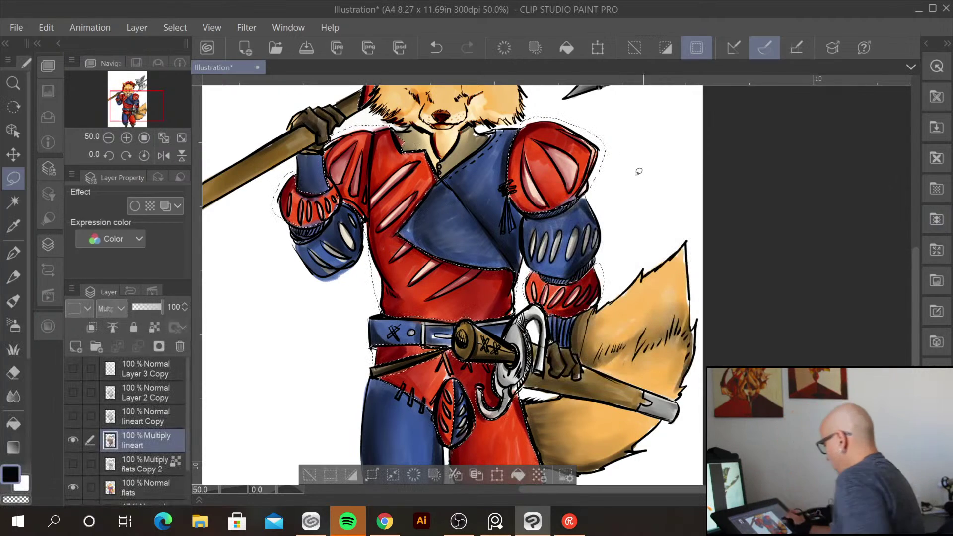
Deselect the red areas and lasso-select the blue chest panel, the sword-side blue sleeve and cuff, and the blue belt
drag(649, 169, 591, 268)
key(ctrl+d)
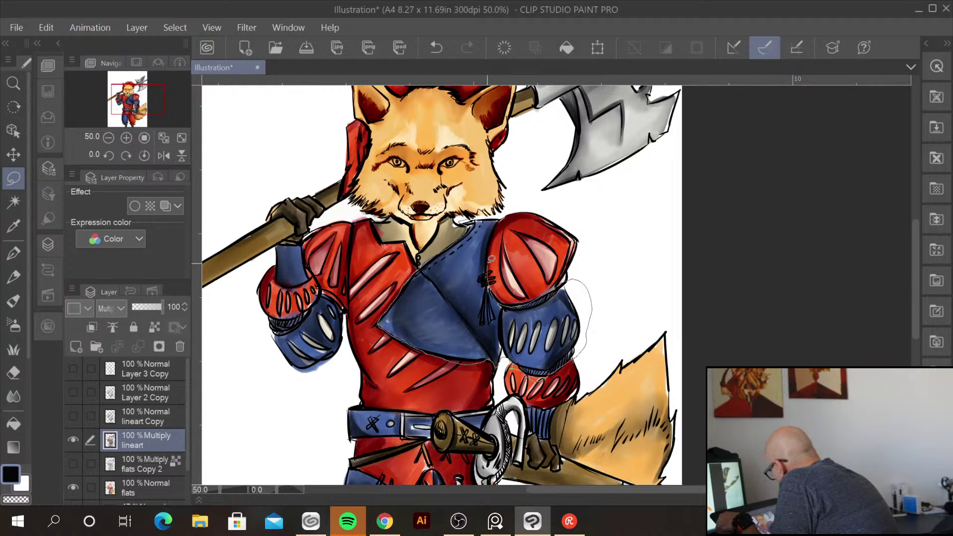
drag(485, 212, 477, 213)
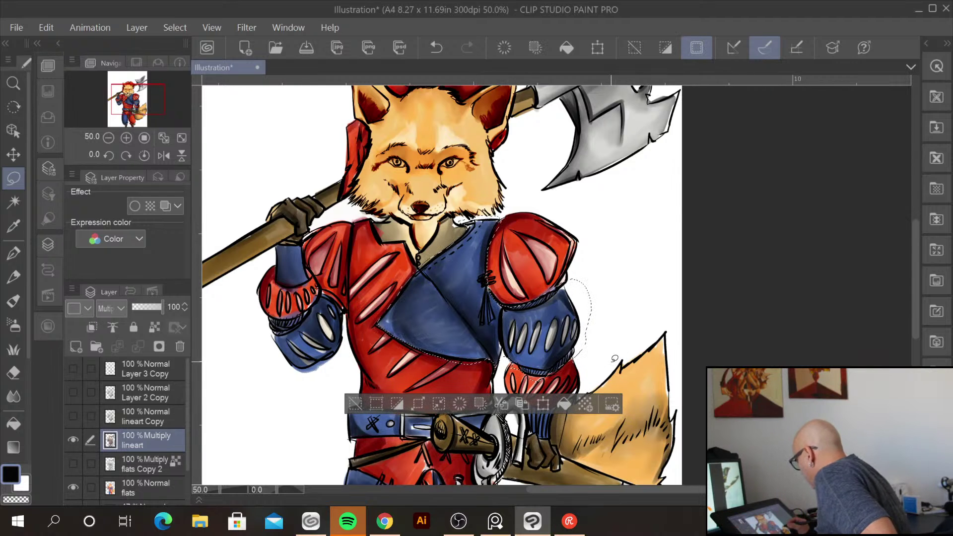
drag(615, 358, 608, 217)
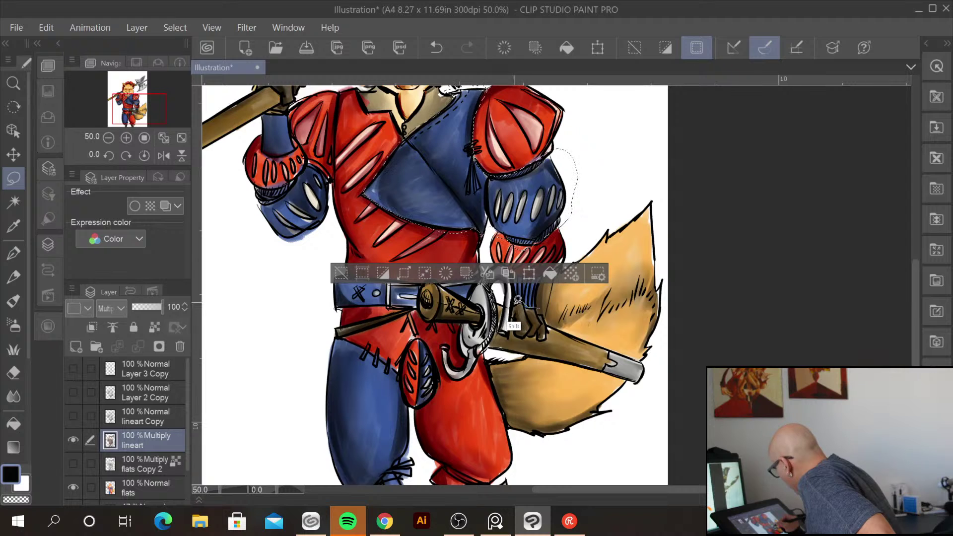
mouse_move(512, 272)
mouse_down()
mouse_move(546, 279)
mouse_move(536, 332)
mouse_up()
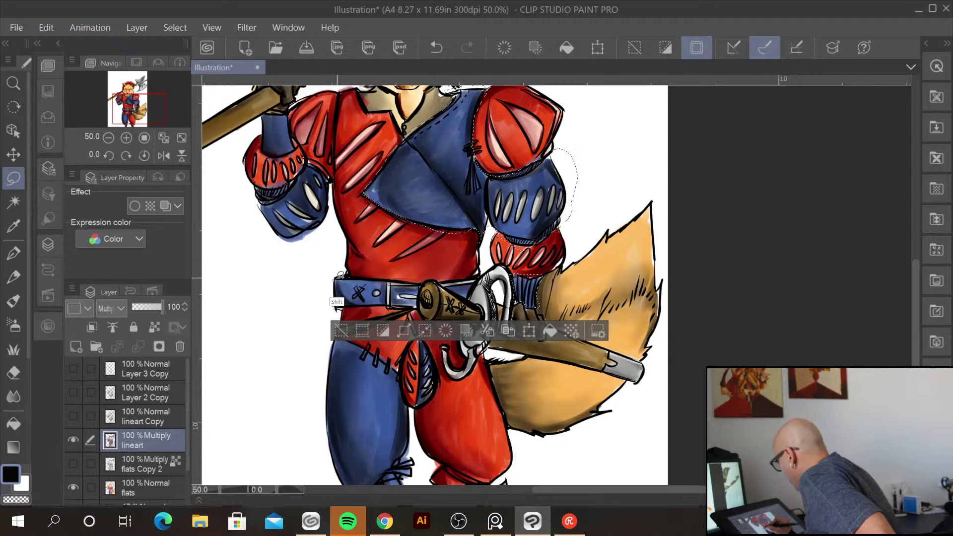
mouse_move(391, 291)
mouse_down()
mouse_move(390, 303)
mouse_move(349, 307)
mouse_move(332, 277)
mouse_move(392, 278)
mouse_up()
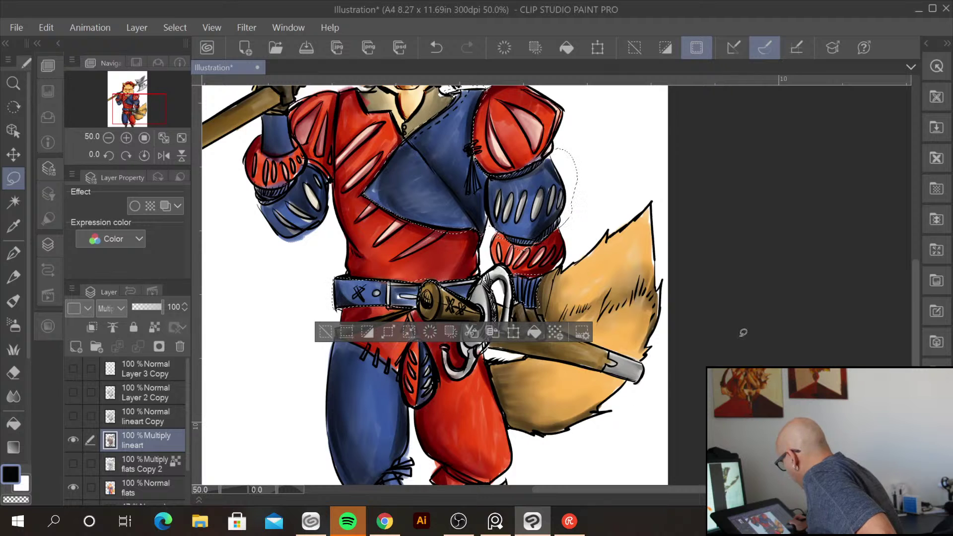
Add the blue breeches leg, the blue half of the codpiece and the axe-side blue sleeve to the selection
scroll(602, 431, down, 5)
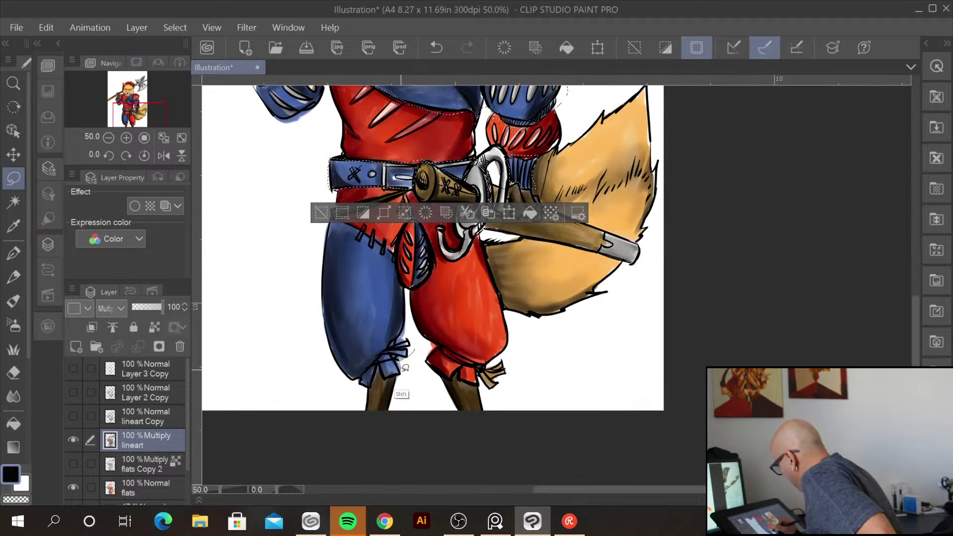
mouse_move(388, 376)
mouse_down()
mouse_move(351, 372)
mouse_move(327, 324)
mouse_move(323, 225)
mouse_move(339, 216)
mouse_move(387, 244)
mouse_up()
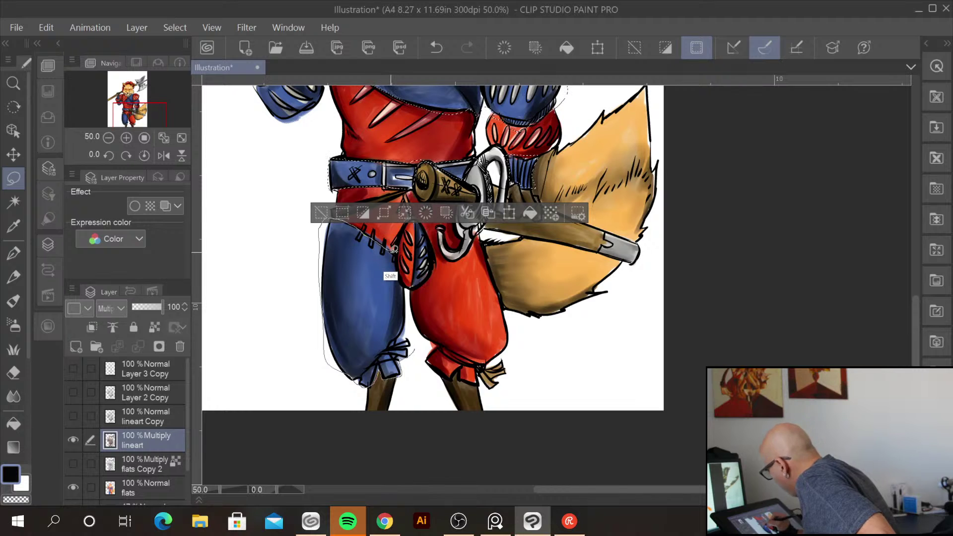
drag(400, 265, 415, 375)
mouse_move(422, 219)
mouse_down()
mouse_move(432, 163)
mouse_move(416, 288)
mouse_move(441, 265)
mouse_move(422, 219)
mouse_up()
drag(540, 218, 660, 438)
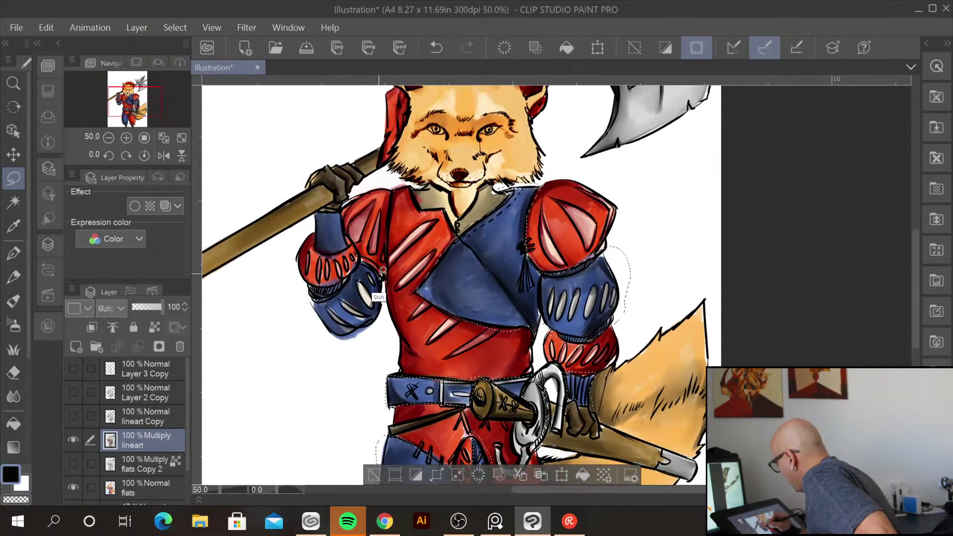
mouse_move(383, 270)
mouse_down()
mouse_move(334, 280)
mouse_move(309, 279)
mouse_move(317, 316)
mouse_move(341, 337)
mouse_move(363, 336)
mouse_move(381, 319)
mouse_move(381, 272)
mouse_up()
mouse_move(333, 206)
mouse_down()
mouse_move(351, 240)
mouse_move(329, 250)
mouse_move(317, 248)
mouse_move(317, 217)
mouse_up()
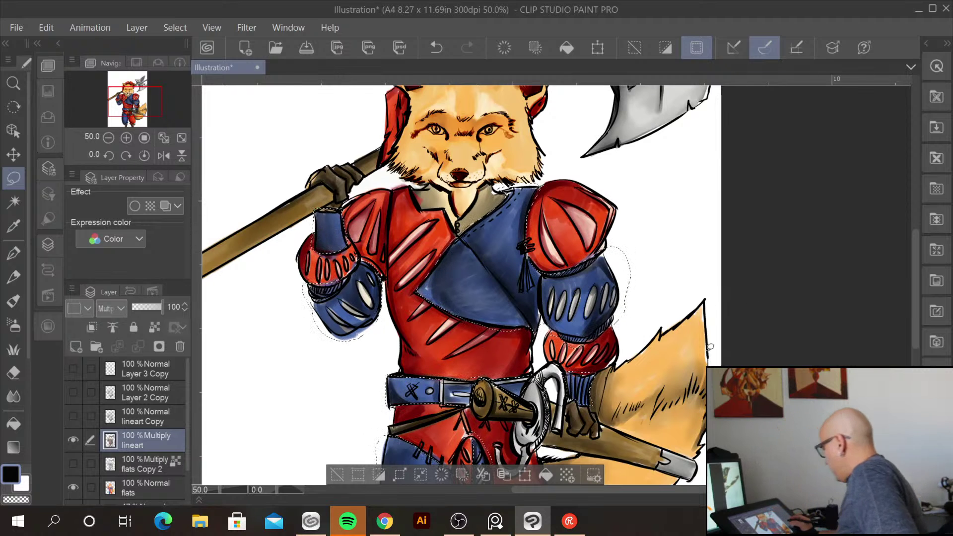
Open a color balance correction on the selected blue areas and set the half tone levels to red -19, green -69 and blue 97
drag(664, 283, 636, 181)
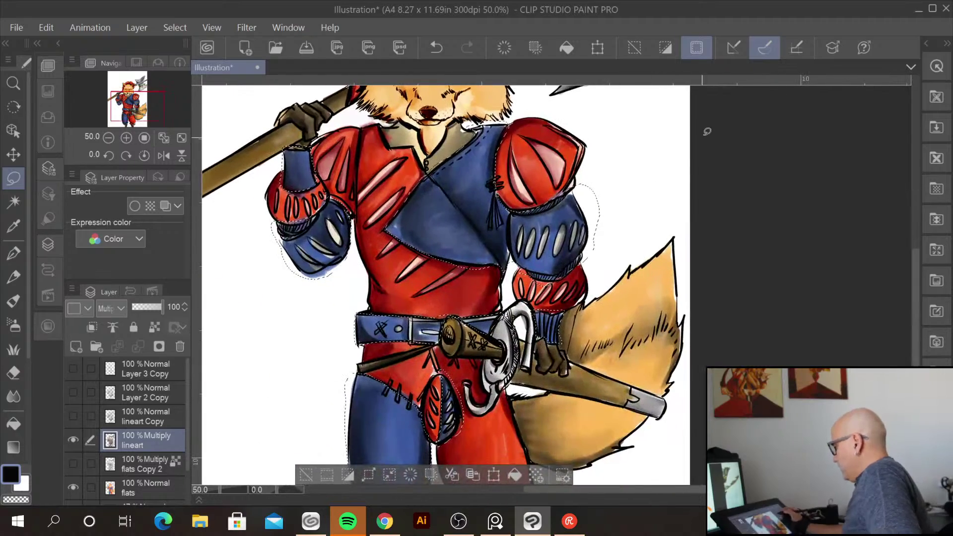
click(49, 27)
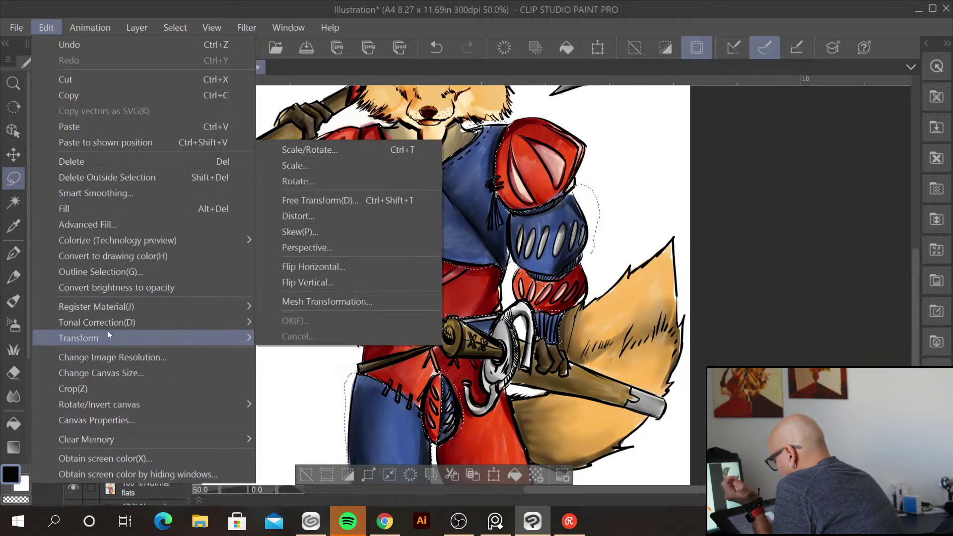
mouse_move(126, 325)
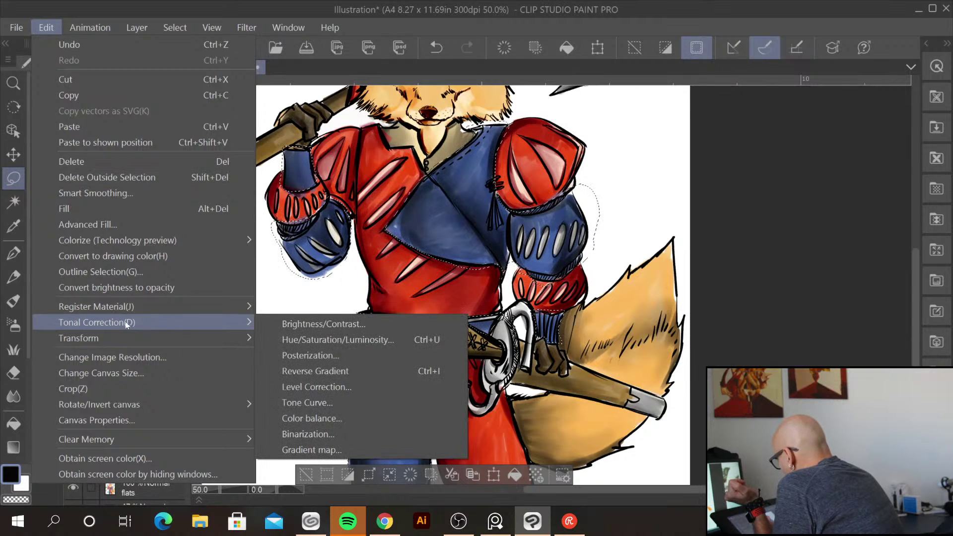
click(364, 418)
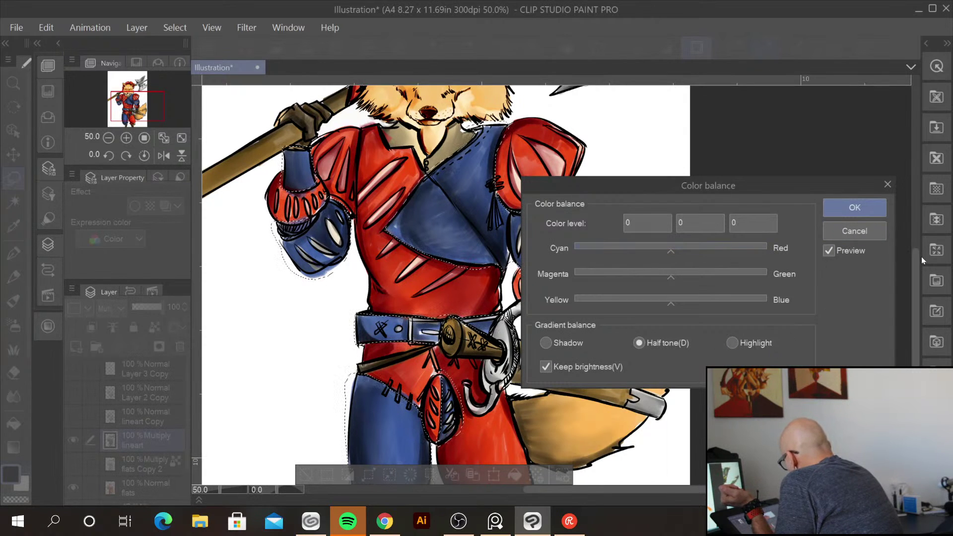
drag(671, 302, 764, 300)
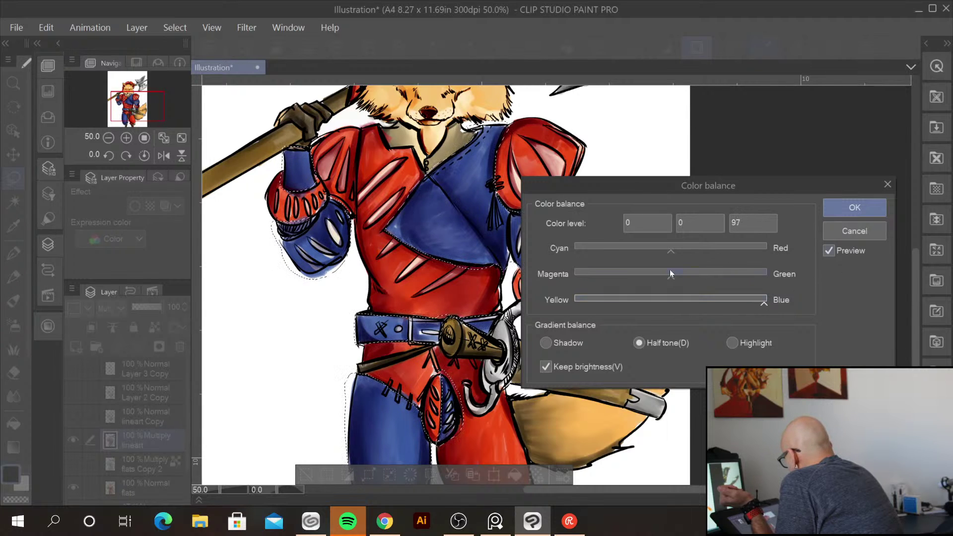
drag(676, 277, 620, 279)
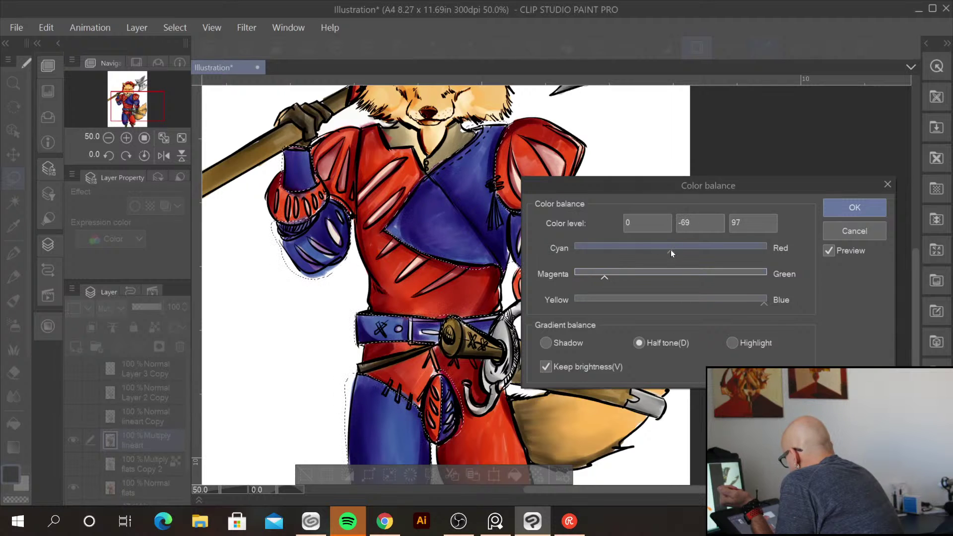
drag(671, 251, 615, 256)
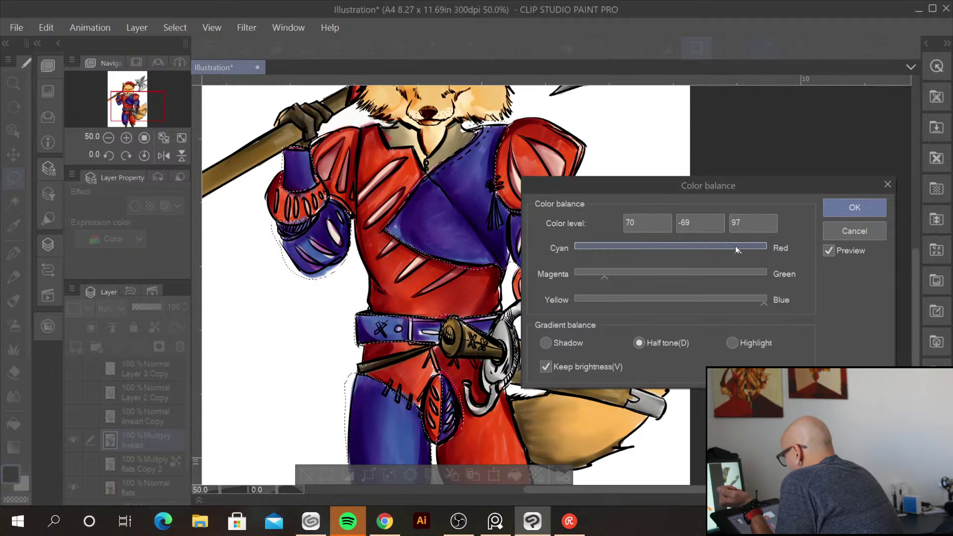
drag(738, 248, 654, 255)
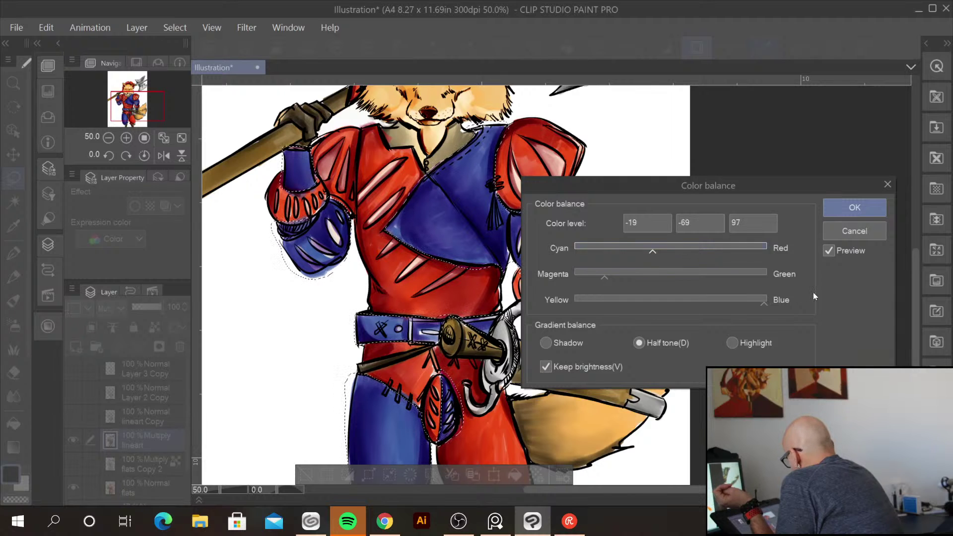
Set the shadow color balance of the blue areas to red -23, green -42 and blue 56
click(545, 342)
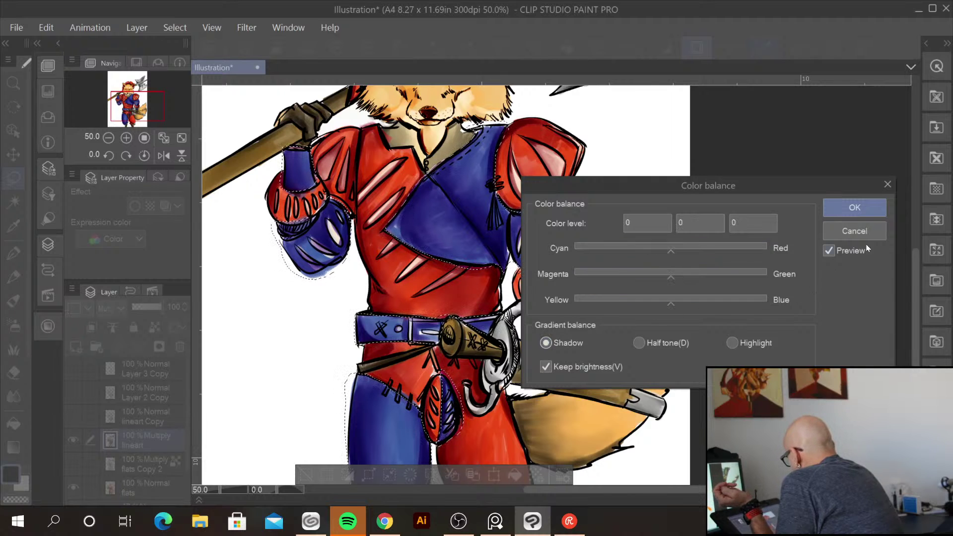
drag(672, 303, 751, 303)
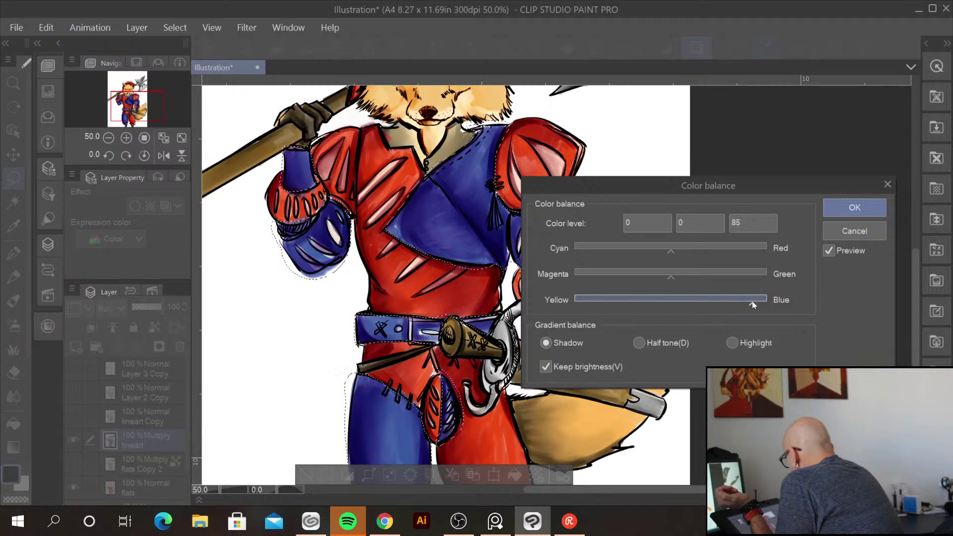
click(671, 278)
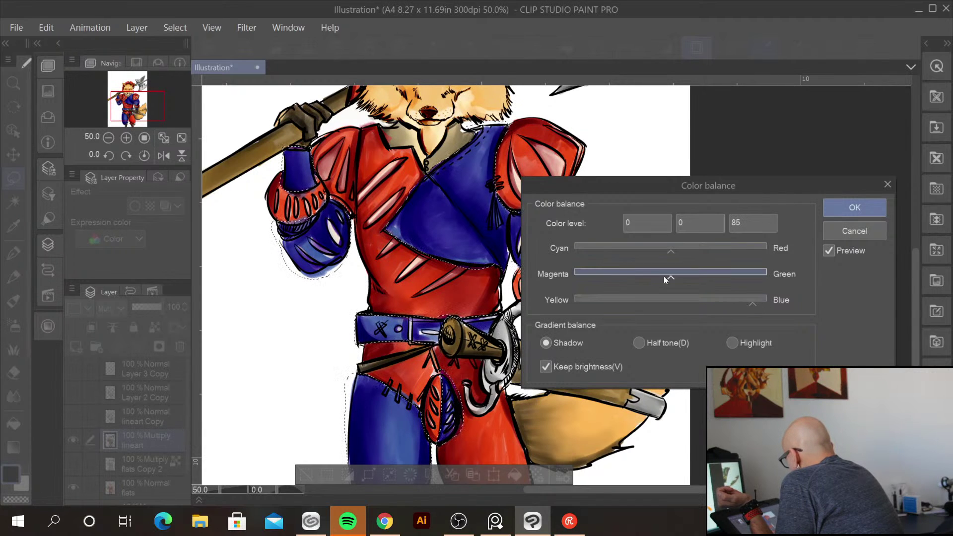
drag(625, 278, 630, 278)
click(741, 304)
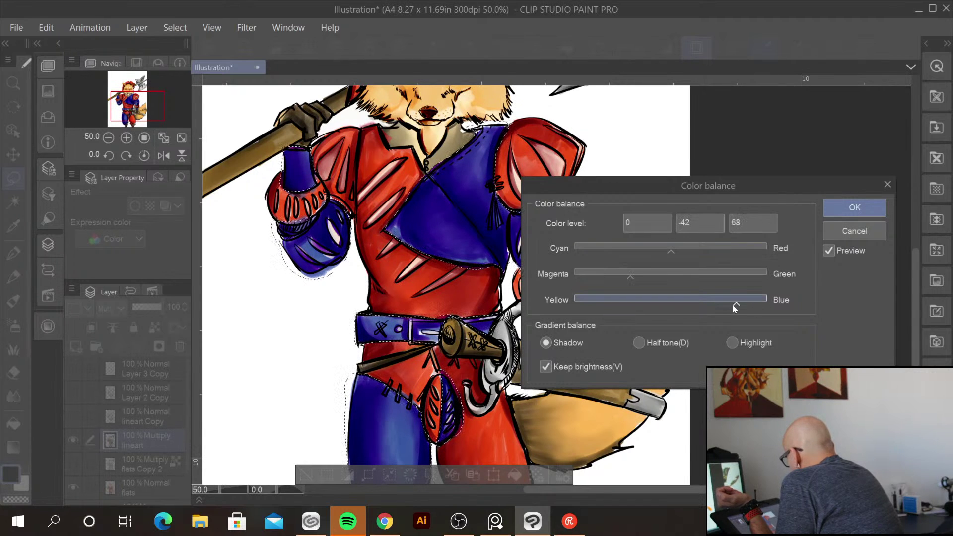
drag(674, 252, 643, 254)
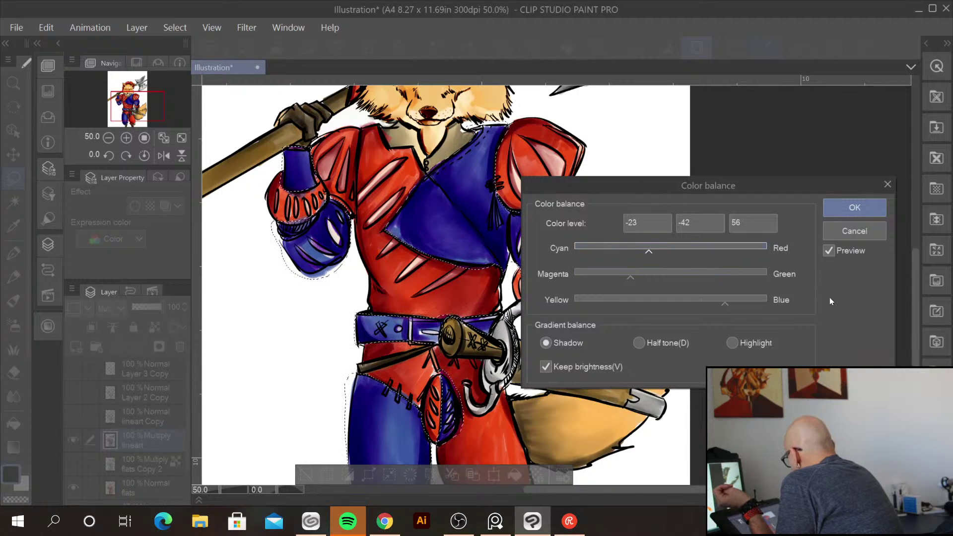
Set the highlight color balance of the blue areas to red 12, green 31 and blue 89, apply the correction and deselect
click(735, 342)
click(711, 300)
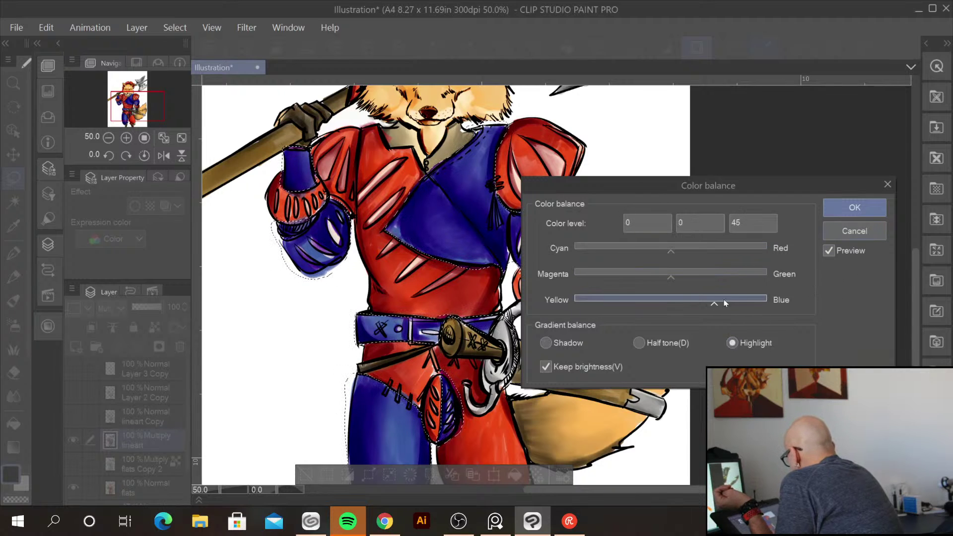
drag(737, 302, 723, 301)
mouse_move(677, 249)
mouse_down()
mouse_move(643, 252)
mouse_move(710, 251)
mouse_move(682, 252)
mouse_up()
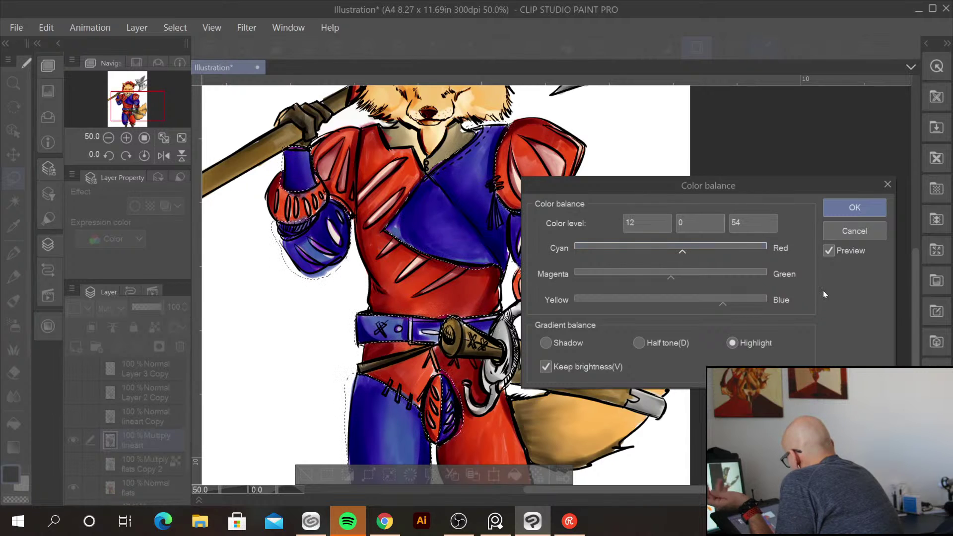
drag(727, 302, 748, 302)
drag(669, 276, 645, 276)
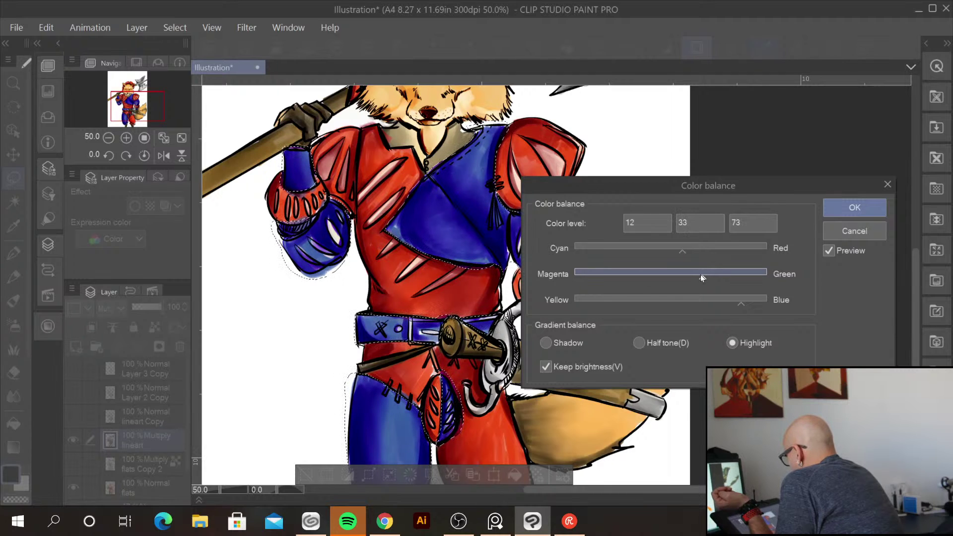
drag(742, 304, 758, 302)
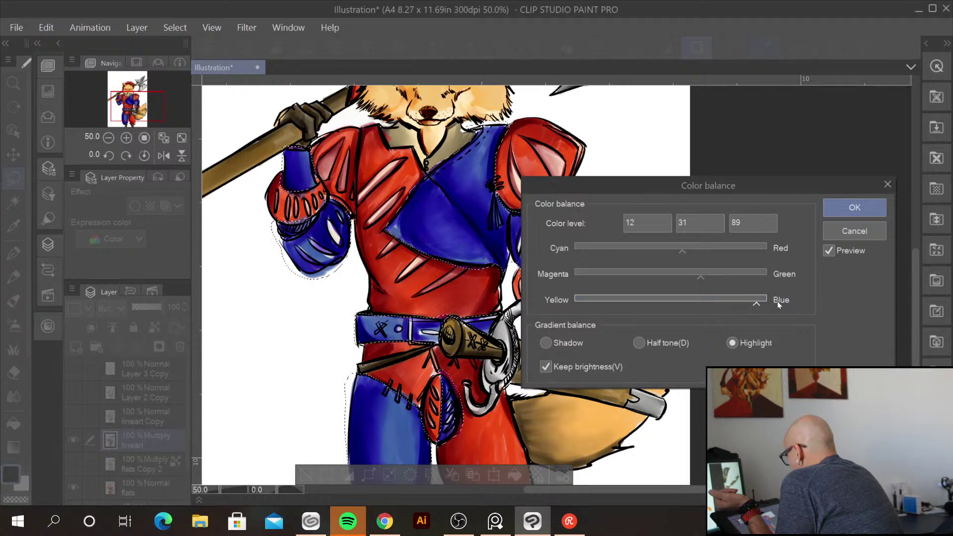
click(855, 208)
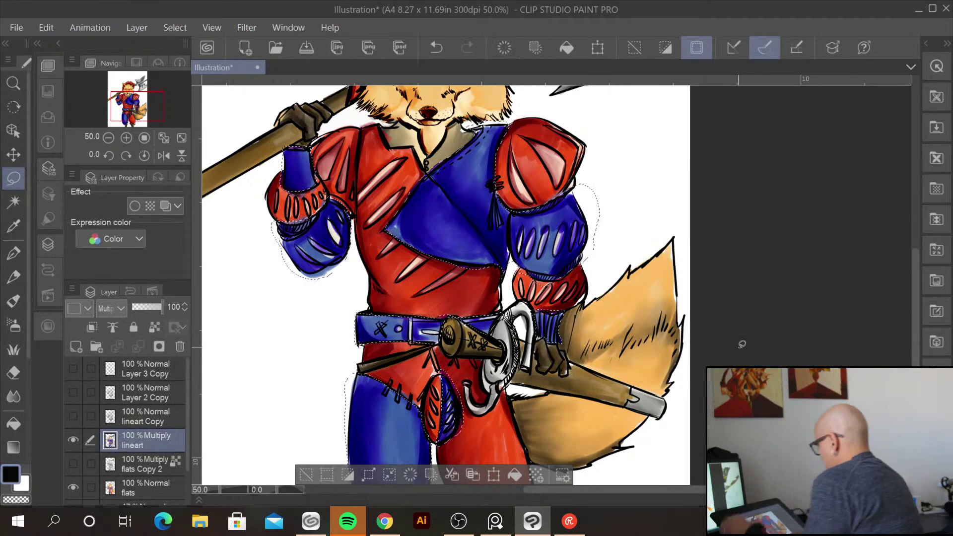
key(ctrl+minus)
drag(653, 388, 554, 362)
key(ctrl+d)
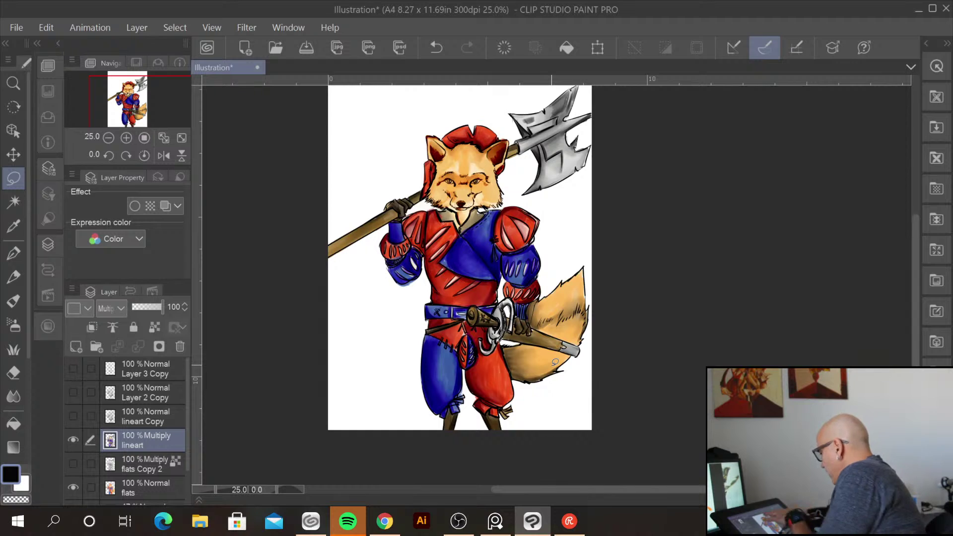
scroll(555, 362, up, 1)
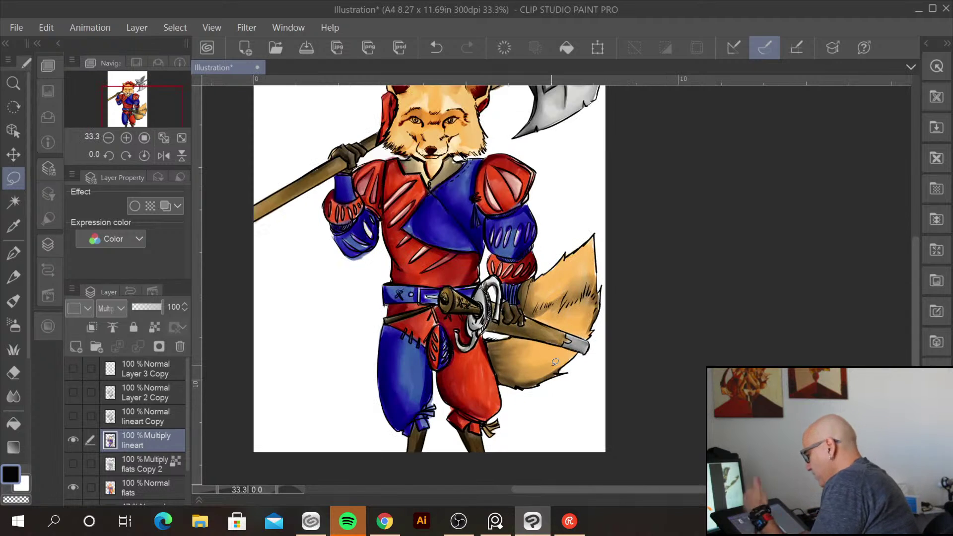
Hide the flats layer to examine the recolored Multiply lineart layer on its own, and show the flats again
click(73, 488)
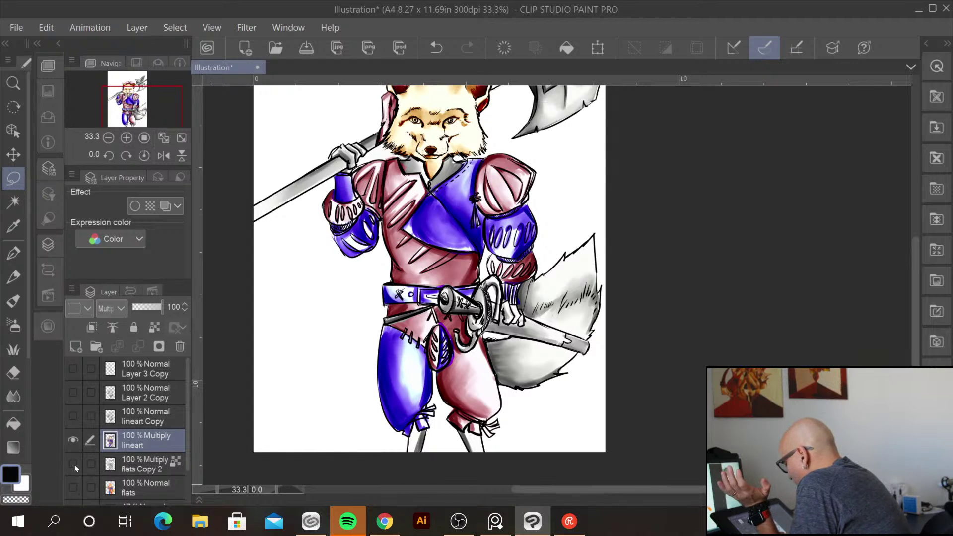
click(73, 464)
click(67, 468)
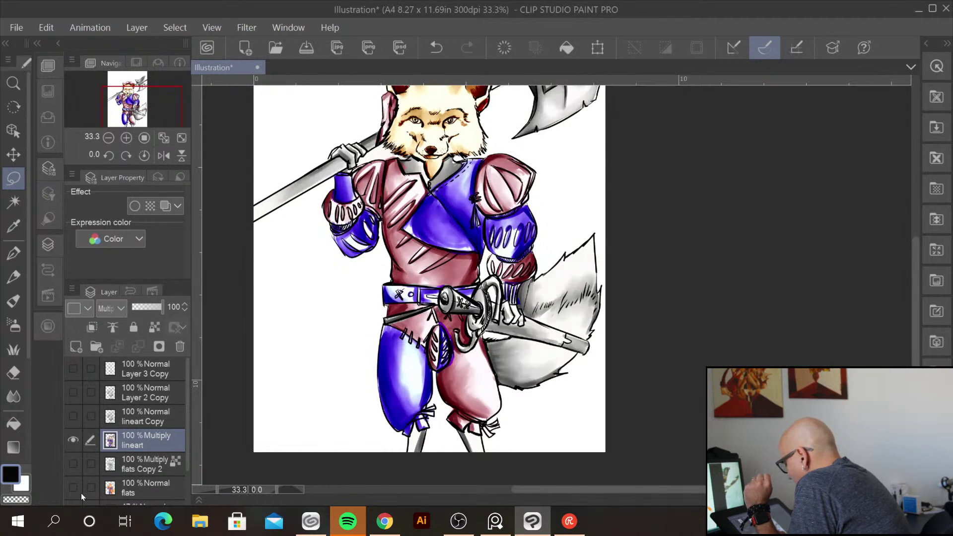
click(74, 487)
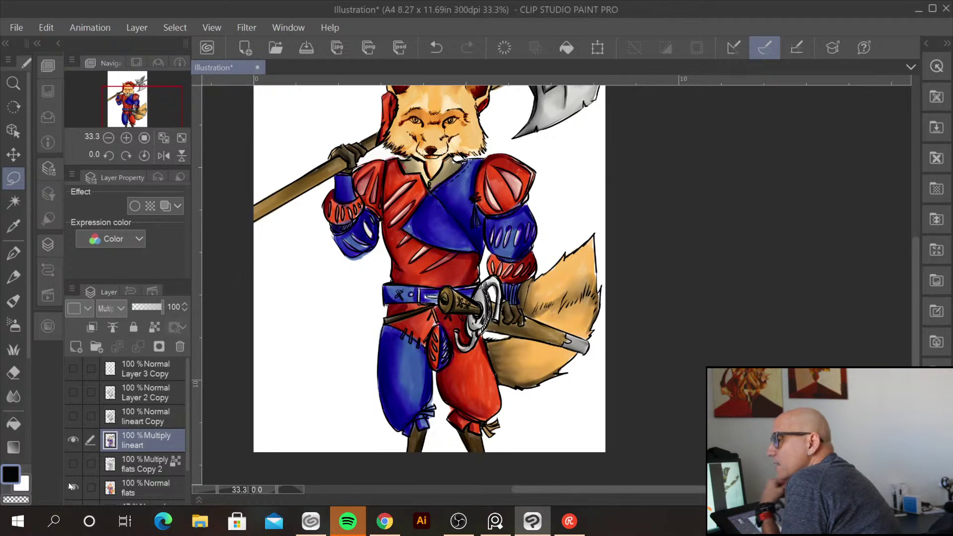
Duplicate the flats layer and rename the copy "lights"
drag(400, 218, 458, 228)
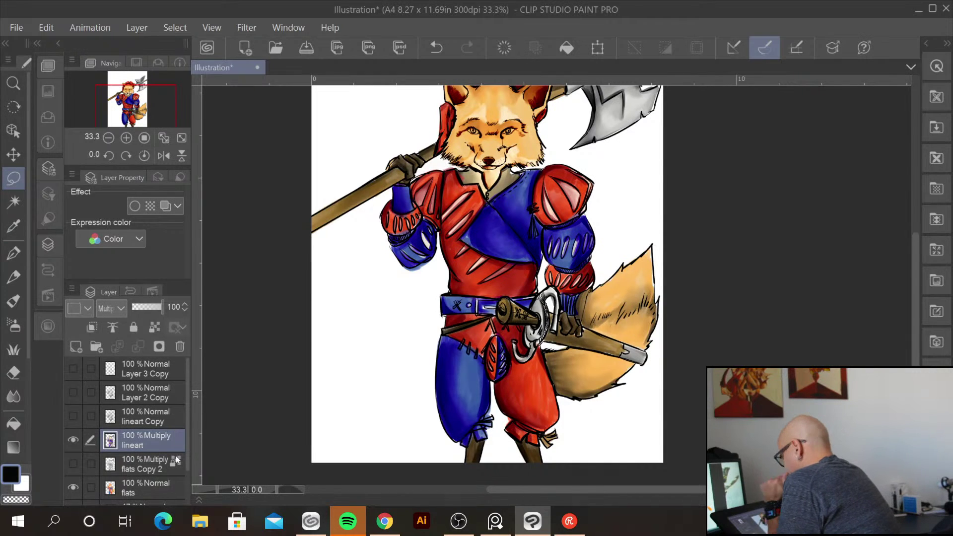
click(161, 488)
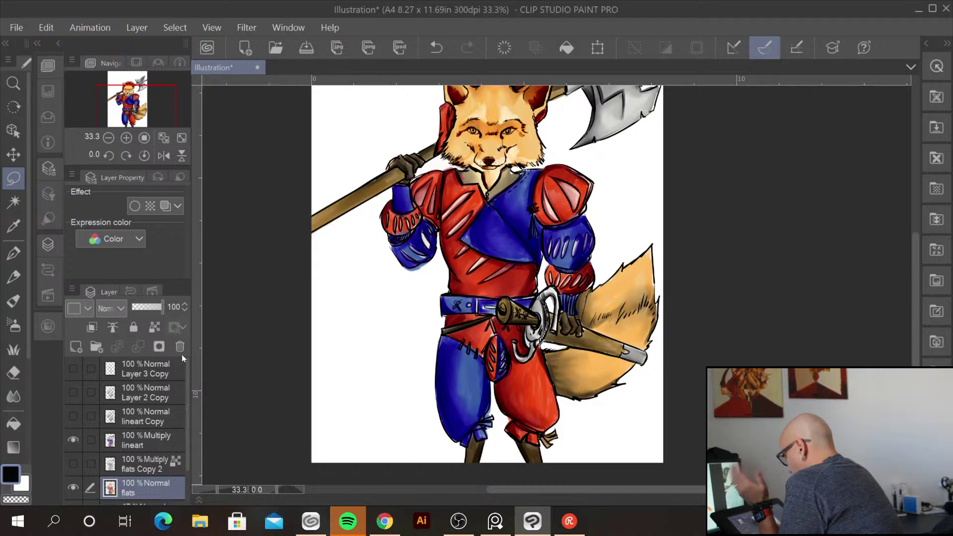
right_click(133, 489)
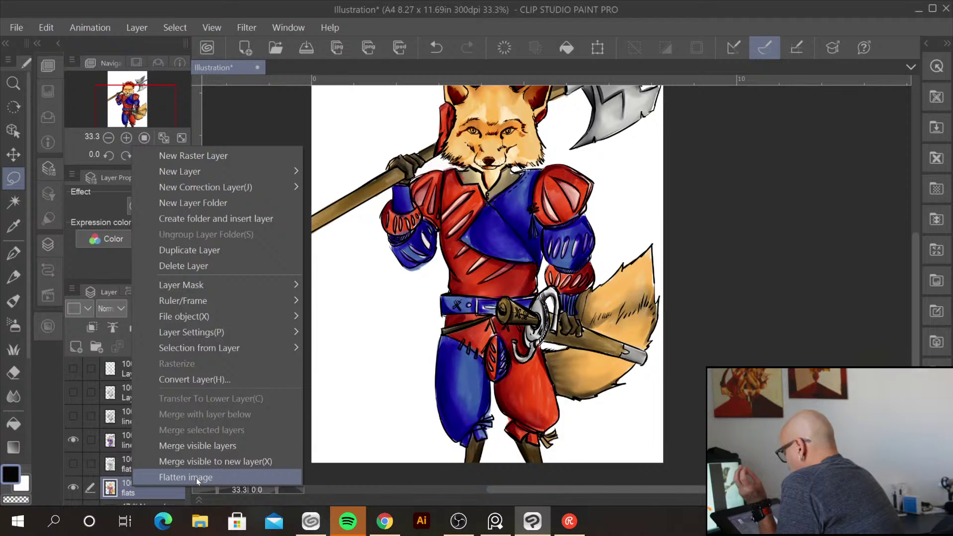
key(Escape)
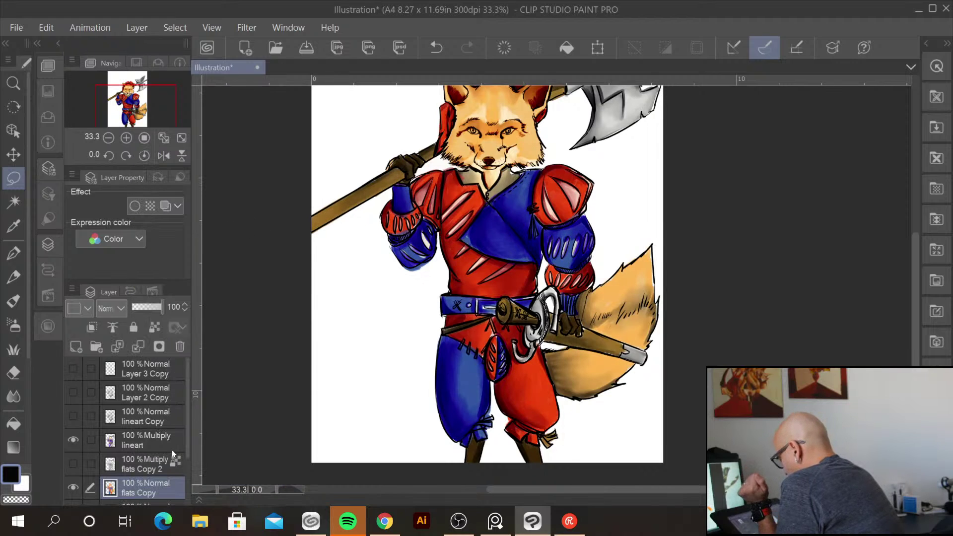
double_click(151, 492)
text(lights)
key(Return)
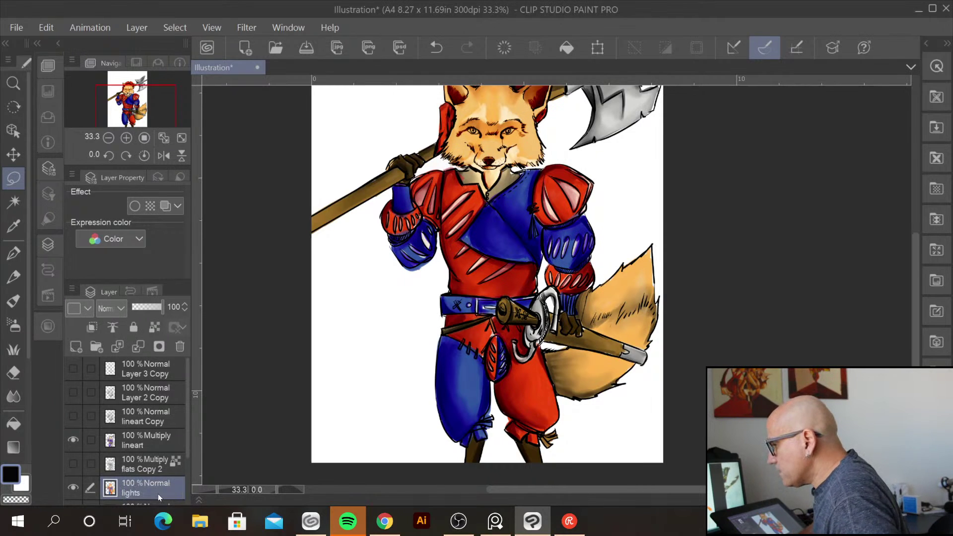
Move the lights layer directly above the lineart Copy layer and set its blending mode to Multiply
drag(141, 486, 145, 406)
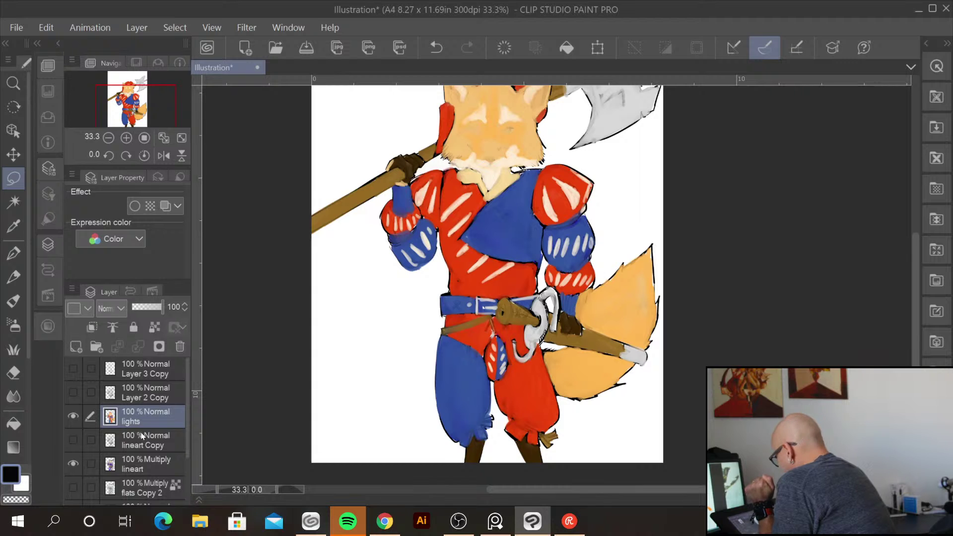
click(119, 309)
click(129, 44)
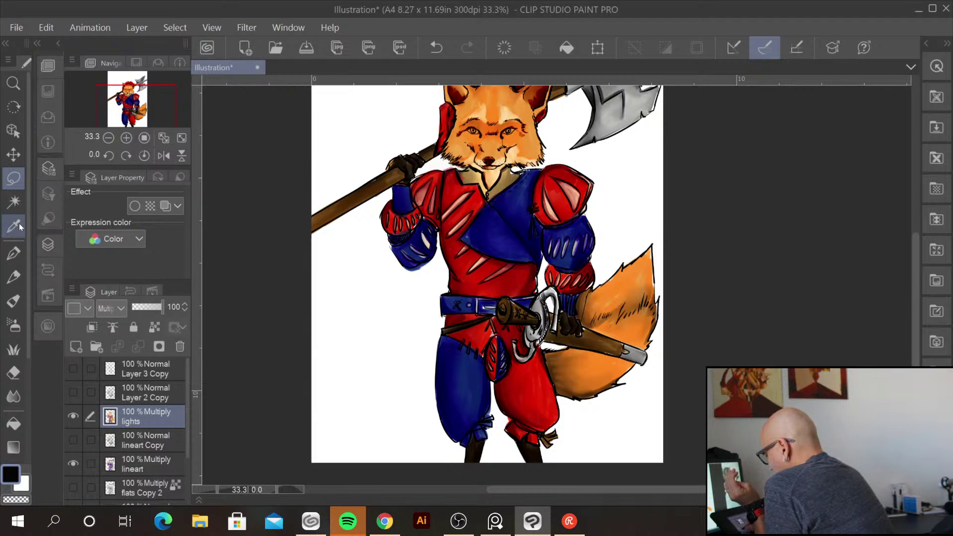
Auto-select the white background on both sides of the axe handle and invert the selection to isolate the fox figure
click(14, 201)
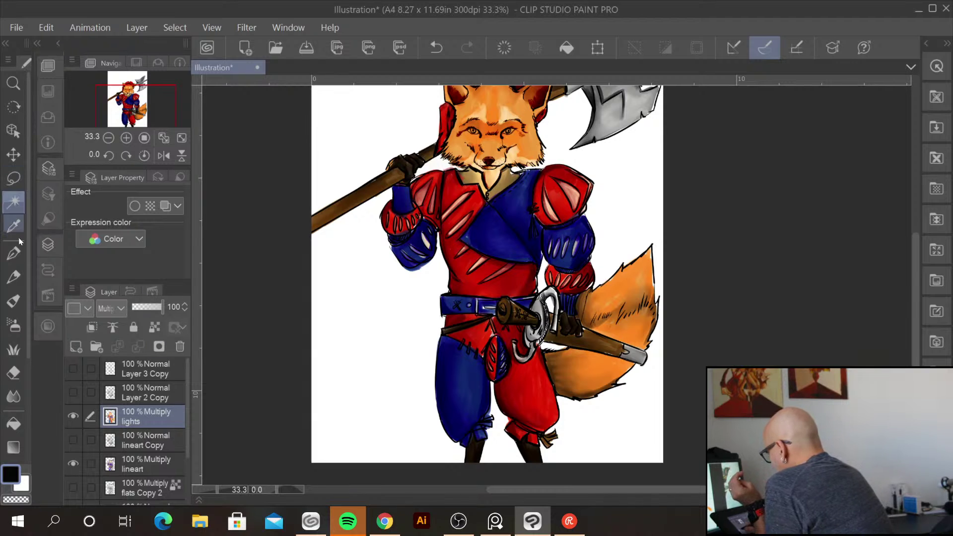
click(410, 138)
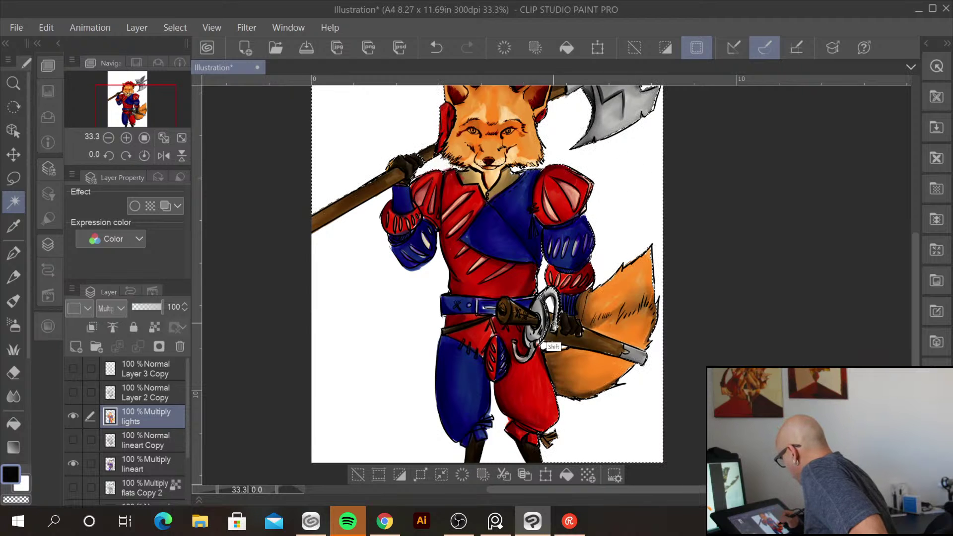
shift+click(403, 320)
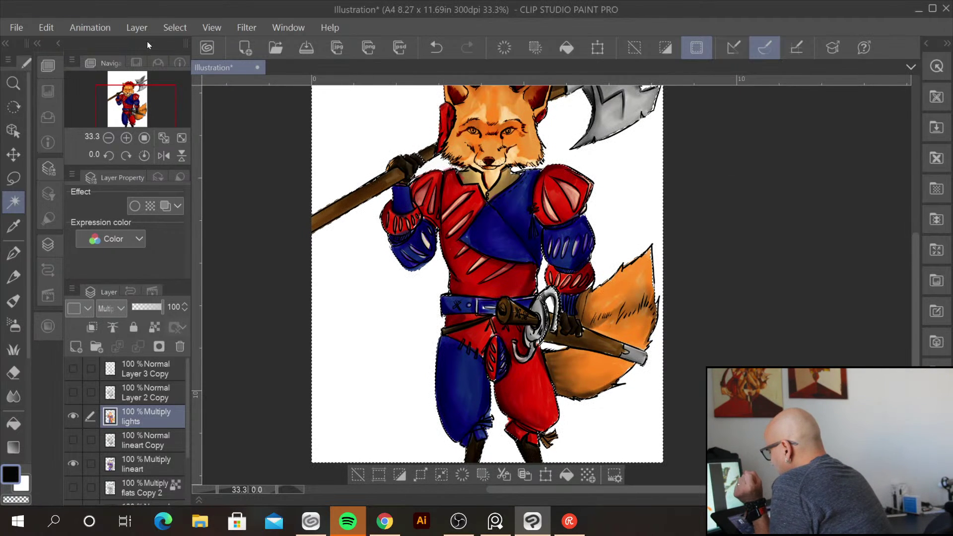
click(172, 29)
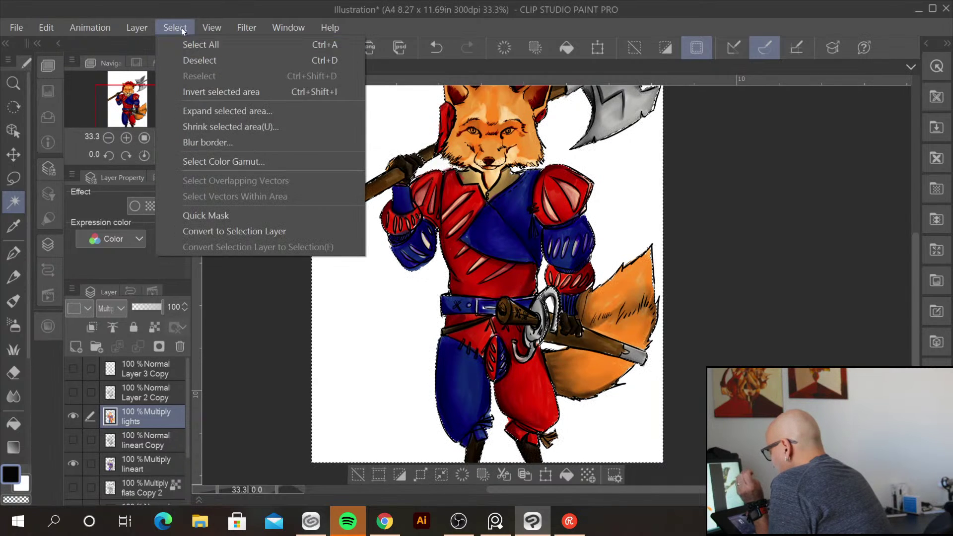
click(244, 92)
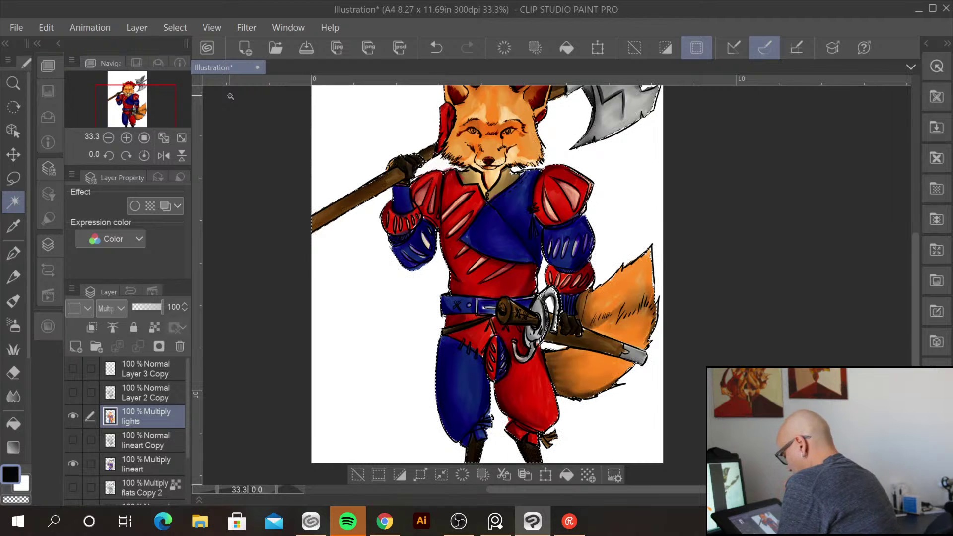
Delete the fox figure's content from the lights layer within the selection and bring up the color settings for the Fill tool
key(Delete)
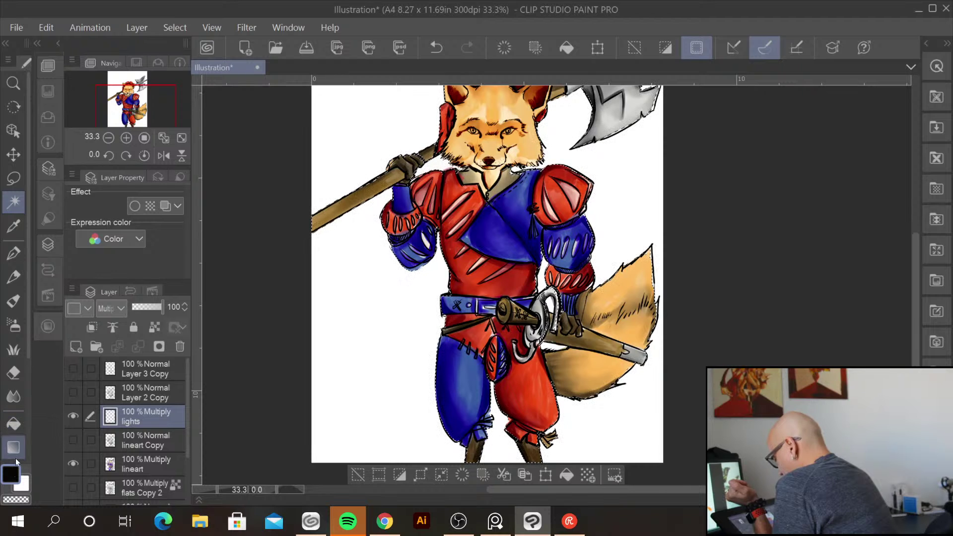
click(15, 426)
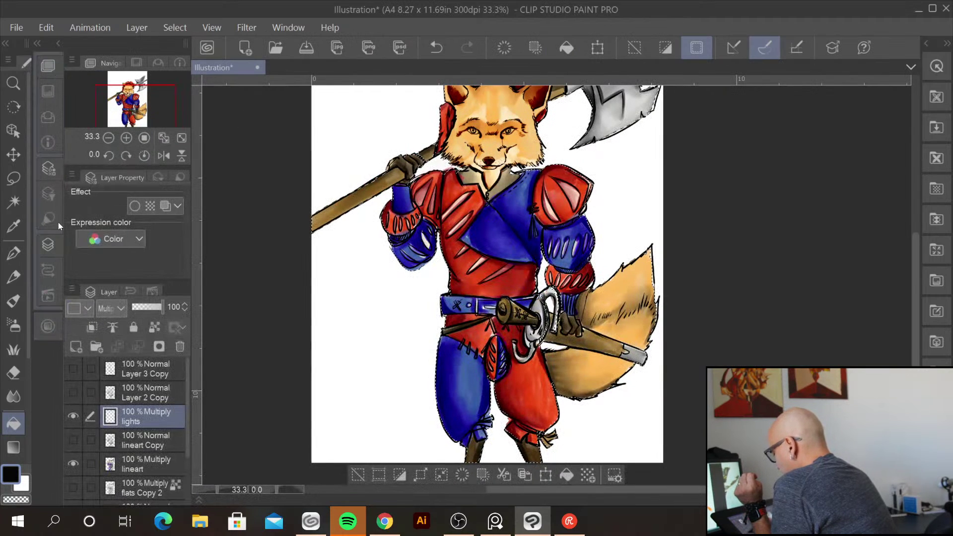
click(47, 281)
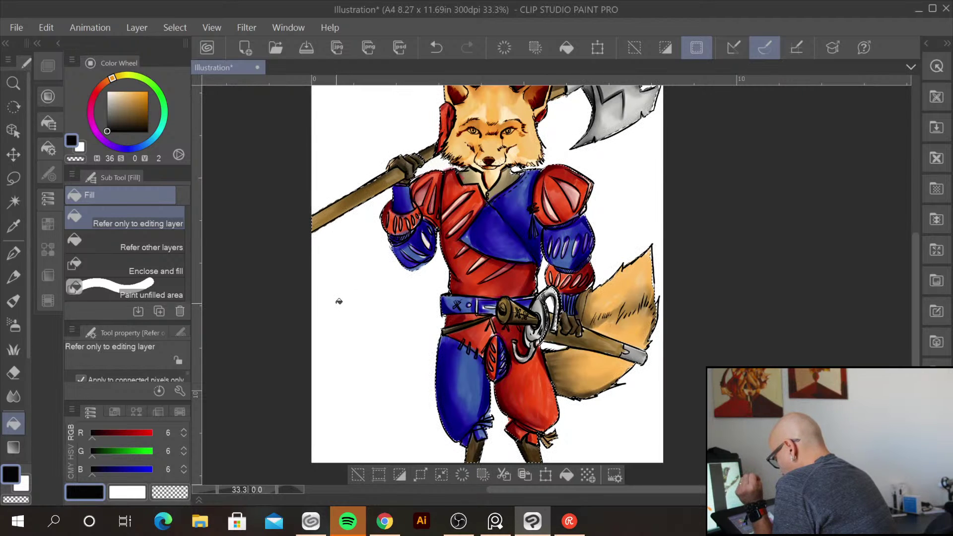
Try filling the selected figure on the lights layer with CMYK color C 100%, M 100%, Y 100%, K 50%
click(71, 468)
click(152, 429)
click(151, 444)
click(151, 459)
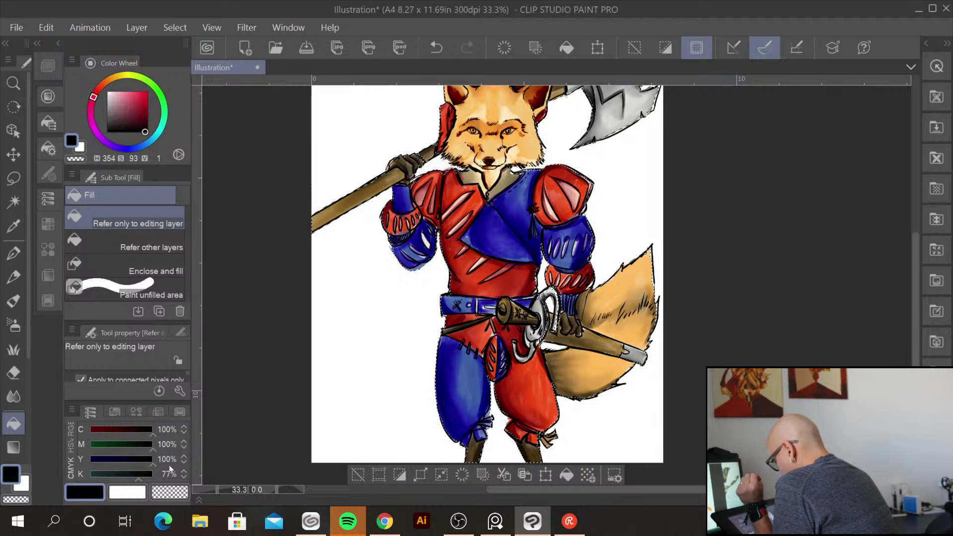
click(116, 474)
drag(117, 475, 122, 475)
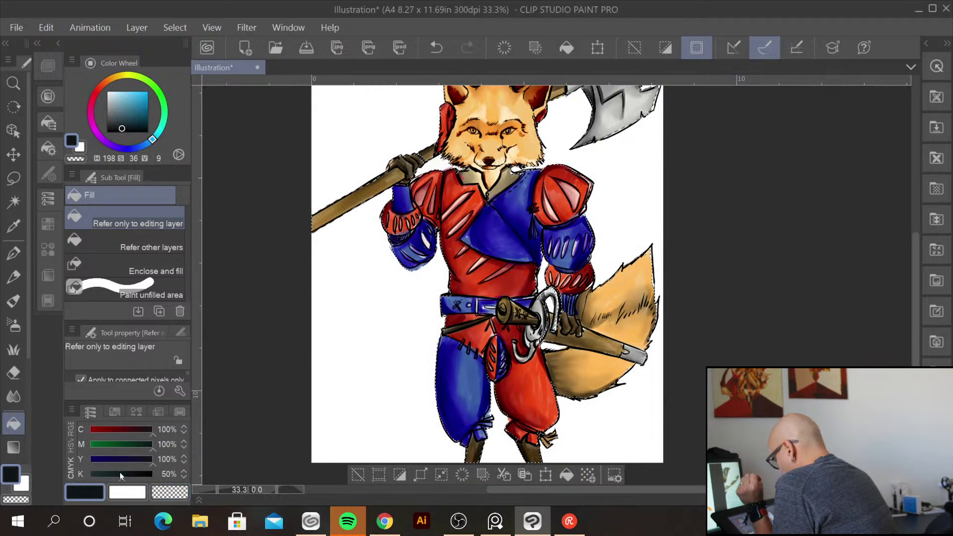
click(175, 474)
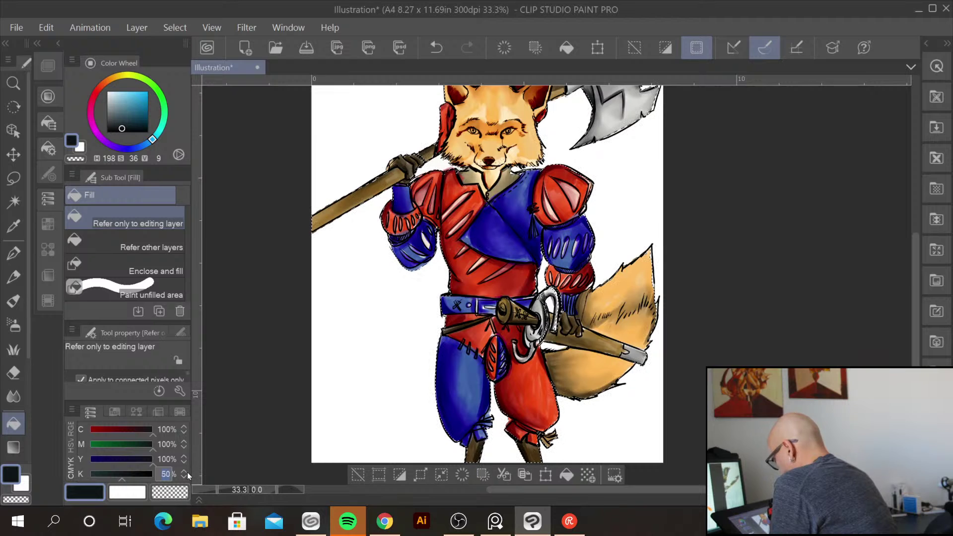
key(Return)
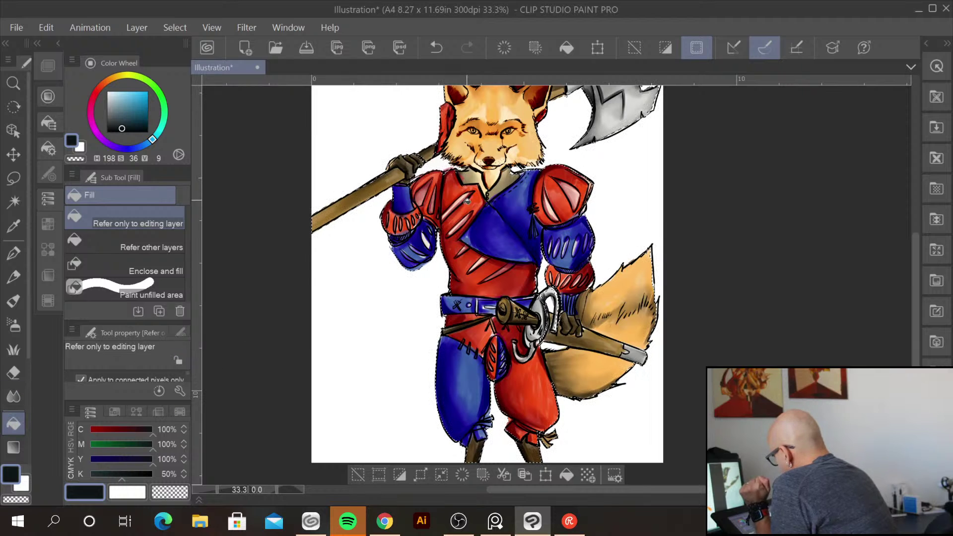
click(452, 192)
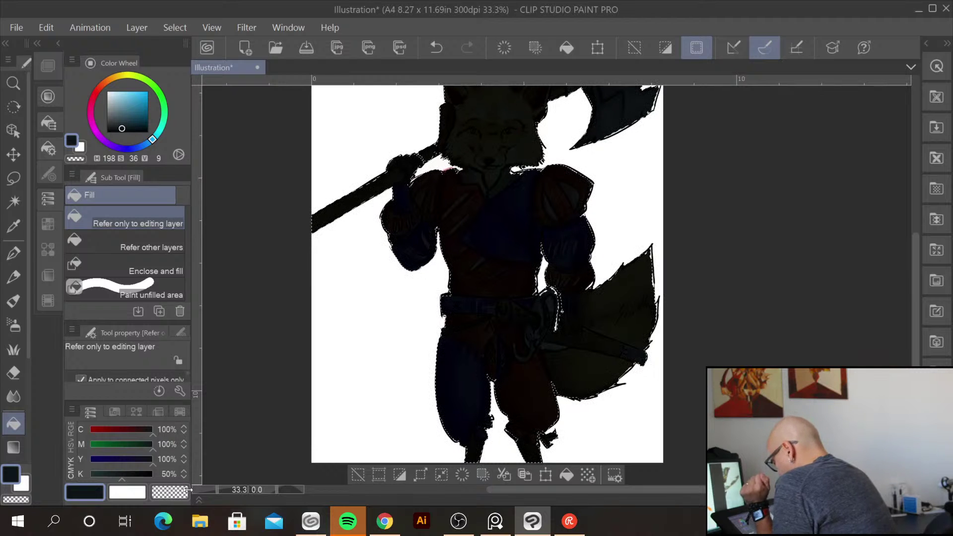
Set the fill color to neutral gray with saturation 0% and value 50%, and fill the selected figure on the lights layer
click(73, 445)
mouse_move(97, 473)
mouse_down()
mouse_move(127, 474)
mouse_move(76, 461)
mouse_move(124, 475)
mouse_up()
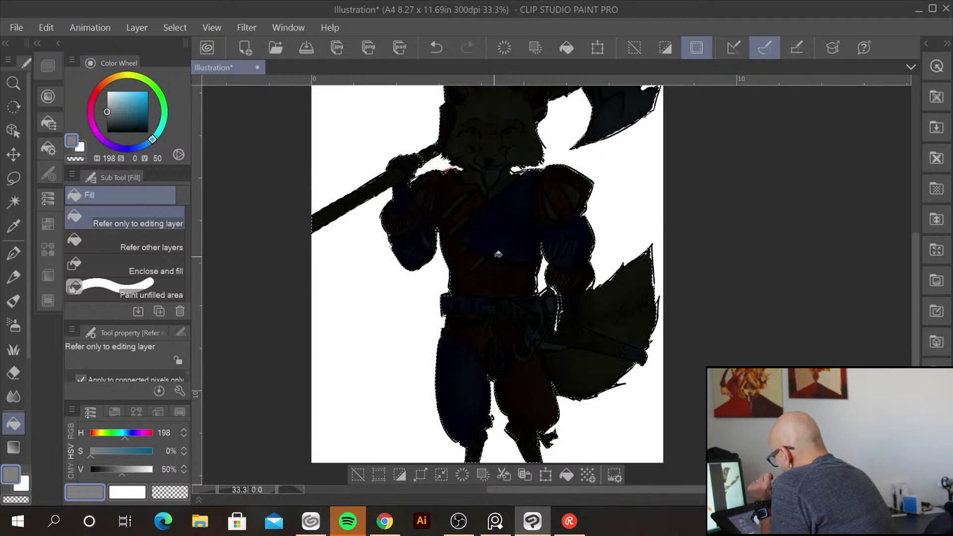
click(492, 251)
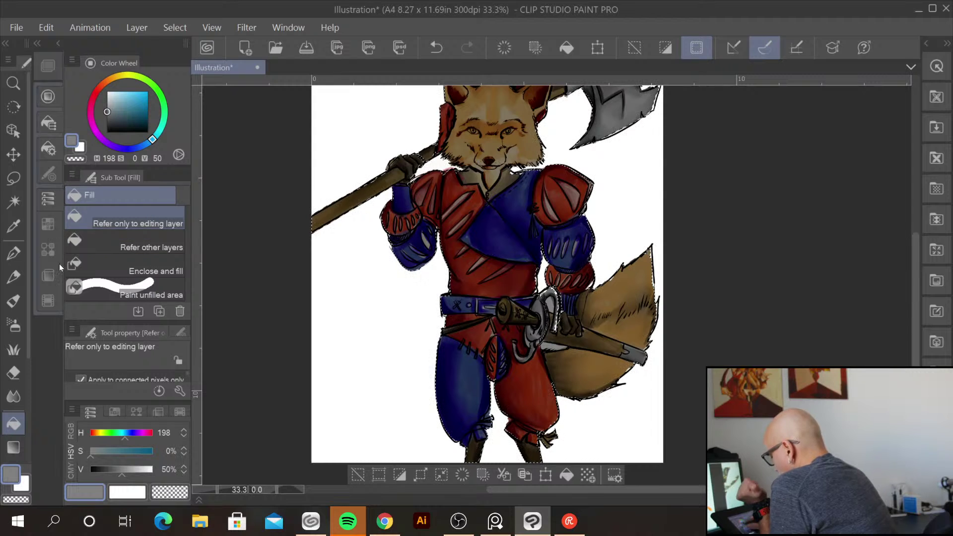
Change the blending mode of the lights layer from Multiply to Hard light
click(47, 69)
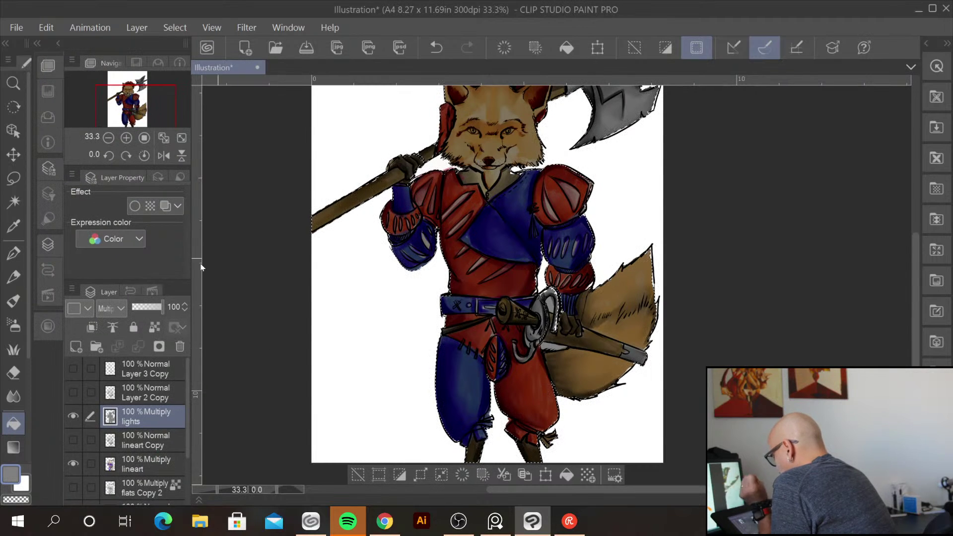
click(120, 310)
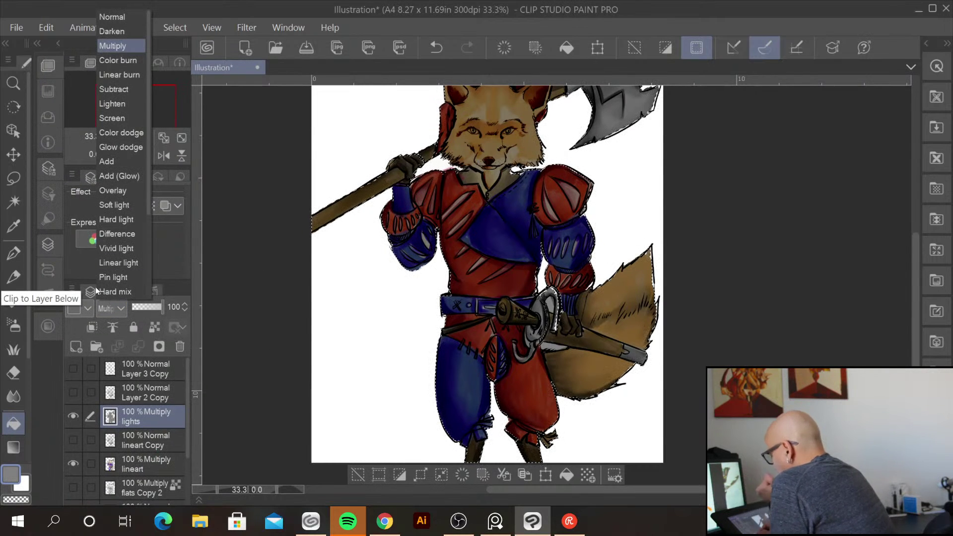
click(137, 218)
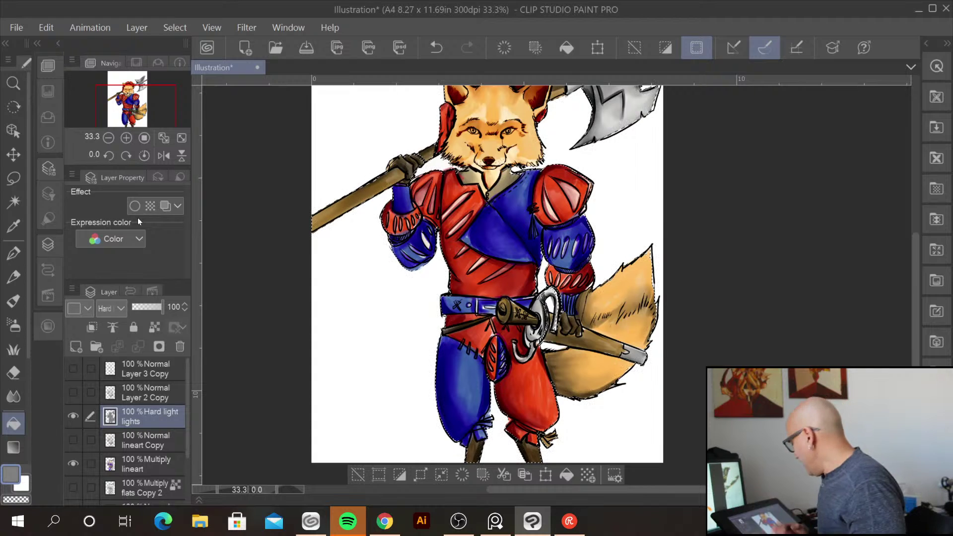
Switch to the brush and set its color to light gray D9D9D9 with saturation 0 and value 85
click(14, 304)
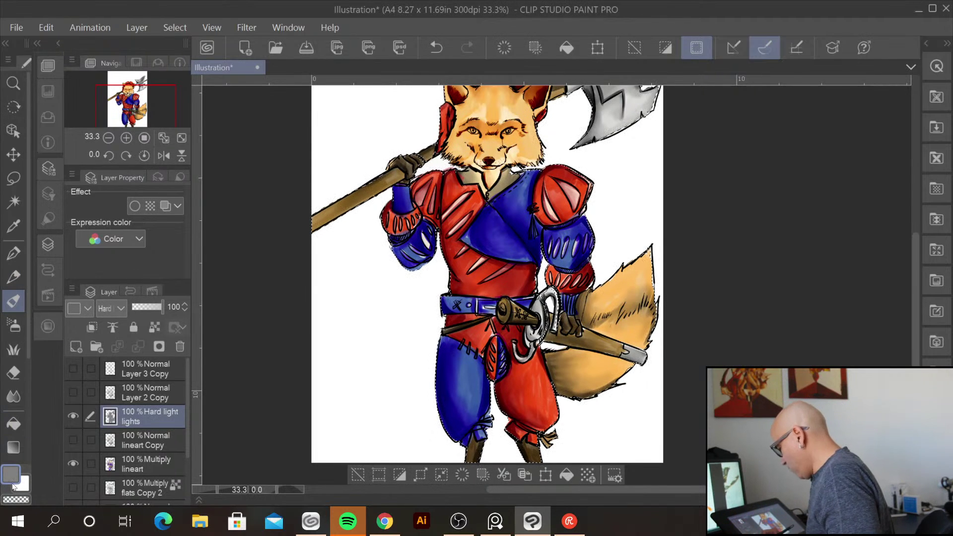
click(15, 476)
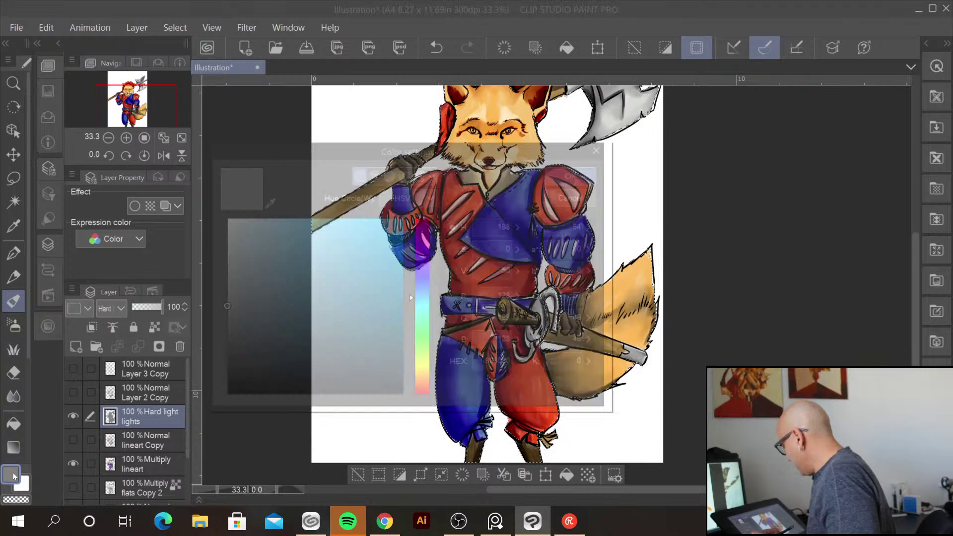
click(224, 252)
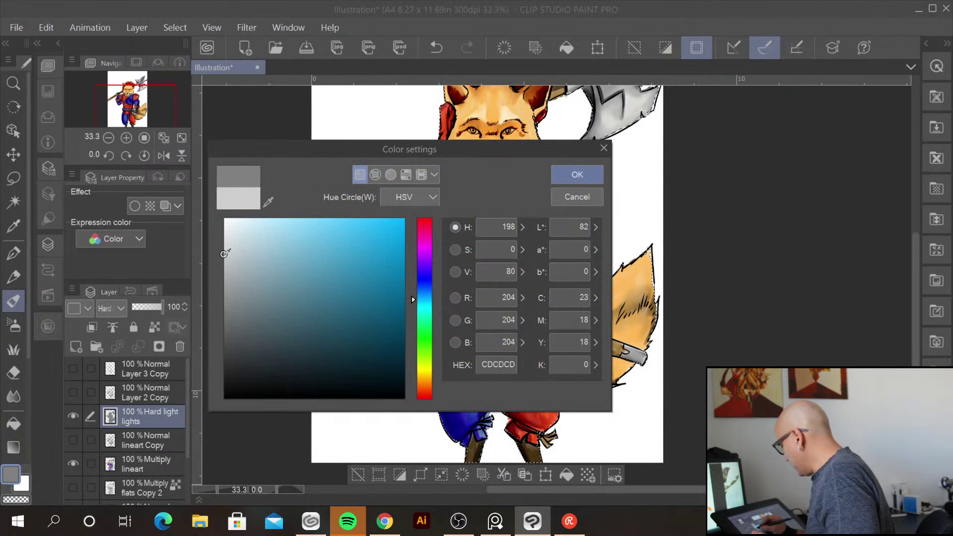
click(223, 245)
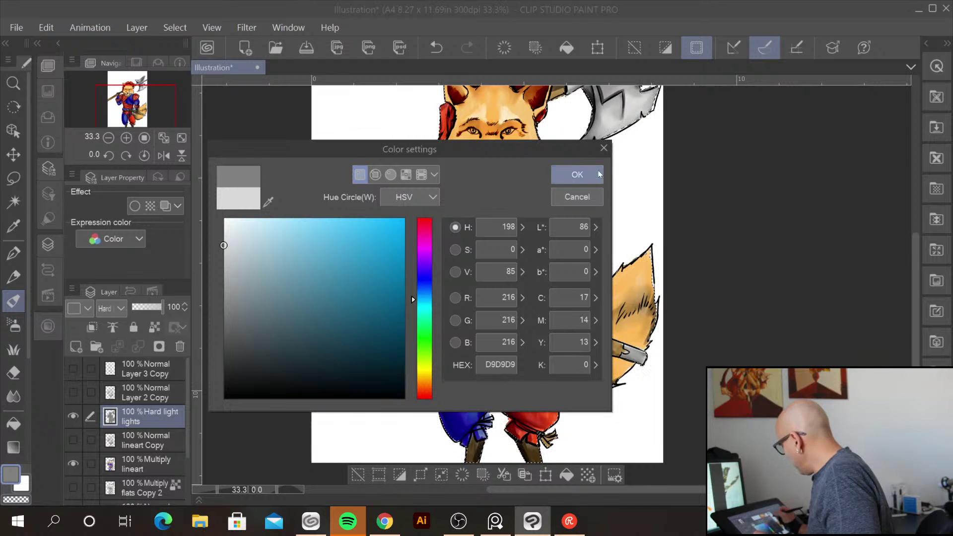
click(601, 173)
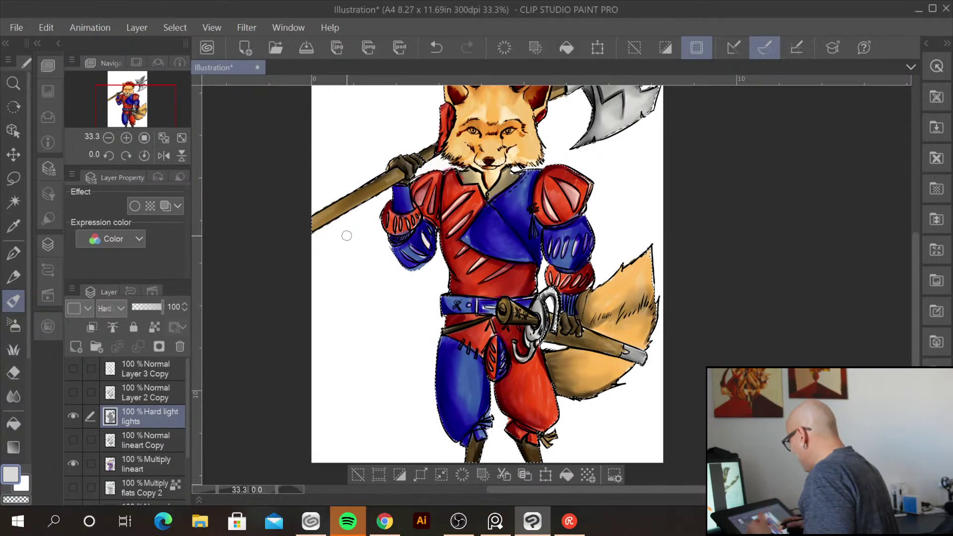
Brush light gray highlights onto the fox's lower cheek fur and mouth on the side of the raised glove
key(ctrl+plus)
key(ctrl+plus)
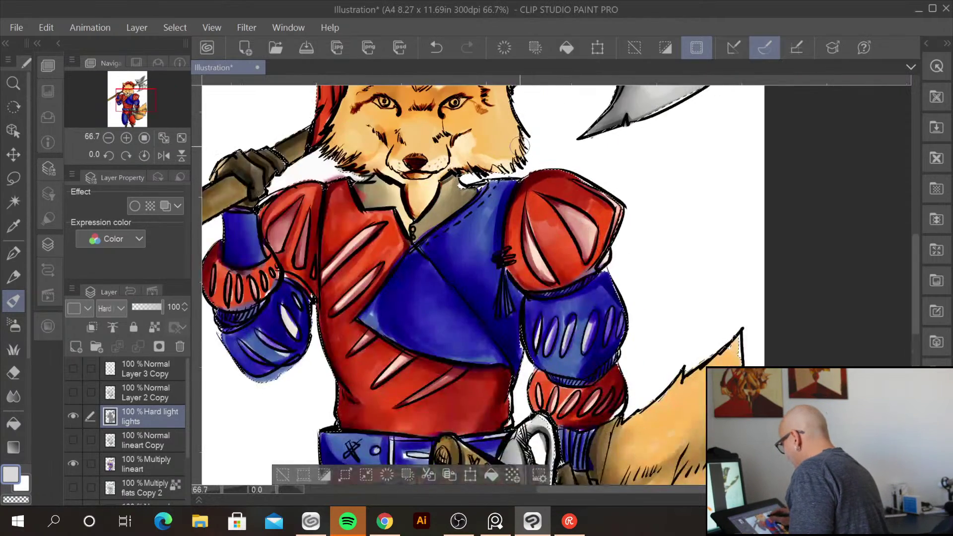
key(ctrl+plus)
key(ctrl+plus)
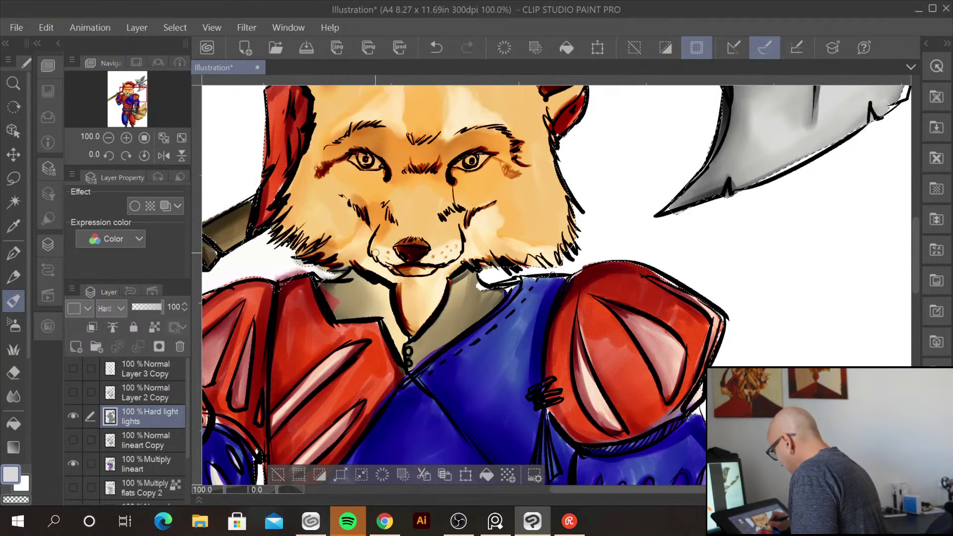
drag(368, 231, 373, 250)
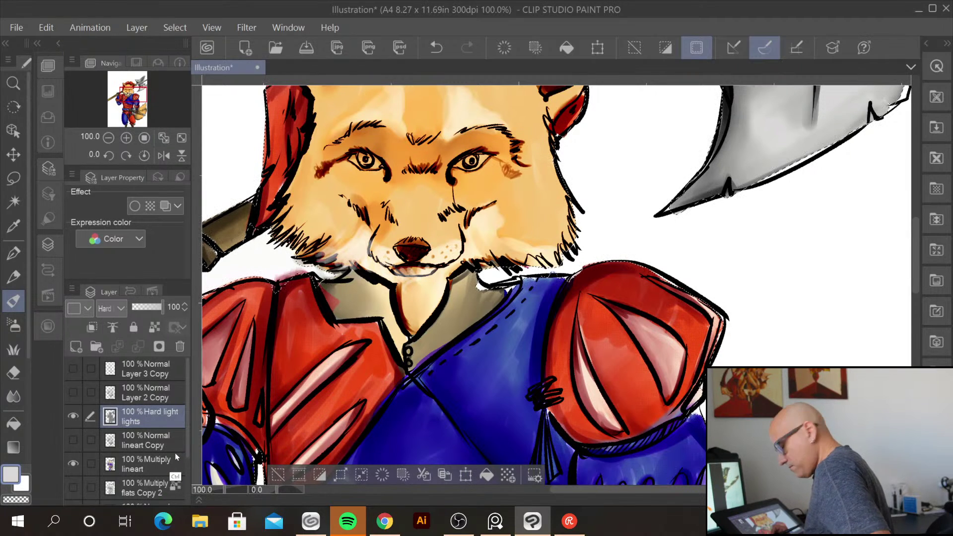
Deselect the figure, place the lights layer directly below lineart Copy, and continue lightening the lower cheek fur beside the raised glove
key(ctrl+d)
drag(172, 417, 175, 457)
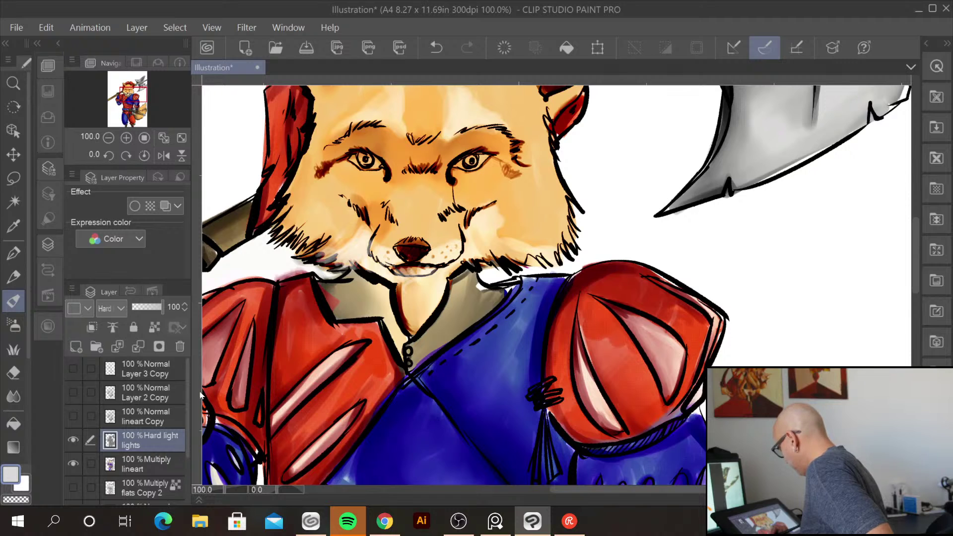
mouse_move(311, 256)
mouse_down()
mouse_move(338, 245)
mouse_move(321, 250)
mouse_move(349, 251)
mouse_move(352, 263)
mouse_up()
drag(344, 228, 328, 244)
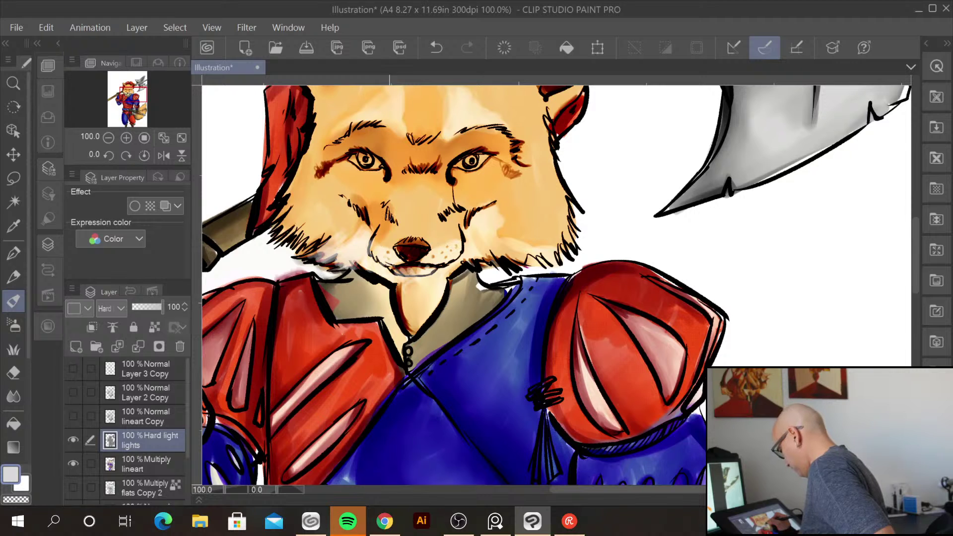
Try the lights layer below the Multiply lineart layer, and move it back above that layer
drag(165, 449, 166, 475)
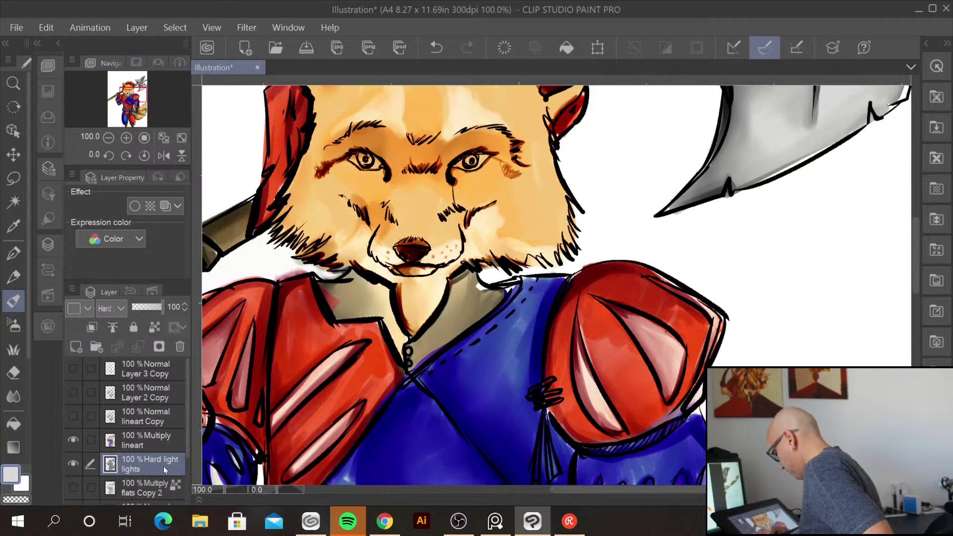
drag(162, 467, 157, 433)
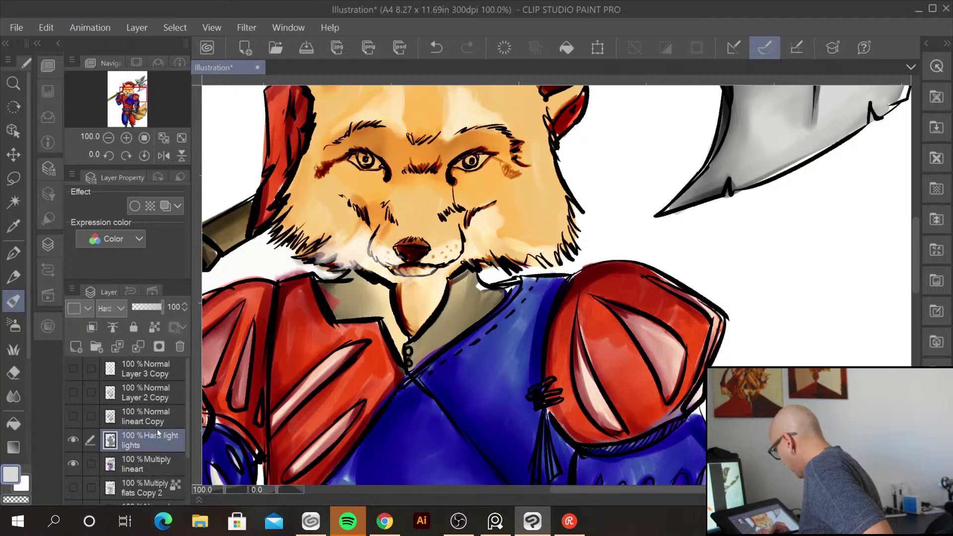
Build up light gray highlights on the cheek fur beside the raised glove and across the muzzle, nose and eyes
mouse_move(317, 248)
mouse_down()
mouse_move(321, 269)
mouse_move(346, 270)
mouse_up()
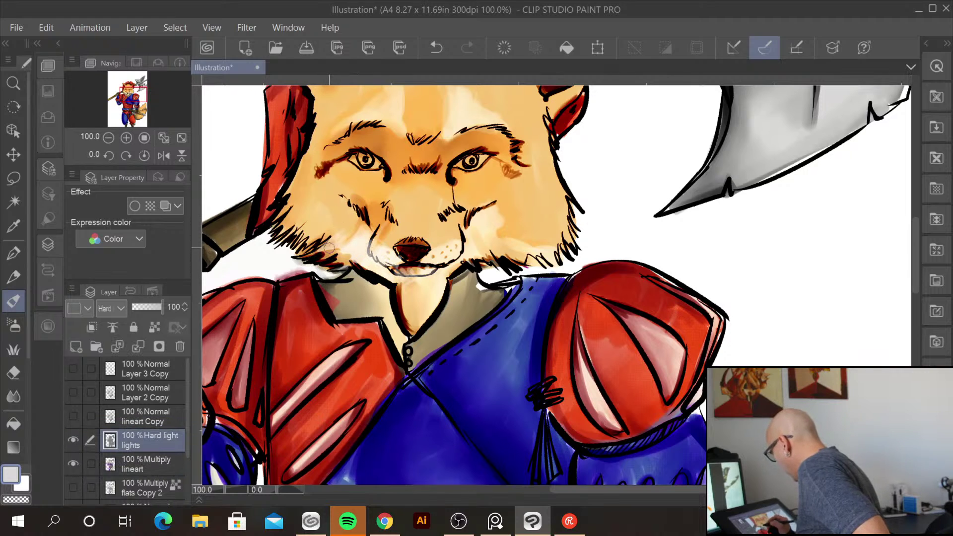
drag(316, 246, 348, 251)
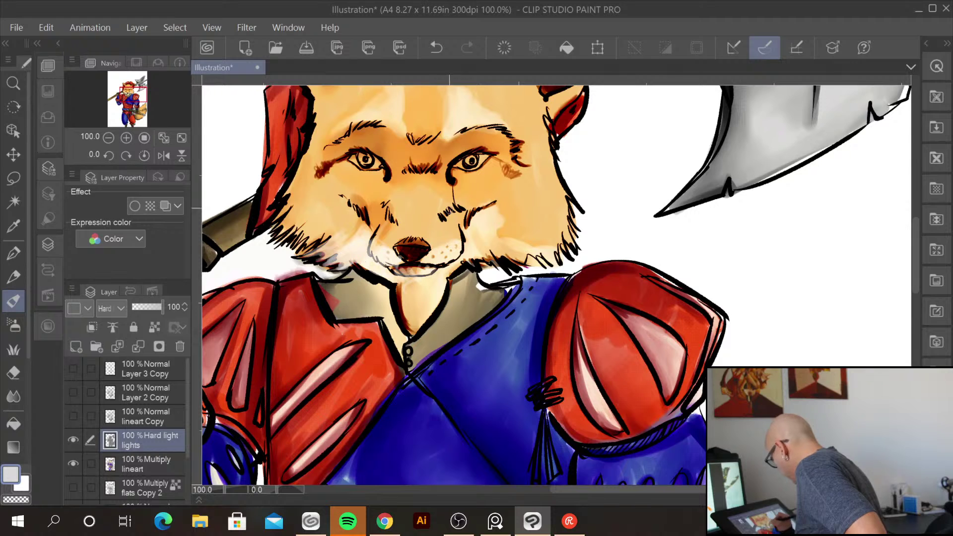
mouse_move(387, 237)
mouse_down()
mouse_move(371, 252)
mouse_move(374, 261)
mouse_move(380, 246)
mouse_move(384, 269)
mouse_move(399, 256)
mouse_move(402, 223)
mouse_move(401, 261)
mouse_up()
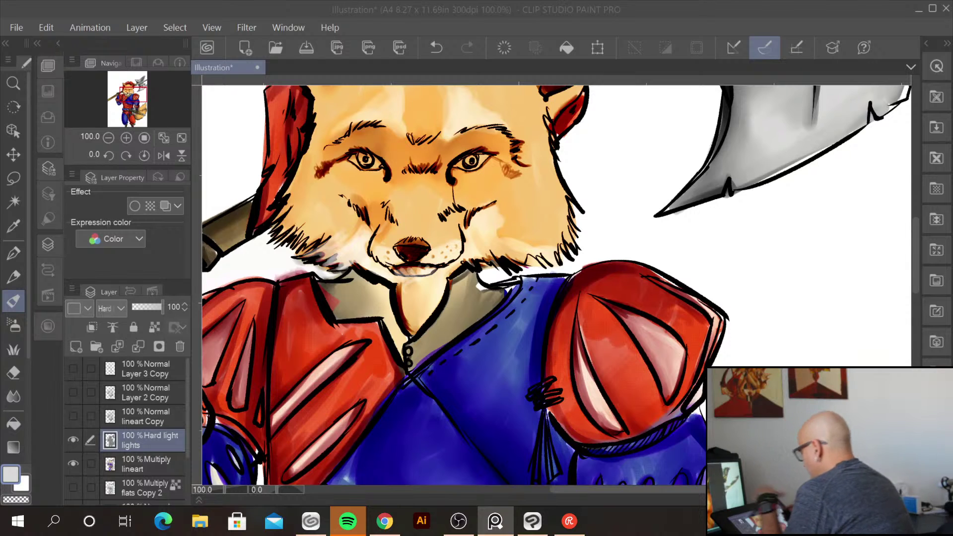
click(380, 261)
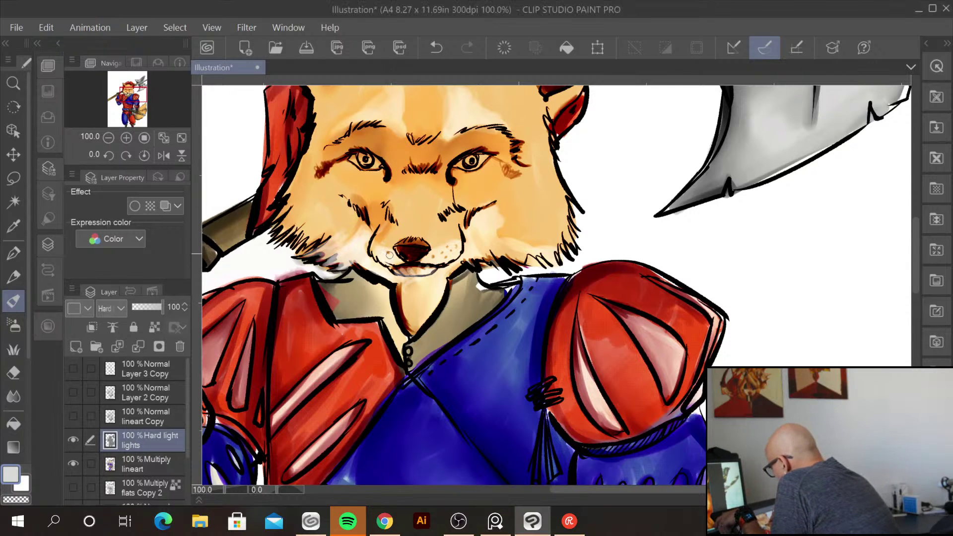
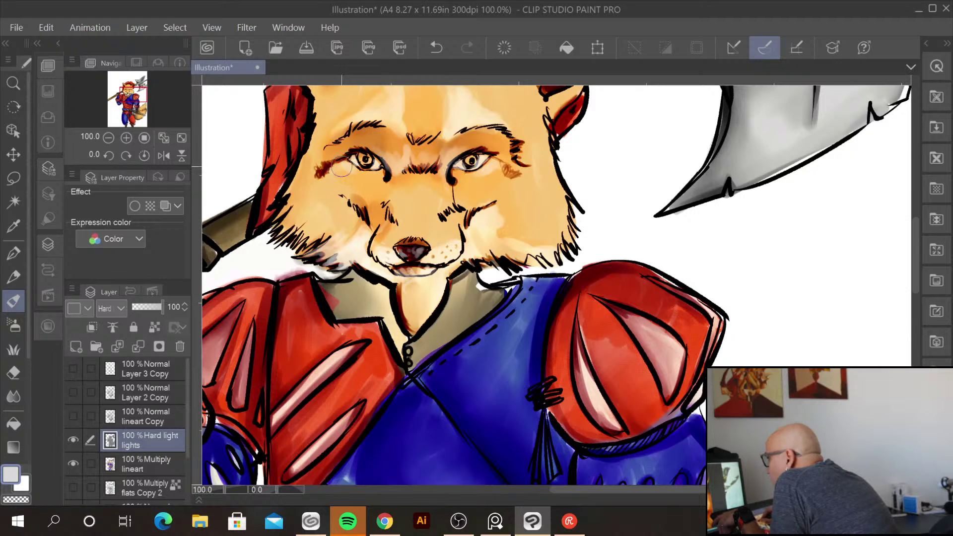
Brush highlights onto the cheek fur on the axe-blade side, touch up the opposite cheek, and lighten the nose
mouse_move(497, 219)
mouse_down()
mouse_move(475, 237)
mouse_move(442, 250)
mouse_move(457, 244)
mouse_move(430, 272)
mouse_move(445, 280)
mouse_move(417, 315)
mouse_move(418, 301)
mouse_move(498, 231)
mouse_move(482, 244)
mouse_move(550, 245)
mouse_move(542, 257)
mouse_move(511, 255)
mouse_move(511, 268)
mouse_move(488, 244)
mouse_move(505, 257)
mouse_up()
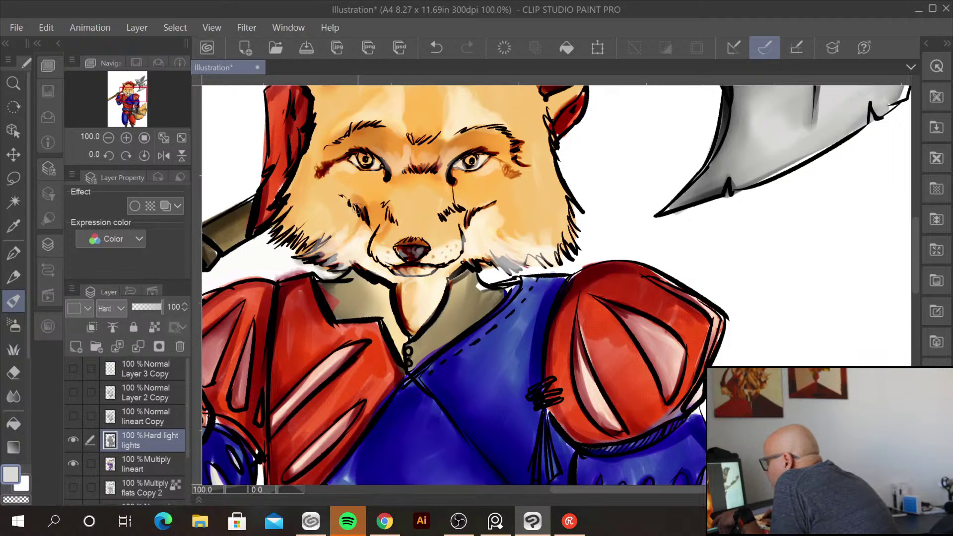
drag(354, 219, 322, 241)
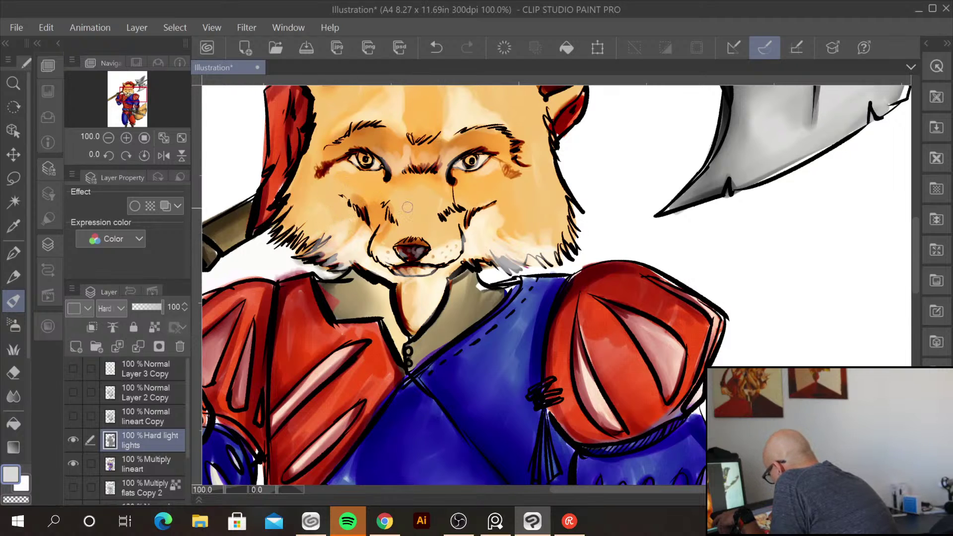
mouse_move(390, 252)
mouse_down()
mouse_move(410, 253)
mouse_move(378, 175)
mouse_move(425, 244)
mouse_up()
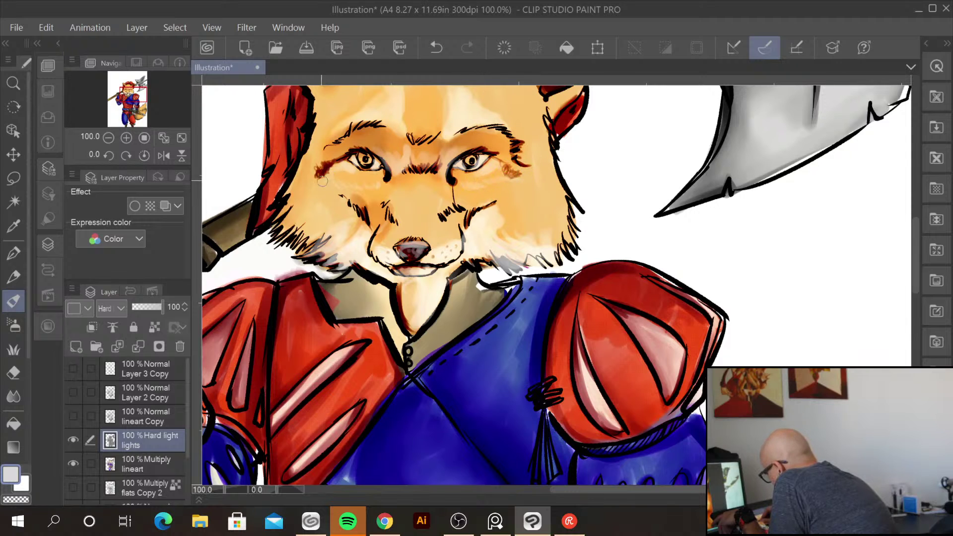
scroll(309, 185, down, 3)
scroll(706, 230, up, 3)
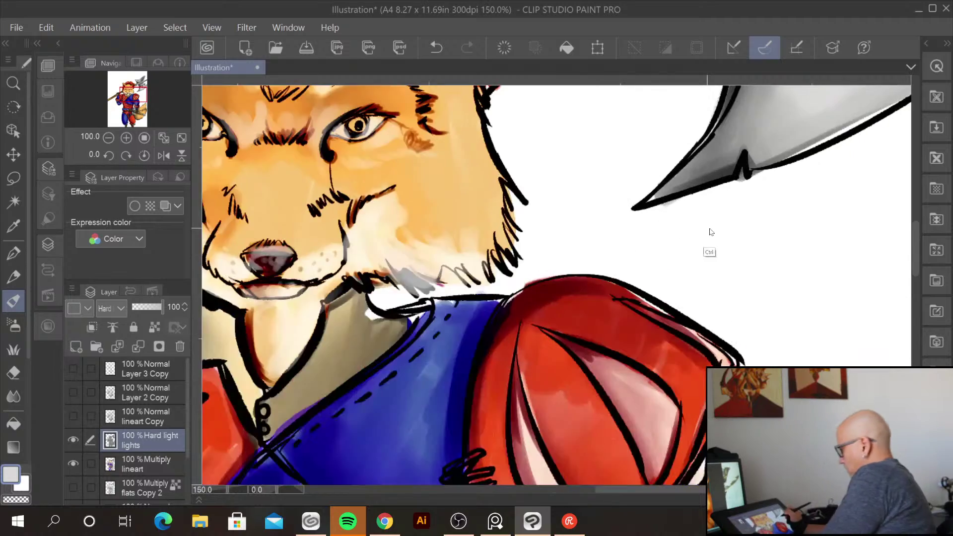
scroll(711, 231, down, 3)
scroll(722, 218, up, 2)
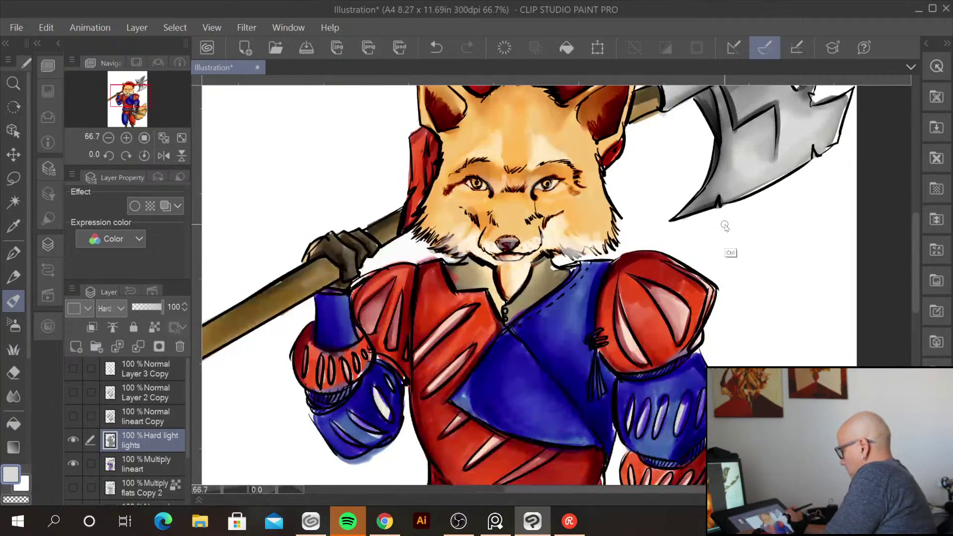
Brush light gray highlights onto the forehead, and add yellow FFD87E fur strokes above the brow on the axe-blade side
scroll(438, 141, up, 3)
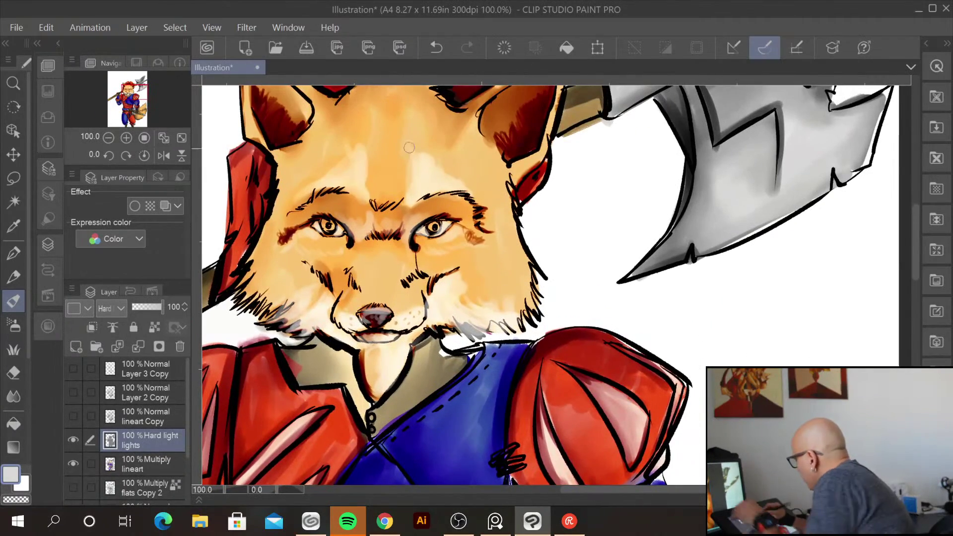
drag(419, 169, 418, 179)
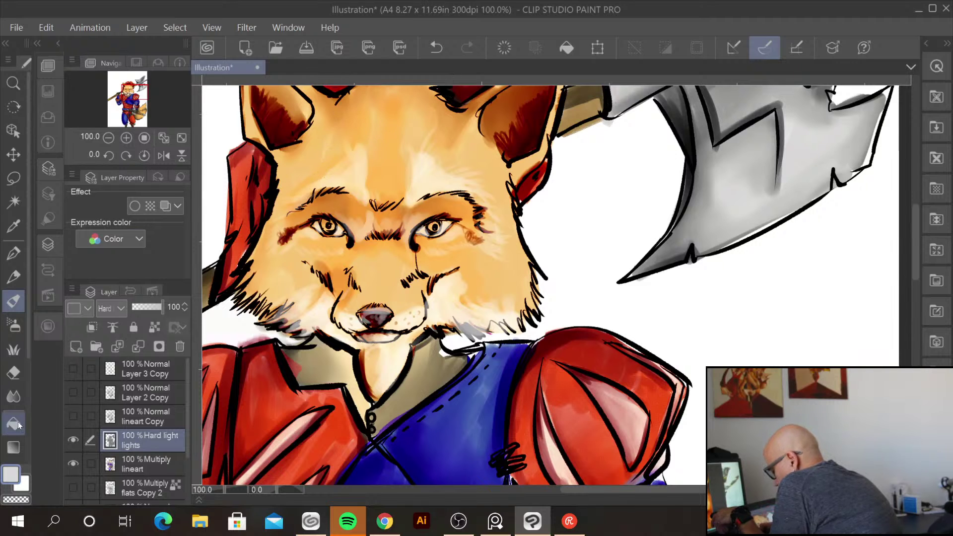
click(11, 474)
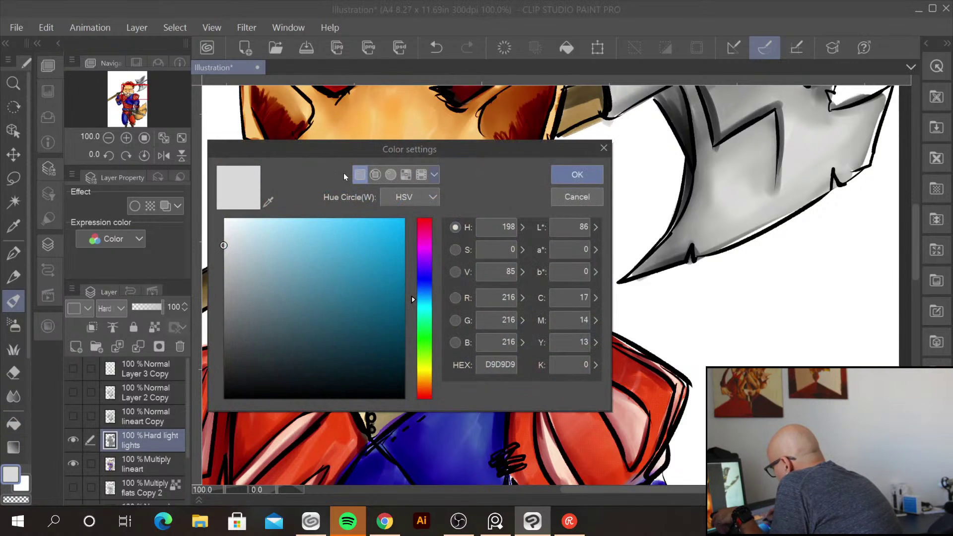
click(425, 379)
click(320, 215)
click(575, 174)
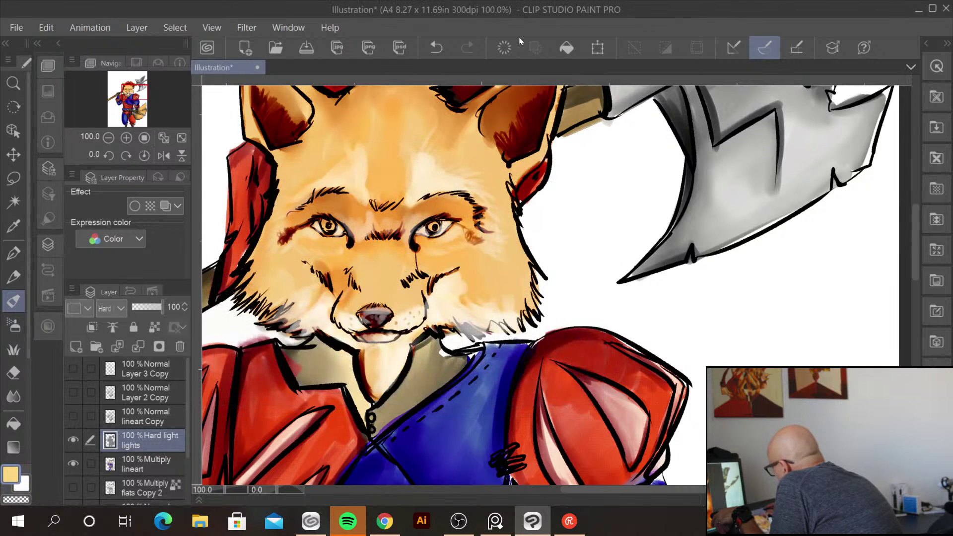
mouse_move(427, 157)
mouse_down()
mouse_move(457, 141)
mouse_move(434, 171)
mouse_move(466, 167)
mouse_move(481, 182)
mouse_move(449, 138)
mouse_move(437, 145)
mouse_up()
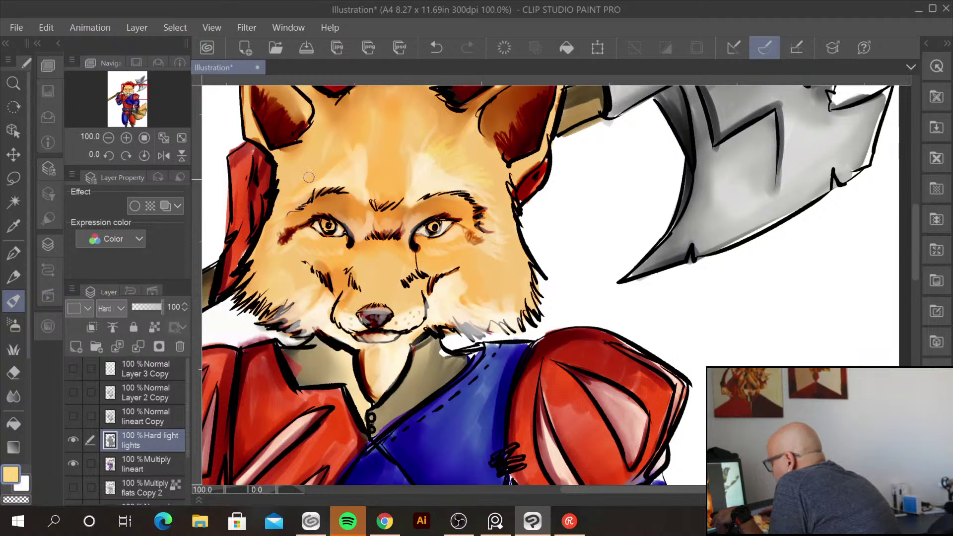
Set the brush color to golden yellow FFCE6C and paint fur strokes across the forehead and the outer edges of both cheeks
click(12, 475)
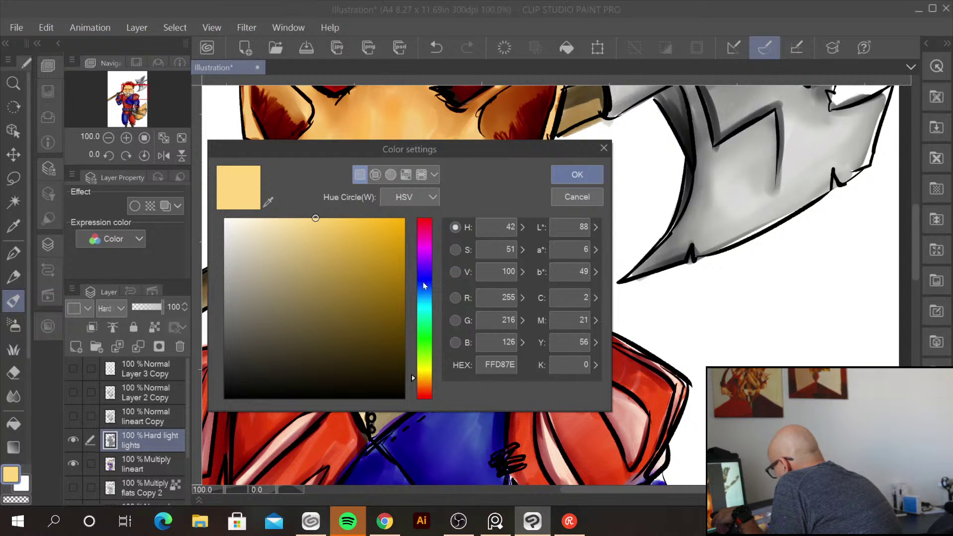
click(413, 381)
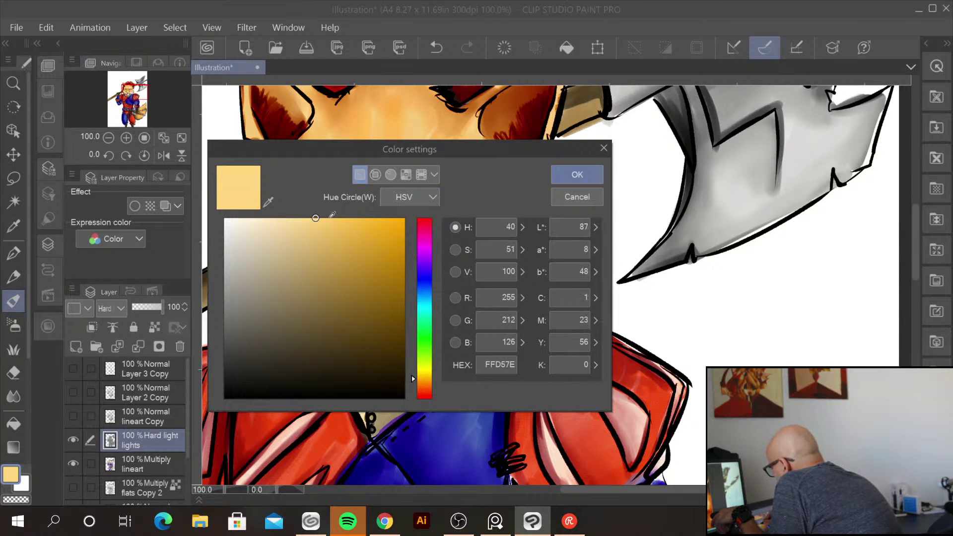
click(571, 175)
mouse_move(429, 153)
mouse_down()
mouse_move(469, 157)
mouse_move(446, 142)
mouse_move(452, 115)
mouse_move(427, 142)
mouse_move(427, 129)
mouse_move(403, 165)
mouse_move(382, 167)
mouse_move(378, 123)
mouse_move(425, 179)
mouse_up()
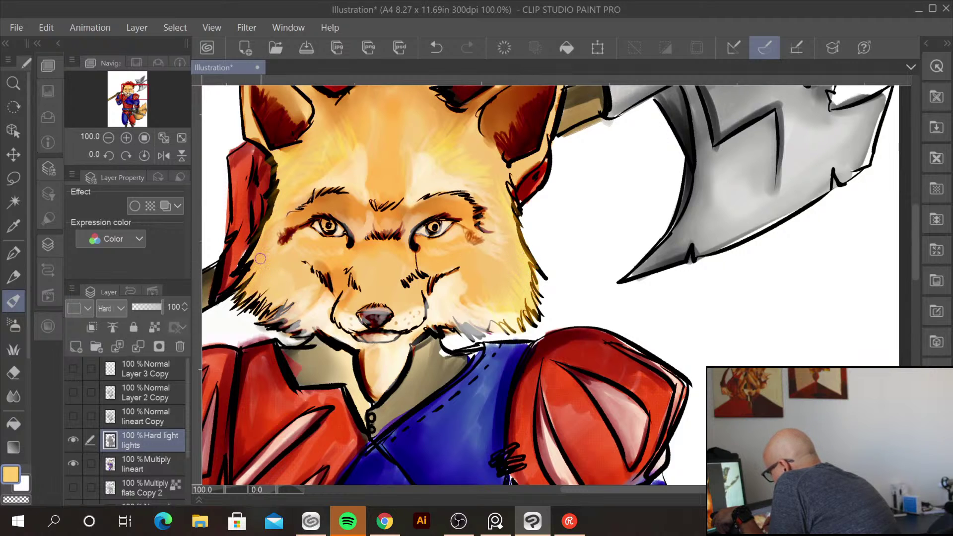
drag(275, 302, 263, 324)
drag(277, 305, 259, 336)
mouse_move(244, 292)
mouse_down()
mouse_move(232, 309)
mouse_move(235, 295)
mouse_up()
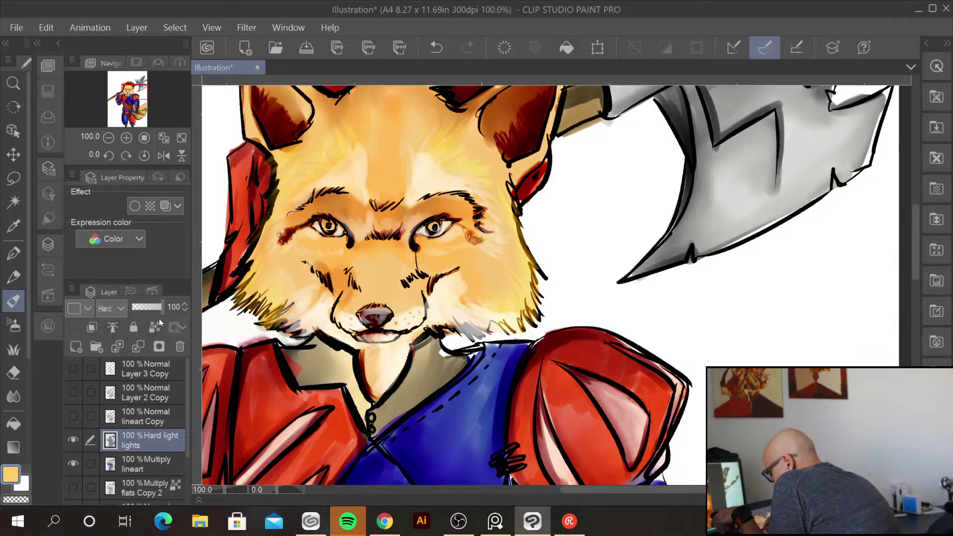
Change the brush color to light orange FFB869 and blend it into the cheek fur on the axe-blade side
double_click(11, 475)
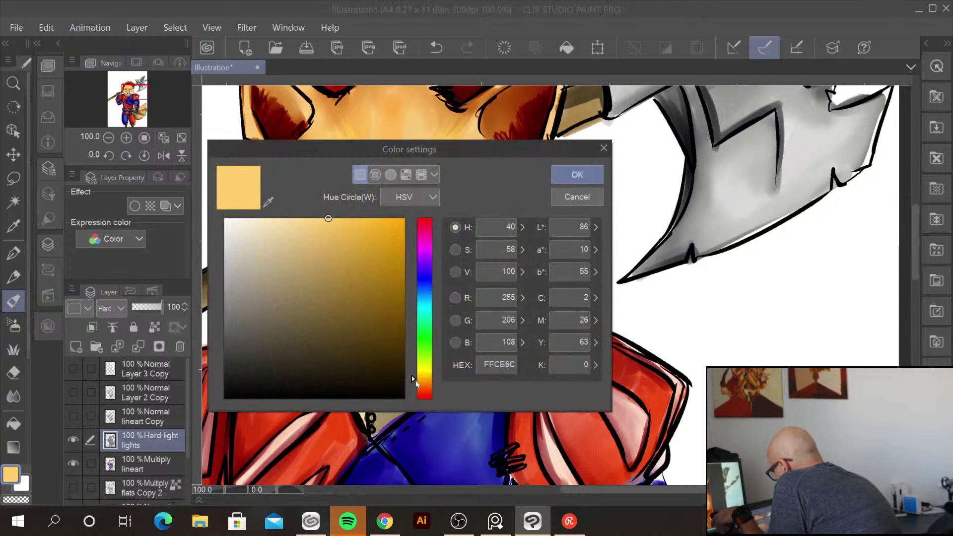
drag(413, 380, 413, 382)
click(330, 218)
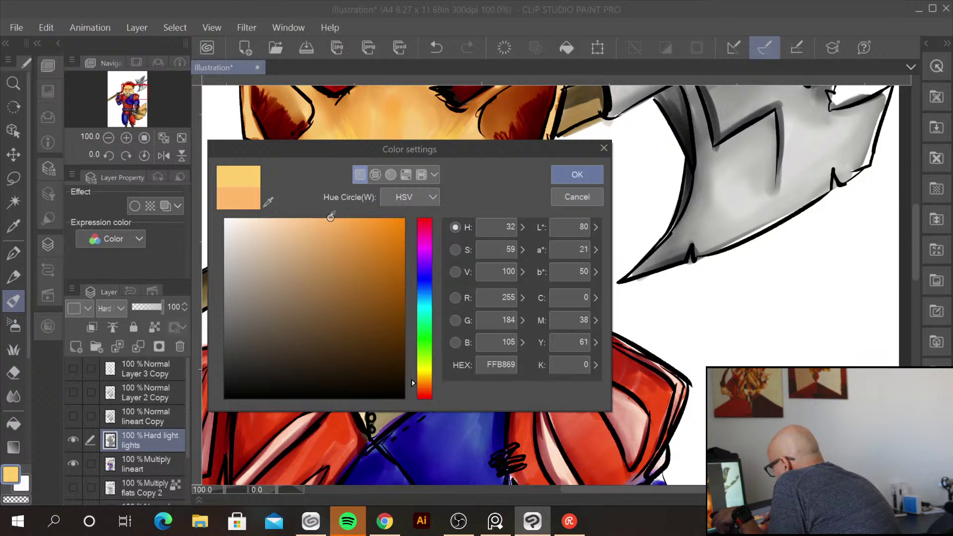
click(576, 174)
mouse_move(519, 265)
mouse_down()
mouse_move(527, 289)
mouse_move(506, 274)
mouse_move(518, 311)
mouse_move(491, 273)
mouse_move(523, 334)
mouse_up()
mouse_move(476, 268)
mouse_down()
mouse_move(482, 297)
mouse_move(469, 287)
mouse_move(495, 285)
mouse_move(505, 252)
mouse_up()
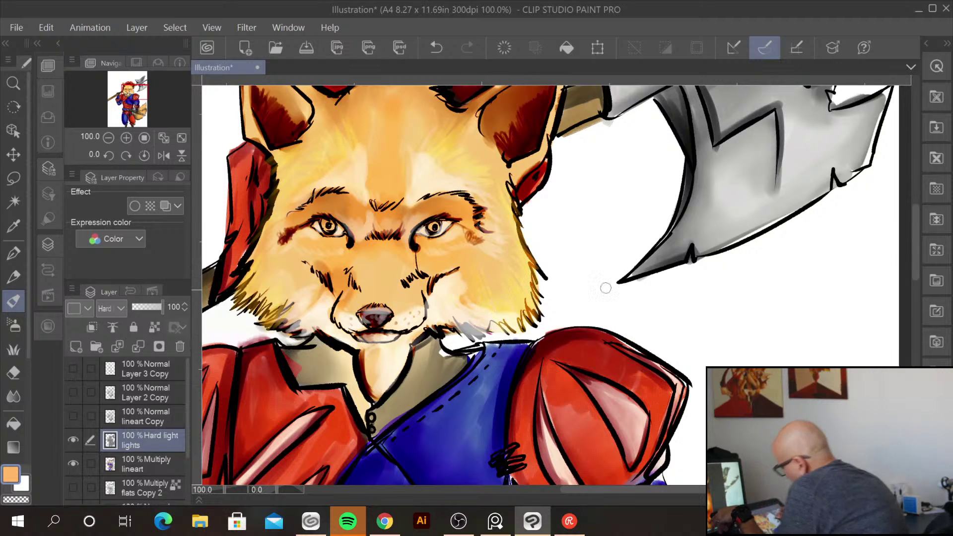
key(ctrl+minus)
key(ctrl+minus)
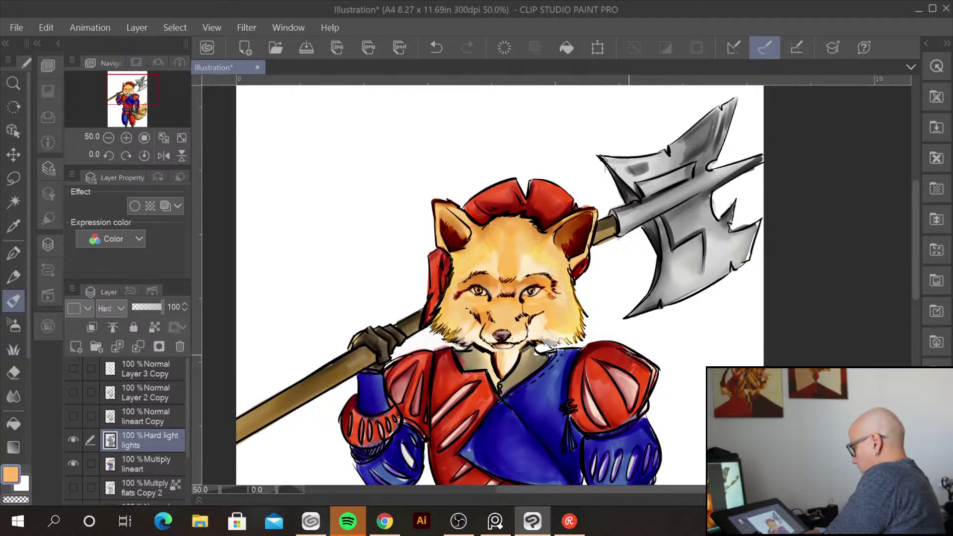
Set the brush color to dark orange B36206 and deepen the fur between the brows, down the muzzle bridge and around the eyes
scroll(629, 354, up, 2)
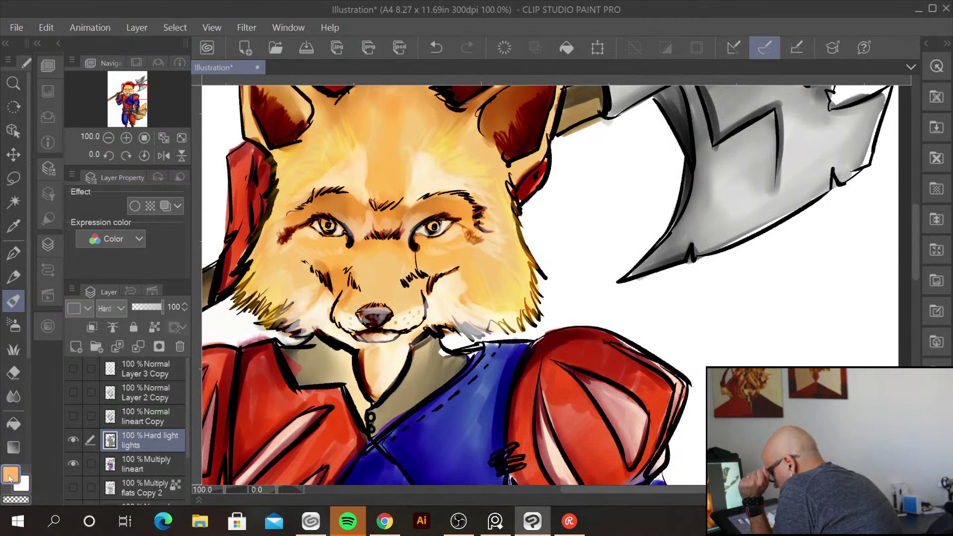
click(10, 477)
click(397, 272)
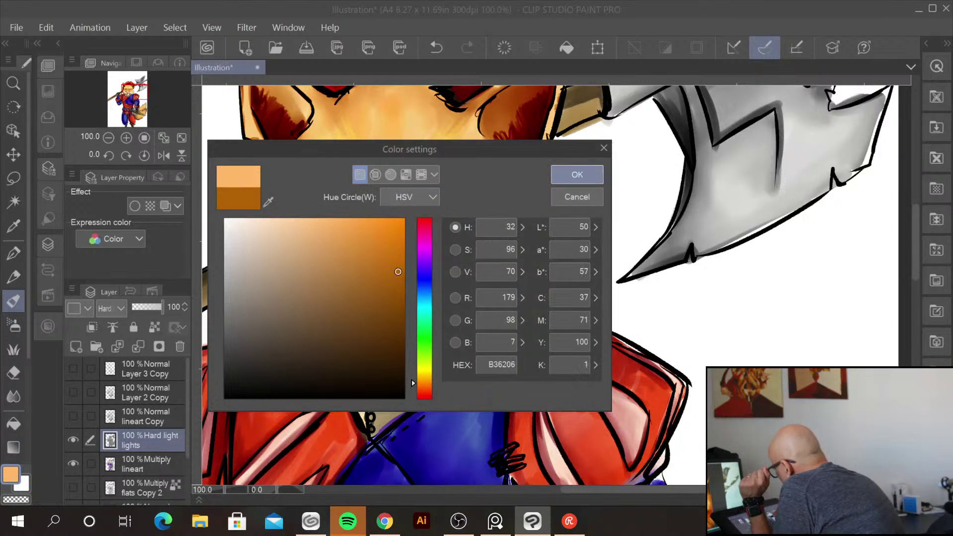
key(Return)
mouse_move(388, 187)
mouse_down()
mouse_move(386, 226)
mouse_move(404, 196)
mouse_move(385, 187)
mouse_move(377, 223)
mouse_move(372, 178)
mouse_move(369, 228)
mouse_move(328, 177)
mouse_move(362, 206)
mouse_move(356, 179)
mouse_move(342, 210)
mouse_move(345, 200)
mouse_move(360, 209)
mouse_move(366, 274)
mouse_up()
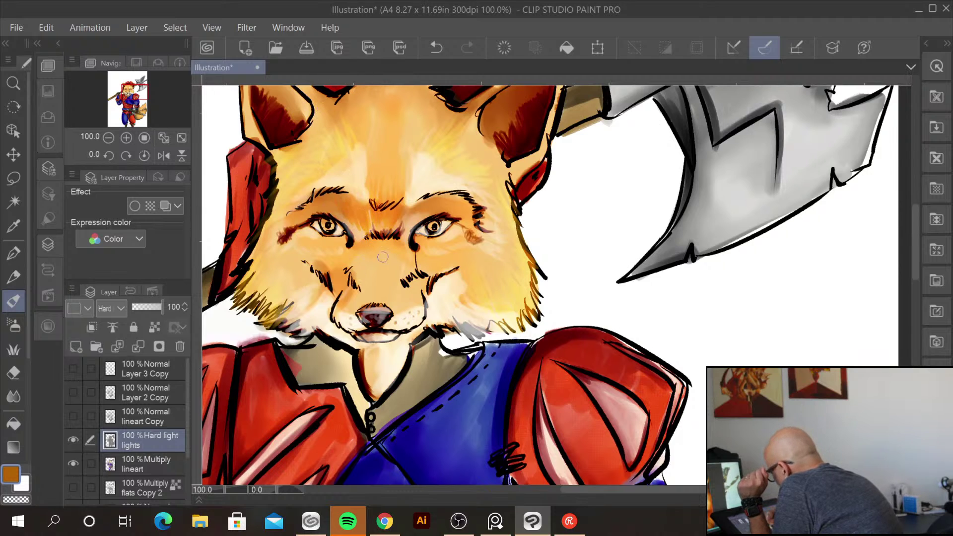
drag(402, 228, 431, 207)
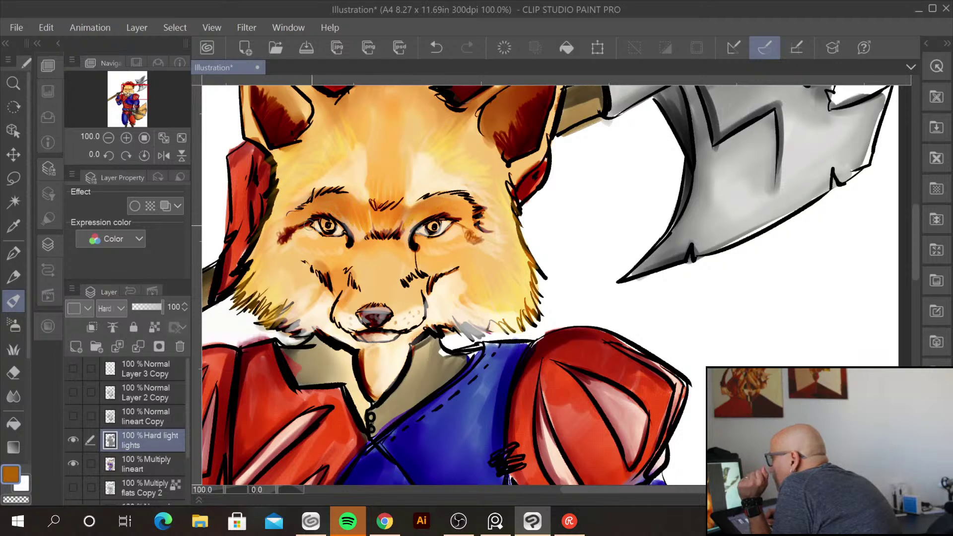
Set the brush color to bright yellow FFDB1E and paint the irises of both eyes
click(10, 474)
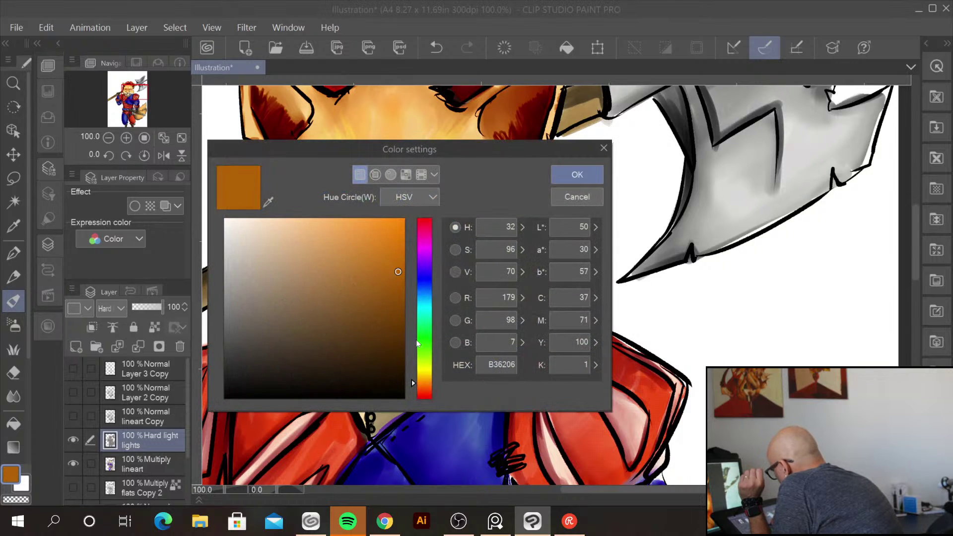
drag(411, 383, 413, 373)
drag(387, 221, 383, 218)
click(562, 177)
drag(325, 224, 326, 226)
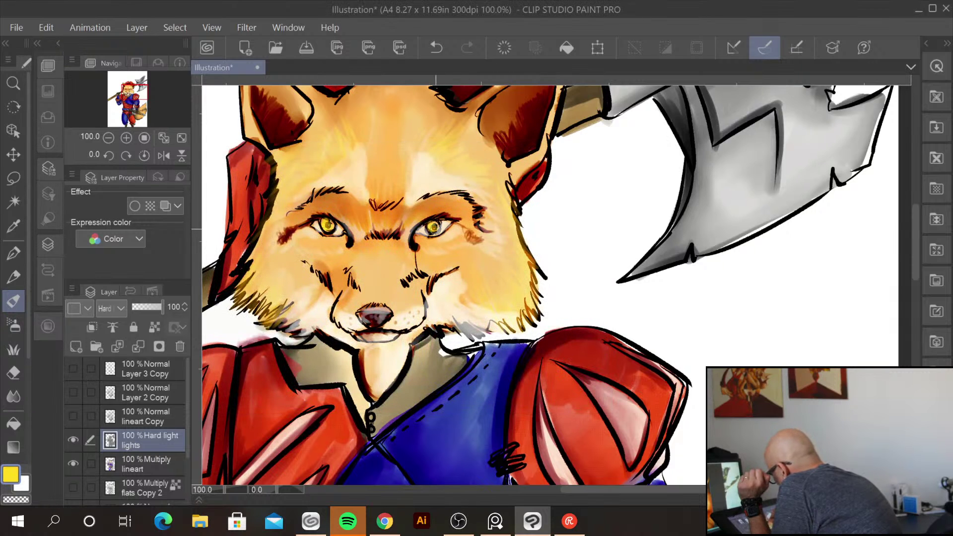
drag(330, 226, 325, 222)
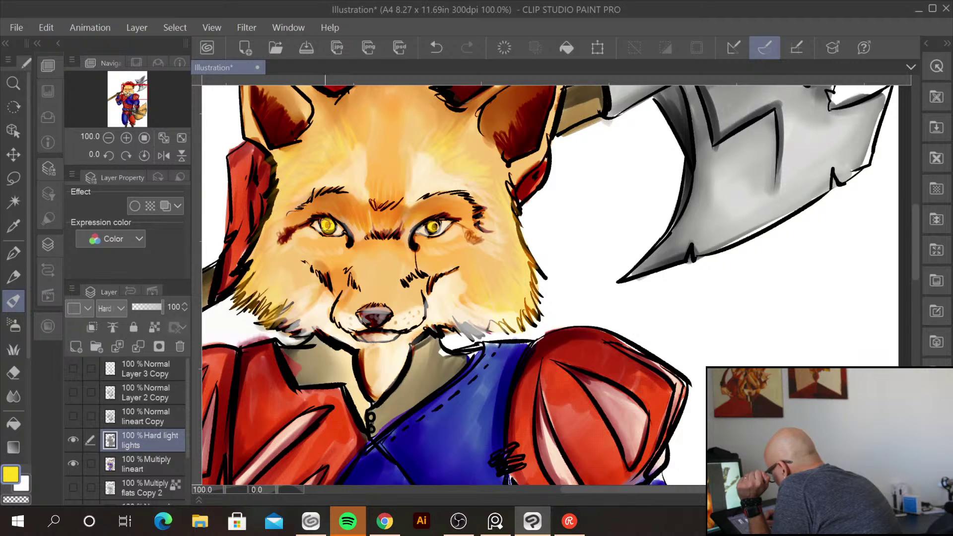
drag(431, 224, 435, 226)
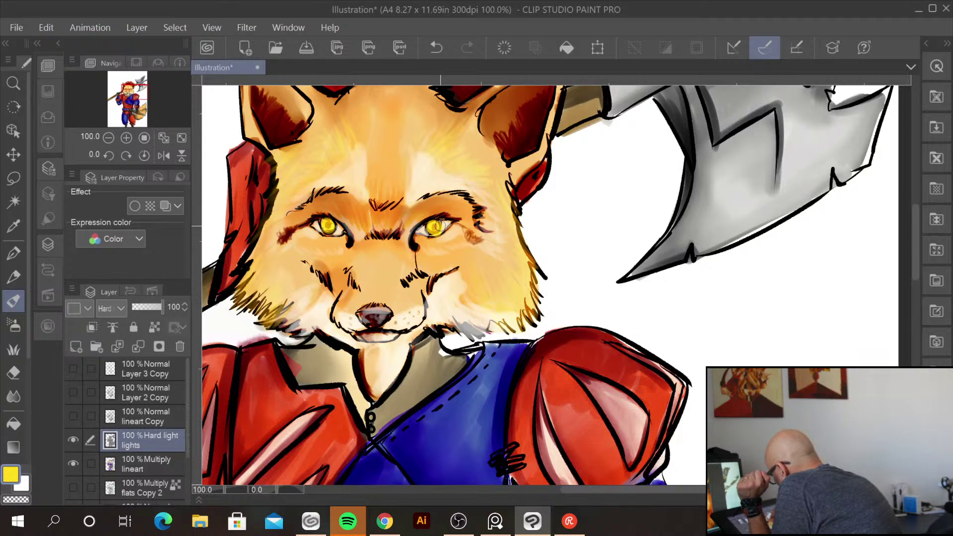
drag(329, 225, 332, 227)
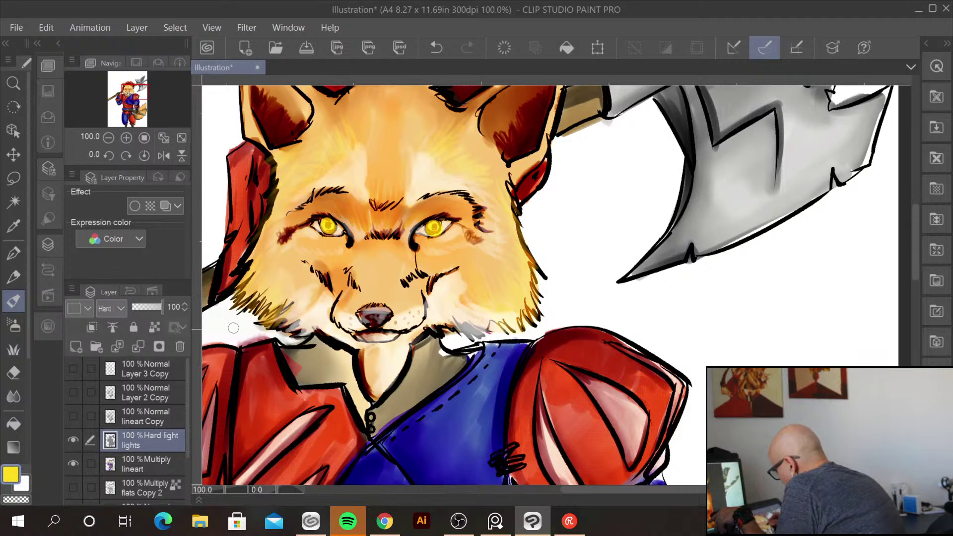
Pick a very dark olive brush color, paint the pupils of both eyes, and darken the nose
click(11, 473)
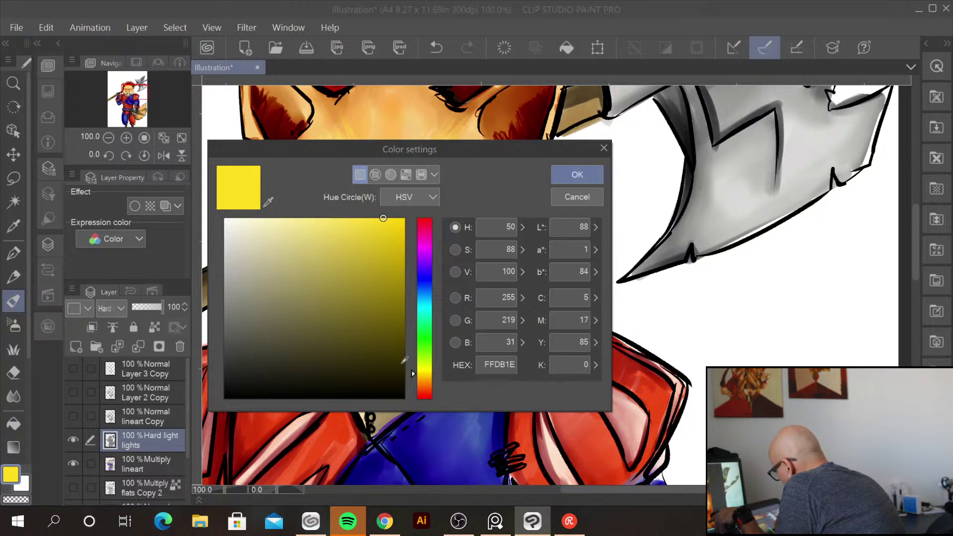
click(403, 370)
click(576, 174)
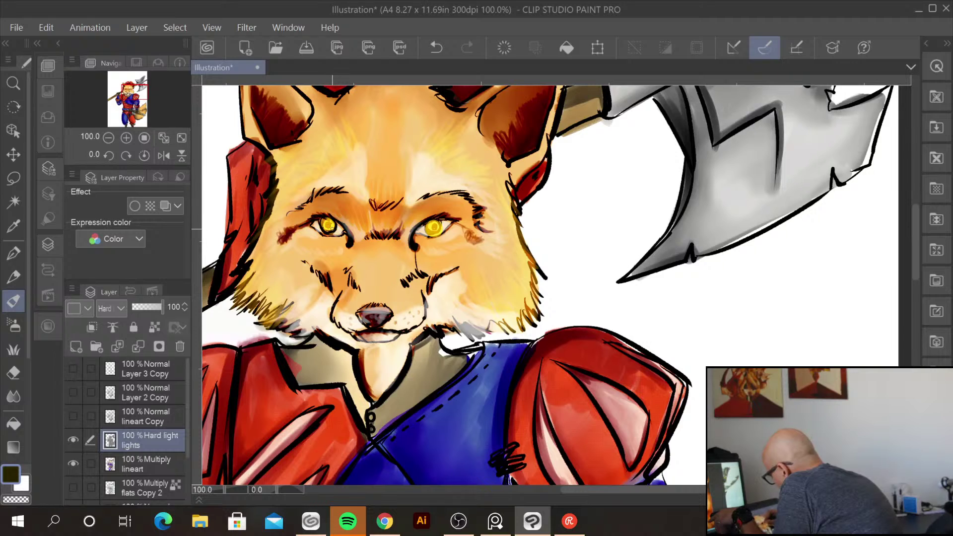
drag(327, 225, 329, 226)
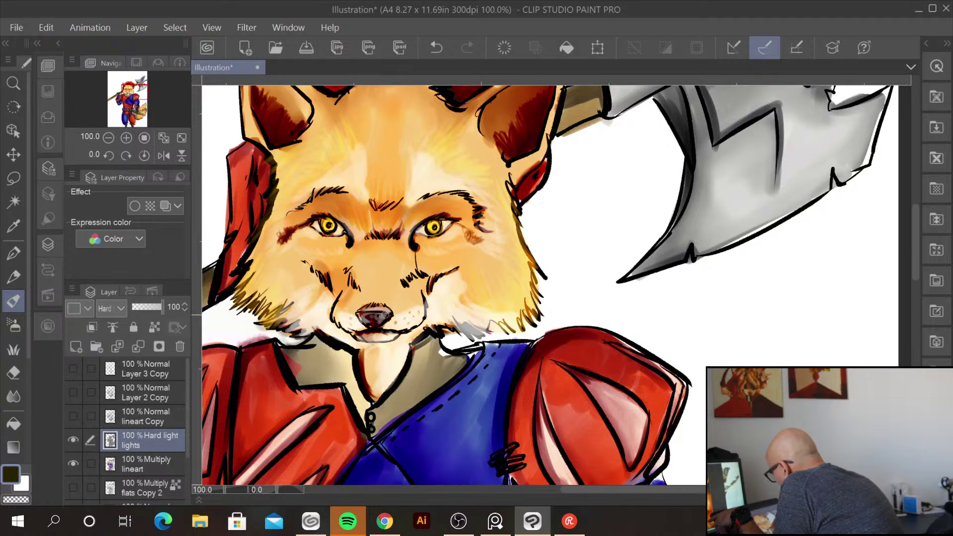
drag(376, 310, 375, 306)
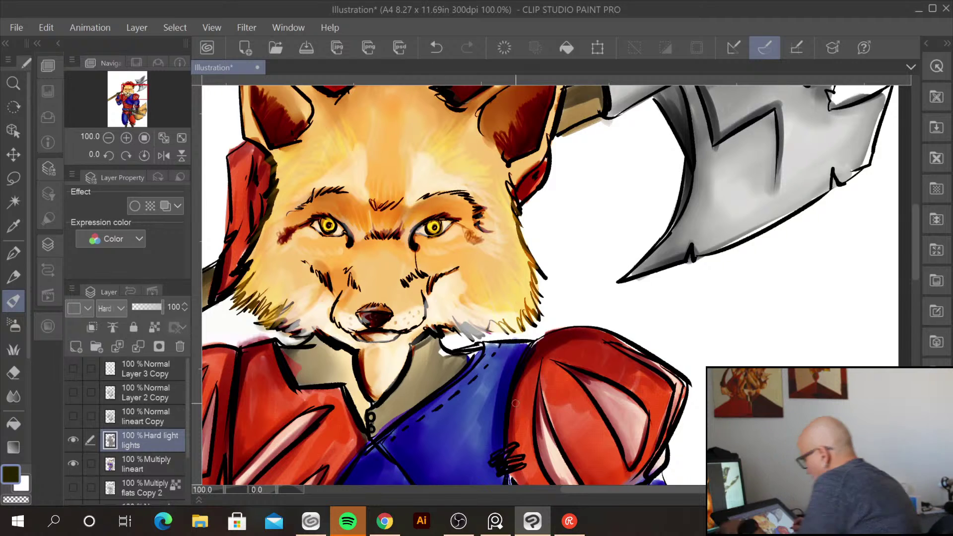
Shade the eyelid and the fur around the eye on the axe-blade side with the dark olive color
key(ctrl+minus)
key(alt)
scroll(514, 402, up, 2)
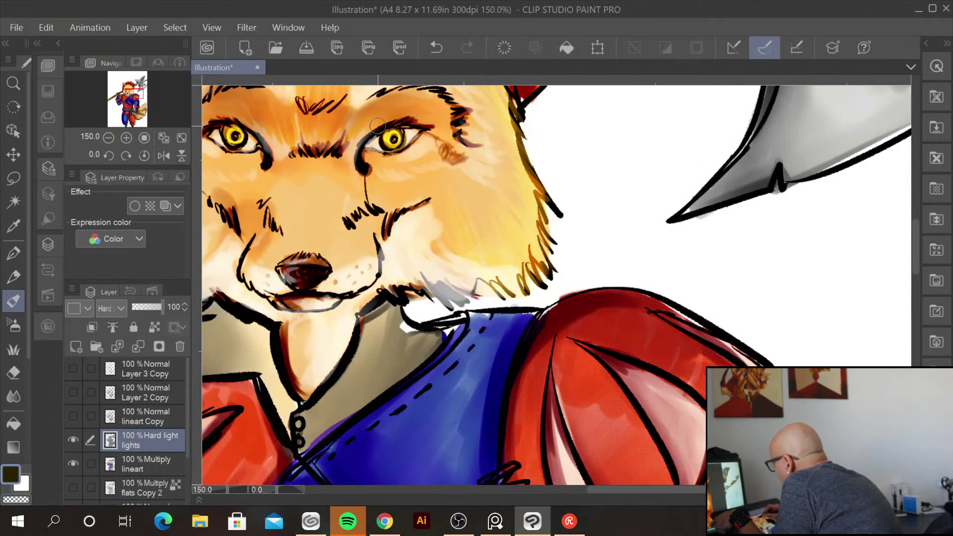
mouse_move(425, 105)
mouse_down()
mouse_move(368, 136)
mouse_move(424, 115)
mouse_move(388, 121)
mouse_move(437, 133)
mouse_up()
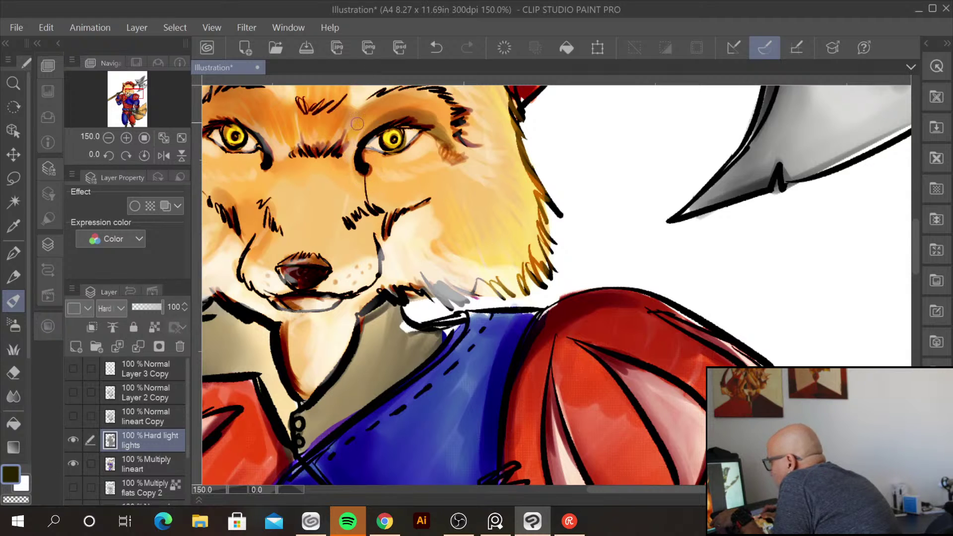
mouse_move(351, 146)
mouse_down()
mouse_move(361, 191)
mouse_move(384, 204)
mouse_move(367, 213)
mouse_move(437, 195)
mouse_up()
scroll(532, 353, down, 3)
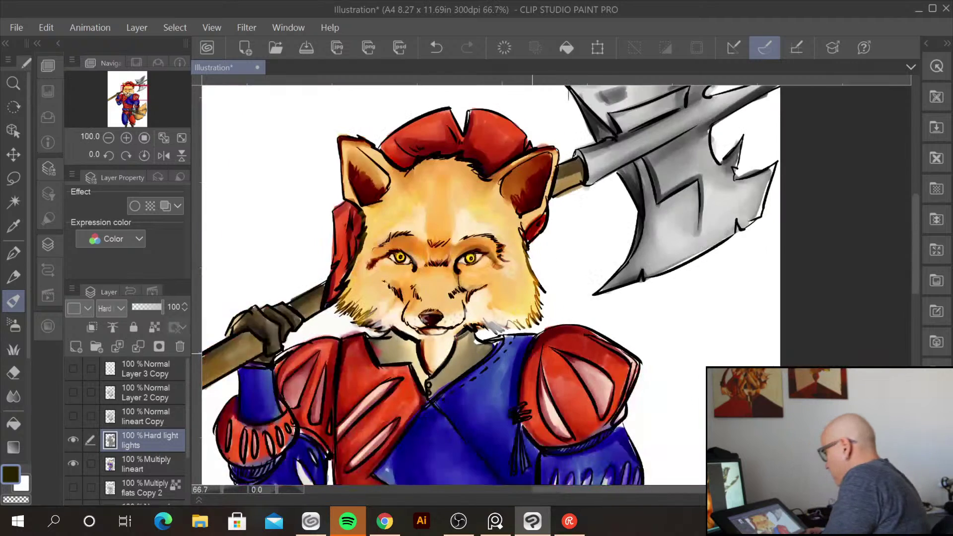
scroll(532, 354, up, 1)
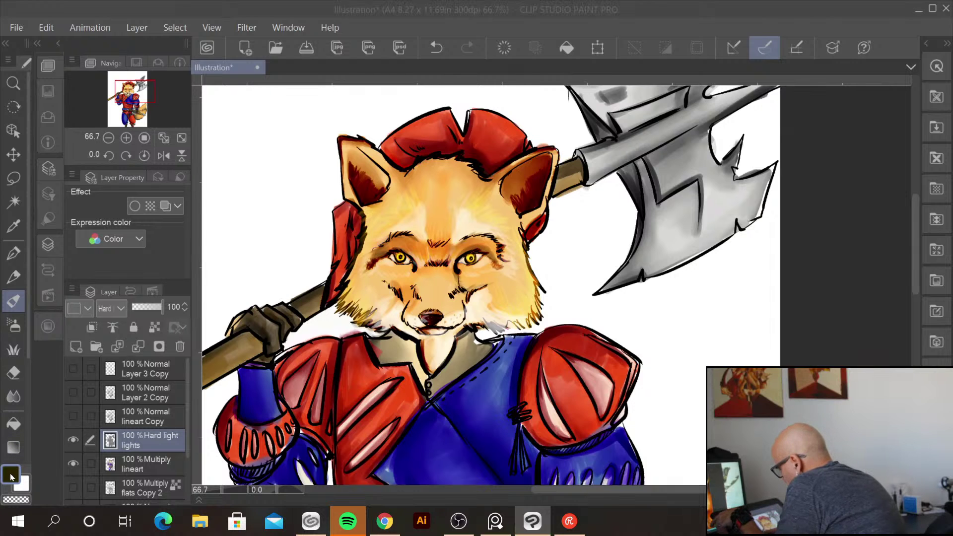
Switch the brush to a pale cream color and paint fine hair strokes inside both ears
click(11, 476)
drag(288, 218, 250, 218)
click(576, 174)
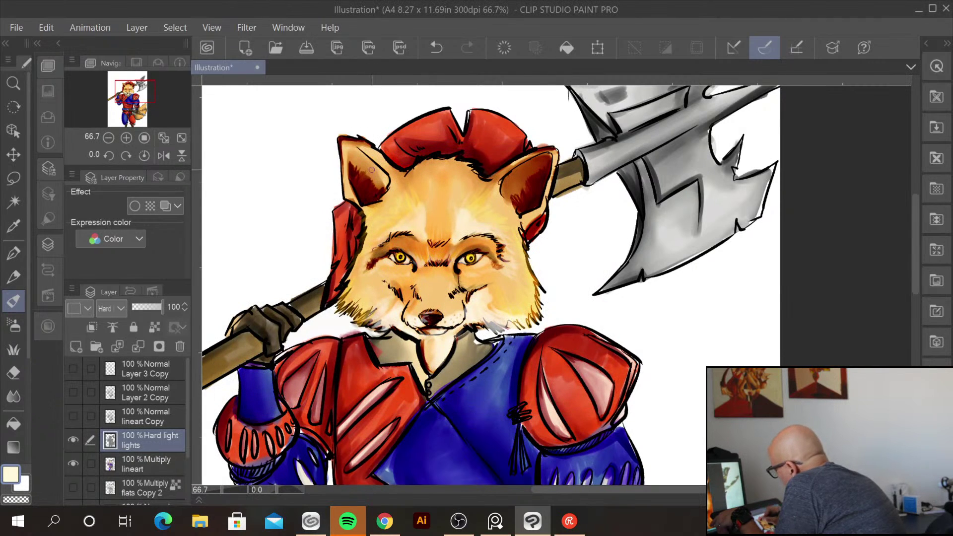
drag(361, 188, 374, 170)
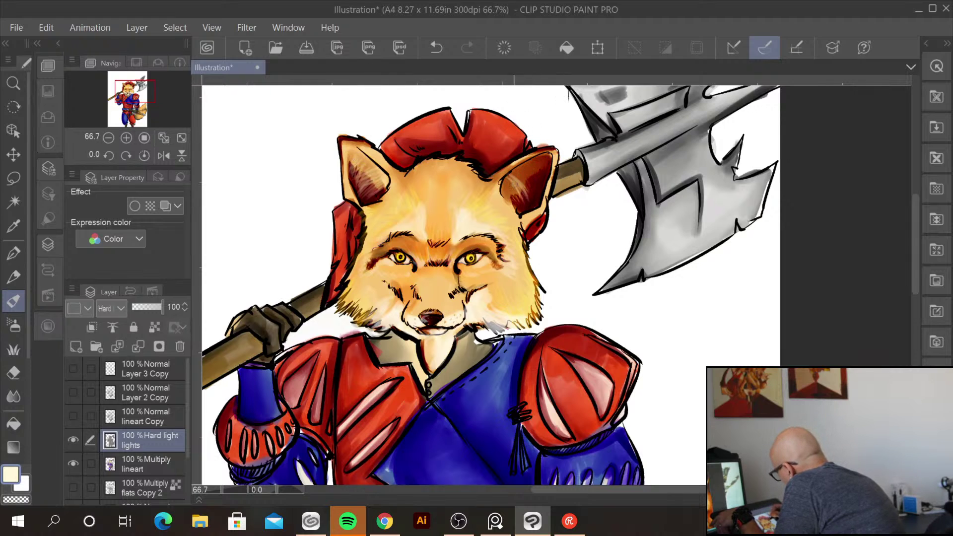
mouse_move(523, 207)
mouse_down()
mouse_move(514, 175)
mouse_move(538, 180)
mouse_move(538, 169)
mouse_up()
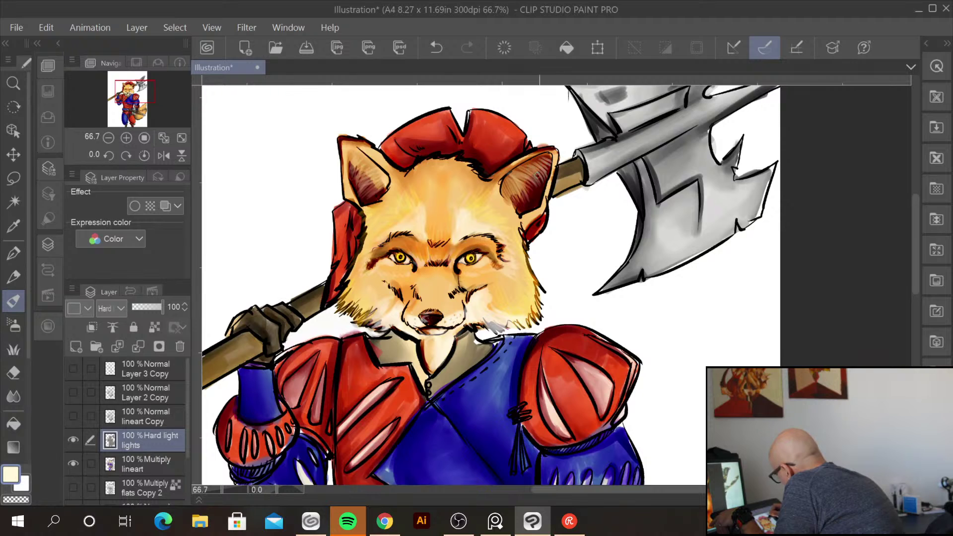
drag(518, 201, 509, 185)
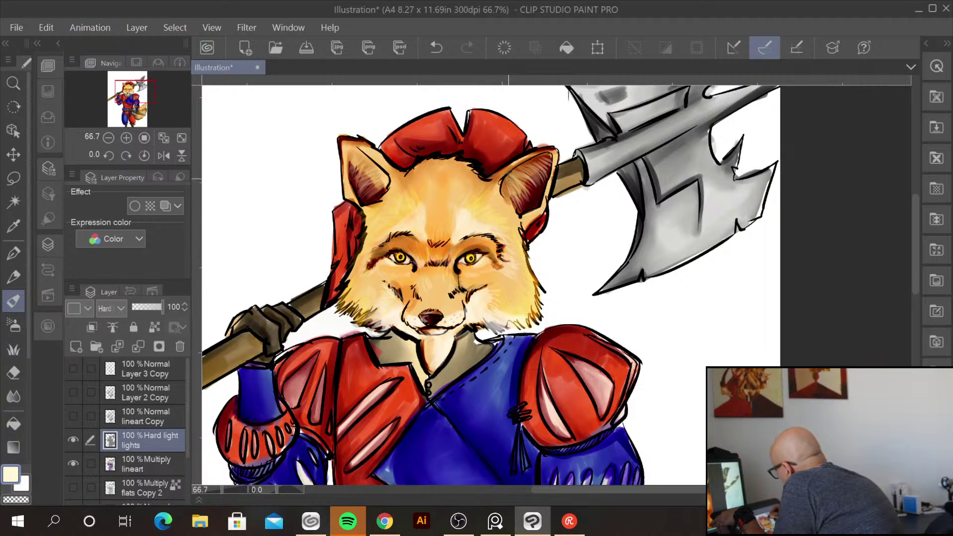
mouse_move(510, 174)
mouse_down()
mouse_move(550, 162)
mouse_move(506, 179)
mouse_move(502, 200)
mouse_up()
drag(367, 196, 360, 180)
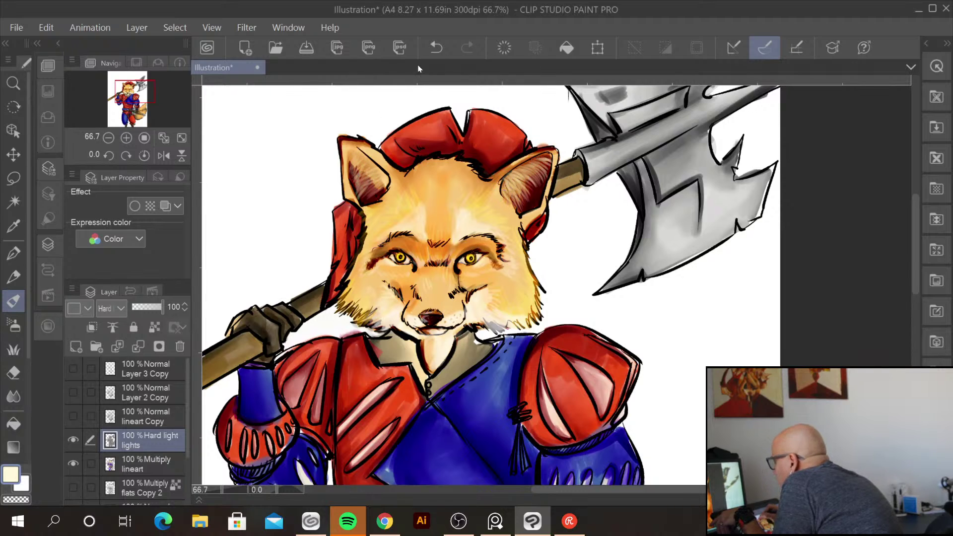
Finish the pale hairs in the ear above the gloved hand, and paint forehead fur strokes in burnt orange AE4F03
mouse_move(374, 163)
mouse_down()
mouse_move(357, 154)
mouse_move(351, 182)
mouse_up()
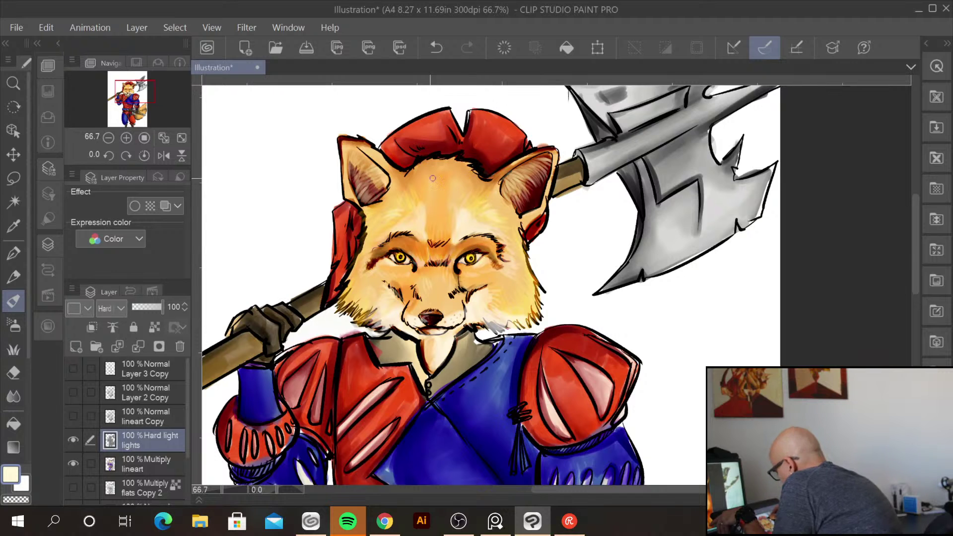
click(12, 471)
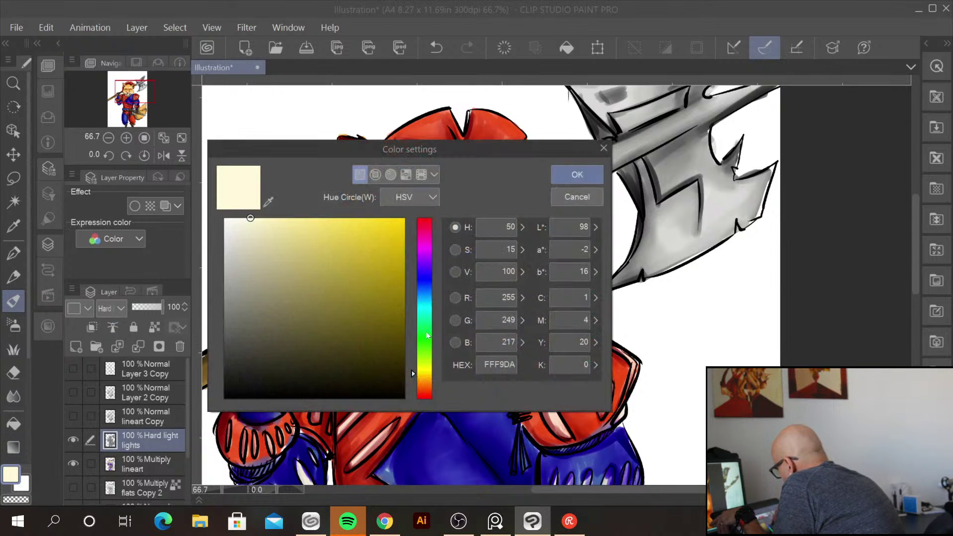
click(424, 386)
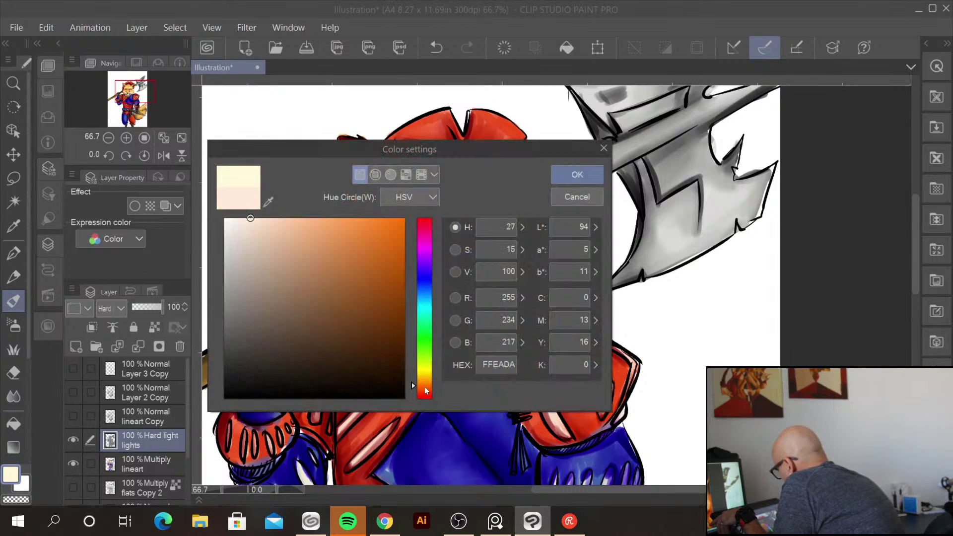
click(352, 217)
click(576, 173)
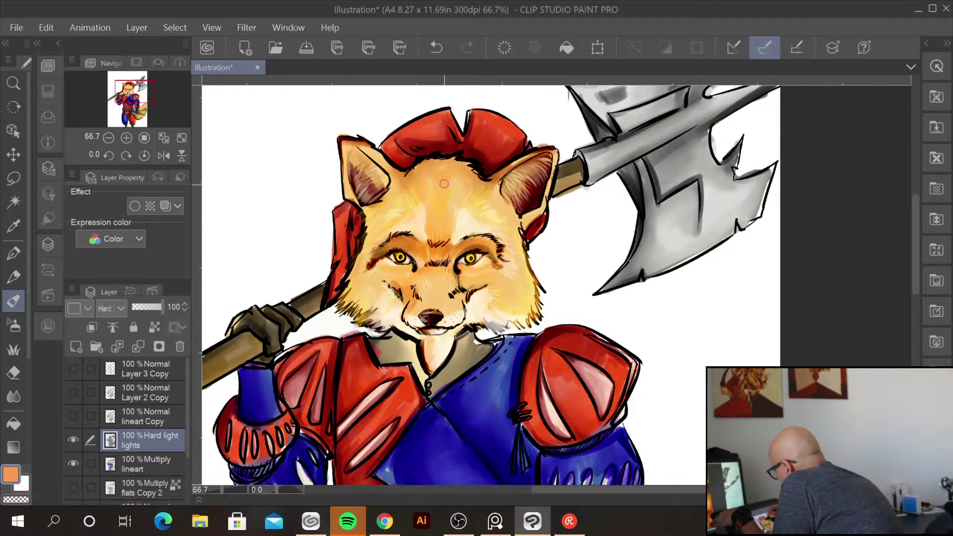
click(12, 476)
click(403, 270)
click(576, 174)
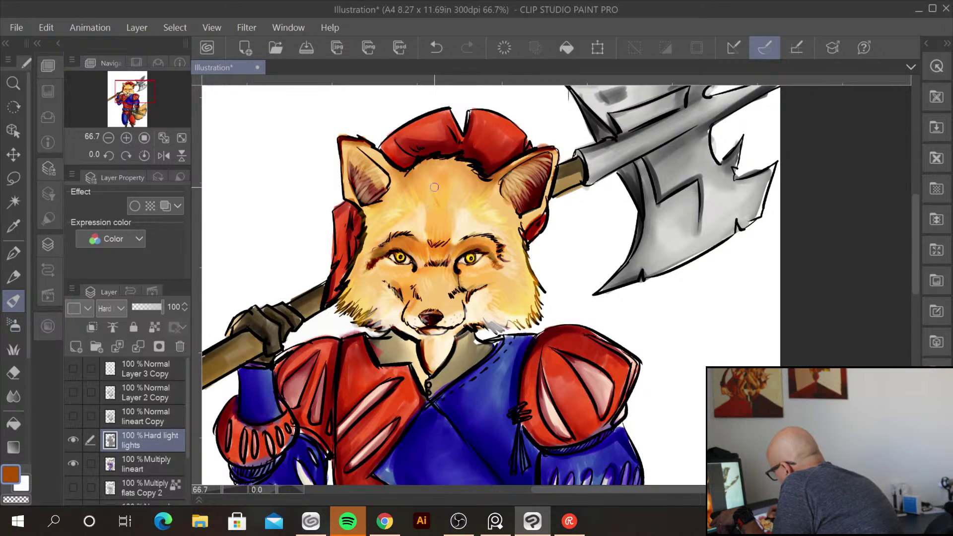
mouse_move(439, 203)
mouse_down()
mouse_move(443, 167)
mouse_move(454, 171)
mouse_move(447, 193)
mouse_move(466, 178)
mouse_move(476, 183)
mouse_move(446, 199)
mouse_move(428, 182)
mouse_move(426, 201)
mouse_move(423, 178)
mouse_move(439, 180)
mouse_move(437, 169)
mouse_move(460, 176)
mouse_up()
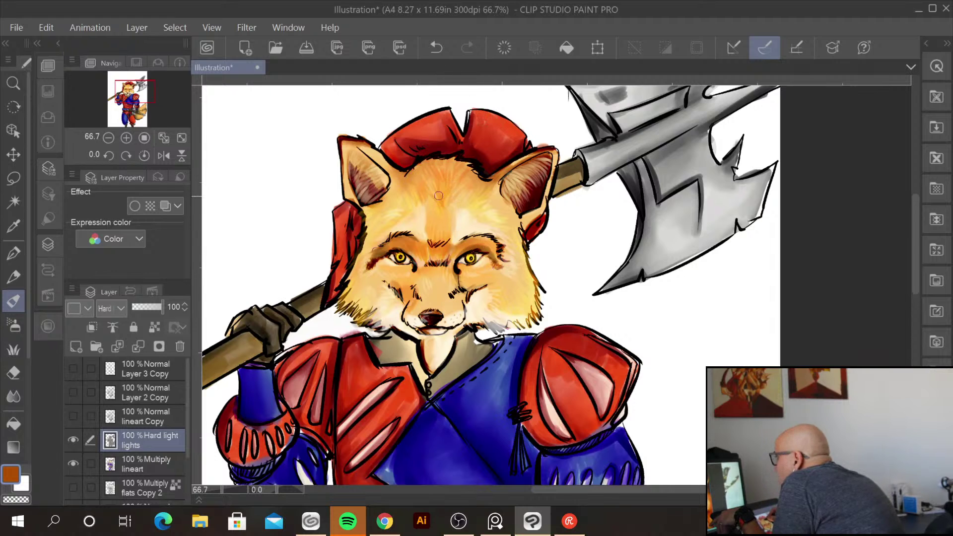
Switch to a darker brown brush color and paint fur strokes on the forehead and across the bridge of the nose
double_click(15, 478)
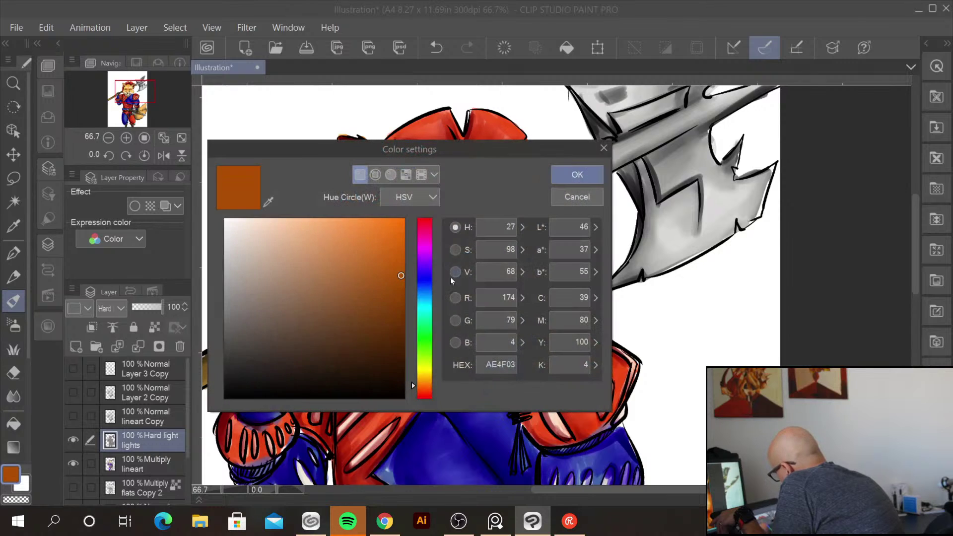
click(403, 314)
click(567, 179)
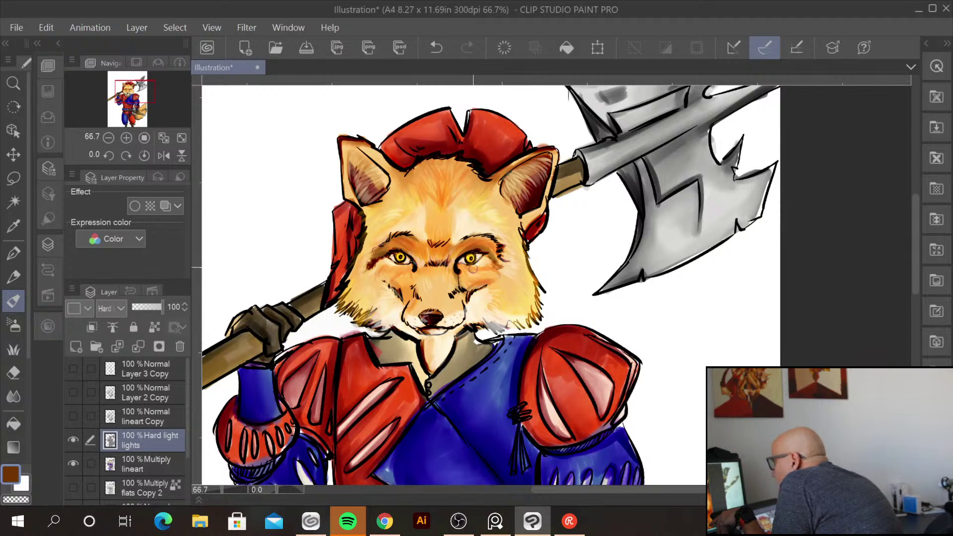
mouse_move(437, 259)
mouse_down()
mouse_move(431, 276)
mouse_move(441, 271)
mouse_move(423, 268)
mouse_move(450, 274)
mouse_up()
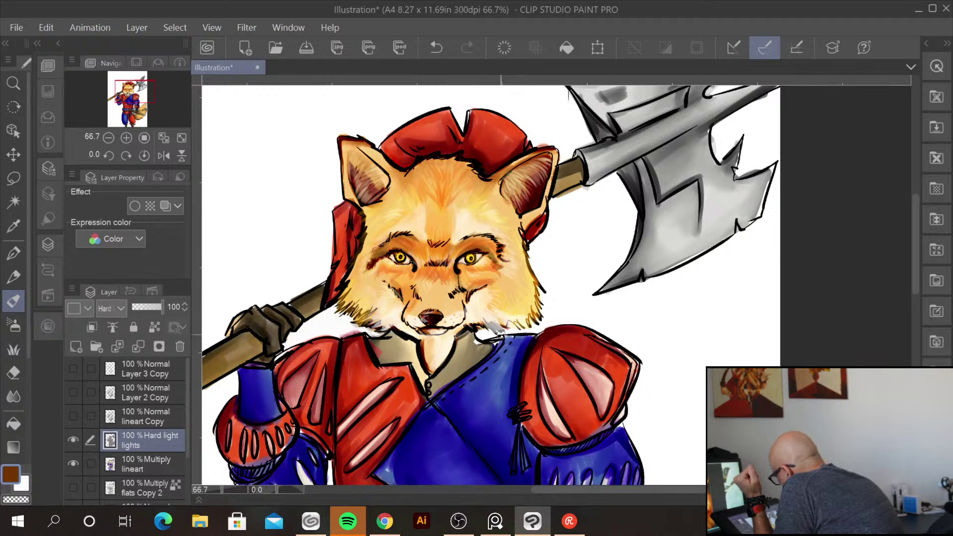
Paint dark brown fur strokes along the lower cheeks, the outer sides of the face and the ear edges
mouse_move(461, 329)
mouse_down()
mouse_move(489, 314)
mouse_move(511, 320)
mouse_up()
mouse_move(393, 323)
mouse_down()
mouse_move(358, 324)
mouse_move(353, 310)
mouse_up()
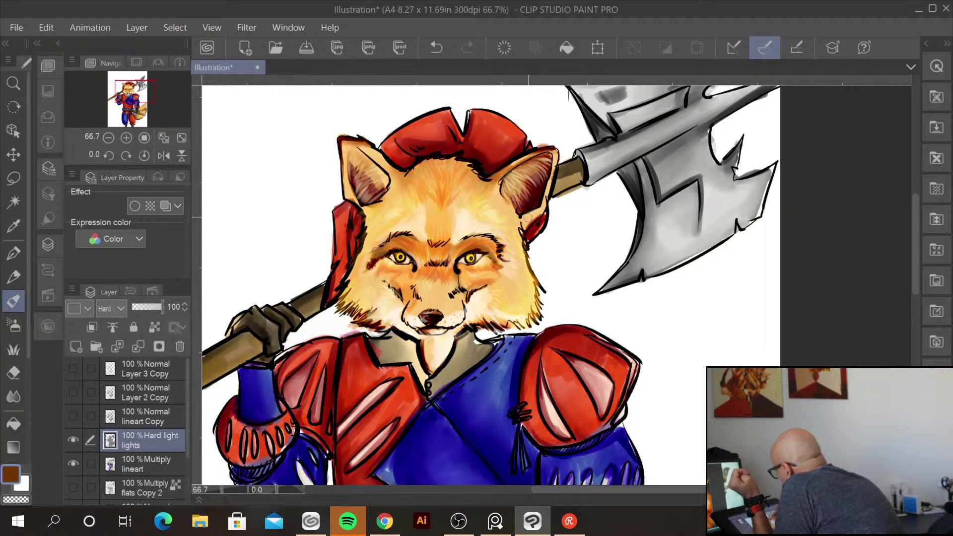
mouse_move(520, 217)
mouse_down()
mouse_move(523, 227)
mouse_move(539, 201)
mouse_move(527, 191)
mouse_up()
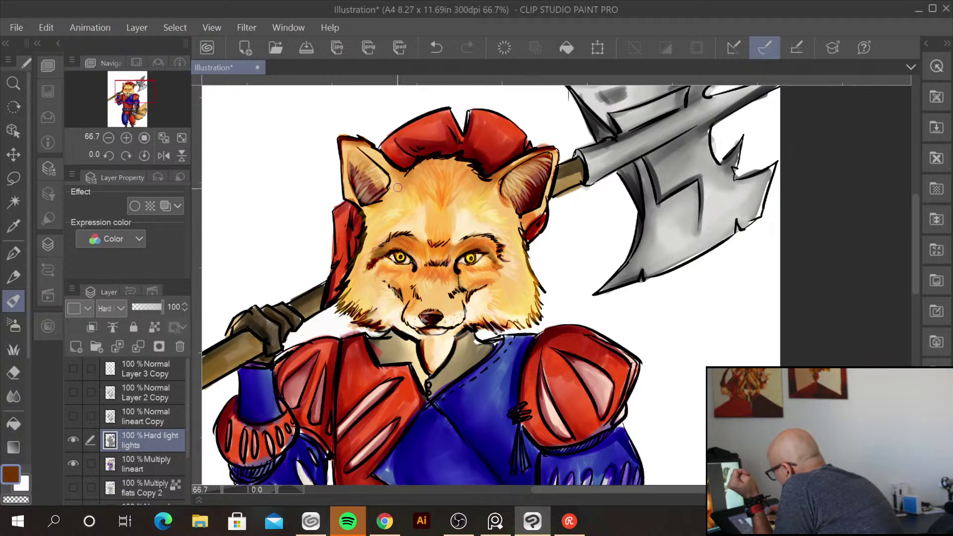
mouse_move(365, 147)
mouse_down()
mouse_move(392, 191)
mouse_move(350, 146)
mouse_move(339, 165)
mouse_move(353, 199)
mouse_move(346, 190)
mouse_move(381, 221)
mouse_move(342, 293)
mouse_move(355, 256)
mouse_move(326, 301)
mouse_move(345, 313)
mouse_move(377, 304)
mouse_move(350, 318)
mouse_move(397, 329)
mouse_up()
mouse_move(506, 322)
mouse_down()
mouse_move(539, 309)
mouse_move(527, 252)
mouse_move(536, 283)
mouse_move(534, 306)
mouse_move(526, 300)
mouse_up()
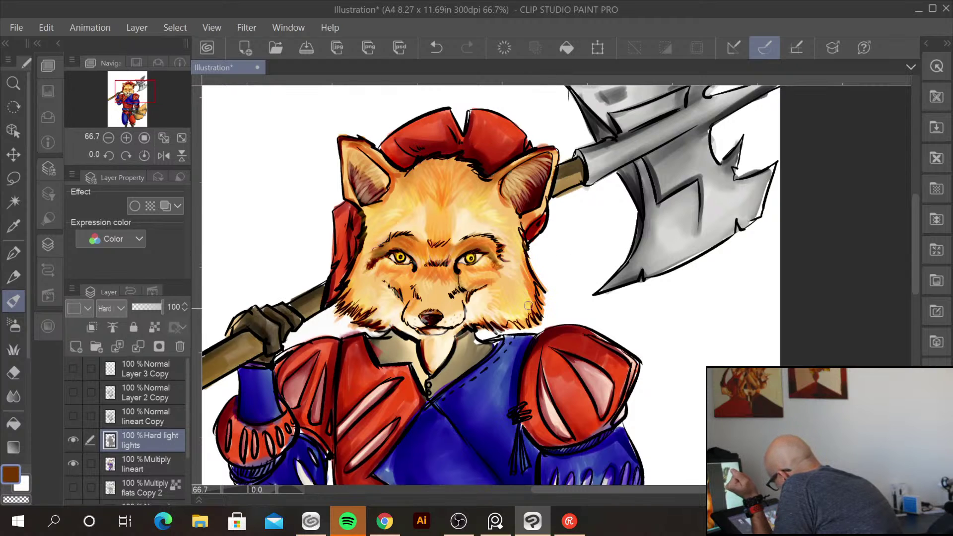
mouse_move(522, 251)
mouse_down()
mouse_move(518, 228)
mouse_move(528, 290)
mouse_move(541, 305)
mouse_up()
mouse_move(369, 241)
mouse_down()
mouse_move(353, 258)
mouse_move(375, 205)
mouse_move(350, 243)
mouse_move(362, 218)
mouse_move(381, 222)
mouse_move(364, 219)
mouse_move(355, 278)
mouse_up()
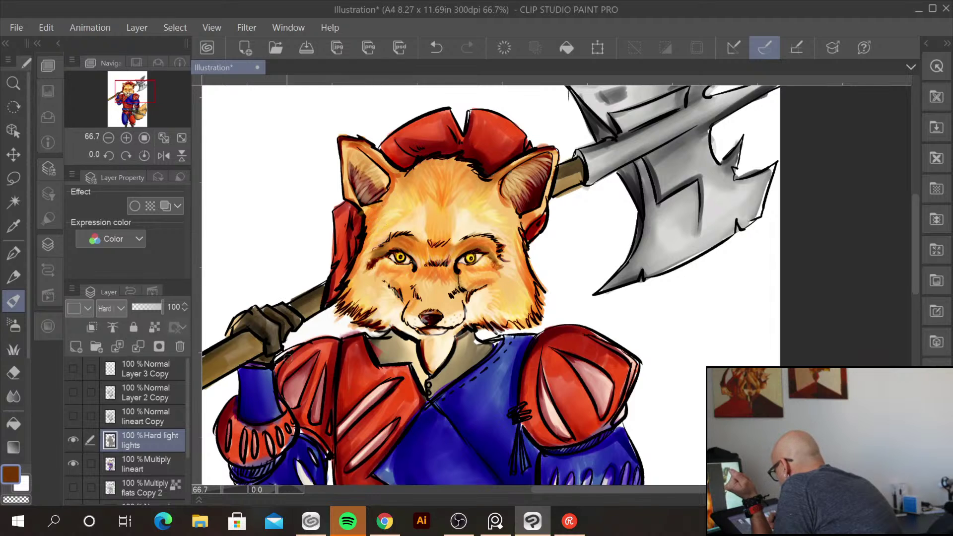
Set the brush color to near-white FFFCFA for the clothing highlights
scroll(272, 400, down, 2)
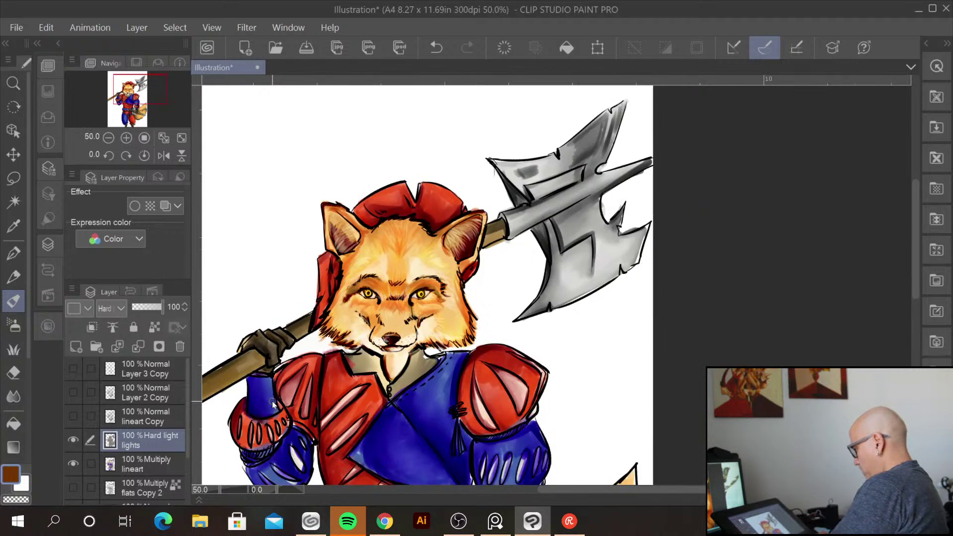
drag(496, 358, 511, 280)
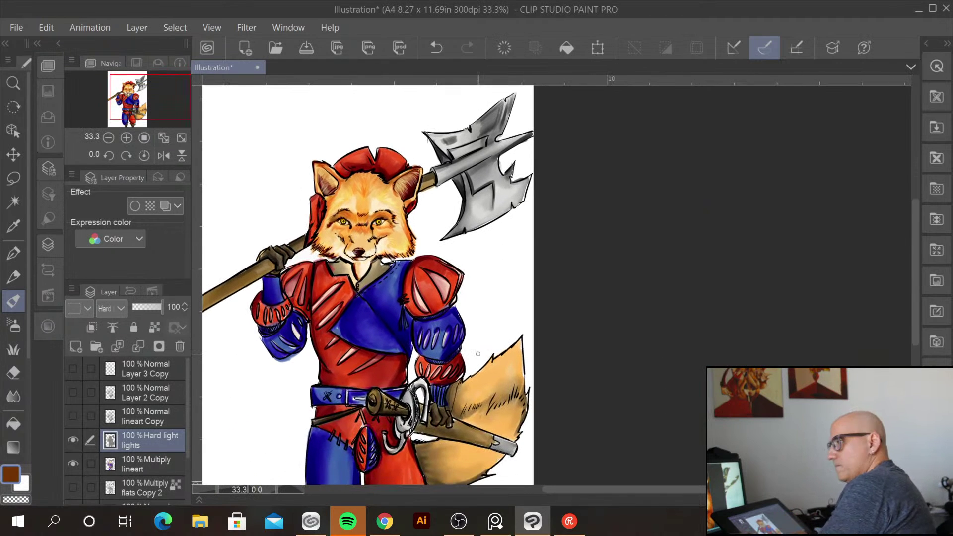
key(alt)
scroll(478, 353, up, 2)
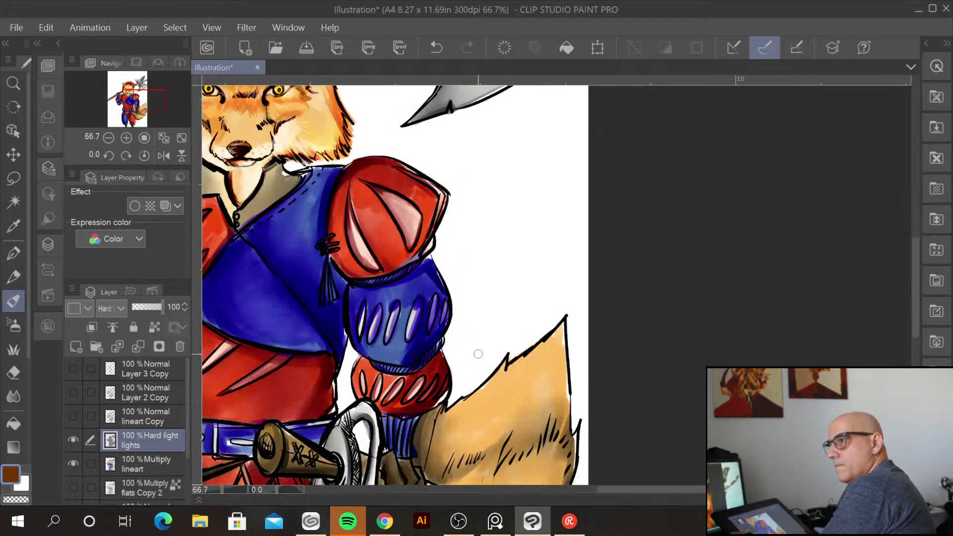
drag(275, 135, 419, 241)
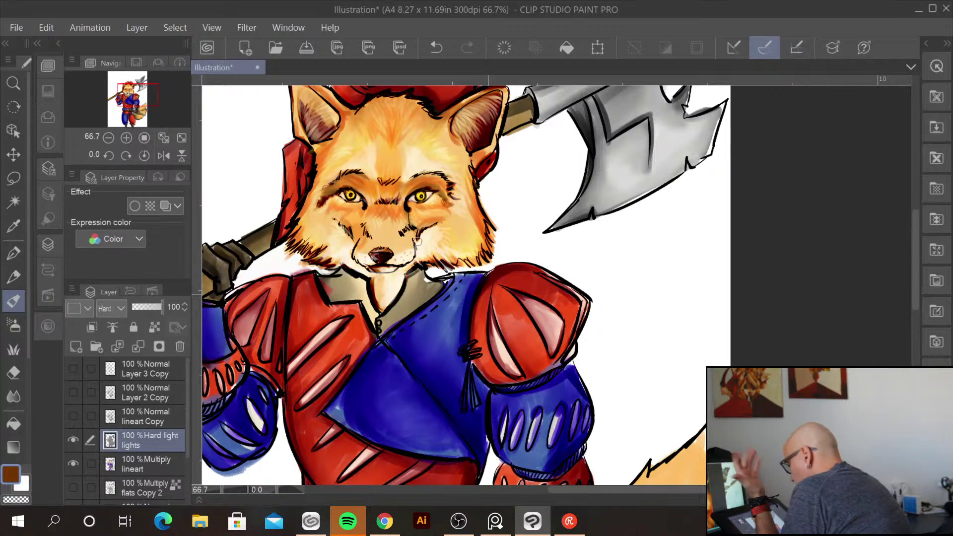
click(13, 475)
drag(400, 318, 227, 218)
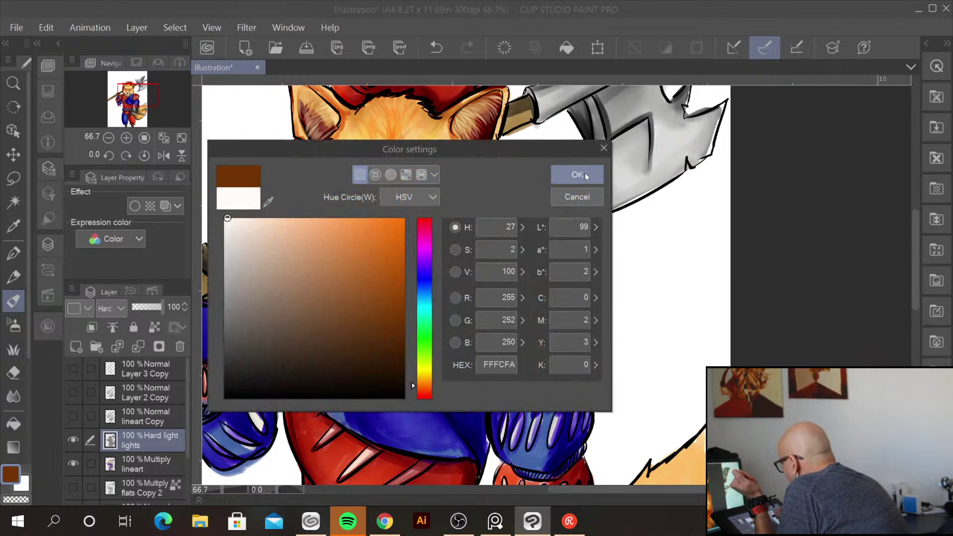
click(585, 174)
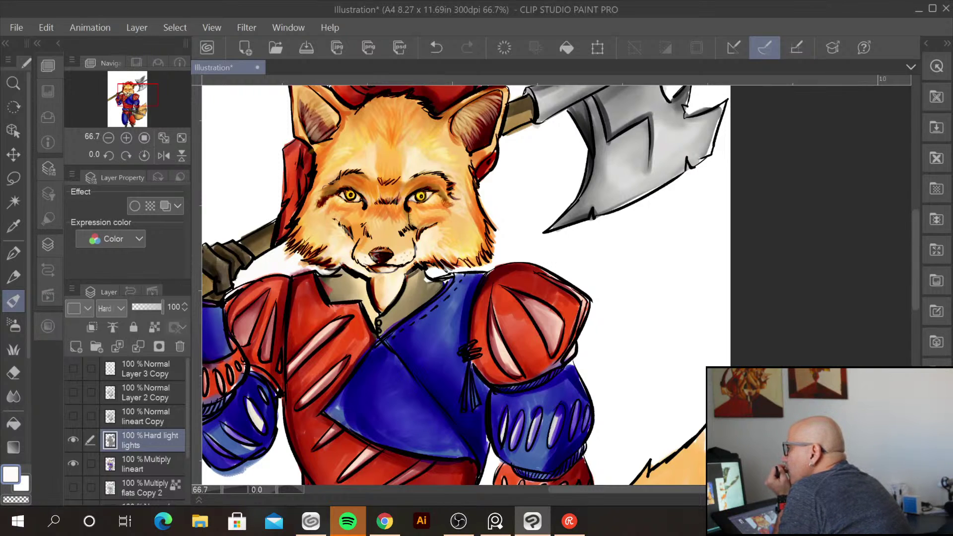
Paint soft white highlights on the upper chest of the jacket around the collar
key(alt+Tab)
key(alt+Tab)
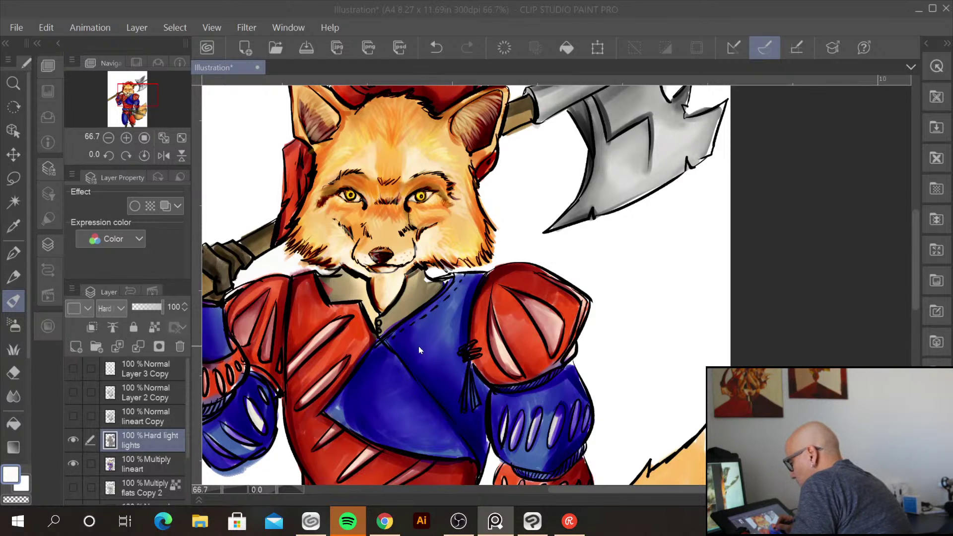
ctrl+scroll(419, 344, up, 3)
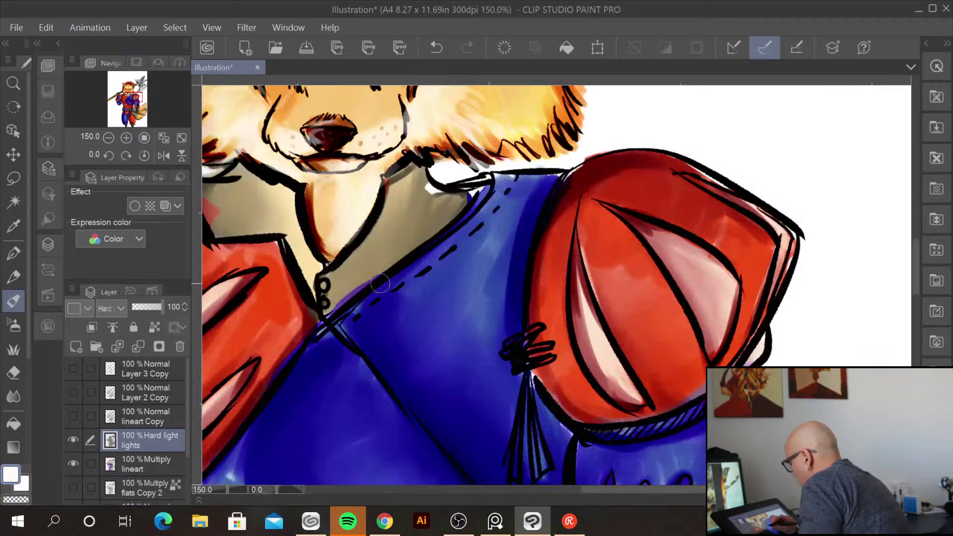
mouse_move(216, 250)
mouse_down()
mouse_move(429, 212)
mouse_move(338, 297)
mouse_up()
mouse_move(422, 225)
mouse_down()
mouse_move(337, 304)
mouse_move(347, 302)
mouse_up()
drag(406, 251, 330, 316)
drag(442, 231, 370, 315)
drag(417, 262, 347, 334)
mouse_move(472, 232)
mouse_down()
mouse_move(391, 287)
mouse_move(469, 233)
mouse_move(445, 244)
mouse_up()
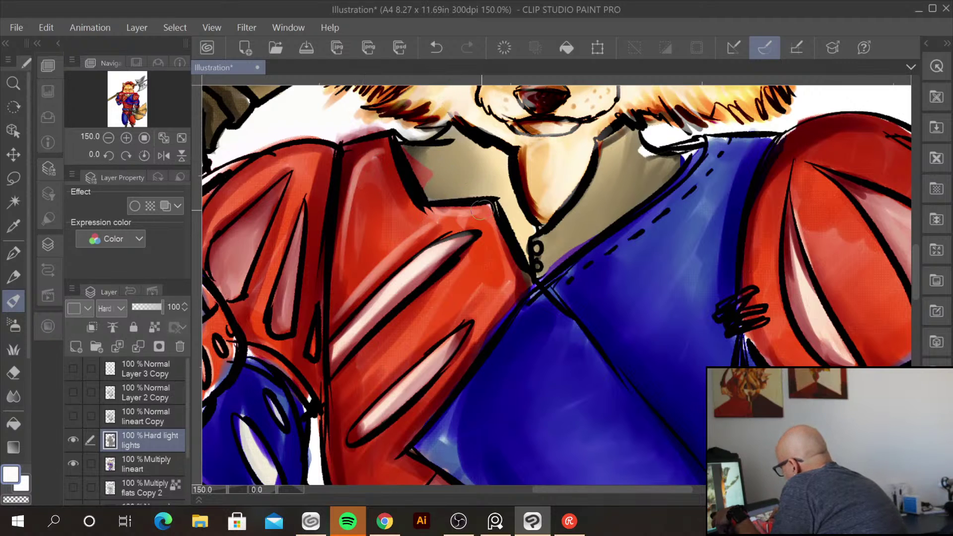
Highlight the front edge of the red chest panel and the adjoining edges of the blue fabric
mouse_move(496, 215)
mouse_down()
mouse_move(516, 292)
mouse_move(498, 239)
mouse_move(508, 305)
mouse_move(503, 255)
mouse_move(500, 322)
mouse_up()
mouse_move(536, 273)
mouse_down()
mouse_move(527, 313)
mouse_move(443, 422)
mouse_up()
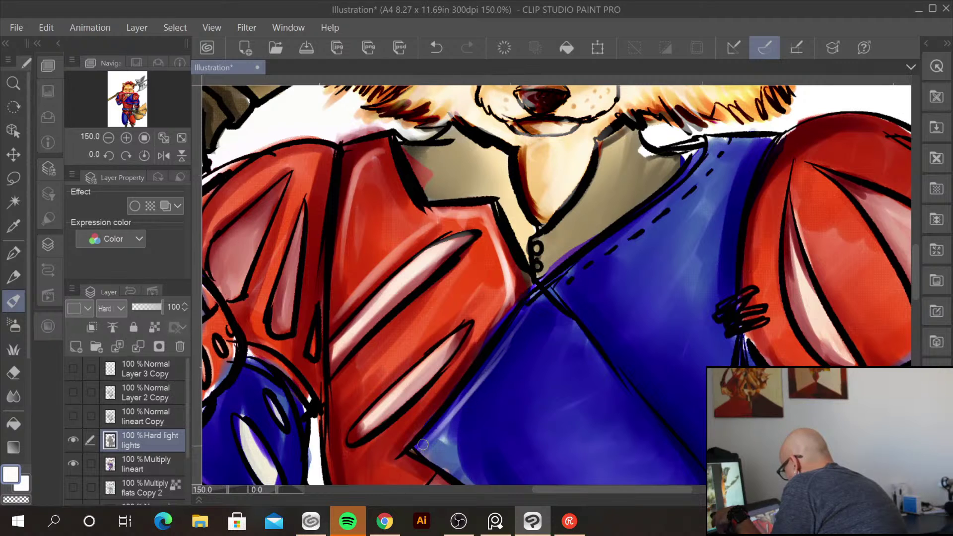
drag(691, 152, 590, 239)
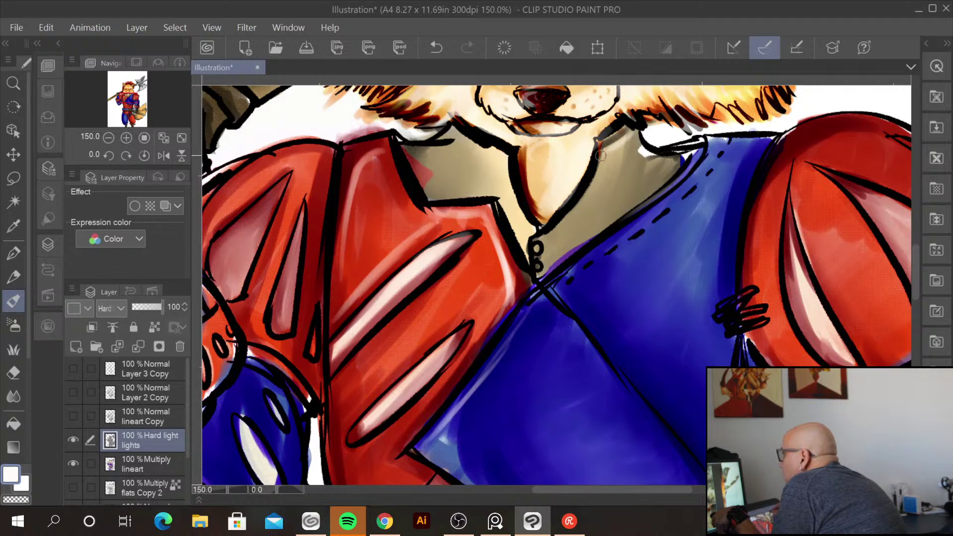
Paint white highlights on both sides of the beige collar, including its inner edge beside the neck
mouse_move(595, 204)
mouse_down()
mouse_move(586, 219)
mouse_move(601, 226)
mouse_move(558, 256)
mouse_up()
mouse_move(657, 162)
mouse_down()
mouse_move(670, 164)
mouse_move(667, 179)
mouse_move(635, 206)
mouse_up()
mouse_move(421, 164)
mouse_down()
mouse_move(436, 189)
mouse_move(415, 157)
mouse_move(423, 188)
mouse_move(408, 156)
mouse_move(433, 182)
mouse_move(454, 143)
mouse_move(432, 140)
mouse_move(470, 117)
mouse_move(459, 132)
mouse_move(557, 98)
mouse_move(500, 125)
mouse_move(525, 190)
mouse_move(505, 179)
mouse_move(521, 191)
mouse_move(511, 180)
mouse_move(515, 166)
mouse_move(534, 225)
mouse_move(503, 150)
mouse_move(523, 217)
mouse_move(500, 199)
mouse_move(530, 265)
mouse_move(504, 193)
mouse_move(525, 235)
mouse_move(515, 202)
mouse_move(531, 237)
mouse_up()
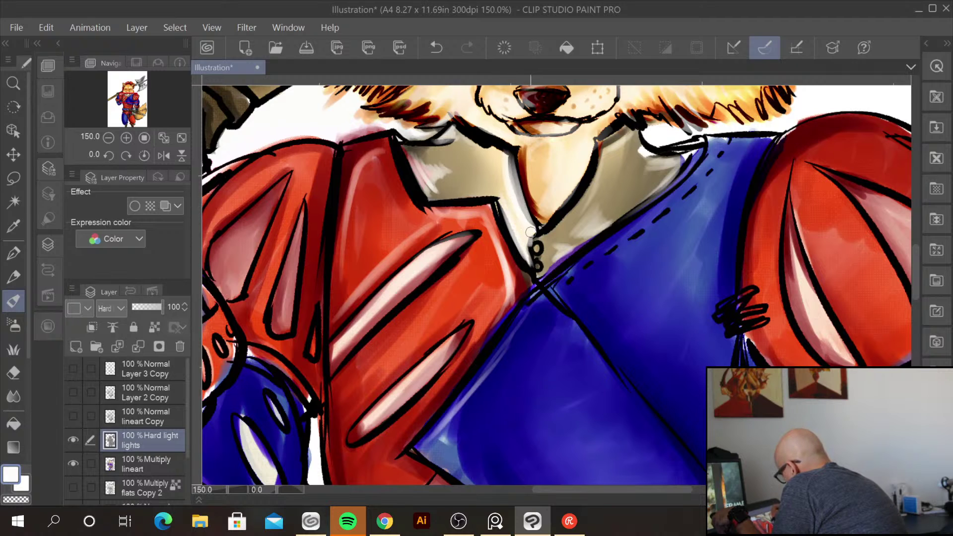
mouse_move(494, 193)
mouse_down()
mouse_move(429, 195)
mouse_move(497, 198)
mouse_up()
Brighten the pale slashes on the red torso and highlight the jacket's outer edge down to the waist
mouse_move(467, 251)
mouse_down()
mouse_move(348, 367)
mouse_move(401, 313)
mouse_up()
mouse_move(560, 364)
mouse_down()
mouse_move(585, 259)
mouse_move(567, 208)
mouse_up()
drag(335, 255, 394, 442)
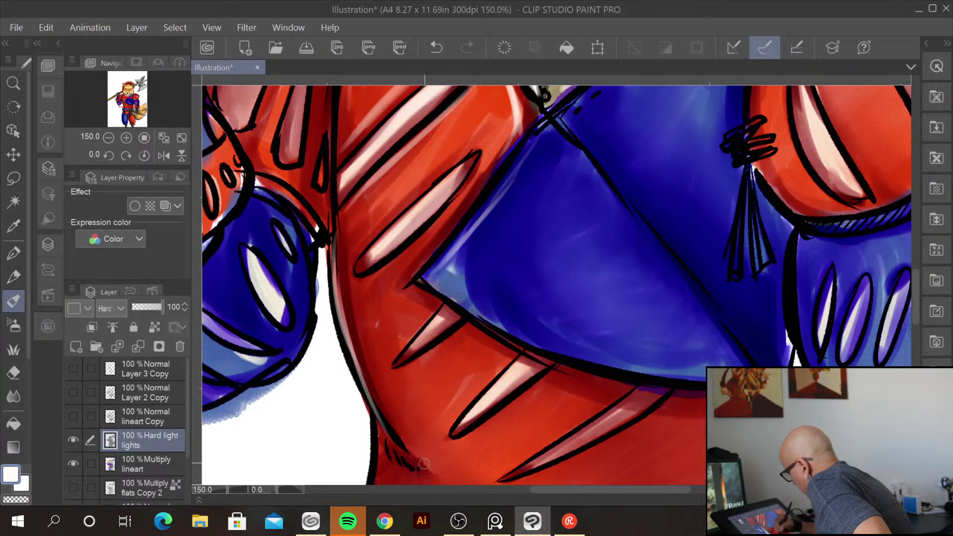
mouse_move(430, 224)
mouse_down()
mouse_move(412, 214)
mouse_move(362, 263)
mouse_move(457, 187)
mouse_up()
mouse_move(456, 313)
mouse_down()
mouse_move(394, 365)
mouse_move(413, 338)
mouse_up()
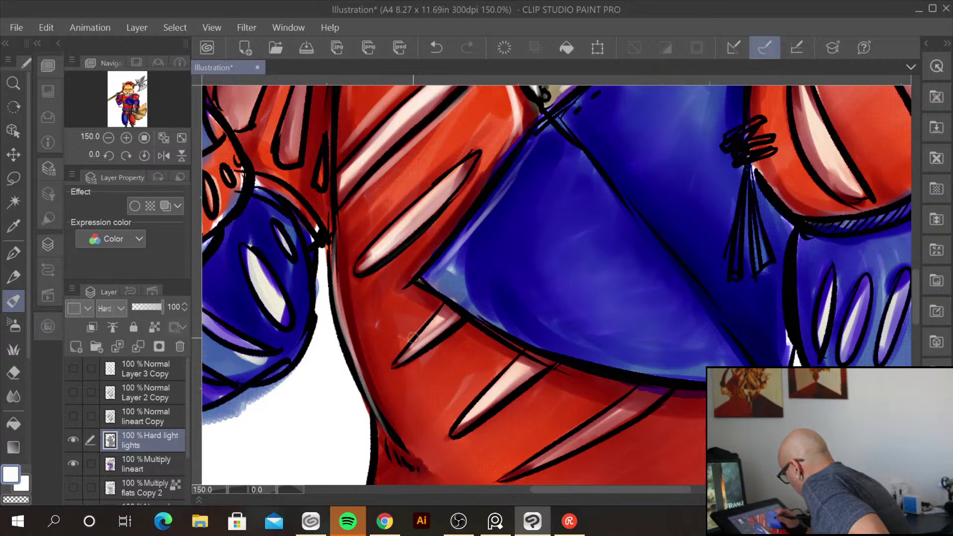
mouse_move(521, 376)
mouse_down()
mouse_move(469, 419)
mouse_move(484, 397)
mouse_up()
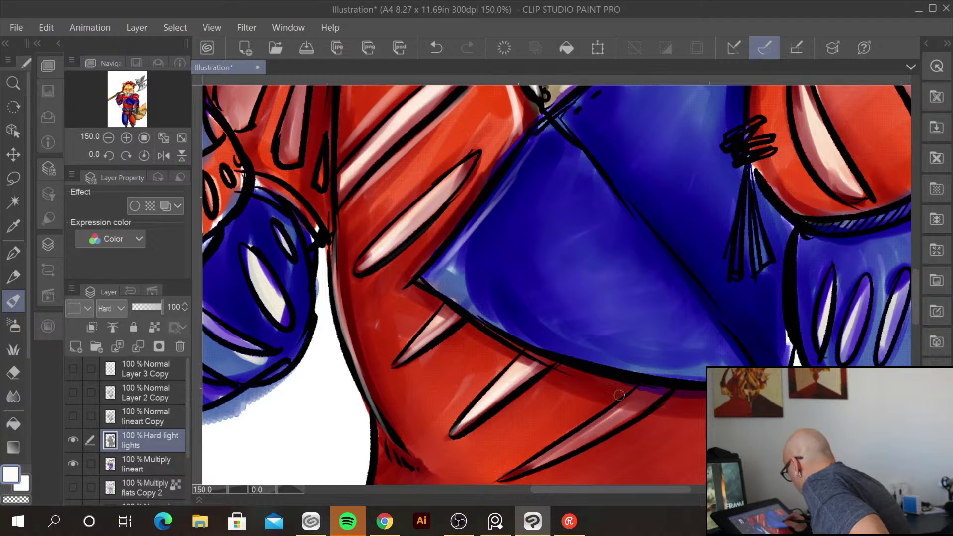
drag(663, 386, 536, 464)
Paint white edge highlights around the blue chest flap and light strokes on the red fabric at the waist
drag(661, 442, 523, 389)
drag(379, 112, 293, 226)
drag(337, 174, 288, 230)
mouse_move(310, 196)
mouse_down()
mouse_move(428, 299)
mouse_move(317, 247)
mouse_move(523, 323)
mouse_move(435, 296)
mouse_move(609, 327)
mouse_up()
drag(452, 126, 617, 340)
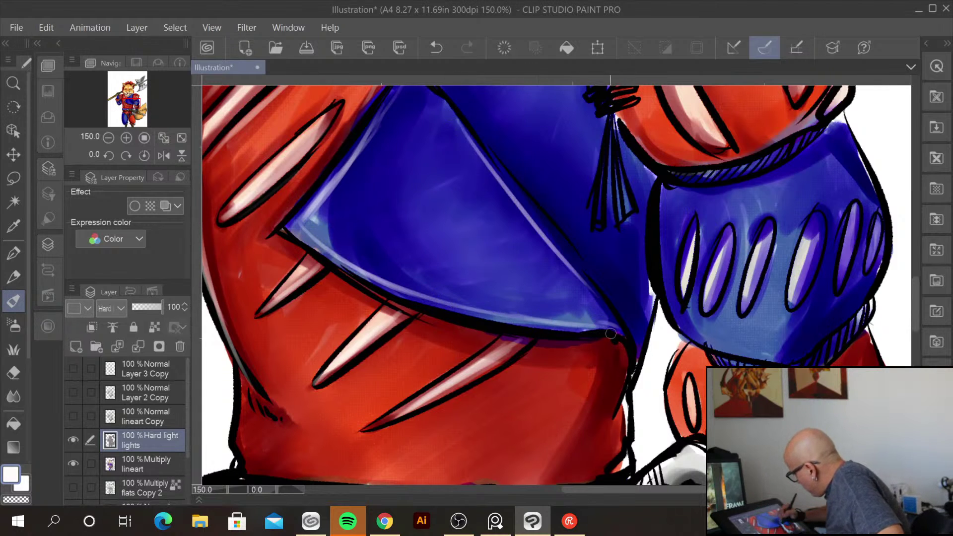
mouse_move(571, 254)
mouse_down()
mouse_move(617, 324)
mouse_move(623, 373)
mouse_move(690, 251)
mouse_move(616, 322)
mouse_up()
drag(545, 338, 583, 340)
mouse_move(677, 326)
mouse_down()
mouse_move(694, 313)
mouse_move(673, 309)
mouse_up()
drag(341, 257, 391, 292)
drag(323, 325, 387, 329)
Highlight the puffed red shoulder sleeve on the axe-blade side, including its pale slashes, seams and lower trim
key(ctrl+minus)
key(ctrl+minus)
key(ctrl+minus)
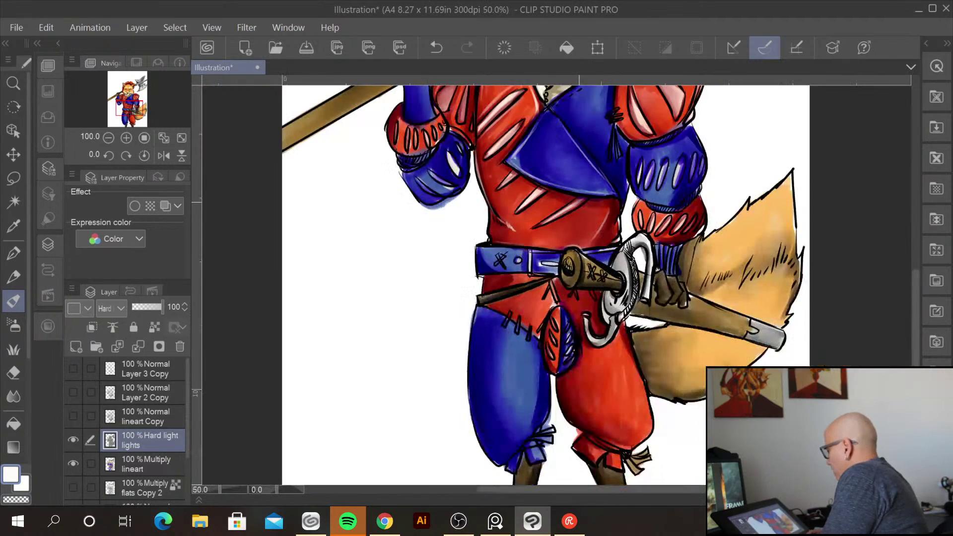
drag(677, 168, 561, 297)
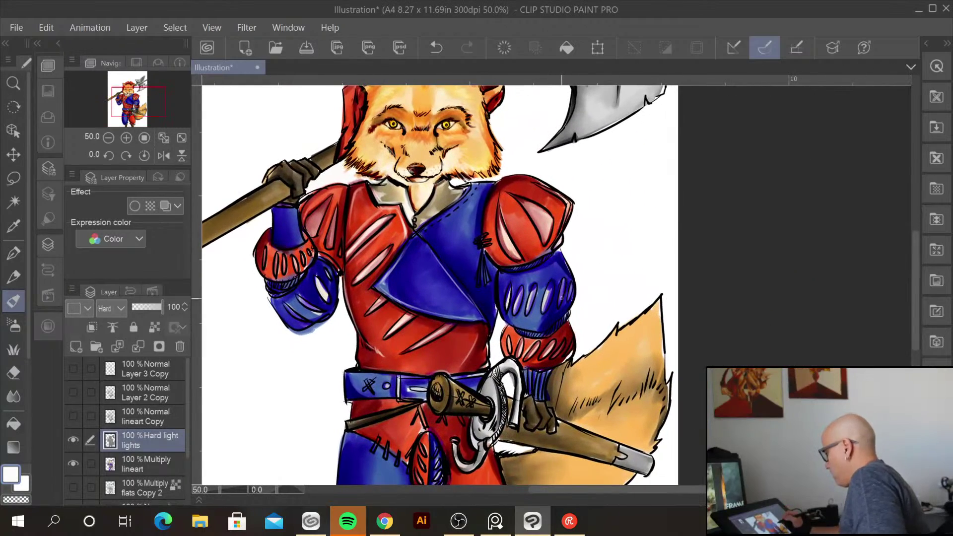
key(ctrl+plus)
key(ctrl+plus)
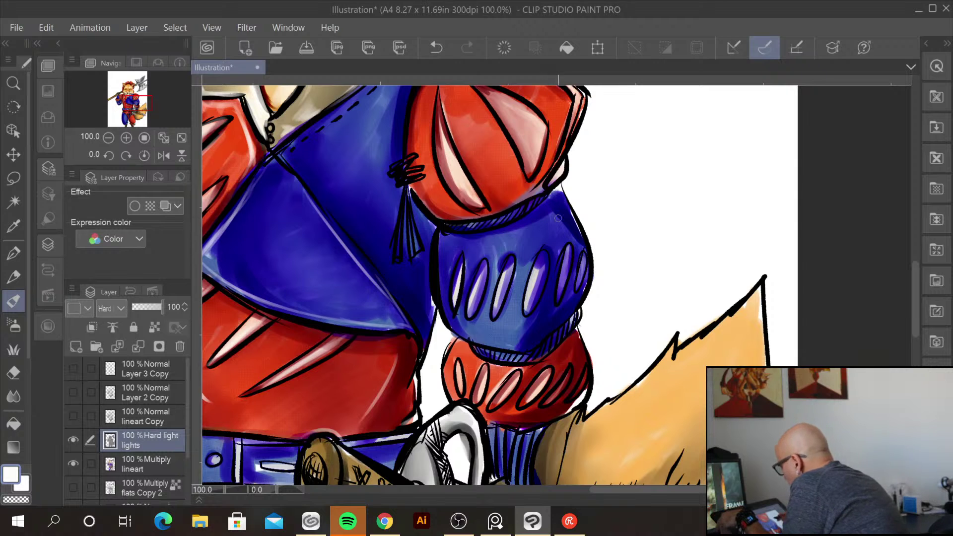
drag(472, 190, 507, 289)
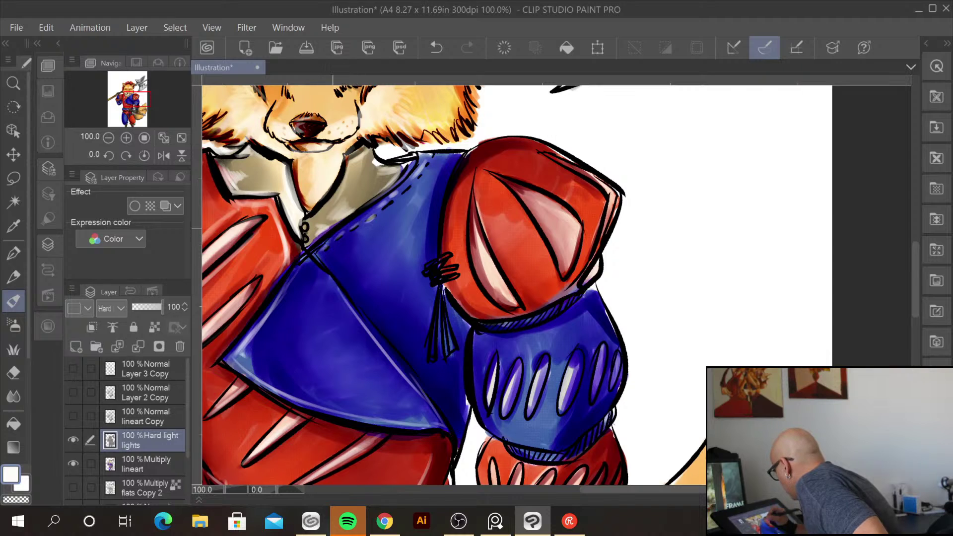
mouse_move(452, 163)
mouse_down()
mouse_move(441, 196)
mouse_move(449, 266)
mouse_move(506, 183)
mouse_move(480, 214)
mouse_move(452, 144)
mouse_move(472, 242)
mouse_move(475, 232)
mouse_move(505, 298)
mouse_move(477, 213)
mouse_move(515, 304)
mouse_up()
mouse_move(553, 206)
mouse_down()
mouse_move(570, 268)
mouse_move(578, 223)
mouse_move(576, 268)
mouse_up()
drag(513, 196, 557, 279)
drag(524, 210, 543, 321)
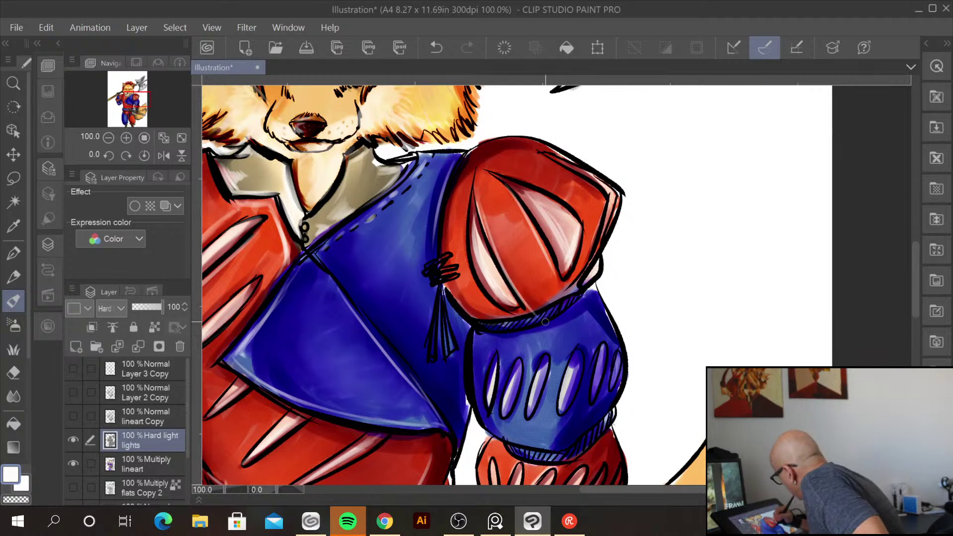
mouse_move(576, 253)
mouse_down()
mouse_move(578, 279)
mouse_move(540, 310)
mouse_up()
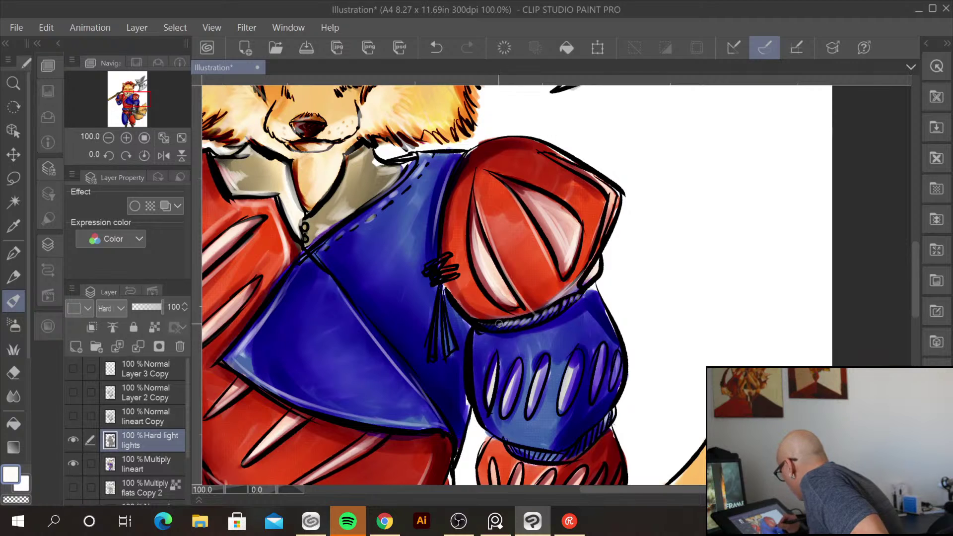
Add further white highlights to the red panels and upper edge of the puffed shoulder sleeve on the axe-blade side
drag(638, 282, 593, 326)
drag(564, 244, 553, 281)
drag(545, 216, 572, 239)
drag(514, 191, 538, 214)
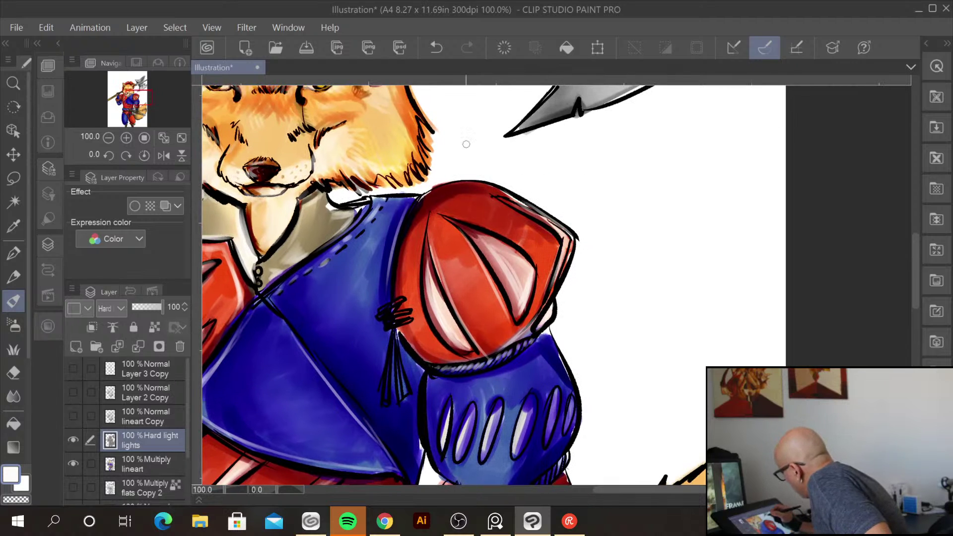
drag(419, 201, 487, 183)
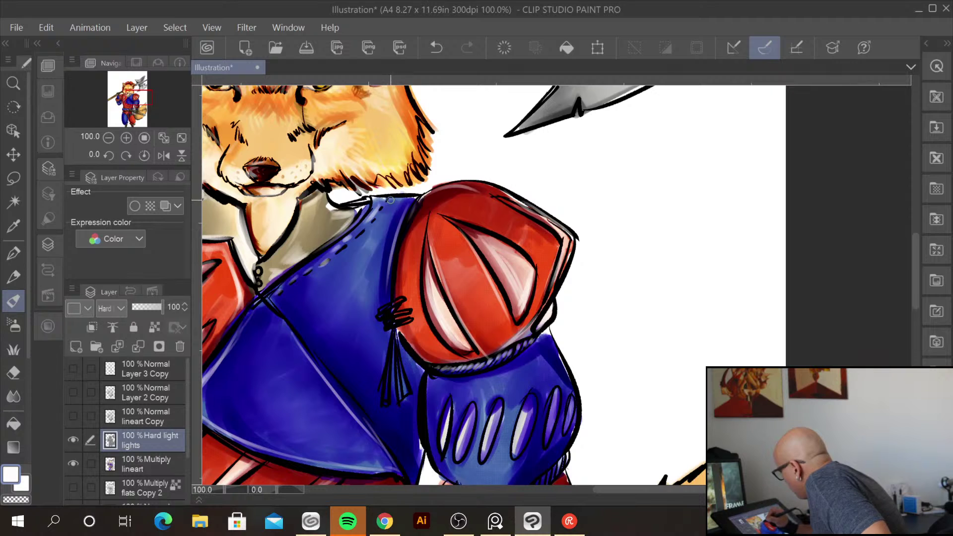
Paint light strokes along the blue shoulder beside the collar and sleeve, and on the edges of the blue chest flap
drag(417, 198, 404, 246)
drag(367, 204, 346, 230)
drag(534, 376, 583, 256)
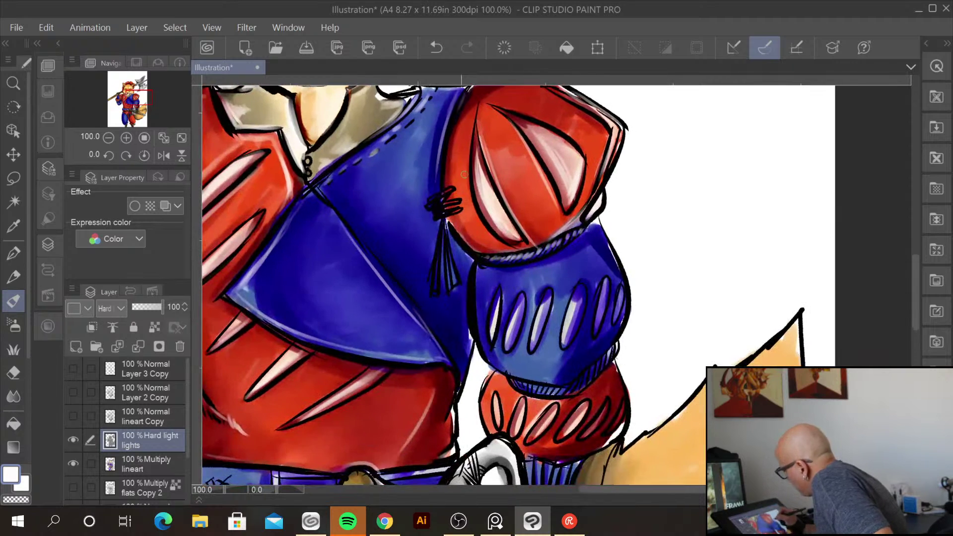
drag(372, 264, 403, 307)
mouse_move(255, 253)
mouse_down()
mouse_move(245, 278)
mouse_move(268, 249)
mouse_up()
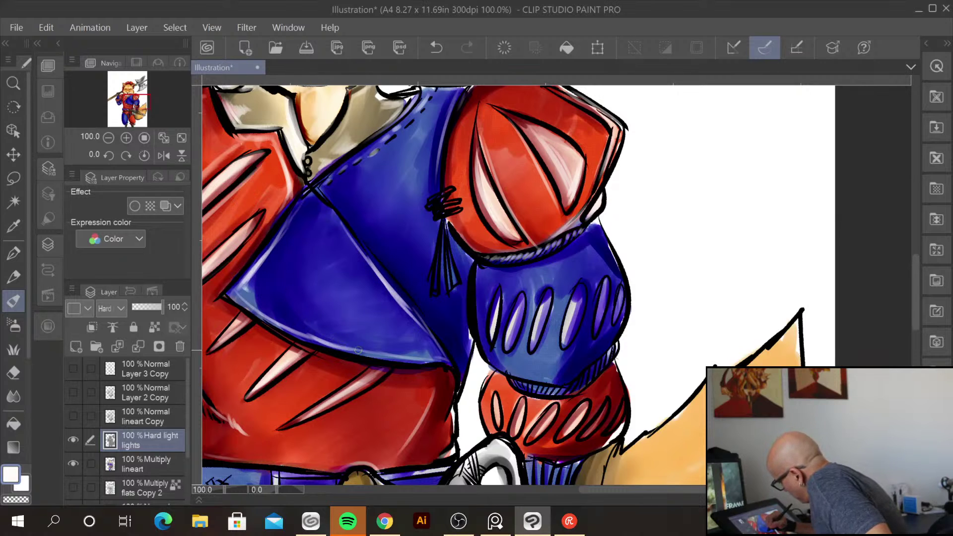
Highlight the lower blue sleeve puff with its braided trim, and the slashes and edges of the red forearm puff
drag(603, 362, 573, 236)
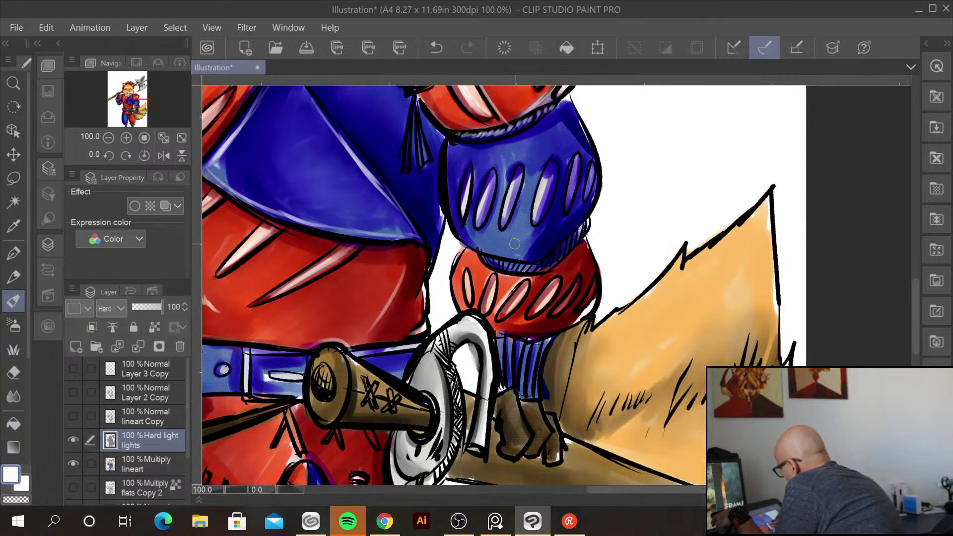
mouse_move(514, 245)
mouse_down()
mouse_move(501, 228)
mouse_move(489, 243)
mouse_move(513, 237)
mouse_move(507, 251)
mouse_move(533, 250)
mouse_move(553, 228)
mouse_move(523, 254)
mouse_move(480, 245)
mouse_move(523, 239)
mouse_move(499, 249)
mouse_move(527, 251)
mouse_move(489, 245)
mouse_move(548, 246)
mouse_up()
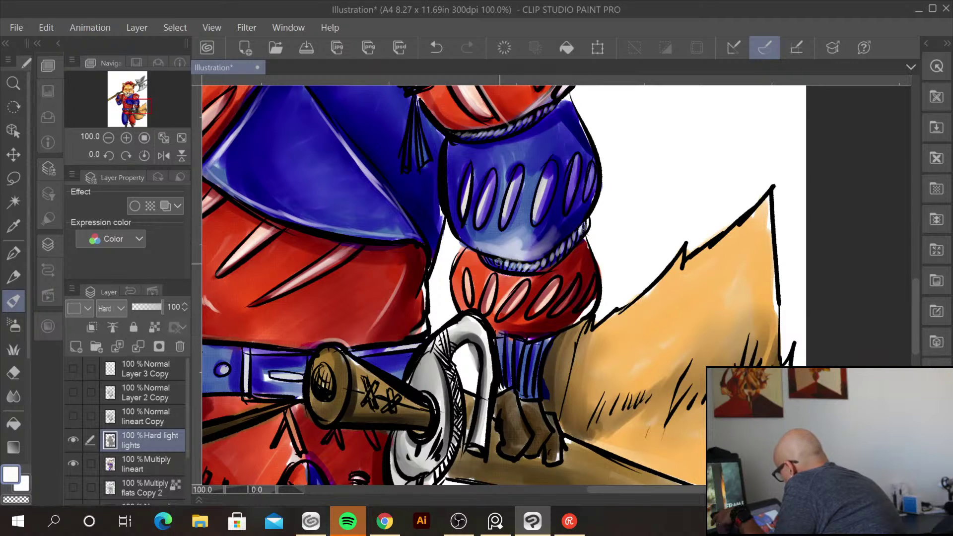
mouse_move(499, 279)
mouse_down()
mouse_move(486, 306)
mouse_move(506, 319)
mouse_up()
drag(554, 281, 534, 308)
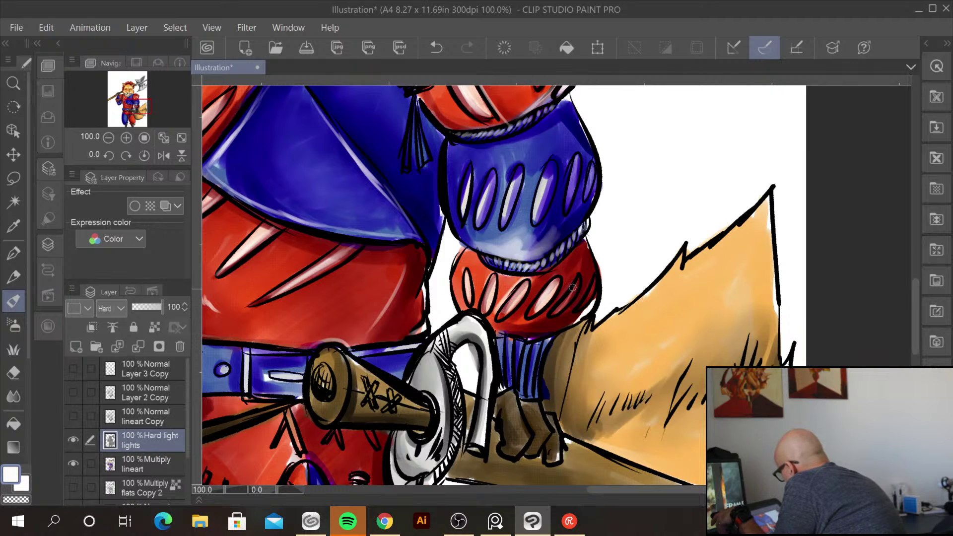
mouse_move(579, 241)
mouse_down()
mouse_move(595, 282)
mouse_move(583, 306)
mouse_up()
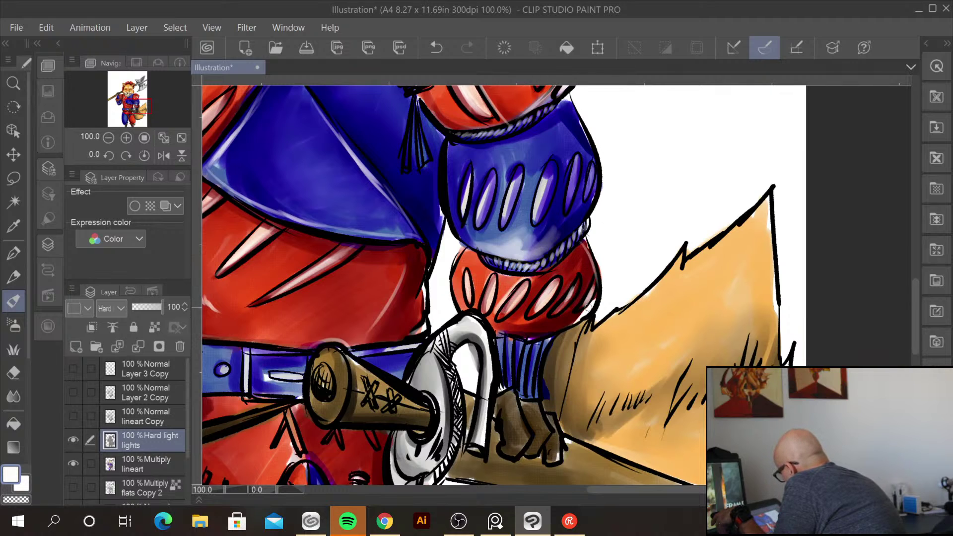
drag(505, 271, 554, 270)
drag(464, 256, 455, 303)
Paint white highlights on the ribbed blue cuff and the fingers of the brown glove holding the scabbard
mouse_move(500, 334)
mouse_down()
mouse_move(536, 335)
mouse_move(518, 395)
mouse_up()
mouse_move(524, 347)
mouse_down()
mouse_move(517, 383)
mouse_move(539, 402)
mouse_move(510, 383)
mouse_move(531, 435)
mouse_up()
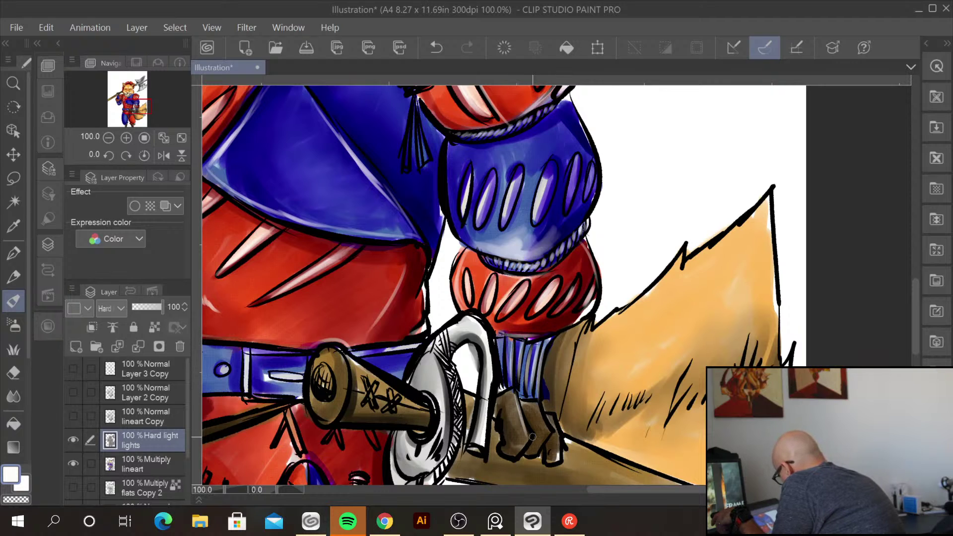
mouse_move(536, 402)
mouse_down()
mouse_move(558, 467)
mouse_move(568, 459)
mouse_up()
Brighten the sword's metal guard, including its curved hooks, and add highlights to the brown hilt
mouse_move(491, 325)
mouse_down()
mouse_move(447, 345)
mouse_move(436, 389)
mouse_move(441, 436)
mouse_up()
mouse_move(404, 399)
mouse_down()
mouse_move(377, 377)
mouse_move(385, 403)
mouse_up()
mouse_move(344, 364)
mouse_down()
mouse_move(338, 417)
mouse_move(373, 297)
mouse_up()
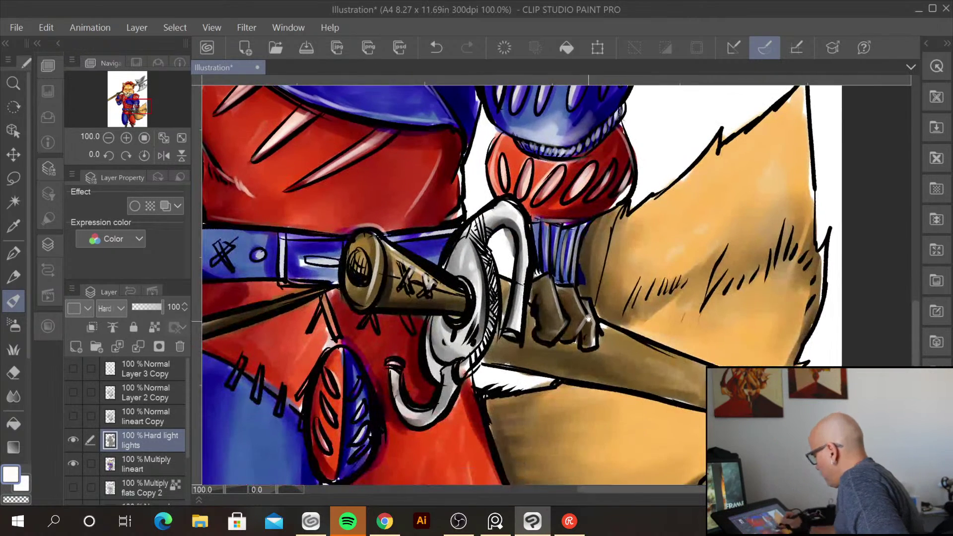
mouse_move(437, 354)
mouse_down()
mouse_move(424, 423)
mouse_move(400, 422)
mouse_up()
Brighten the slashes on both the red and blue halves of the codpiece with white strokes
drag(457, 426, 501, 381)
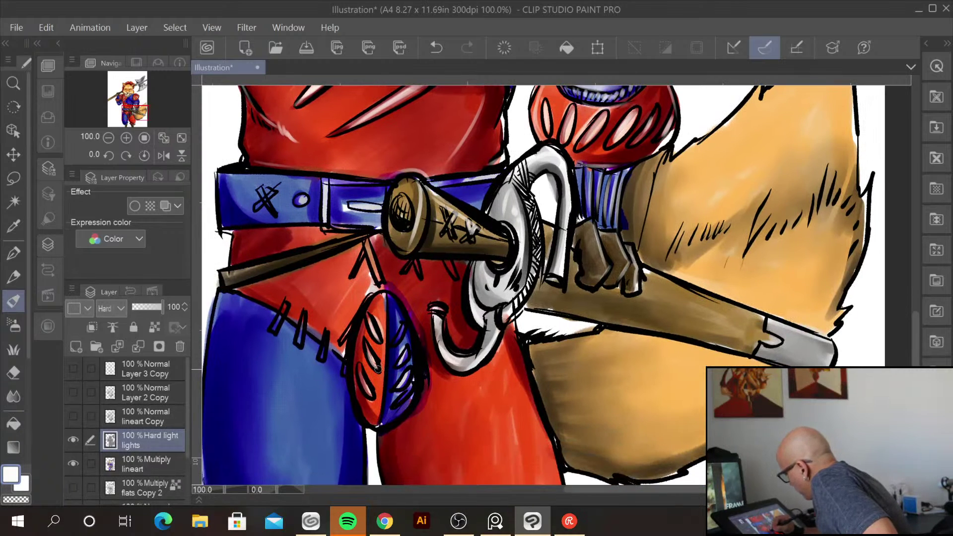
drag(361, 375, 367, 388)
mouse_move(408, 354)
mouse_down()
mouse_move(397, 296)
mouse_move(387, 415)
mouse_up()
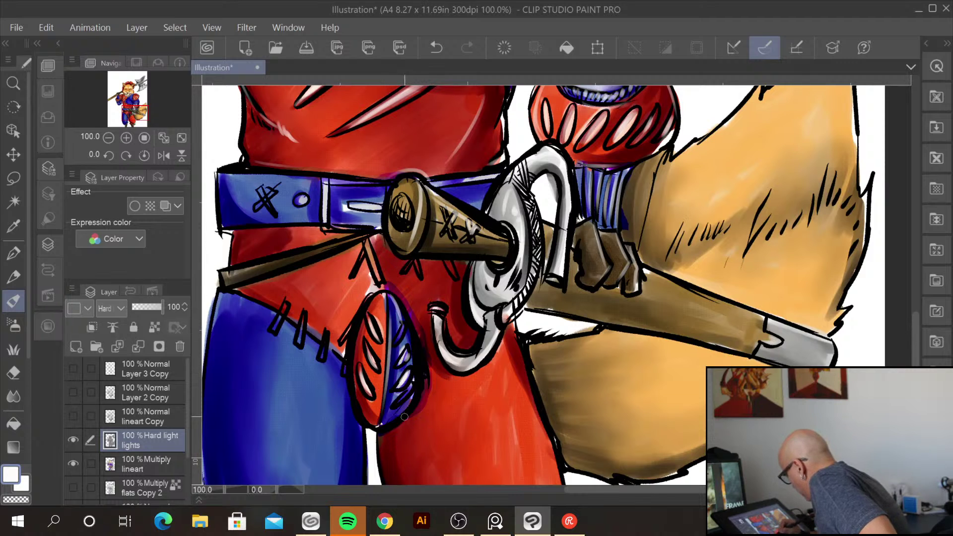
Outline the blue belt's buckle and upper edge with white highlights, and highlight the red fabric just above the belt
drag(424, 322, 473, 430)
drag(374, 296, 375, 337)
drag(378, 287, 435, 293)
drag(380, 338, 417, 333)
drag(478, 290, 551, 282)
mouse_move(412, 231)
mouse_down()
mouse_move(481, 183)
mouse_move(474, 193)
mouse_move(555, 201)
mouse_move(552, 222)
mouse_up()
Paint light strokes on the black tassel and its knot beside the puffed red shoulder sleeve
mouse_move(541, 169)
mouse_down()
mouse_move(454, 224)
mouse_move(419, 277)
mouse_move(434, 314)
mouse_up()
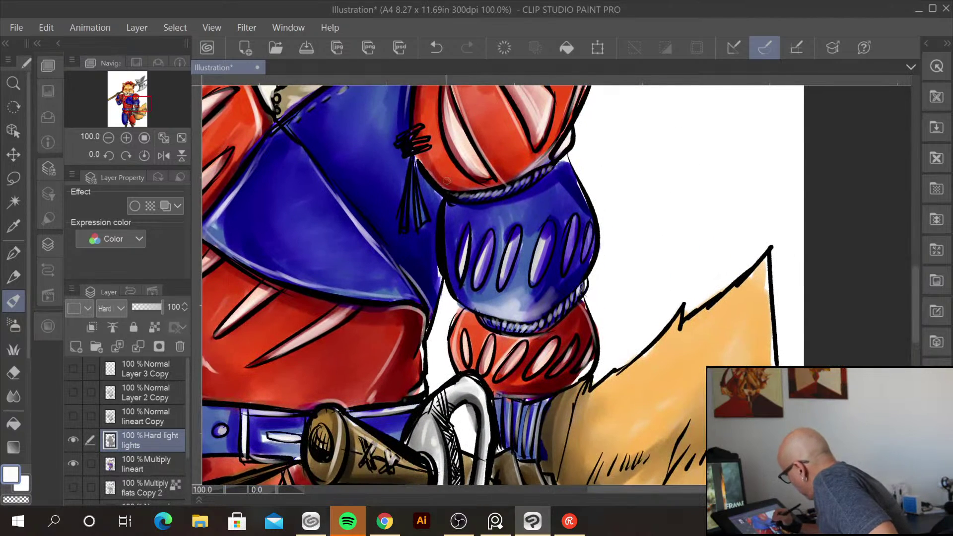
mouse_move(415, 180)
mouse_down()
mouse_move(420, 228)
mouse_move(409, 229)
mouse_move(421, 223)
mouse_up()
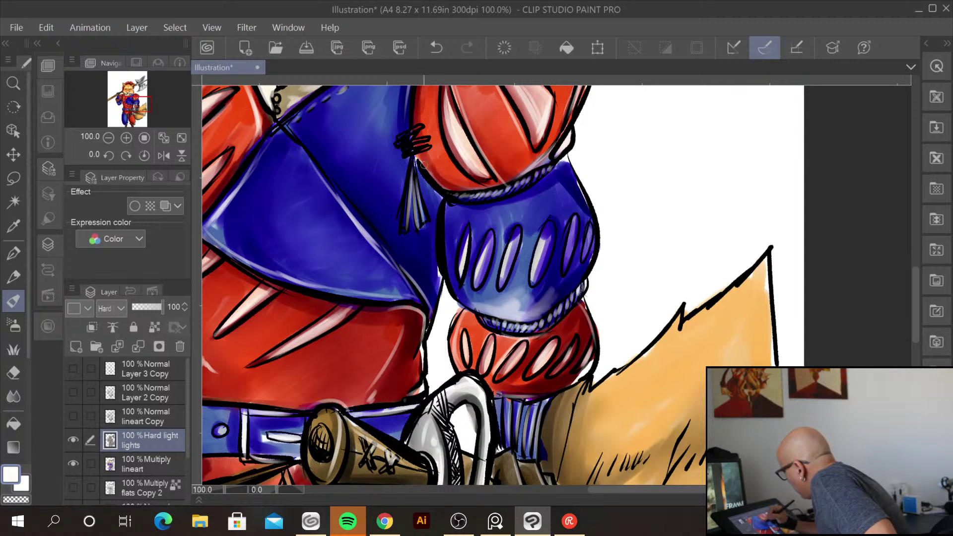
drag(462, 152, 448, 269)
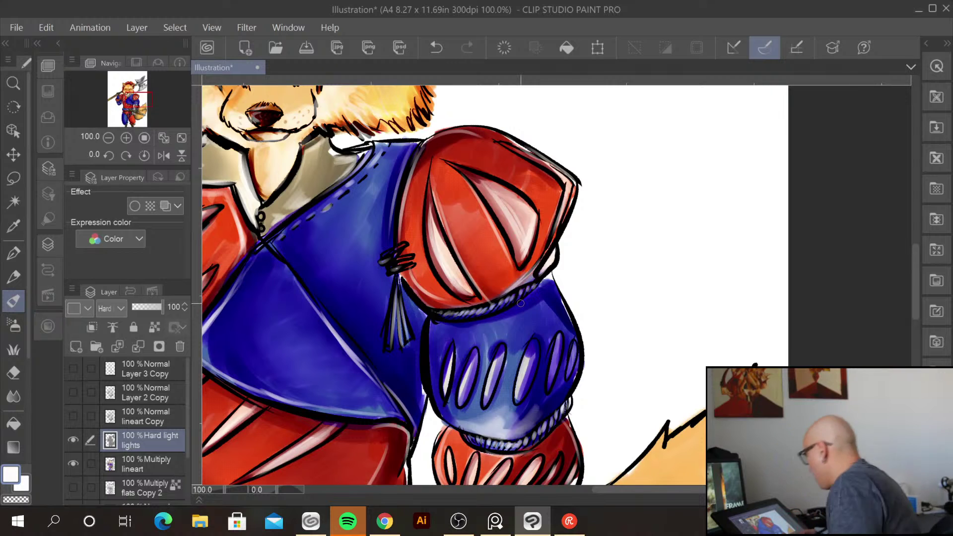
Highlight the red hip panel beside the codpiece and paint broad white strokes down the red breeches leg
key(ctrl+minus)
key(ctrl+minus)
drag(633, 395, 584, 325)
key(ctrl+minus)
key(ctrl+minus)
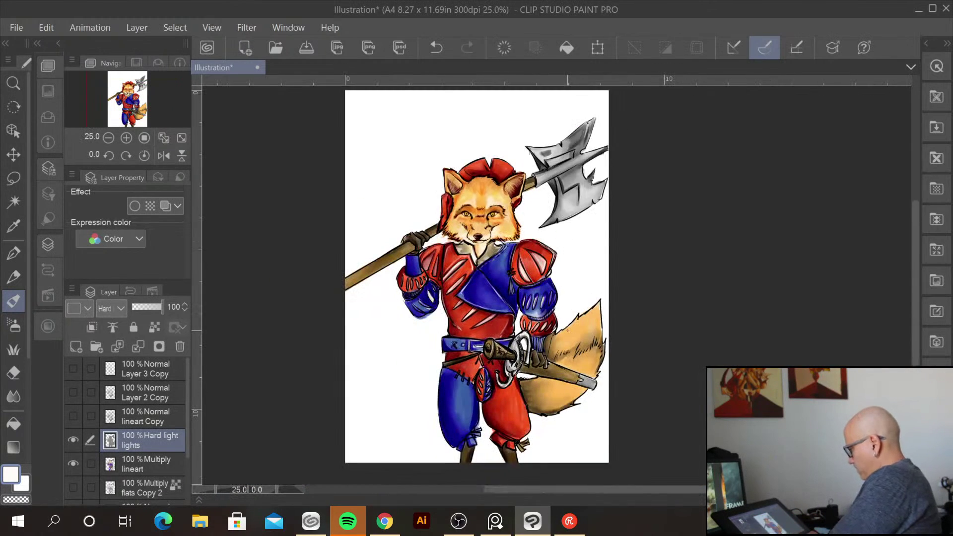
scroll(567, 331, up, 3)
drag(464, 298, 510, 170)
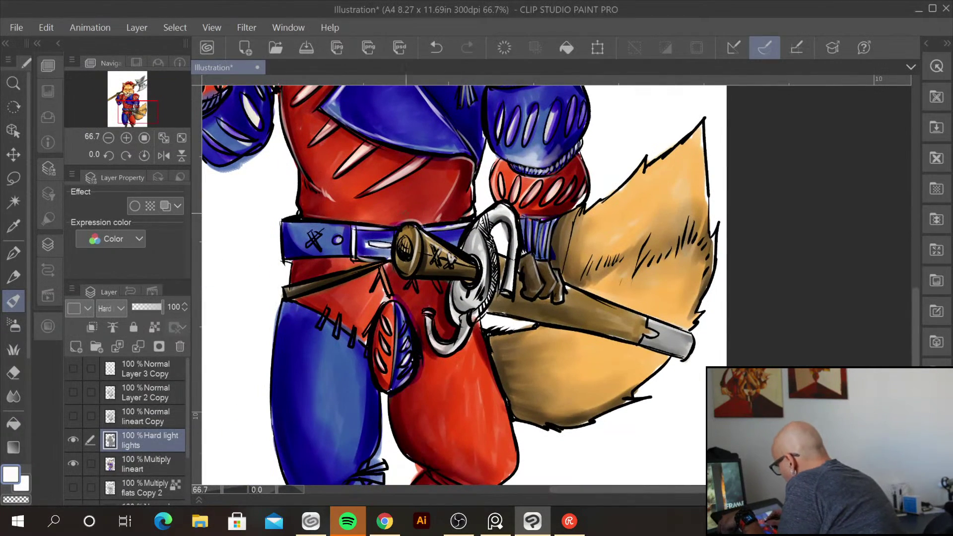
drag(379, 298, 362, 336)
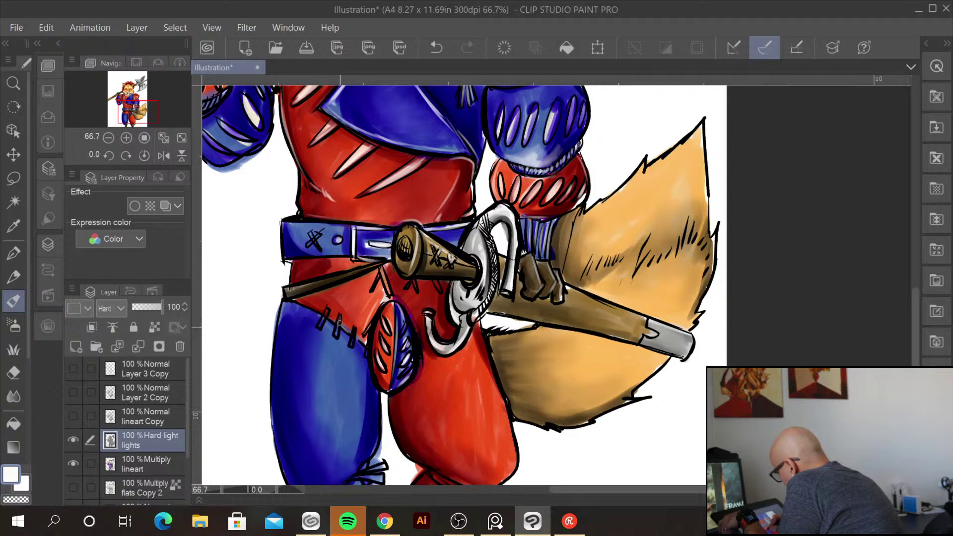
drag(507, 427, 531, 278)
drag(503, 191, 515, 356)
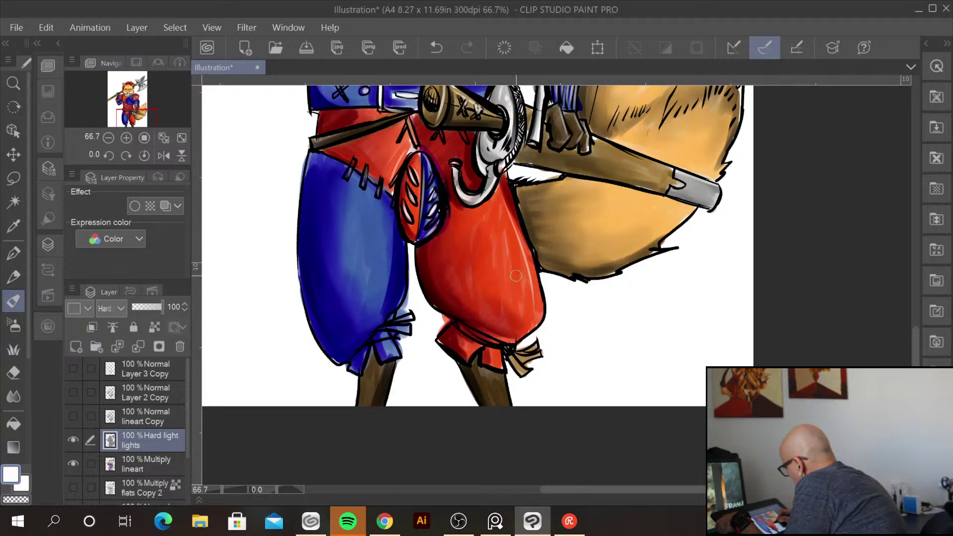
mouse_move(479, 272)
mouse_down()
mouse_move(537, 294)
mouse_move(499, 280)
mouse_move(525, 311)
mouse_move(535, 307)
mouse_move(481, 306)
mouse_move(527, 324)
mouse_move(497, 342)
mouse_up()
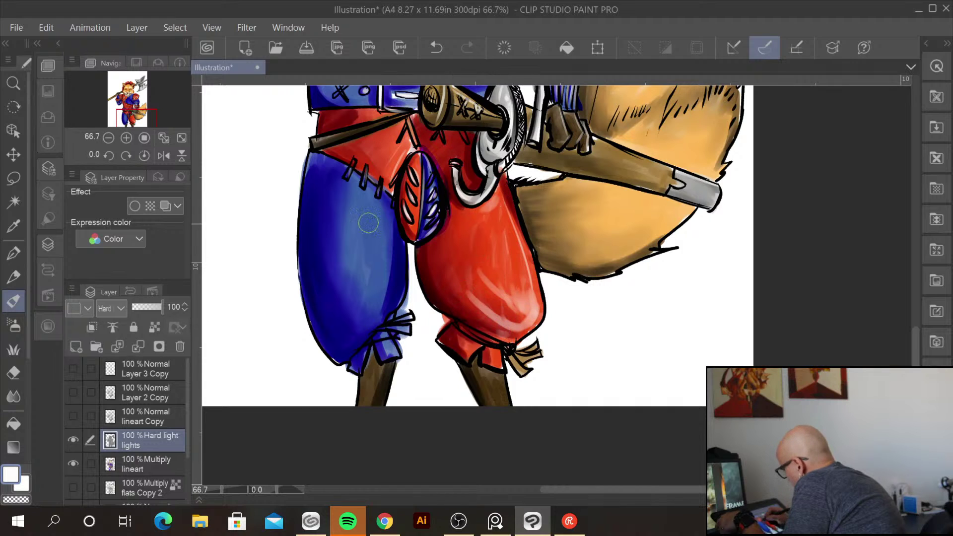
Paint curved white highlights on the blue breeches leg and light streaks down both brown lower legs
mouse_move(320, 232)
mouse_down()
mouse_move(366, 311)
mouse_move(371, 330)
mouse_move(353, 339)
mouse_move(383, 302)
mouse_move(370, 327)
mouse_move(365, 298)
mouse_up()
drag(358, 343, 382, 312)
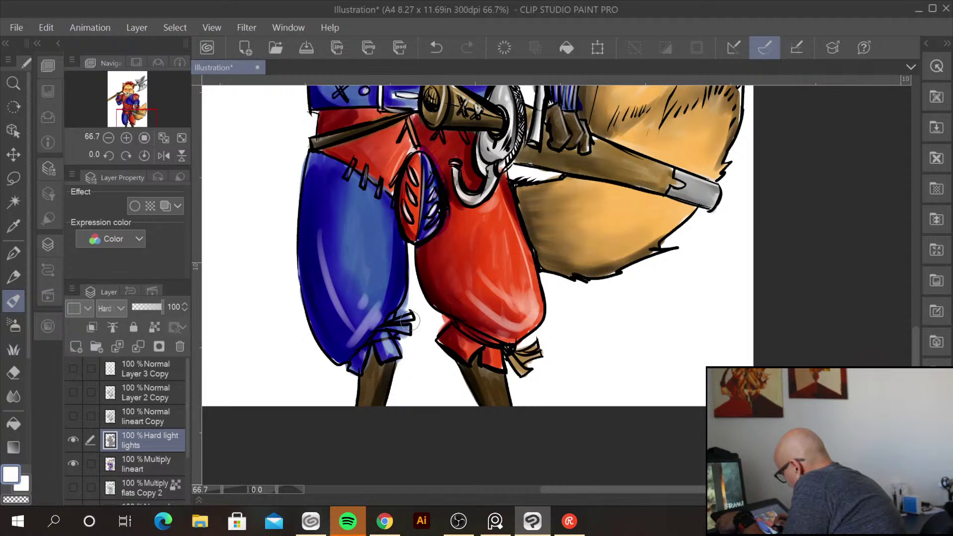
drag(382, 366, 364, 404)
drag(488, 377, 498, 404)
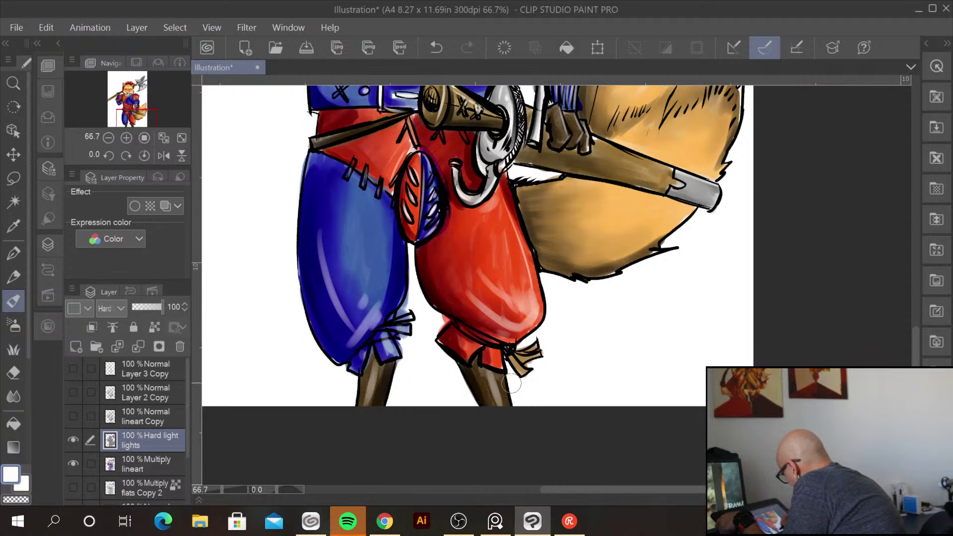
Paint white metallic highlights on the halberd's axe blade, along its cutting edges, notches and central shaft socket
drag(658, 270, 528, 434)
drag(479, 246, 634, 435)
drag(615, 334, 644, 346)
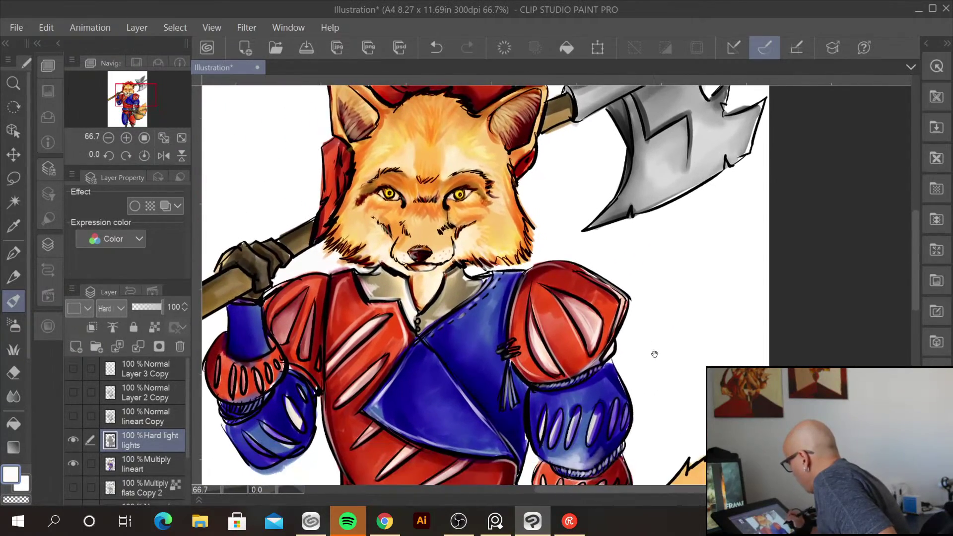
drag(643, 398, 608, 388)
scroll(607, 388, down, 1)
mouse_move(636, 304)
mouse_down()
mouse_move(629, 229)
mouse_move(658, 298)
mouse_move(558, 370)
mouse_up()
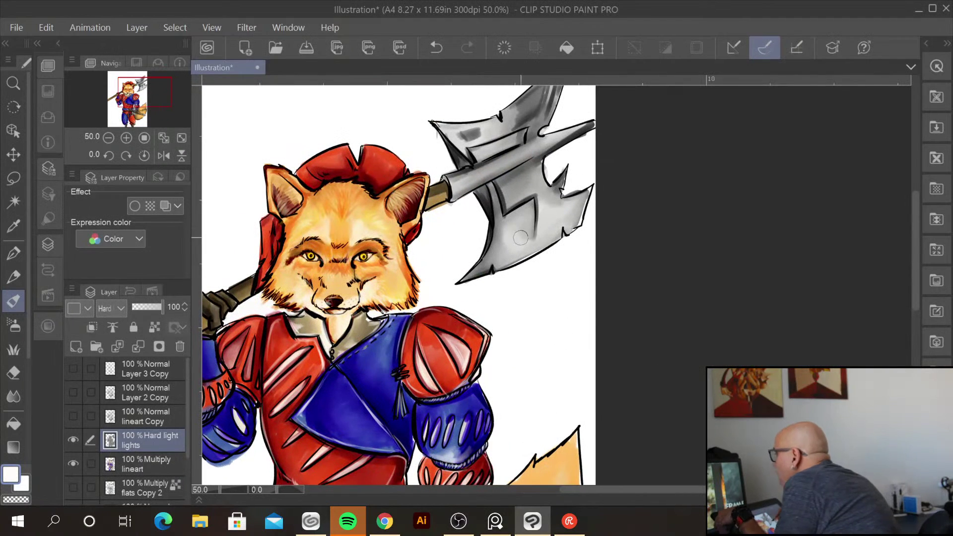
mouse_move(496, 236)
mouse_down()
mouse_move(467, 274)
mouse_move(534, 246)
mouse_move(515, 258)
mouse_up()
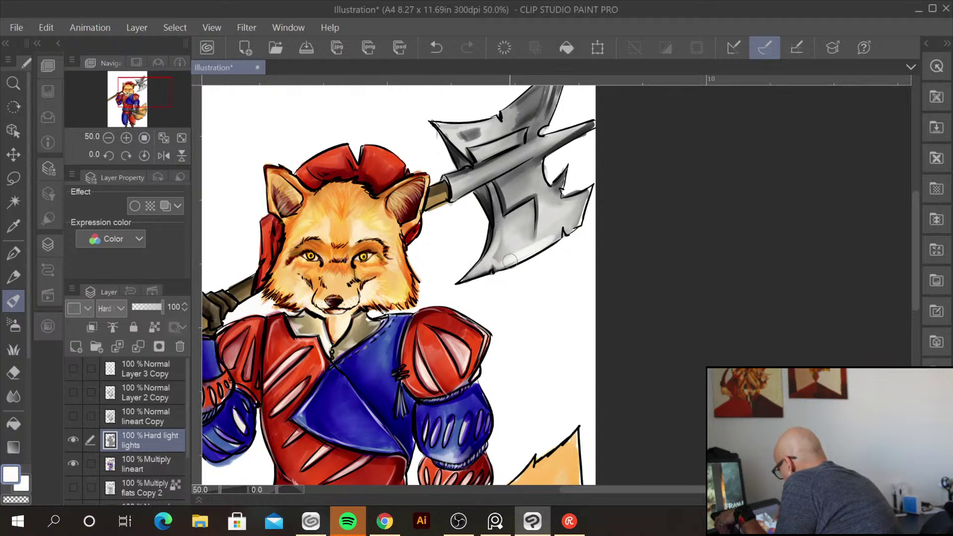
mouse_move(567, 188)
mouse_down()
mouse_move(556, 232)
mouse_move(572, 217)
mouse_move(584, 130)
mouse_move(548, 189)
mouse_move(573, 127)
mouse_move(591, 121)
mouse_move(446, 192)
mouse_up()
mouse_move(542, 92)
mouse_down()
mouse_move(506, 122)
mouse_move(496, 116)
mouse_move(442, 127)
mouse_move(539, 103)
mouse_move(541, 94)
mouse_move(517, 124)
mouse_move(460, 148)
mouse_move(466, 162)
mouse_move(455, 187)
mouse_move(496, 171)
mouse_up()
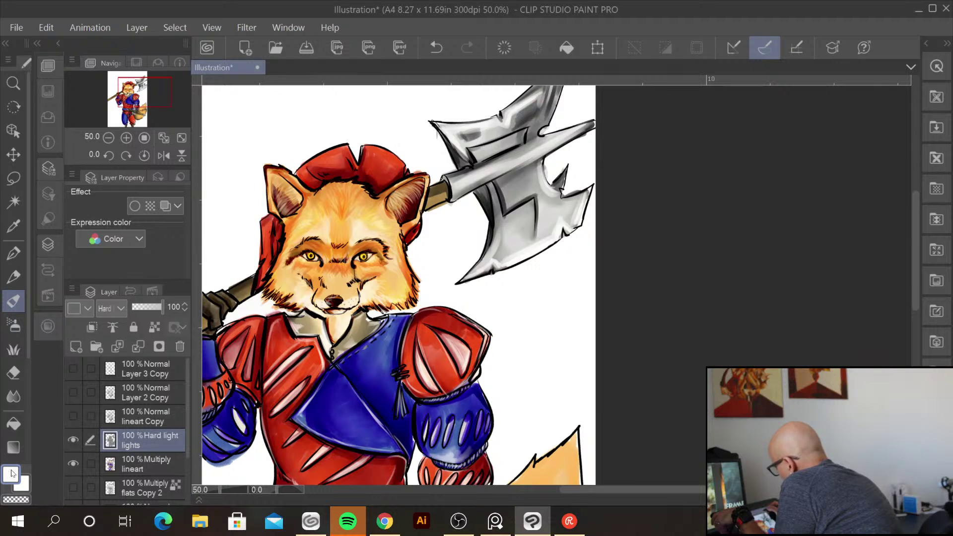
Brighten the metal tip of the scabbard in front of the tail with white strokes
key(ctrl+minus)
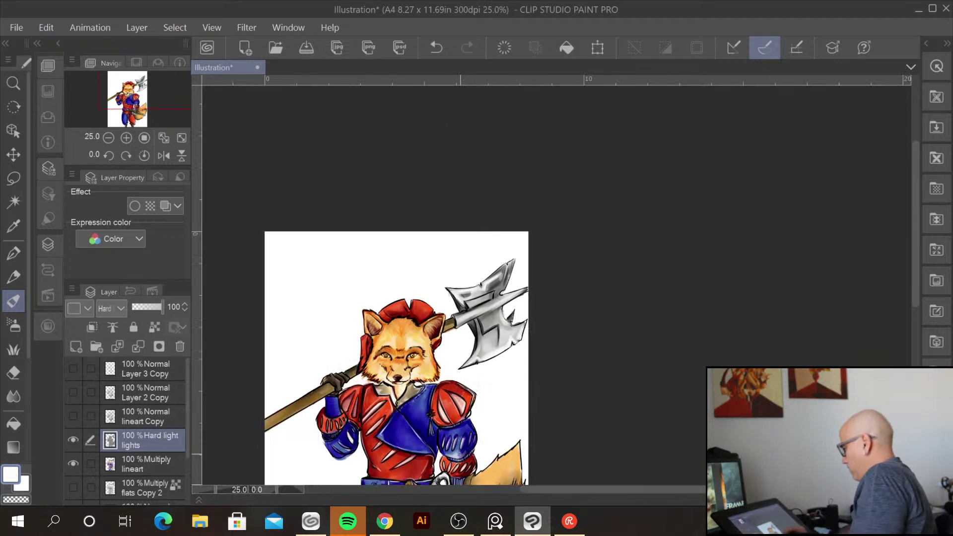
drag(522, 408, 529, 179)
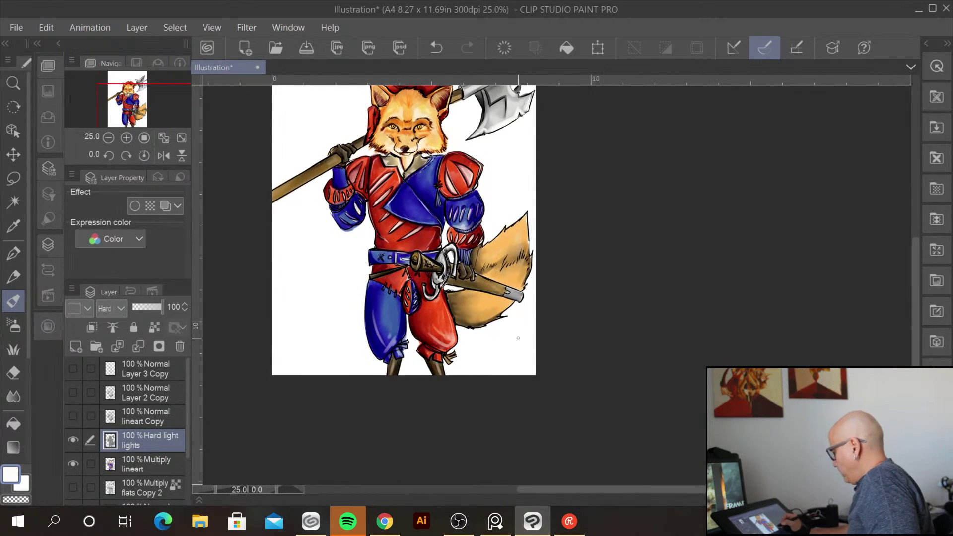
key(ctrl+plus)
key(ctrl+plus)
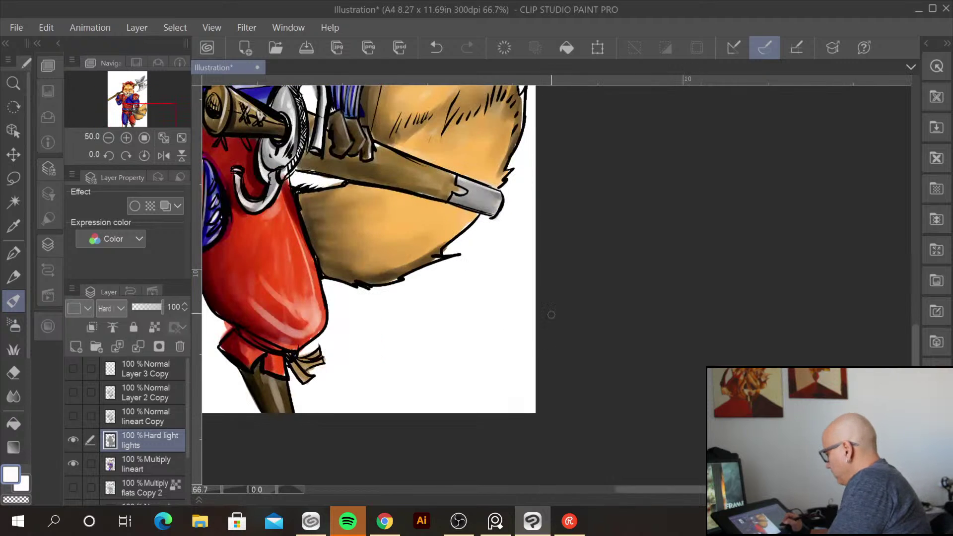
drag(475, 197, 481, 198)
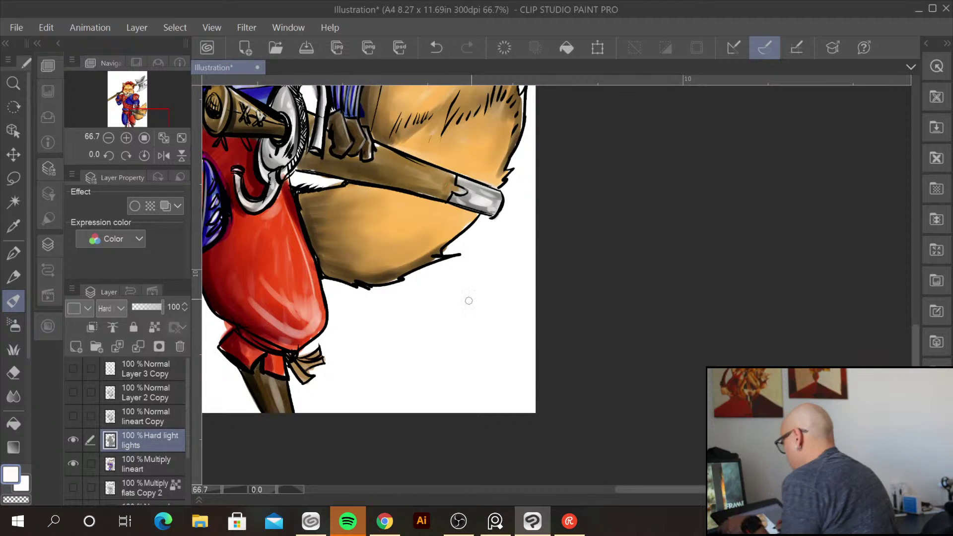
Set the drawing colour to brown 93480C and add a new layer directly above the lights layer
key(ctrl+minus)
key(ctrl+minus)
drag(499, 106, 473, 283)
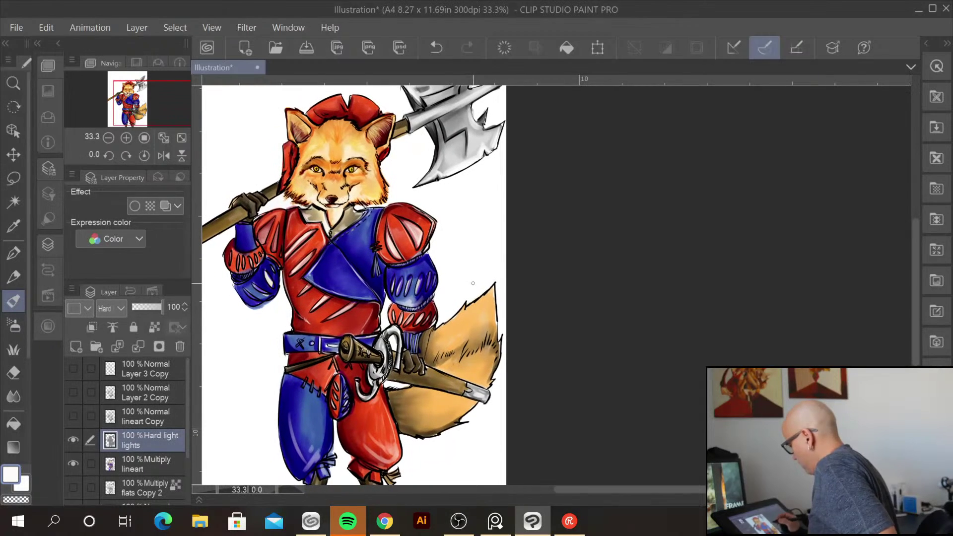
click(12, 476)
click(391, 295)
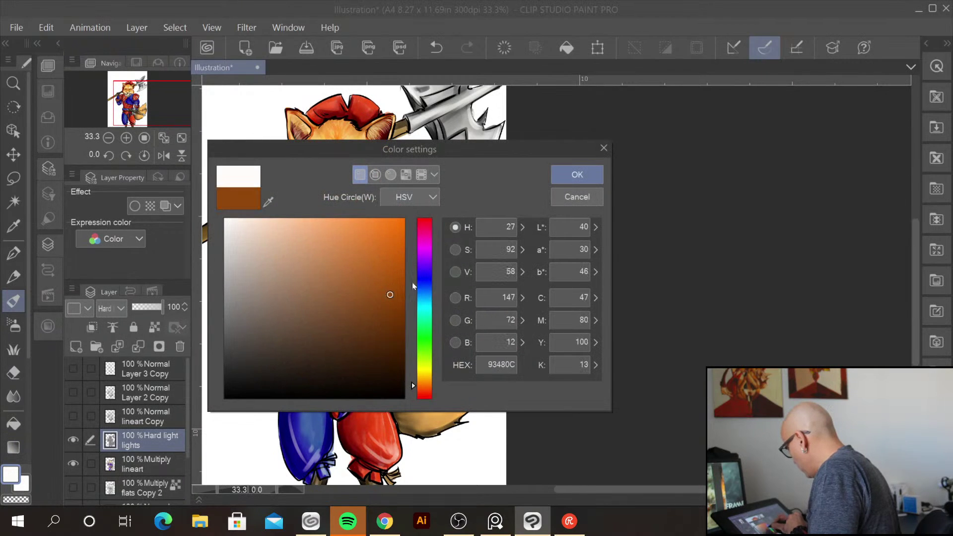
click(573, 176)
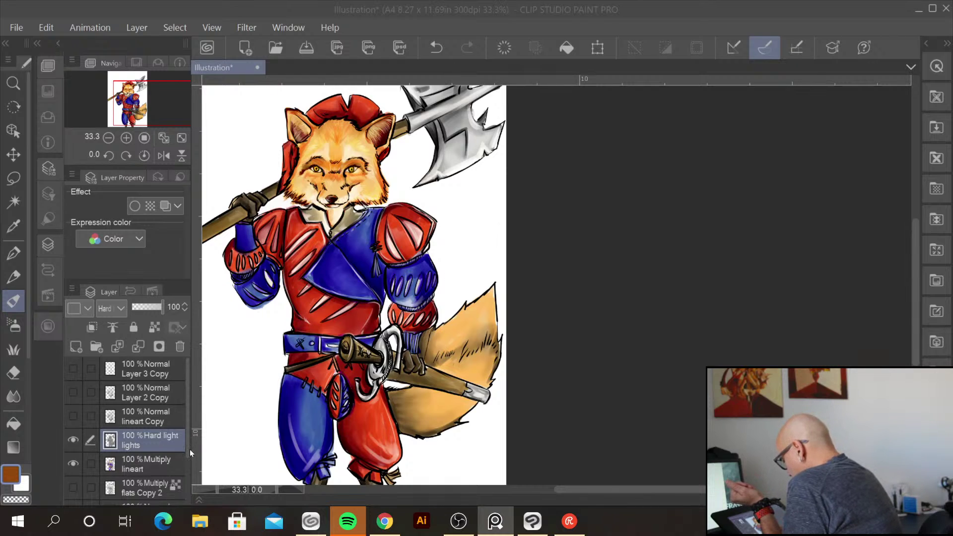
click(169, 436)
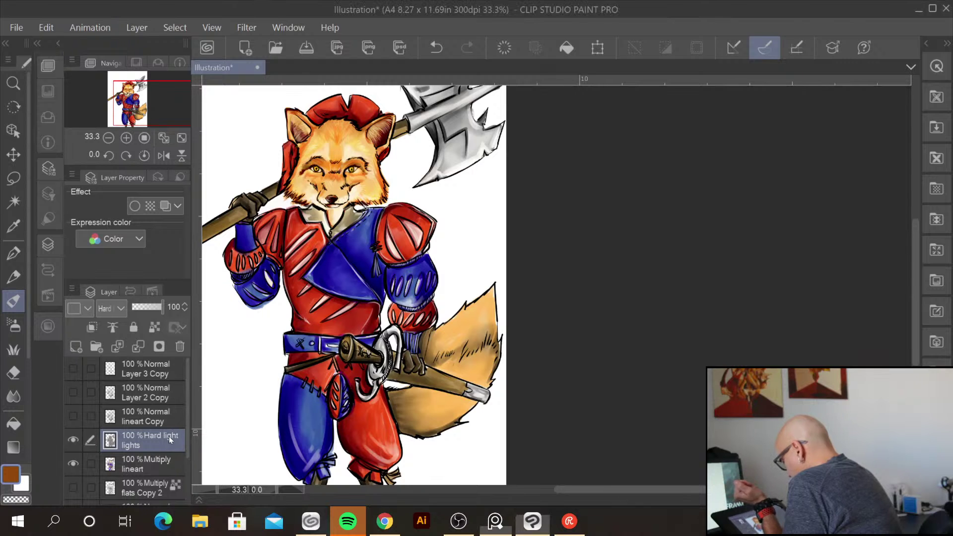
click(76, 346)
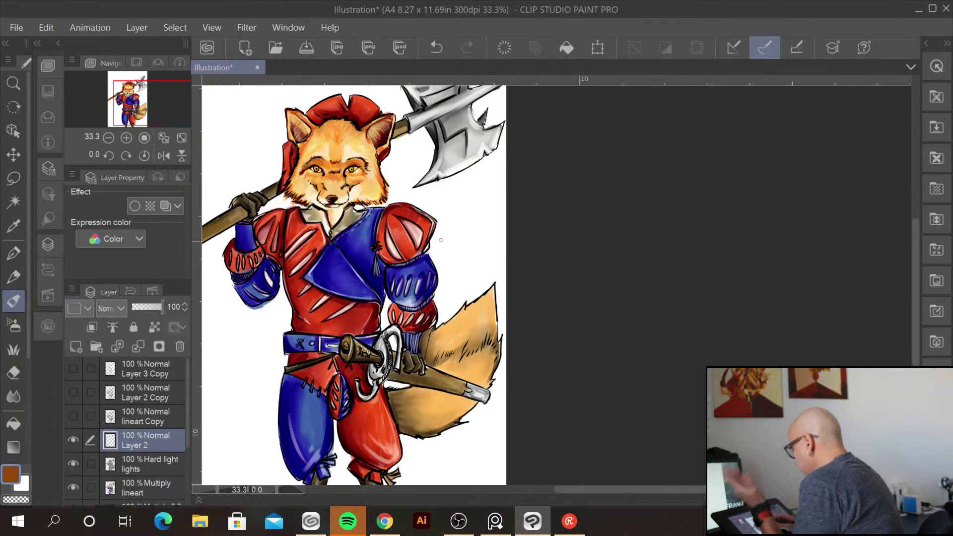
Sample the blue of the jacket and darken the drawing colour to deep blue 040474
scroll(455, 251, up, 2)
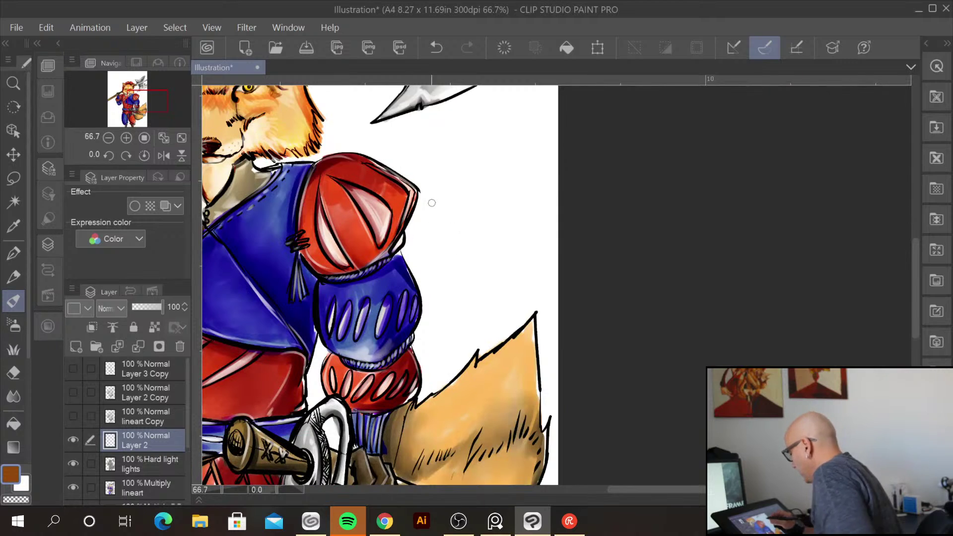
drag(443, 282, 472, 223)
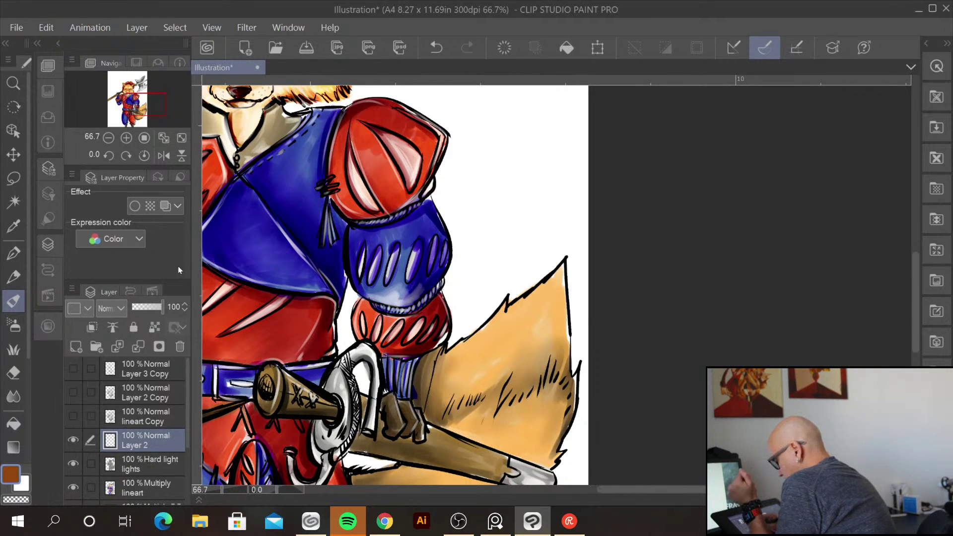
alt+click(294, 220)
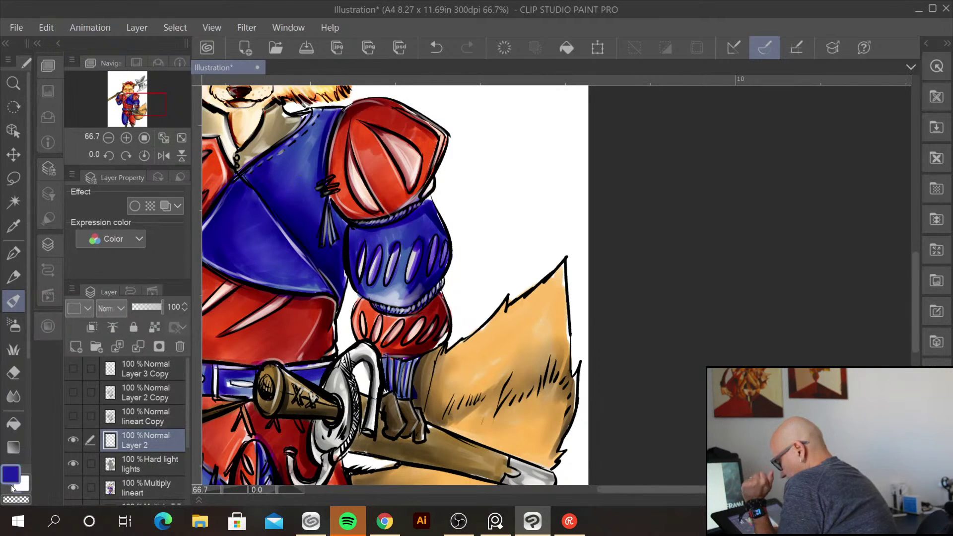
double_click(11, 474)
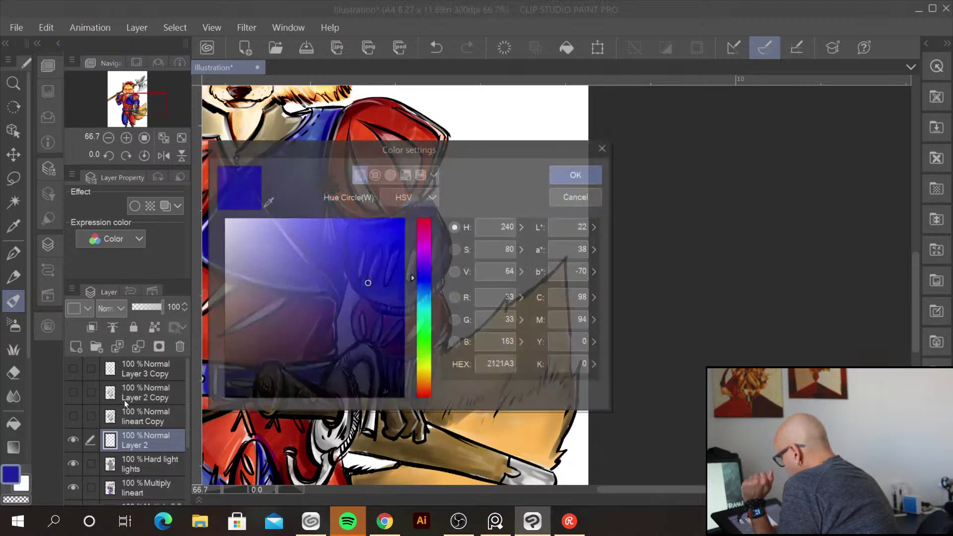
drag(370, 282, 398, 316)
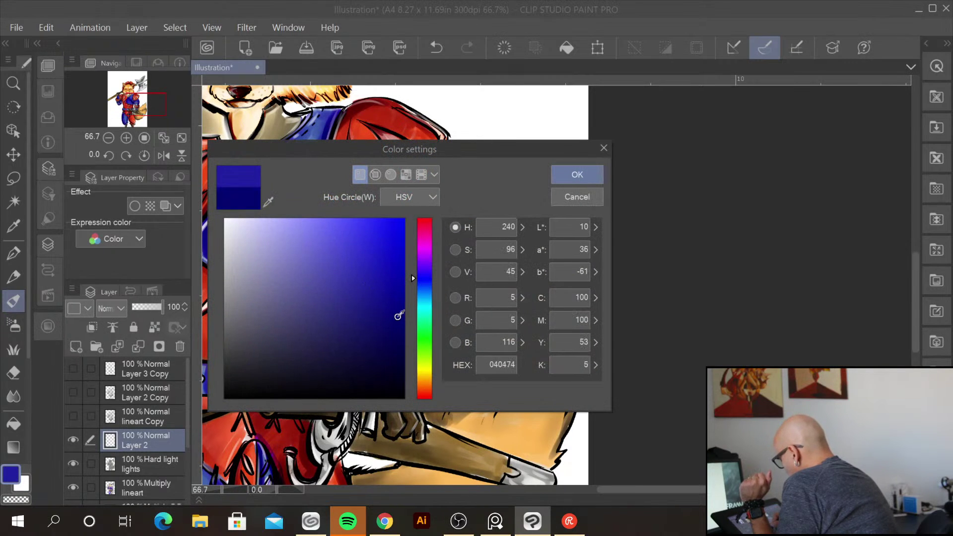
click(601, 171)
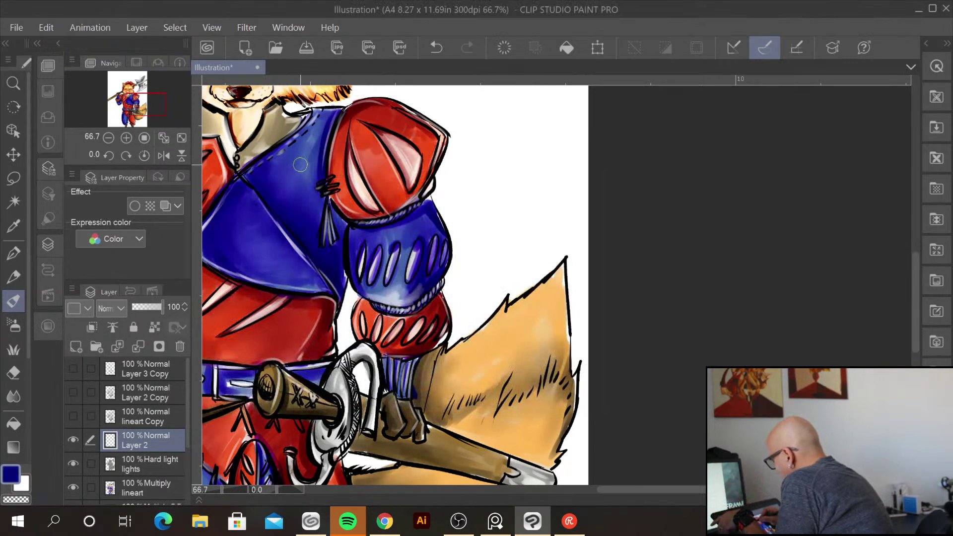
Paint deep blue shading over the blue jacket front and onto the adjoining puffed blue sleeve
mouse_move(312, 145)
mouse_down()
mouse_move(285, 189)
mouse_move(305, 170)
mouse_move(293, 199)
mouse_move(316, 195)
mouse_move(300, 236)
mouse_move(317, 200)
mouse_move(316, 242)
mouse_move(286, 201)
mouse_move(334, 243)
mouse_up()
mouse_move(317, 133)
mouse_down()
mouse_move(268, 189)
mouse_move(321, 121)
mouse_move(294, 157)
mouse_move(316, 140)
mouse_move(313, 195)
mouse_move(318, 123)
mouse_move(282, 158)
mouse_move(329, 113)
mouse_move(300, 164)
mouse_up()
mouse_move(268, 234)
mouse_down()
mouse_move(254, 209)
mouse_move(288, 266)
mouse_move(314, 282)
mouse_move(248, 266)
mouse_move(314, 286)
mouse_move(328, 228)
mouse_move(366, 231)
mouse_move(358, 232)
mouse_move(356, 280)
mouse_move(379, 233)
mouse_move(373, 243)
mouse_move(360, 237)
mouse_move(401, 226)
mouse_move(386, 233)
mouse_move(383, 293)
mouse_move(380, 267)
mouse_move(378, 286)
mouse_move(400, 229)
mouse_up()
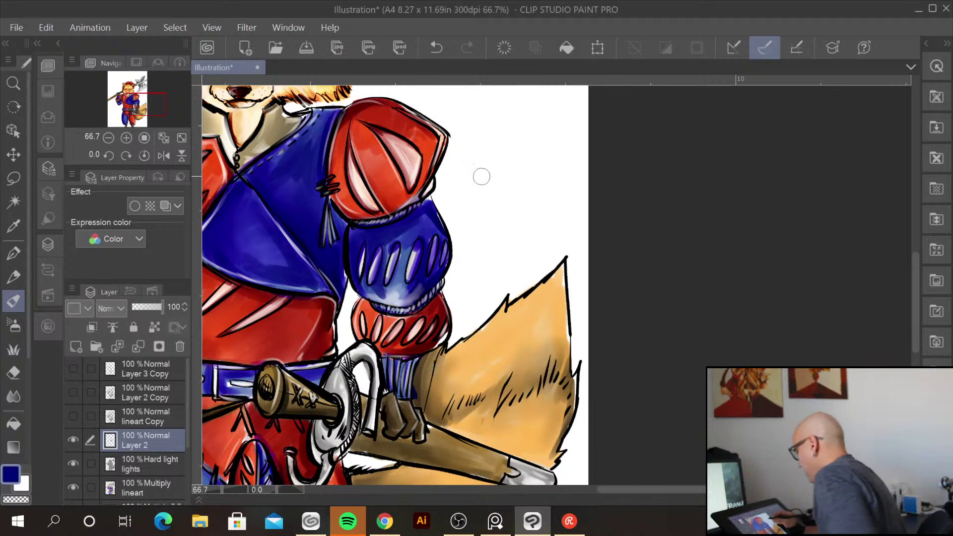
Shade the blue breeches leg with long deep blue strokes and darken the blue half of the codpiece
scroll(506, 228, down, 5)
scroll(506, 227, left, 5)
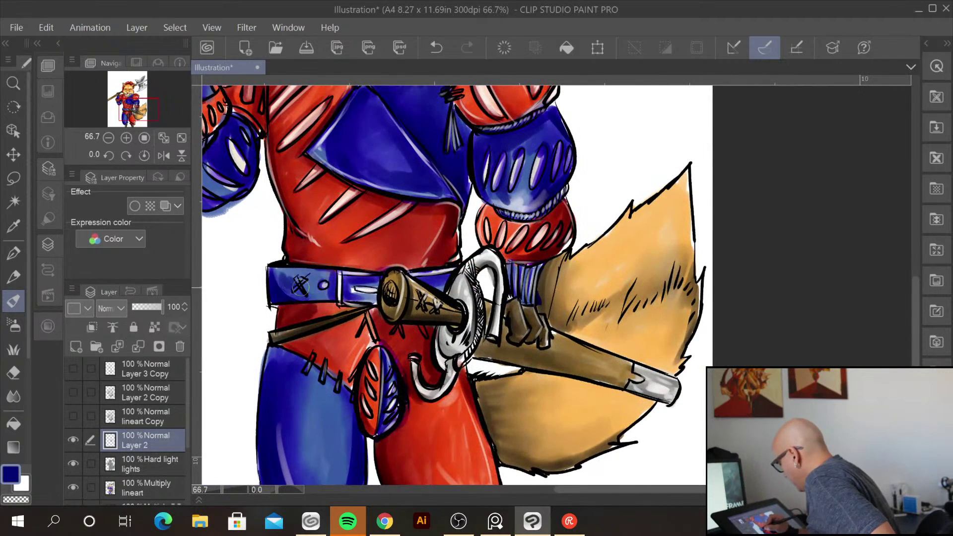
scroll(317, 291, down, 5)
mouse_move(342, 258)
mouse_down()
mouse_move(320, 352)
mouse_move(350, 250)
mouse_move(346, 342)
mouse_move(355, 315)
mouse_move(355, 305)
mouse_move(326, 366)
mouse_move(328, 351)
mouse_move(351, 336)
mouse_move(332, 381)
mouse_move(347, 362)
mouse_up()
mouse_move(322, 211)
mouse_down()
mouse_move(317, 328)
mouse_move(327, 233)
mouse_move(324, 320)
mouse_move(347, 243)
mouse_move(342, 327)
mouse_up()
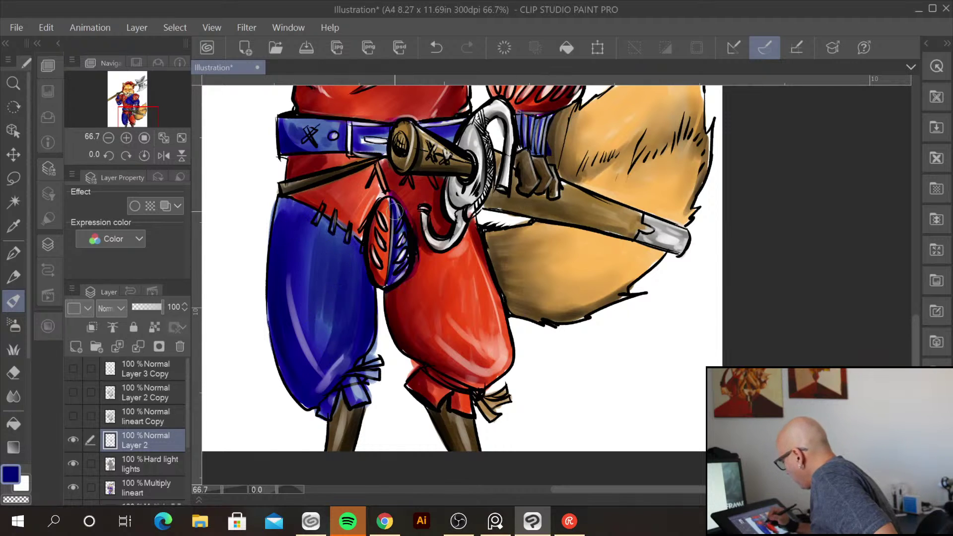
drag(400, 242, 397, 276)
Shade the lower puffed sleeve and the blue forearm cuff of the raised arm holding the halberd
drag(474, 213, 528, 411)
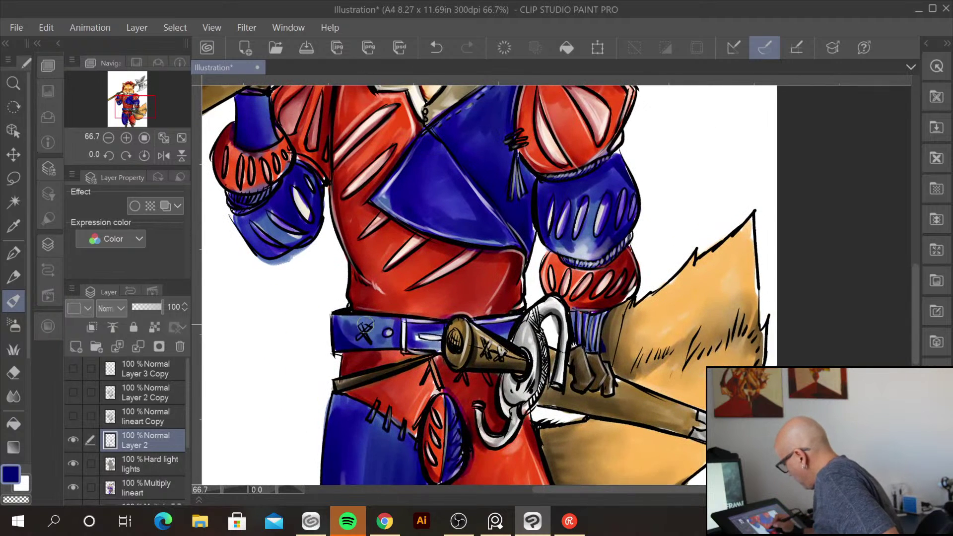
mouse_move(266, 214)
mouse_down()
mouse_move(288, 241)
mouse_move(251, 226)
mouse_move(258, 250)
mouse_up()
drag(310, 203, 344, 293)
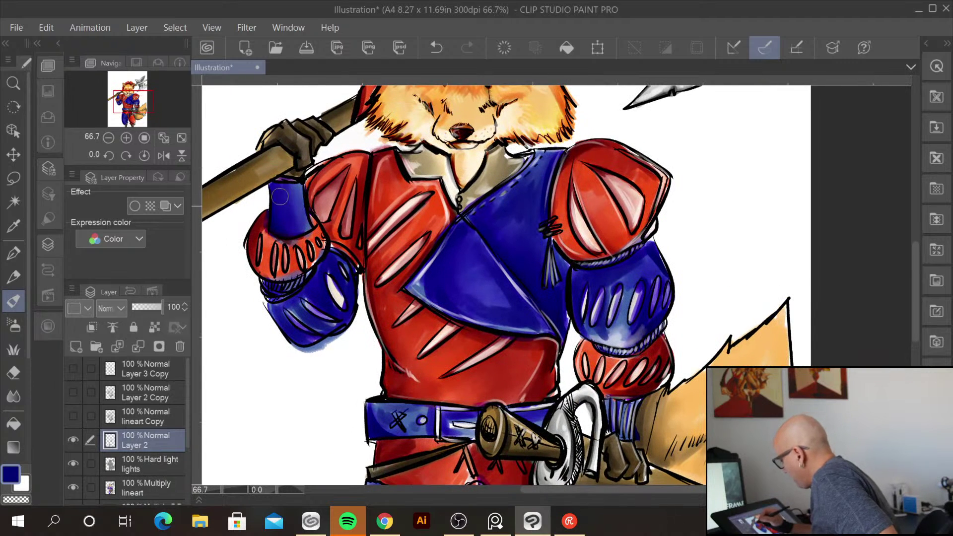
drag(287, 199, 300, 234)
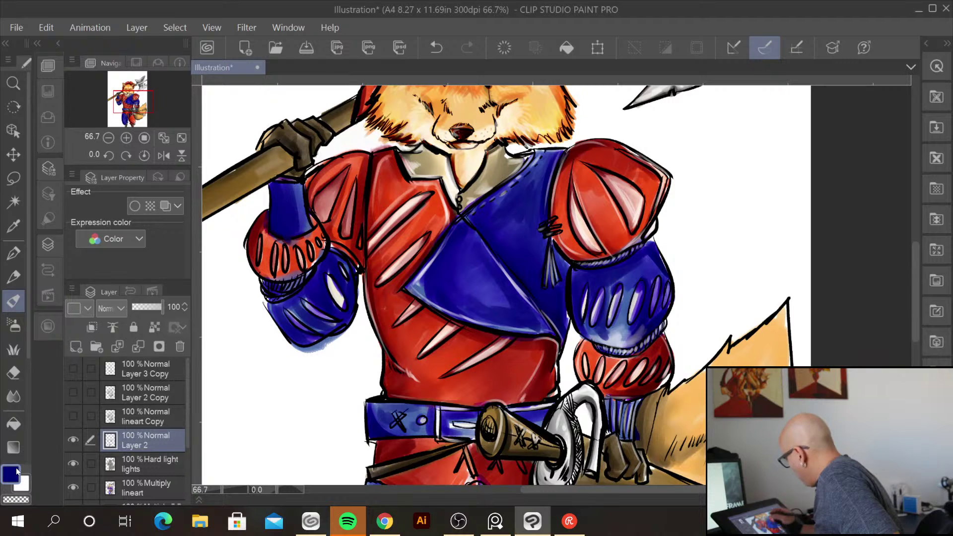
Change the drawing colour to a darker navy and deepen the folds of the raised arm's lower blue sleeve
click(11, 475)
click(400, 350)
click(577, 175)
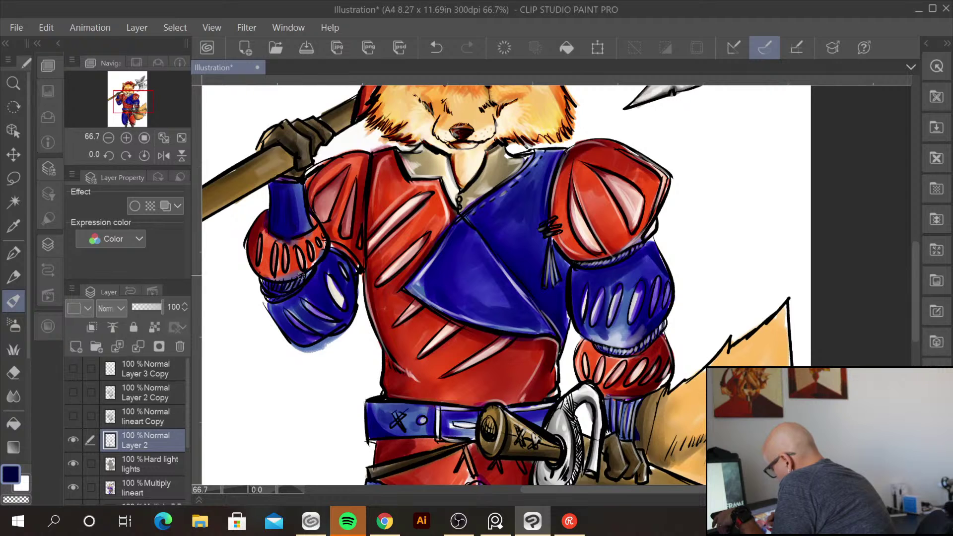
mouse_move(292, 308)
mouse_down()
mouse_move(321, 331)
mouse_move(297, 314)
mouse_up()
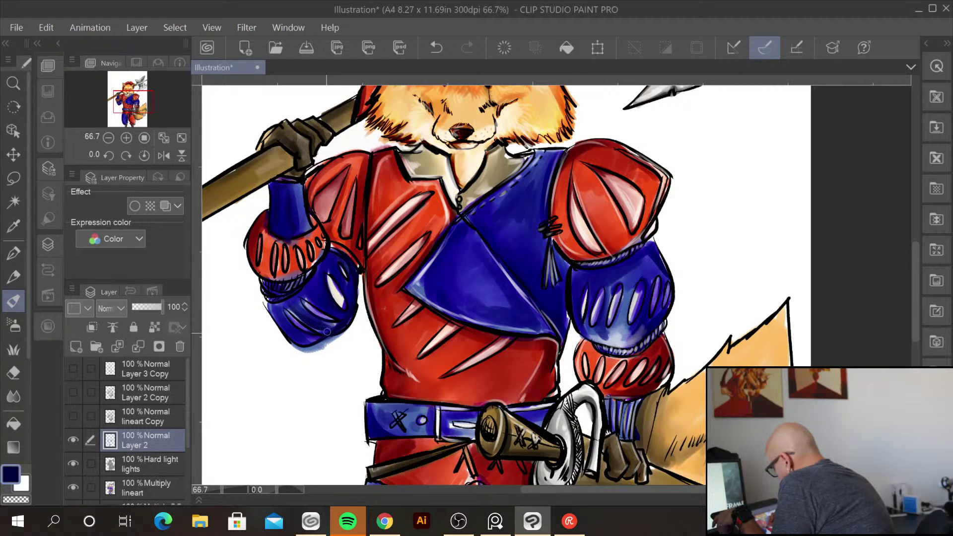
drag(288, 297, 296, 304)
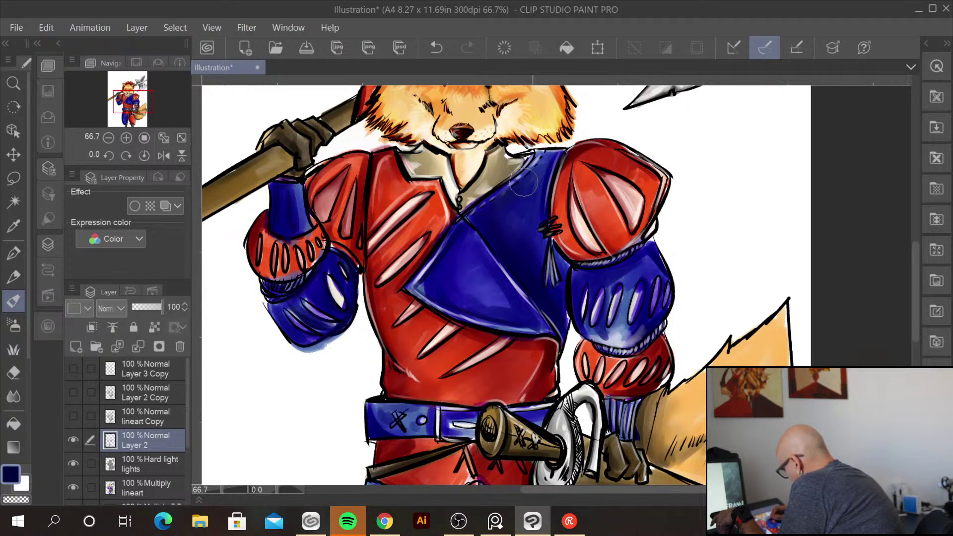
Reduce the brush size and paint navy shadows around the slits of the puffed blue sleeve on the lowered arm
scroll(724, 290, up, 4)
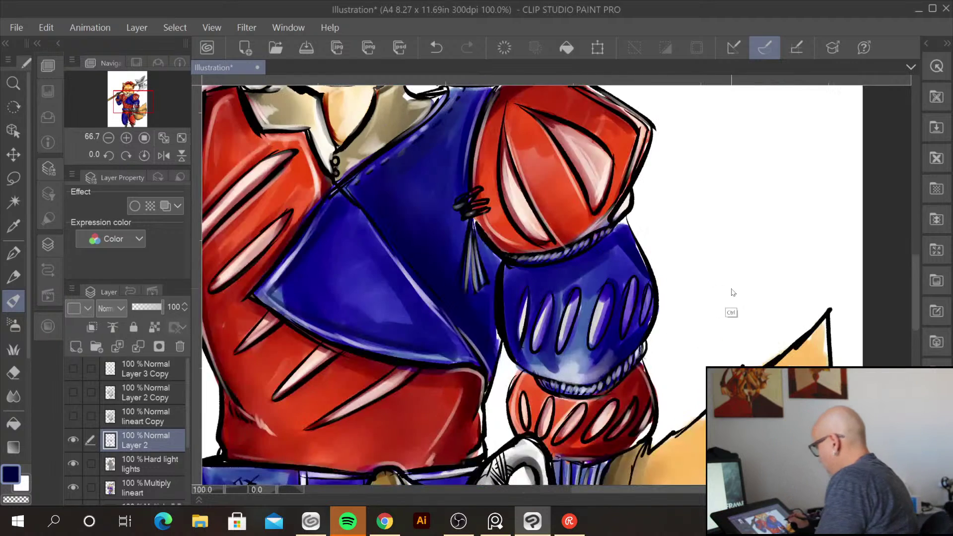
scroll(717, 295, down, 4)
scroll(725, 290, down, 3)
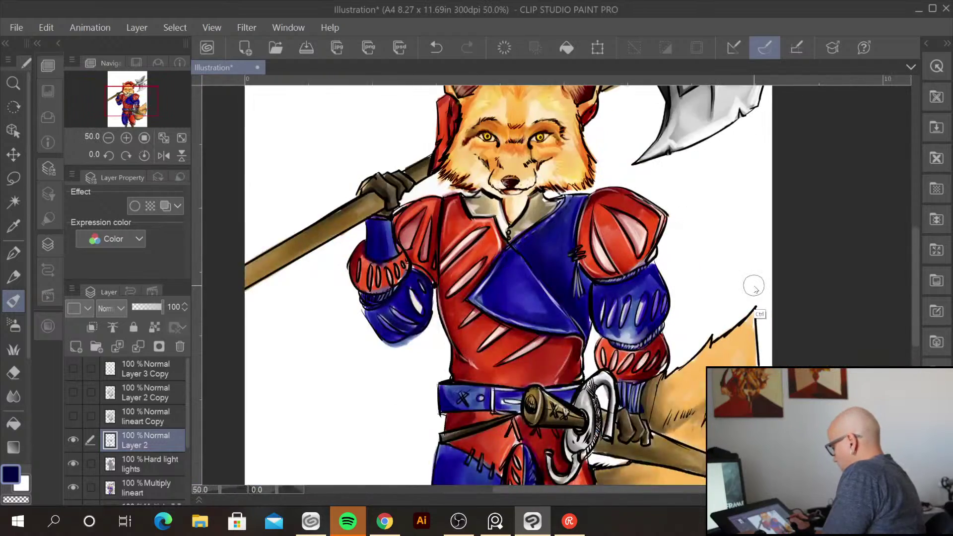
scroll(751, 283, up, 4)
mouse_move(325, 290)
mouse_down()
mouse_move(283, 234)
mouse_move(344, 327)
mouse_move(269, 226)
mouse_move(270, 273)
mouse_move(288, 275)
mouse_move(294, 264)
mouse_move(298, 274)
mouse_move(276, 242)
mouse_move(343, 338)
mouse_move(315, 299)
mouse_move(306, 305)
mouse_move(280, 249)
mouse_move(241, 269)
mouse_up()
key(bracketleft)
key(bracketleft)
key(bracketleft)
key(bracketleft)
key(bracketleft)
key(bracketleft)
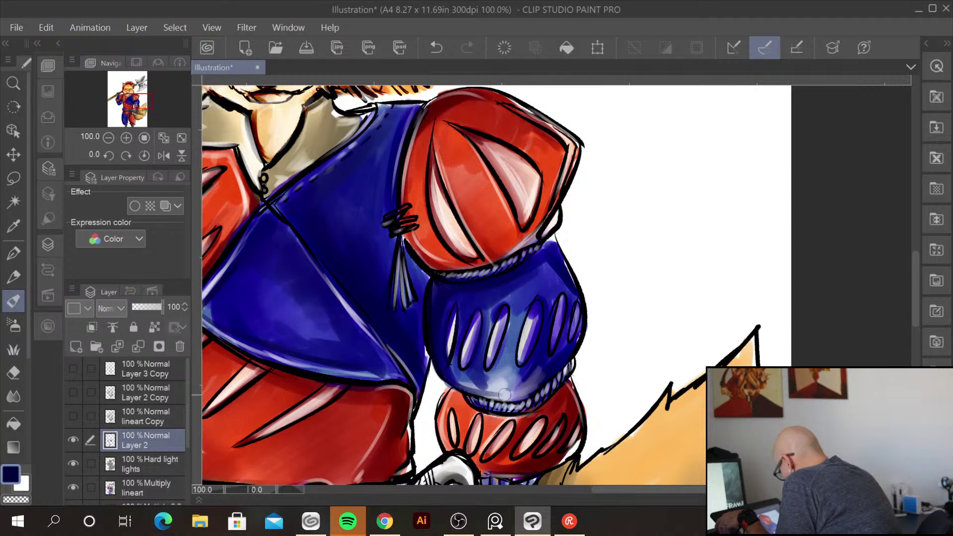
drag(508, 303, 497, 366)
drag(536, 313, 535, 343)
drag(582, 295, 576, 338)
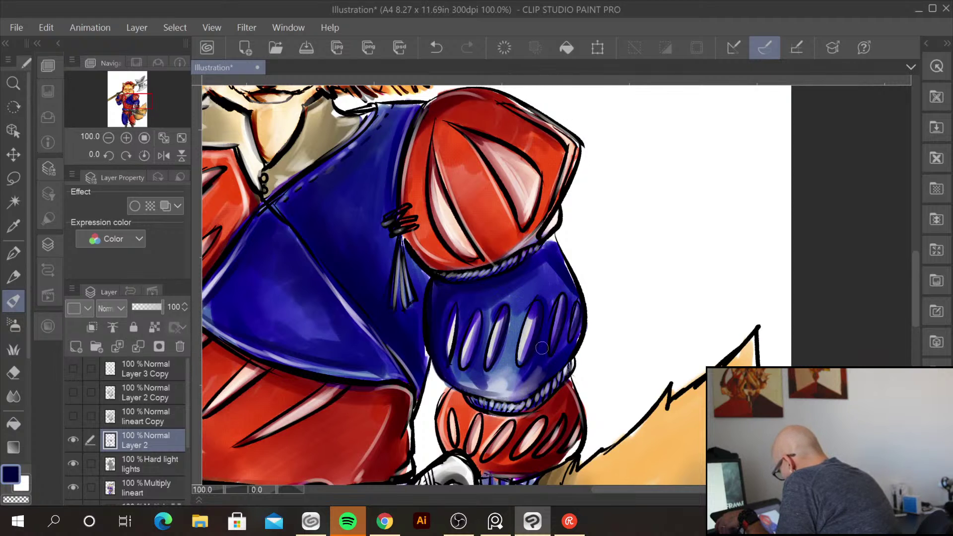
Darken the same sleeve's upper edge beneath the red shoulder puff and the corded band at its lower end
mouse_move(481, 310)
mouse_down()
mouse_move(469, 358)
mouse_move(465, 317)
mouse_up()
mouse_move(516, 265)
mouse_down()
mouse_move(552, 242)
mouse_move(557, 214)
mouse_move(550, 234)
mouse_up()
drag(560, 380, 532, 403)
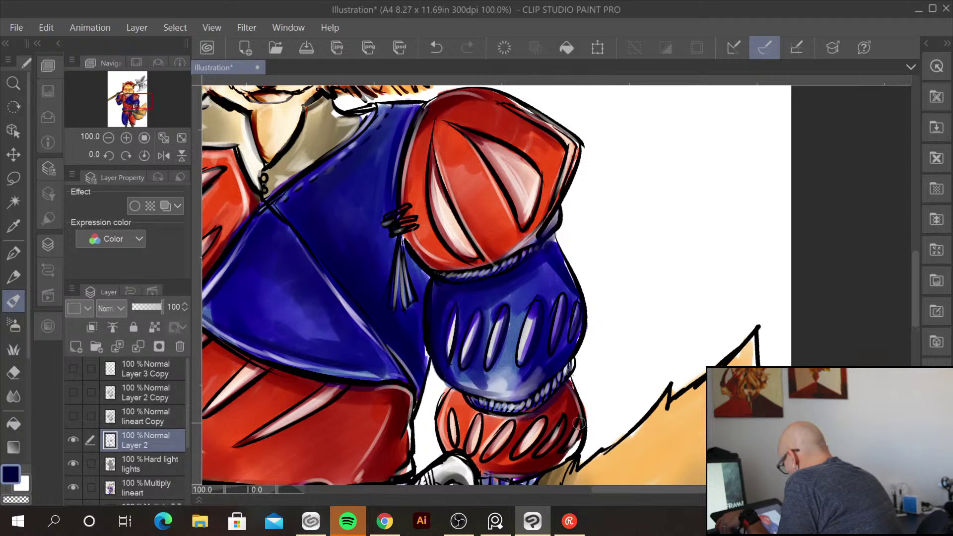
Shade the blue belt with navy around the buckle beside the sword grip
drag(624, 397, 650, 219)
mouse_move(514, 320)
mouse_down()
mouse_move(549, 323)
mouse_move(564, 310)
mouse_move(525, 322)
mouse_move(516, 337)
mouse_move(559, 328)
mouse_move(563, 337)
mouse_move(529, 329)
mouse_move(557, 375)
mouse_move(536, 379)
mouse_move(557, 358)
mouse_move(566, 388)
mouse_move(823, 348)
mouse_up()
mouse_move(521, 297)
mouse_down()
mouse_move(518, 331)
mouse_move(517, 291)
mouse_move(533, 313)
mouse_move(531, 300)
mouse_move(579, 318)
mouse_up()
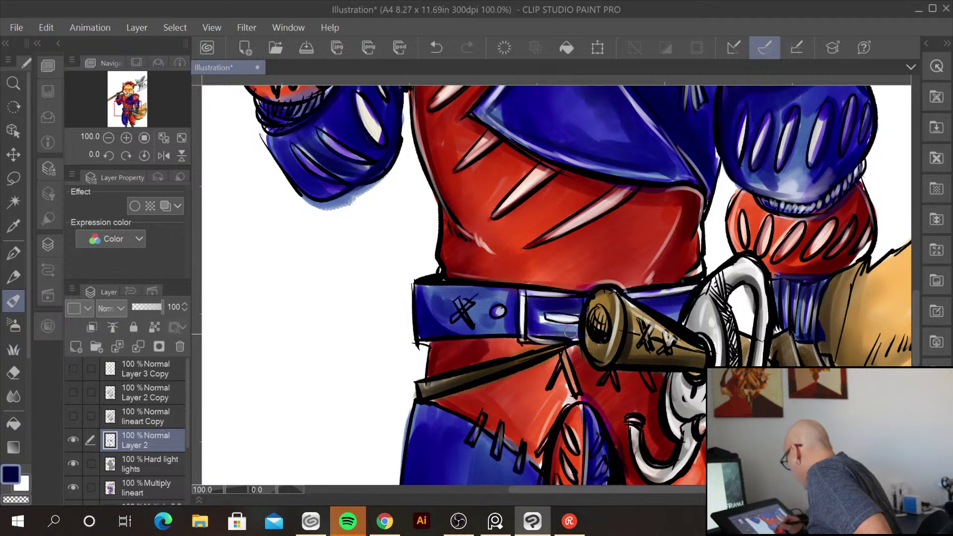
Paint navy shading over the blue breeches leg, covering its upper part, outer side and the area near the codpiece
drag(619, 444, 549, 166)
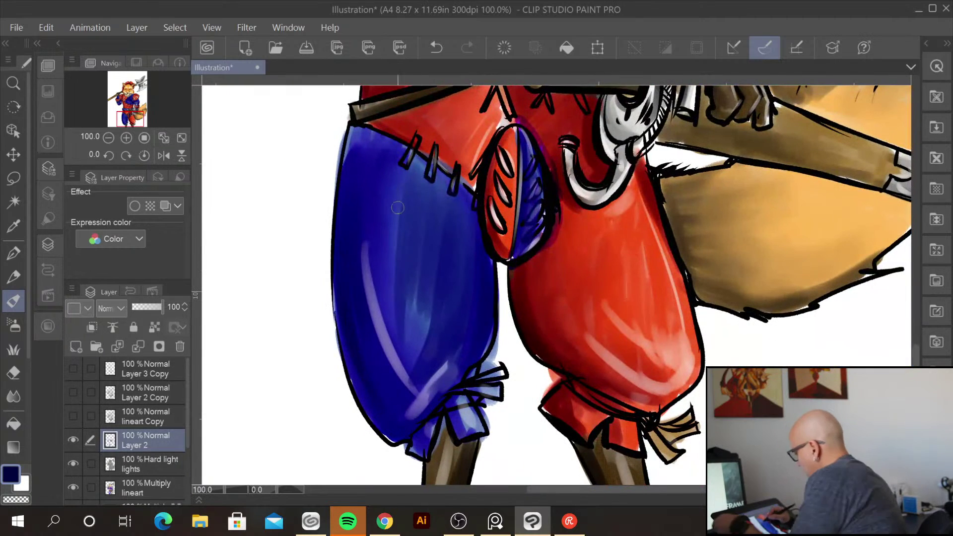
drag(377, 178, 352, 149)
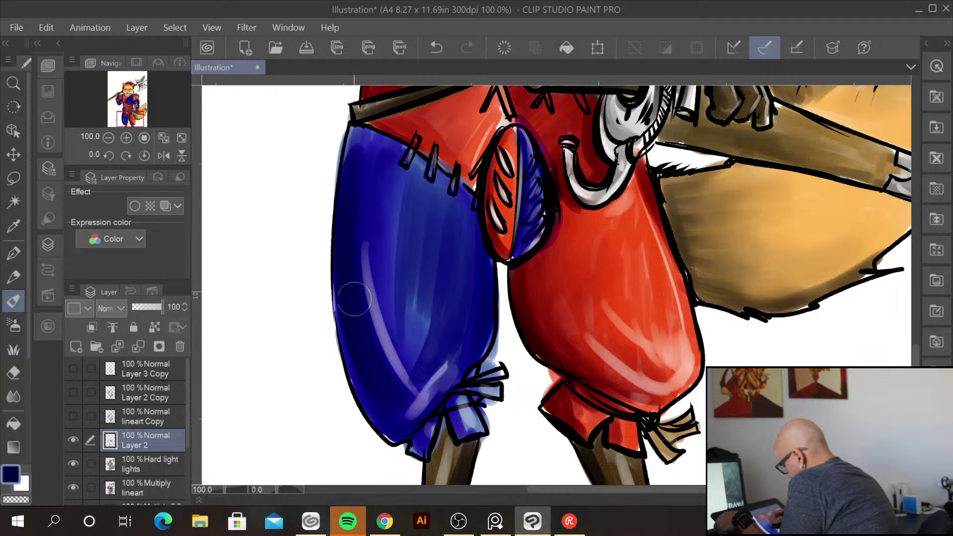
mouse_move(387, 253)
mouse_down()
mouse_move(407, 354)
mouse_move(379, 202)
mouse_move(401, 326)
mouse_move(398, 262)
mouse_move(428, 297)
mouse_up()
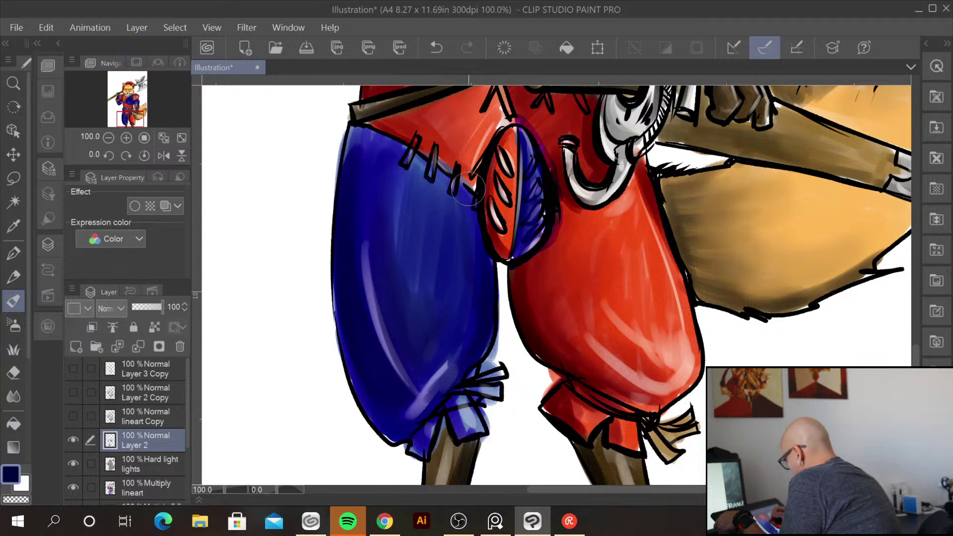
mouse_move(427, 183)
mouse_down()
mouse_move(414, 232)
mouse_move(410, 197)
mouse_move(425, 243)
mouse_move(422, 192)
mouse_move(409, 199)
mouse_move(403, 186)
mouse_move(453, 225)
mouse_up()
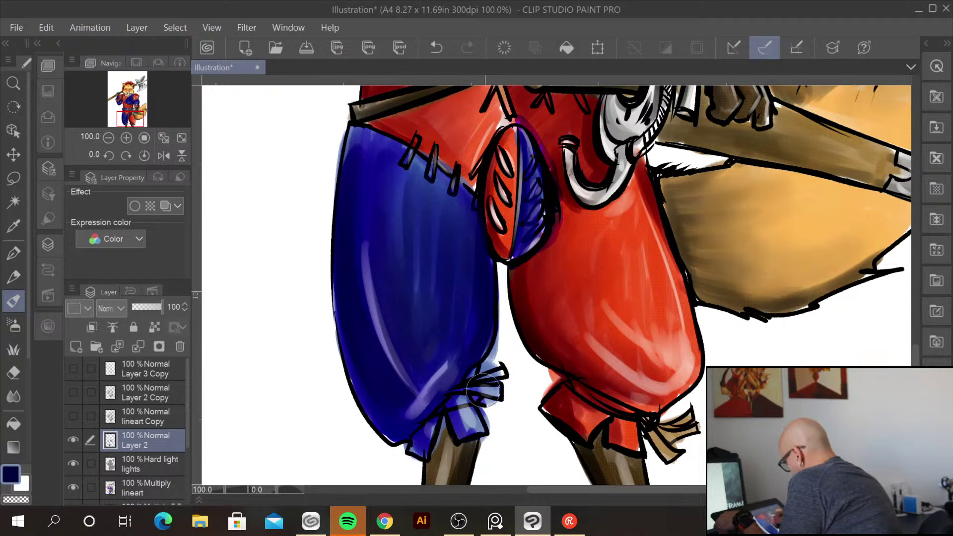
Switch to the blend tool and soften the dark blue shading on the breeches leg and the jacket
key(ctrl+minus)
key(ctrl+minus)
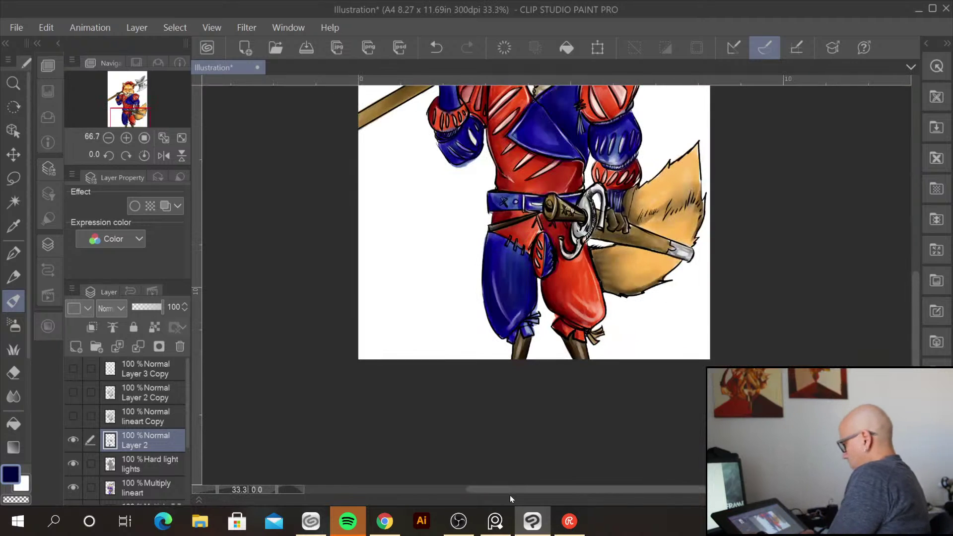
mouse_move(665, 134)
mouse_down()
mouse_move(582, 303)
mouse_move(566, 247)
mouse_up()
key(ctrl+plus)
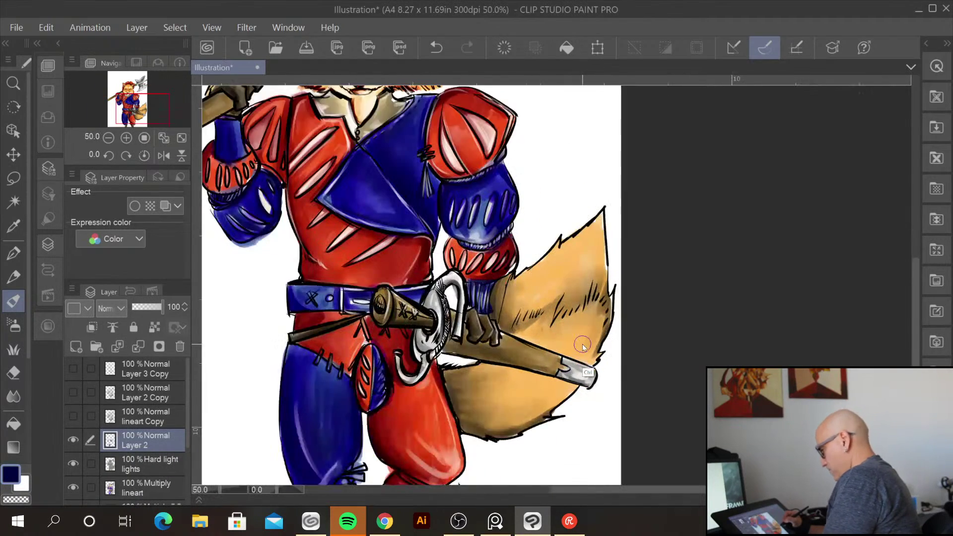
key(ctrl+plus)
mouse_move(557, 249)
mouse_down()
mouse_move(581, 206)
mouse_move(601, 220)
mouse_up()
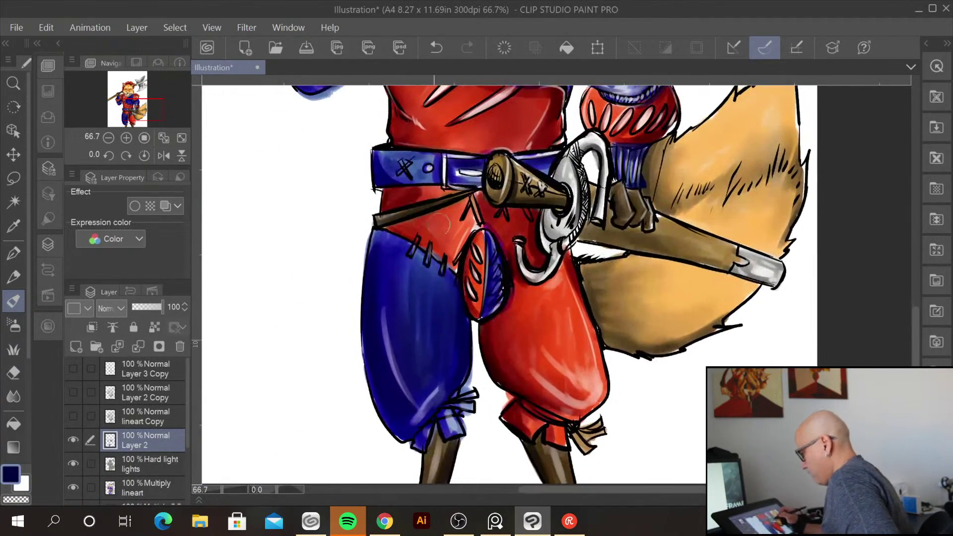
click(14, 396)
mouse_move(402, 285)
mouse_down()
mouse_move(410, 335)
mouse_move(406, 257)
mouse_move(422, 349)
mouse_move(434, 273)
mouse_move(439, 368)
mouse_move(451, 311)
mouse_move(406, 284)
mouse_move(388, 312)
mouse_move(381, 232)
mouse_move(383, 374)
mouse_move(378, 238)
mouse_move(405, 413)
mouse_move(378, 325)
mouse_move(412, 414)
mouse_move(369, 340)
mouse_move(407, 431)
mouse_up()
mouse_move(543, 234)
mouse_down()
mouse_move(486, 347)
mouse_move(474, 326)
mouse_up()
mouse_move(423, 109)
mouse_down()
mouse_move(405, 141)
mouse_move(427, 160)
mouse_move(434, 152)
mouse_move(443, 176)
mouse_move(385, 146)
mouse_up()
mouse_move(456, 91)
mouse_down()
mouse_move(398, 185)
mouse_move(413, 199)
mouse_move(415, 155)
mouse_up()
mouse_move(516, 223)
mouse_down()
mouse_move(535, 228)
mouse_move(491, 244)
mouse_up()
mouse_move(556, 264)
mouse_down()
mouse_move(529, 318)
mouse_move(495, 294)
mouse_move(500, 301)
mouse_move(537, 295)
mouse_up()
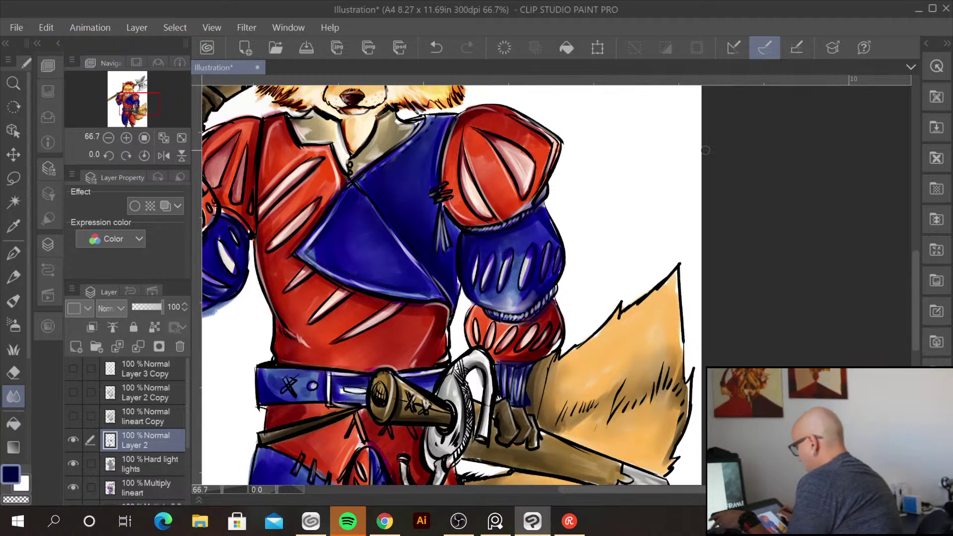
Blend the navy shading across the folds of the raised arm's lower blue sleeve
scroll(591, 240, left, 5)
scroll(591, 240, up, 3)
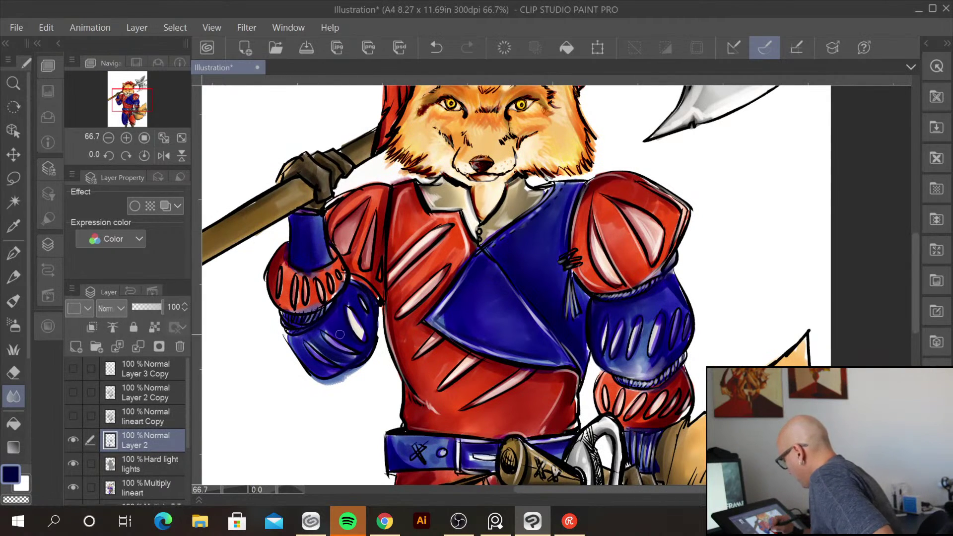
mouse_move(348, 344)
mouse_down()
mouse_move(313, 339)
mouse_move(349, 357)
mouse_move(329, 350)
mouse_move(338, 361)
mouse_move(313, 362)
mouse_up()
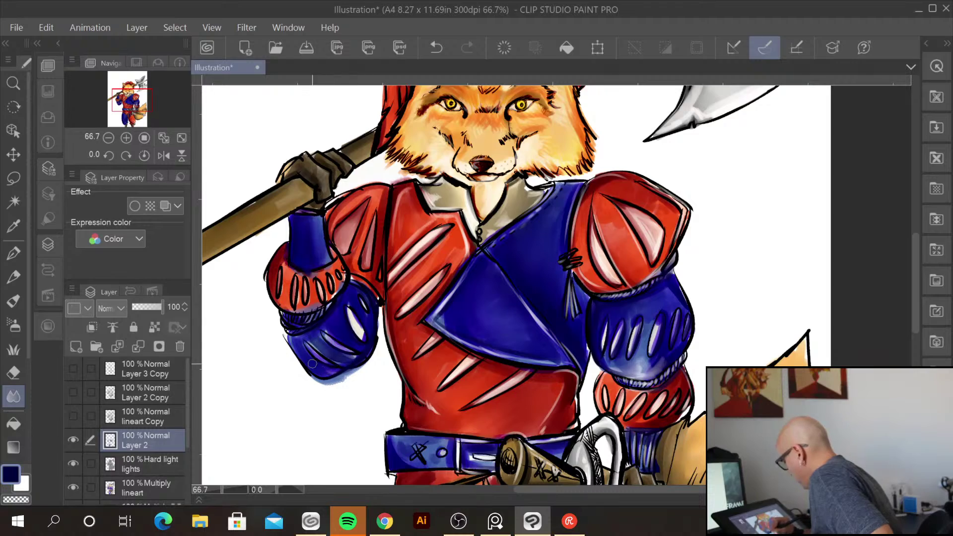
drag(544, 257, 445, 370)
drag(541, 422, 540, 293)
scroll(540, 293, down, 2)
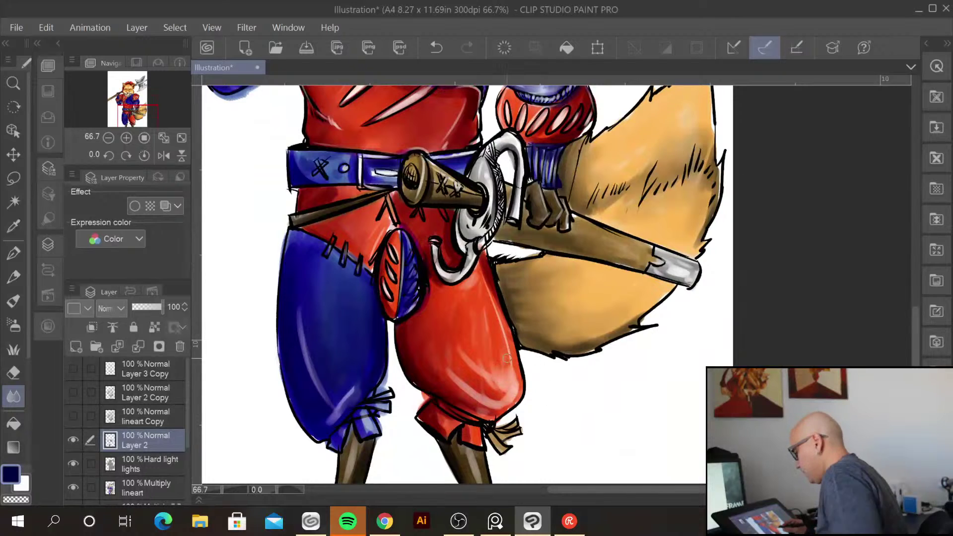
drag(613, 215, 533, 318)
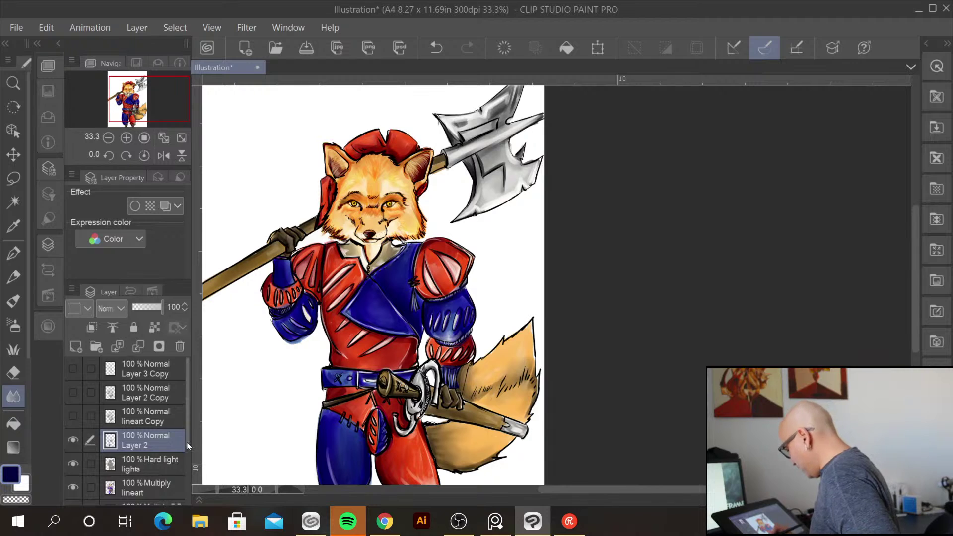
Hide the lights and lineart layers
scroll(186, 473, down, 2)
drag(186, 472, 189, 499)
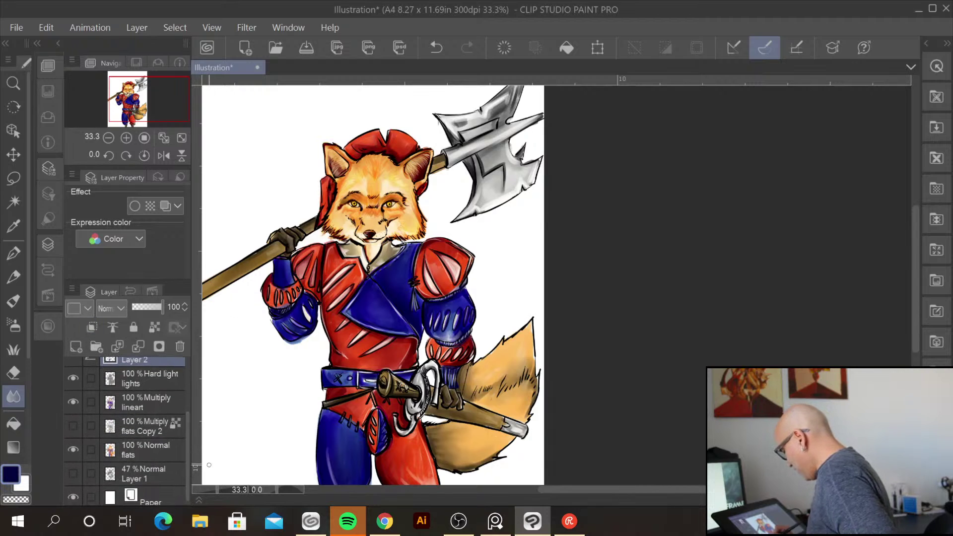
click(74, 387)
click(73, 403)
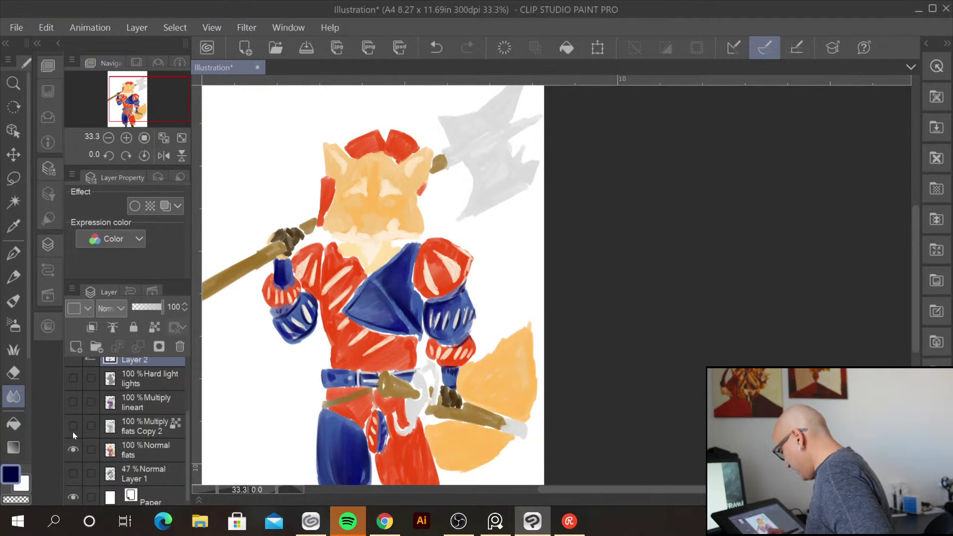
Hide the flats layer and Layer 2, and show only the rough pencil sketch on Layer 1
click(73, 426)
click(74, 426)
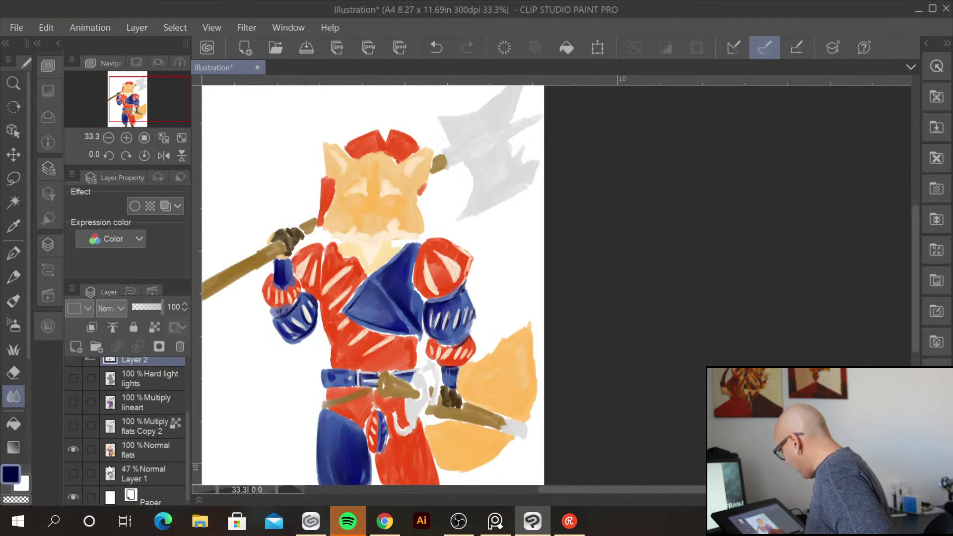
click(73, 449)
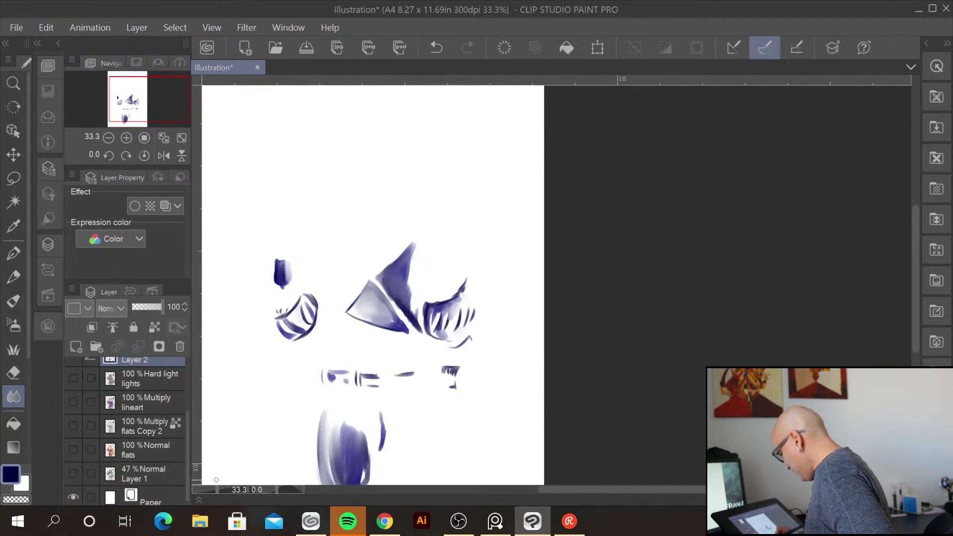
click(73, 472)
drag(191, 464, 176, 382)
click(75, 438)
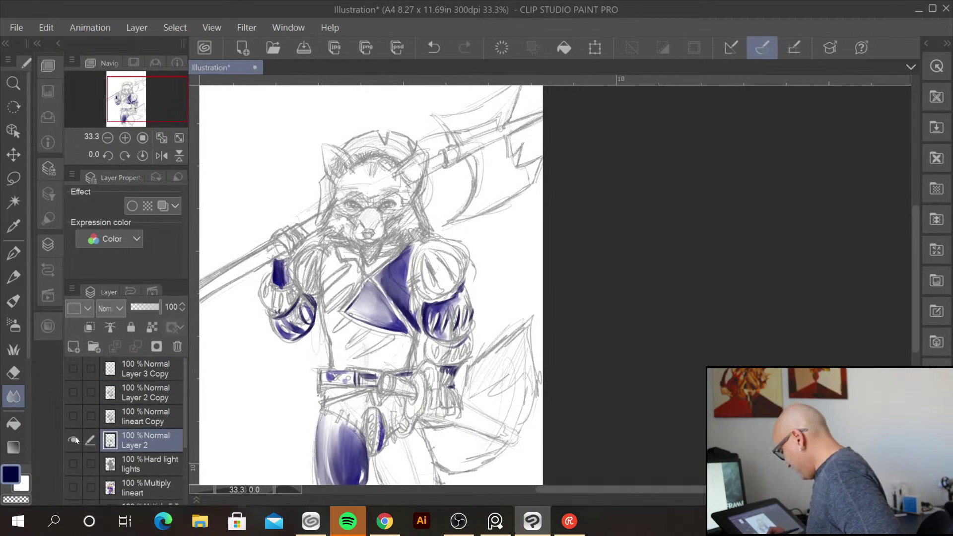
click(74, 437)
drag(183, 427, 182, 493)
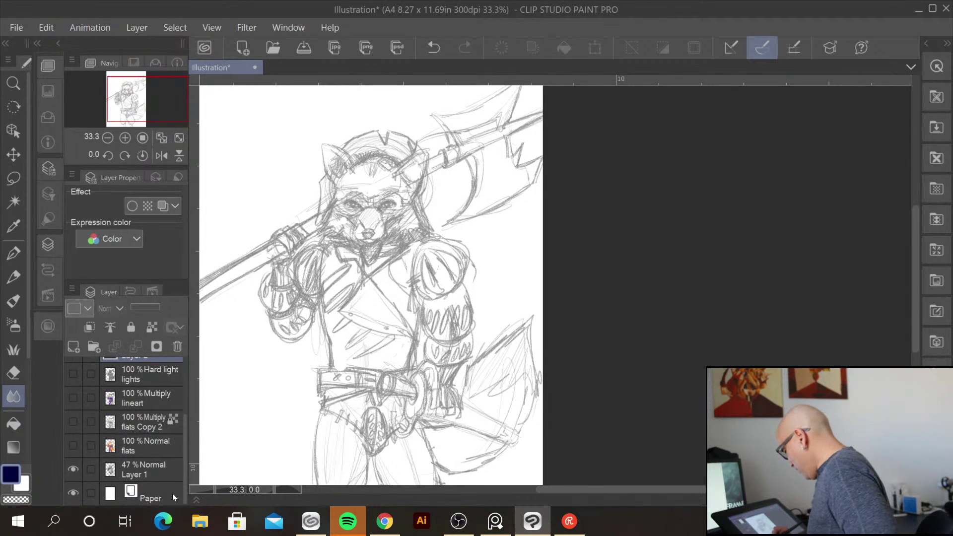
drag(183, 449, 92, 377)
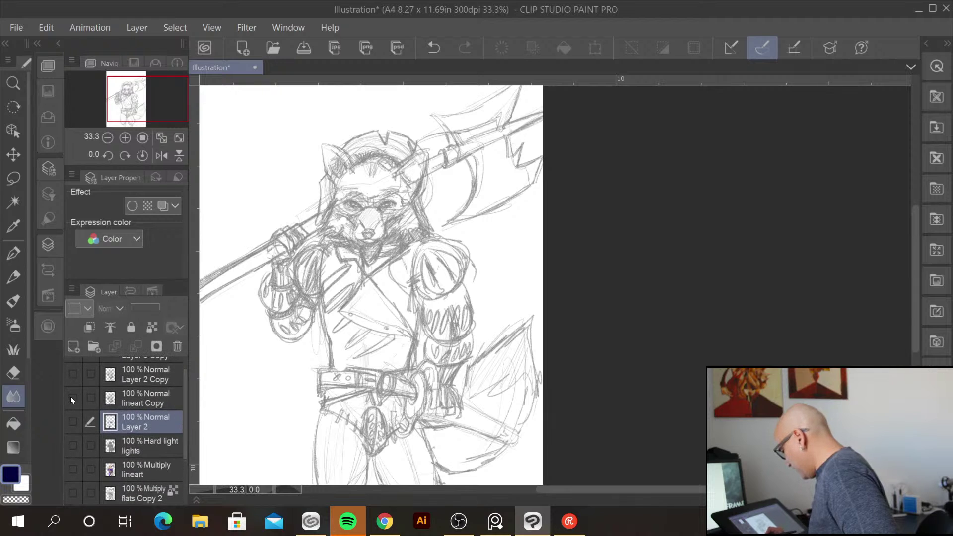
Show the lineart Copy and Layer 2 Copy layers over the sketch, leaving only lineart Copy switched on
click(72, 397)
click(73, 375)
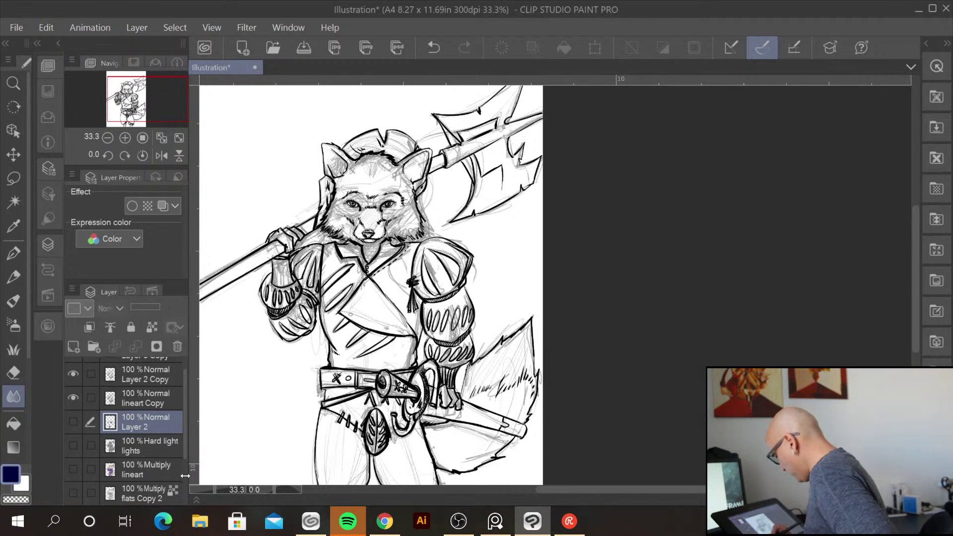
click(72, 397)
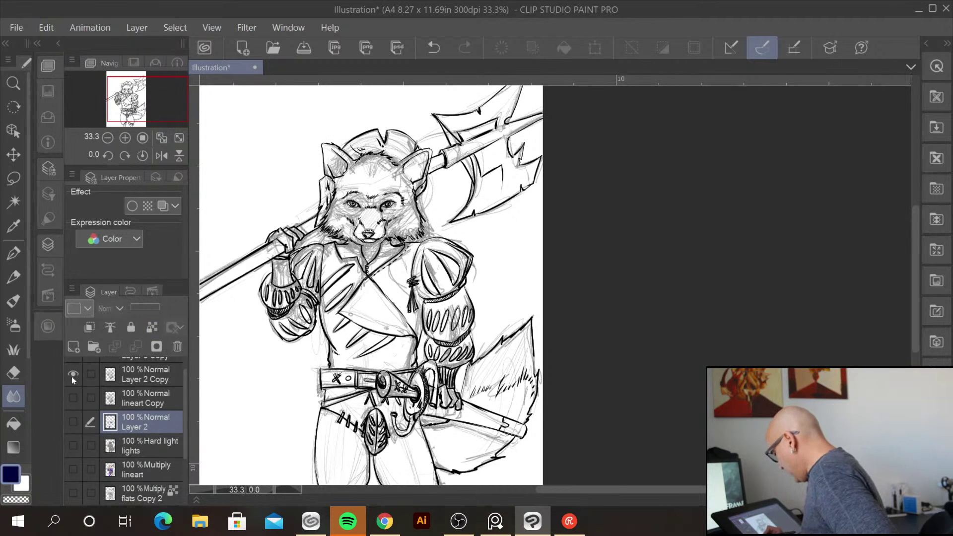
click(73, 375)
click(74, 397)
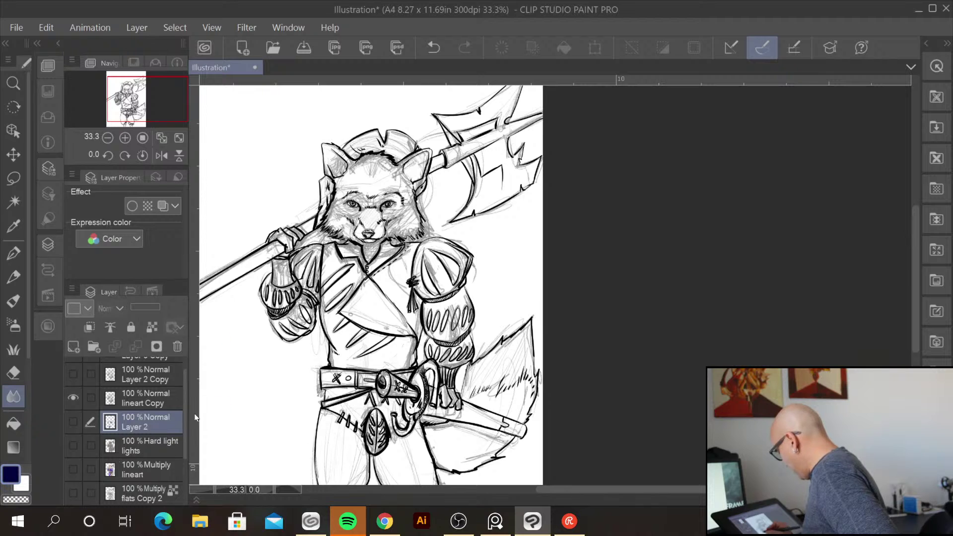
drag(186, 449, 180, 488)
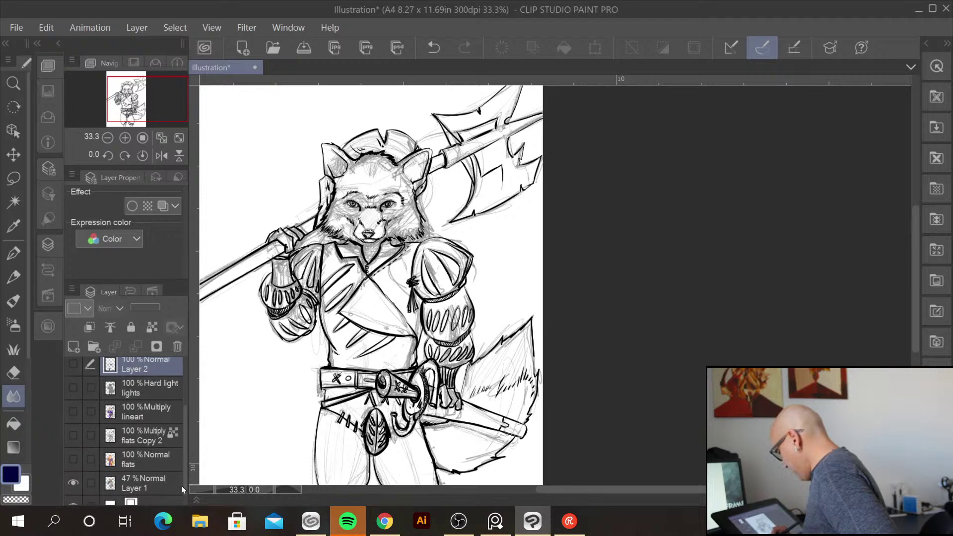
Replace the rough sketch with the flats layer and show the Multiply lineart layer above it
click(73, 459)
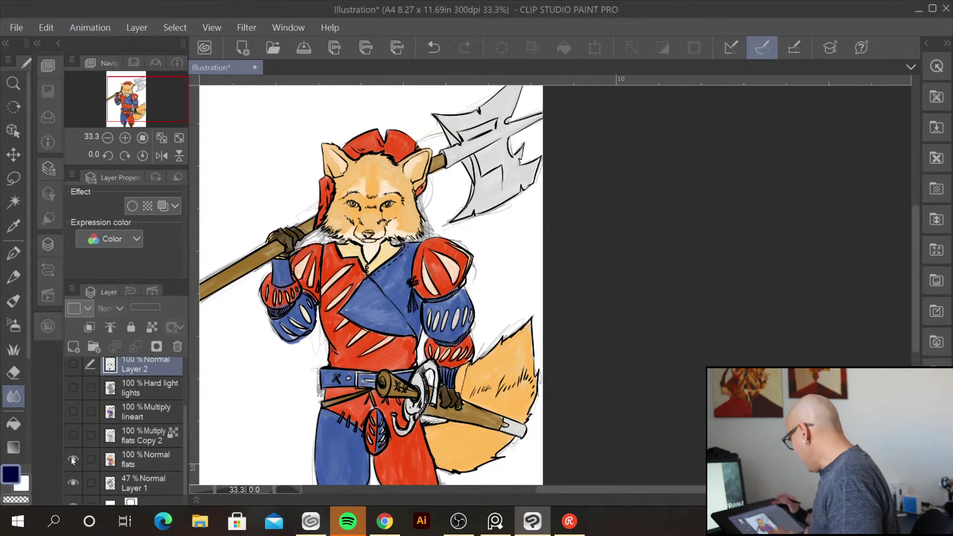
click(73, 483)
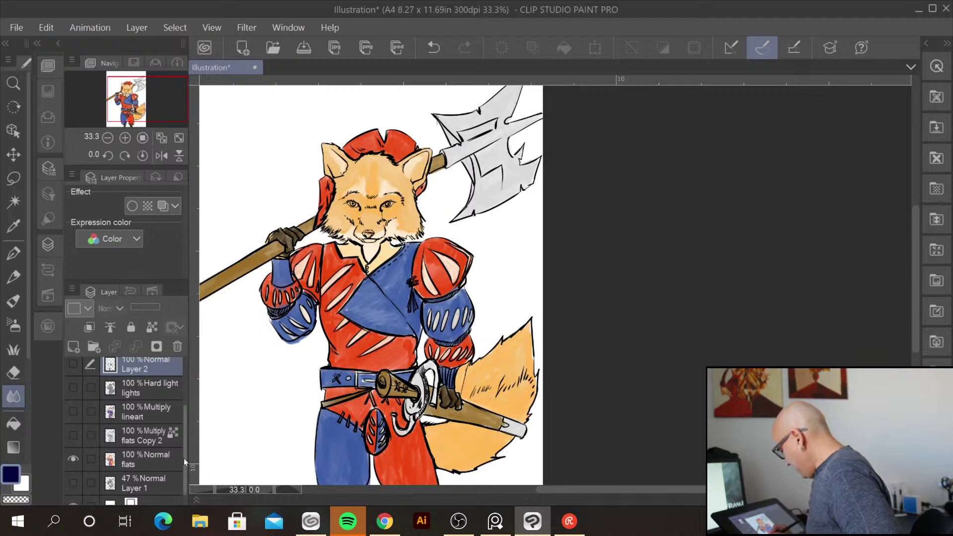
scroll(185, 454, up, 1)
scroll(187, 447, up, 1)
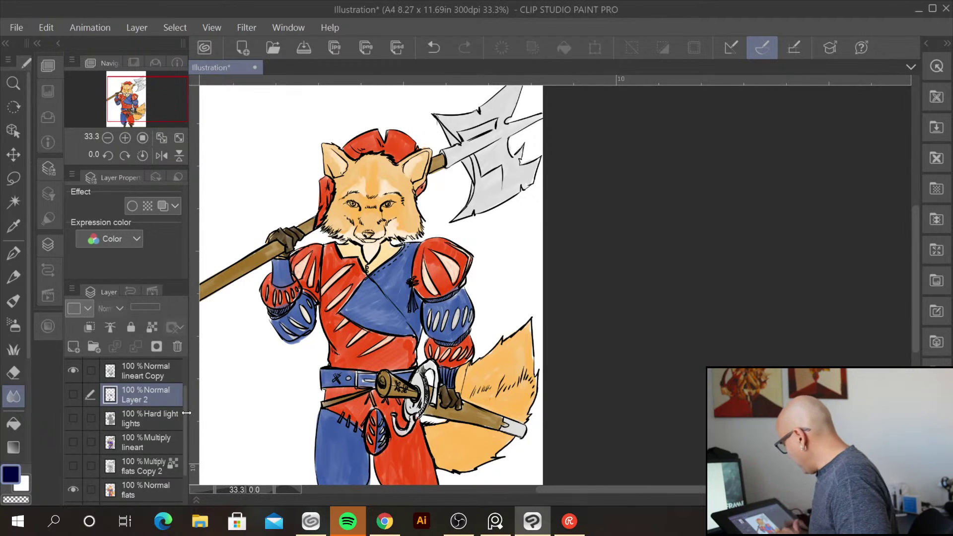
click(73, 442)
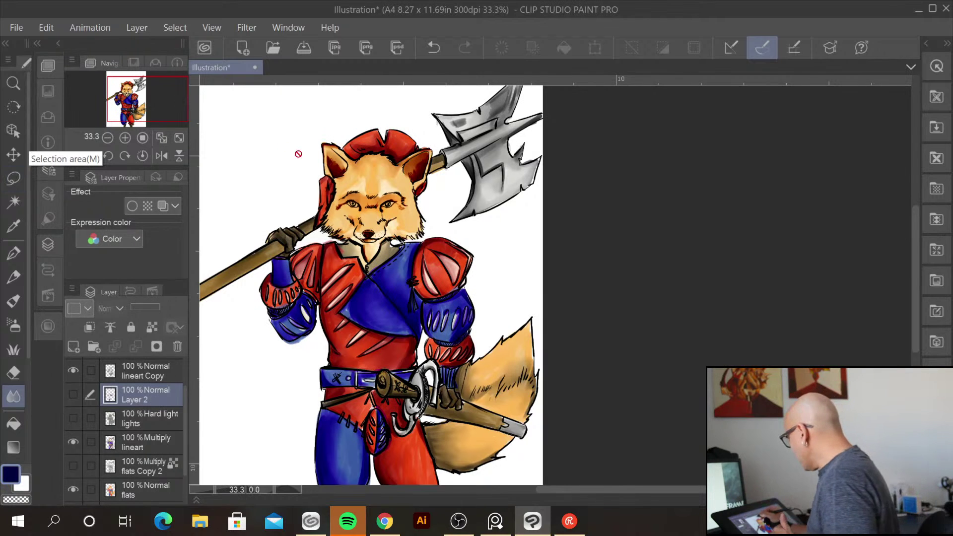
click(46, 27)
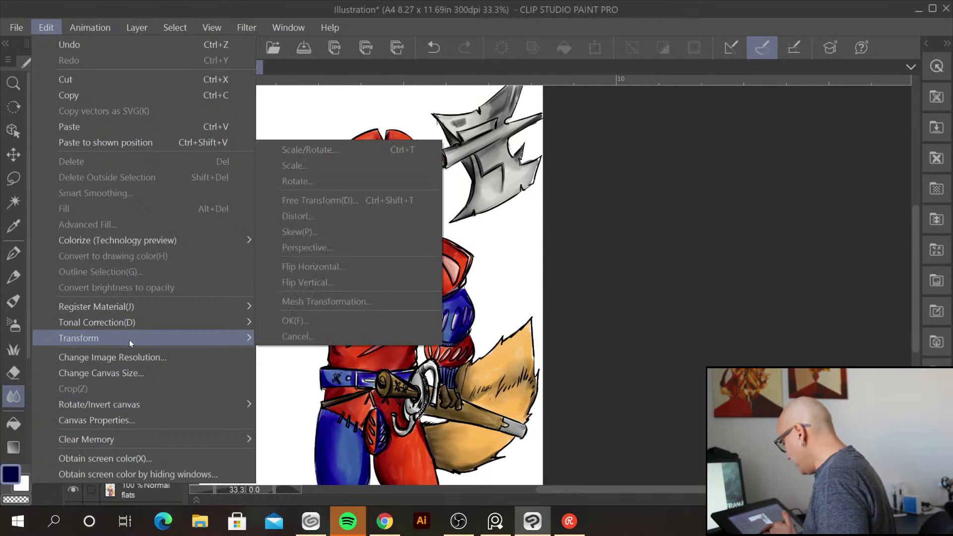
mouse_move(129, 326)
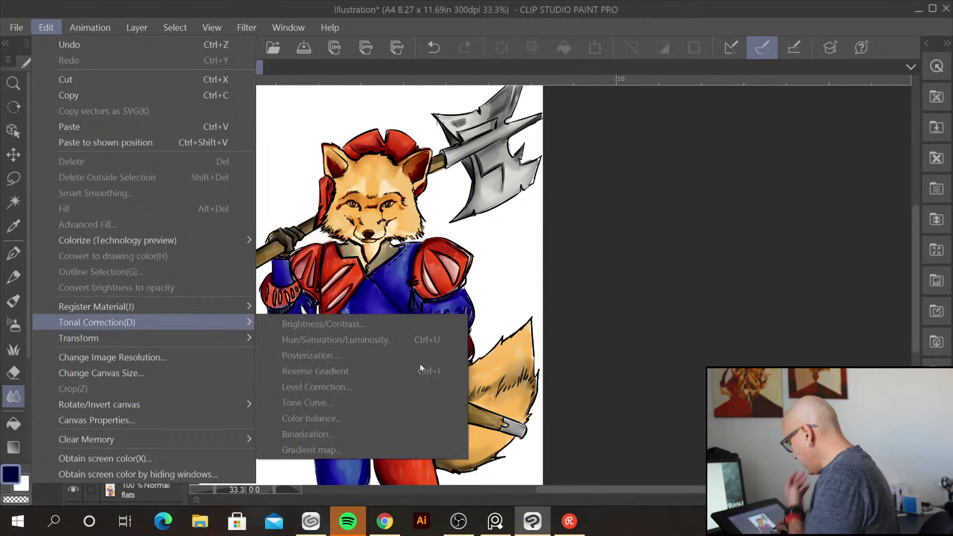
click(529, 297)
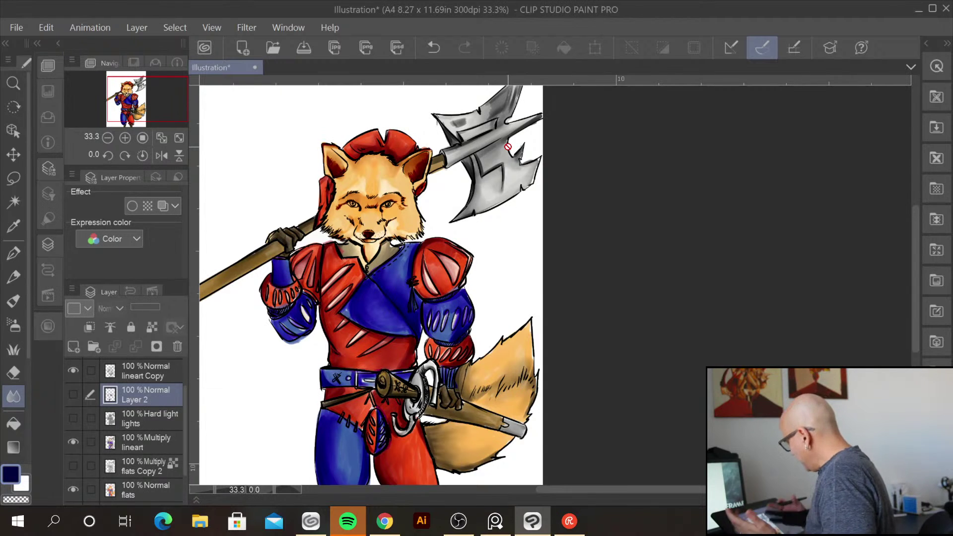
Show the Hard light lights layer and hide the lineart Copy layer
mouse_move(185, 422)
mouse_down()
mouse_move(185, 388)
mouse_move(189, 404)
mouse_up()
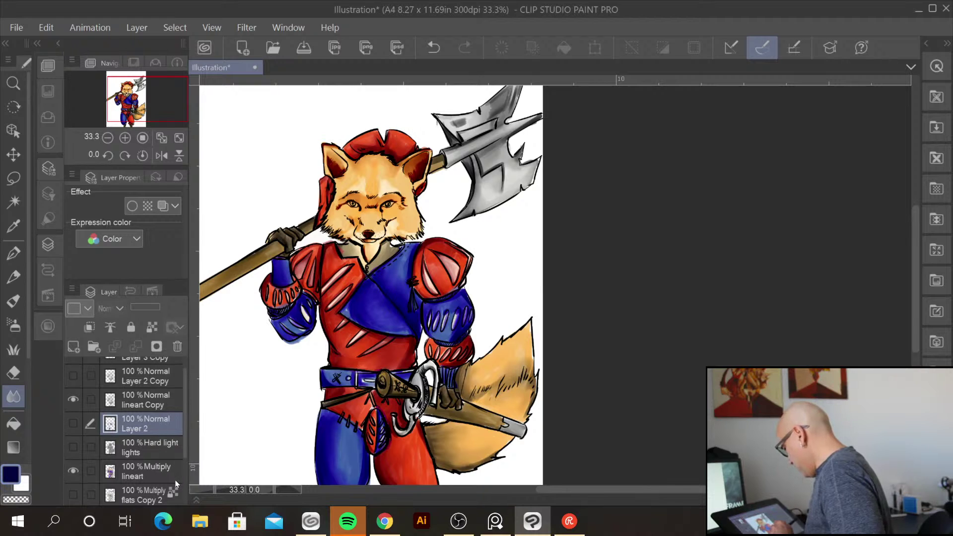
click(73, 447)
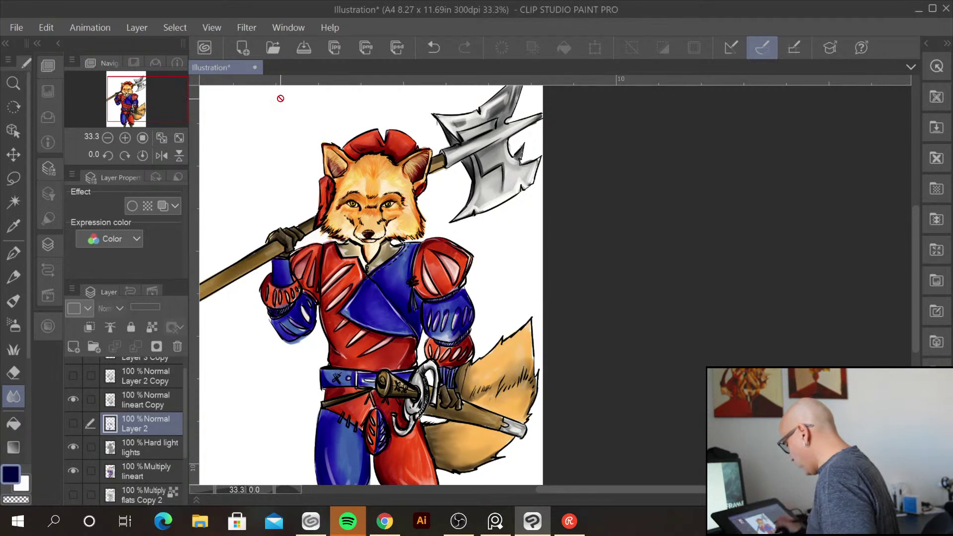
click(74, 401)
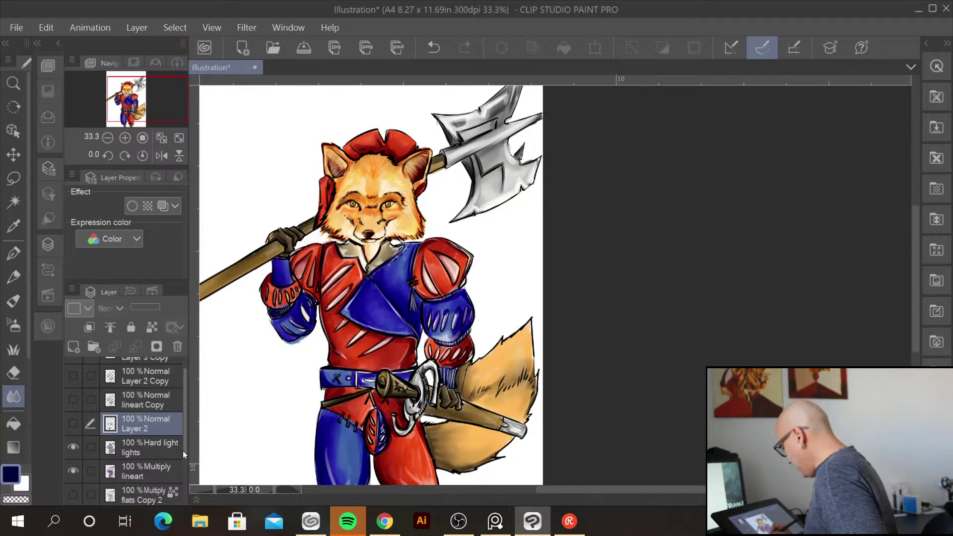
Compare the image with and without the lights layer, leaving it visible, and show Layer 2 again
scroll(184, 451, up, 1)
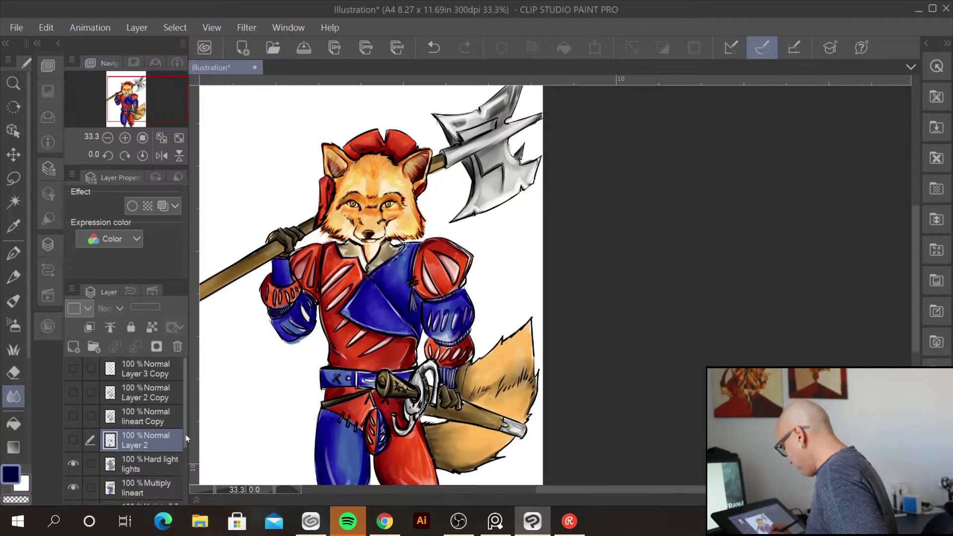
scroll(185, 447, down, 2)
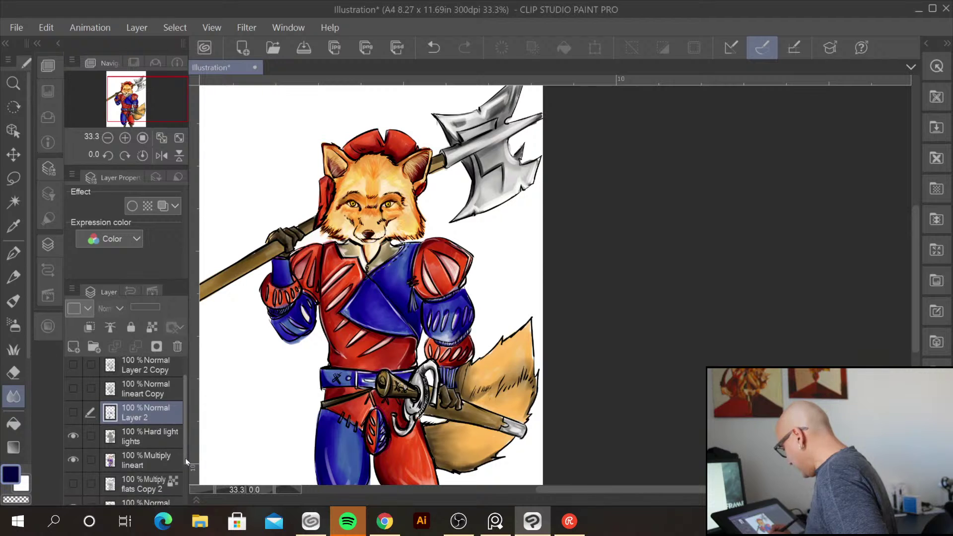
click(158, 437)
click(73, 439)
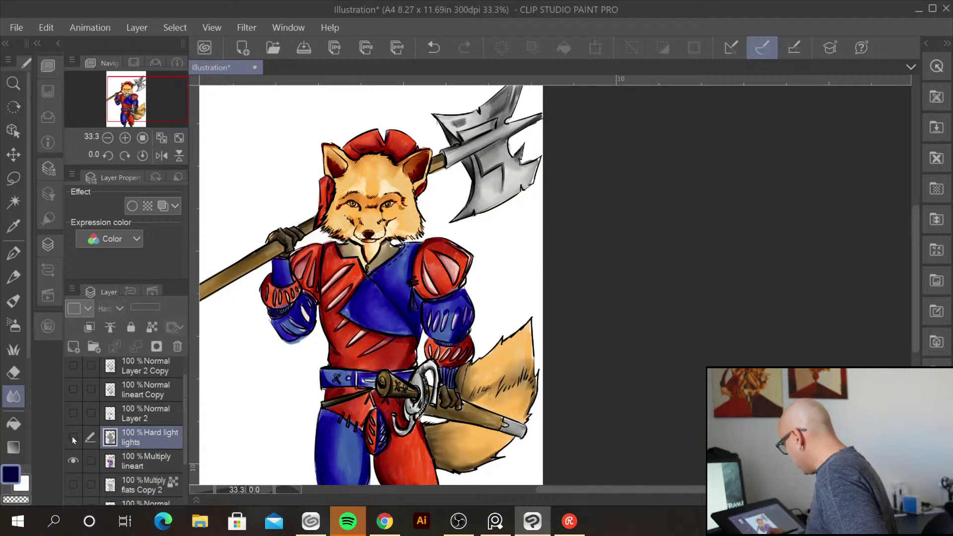
click(74, 439)
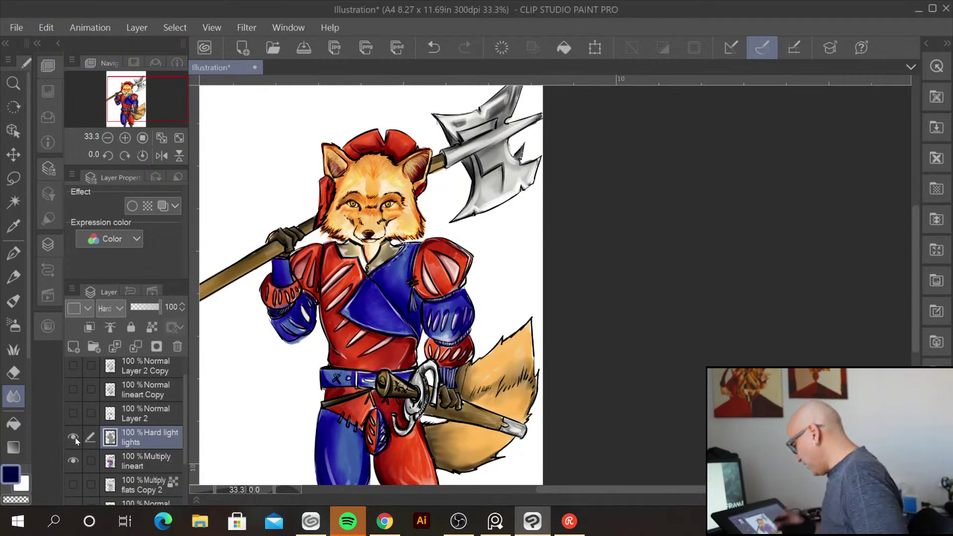
click(72, 413)
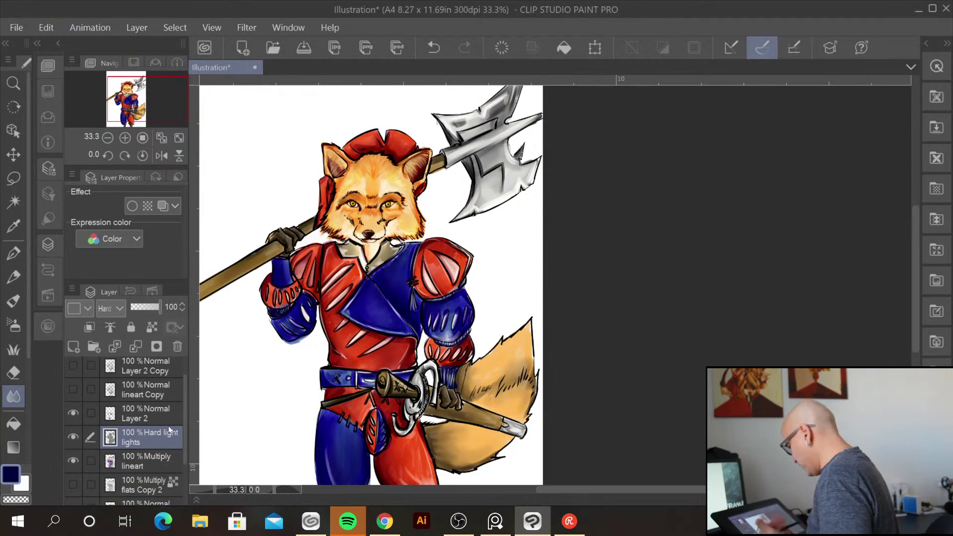
Select the halberd's axe head on the Multiply lineart layer with a freehand lasso outline
click(168, 461)
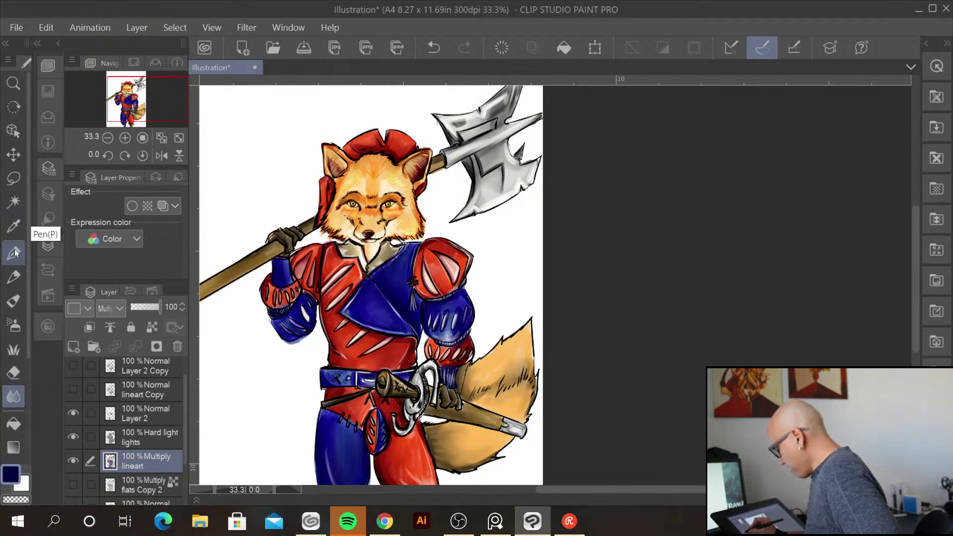
click(13, 178)
mouse_move(458, 101)
mouse_down()
mouse_move(433, 111)
mouse_move(447, 135)
mouse_move(447, 163)
mouse_move(465, 163)
mouse_move(463, 197)
mouse_move(447, 219)
mouse_move(460, 226)
mouse_move(527, 206)
mouse_move(553, 160)
mouse_move(544, 142)
mouse_move(551, 101)
mouse_move(532, 99)
mouse_move(537, 81)
mouse_move(462, 138)
mouse_up()
scroll(535, 100, up, 2)
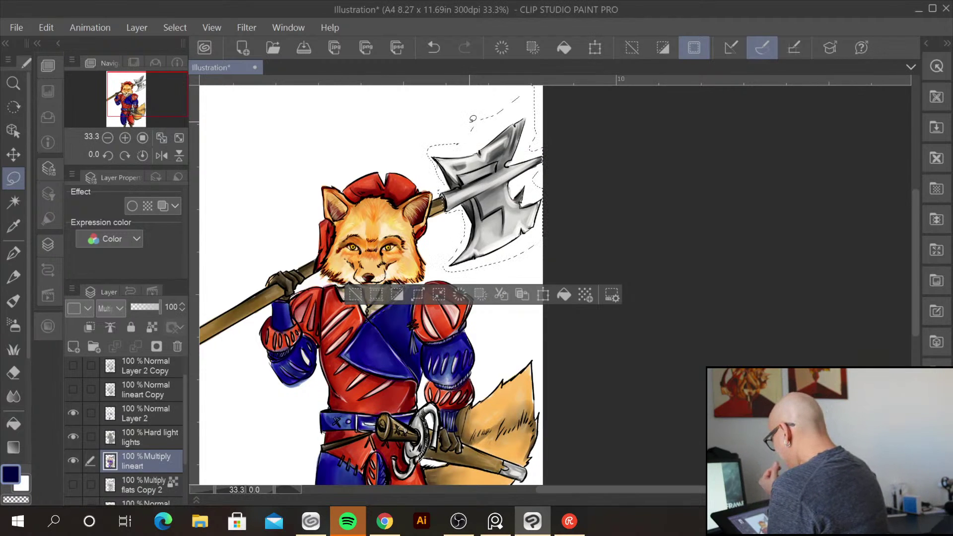
click(45, 27)
mouse_move(94, 340)
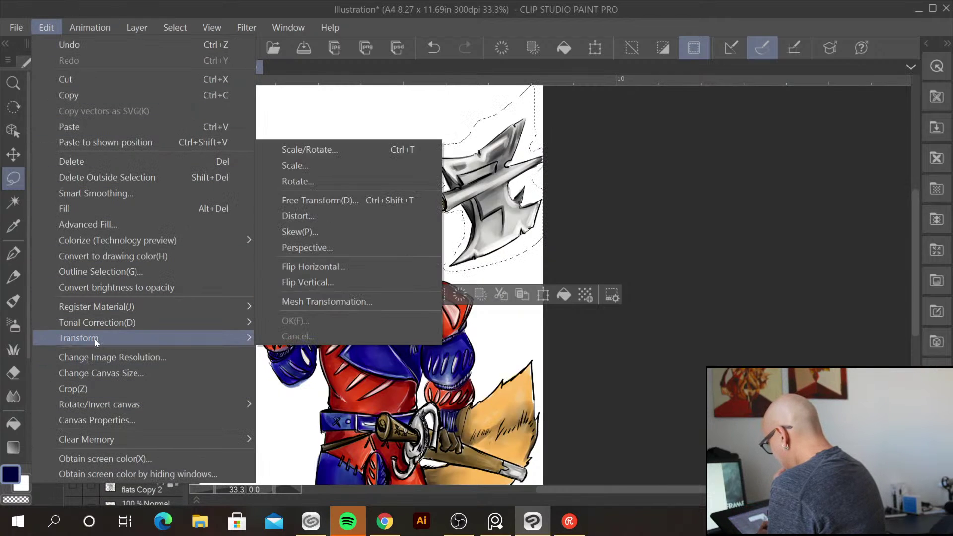
click(609, 221)
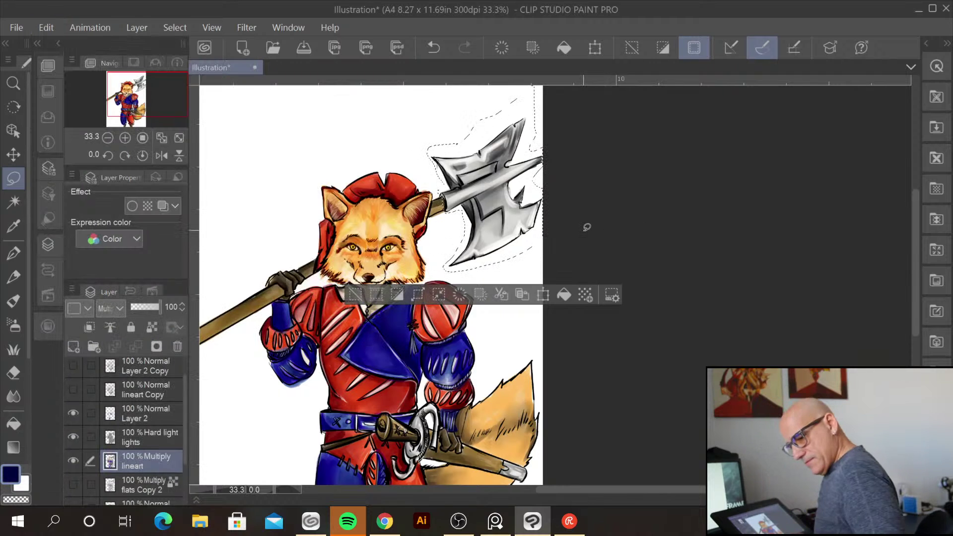
Move the selected axe head linework onto its own layer, reduce that layer's opacity to 38%, and deselect
key(Delete)
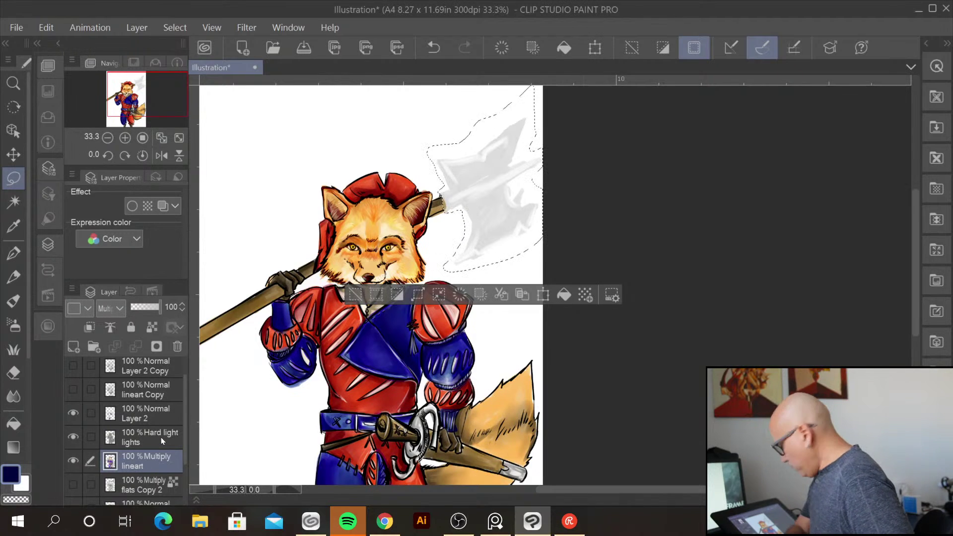
key(ctrl+v)
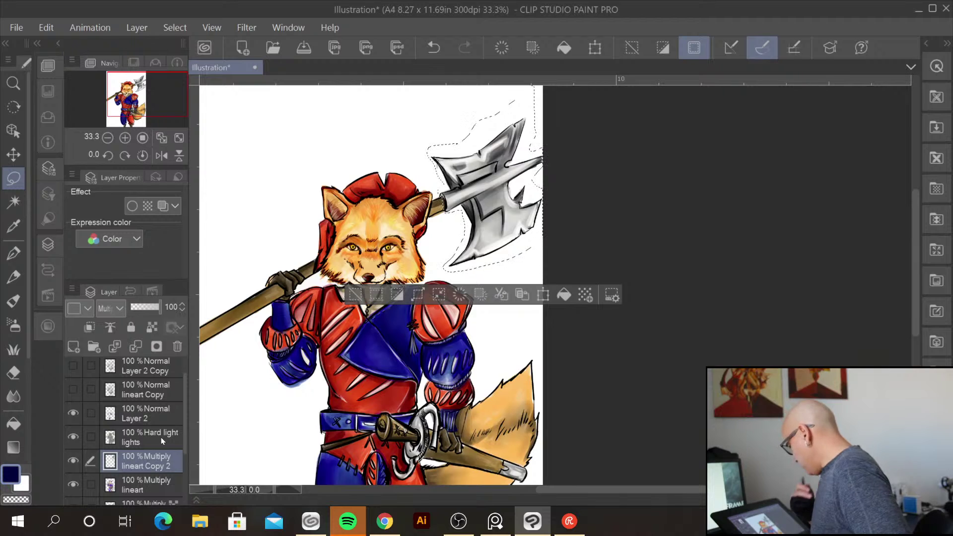
drag(157, 305, 143, 310)
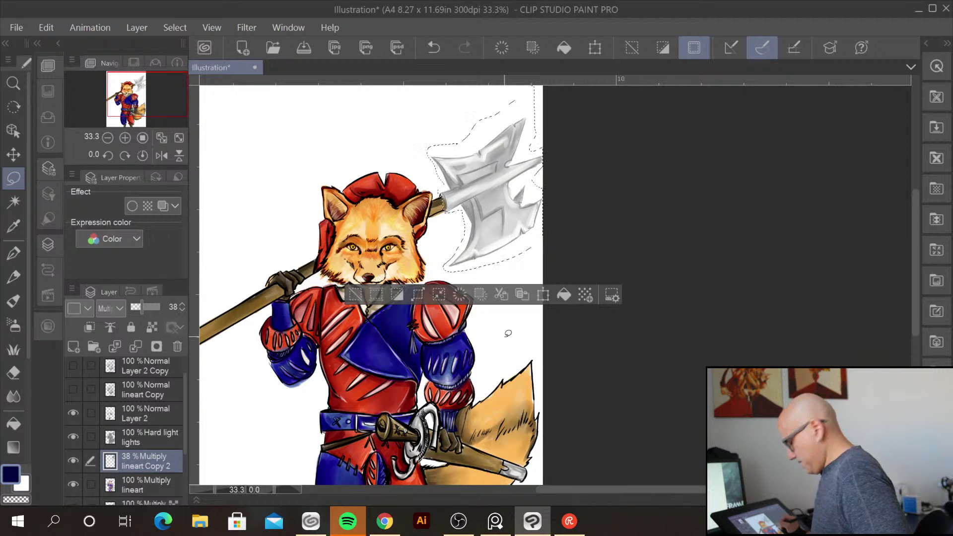
key(ctrl+d)
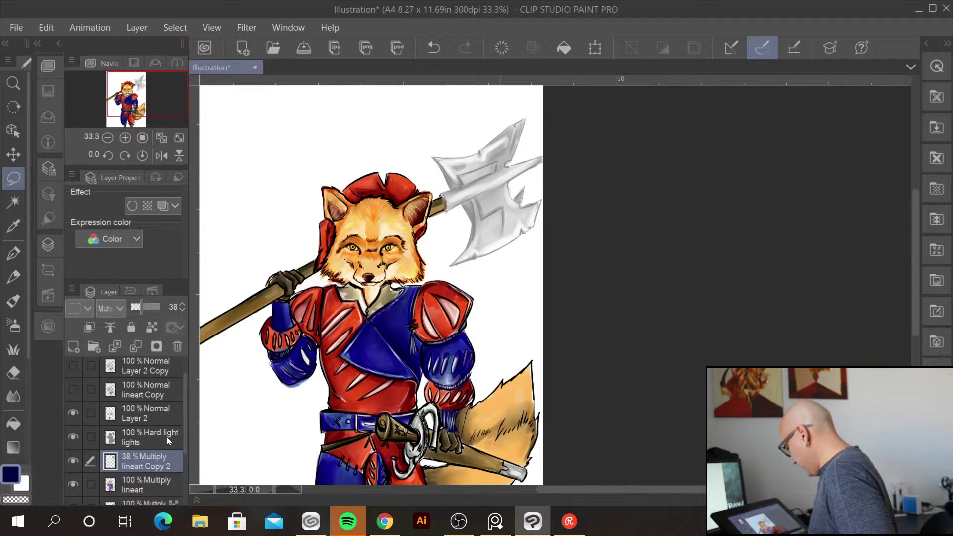
Make Layer 2 active for painting near the axe head and set the brush colour to mid grey, hex 767676
click(161, 417)
key(ctrl+plus)
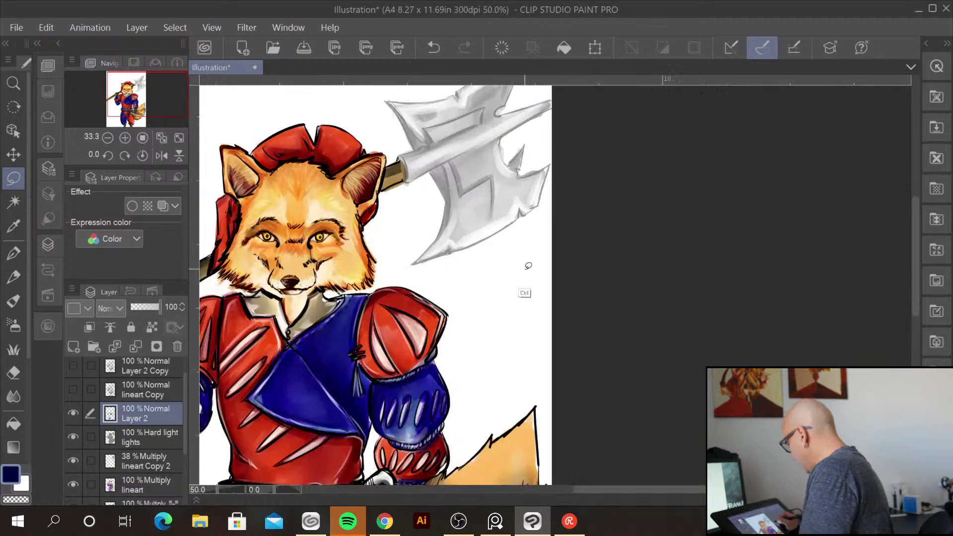
key(ctrl+plus)
drag(373, 193, 509, 220)
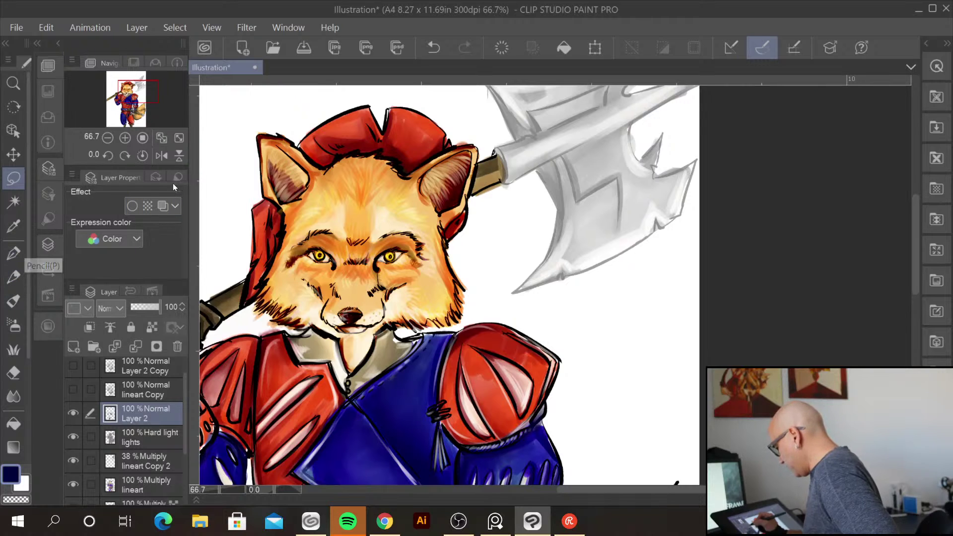
click(12, 304)
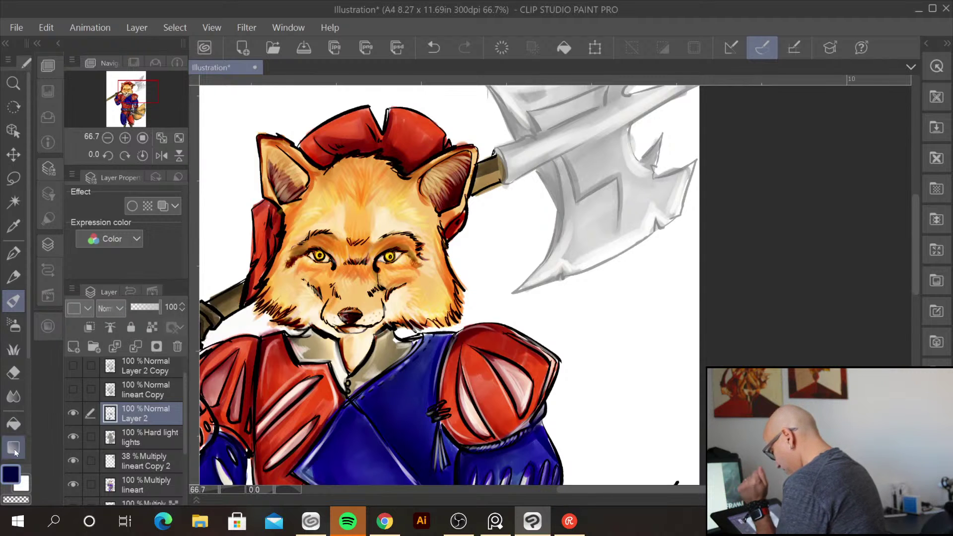
click(13, 476)
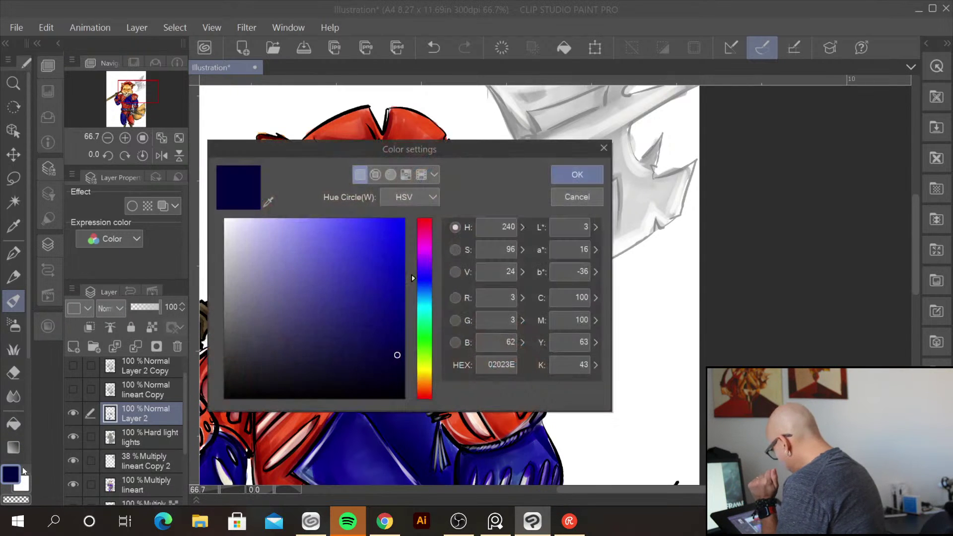
click(227, 303)
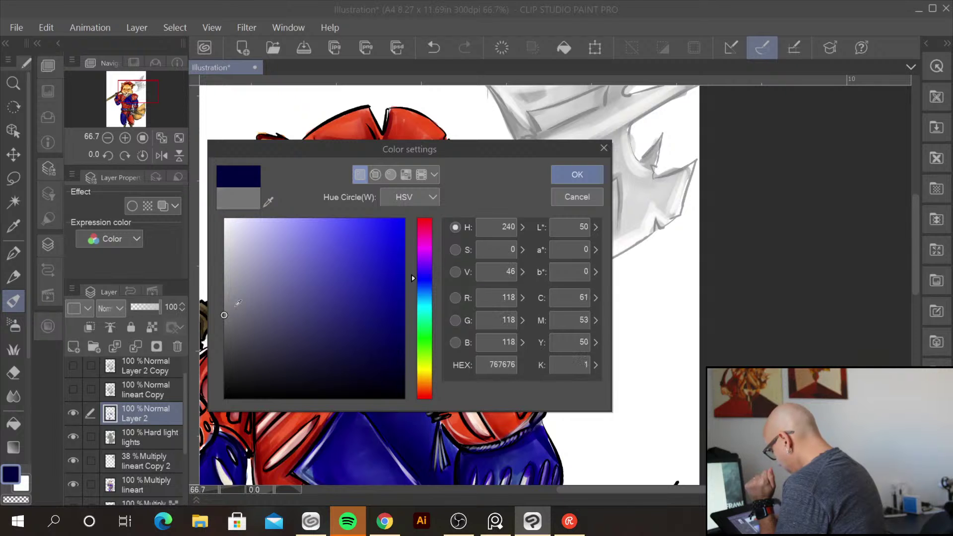
click(577, 174)
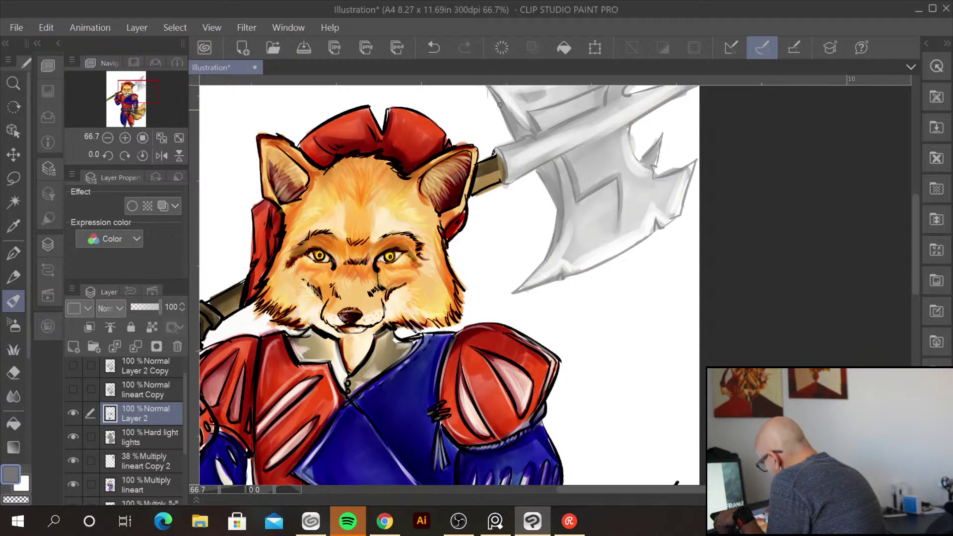
Try the mid-grey brush with a short scribble beside the axe head, undo it, and recheck the colour
drag(477, 135, 493, 128)
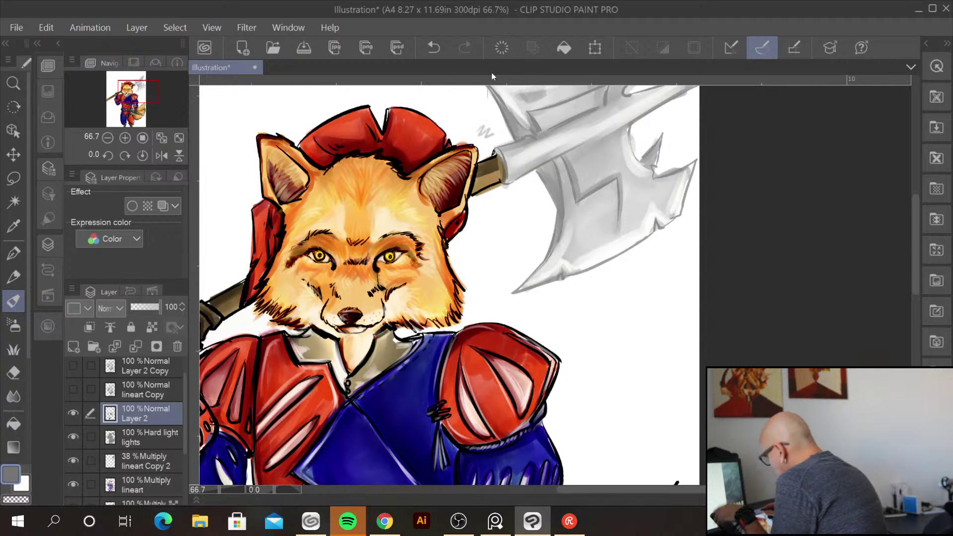
key(ctrl+z)
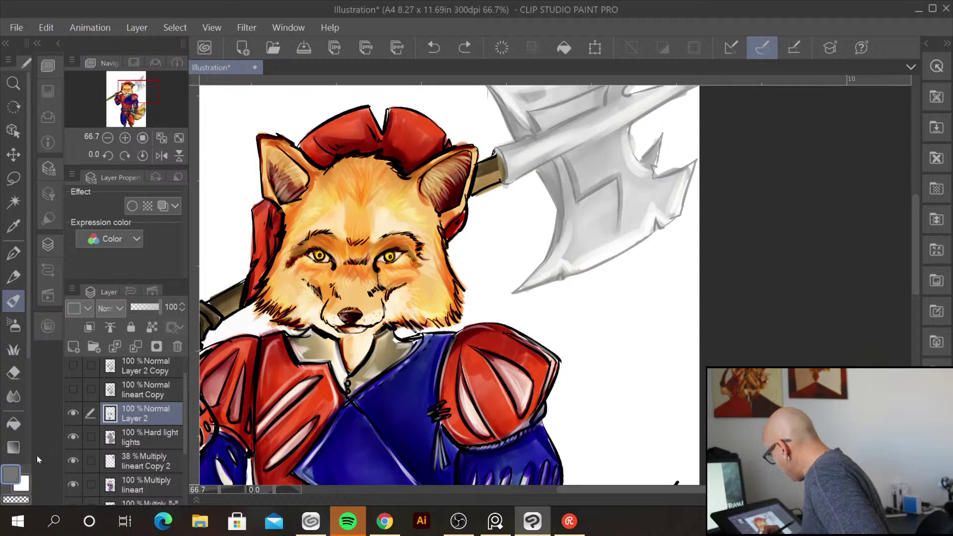
click(11, 474)
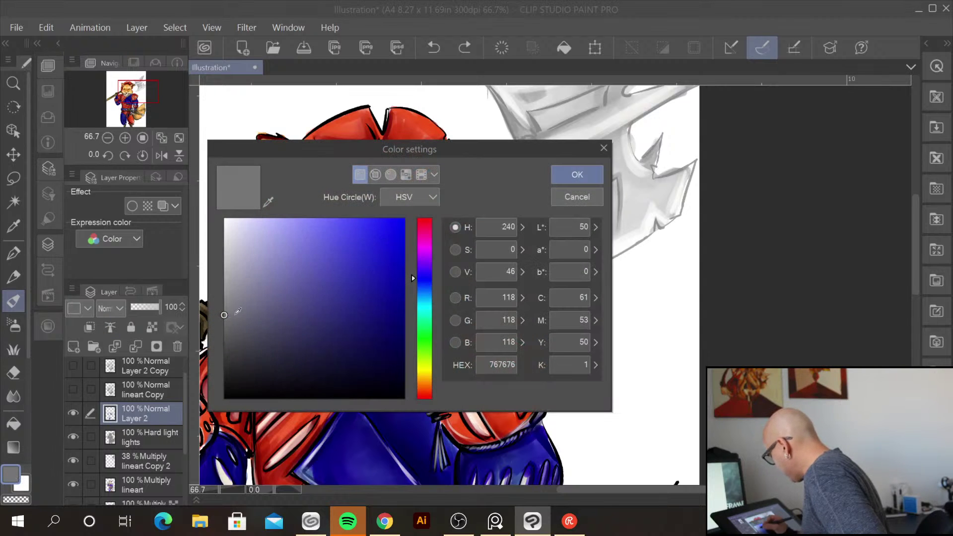
click(577, 174)
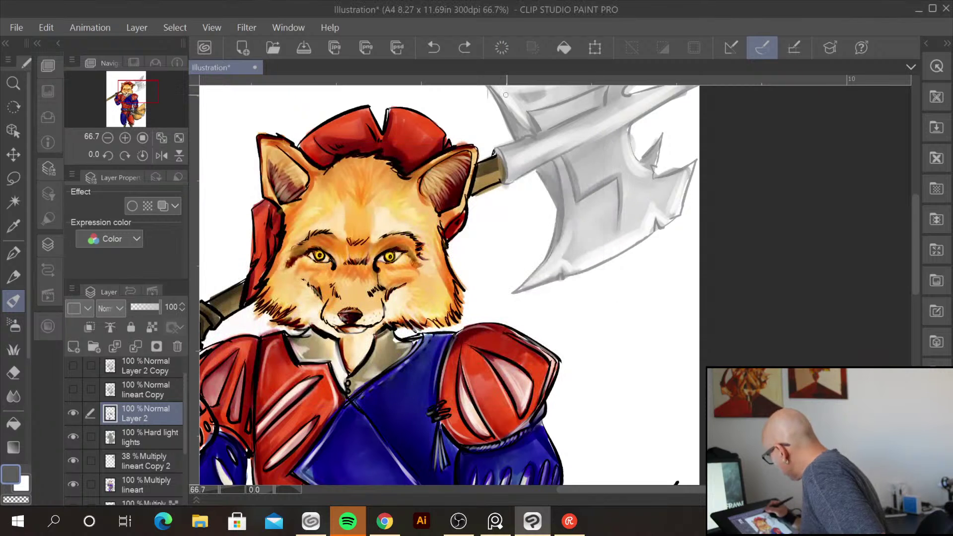
Set the brush colour to dark grey, hex 414141, and darken the upper blade's outline, notches and inner panel line
drag(489, 90, 495, 95)
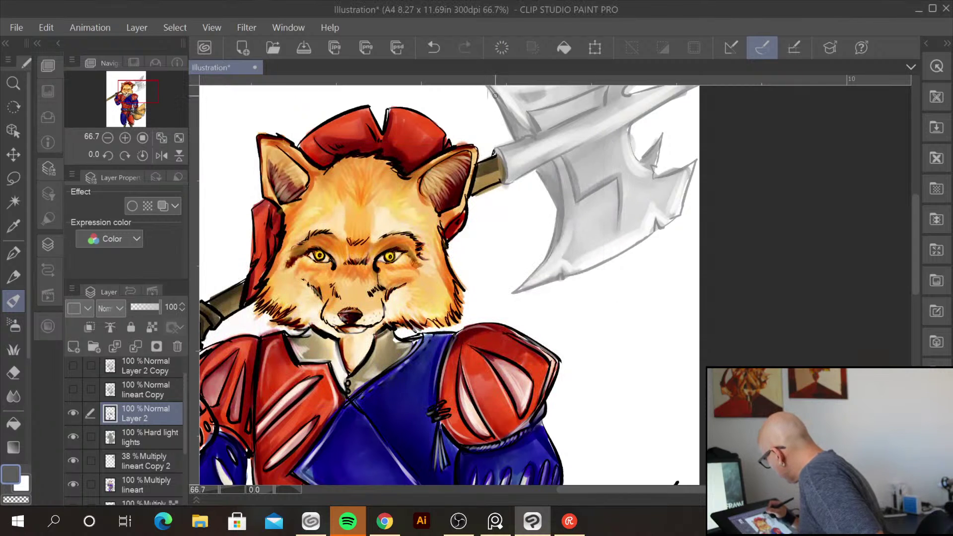
click(16, 474)
drag(225, 329, 223, 353)
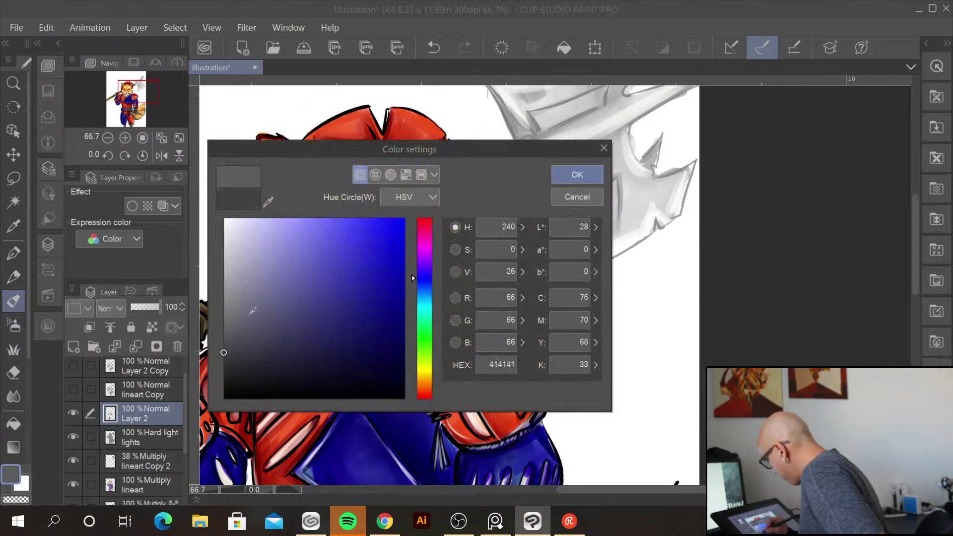
click(575, 175)
mouse_move(511, 130)
mouse_down()
mouse_move(517, 140)
mouse_move(502, 148)
mouse_move(523, 140)
mouse_move(502, 149)
mouse_move(506, 179)
mouse_move(521, 167)
mouse_move(533, 184)
mouse_move(517, 179)
mouse_up()
drag(638, 174, 505, 297)
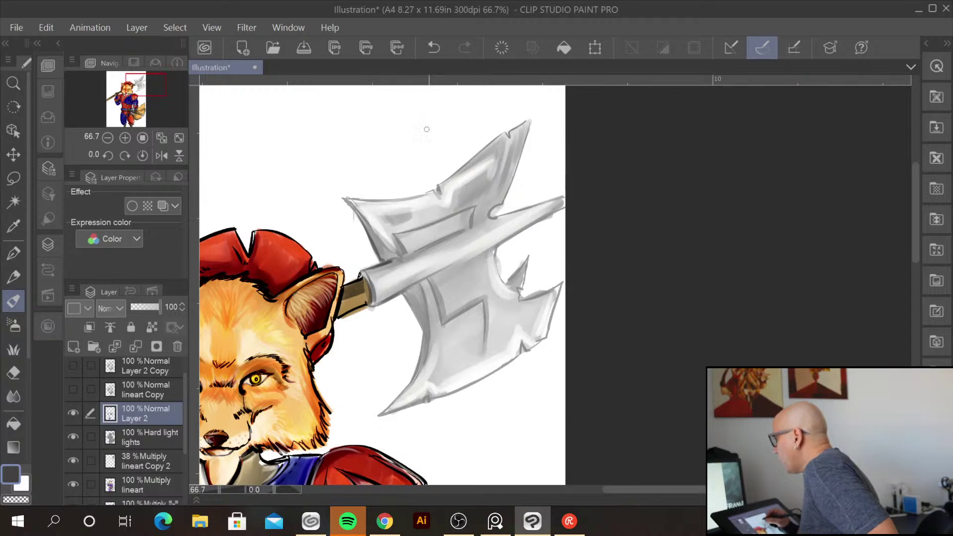
drag(397, 233, 444, 220)
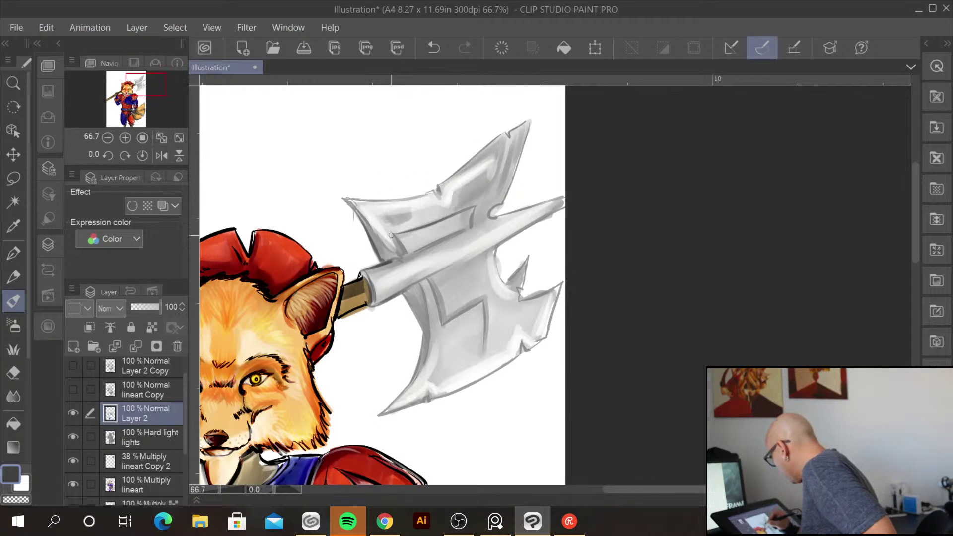
drag(351, 201, 439, 192)
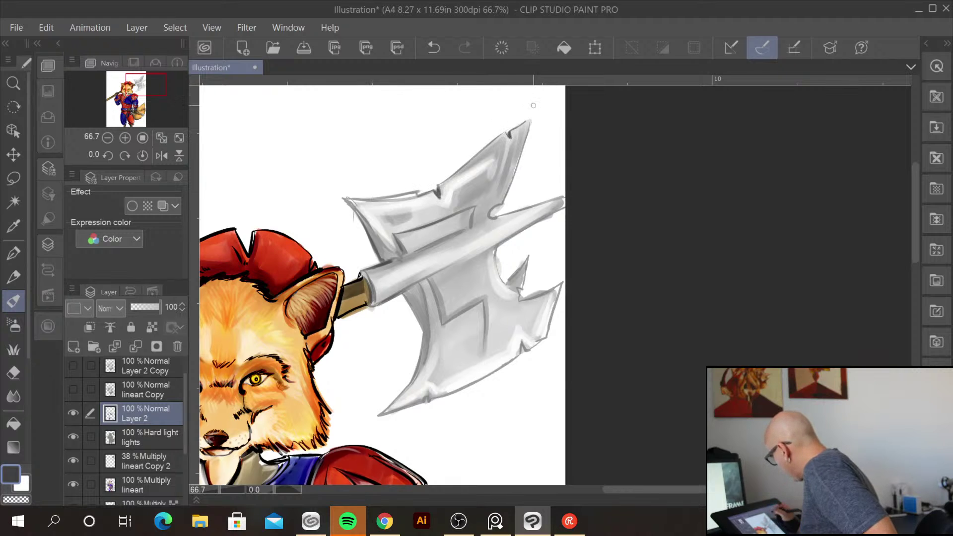
Darken the edges of the halberd's spike and the lower blade's outline and notches with dark grey strokes
drag(495, 214, 566, 196)
drag(418, 285, 425, 304)
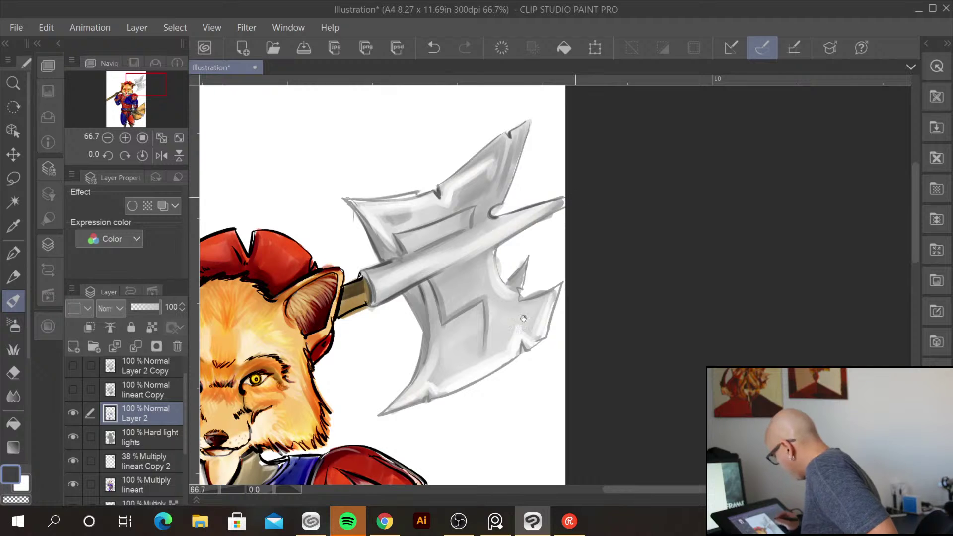
drag(548, 377, 545, 290)
mouse_move(405, 209)
mouse_down()
mouse_move(421, 264)
mouse_move(392, 317)
mouse_move(387, 298)
mouse_move(426, 316)
mouse_up()
drag(523, 258, 526, 264)
mouse_move(520, 204)
mouse_down()
mouse_move(524, 216)
mouse_move(547, 204)
mouse_up()
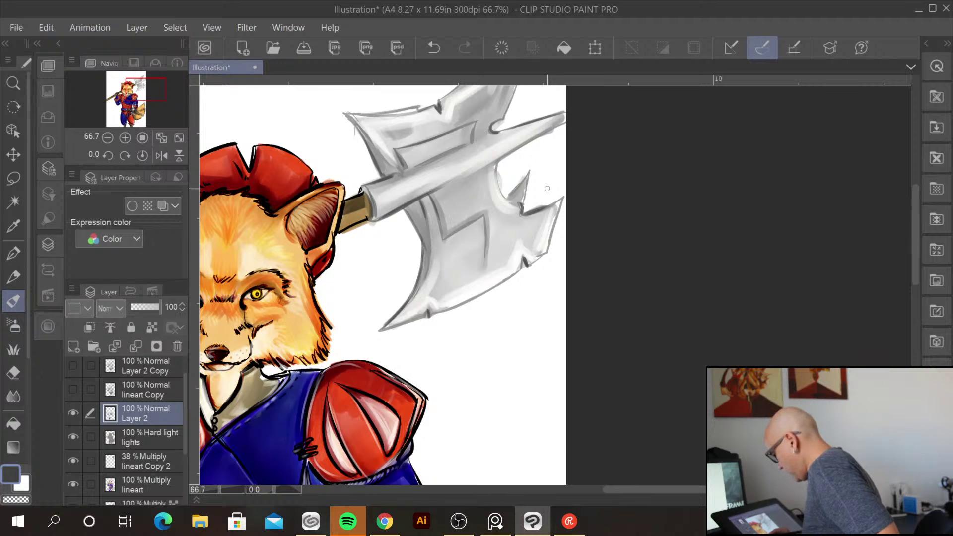
Set the brush colour to white and paint highlights along the upper blade's inner panel and the metal shaft socket
click(11, 474)
click(226, 218)
click(576, 174)
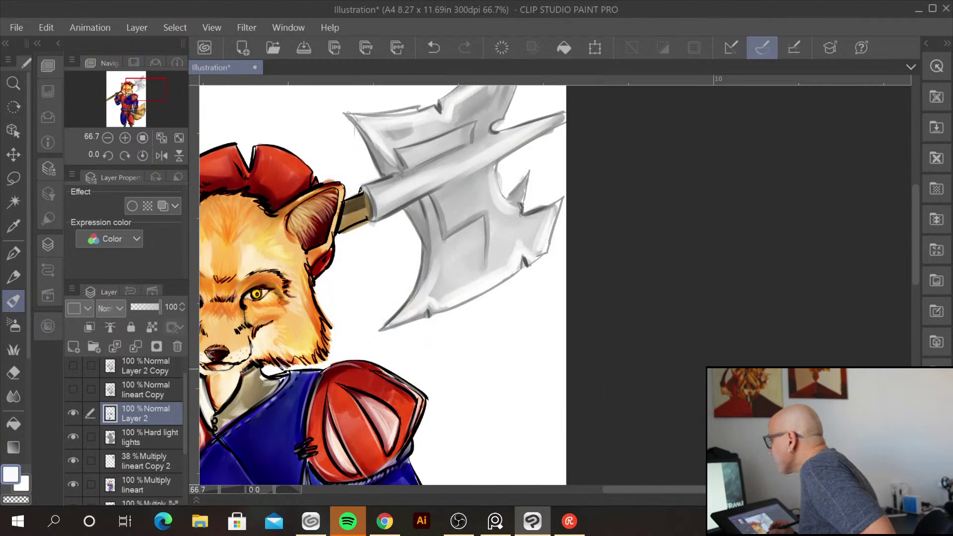
mouse_move(394, 149)
mouse_down()
mouse_move(398, 165)
mouse_move(430, 135)
mouse_move(484, 115)
mouse_move(474, 140)
mouse_up()
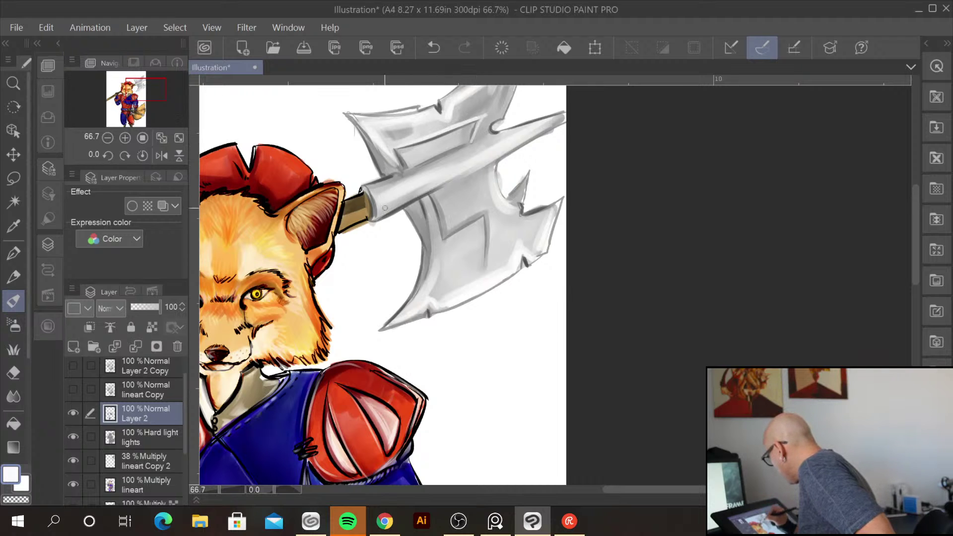
mouse_move(380, 201)
mouse_down()
mouse_move(523, 138)
mouse_move(432, 178)
mouse_move(469, 162)
mouse_up()
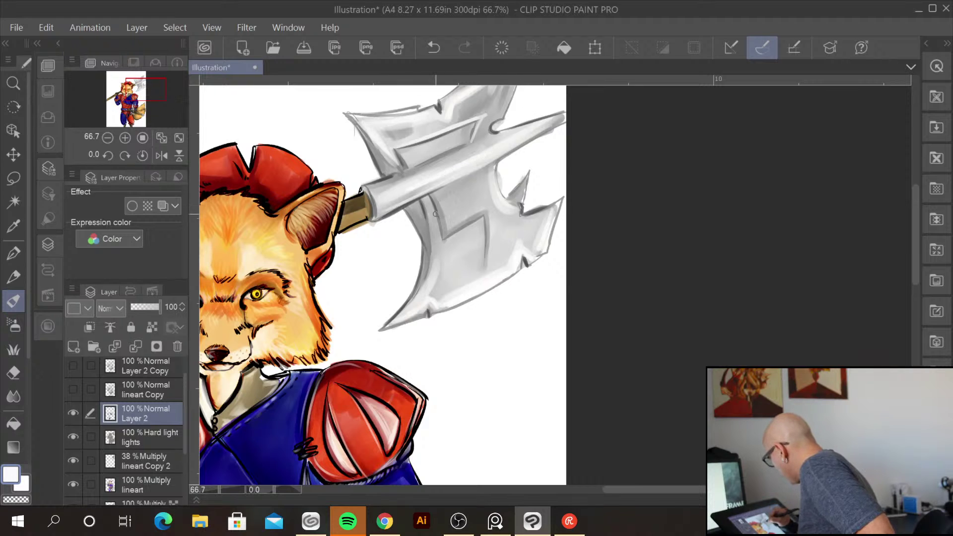
Paint white highlights along the lower blade's inner panel, curved bevel, notches and cutting edge
mouse_move(429, 198)
mouse_down()
mouse_move(446, 239)
mouse_move(486, 218)
mouse_move(485, 269)
mouse_up()
mouse_move(424, 199)
mouse_down()
mouse_move(423, 278)
mouse_move(435, 269)
mouse_move(430, 258)
mouse_move(418, 288)
mouse_move(374, 325)
mouse_up()
drag(408, 214, 428, 244)
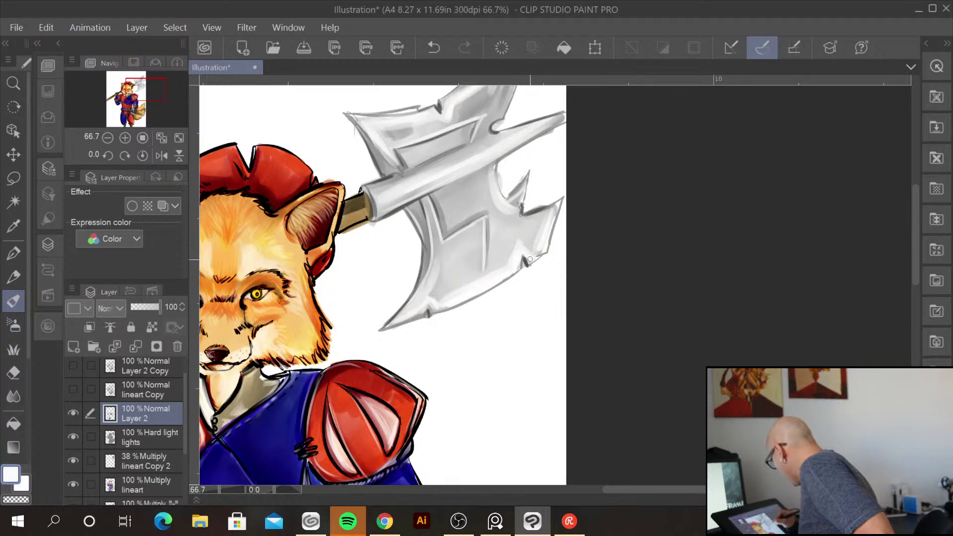
drag(545, 246, 512, 264)
drag(451, 303, 380, 328)
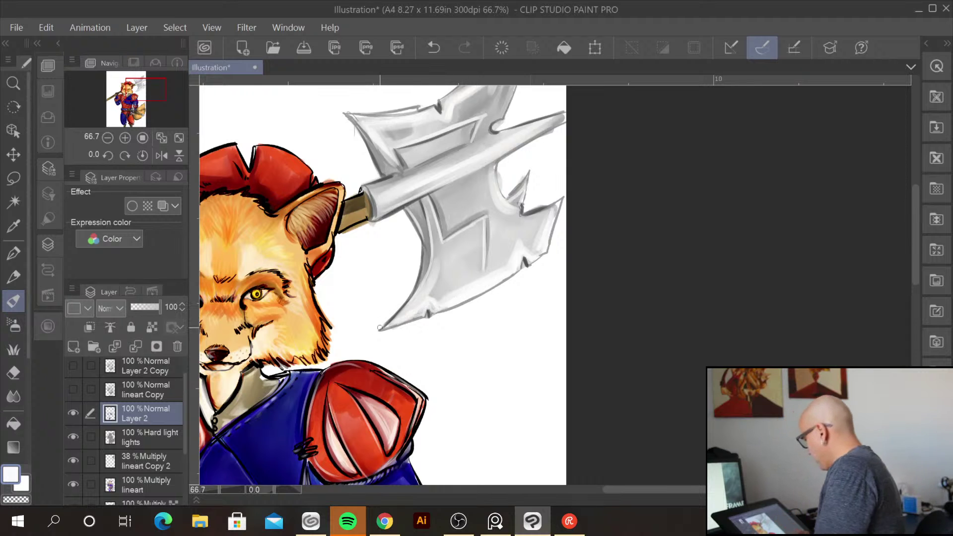
Review the whole fox figure with the repainted axe head at 33.3% zoom, and switch to OBS Studio
key(ctrl+minus)
key(ctrl+minus)
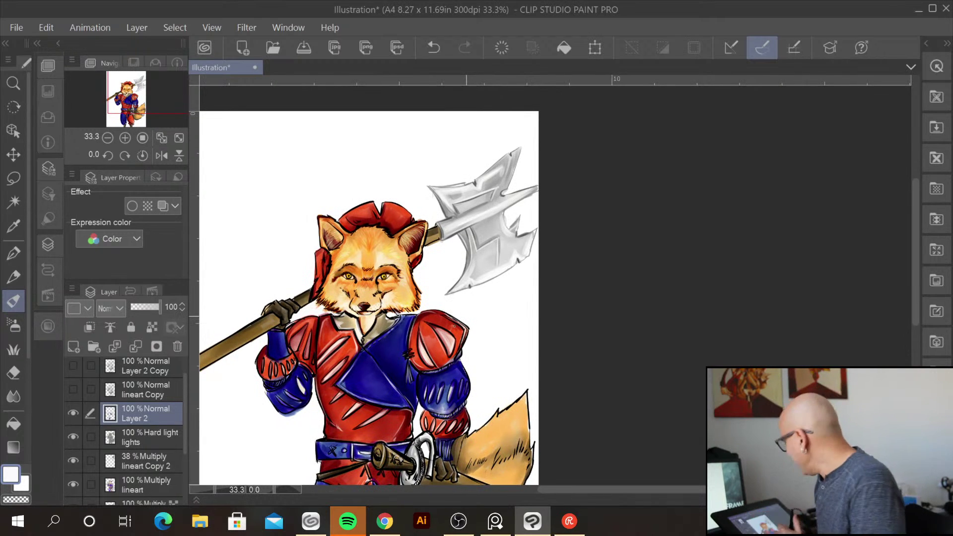
drag(477, 389, 569, 279)
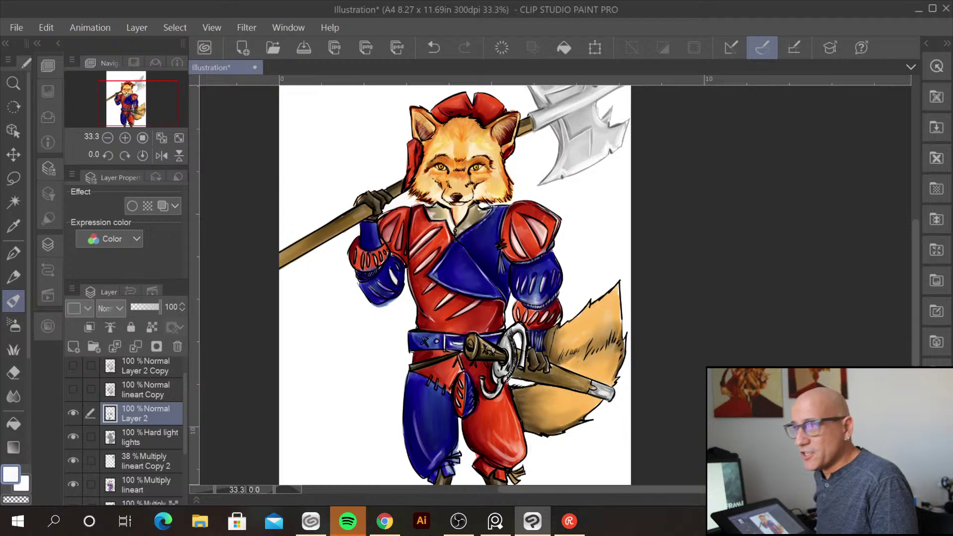
key(alt+Tab)
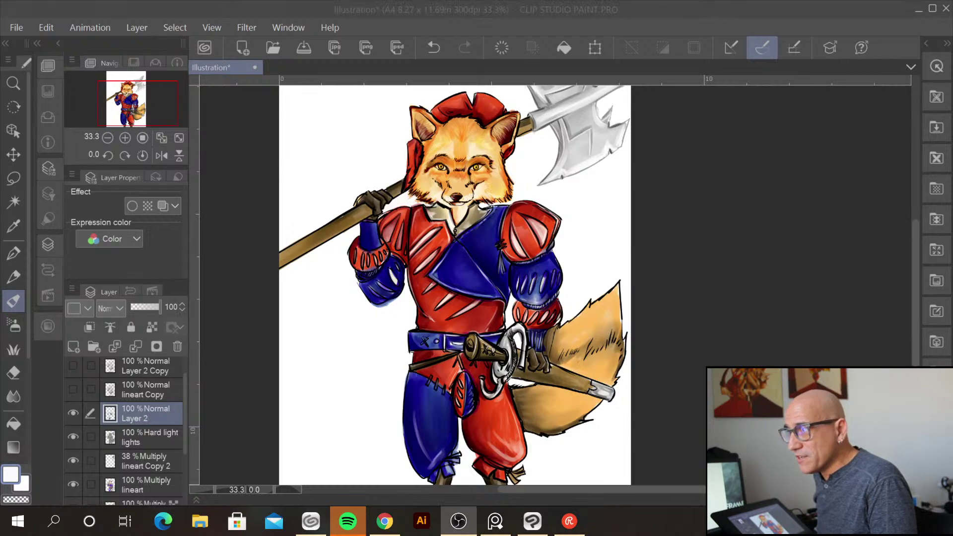